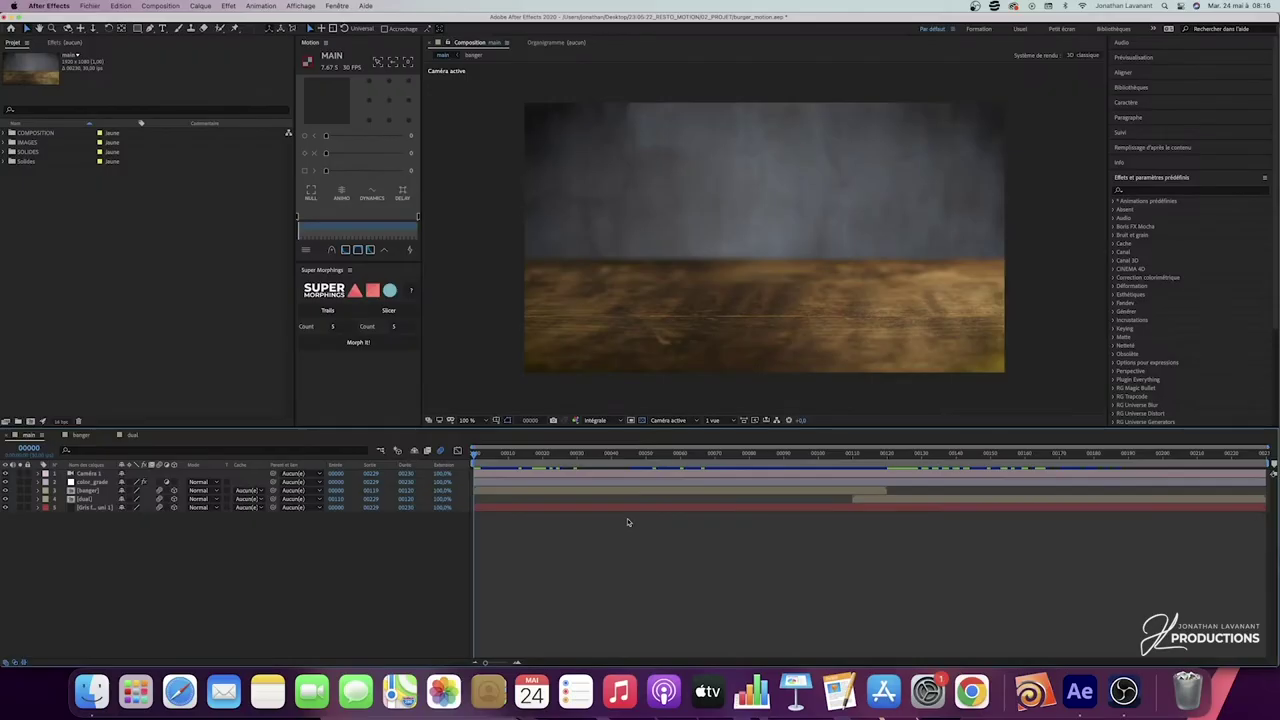
Step: Review the finished main composition by playing it and scrubbing across the banger and dual layers and their transition
{"action": "key", "text": "space"}
{"action": "key", "text": "space"}
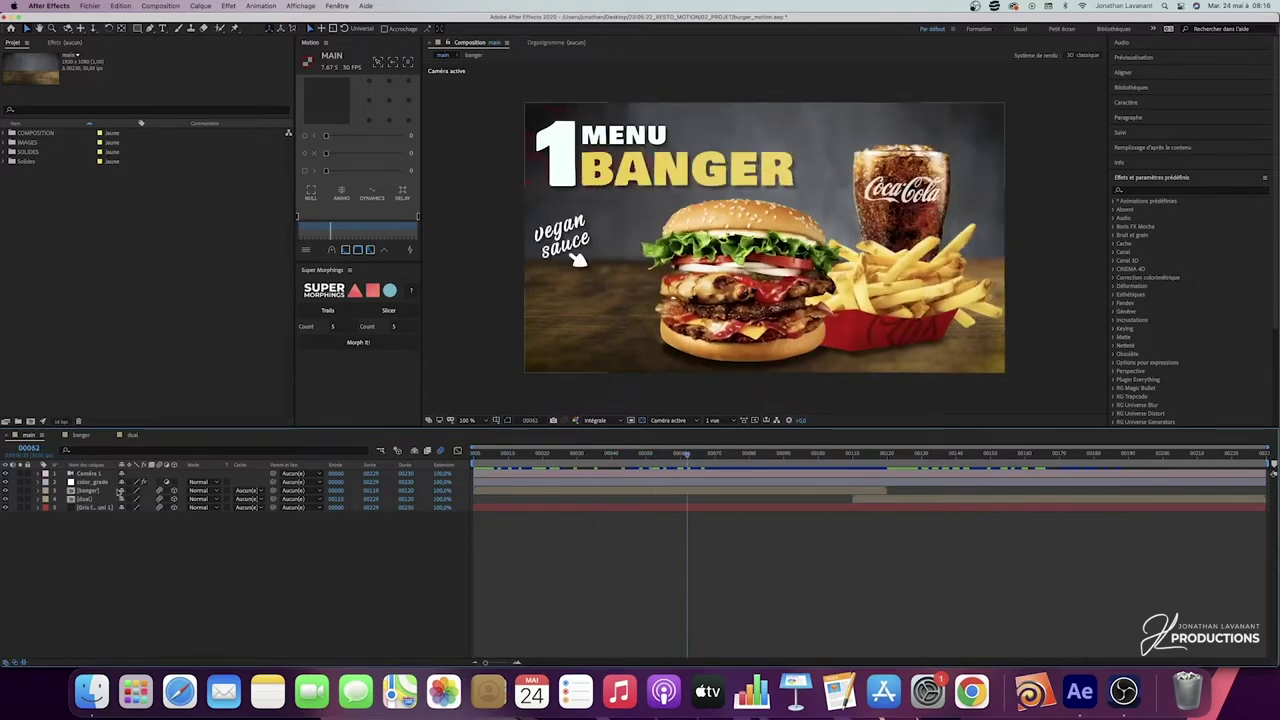
{"action": "left_click", "coordinate": [90, 491]}
{"action": "key", "text": "space"}
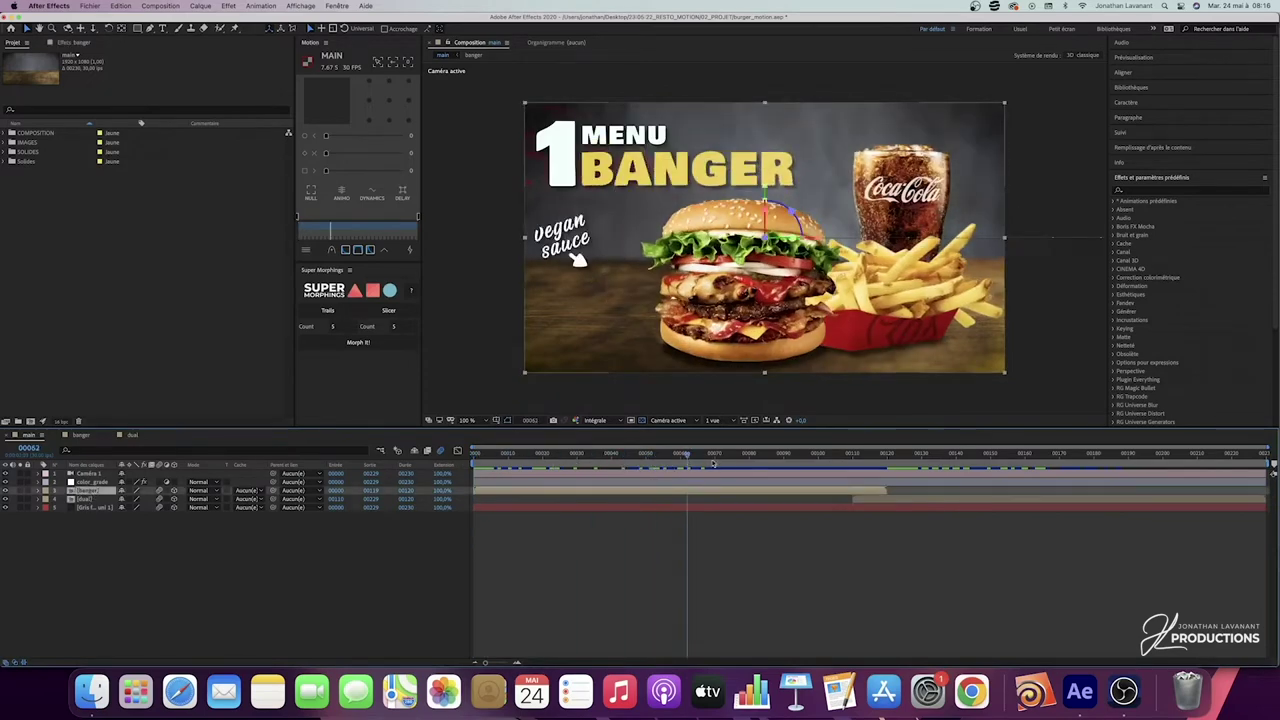
{"action": "left_click", "coordinate": [924, 498]}
{"action": "left_click_drag", "start_coordinate": [912, 457], "coordinate": [540, 455]}
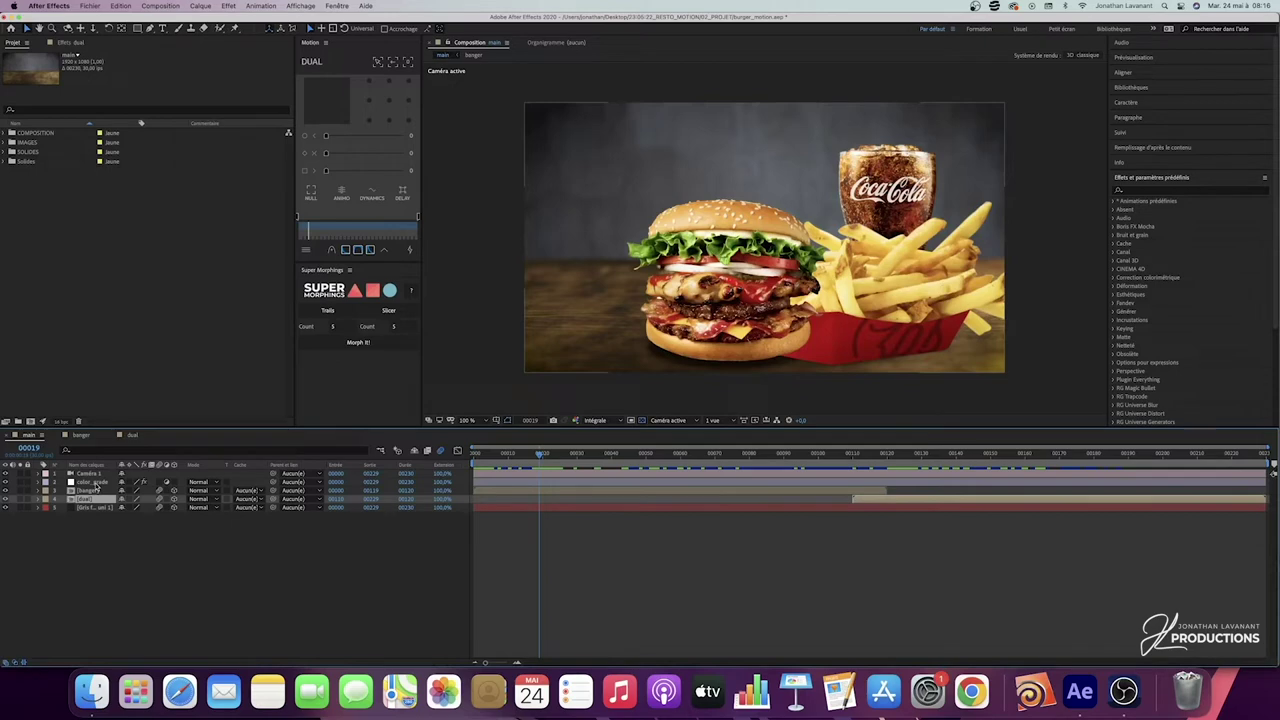
{"action": "left_click_drag", "start_coordinate": [549, 456], "coordinate": [553, 457]}
{"action": "left_click", "coordinate": [582, 491]}
{"action": "left_click", "coordinate": [922, 499]}
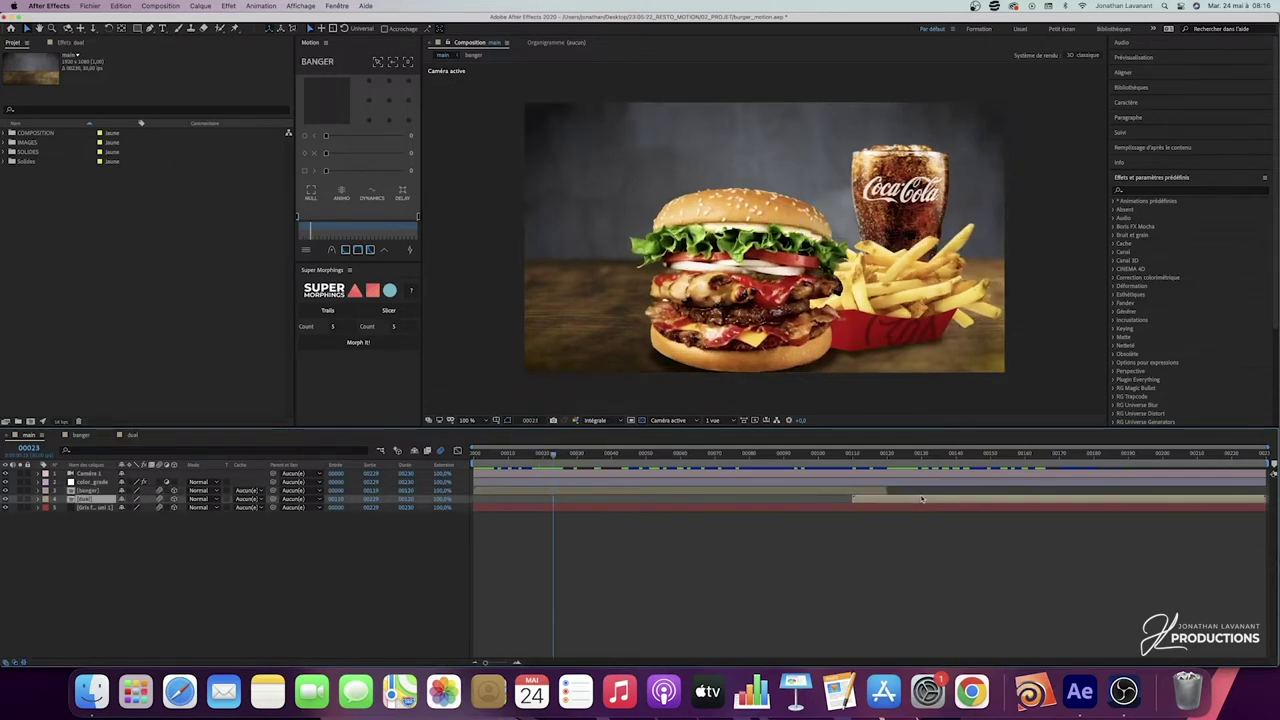
{"action": "left_click_drag", "start_coordinate": [668, 457], "coordinate": [870, 457]}
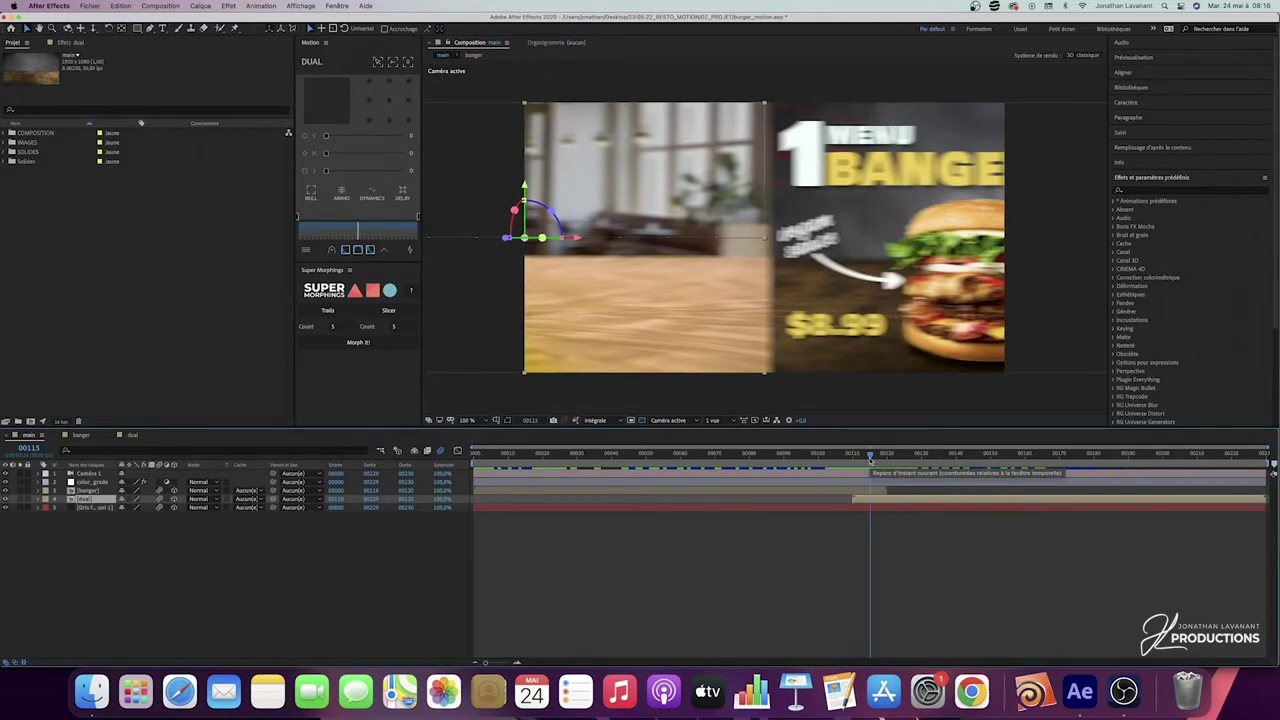
{"action": "left_click_drag", "start_coordinate": [870, 457], "coordinate": [849, 457]}
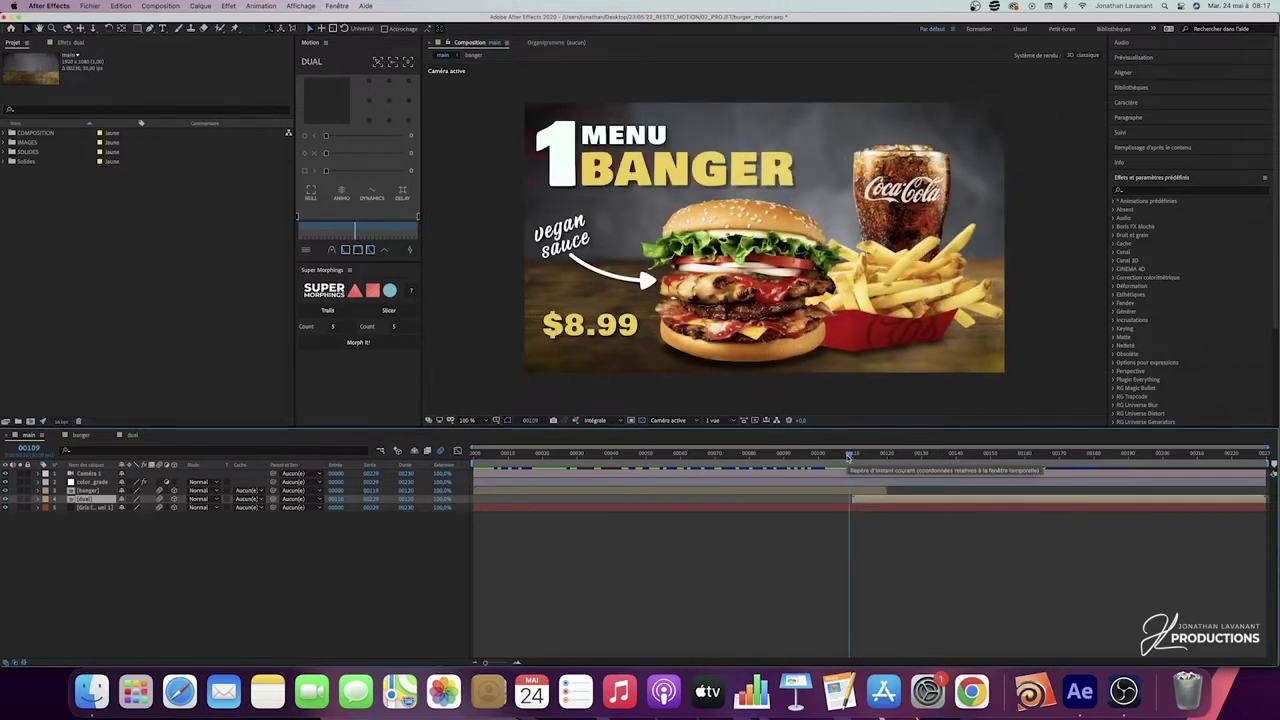
Step: Examine the finished banger composition by scrubbing through its burger, title, arrow and price animations
{"action": "left_click", "coordinate": [86, 437]}
{"action": "left_click_drag", "start_coordinate": [494, 455], "coordinate": [619, 456]}
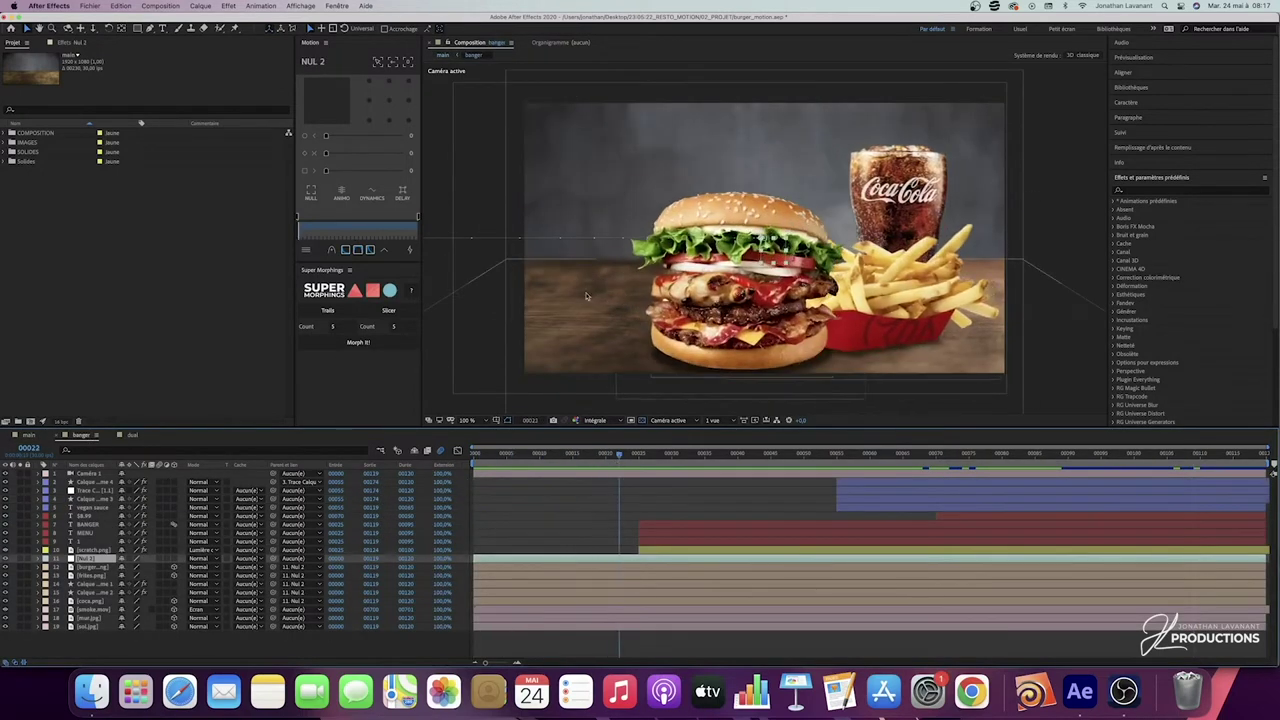
{"action": "left_click_drag", "start_coordinate": [619, 457], "coordinate": [1134, 457]}
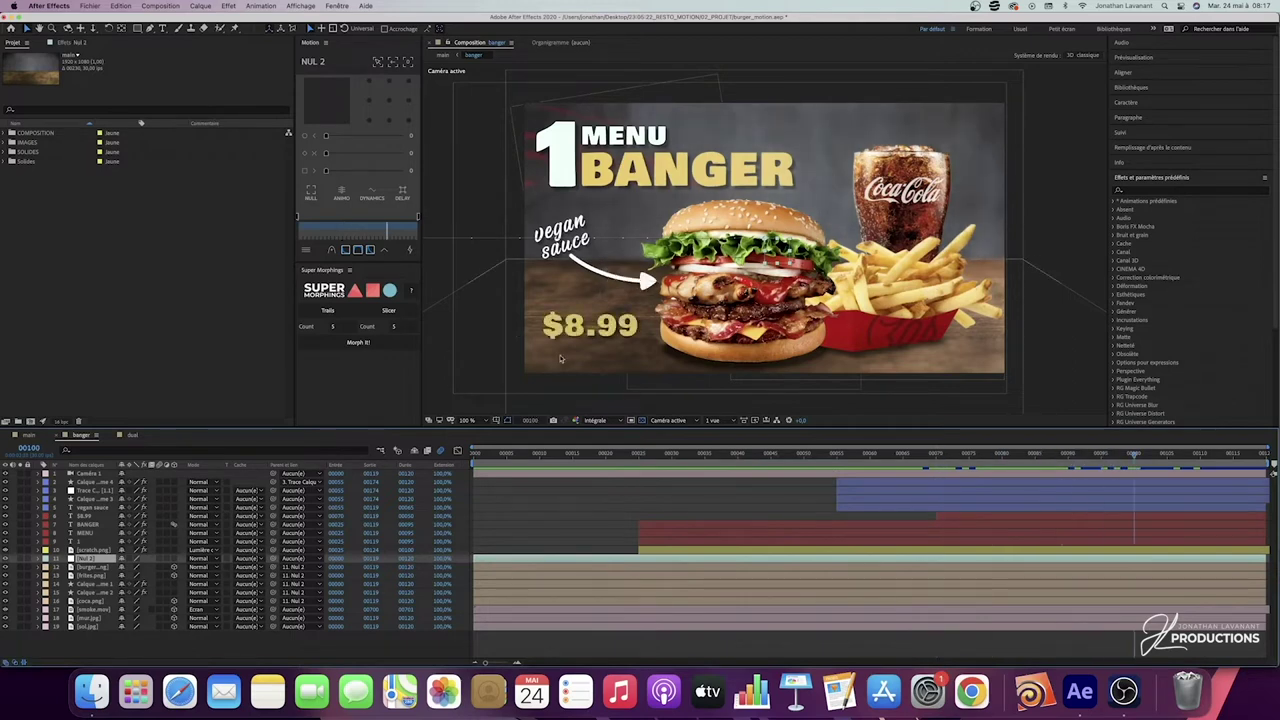
Step: Examine the dual composition by scrubbing through its two burgers, title, chilli pepper and price animations
{"action": "left_click", "coordinate": [132, 435]}
{"action": "left_click_drag", "start_coordinate": [569, 459], "coordinate": [752, 460]}
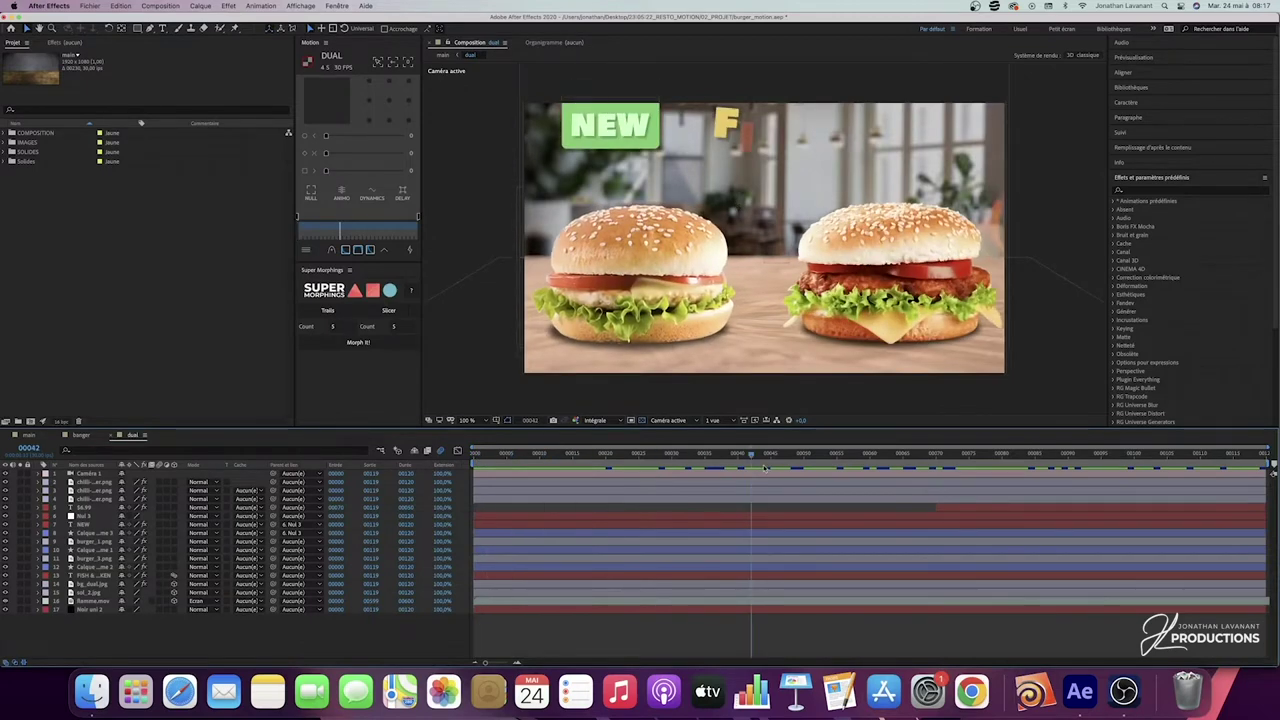
{"action": "left_click_drag", "start_coordinate": [756, 457], "coordinate": [1048, 454]}
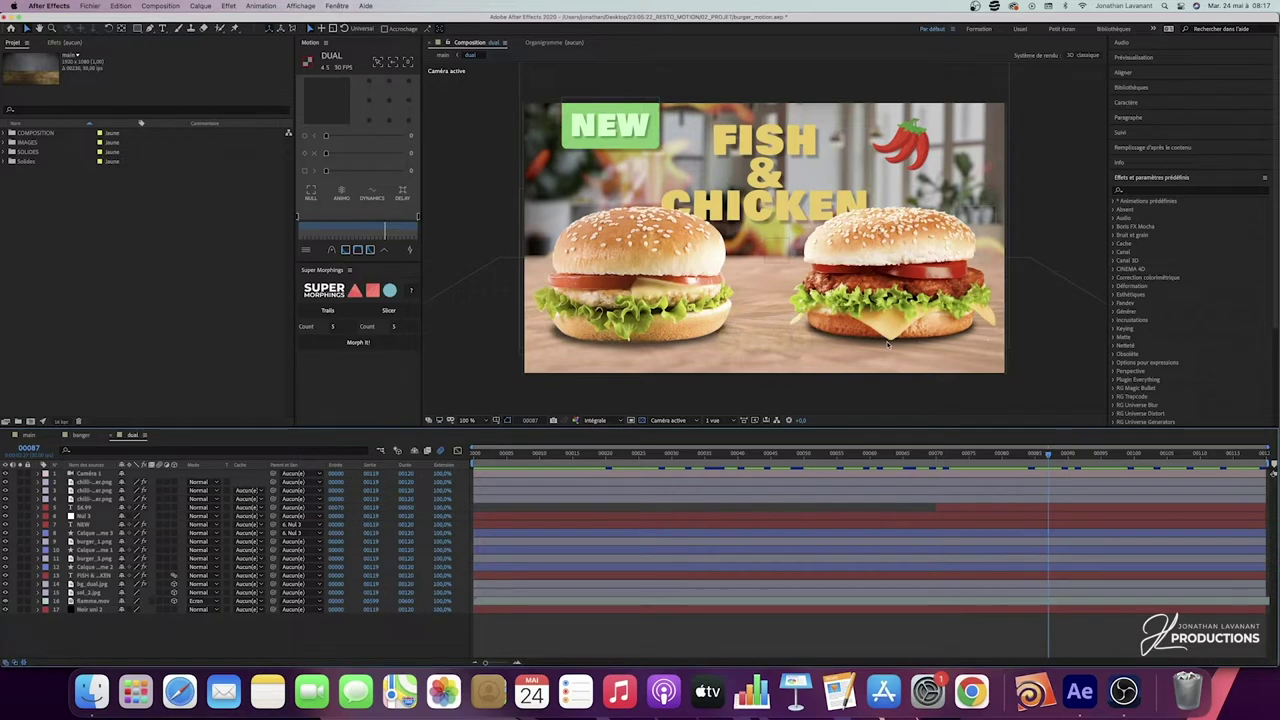
{"action": "left_click", "coordinate": [1173, 455]}
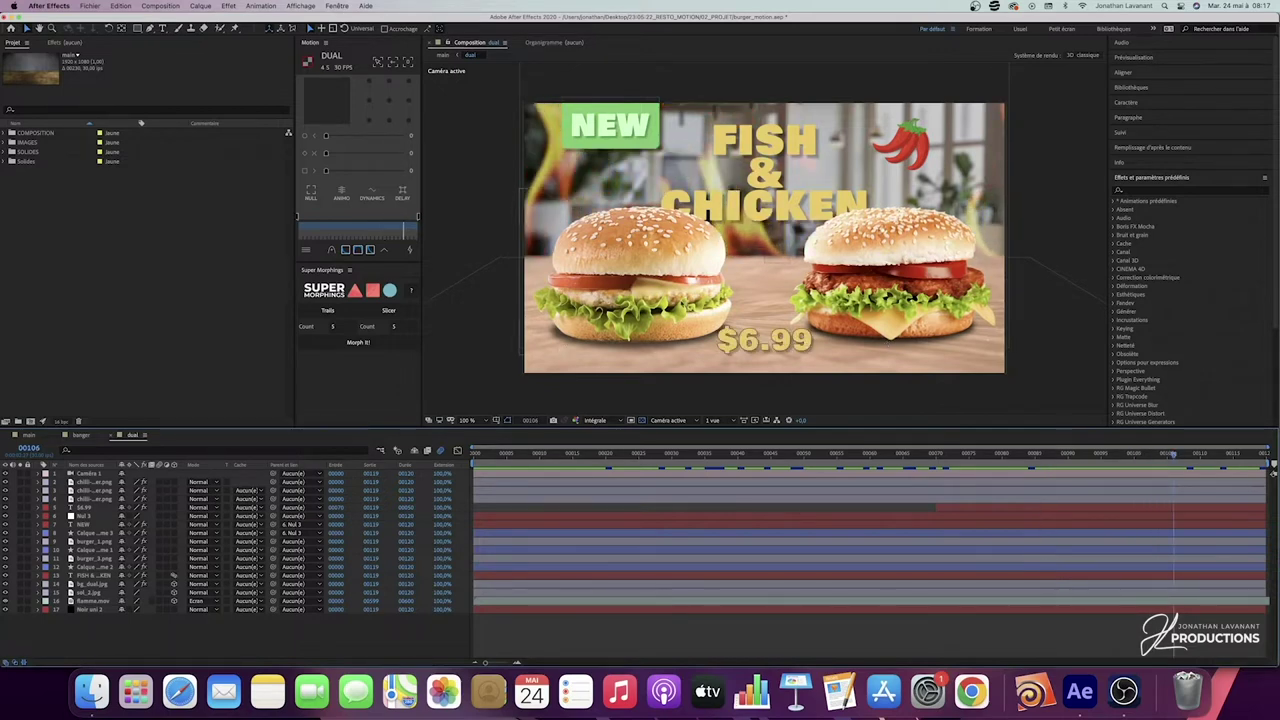
{"action": "left_click_drag", "start_coordinate": [1176, 457], "coordinate": [948, 463]}
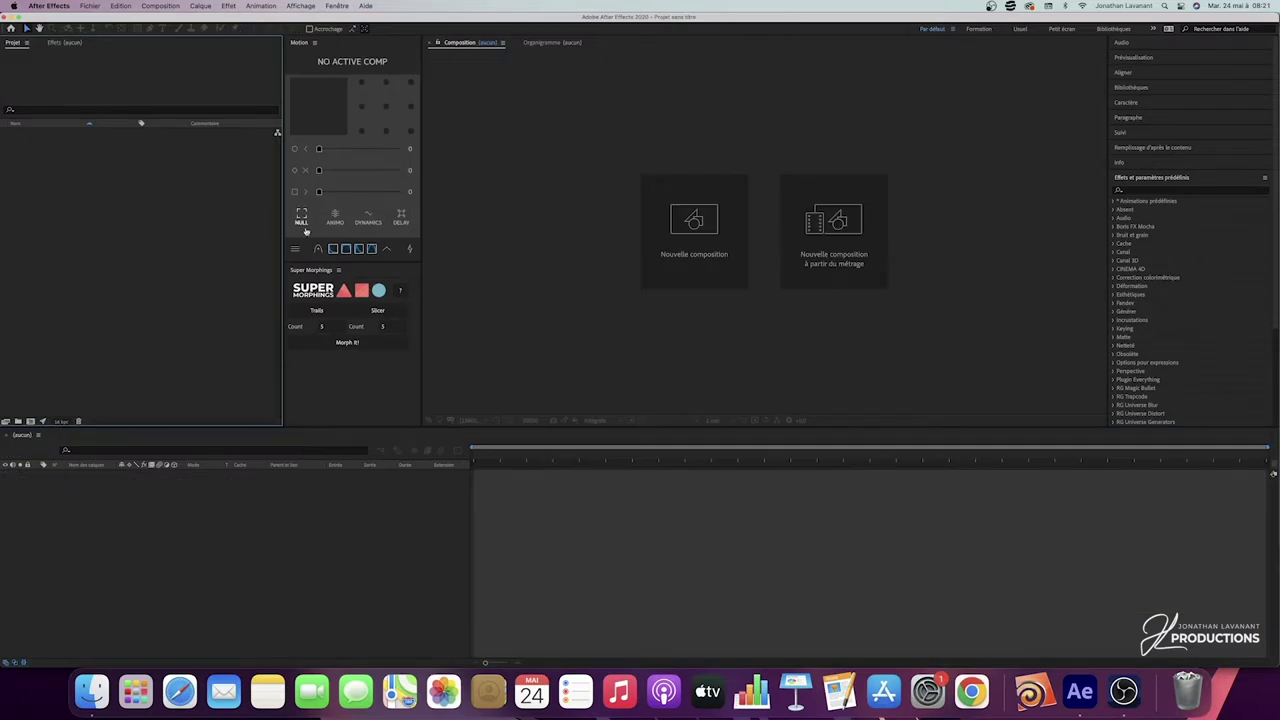
Step: Create a 1920 × 1080 px composition named main at 30 fps with a duration of 230 frames
{"action": "left_click", "coordinate": [690, 222]}
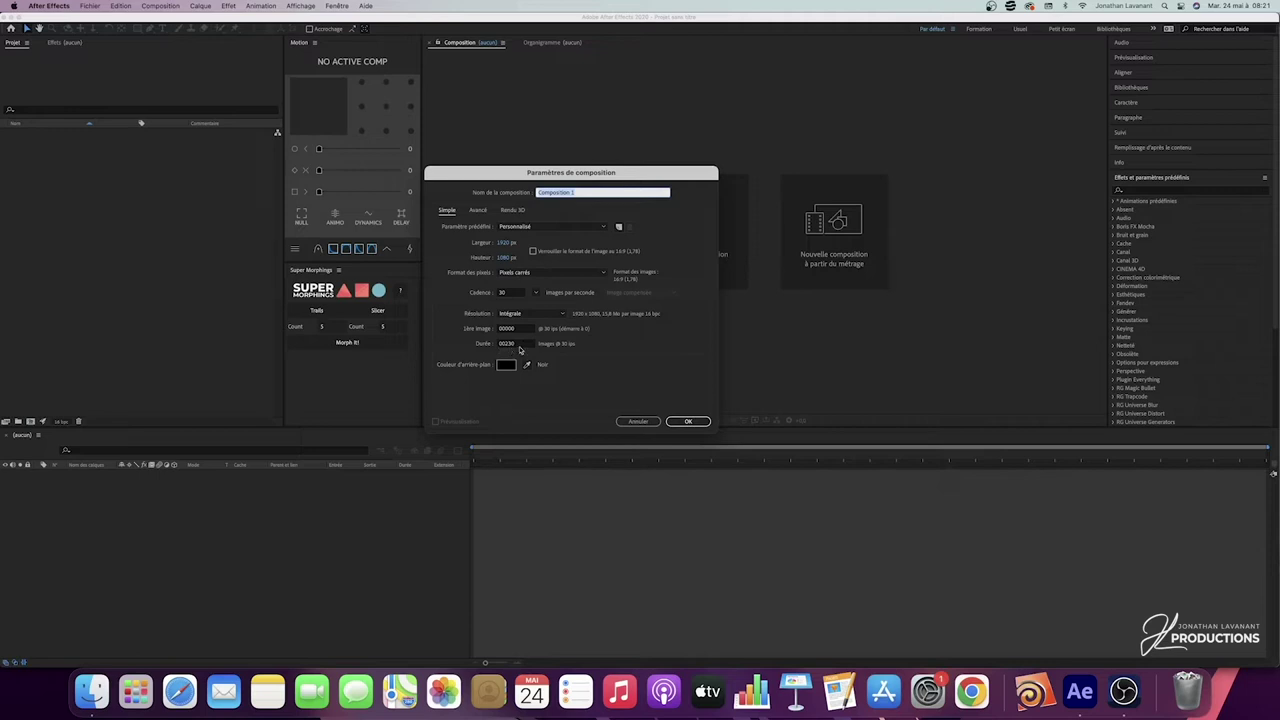
{"action": "type", "text": "Inst"}
{"action": "left_click", "coordinate": [686, 421]}
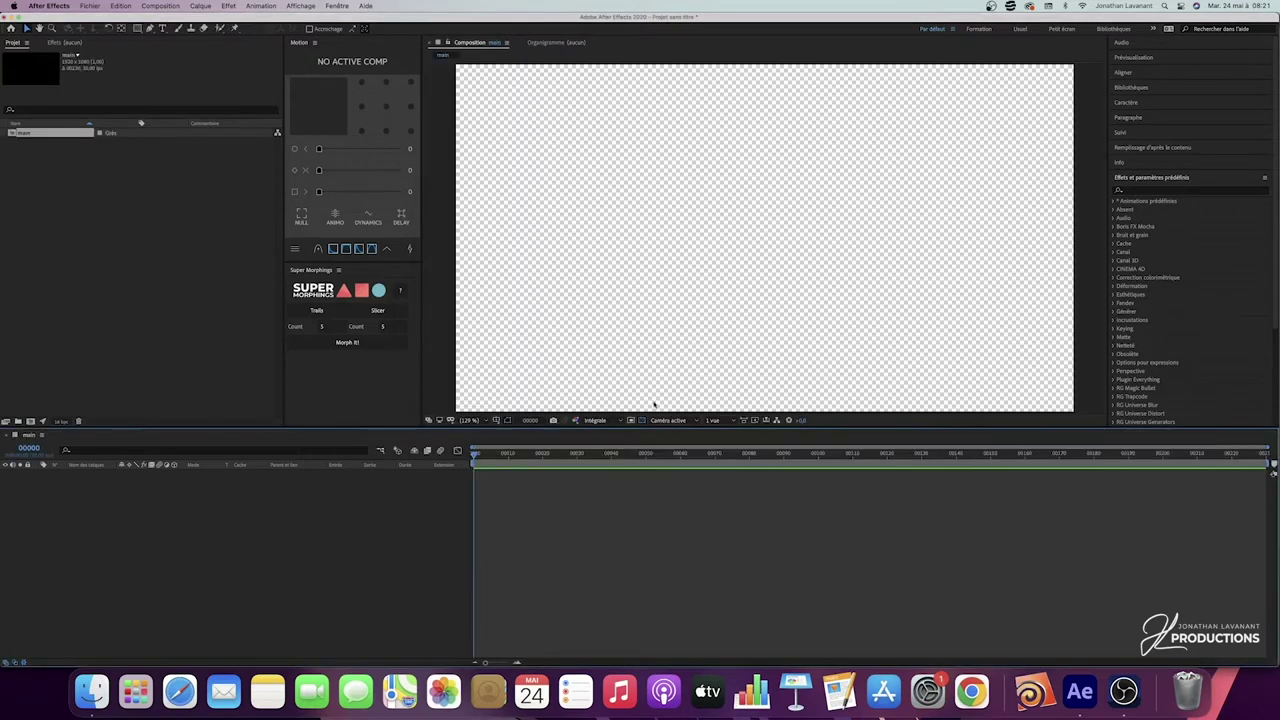
Step: Create a project folder named images
{"action": "right_click", "coordinate": [85, 195]}
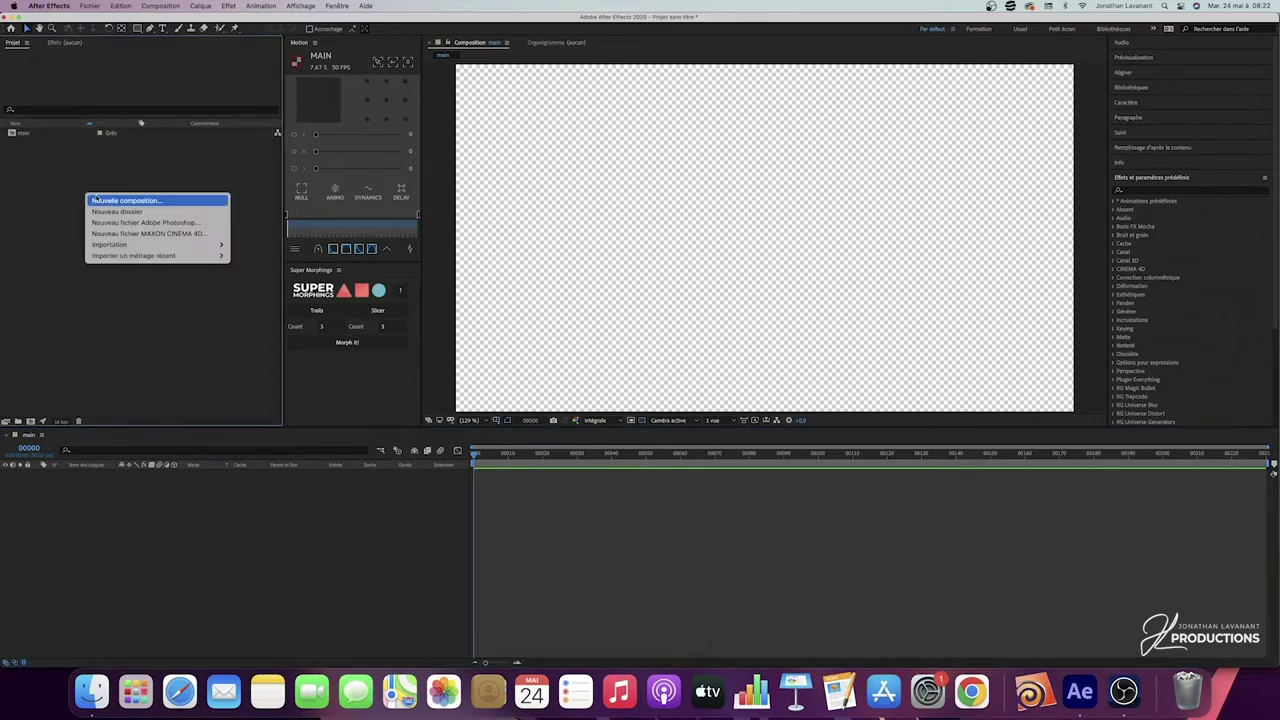
{"action": "left_click", "coordinate": [145, 212]}
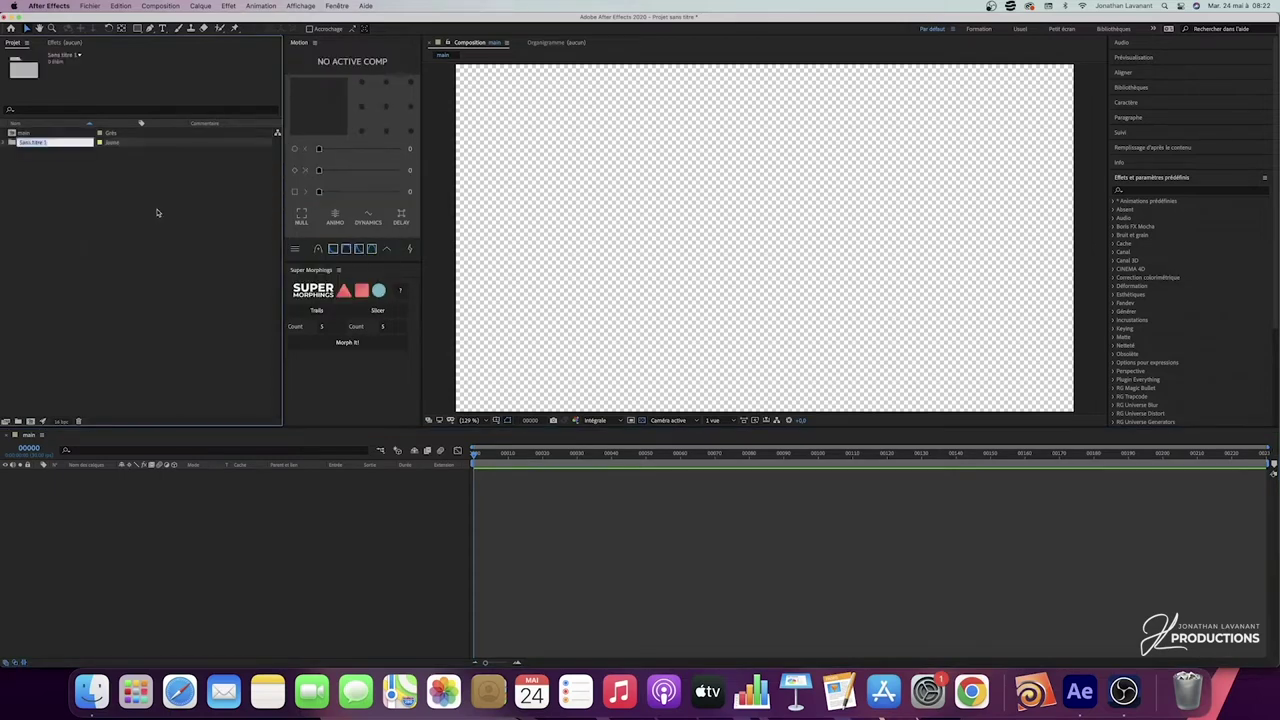
{"action": "type", "text": "int"}
{"action": "type", "text": "ges"}
{"action": "left_click", "coordinate": [101, 210]}
Step: Create a project folder named composition and move the main composition into it
{"action": "right_click", "coordinate": [99, 212]}
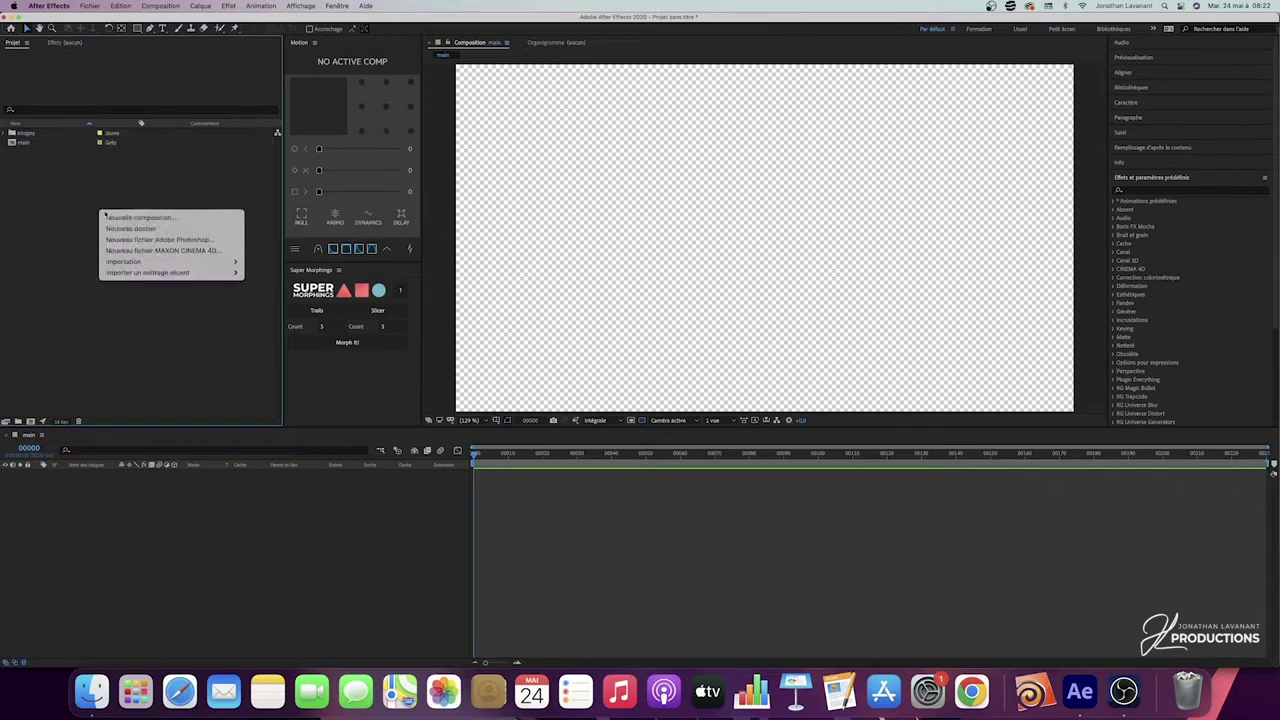
{"action": "left_click", "coordinate": [130, 229]}
{"action": "type", "text": "composition"}
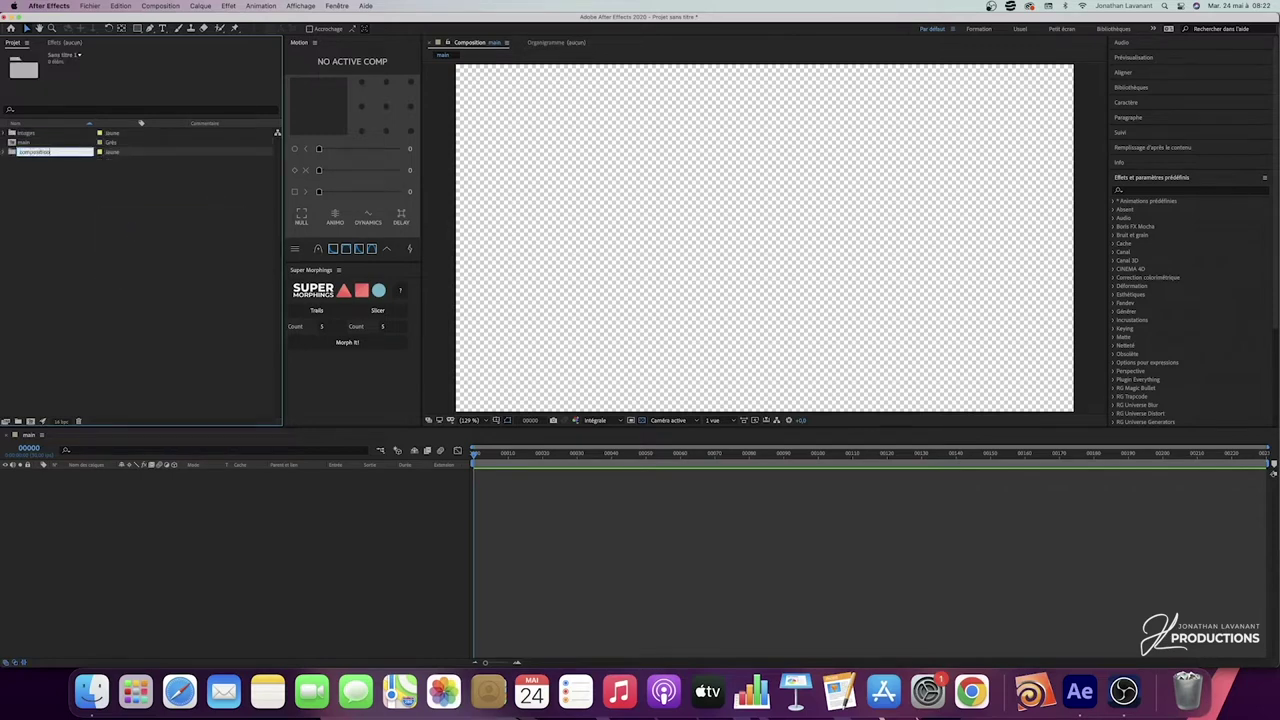
{"action": "left_click", "coordinate": [72, 241]}
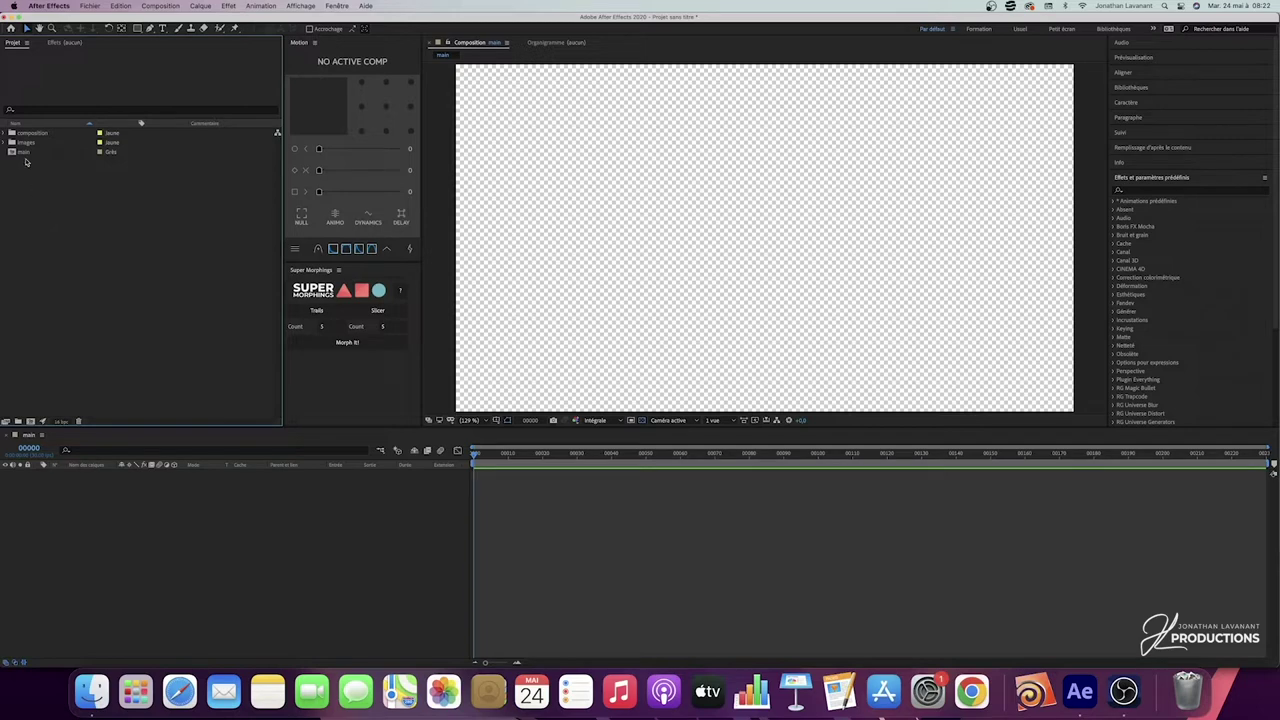
{"action": "left_click_drag", "start_coordinate": [24, 154], "coordinate": [36, 133]}
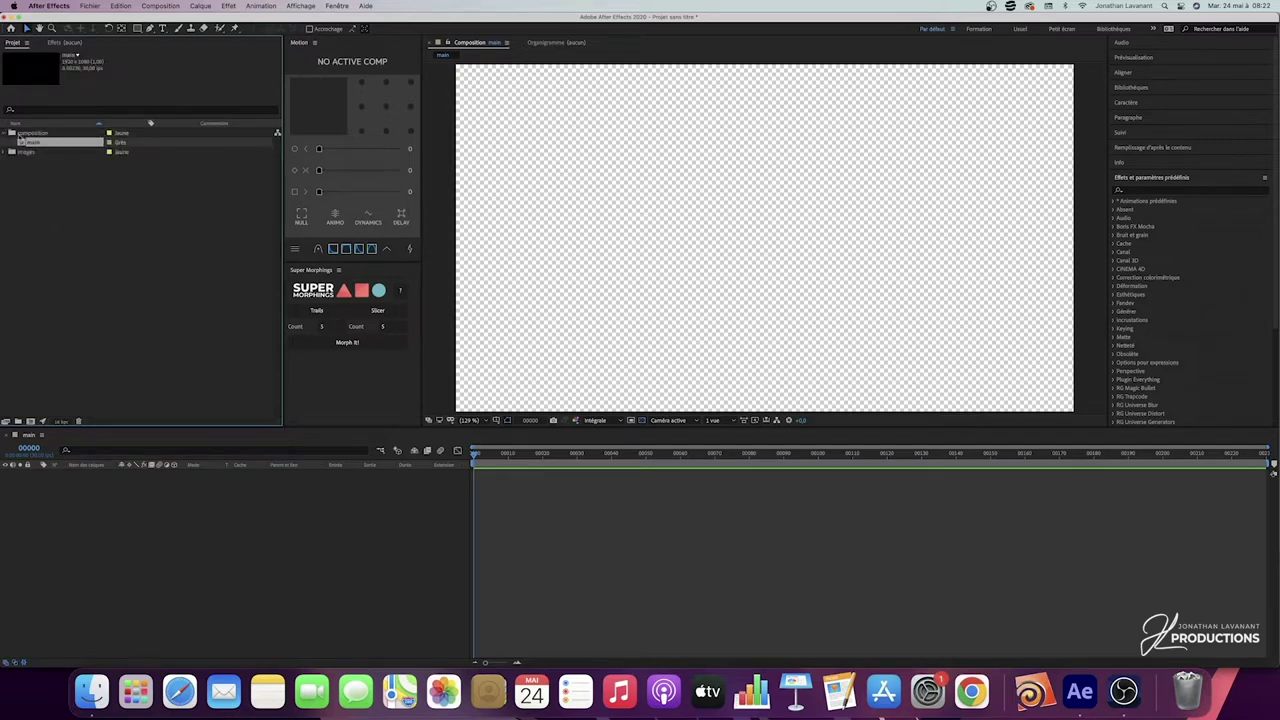
Step: Create a 120-frame composition named banger at 1920 × 1080 px and 30 fps, and move it into the composition folder
{"action": "right_click", "coordinate": [103, 224]}
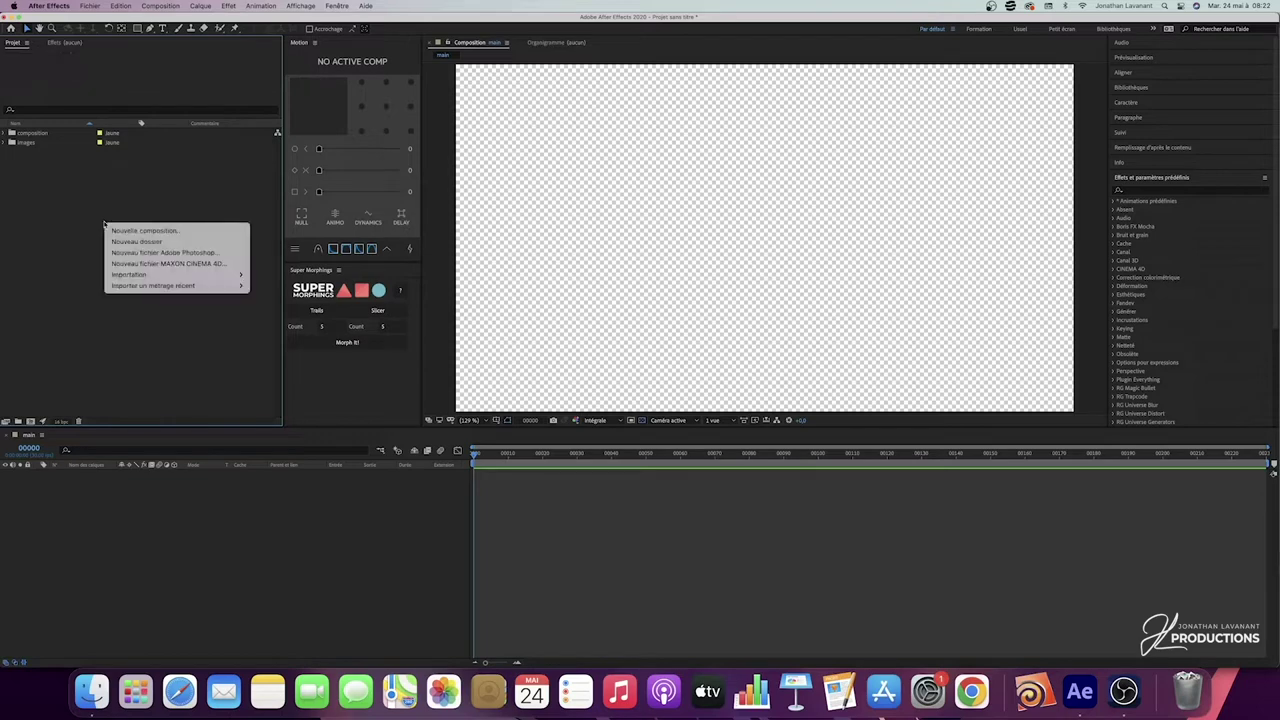
{"action": "left_click", "coordinate": [130, 229]}
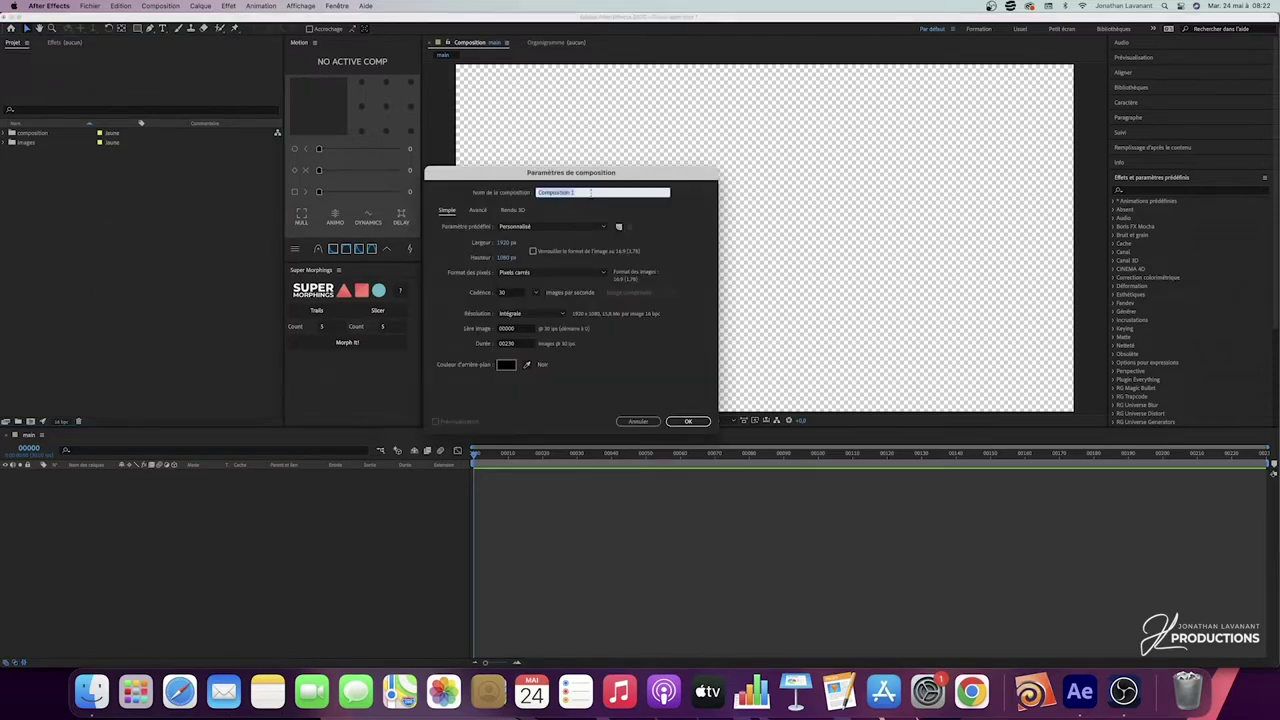
{"action": "type", "text": "ter"}
{"action": "left_click", "coordinate": [520, 345]}
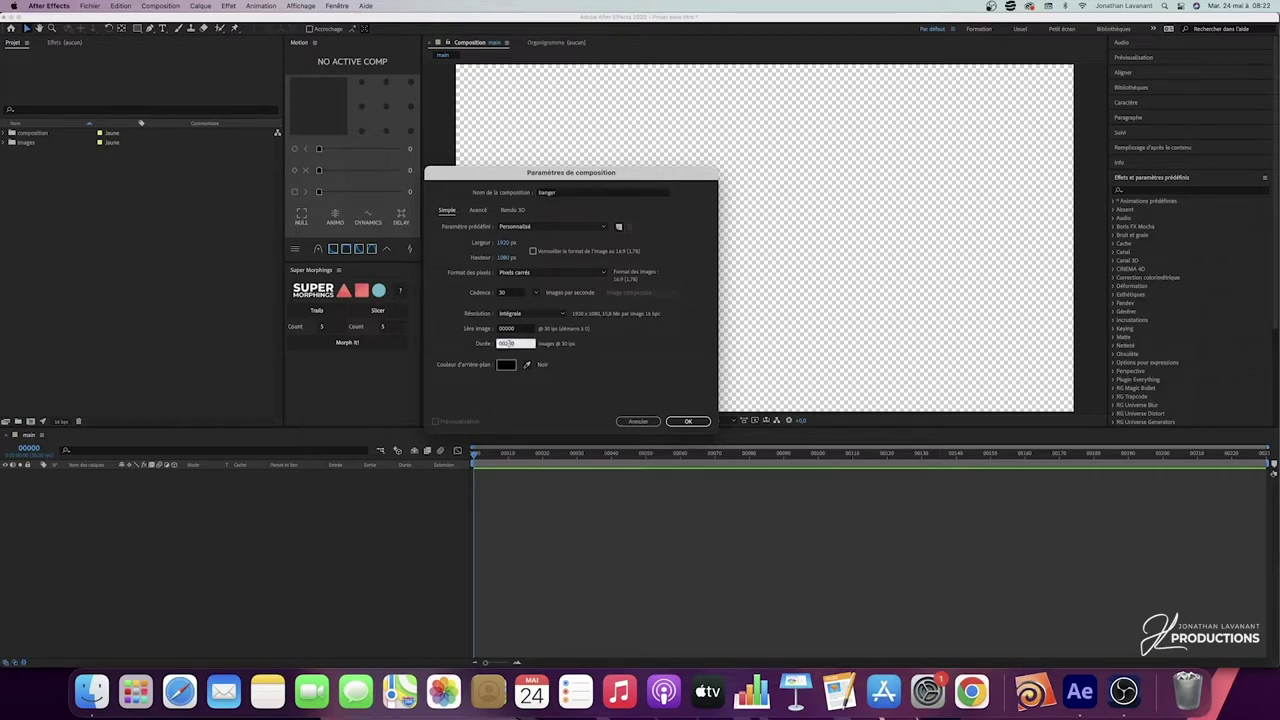
{"action": "type", "text": "00220"}
{"action": "left_click", "coordinate": [688, 421]}
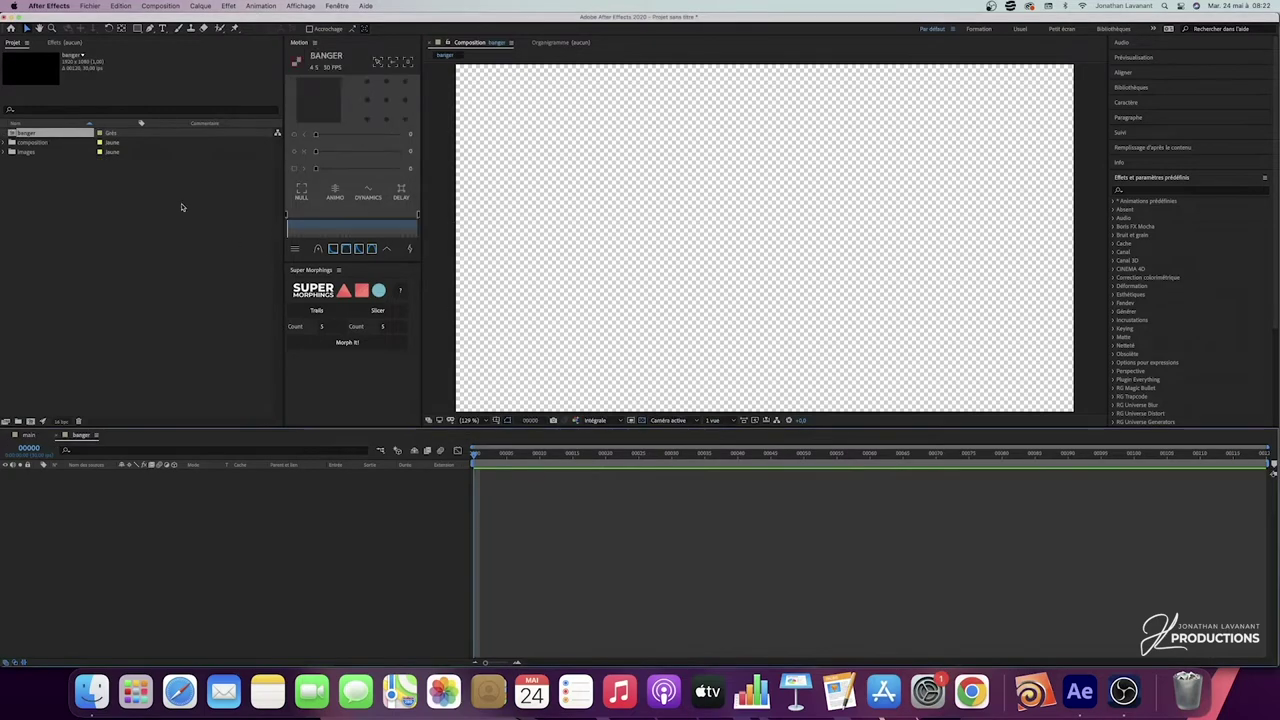
{"action": "left_click_drag", "start_coordinate": [30, 134], "coordinate": [34, 143]}
{"action": "left_click", "coordinate": [132, 262]}
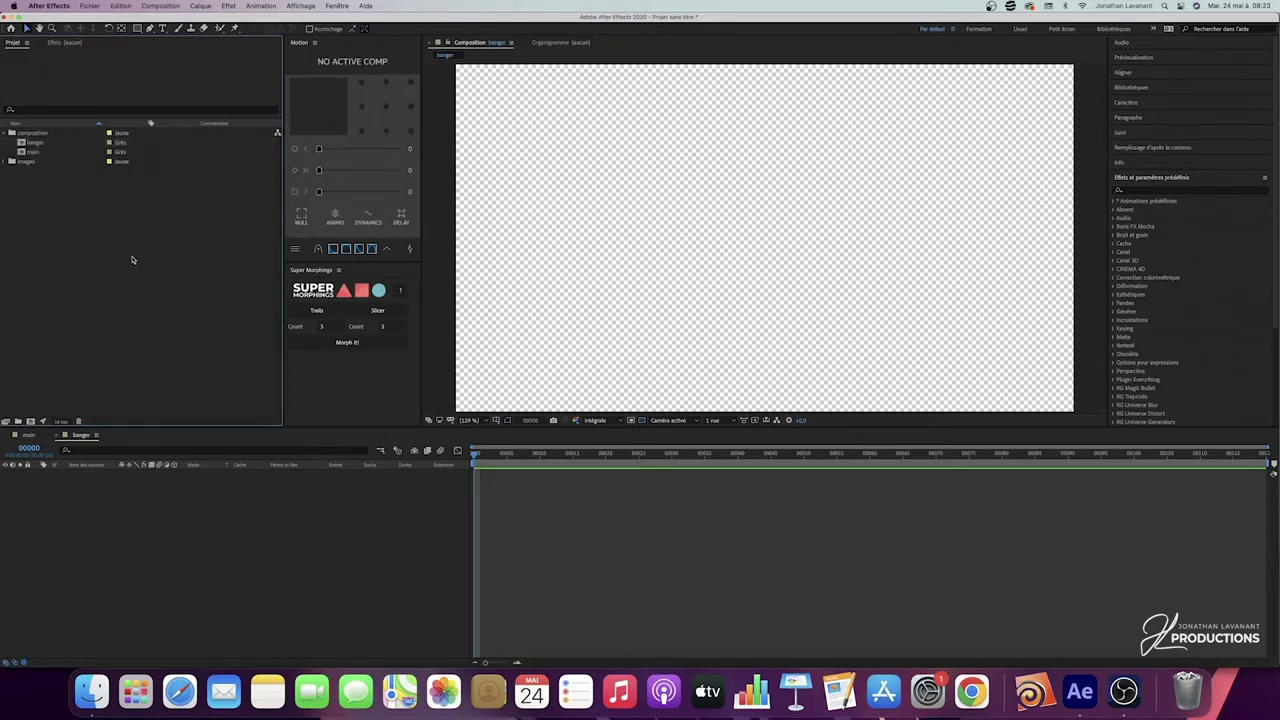
Step: Import mur.jpg and sol.jpg from the 01_IMAGE folder after previewing them, and move both into the images folder
{"action": "double_click", "coordinate": [131, 260]}
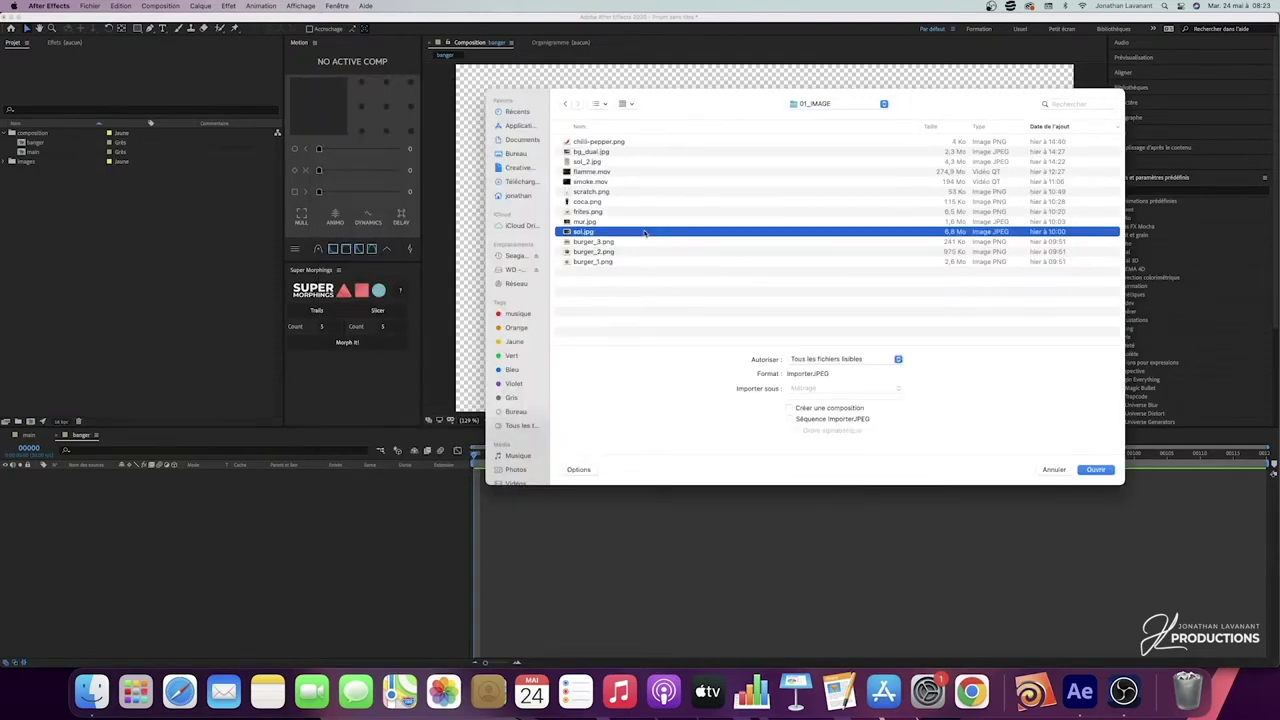
{"action": "key", "text": "space"}
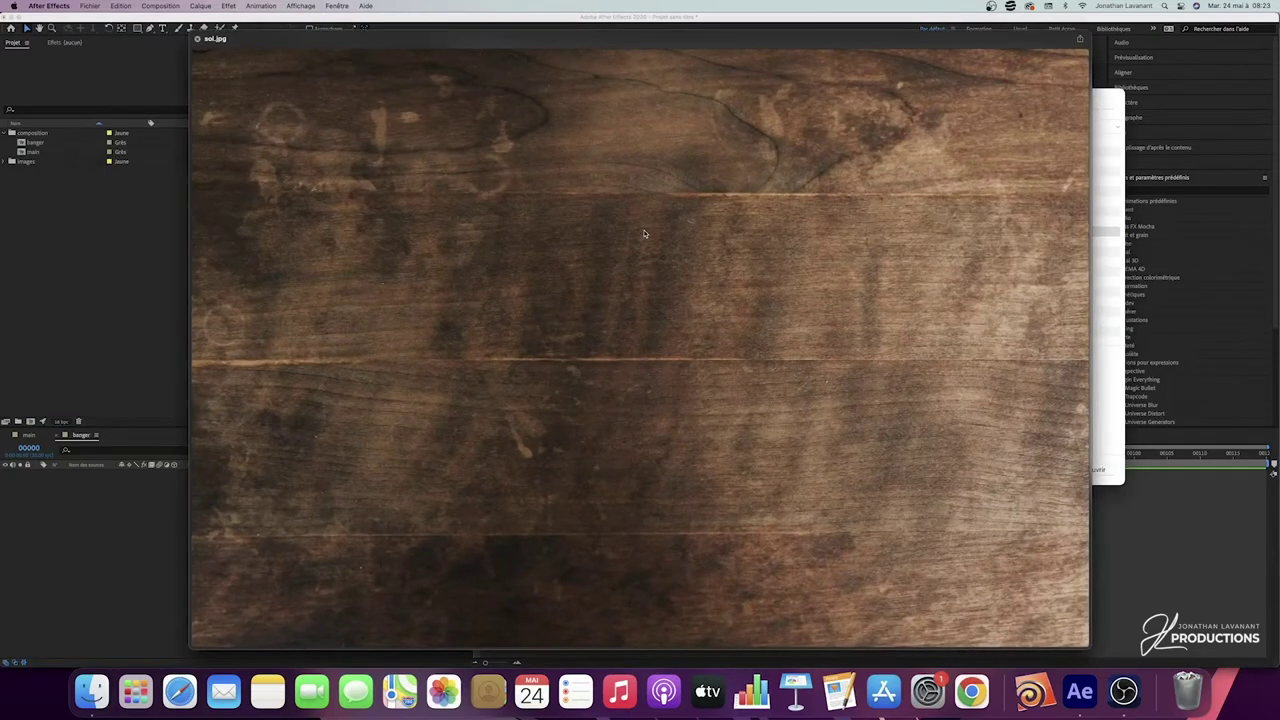
{"action": "key", "text": "Up"}
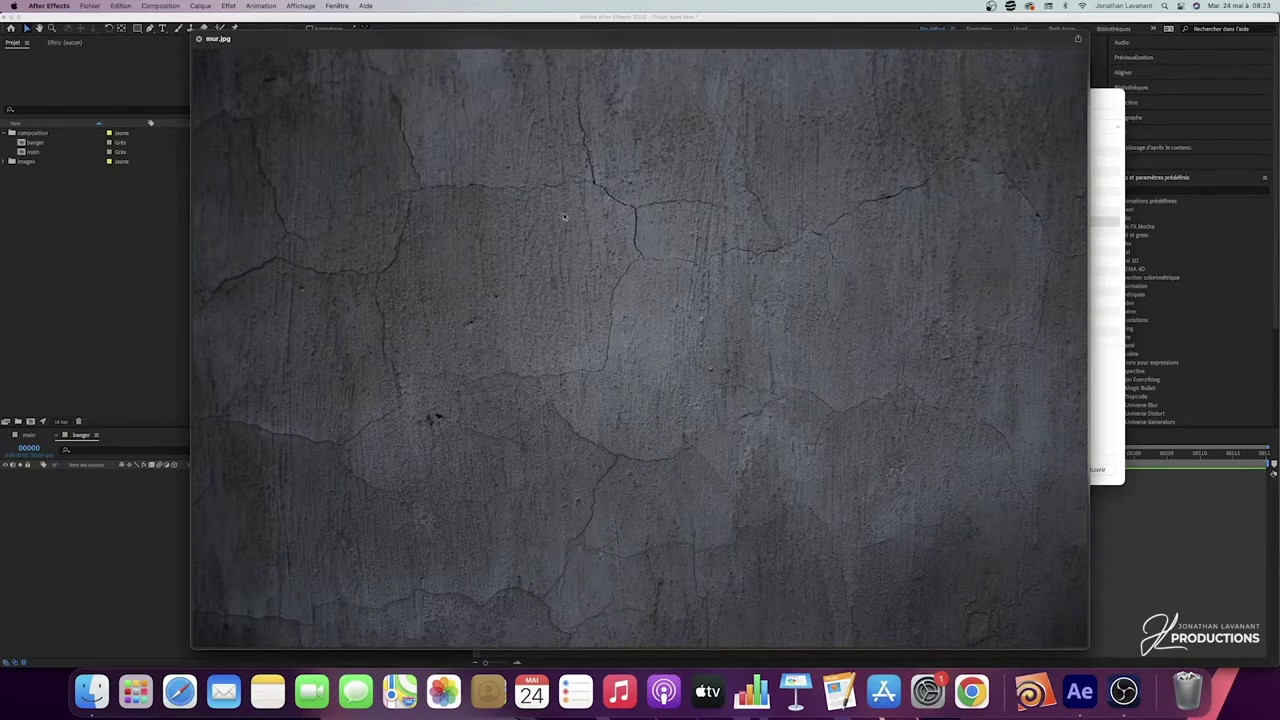
{"action": "key", "text": "space"}
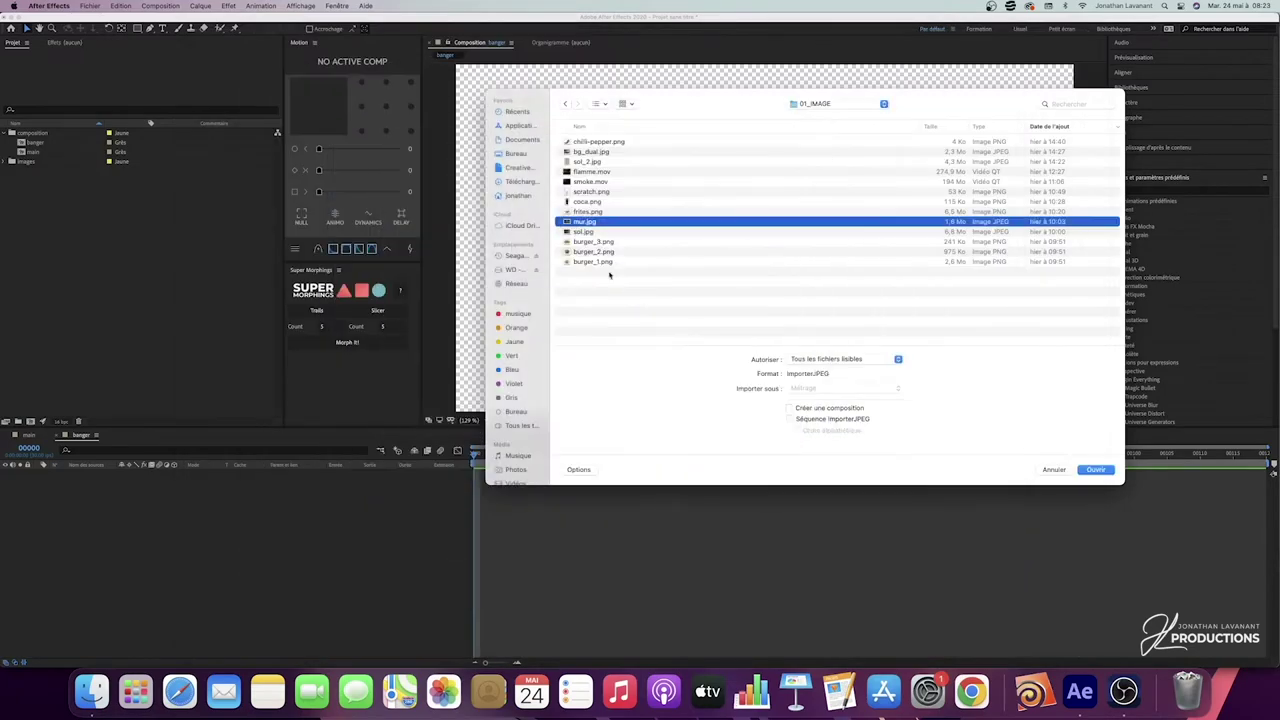
{"action": "left_click", "coordinate": [602, 232], "text": "shift"}
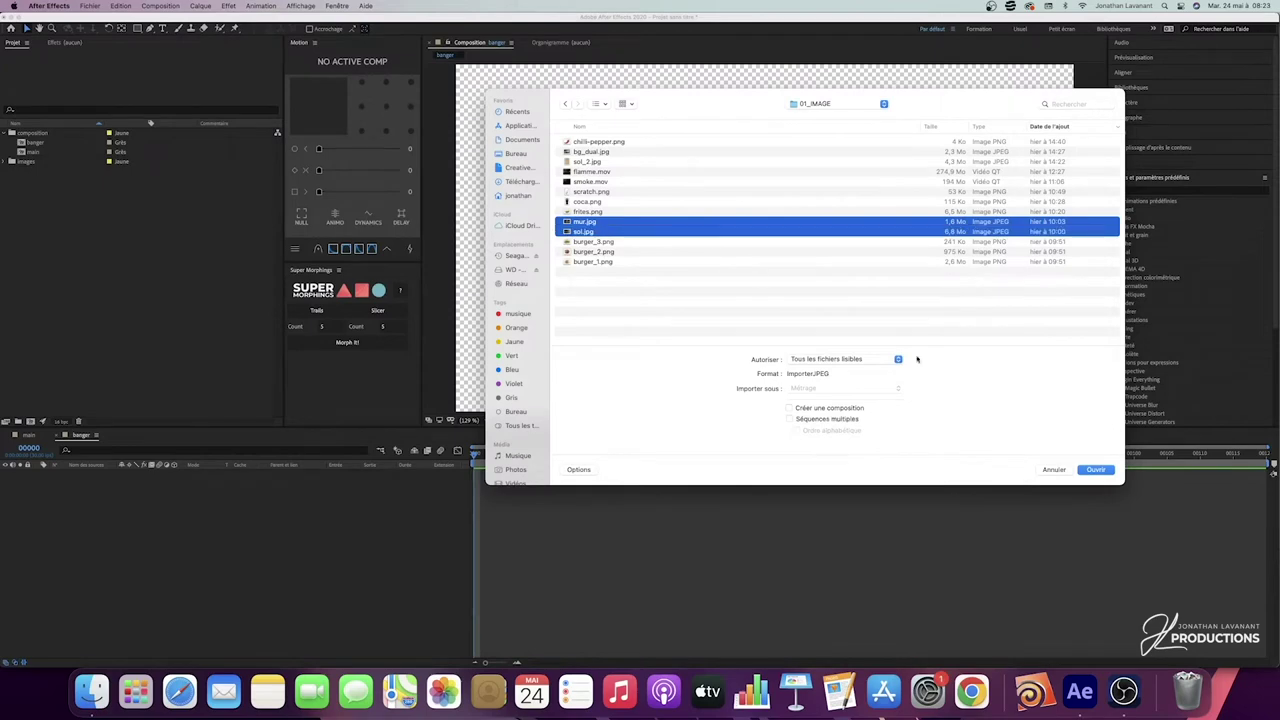
{"action": "left_click", "coordinate": [1109, 470]}
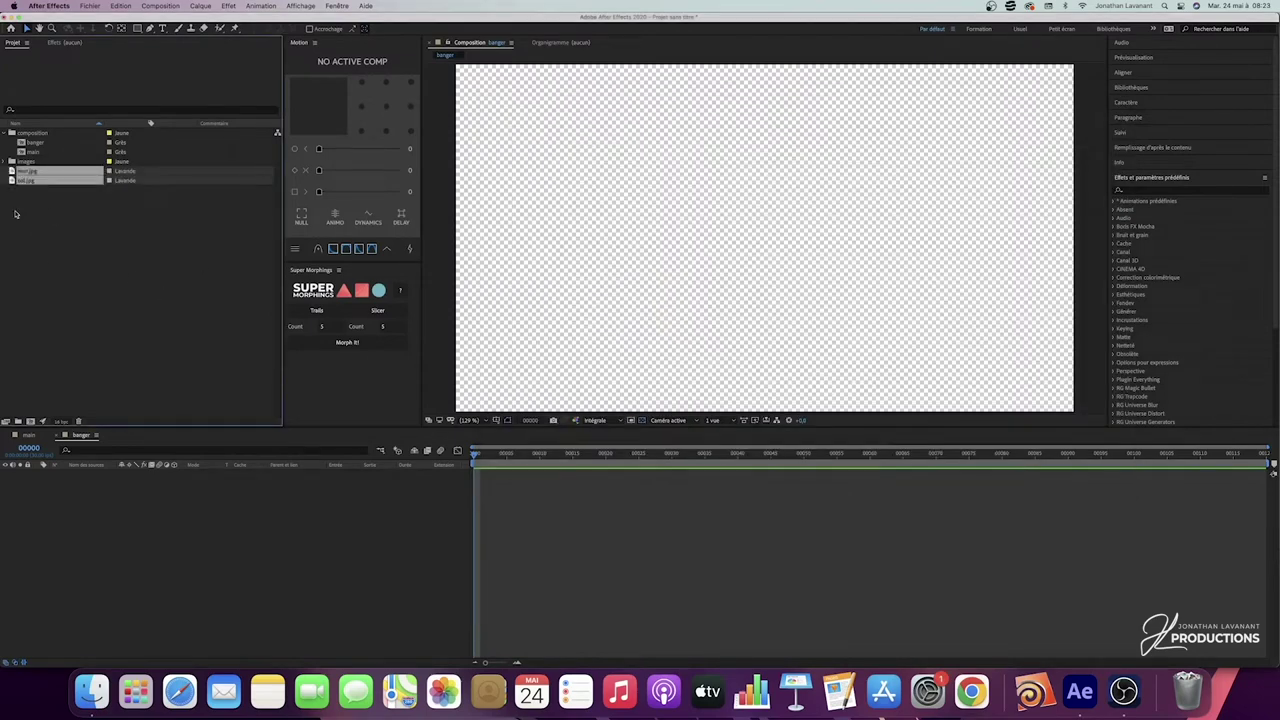
{"action": "left_click_drag", "start_coordinate": [31, 173], "coordinate": [32, 162]}
{"action": "left_click", "coordinate": [5, 162]}
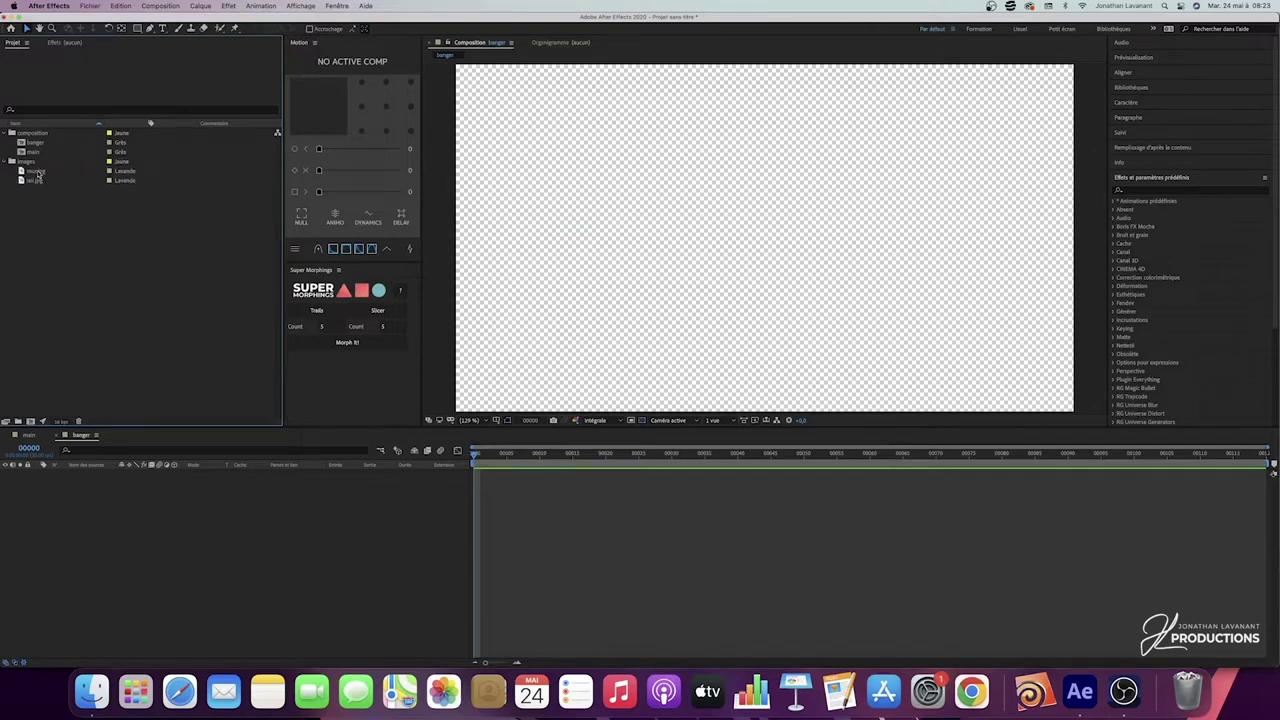
Step: Add mur.jpg and sol.jpg as layers in the banger composition and set the viewer magnification to 100 %
{"action": "left_click", "coordinate": [42, 173]}
{"action": "left_click", "coordinate": [46, 181], "text": "shift"}
{"action": "left_click_drag", "start_coordinate": [42, 175], "coordinate": [132, 510]}
{"action": "left_click_drag", "start_coordinate": [497, 456], "coordinate": [530, 456]}
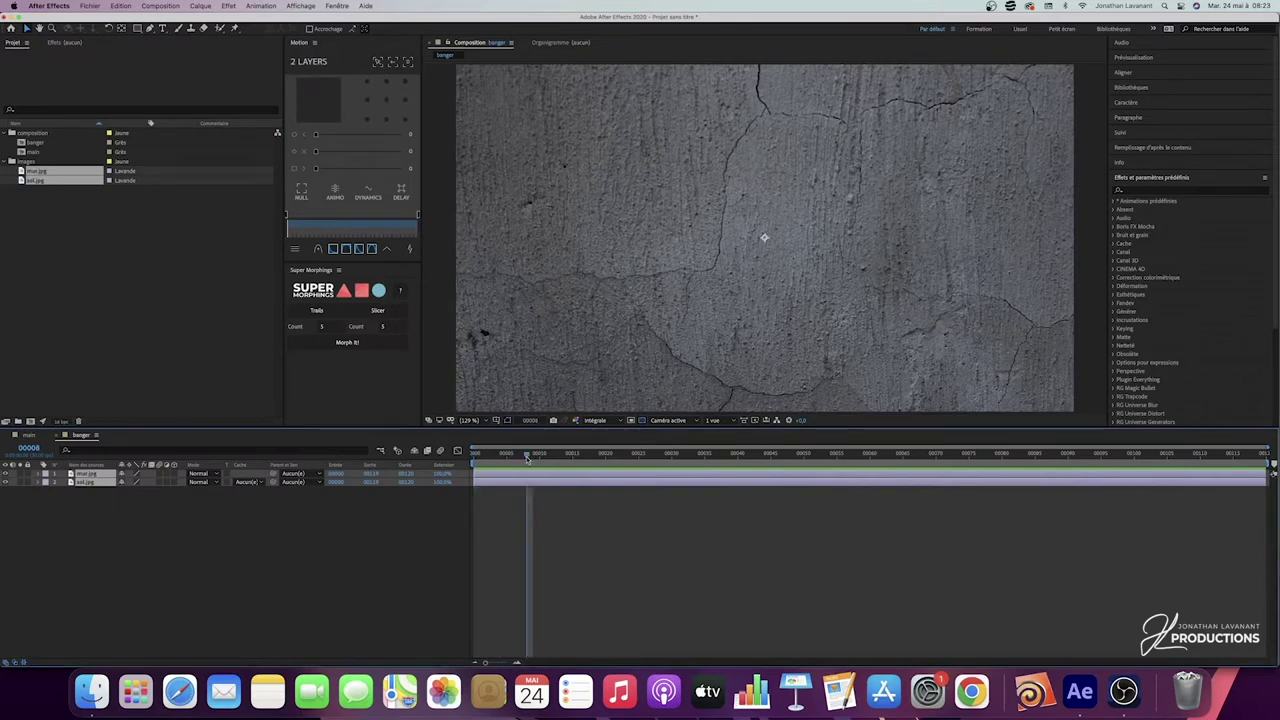
{"action": "left_click", "coordinate": [476, 420]}
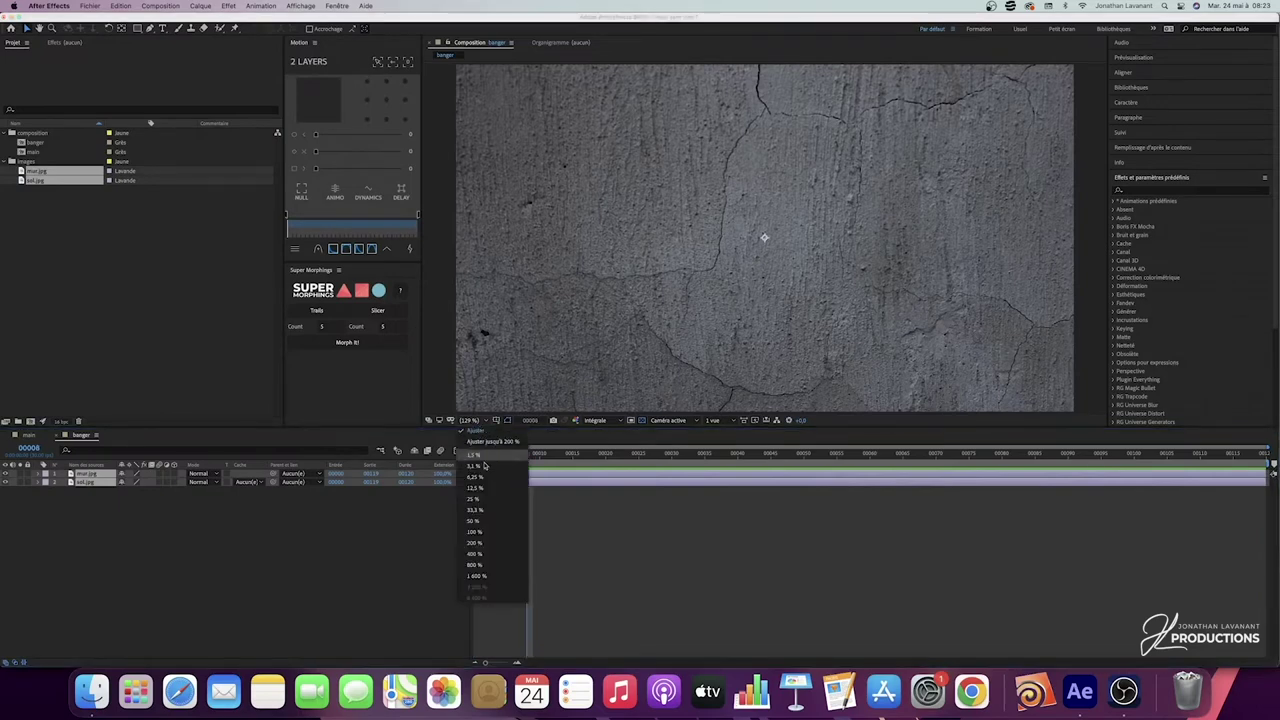
{"action": "left_click", "coordinate": [484, 532]}
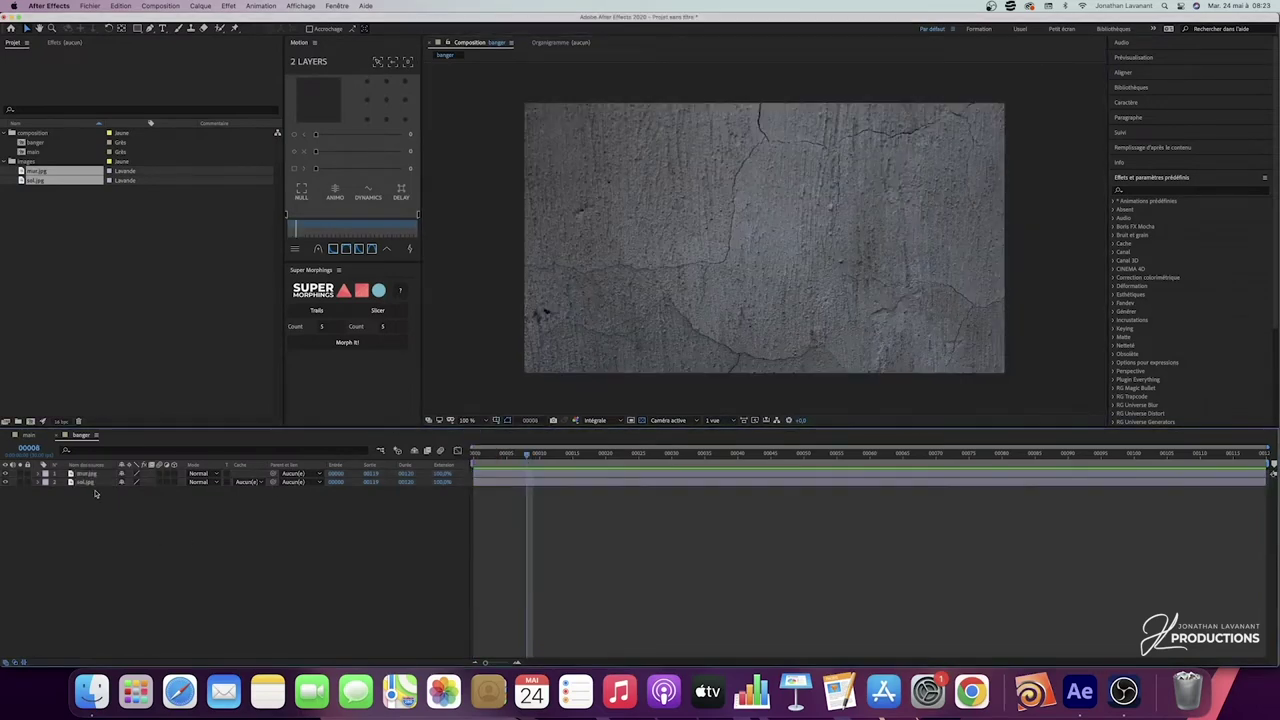
Step: Scale the mur.jpg wall layer down to 52 %
{"action": "left_click", "coordinate": [97, 474]}
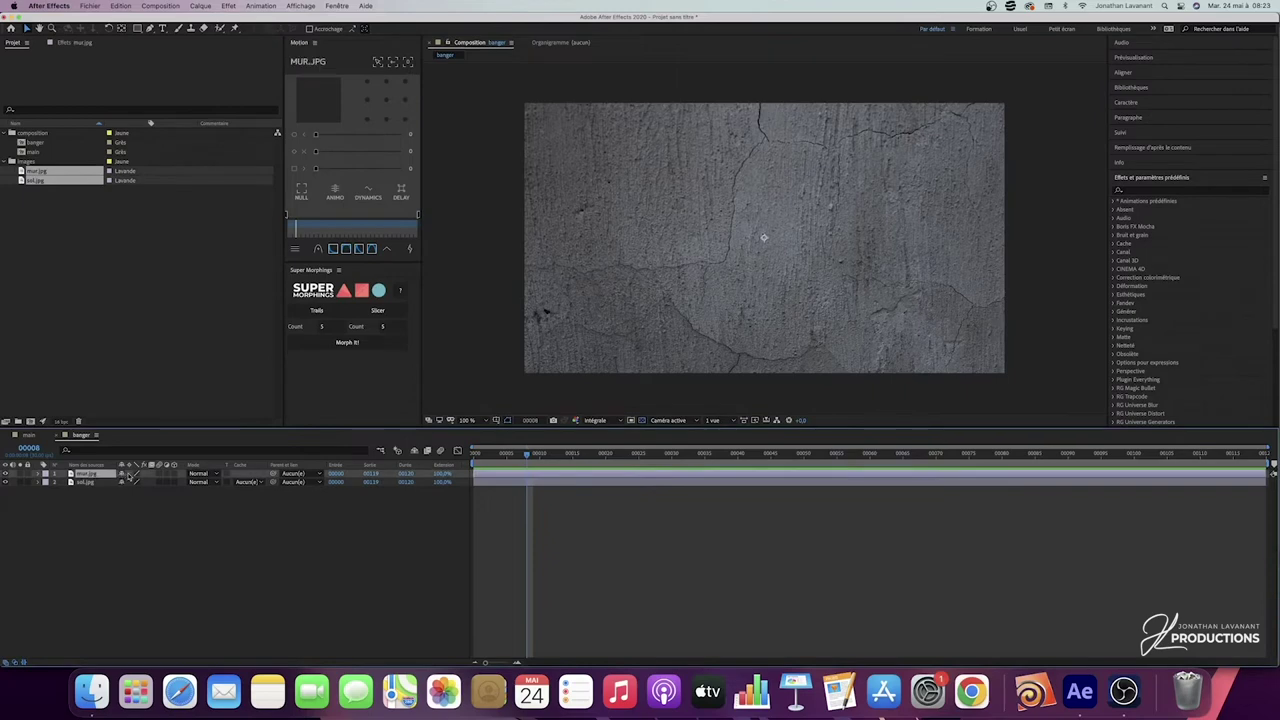
{"action": "key", "text": "s"}
{"action": "left_click_drag", "start_coordinate": [147, 484], "coordinate": [126, 487]}
Step: Scale the sol.jpg floor layer down to 31 % and hide the mur.jpg layer above it
{"action": "left_click", "coordinate": [96, 491]}
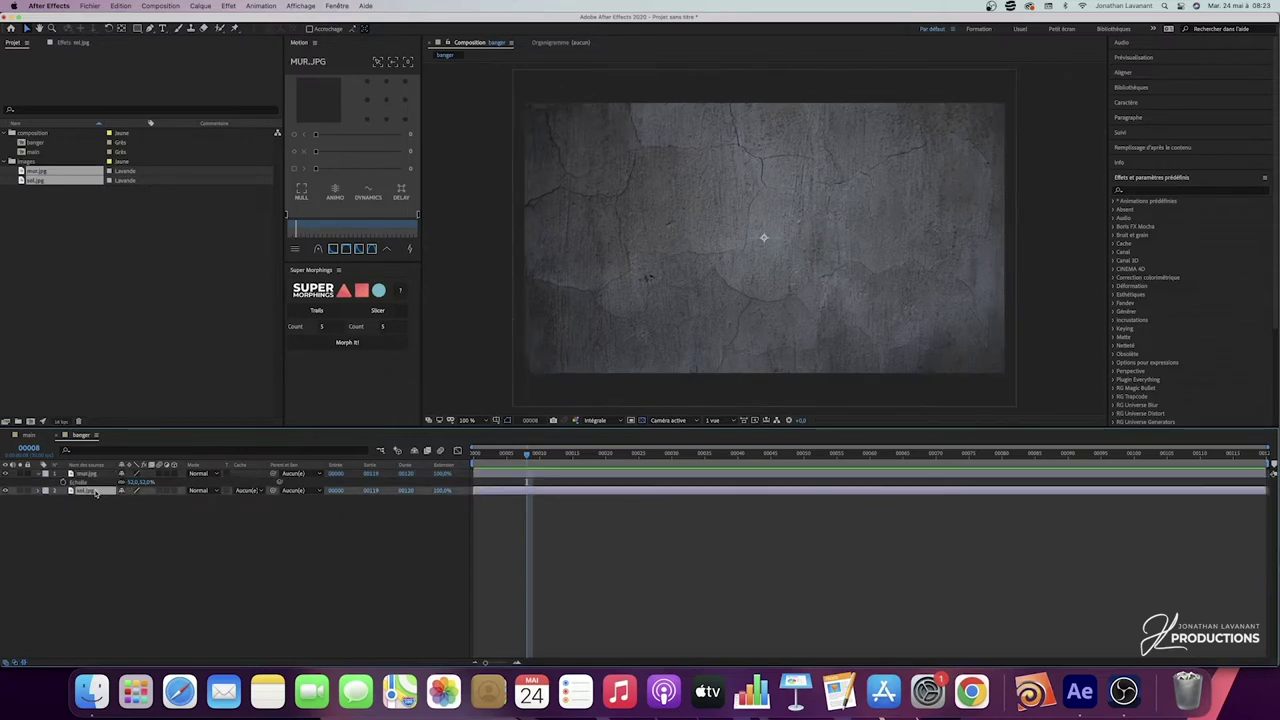
{"action": "key", "text": "s"}
{"action": "left_click_drag", "start_coordinate": [140, 497], "coordinate": [124, 504]}
{"action": "left_click", "coordinate": [6, 474]}
{"action": "left_click", "coordinate": [147, 526]}
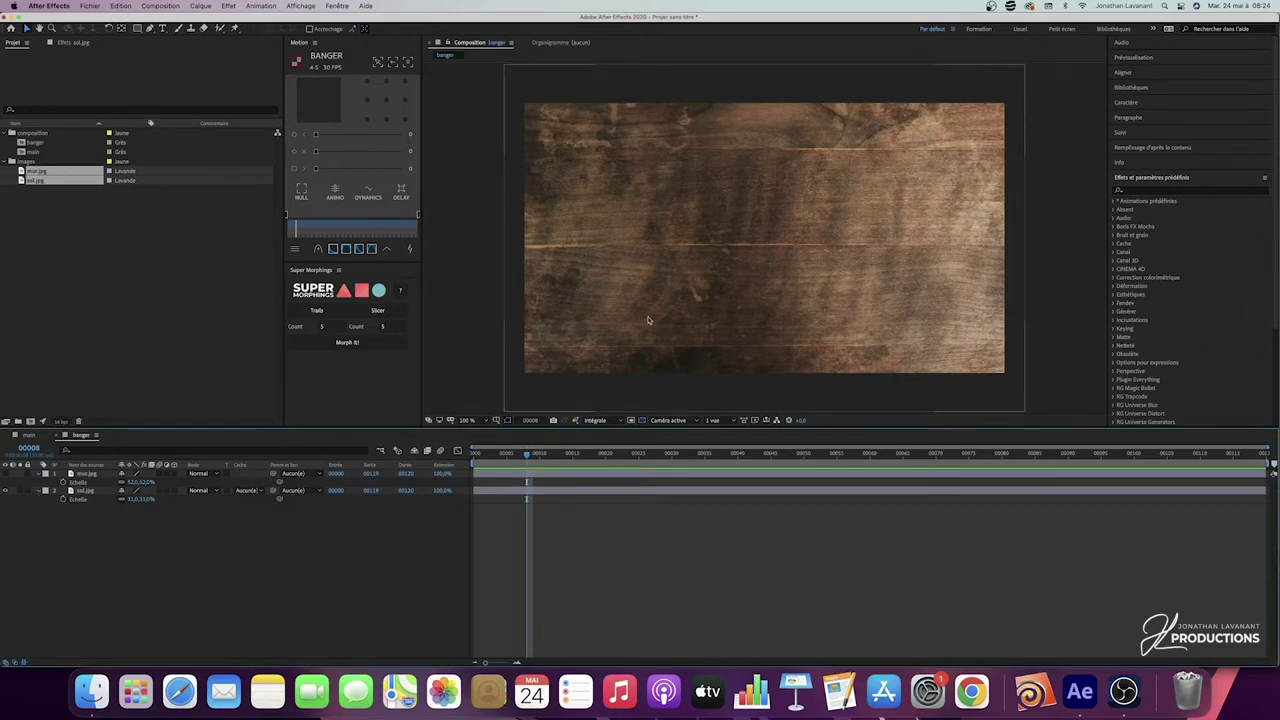
Step: Select the mur.jpg and sol.jpg layers together
{"action": "left_click", "coordinate": [96, 474]}
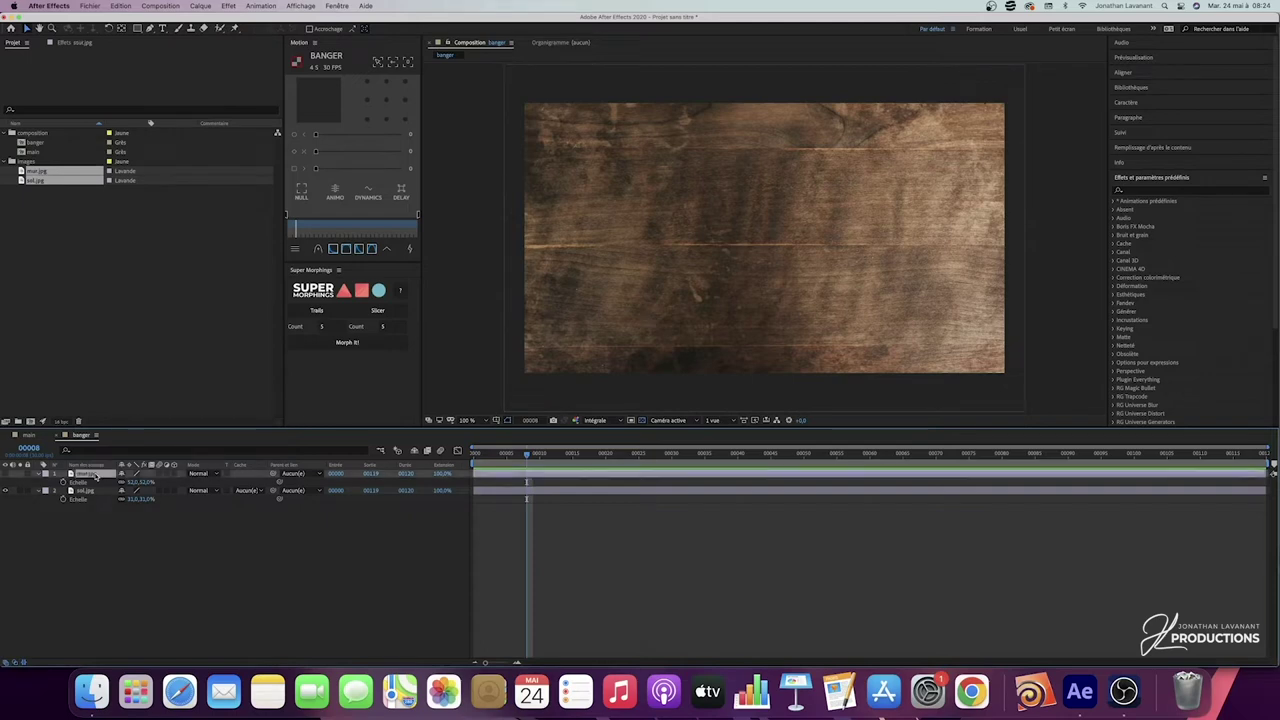
{"action": "left_click", "coordinate": [92, 491], "text": "shift"}
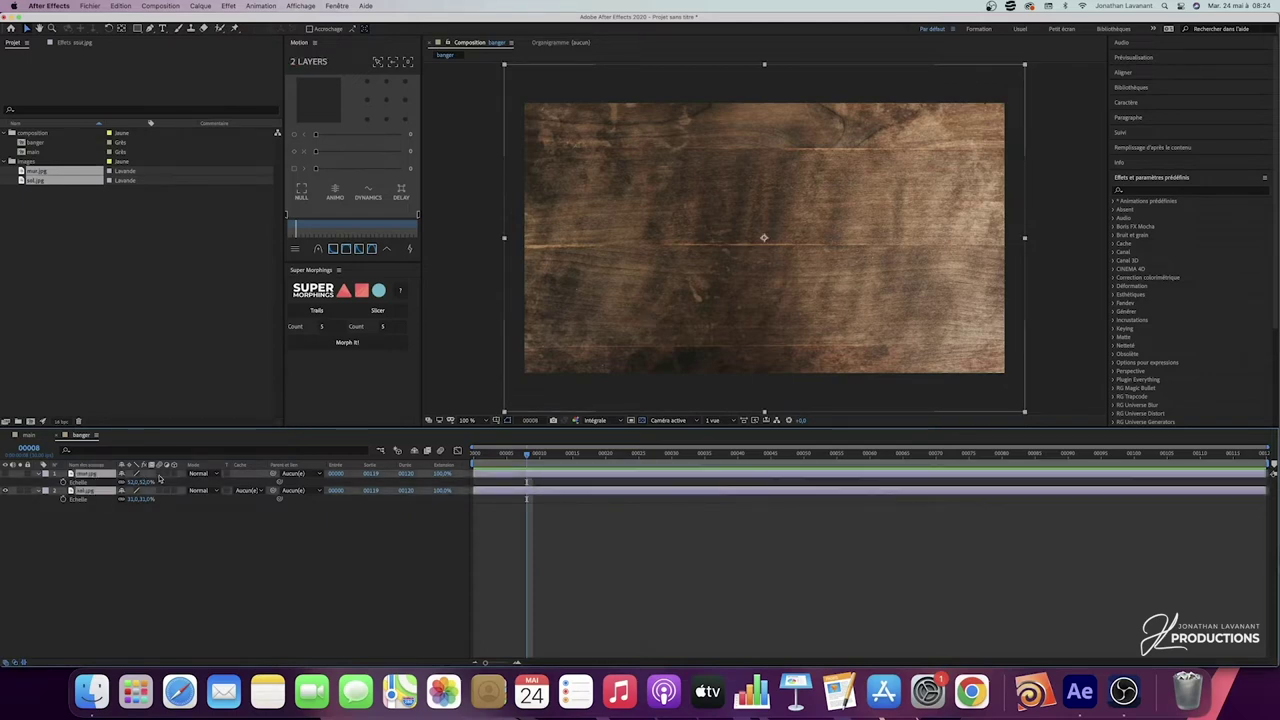
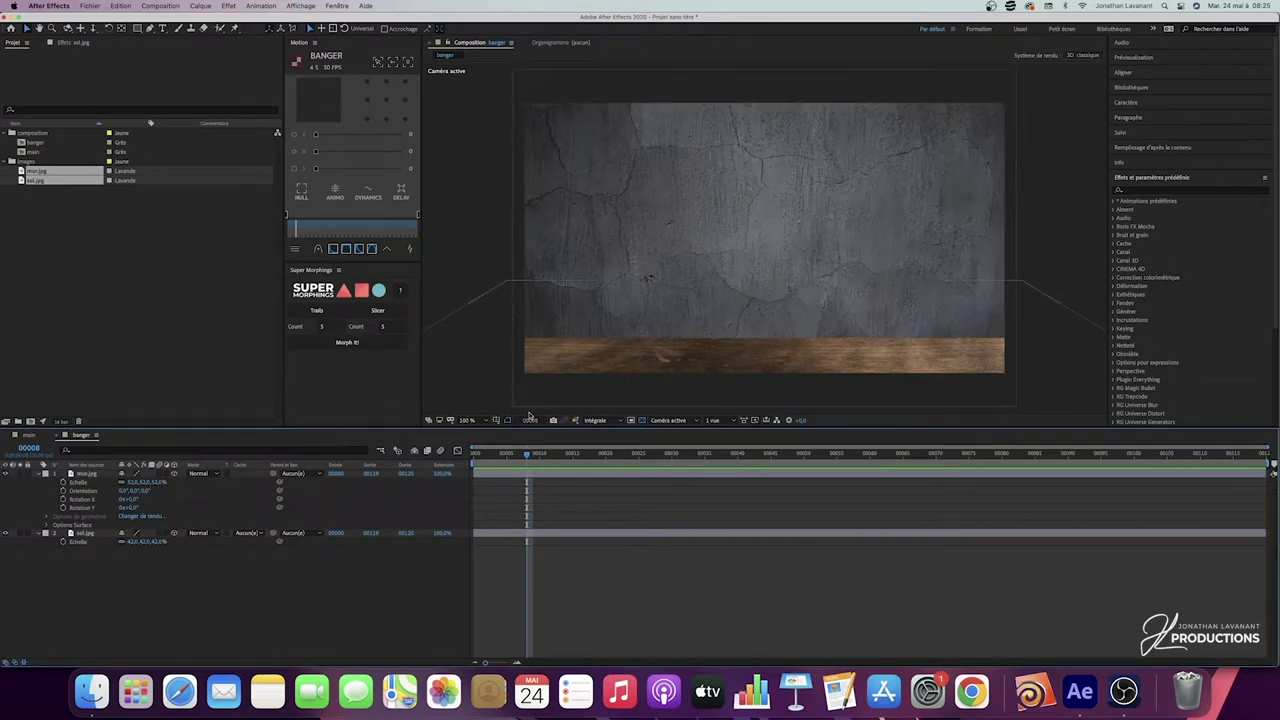
Step: Show two horizontal views, move the mur.jpg wall back to the floor's rear edge and raise it to cover the top gap
{"action": "left_click", "coordinate": [726, 420]}
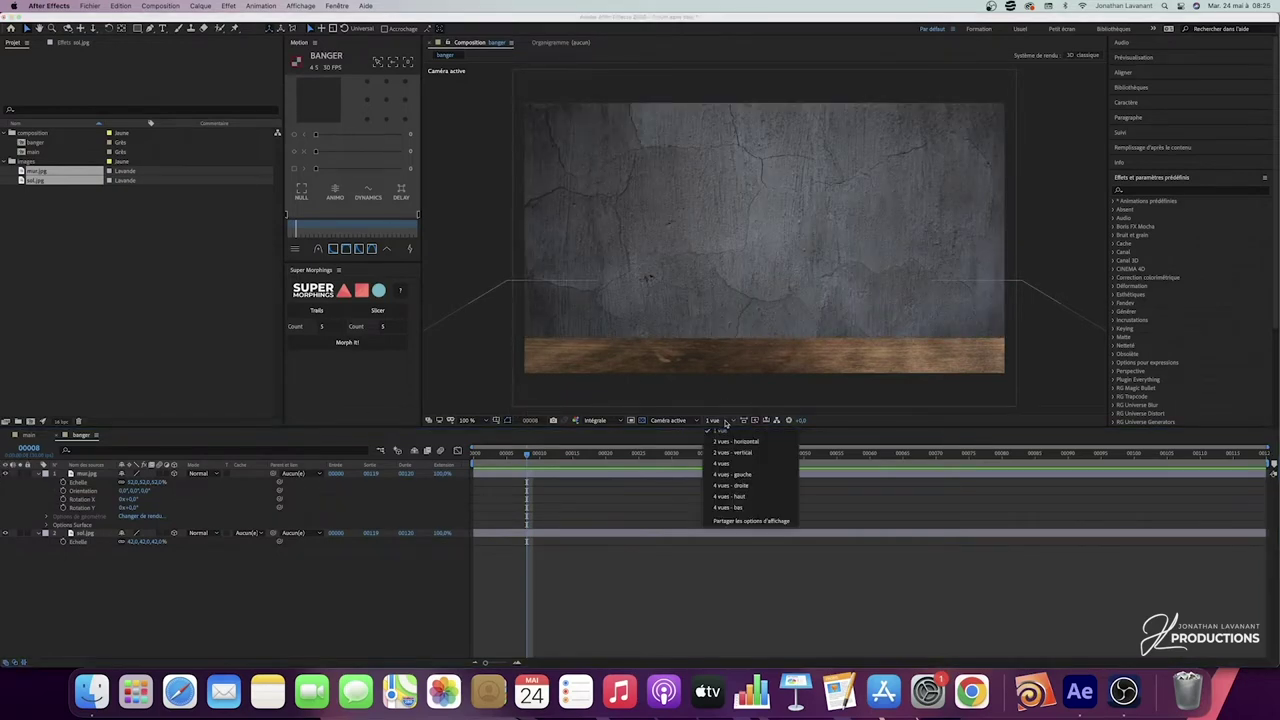
{"action": "left_click", "coordinate": [738, 442]}
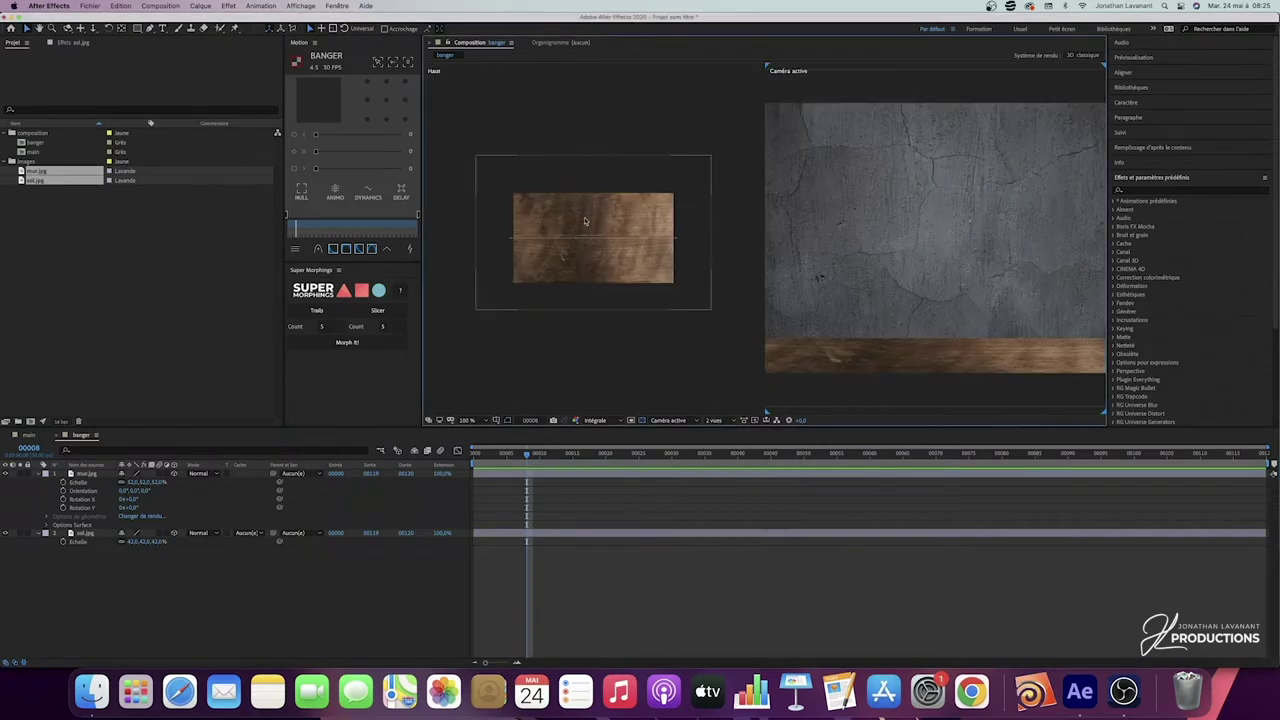
{"action": "left_click", "coordinate": [85, 473]}
{"action": "left_click_drag", "start_coordinate": [596, 259], "coordinate": [594, 166]}
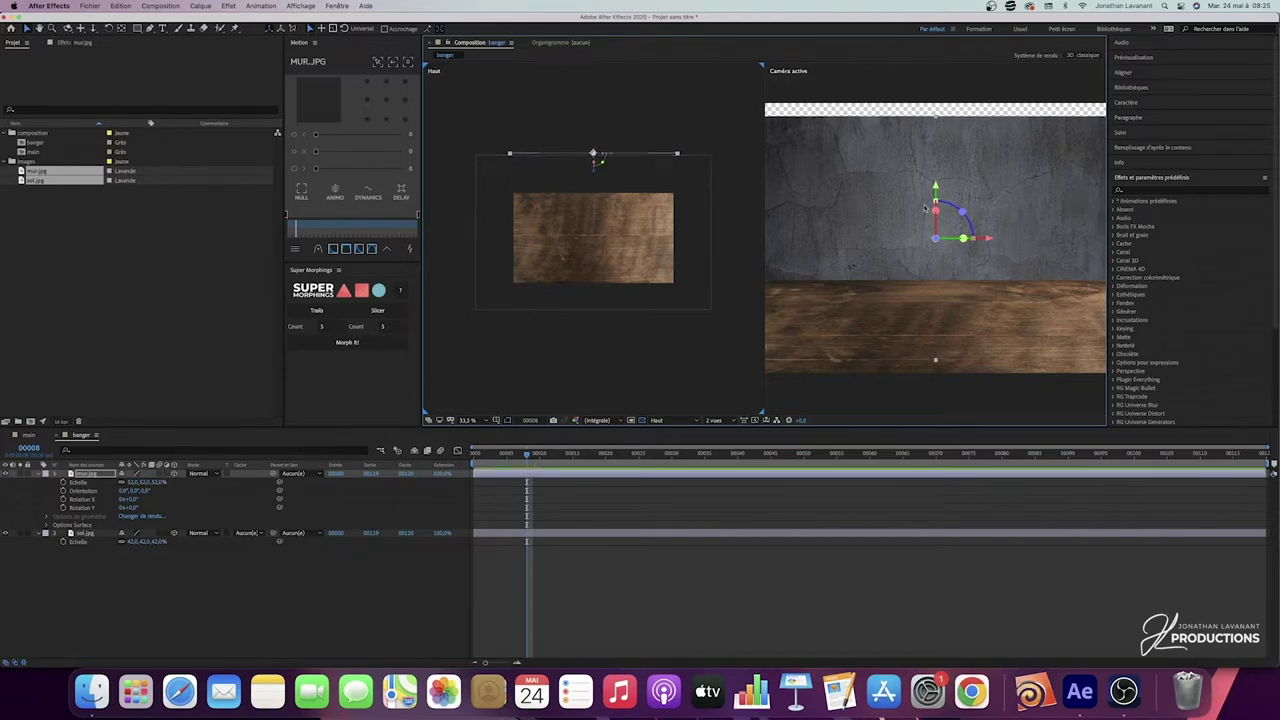
{"action": "left_click_drag", "start_coordinate": [935, 205], "coordinate": [935, 184]}
Step: Return to a single view and scale the mur.jpg wall to 71 % so it spans the full frame width
{"action": "left_click", "coordinate": [99, 475]}
{"action": "key", "text": "s"}
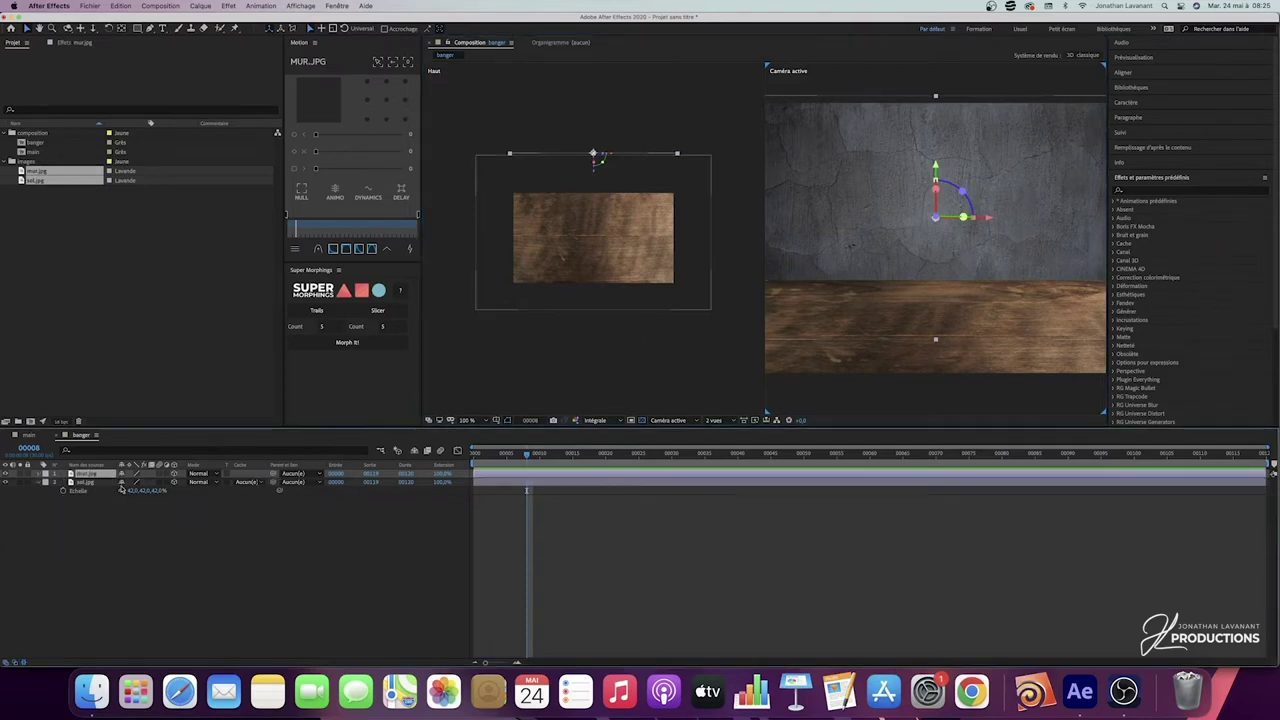
{"action": "key", "text": "s"}
{"action": "left_click_drag", "start_coordinate": [128, 482], "coordinate": [447, 490]}
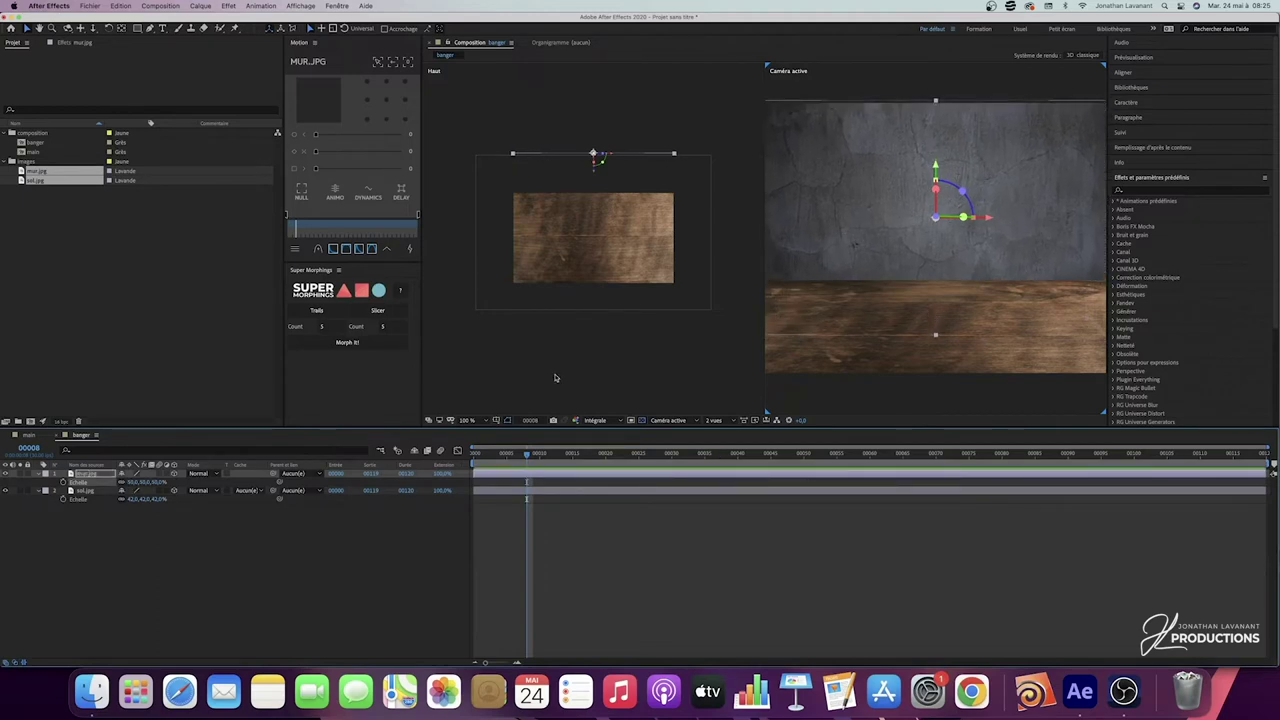
{"action": "left_click", "coordinate": [713, 420]}
{"action": "left_click", "coordinate": [730, 430]}
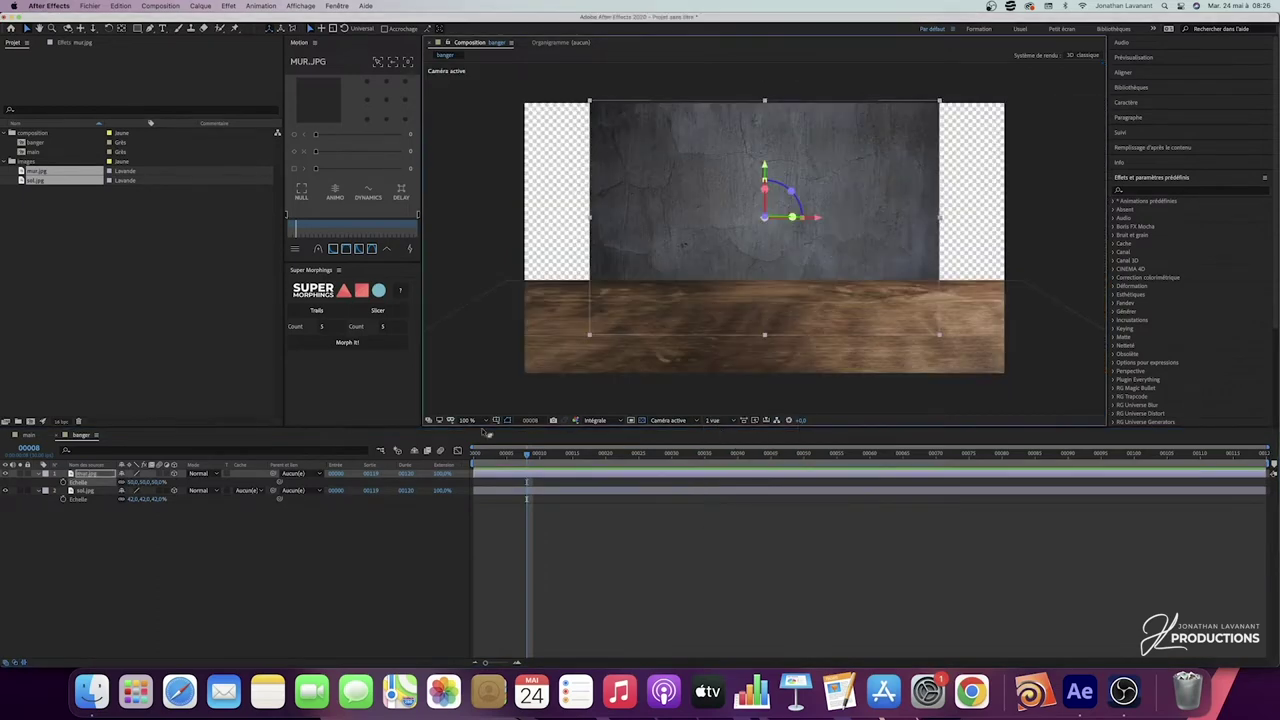
{"action": "left_click_drag", "start_coordinate": [131, 483], "coordinate": [143, 483]}
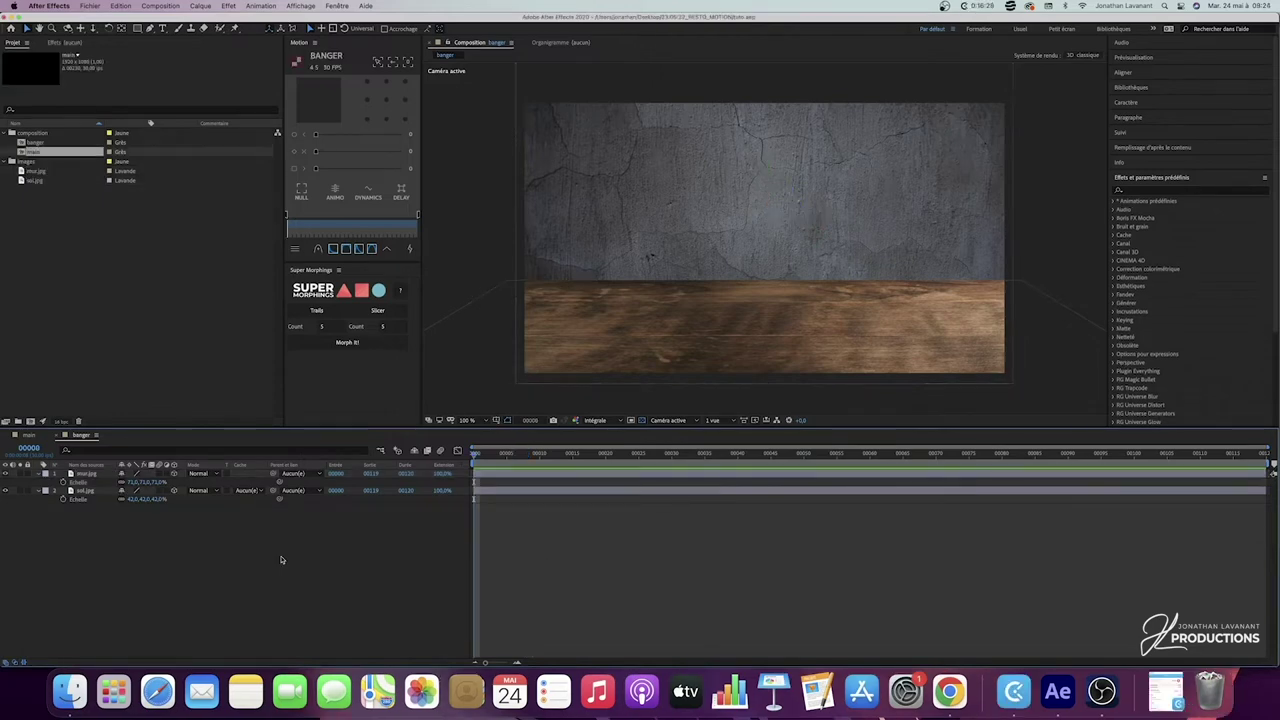
Step: Import burger_2.png, frites.png and coca.png from the 01_IMAGE folder after previewing the burger images
{"action": "left_click", "coordinate": [124, 250]}
{"action": "double_click", "coordinate": [124, 250]}
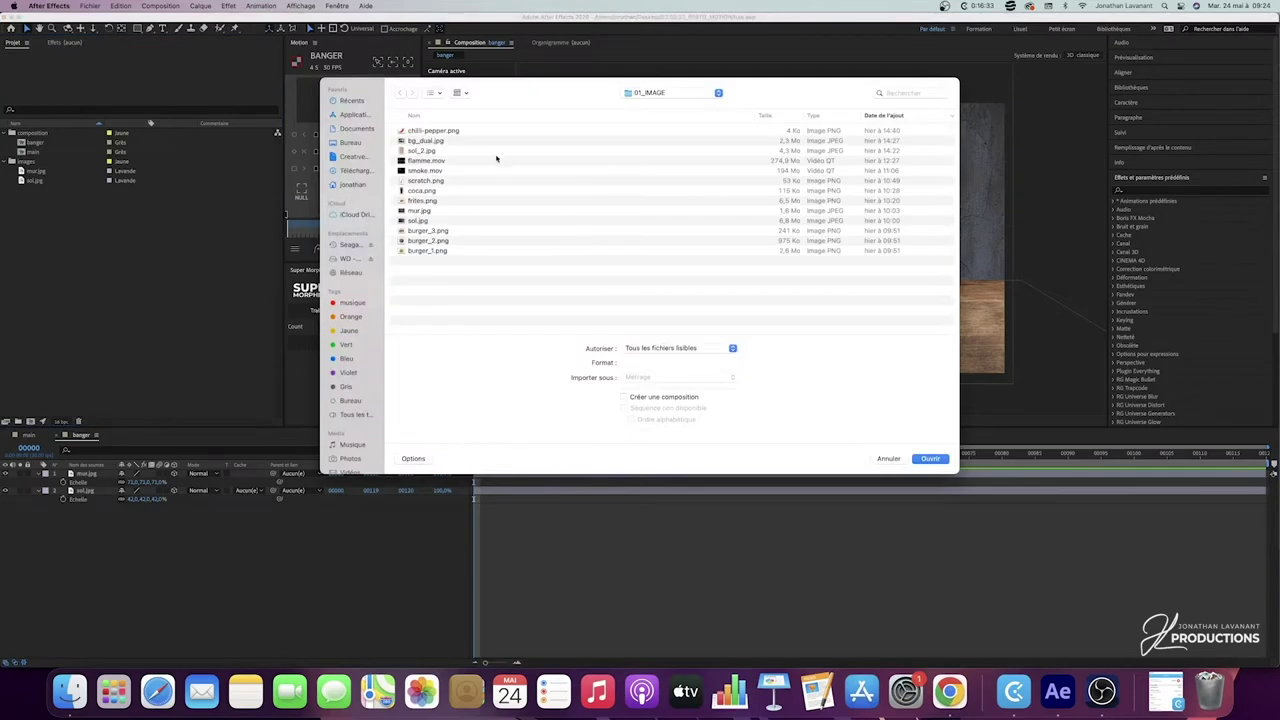
{"action": "left_click", "coordinate": [433, 240]}
{"action": "key", "text": "space"}
{"action": "key", "text": "Down"}
{"action": "key", "text": "Up"}
{"action": "key", "text": "space"}
{"action": "left_click", "coordinate": [422, 201], "text": "super"}
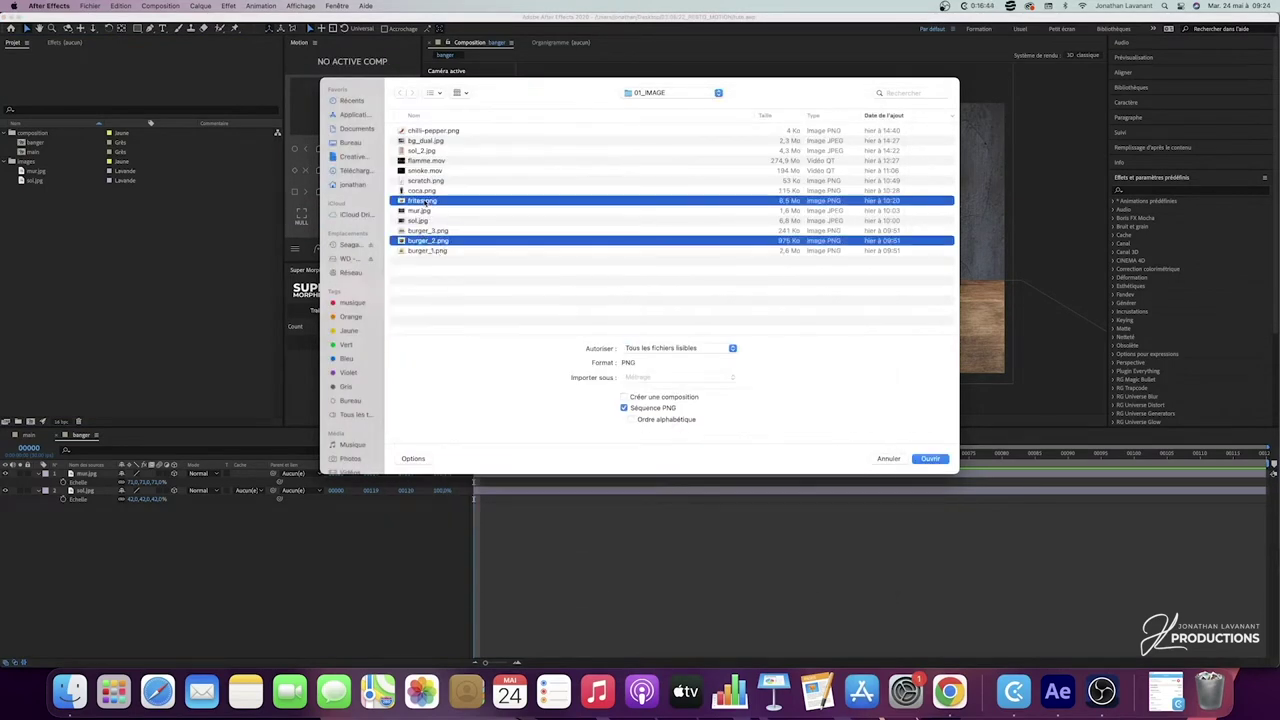
{"action": "left_click", "coordinate": [421, 190], "text": "super"}
{"action": "left_click", "coordinate": [938, 461]}
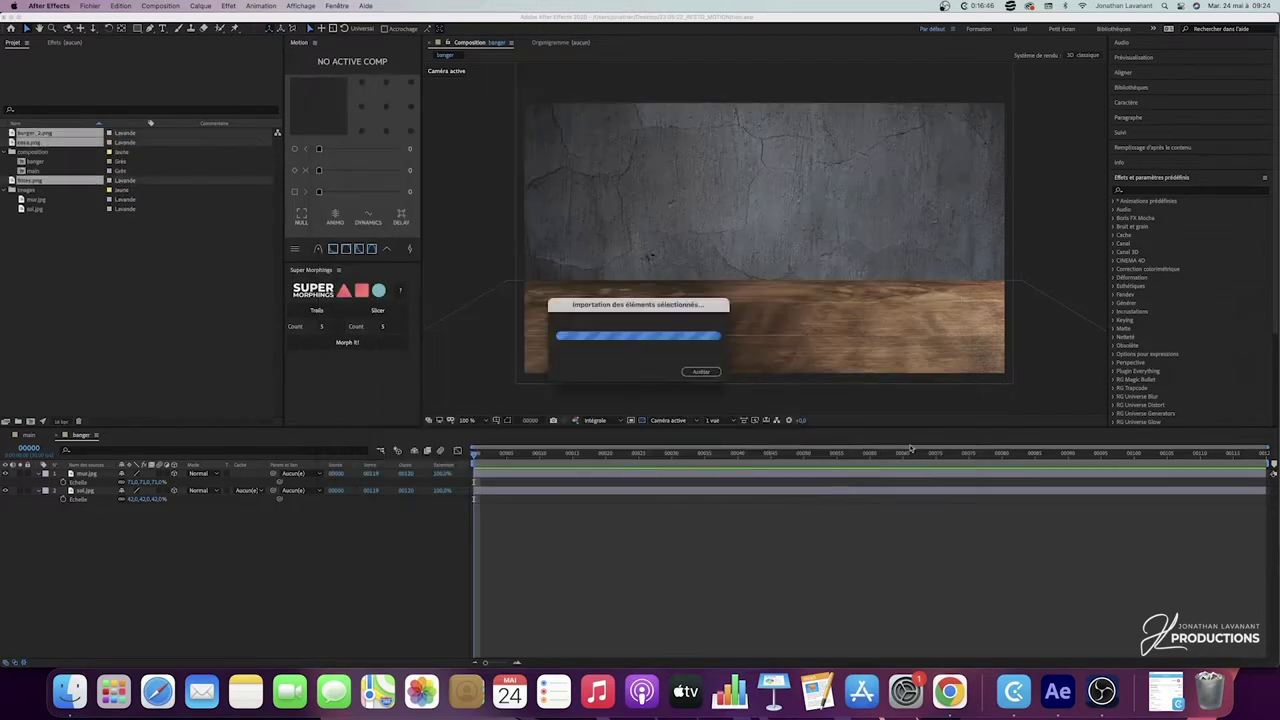
Step: Put burger_2.png, coca.png and frites.png in the images folder and add them as the top layers of the banger composition
{"action": "left_click_drag", "start_coordinate": [46, 138], "coordinate": [40, 478]}
{"action": "left_click", "coordinate": [38, 500]}
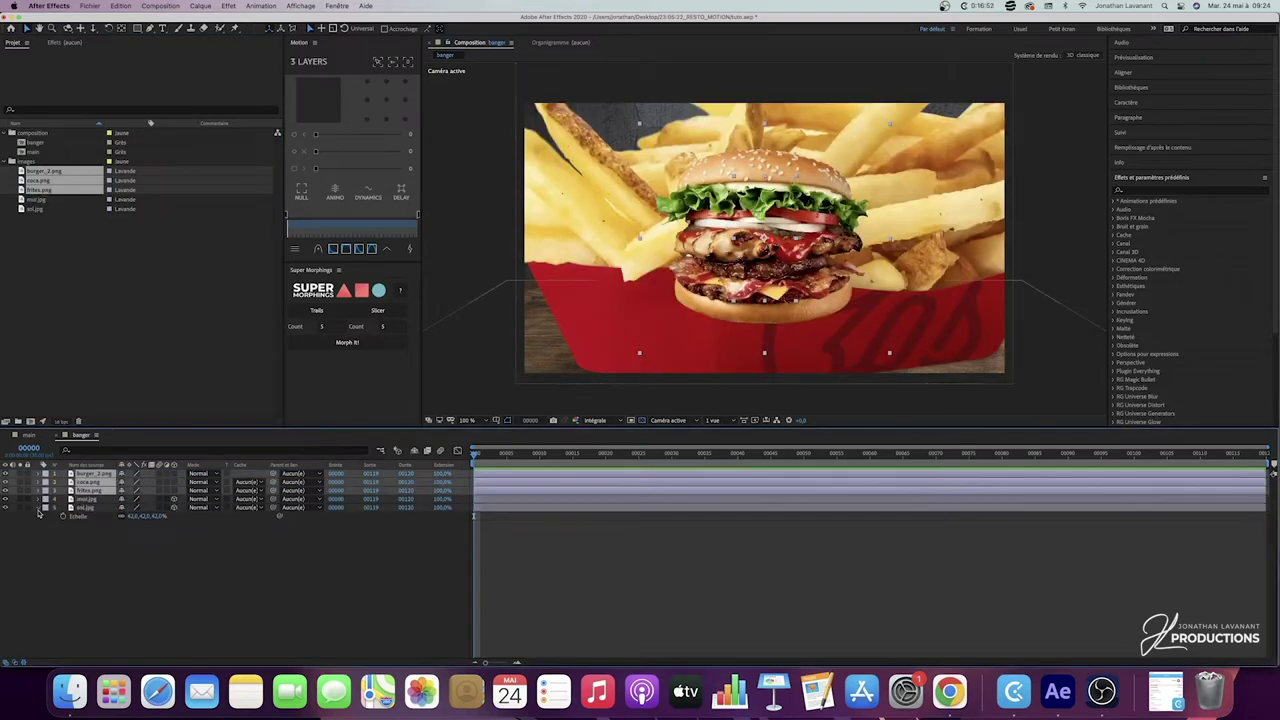
{"action": "left_click", "coordinate": [41, 507]}
Step: Assign the Rouge label to the burger_2.png, coca.png and frites.png layers
{"action": "left_click", "coordinate": [45, 477]}
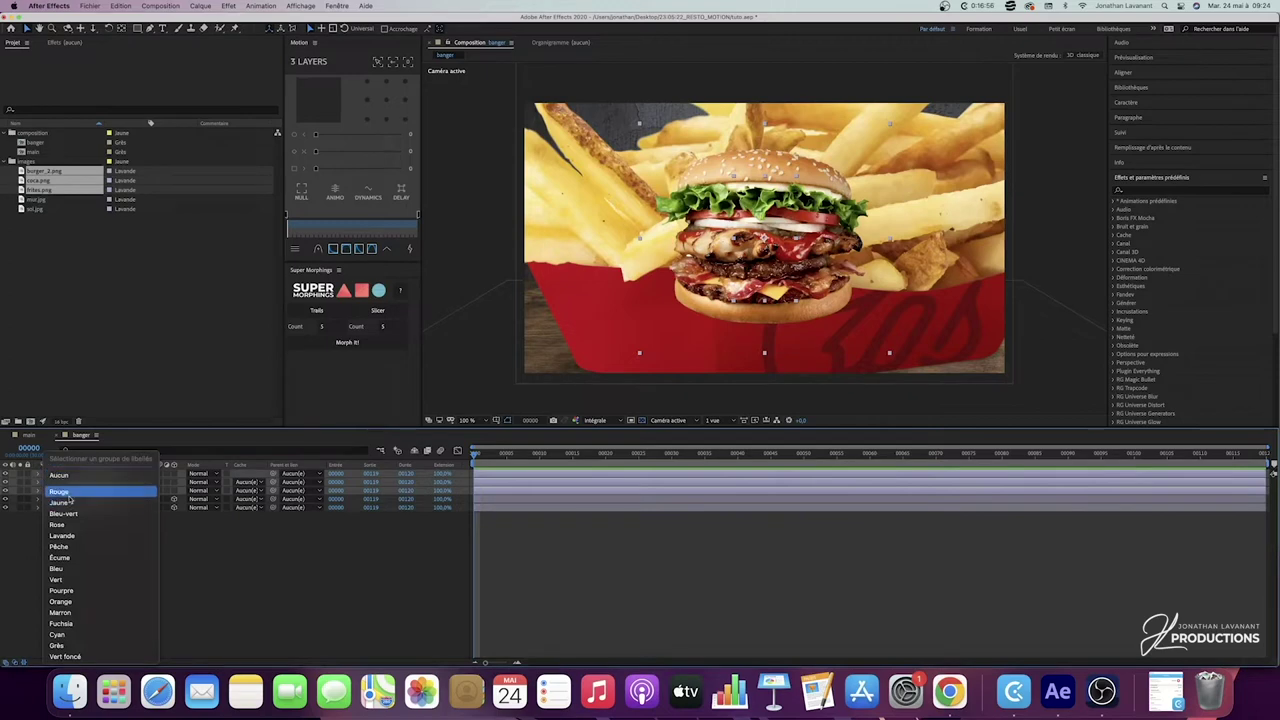
{"action": "left_click", "coordinate": [75, 490]}
{"action": "left_click", "coordinate": [249, 545]}
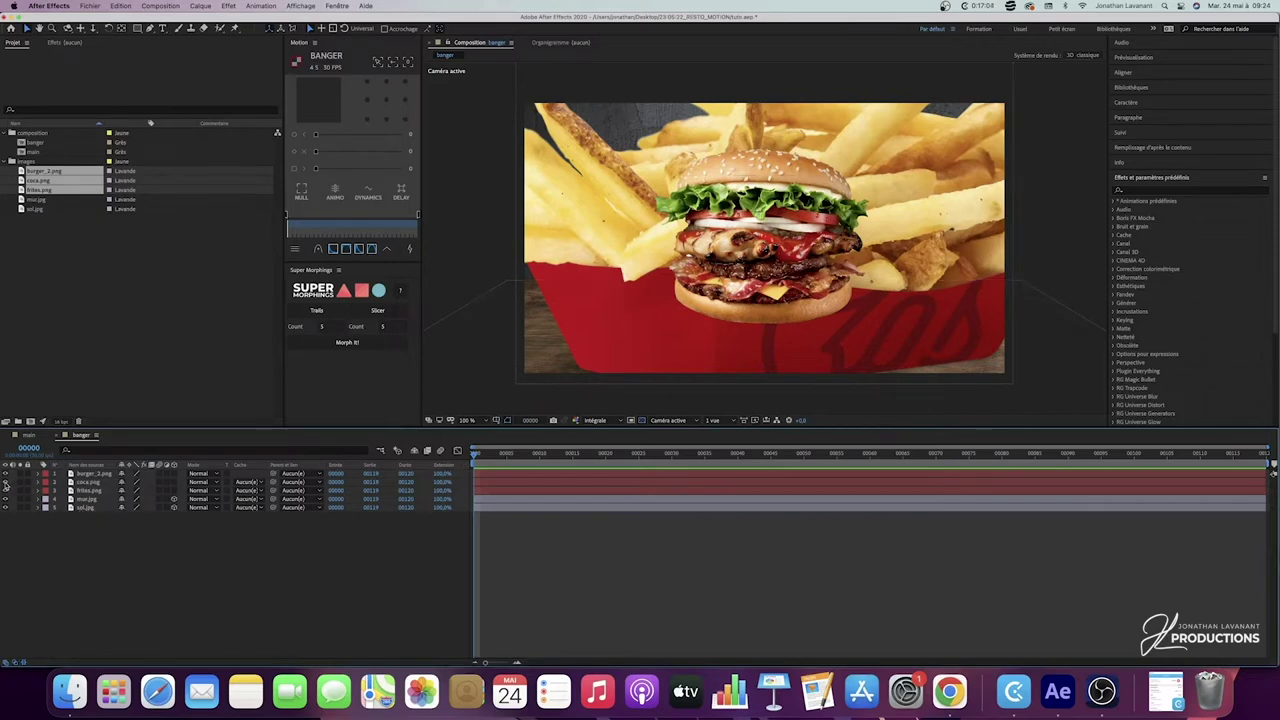
Step: With coca.png and frites.png hidden, scale burger_2.png to 78 % and lower it onto the wooden floor, slightly left of centre
{"action": "left_click", "coordinate": [6, 491]}
{"action": "left_click", "coordinate": [94, 476]}
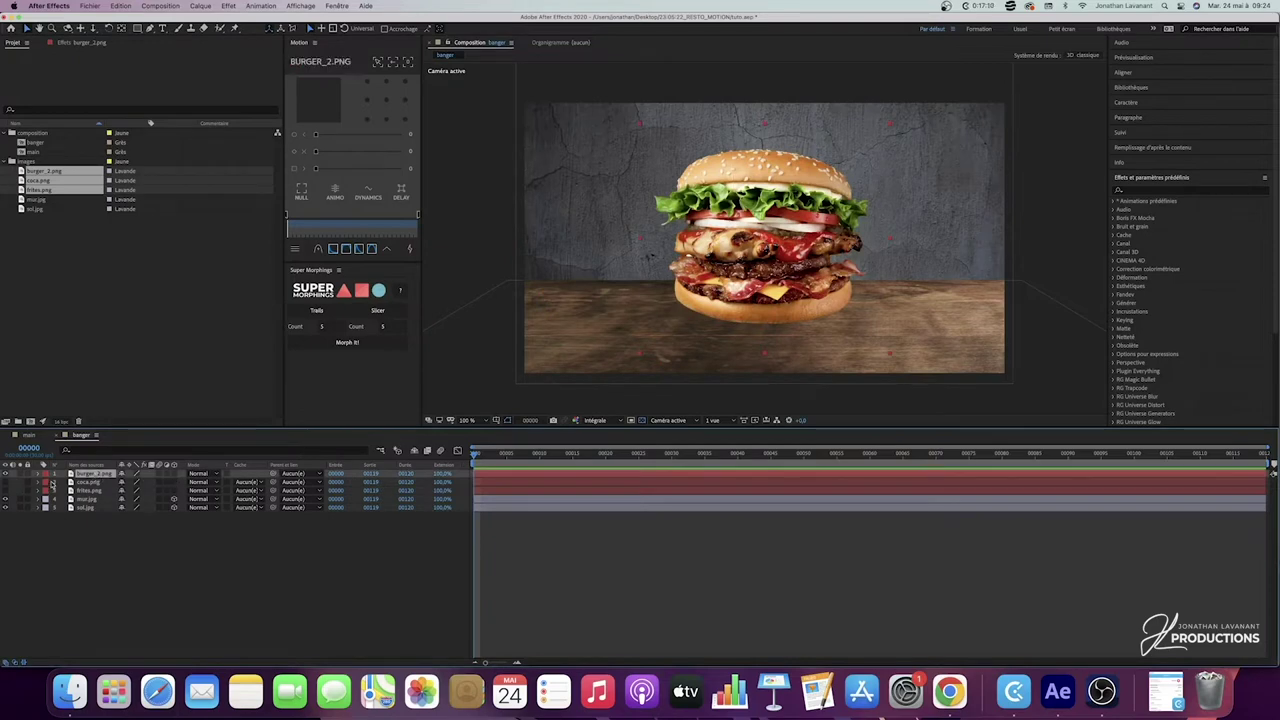
{"action": "key", "text": "s"}
{"action": "left_click_drag", "start_coordinate": [133, 483], "coordinate": [127, 484]}
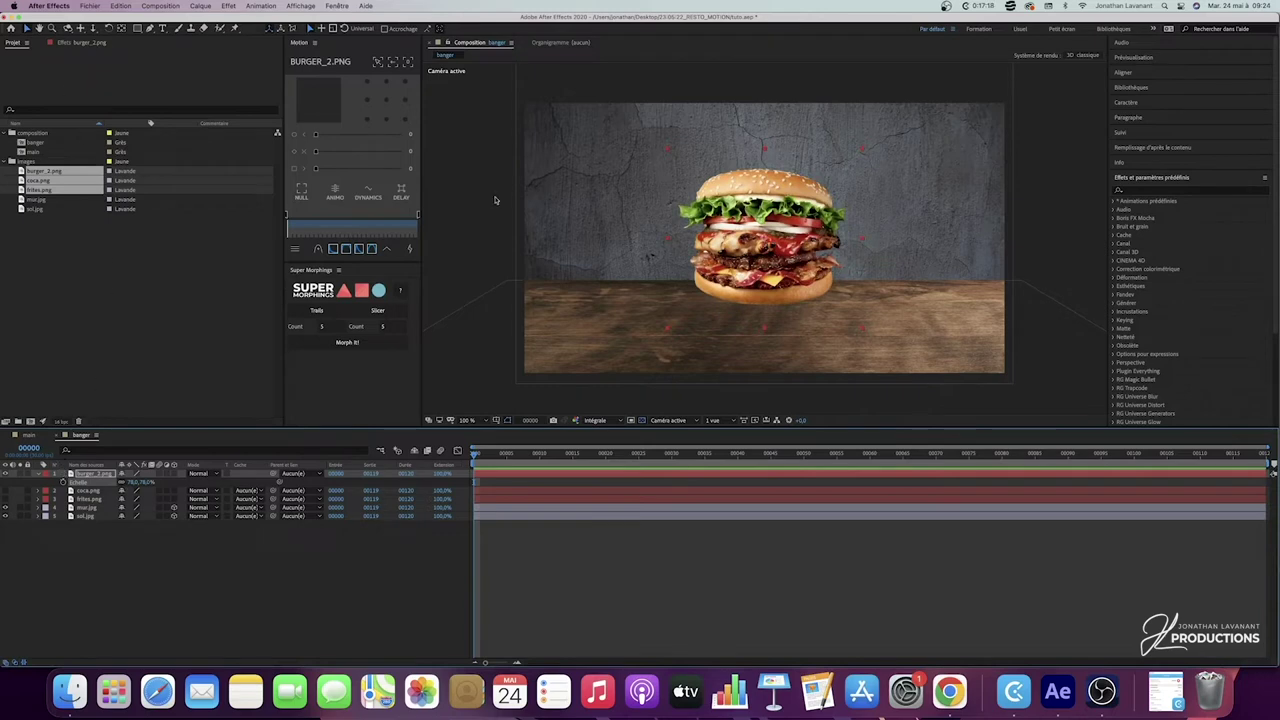
{"action": "left_click_drag", "start_coordinate": [765, 240], "coordinate": [758, 299]}
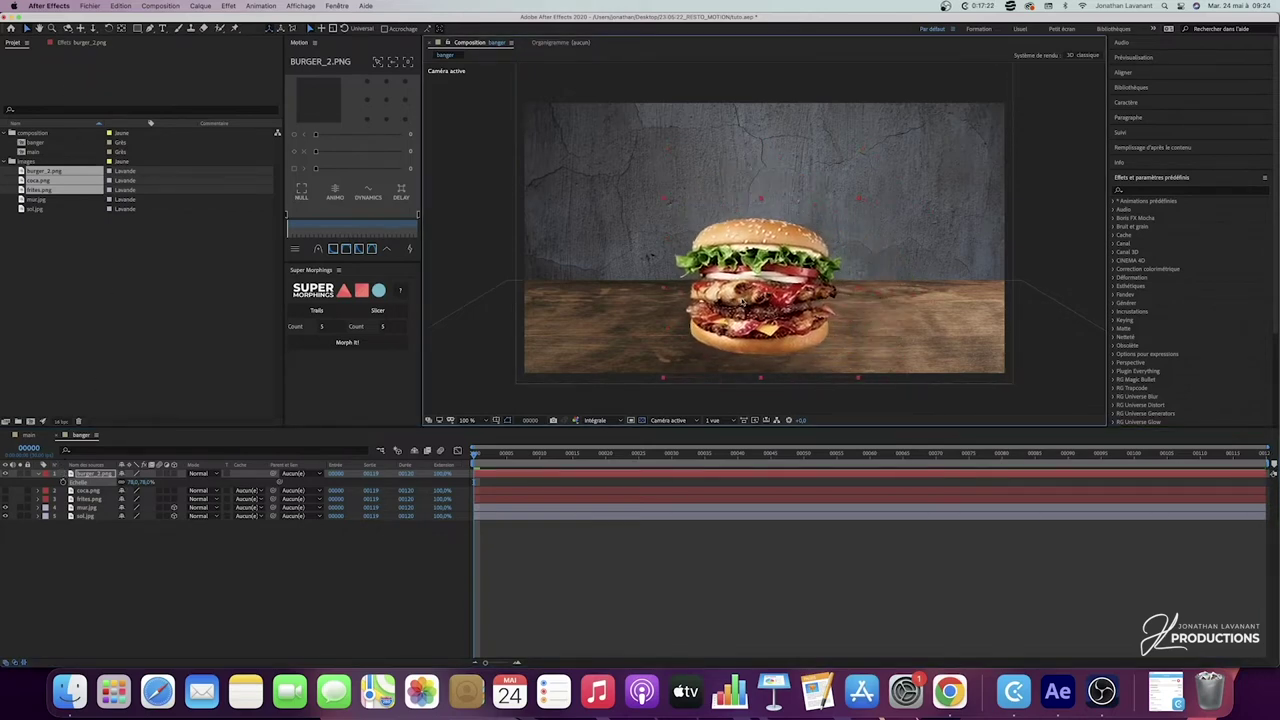
{"action": "left_click_drag", "start_coordinate": [743, 300], "coordinate": [732, 302]}
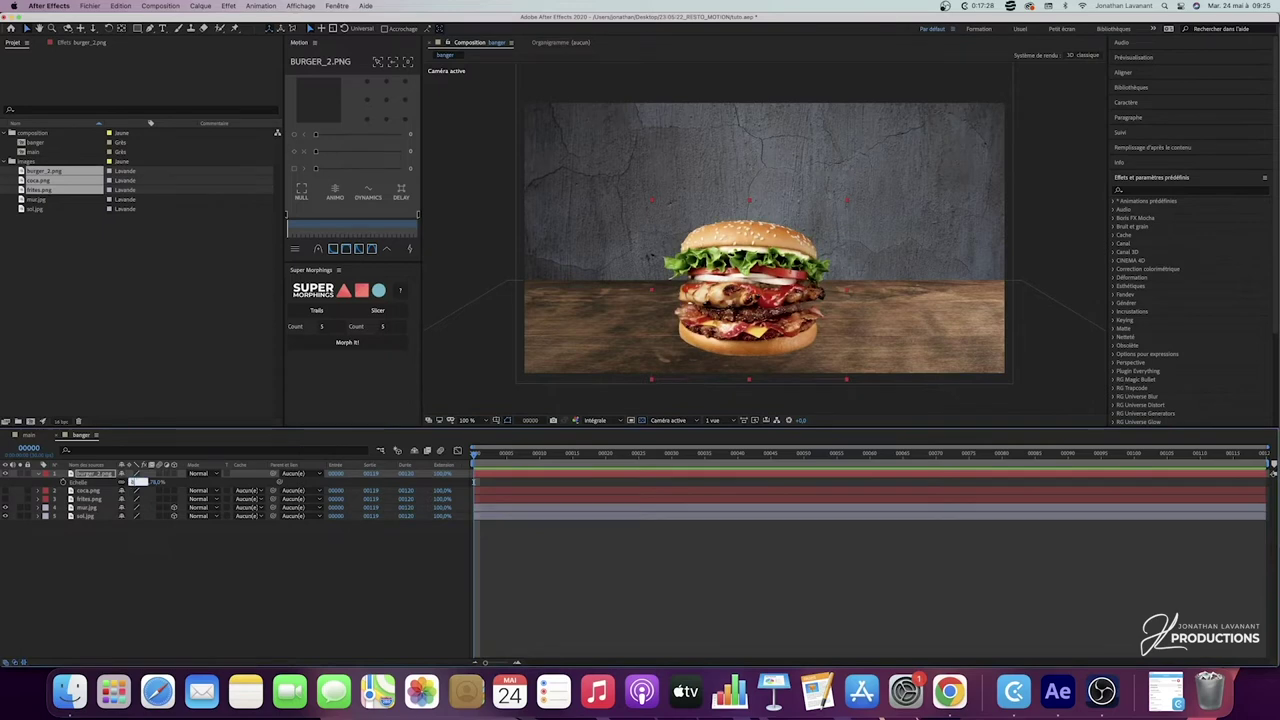
Step: Set the burger_2.png scale to 85 % and shift the burger slightly upward on the floor
{"action": "type", "text": "85"}
{"action": "key", "text": "Return"}
{"action": "left_click_drag", "start_coordinate": [728, 314], "coordinate": [728, 306]}
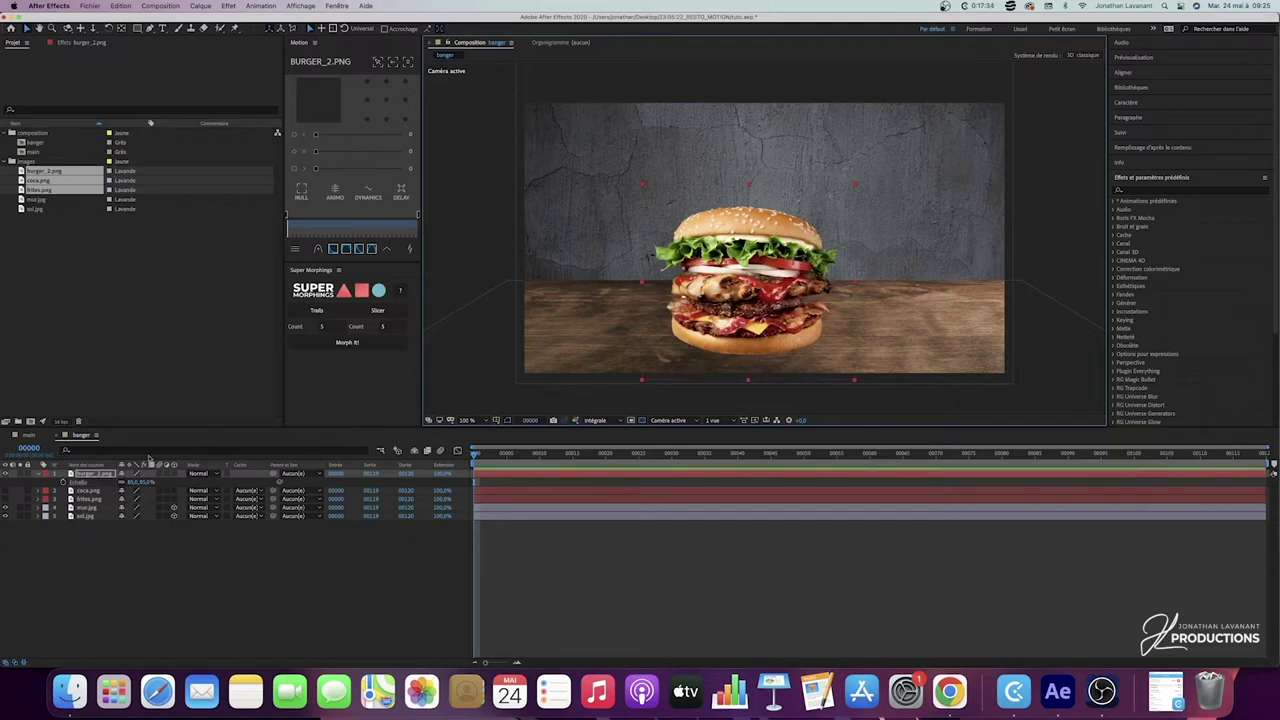
{"action": "left_click", "coordinate": [65, 566]}
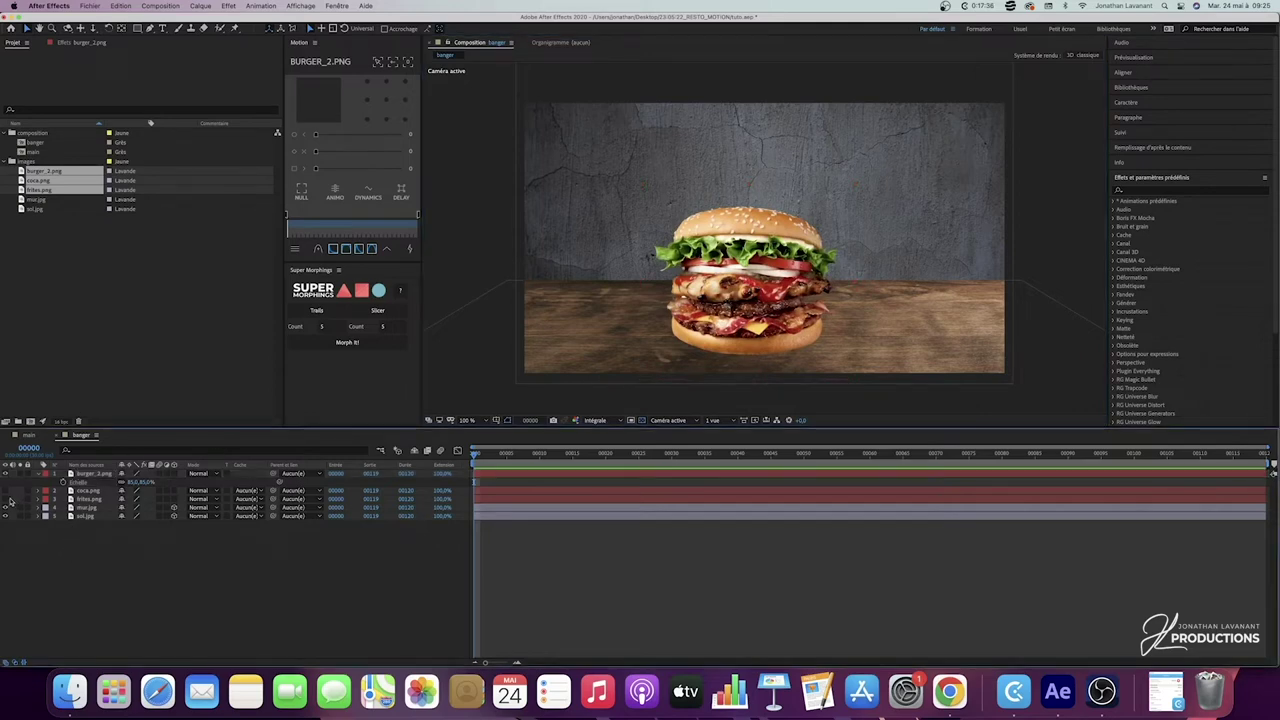
Step: Show the frites.png layer, scale it to 36 % and place the fries to the right behind the burger
{"action": "left_click", "coordinate": [6, 498]}
{"action": "left_click", "coordinate": [88, 498]}
{"action": "key", "text": "s"}
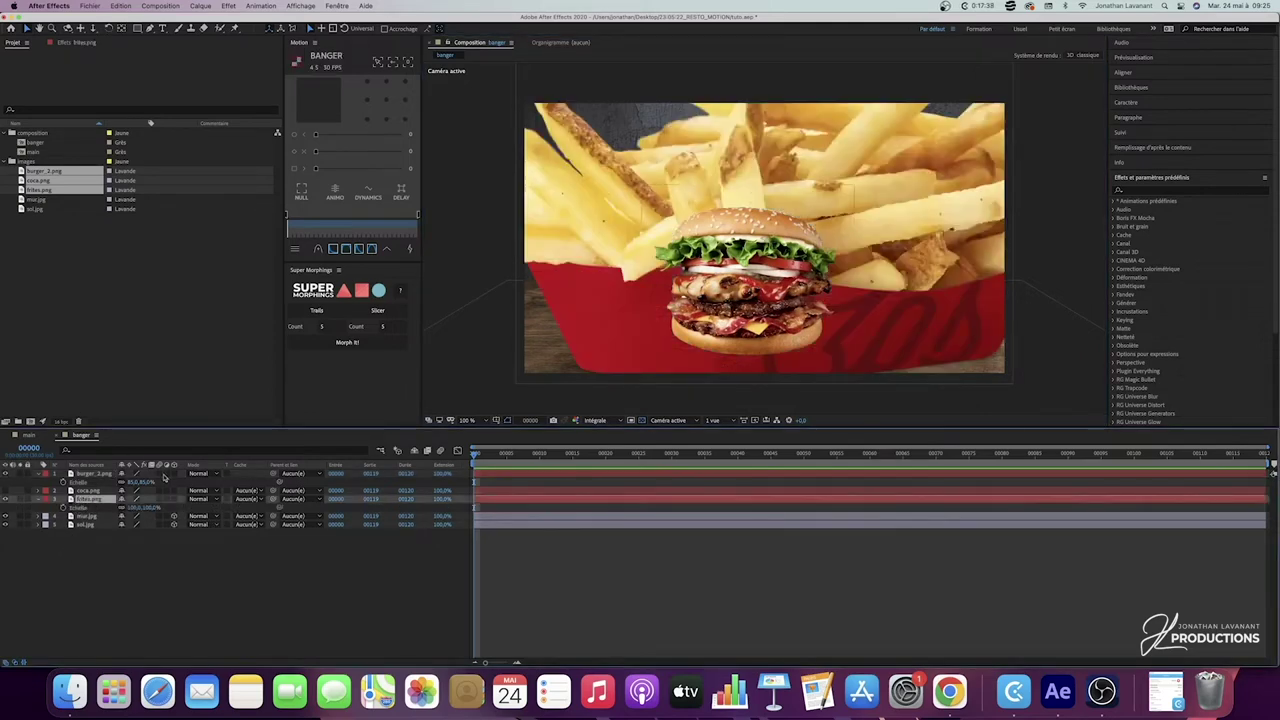
{"action": "left_click_drag", "start_coordinate": [144, 507], "coordinate": [102, 511]}
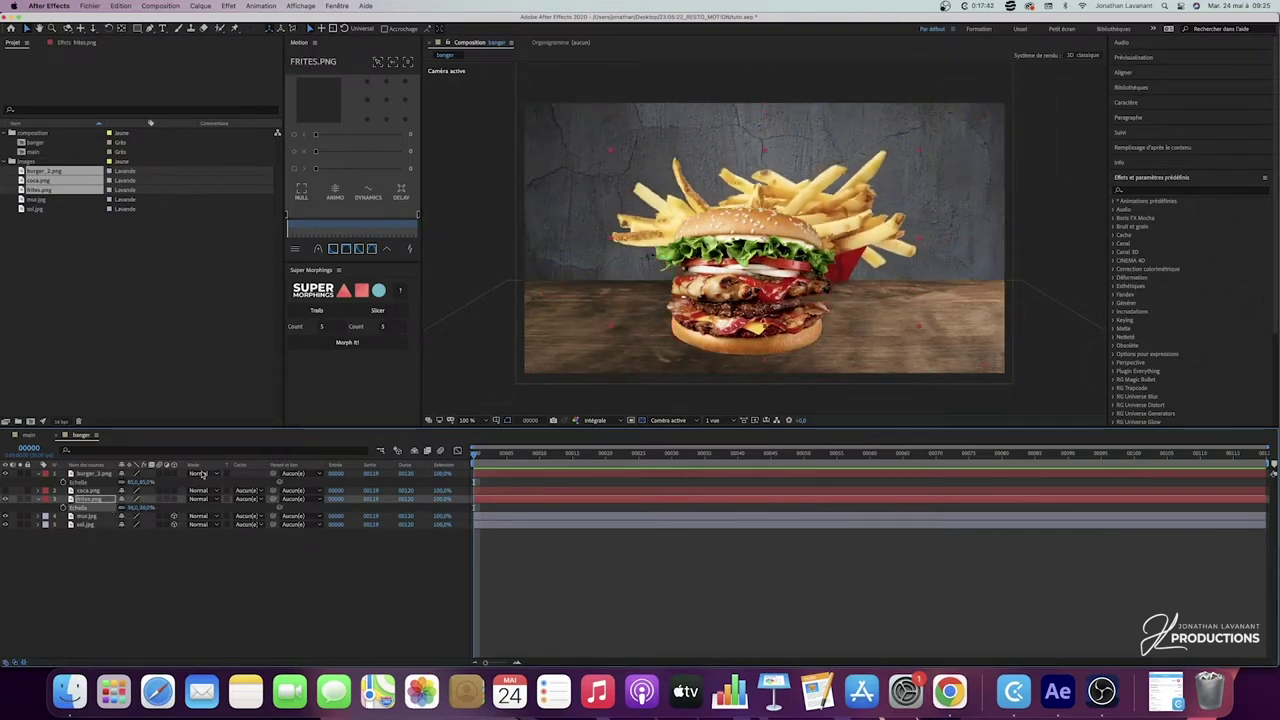
{"action": "left_click_drag", "start_coordinate": [845, 236], "coordinate": [924, 291]}
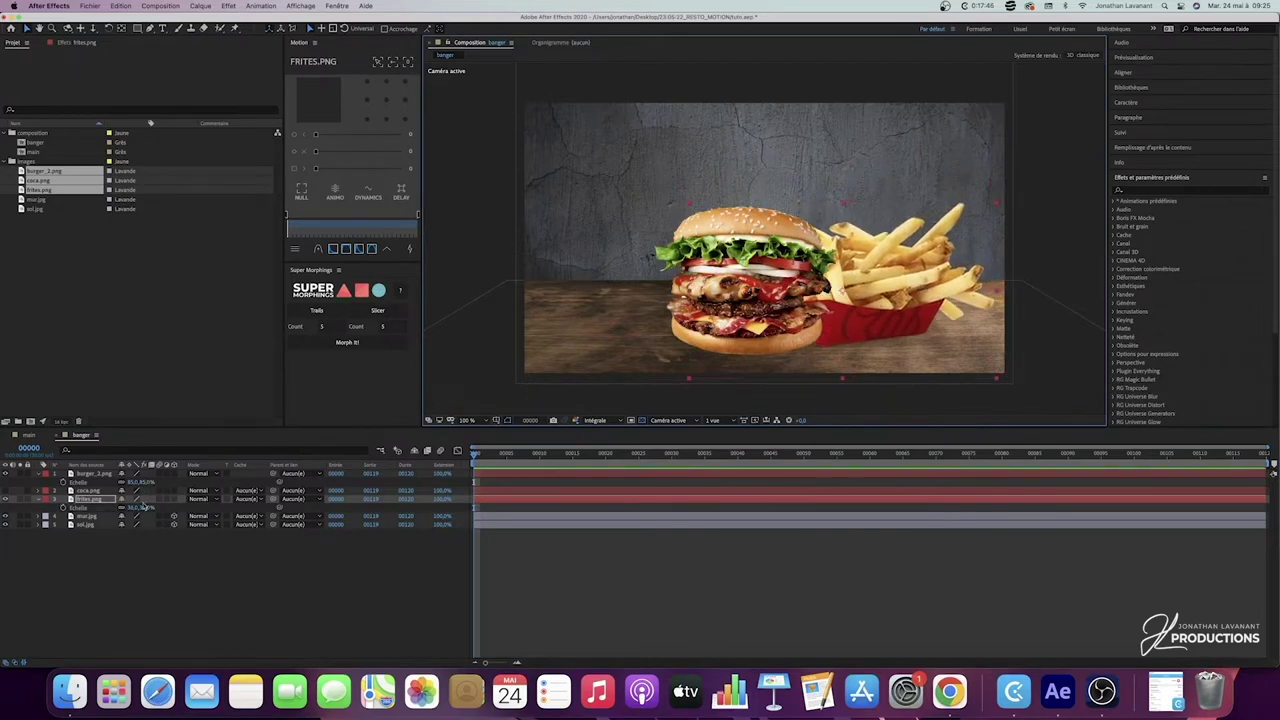
Step: Reduce the frites.png layer to 30 % and reposition the fries on the floor just behind the burger's right side
{"action": "left_click_drag", "start_coordinate": [141, 507], "coordinate": [131, 507]}
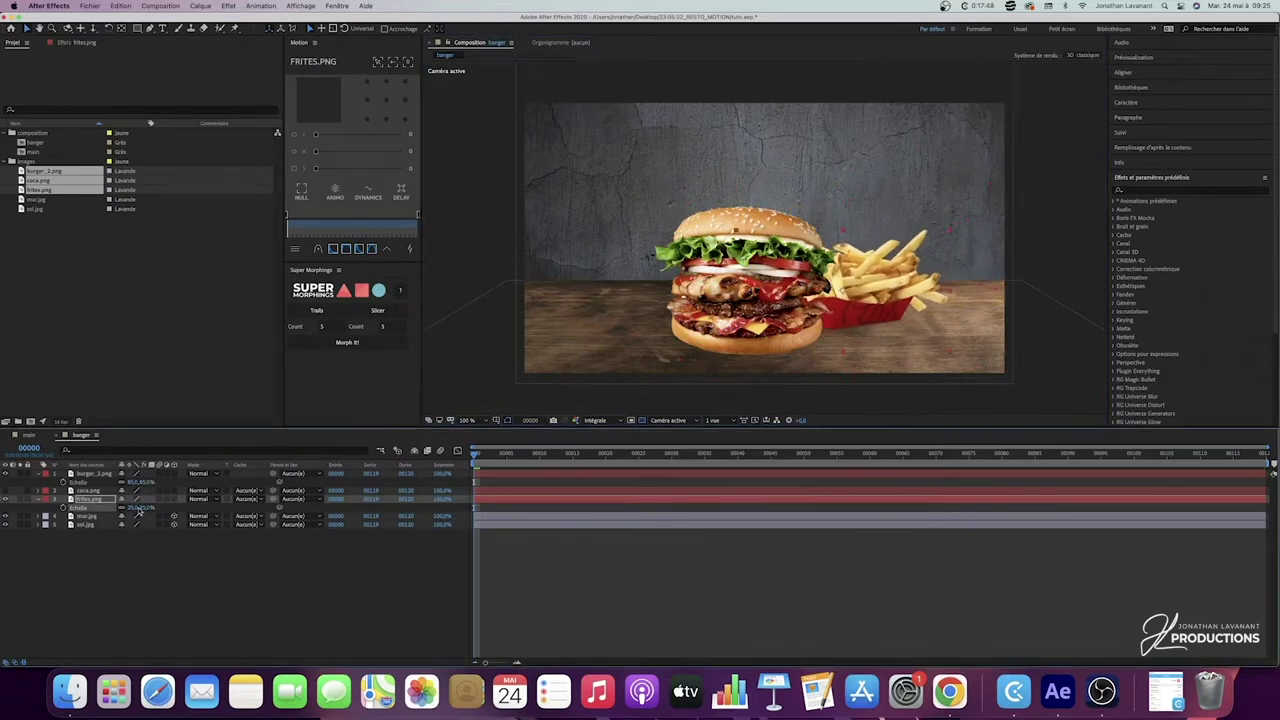
{"action": "left_click_drag", "start_coordinate": [884, 313], "coordinate": [887, 322]}
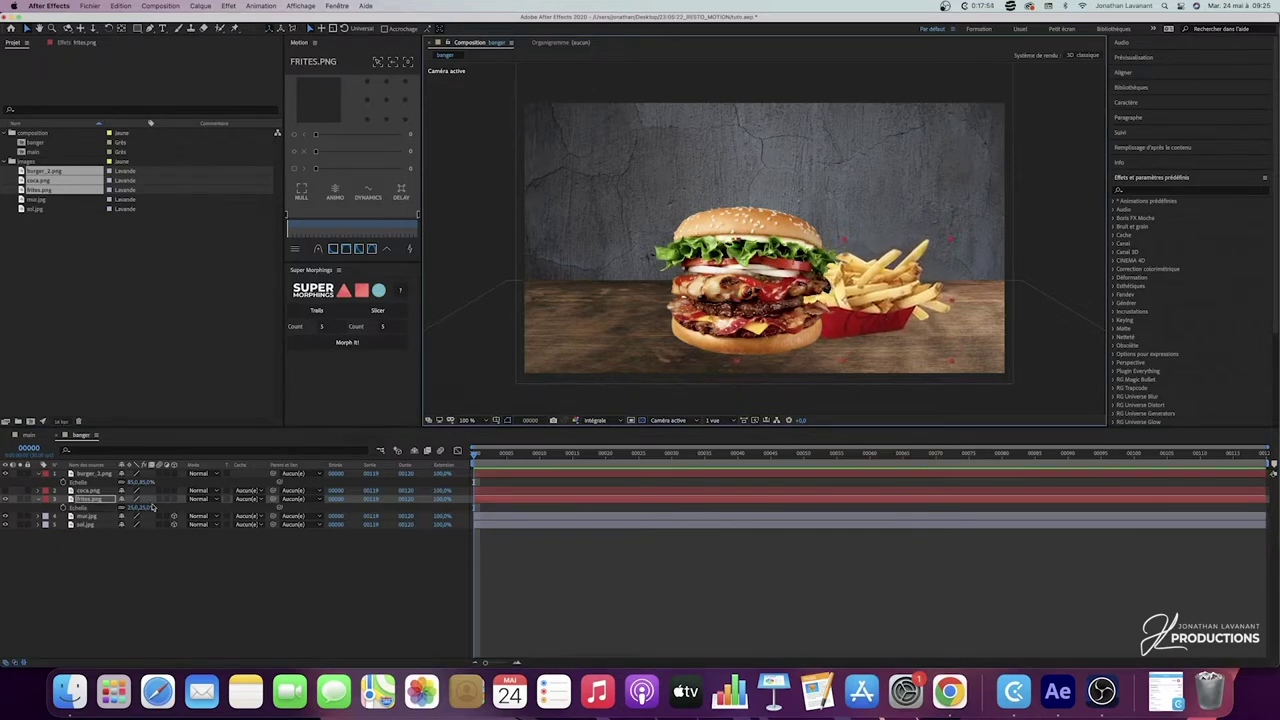
{"action": "left_click", "coordinate": [144, 509]}
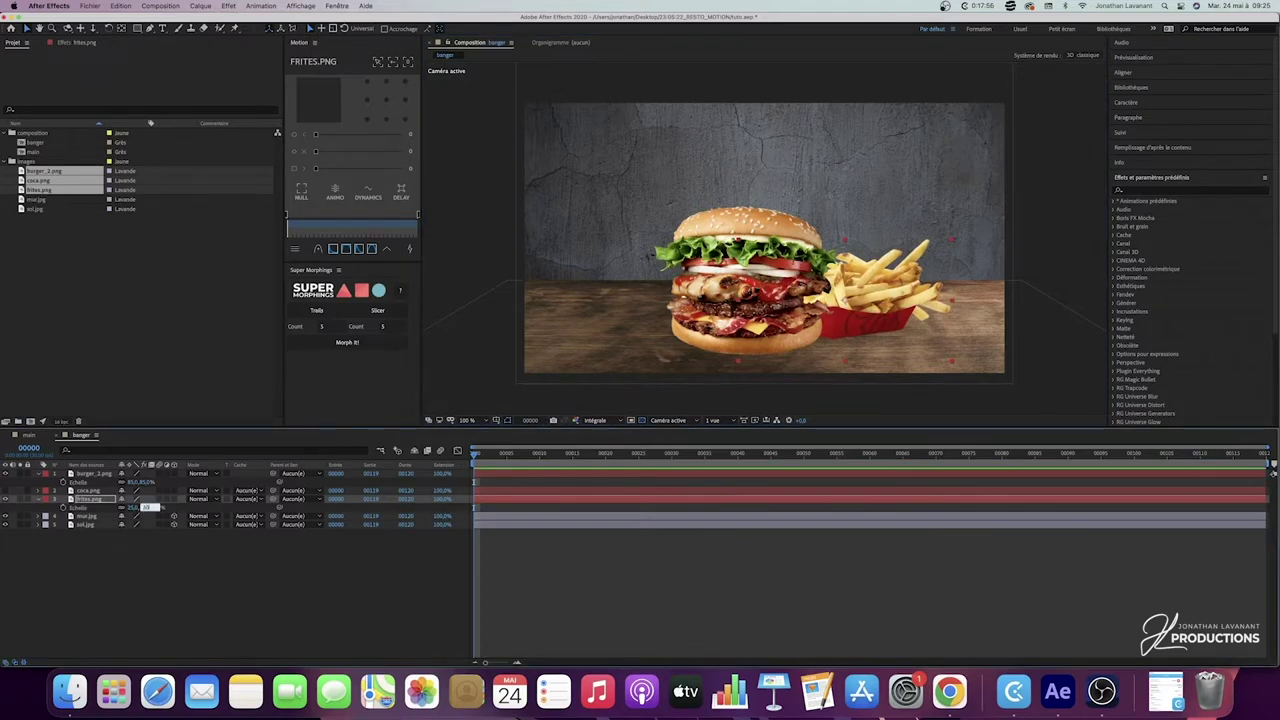
{"action": "left_click", "coordinate": [156, 552]}
{"action": "left_click_drag", "start_coordinate": [873, 313], "coordinate": [878, 306]}
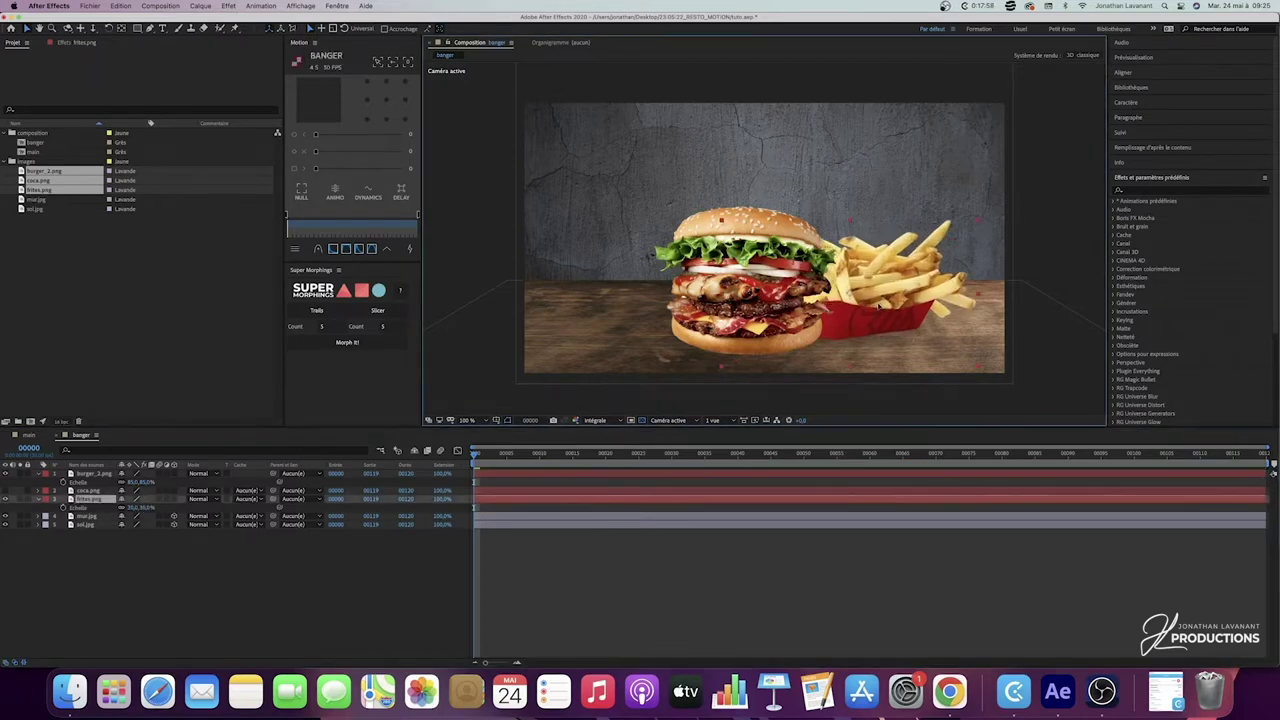
{"action": "left_click", "coordinate": [52, 497]}
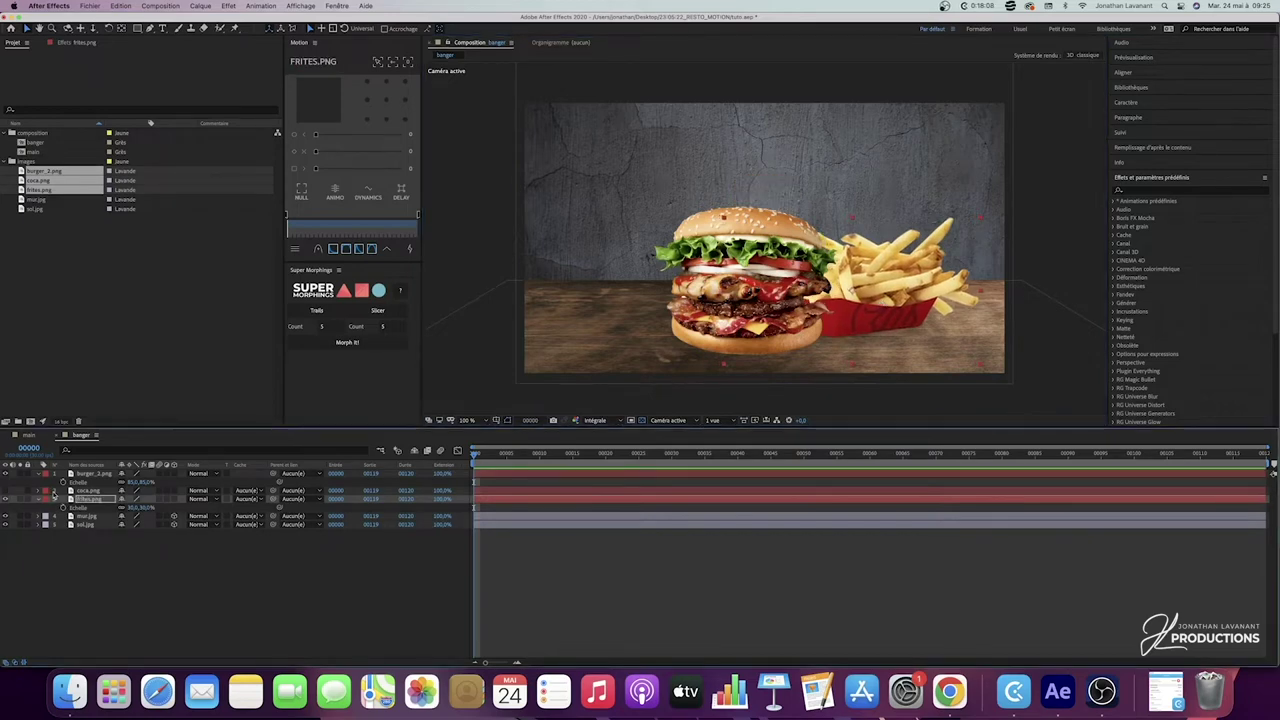
Step: Show the coca.png layer and reorder it directly below frites.png in the layer stack
{"action": "left_click", "coordinate": [5, 491]}
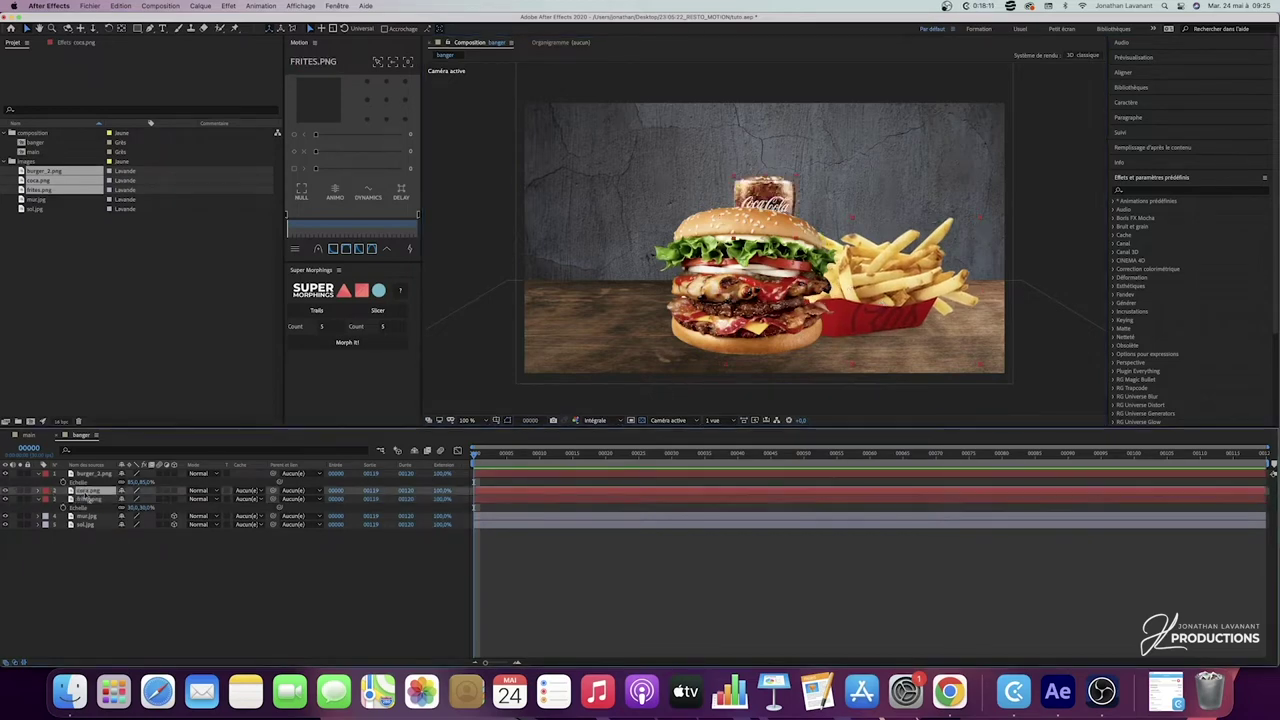
{"action": "left_click", "coordinate": [86, 491]}
{"action": "left_click_drag", "start_coordinate": [88, 513], "coordinate": [84, 508]}
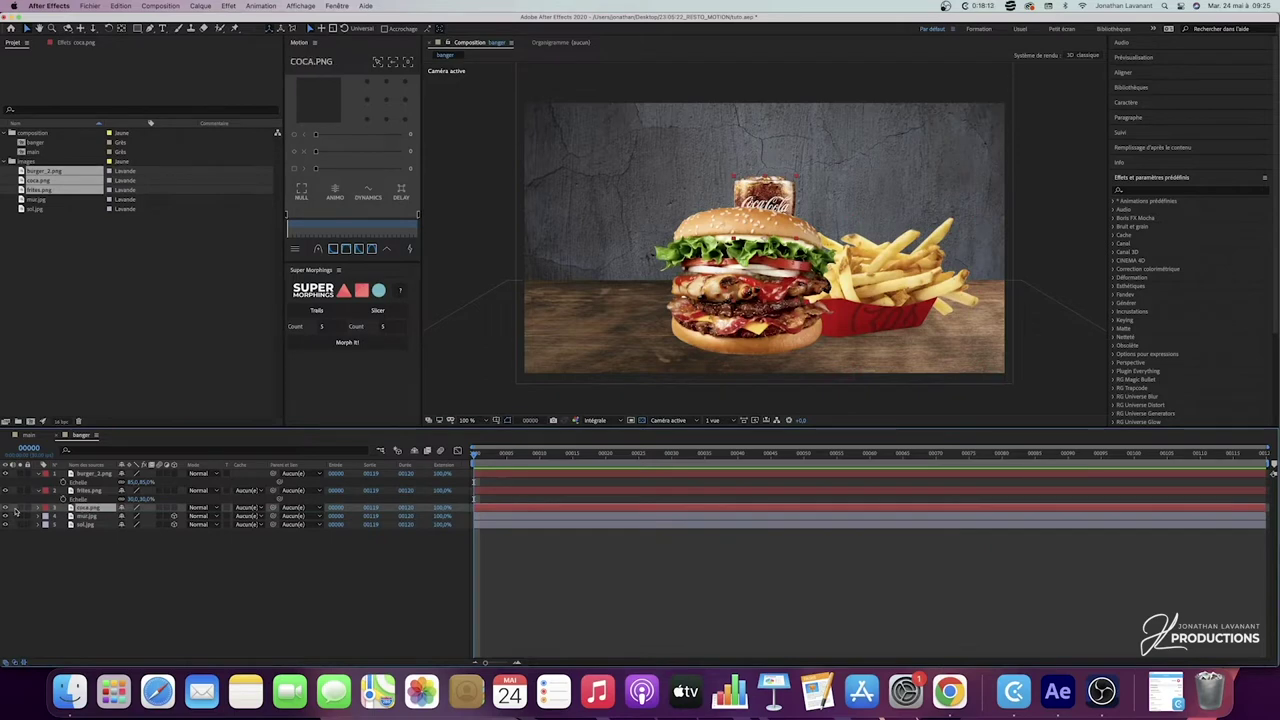
Step: Scale the coca.png layer to 140 % and place the drink behind the fries
{"action": "key", "text": "s"}
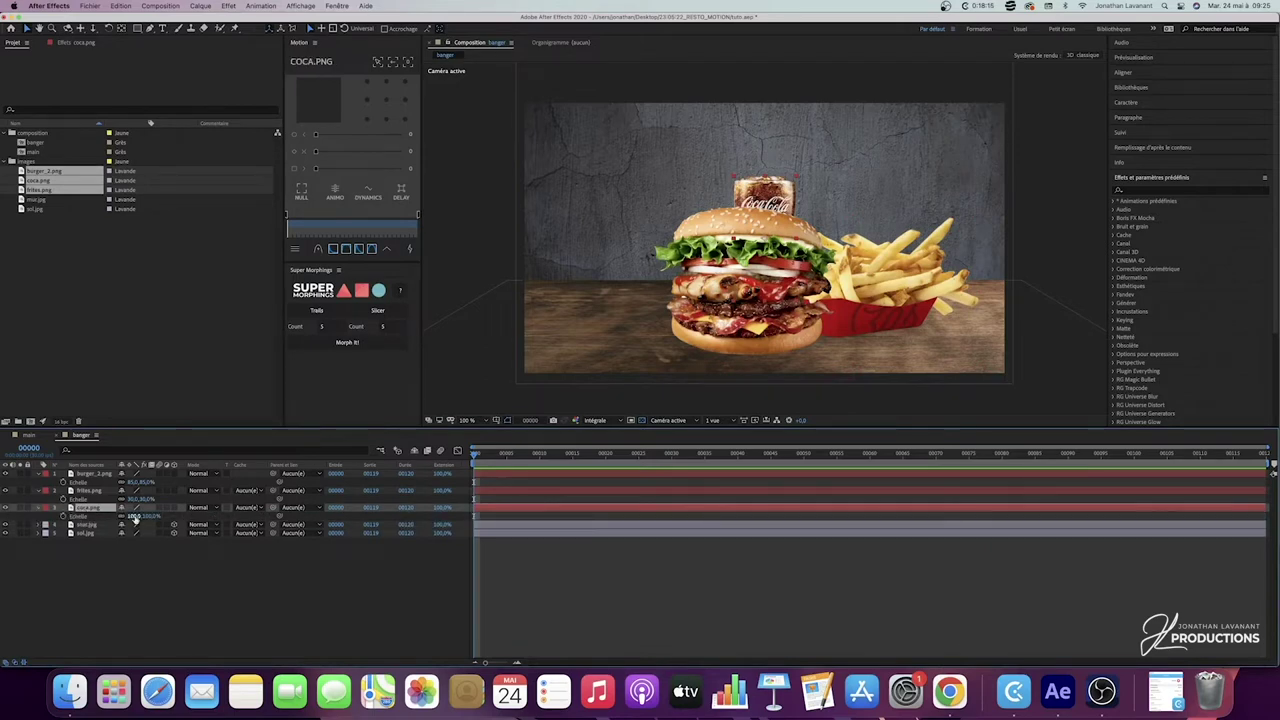
{"action": "left_click_drag", "start_coordinate": [136, 516], "coordinate": [158, 520]}
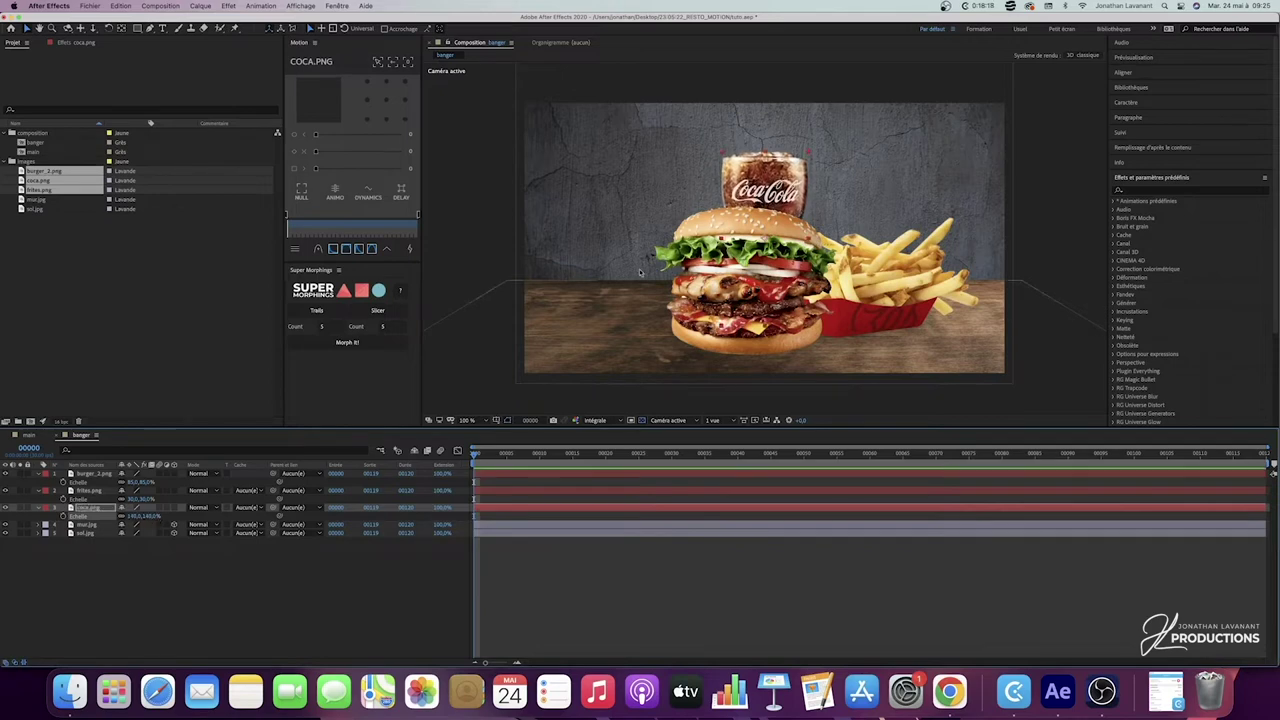
{"action": "left_click_drag", "start_coordinate": [764, 185], "coordinate": [881, 186]}
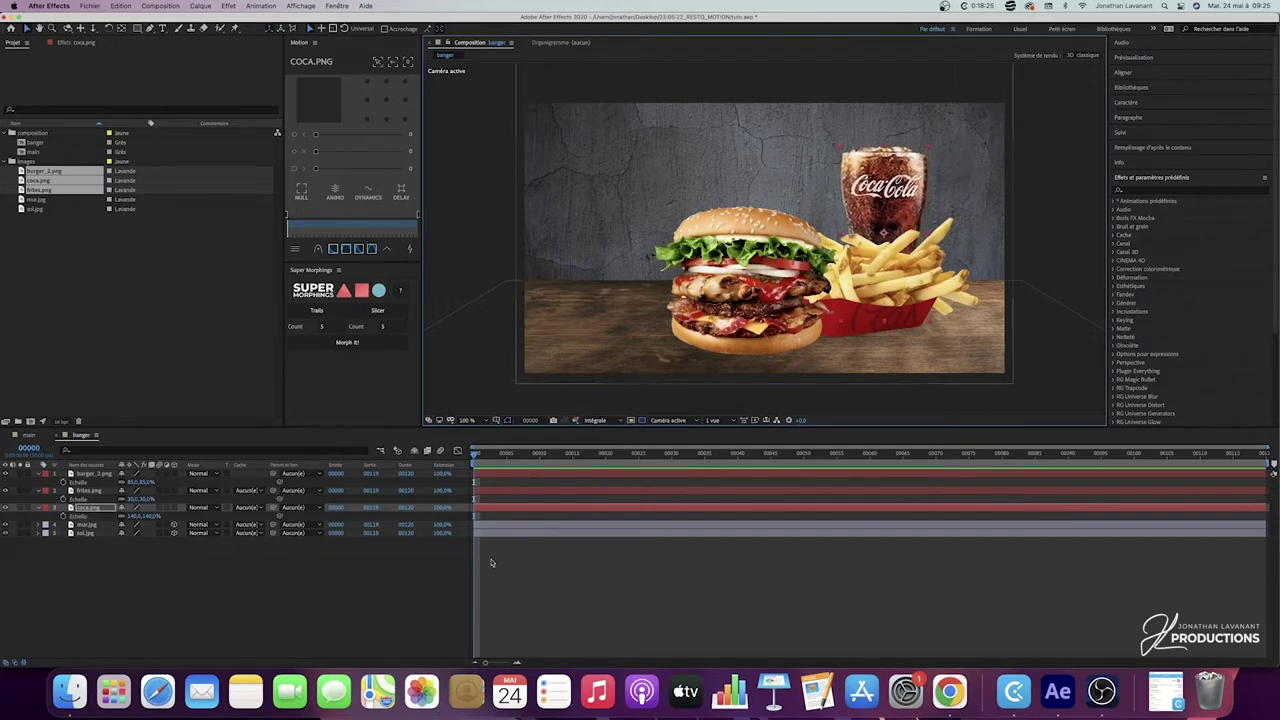
{"action": "left_click", "coordinate": [437, 604]}
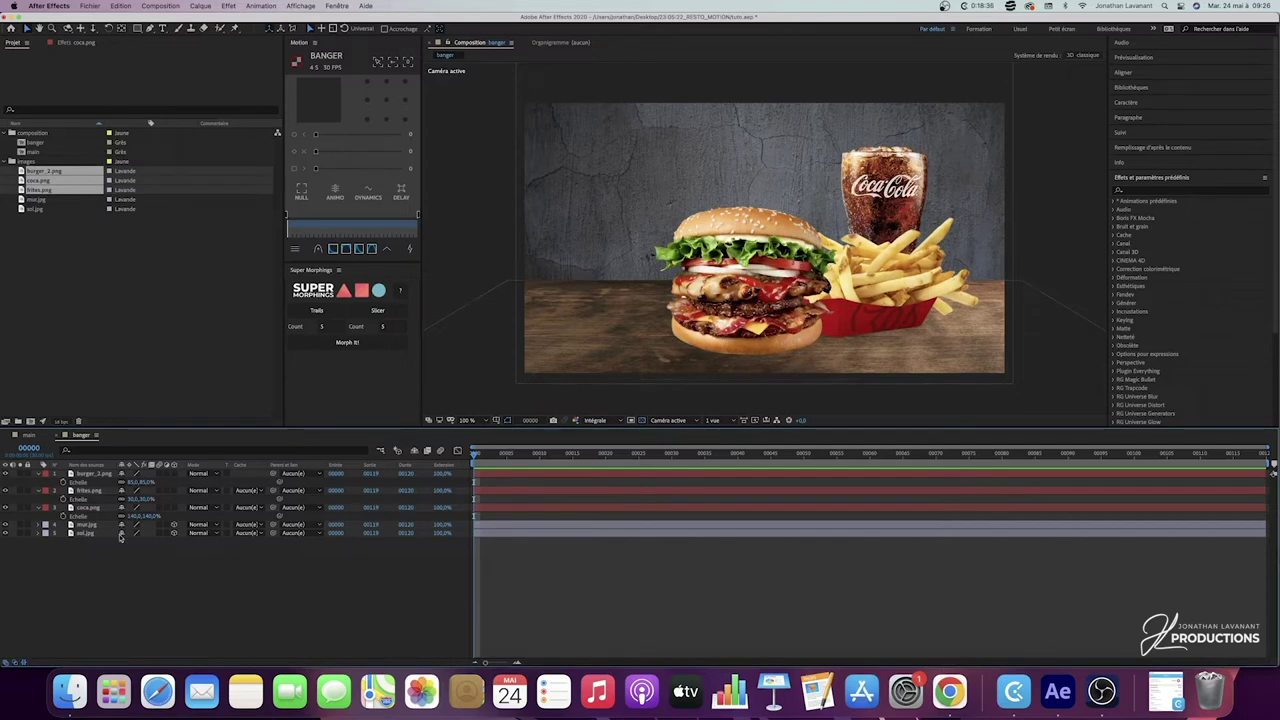
Step: Create a new shape layer and draw a flat ellipse across the burger's base, about as wide as the bun
{"action": "right_click", "coordinate": [145, 577]}
{"action": "mouse_move", "coordinate": [192, 548]}
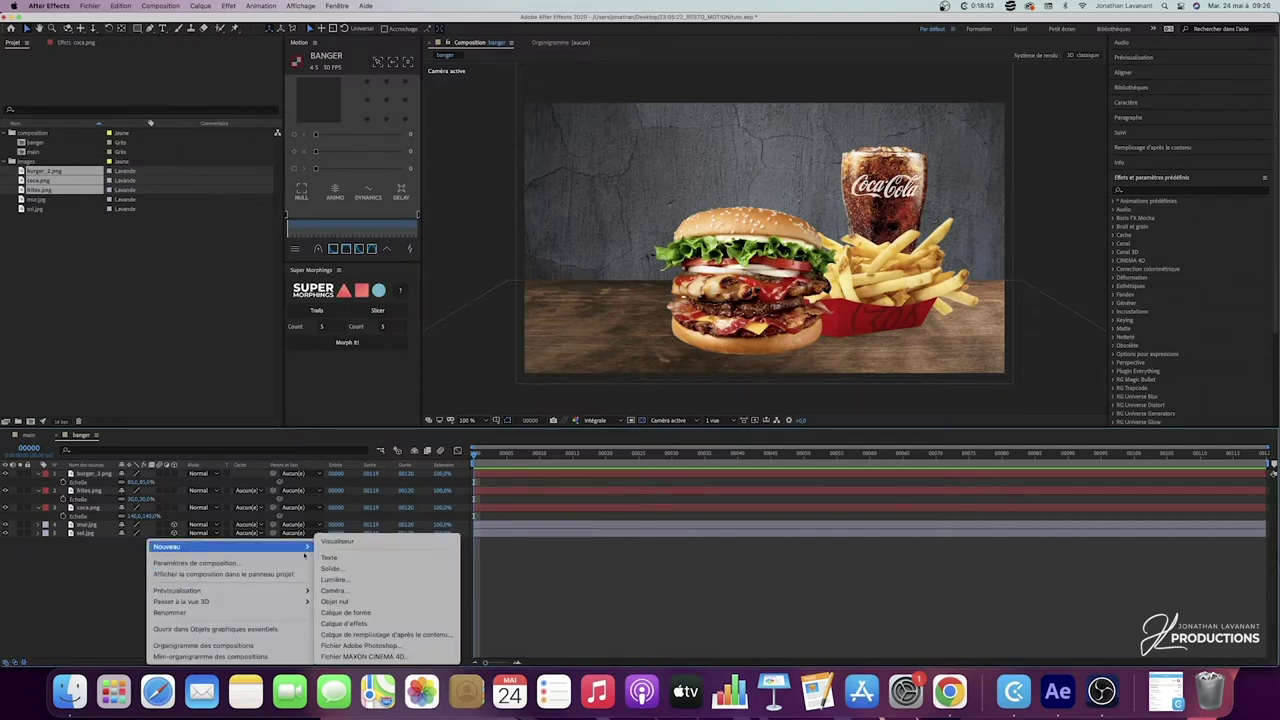
{"action": "left_click", "coordinate": [356, 613]}
{"action": "left_click_drag", "start_coordinate": [143, 29], "coordinate": [183, 52]}
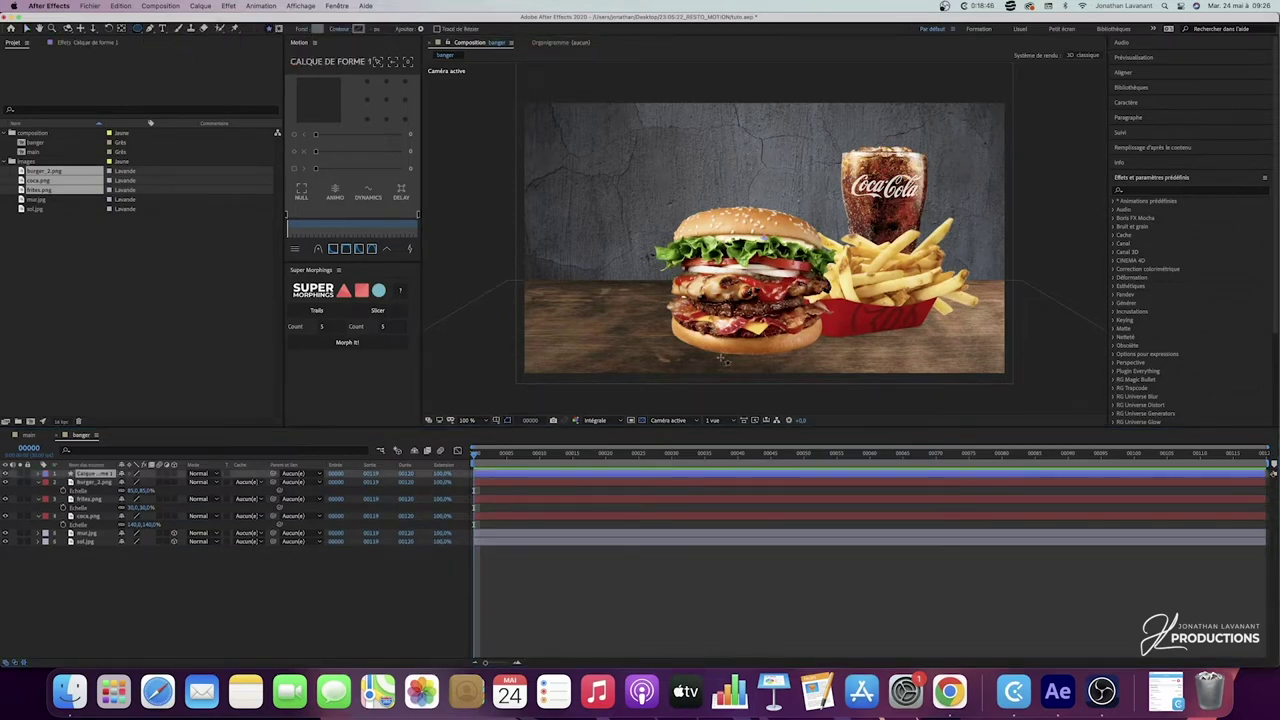
{"action": "left_click_drag", "start_coordinate": [672, 327], "coordinate": [830, 372]}
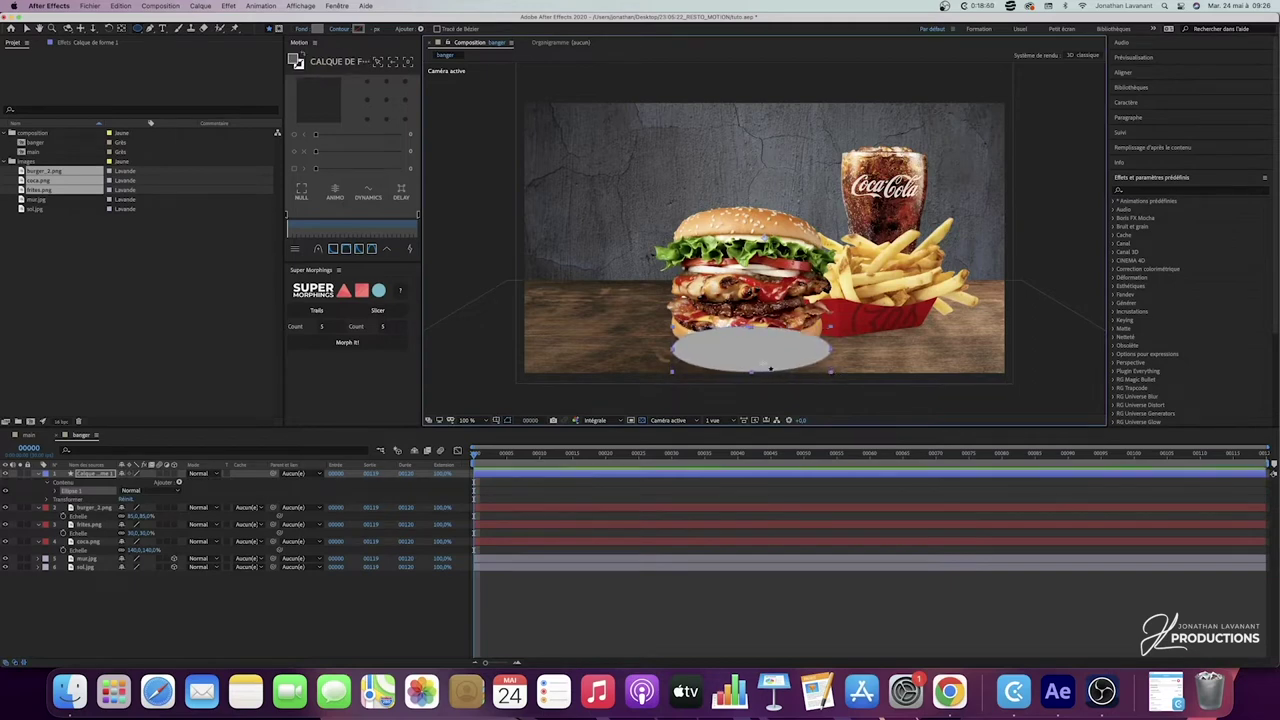
Step: Set the ellipse's fill colour to black (000000)
{"action": "left_click", "coordinate": [320, 30]}
{"action": "left_click_drag", "start_coordinate": [481, 449], "coordinate": [444, 539]}
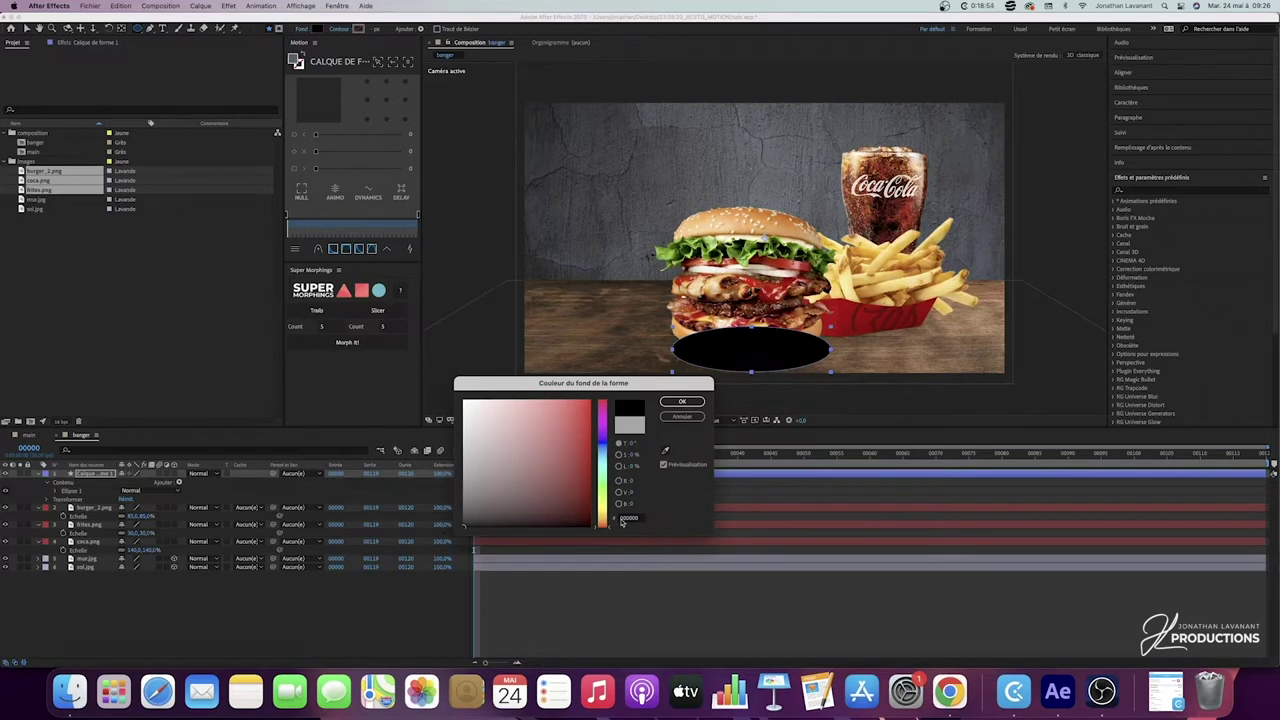
{"action": "left_click", "coordinate": [682, 401]}
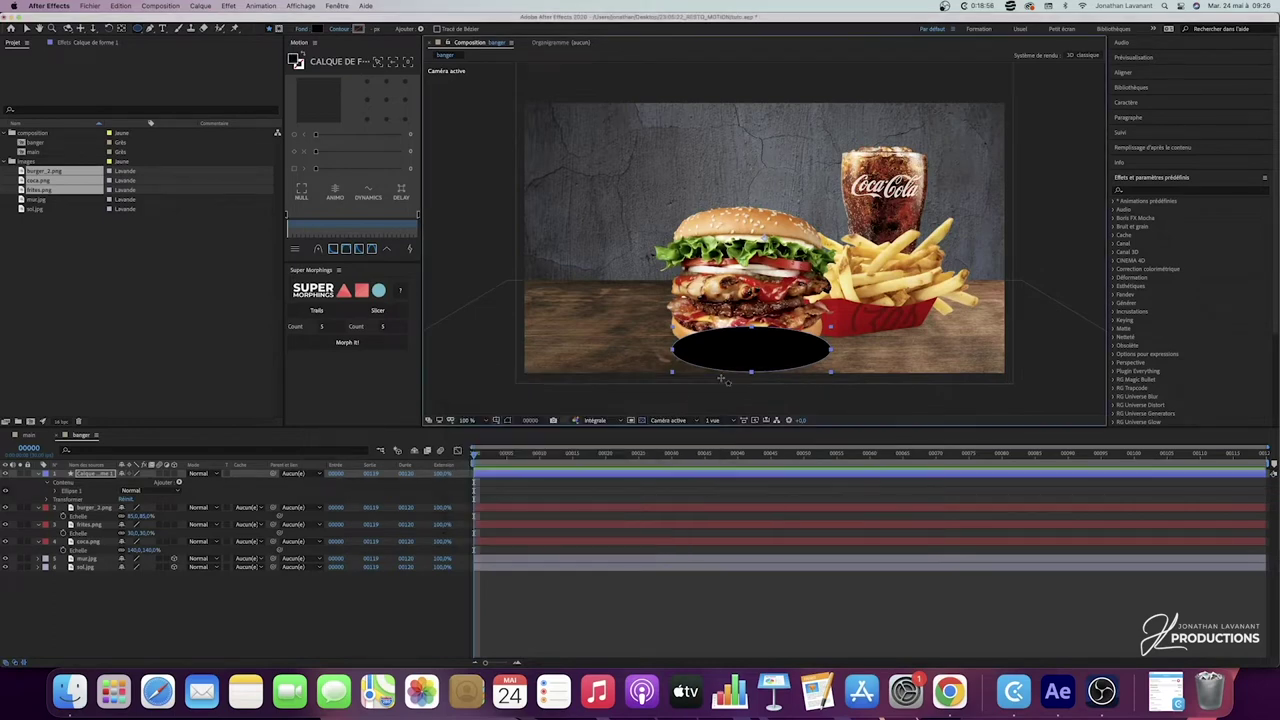
Step: Align the black ellipse under the burger's bun and reorder its layer directly below burger_2.png
{"action": "key", "text": "v"}
{"action": "mouse_move", "coordinate": [731, 347]}
{"action": "left_mouse_down"}
{"action": "mouse_move", "coordinate": [716, 346]}
{"action": "mouse_move", "coordinate": [729, 341]}
{"action": "left_mouse_up"}
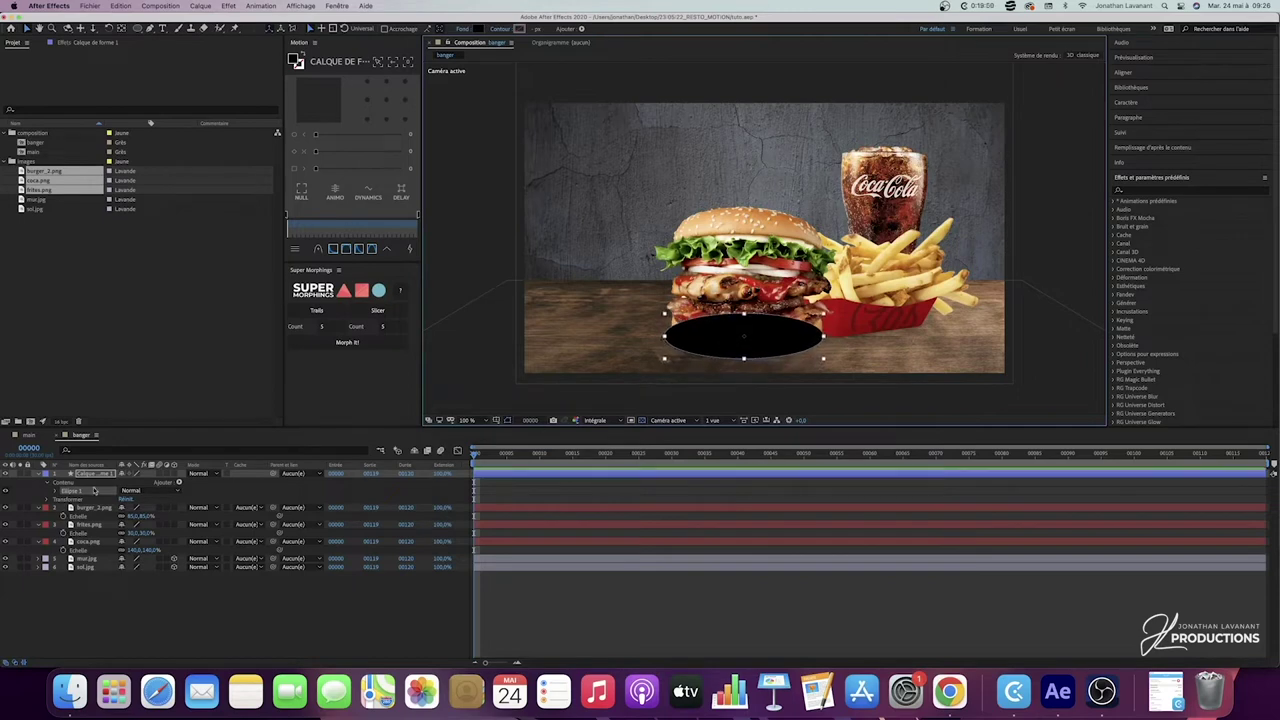
{"action": "left_click", "coordinate": [97, 530]}
{"action": "left_click_drag", "start_coordinate": [94, 528], "coordinate": [92, 514]}
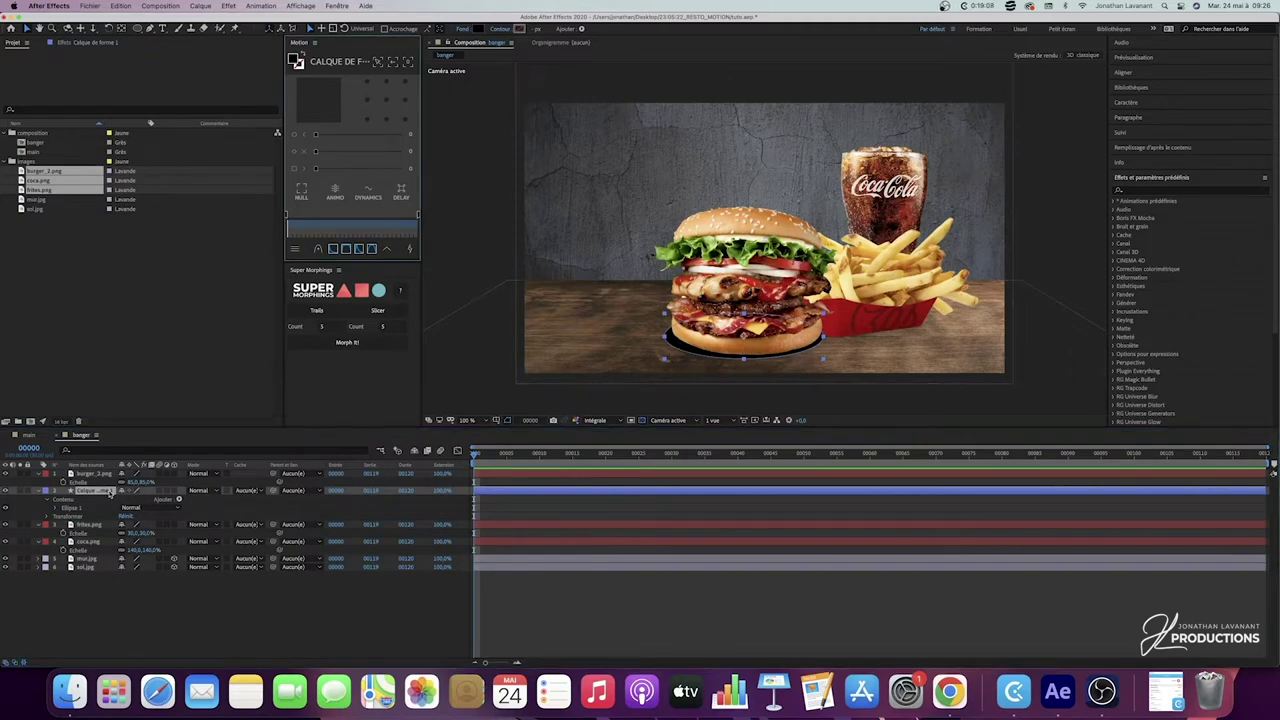
Step: Rotate the burger's shadow ellipse by about 2° and nudge it to follow the bottom of the bun
{"action": "key", "text": "r"}
{"action": "key", "text": "shift+r"}
{"action": "left_click_drag", "start_coordinate": [130, 500], "coordinate": [133, 501]}
{"action": "left_click_drag", "start_coordinate": [793, 354], "coordinate": [795, 356]}
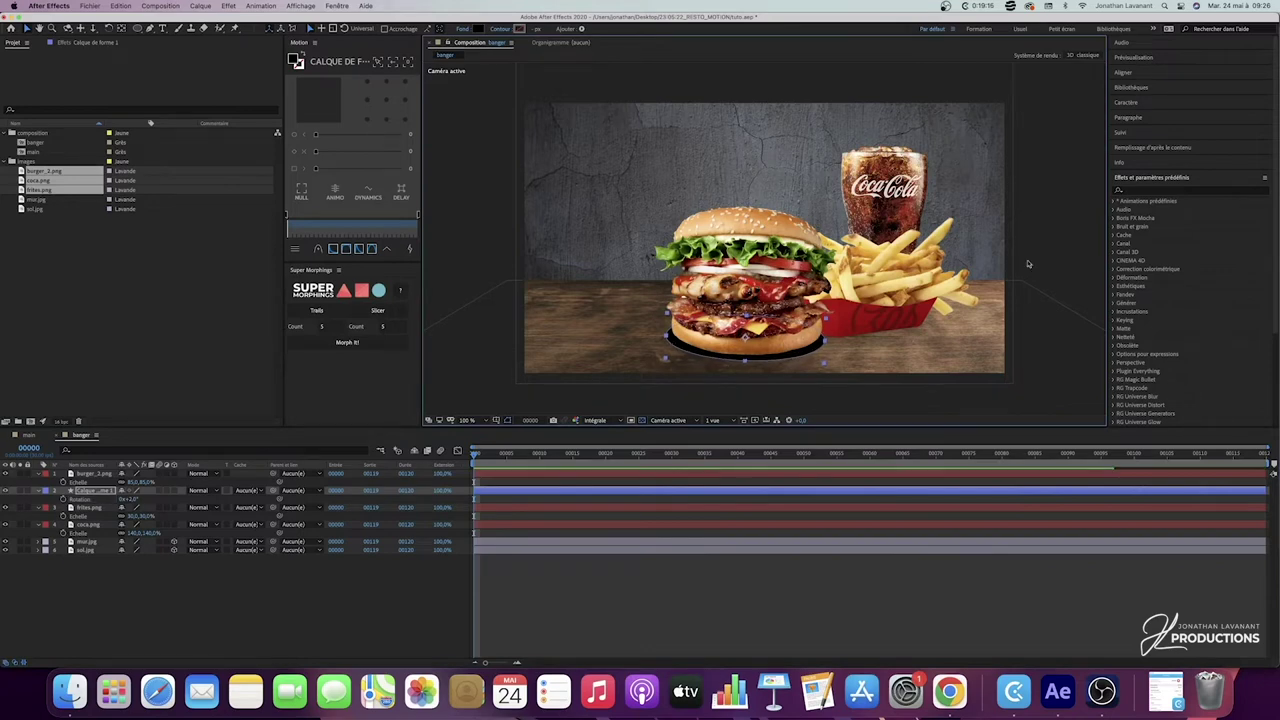
Step: Apply the Flou gaussien effect to the burger's shadow layer with a blur of 50
{"action": "left_click", "coordinate": [1167, 190]}
{"action": "type", "text": "flou gaus"}
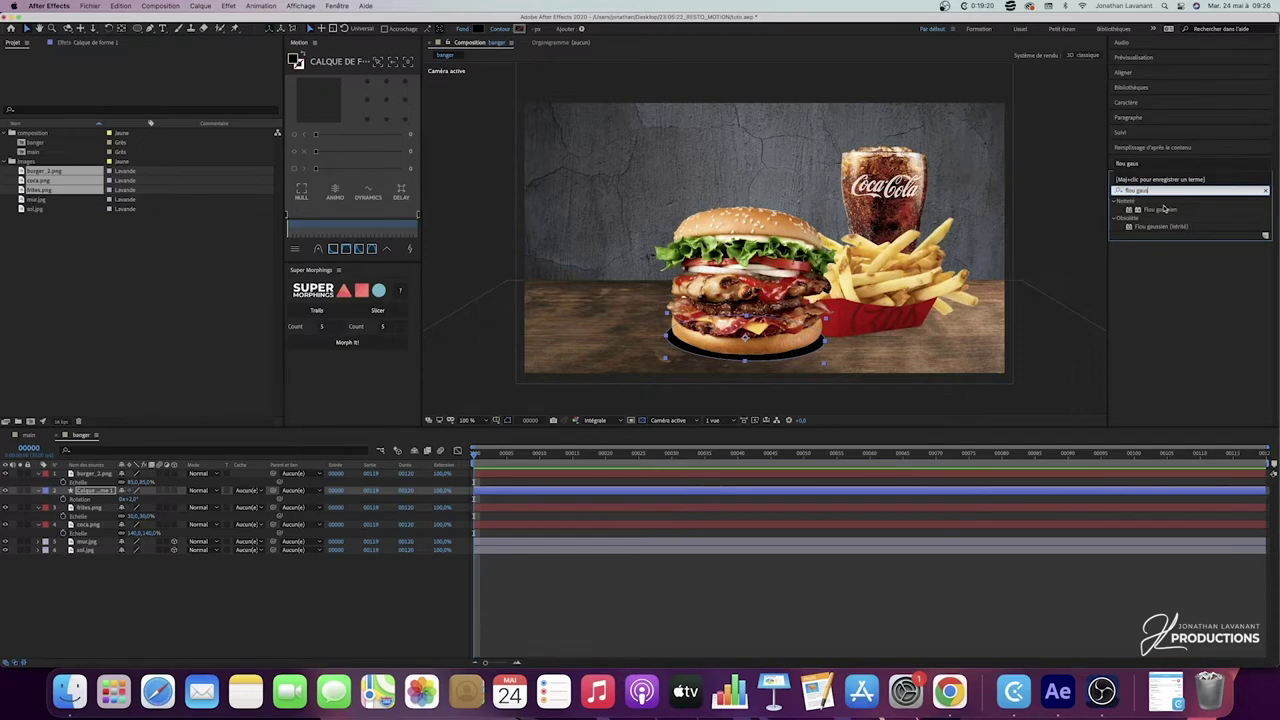
{"action": "left_click_drag", "start_coordinate": [1163, 208], "coordinate": [95, 490]}
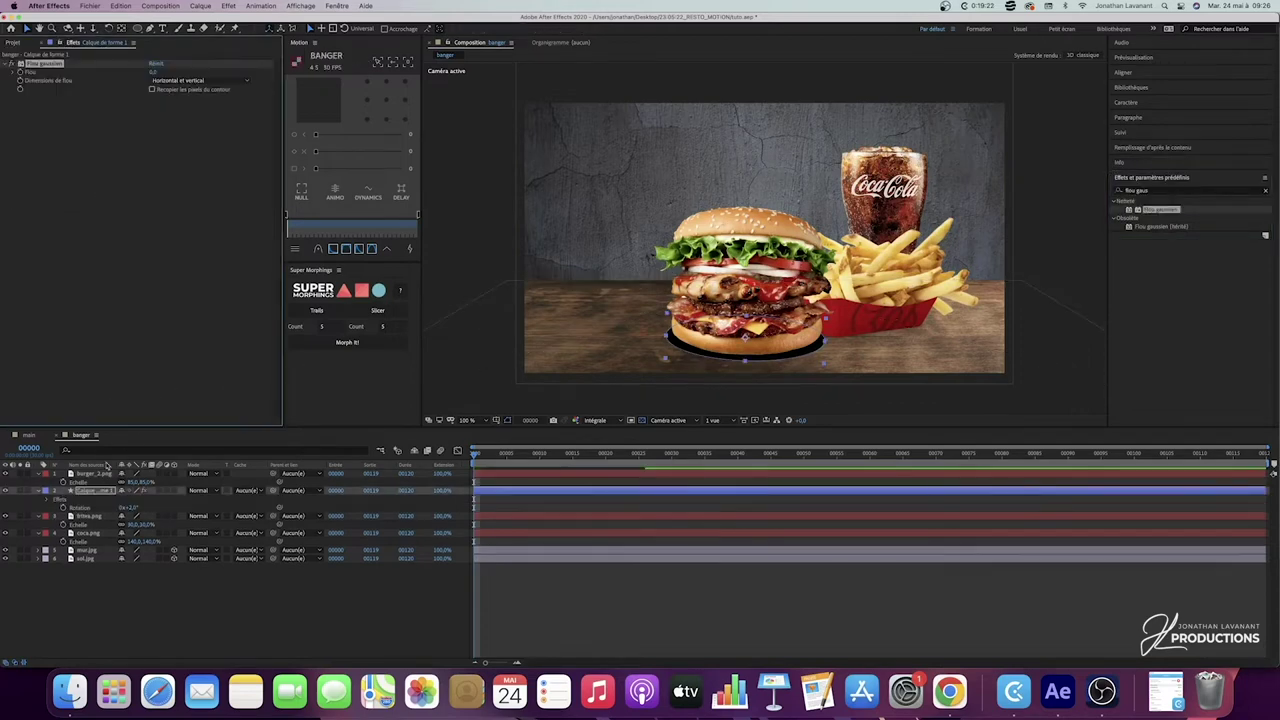
{"action": "left_click_drag", "start_coordinate": [154, 72], "coordinate": [213, 77]}
{"action": "left_click", "coordinate": [153, 72]}
{"action": "type", "text": "50"}
{"action": "key", "text": "Return"}
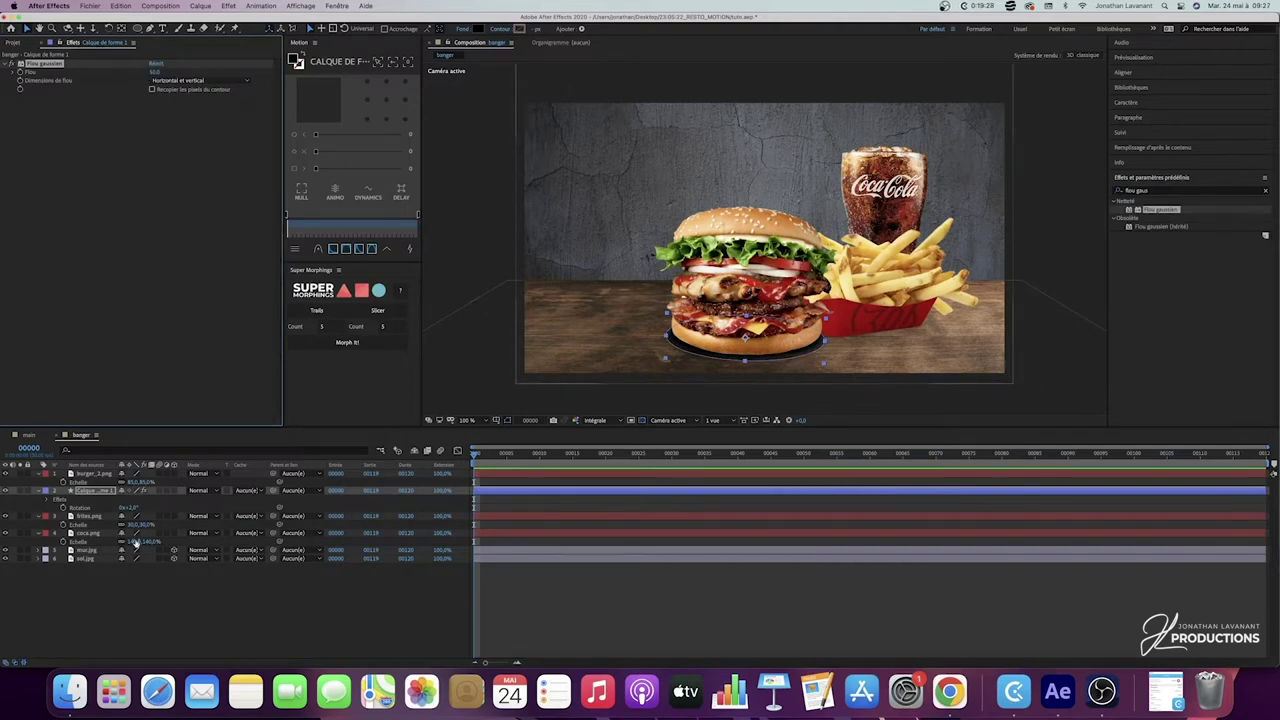
Step: Set the opacity of the burger's shadow layer to 90 %
{"action": "left_click", "coordinate": [92, 491]}
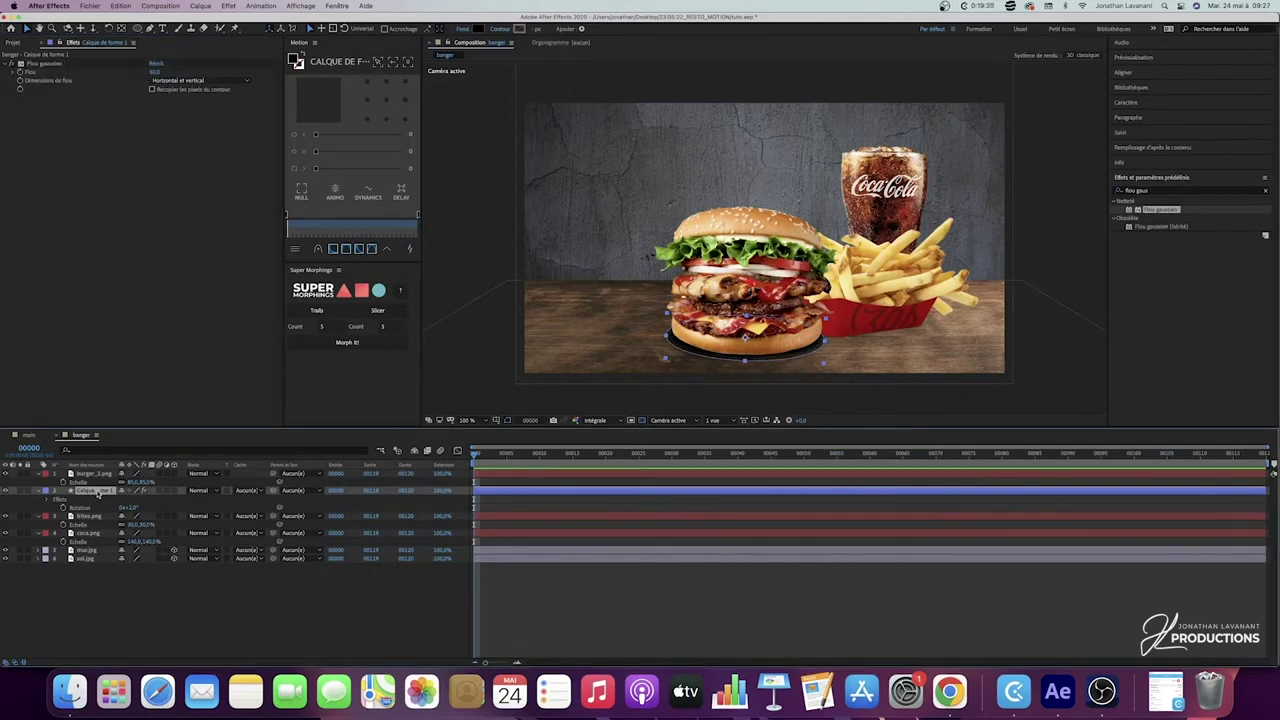
{"action": "key", "text": "t"}
{"action": "left_click_drag", "start_coordinate": [124, 500], "coordinate": [119, 499]}
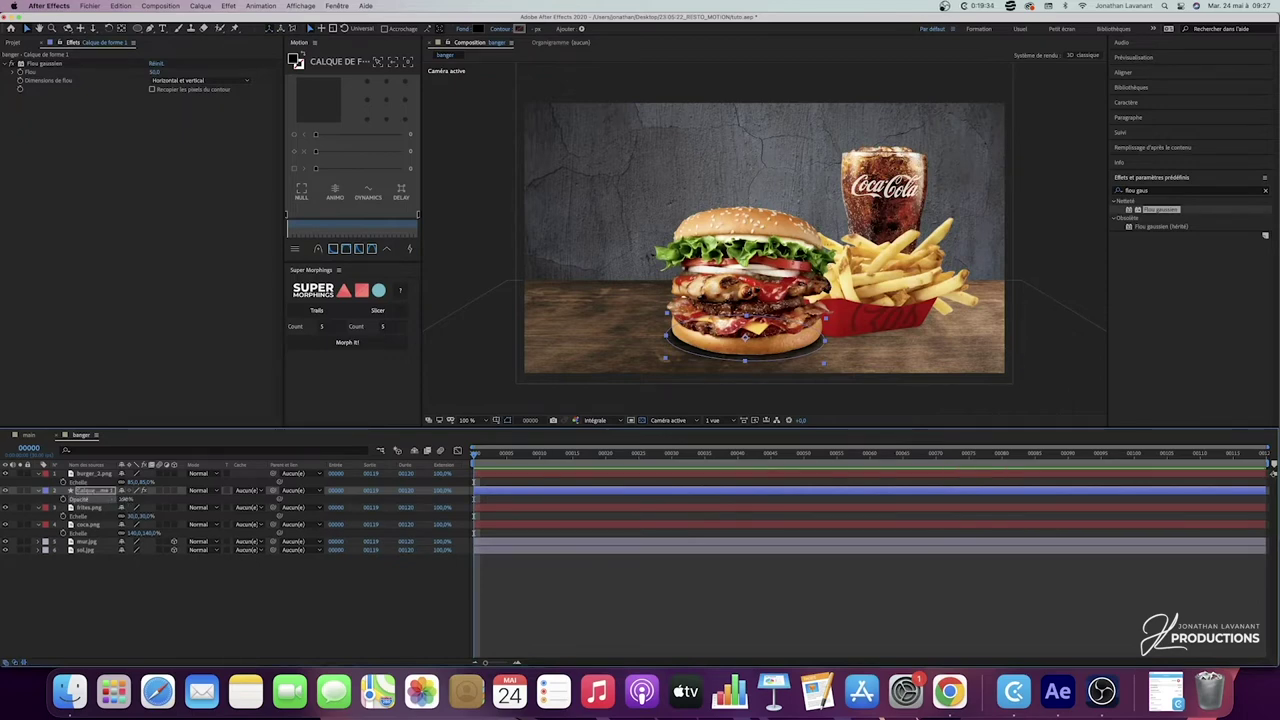
{"action": "key", "text": "Return"}
{"action": "left_click", "coordinate": [179, 607]}
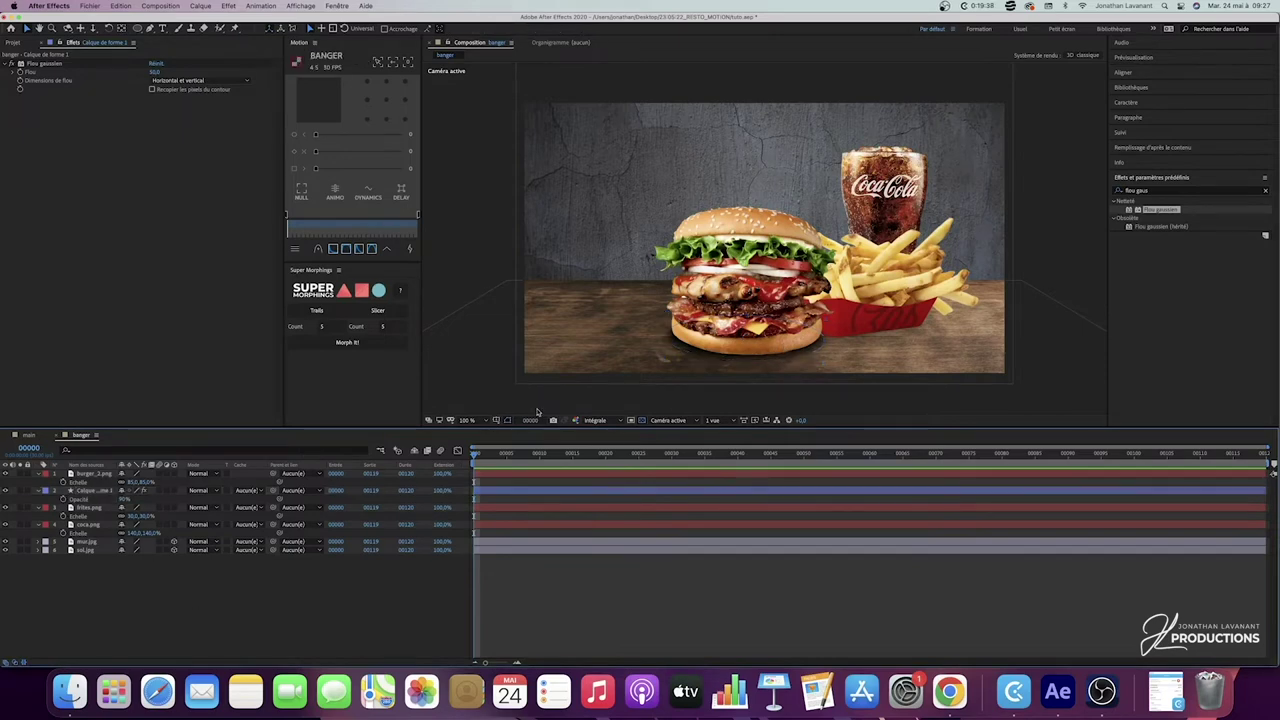
Step: Set the Flou gaussien blur of the burger's shadow to 35 and check the shadow with the layer deselected
{"action": "left_click", "coordinate": [99, 490]}
{"action": "left_click", "coordinate": [157, 73]}
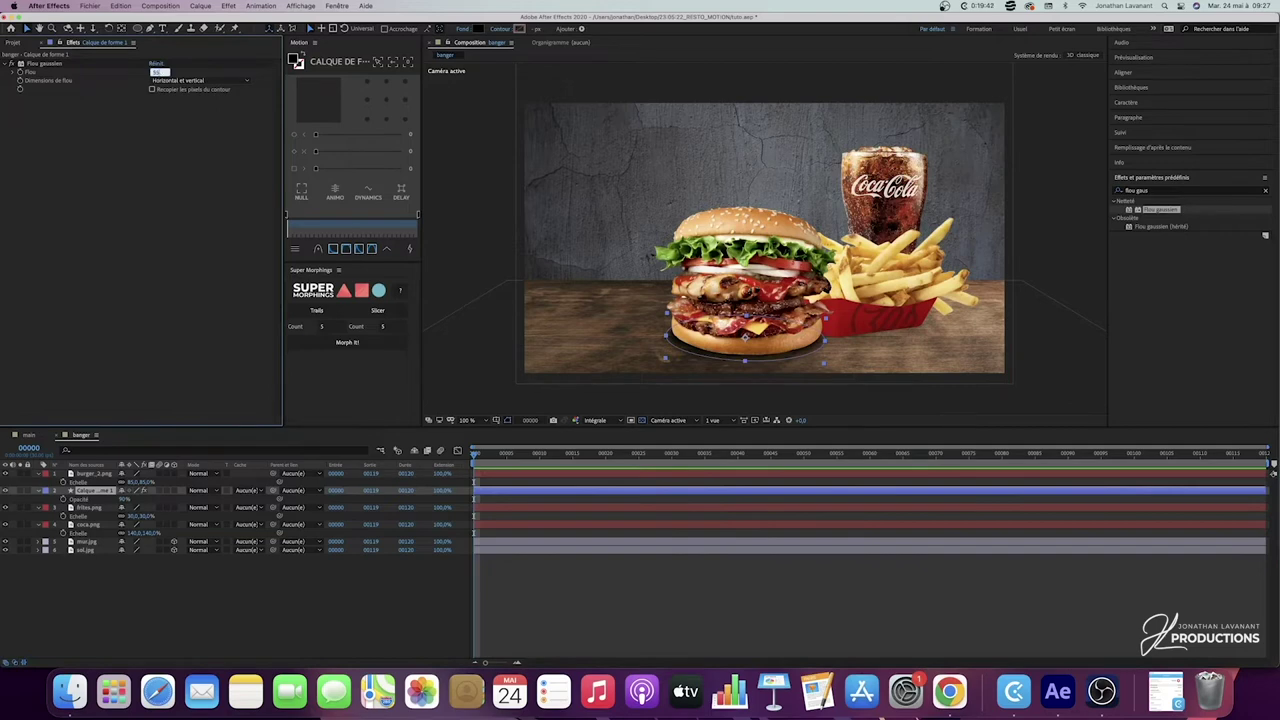
{"action": "key", "text": "Return"}
{"action": "left_click", "coordinate": [132, 216]}
{"action": "left_click", "coordinate": [376, 562]}
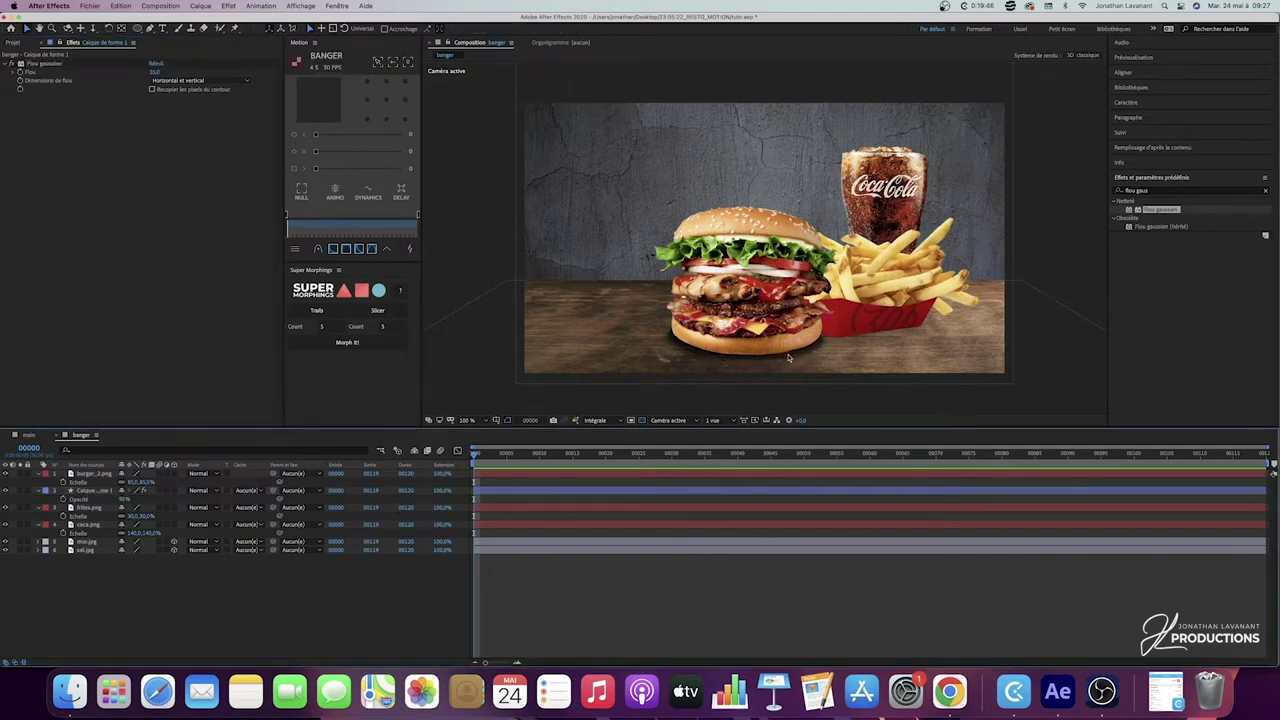
{"action": "left_click", "coordinate": [90, 491]}
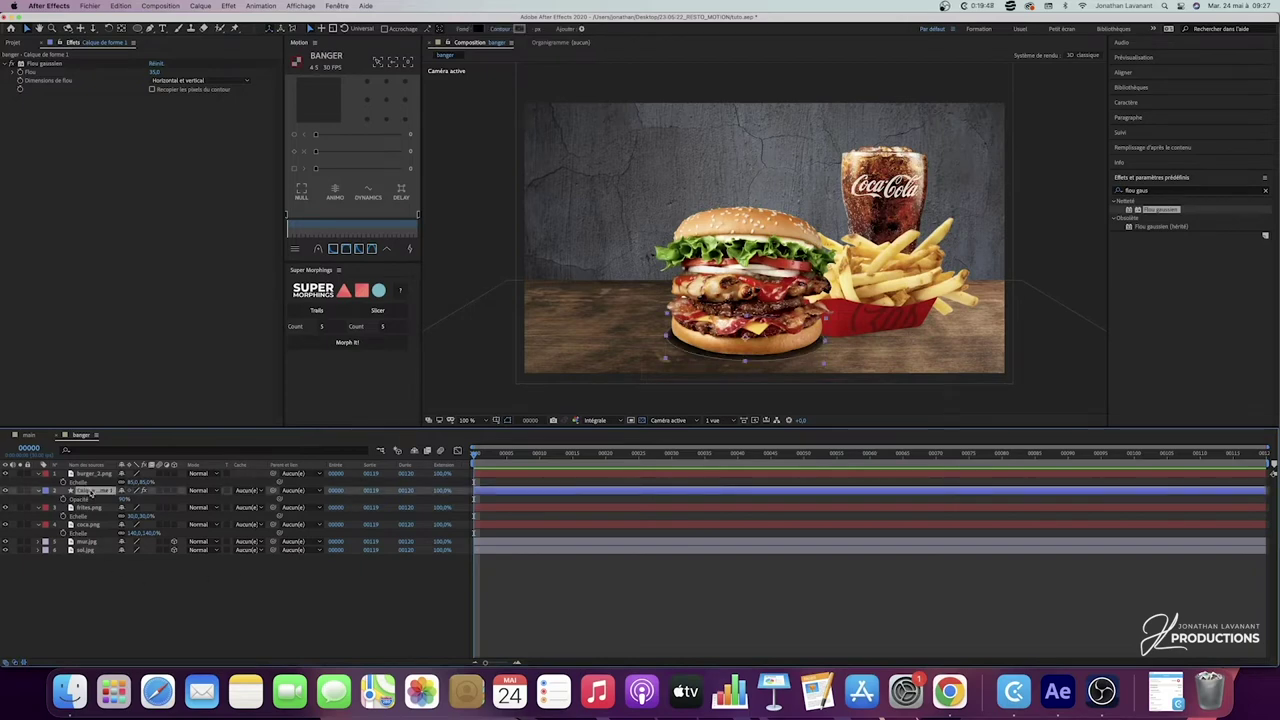
{"action": "left_click", "coordinate": [340, 622]}
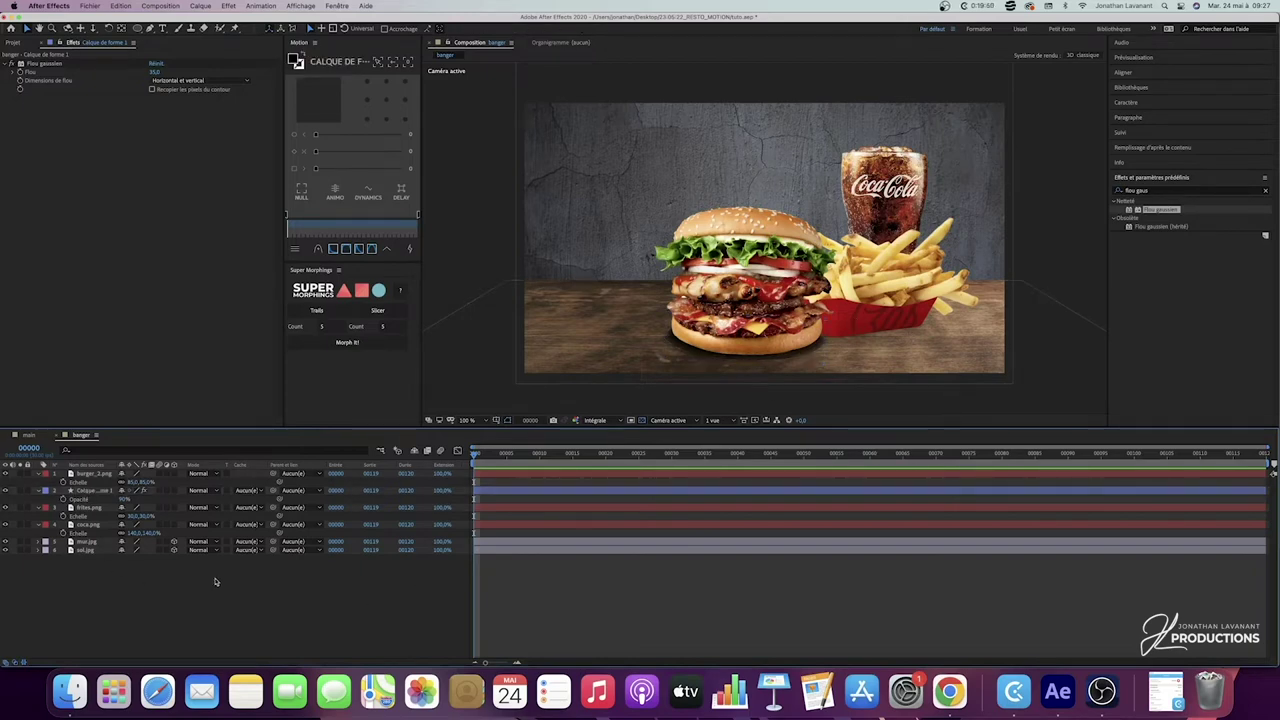
Step: Create a second shape layer for the Pen tool and hide the burger_2.png layer and its shadow layer
{"action": "right_click", "coordinate": [219, 593]}
{"action": "mouse_move", "coordinate": [320, 546]}
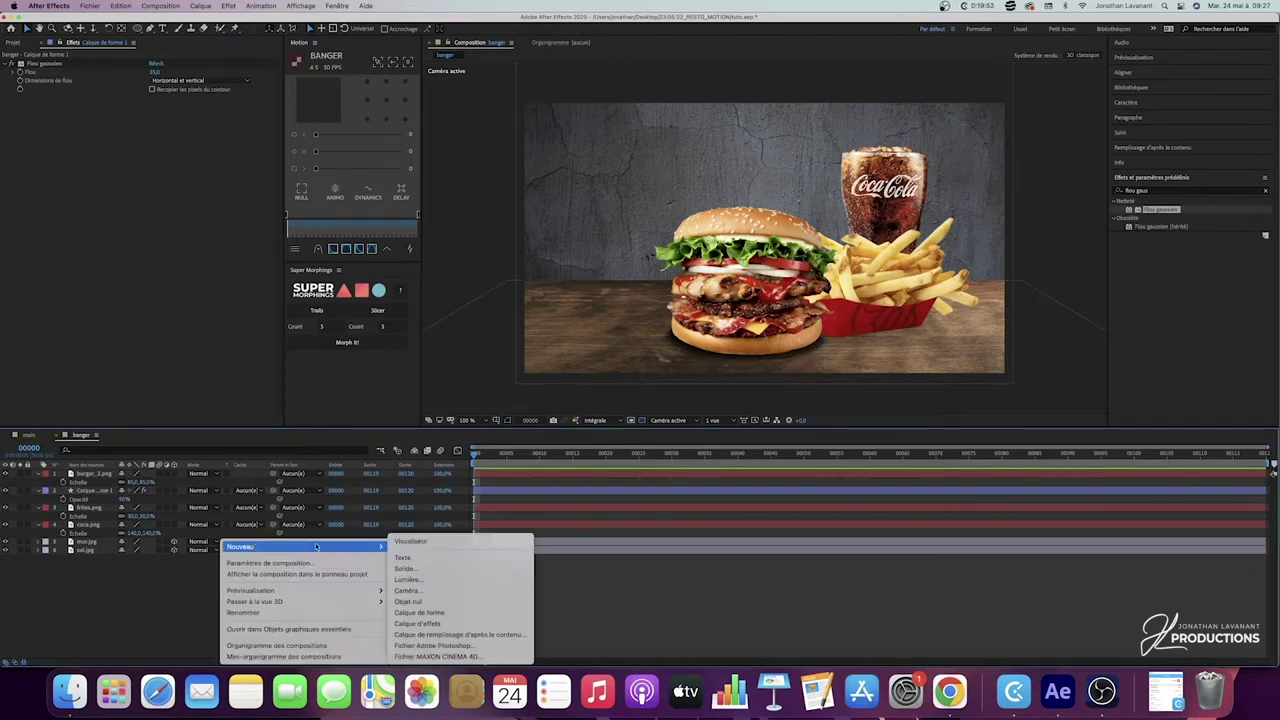
{"action": "left_click", "coordinate": [460, 611]}
{"action": "left_click", "coordinate": [139, 30]}
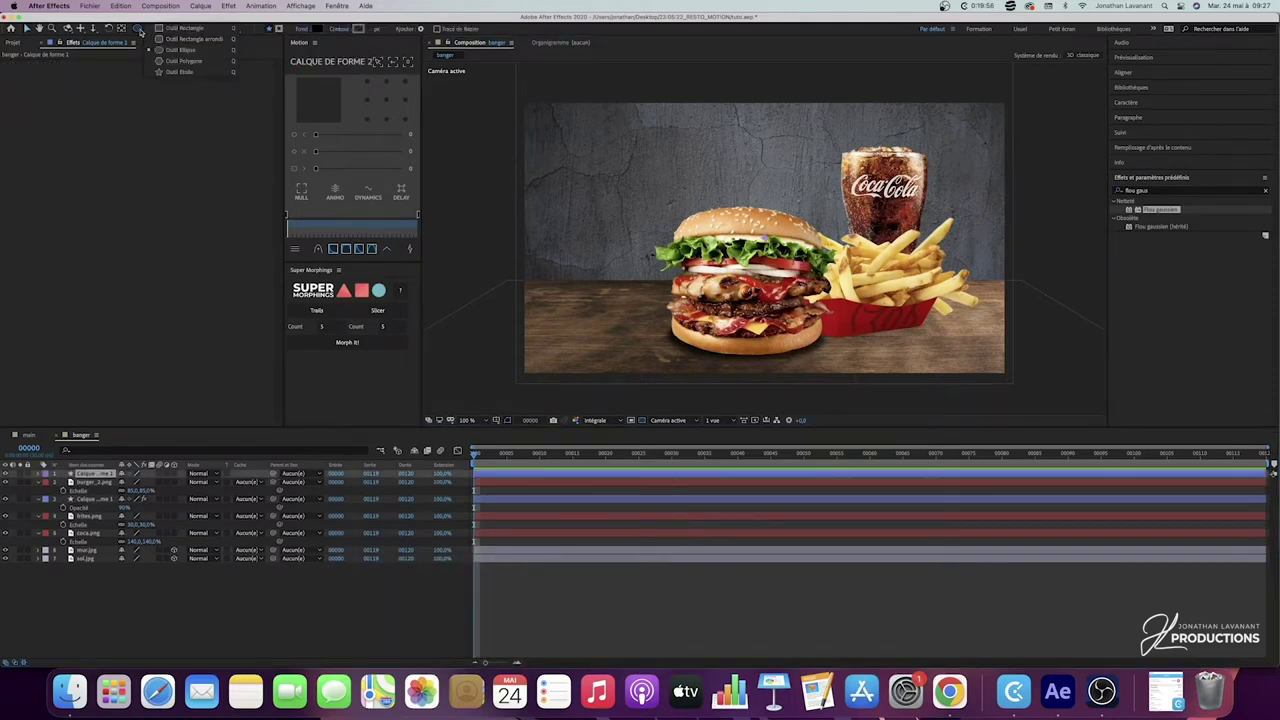
{"action": "left_click", "coordinate": [150, 30]}
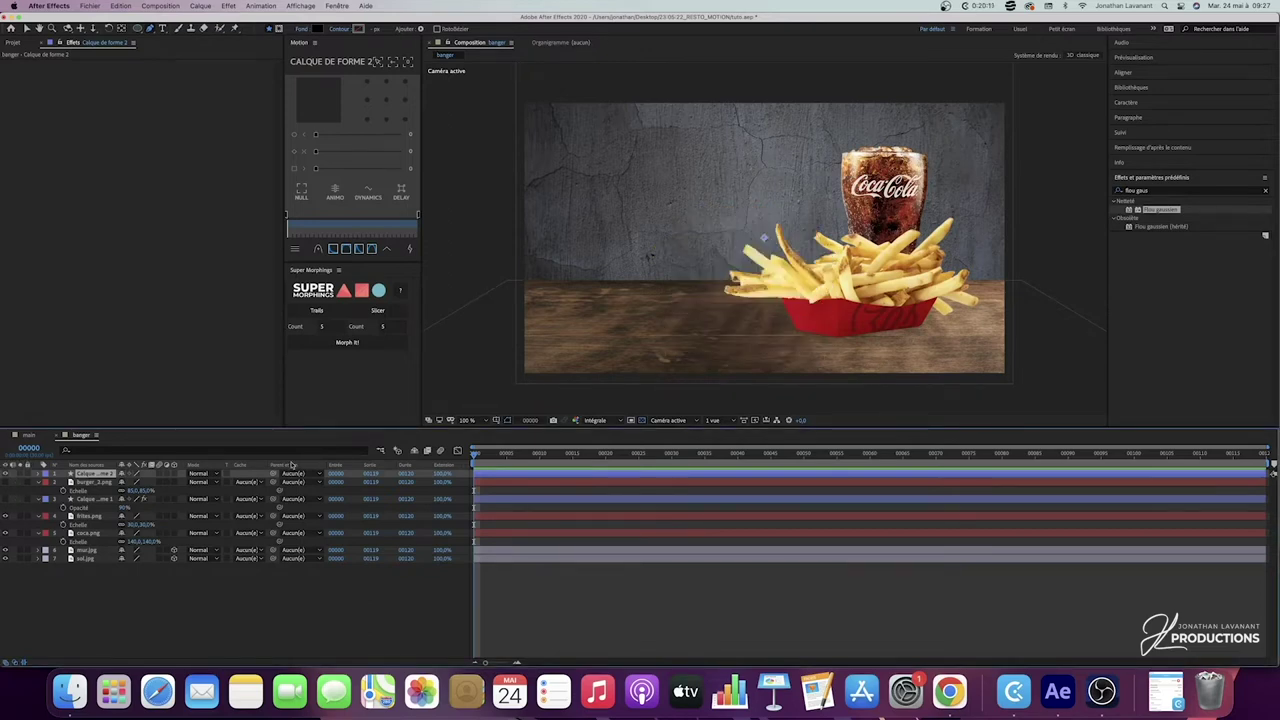
Step: Draw a closed black shape around the base of the fries box and reorder its layer directly below frites.png
{"action": "left_click", "coordinate": [800, 324]}
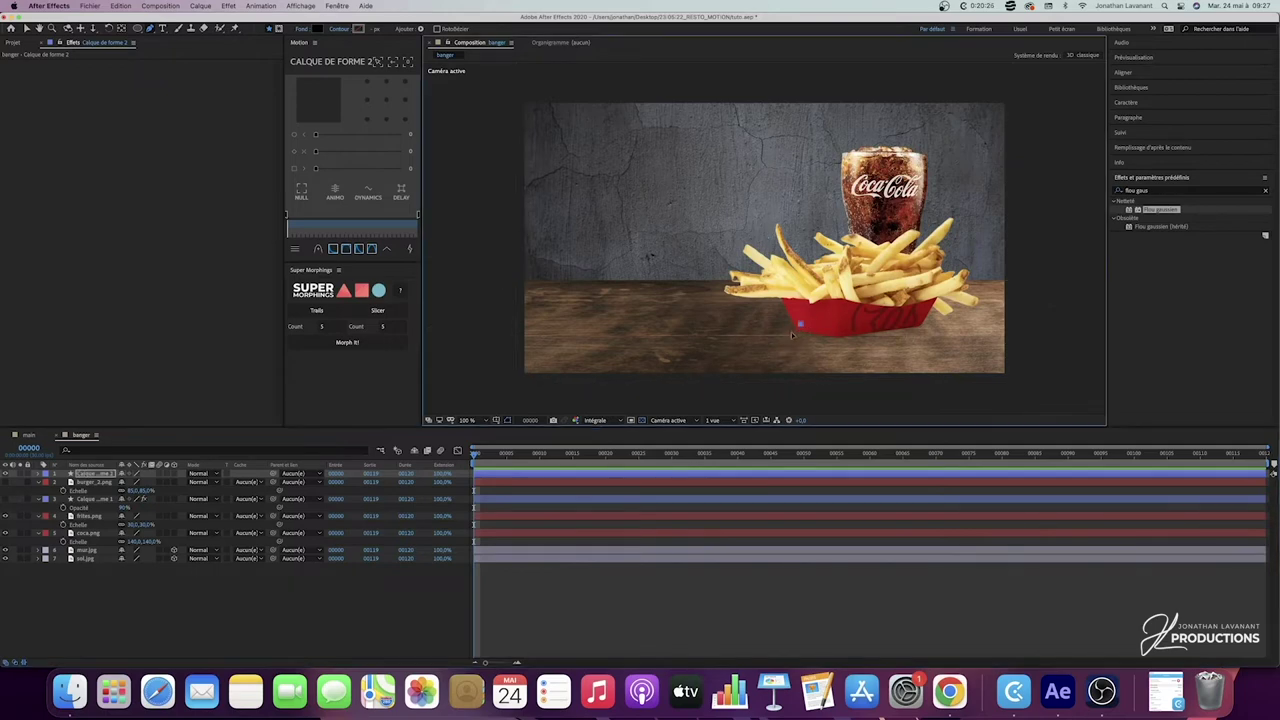
{"action": "left_click", "coordinate": [836, 343]}
{"action": "left_click", "coordinate": [866, 346]}
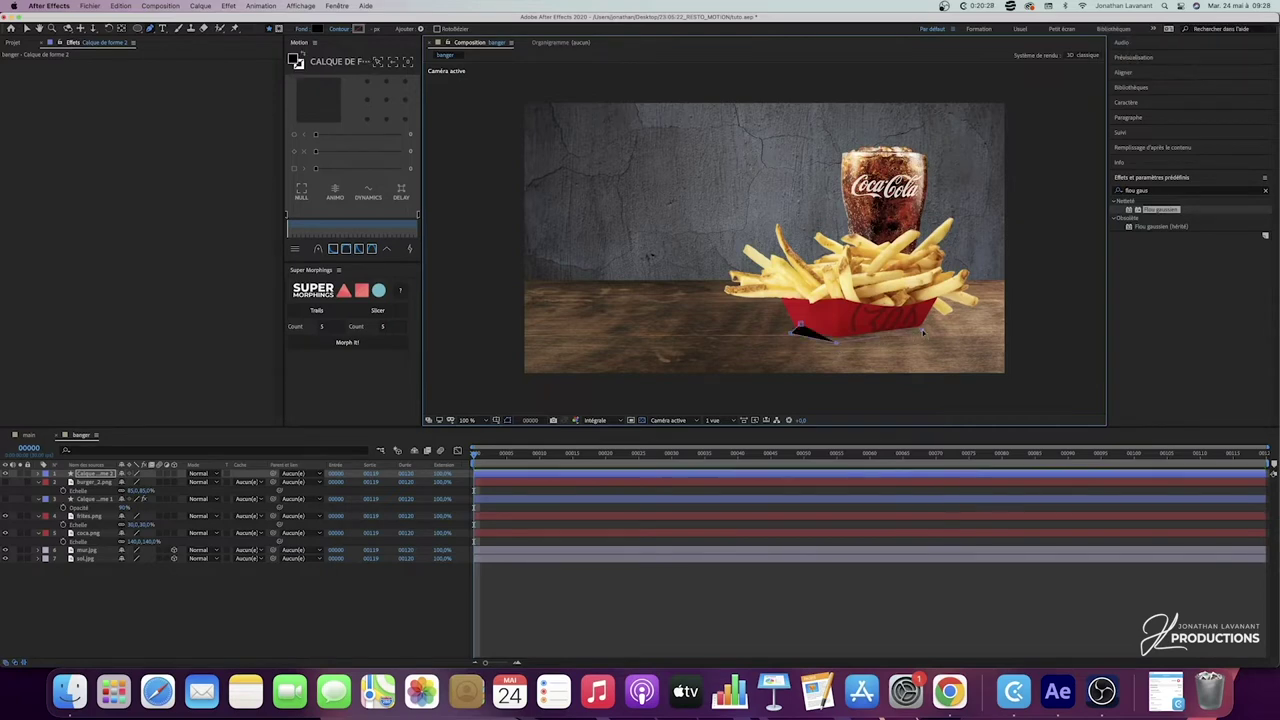
{"action": "left_click", "coordinate": [915, 318]}
{"action": "left_click", "coordinate": [800, 326]}
{"action": "left_click_drag", "start_coordinate": [97, 477], "coordinate": [92, 525]}
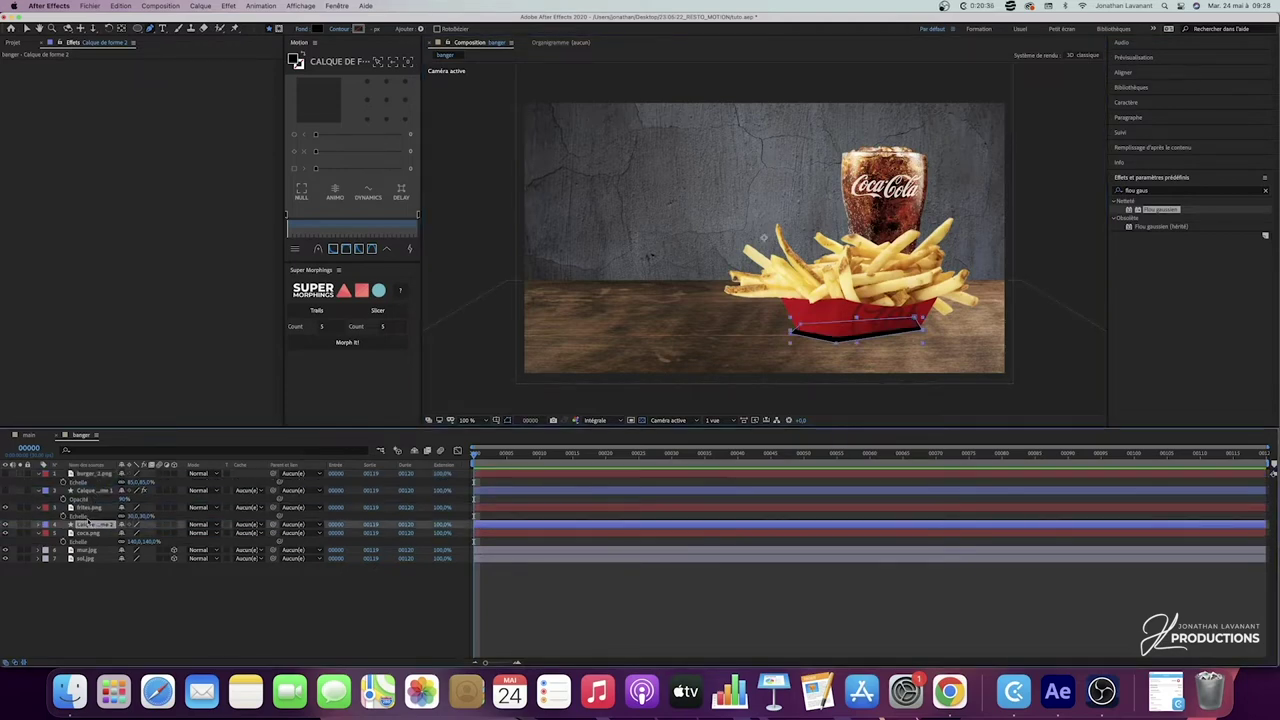
Step: Apply the Flou gaussien effect to the fries' shadow layer with a blur of 35
{"action": "left_click_drag", "start_coordinate": [1176, 216], "coordinate": [100, 524]}
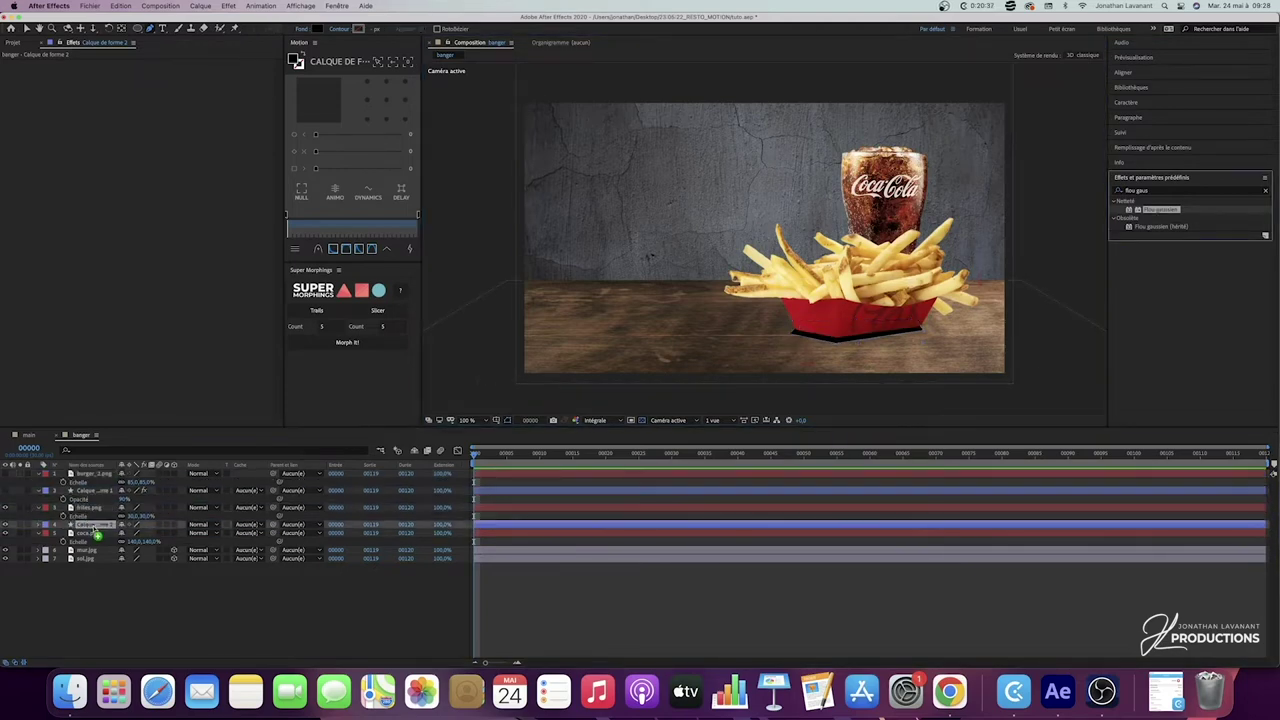
{"action": "left_click", "coordinate": [153, 73]}
{"action": "type", "text": "10"}
{"action": "key", "text": "Return"}
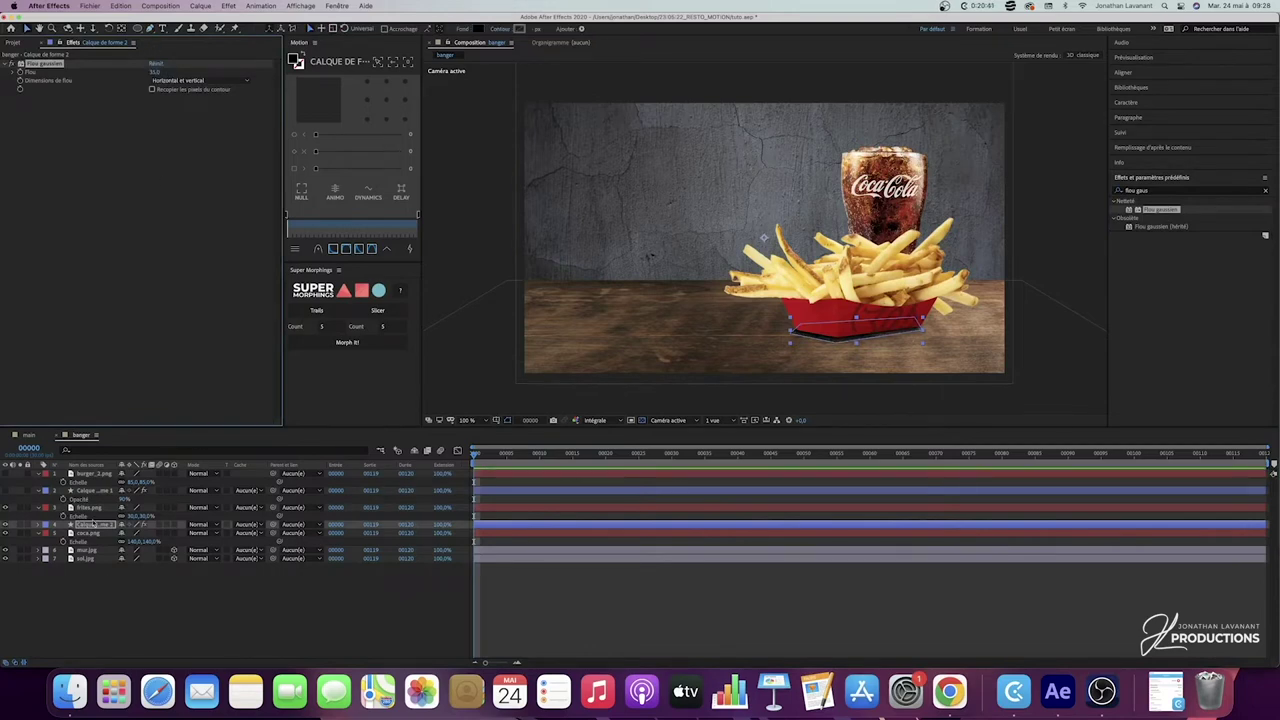
Step: Lower the opacity of the fries' shadow layer to 80 %
{"action": "key", "text": "t"}
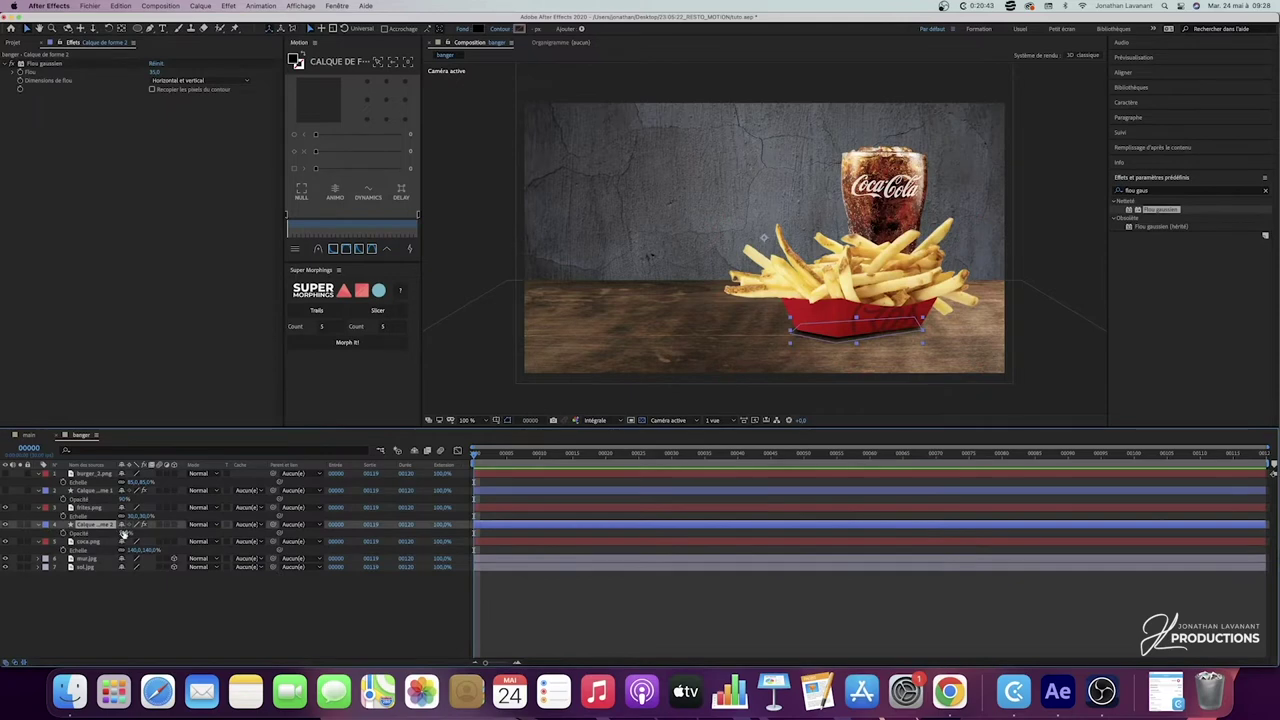
{"action": "key", "text": "Return"}
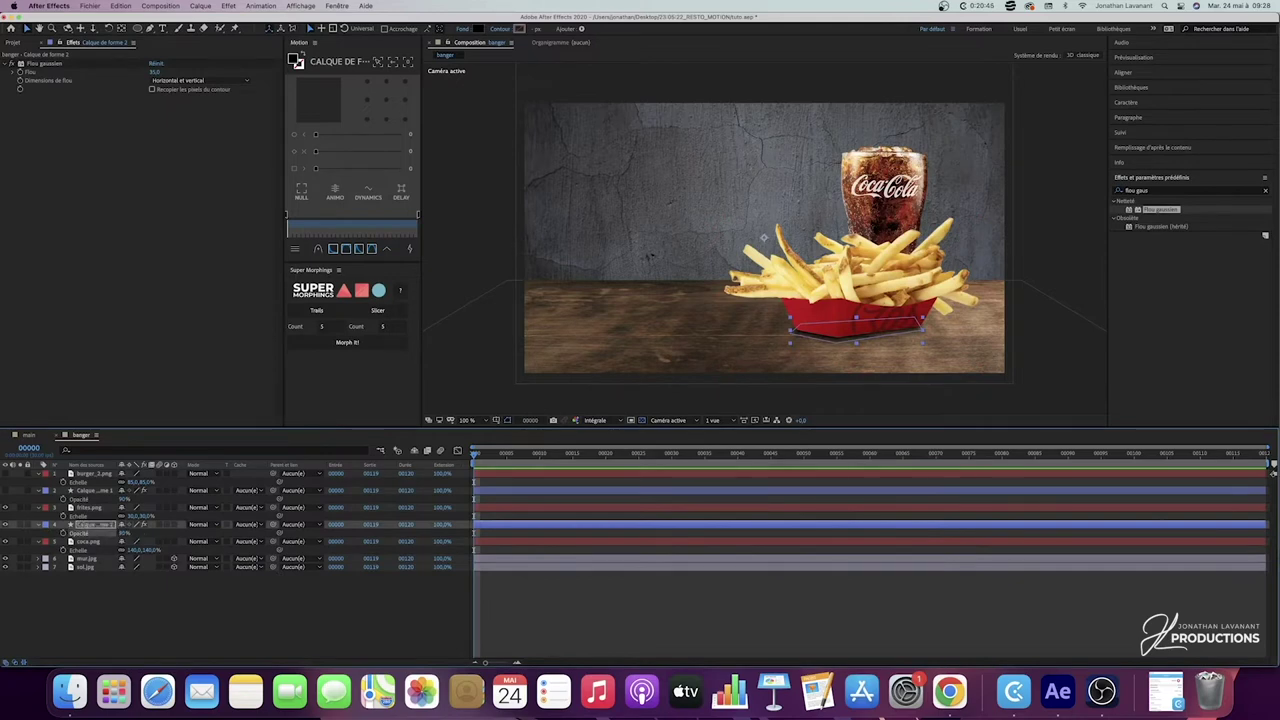
{"action": "key", "text": "Return"}
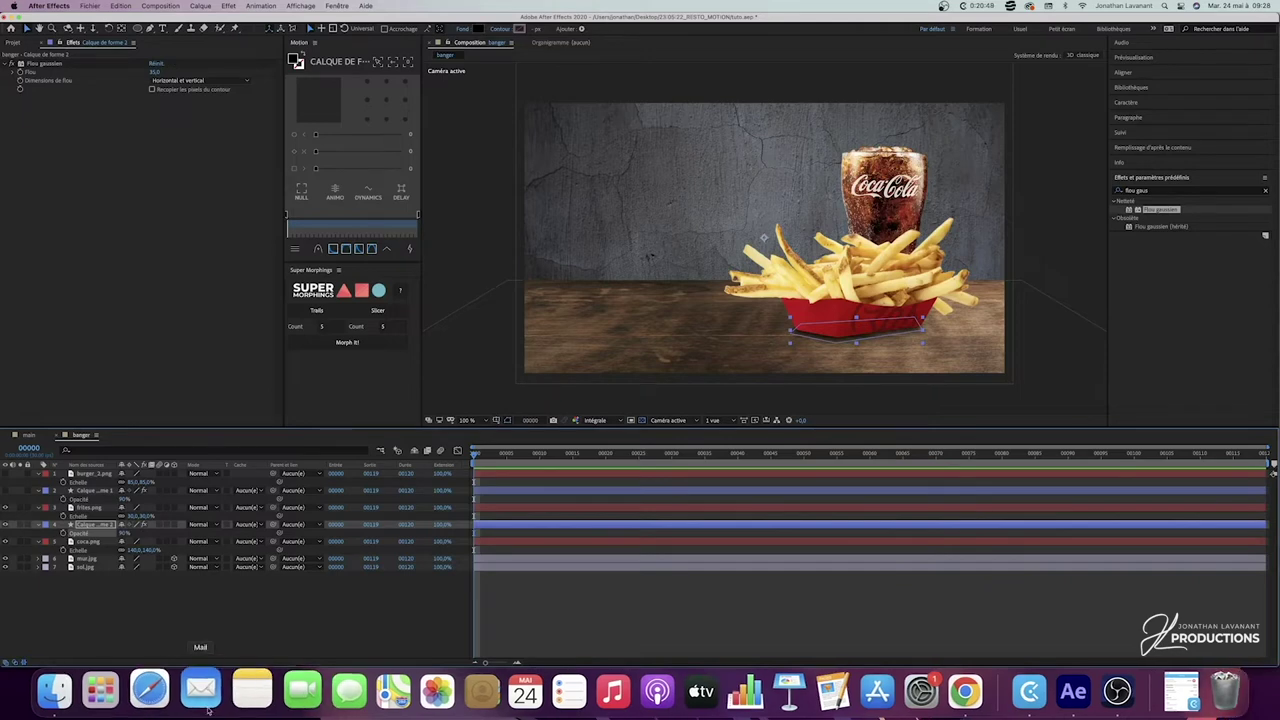
{"action": "left_click", "coordinate": [214, 612]}
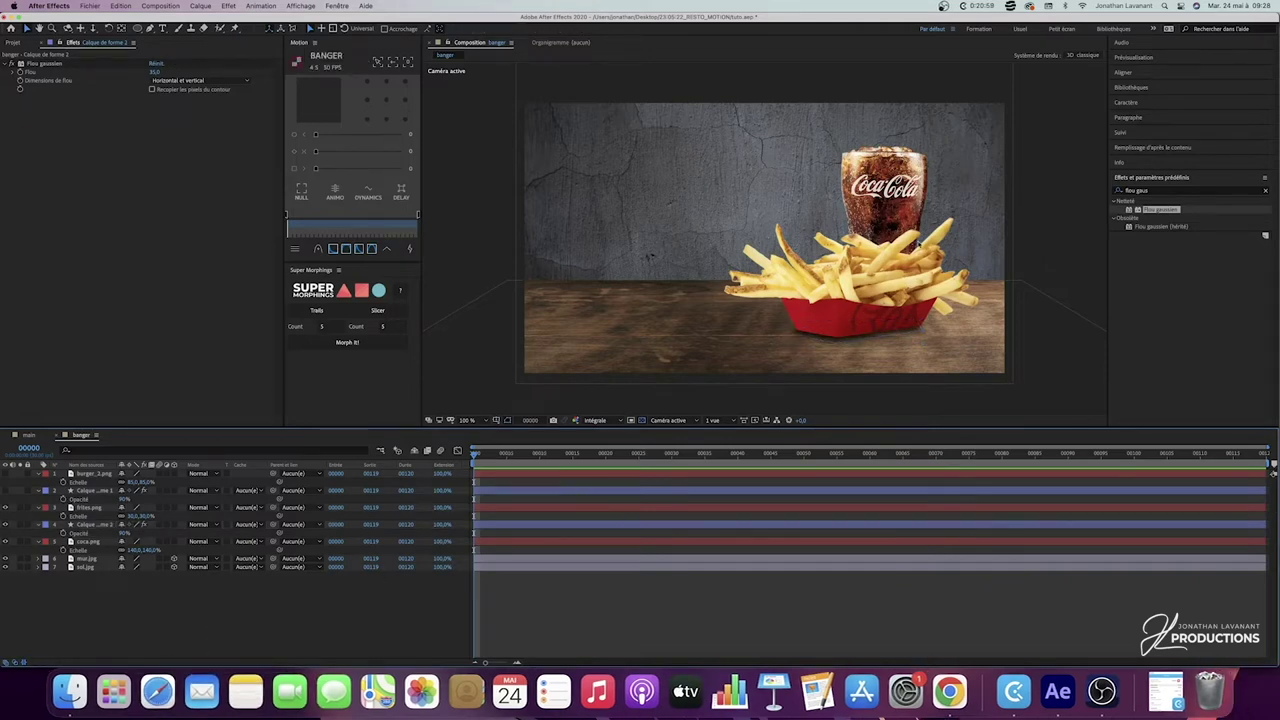
Step: Show the burger_2.png layer and its shadow again, and collapse the open properties of all layers
{"action": "left_click", "coordinate": [5, 491]}
{"action": "left_click", "coordinate": [5, 474]}
{"action": "key", "text": "u"}
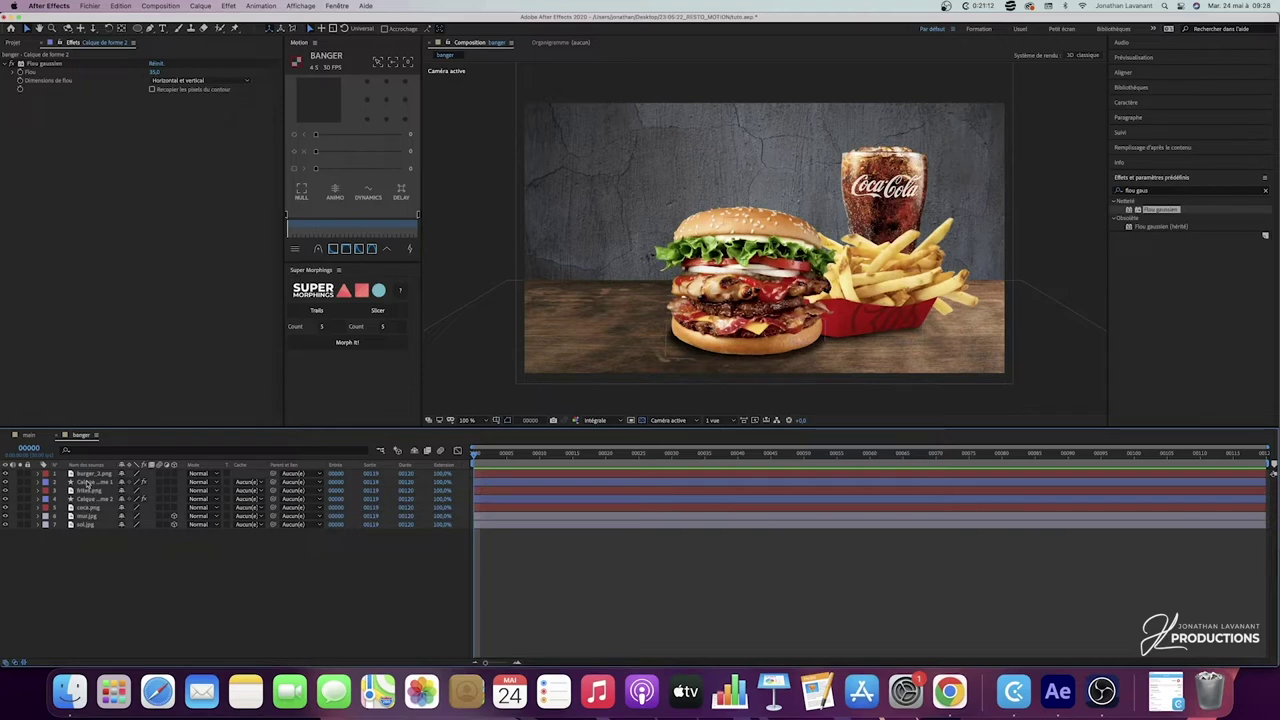
Step: Give the burger's and fries' shadow shape layers the Rouge label colour
{"action": "left_click", "coordinate": [91, 483]}
{"action": "left_click", "coordinate": [90, 501], "text": "super"}
{"action": "left_click", "coordinate": [46, 494]}
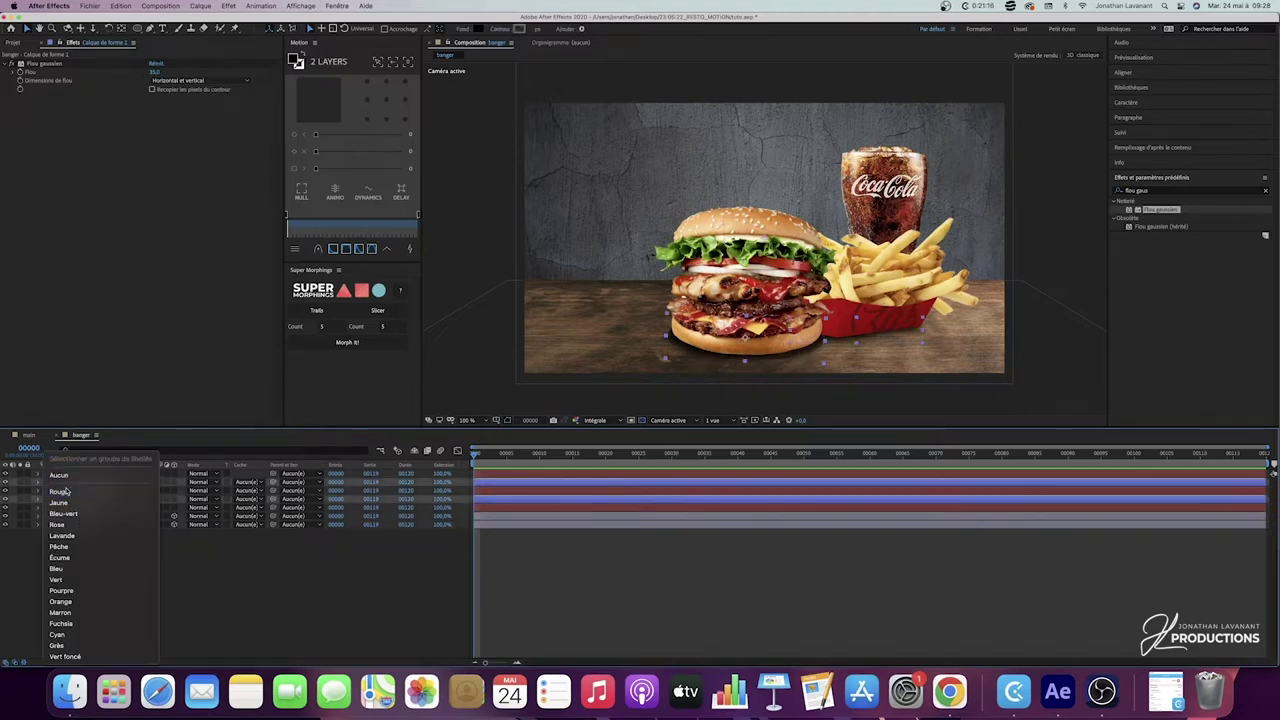
{"action": "left_click", "coordinate": [62, 491]}
{"action": "left_click", "coordinate": [96, 476]}
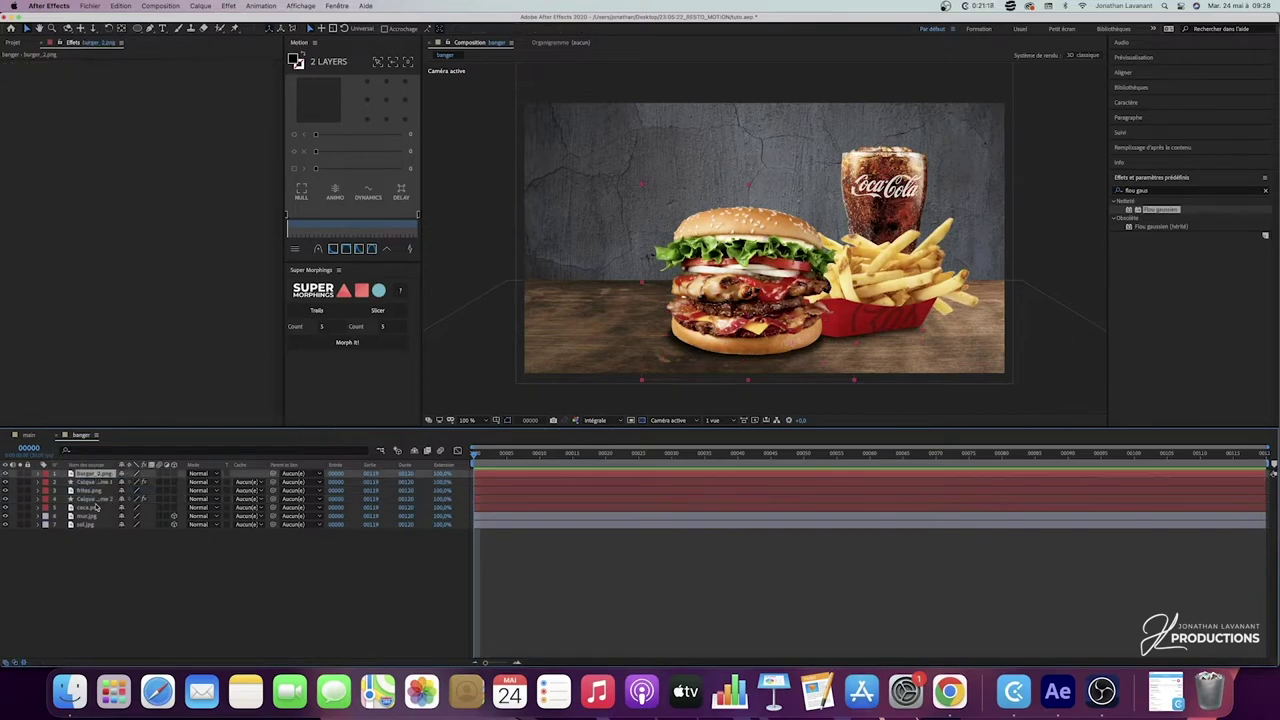
{"action": "left_click", "coordinate": [214, 573]}
Step: Add a two-node camera with the 50 mm preset and depth of field enabled to the banger composition
{"action": "right_click", "coordinate": [202, 584]}
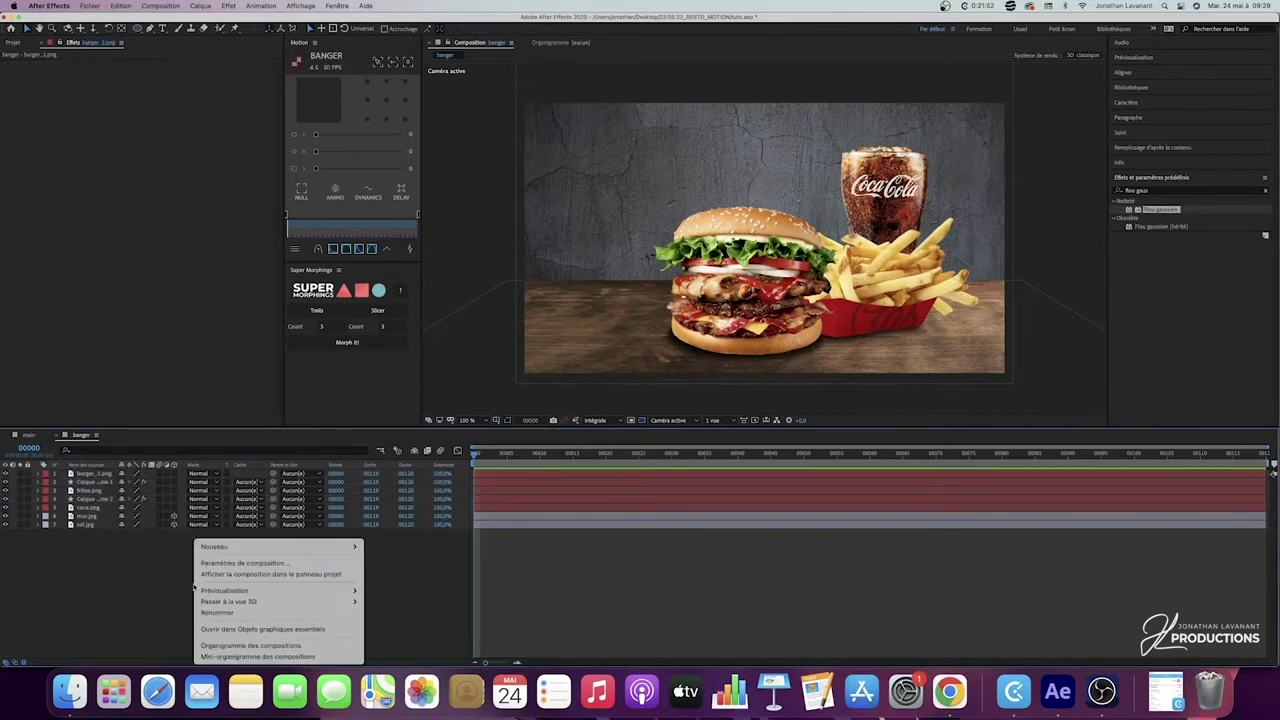
{"action": "mouse_move", "coordinate": [253, 548]}
{"action": "left_click", "coordinate": [380, 590]}
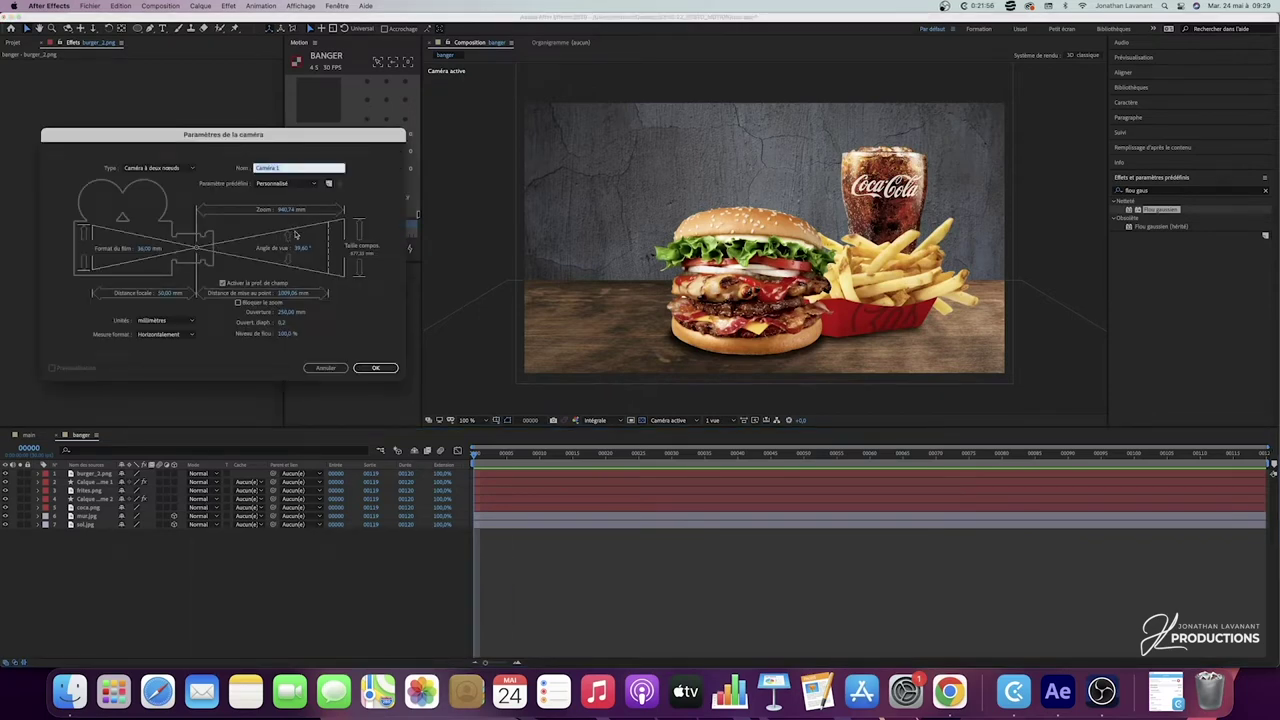
{"action": "left_click", "coordinate": [296, 183]}
{"action": "left_click", "coordinate": [285, 263]}
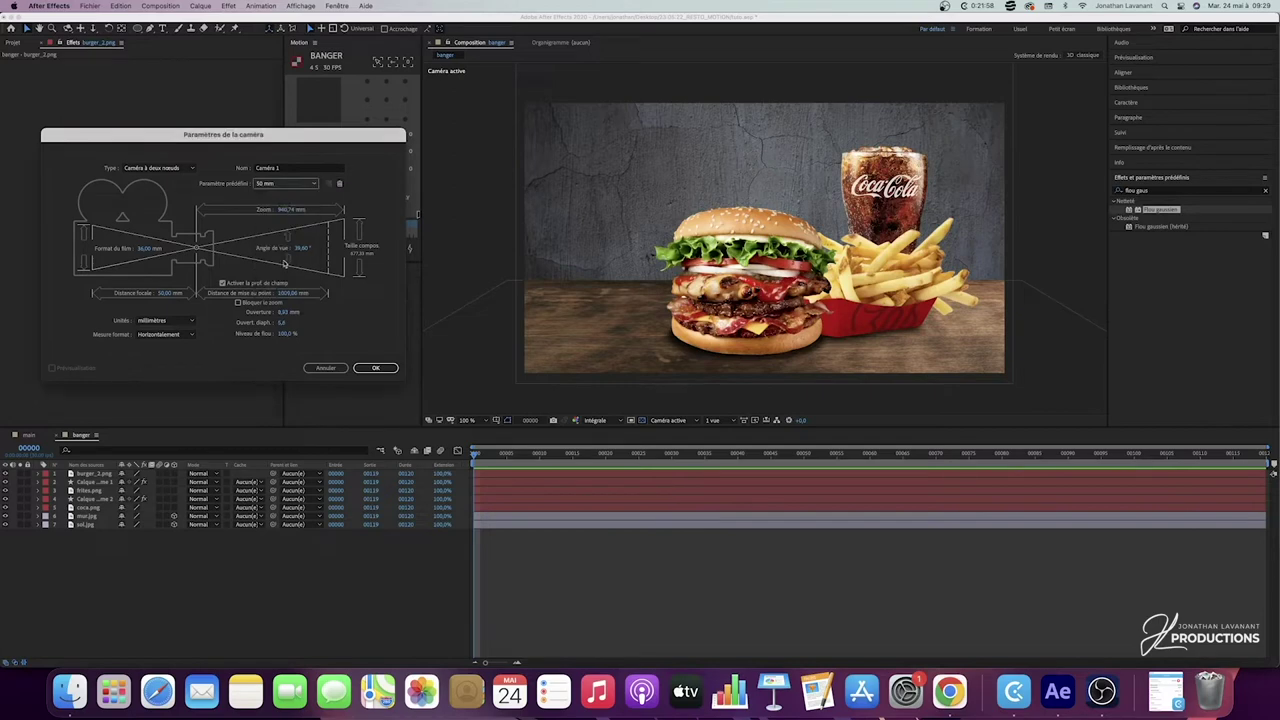
{"action": "left_click", "coordinate": [368, 368]}
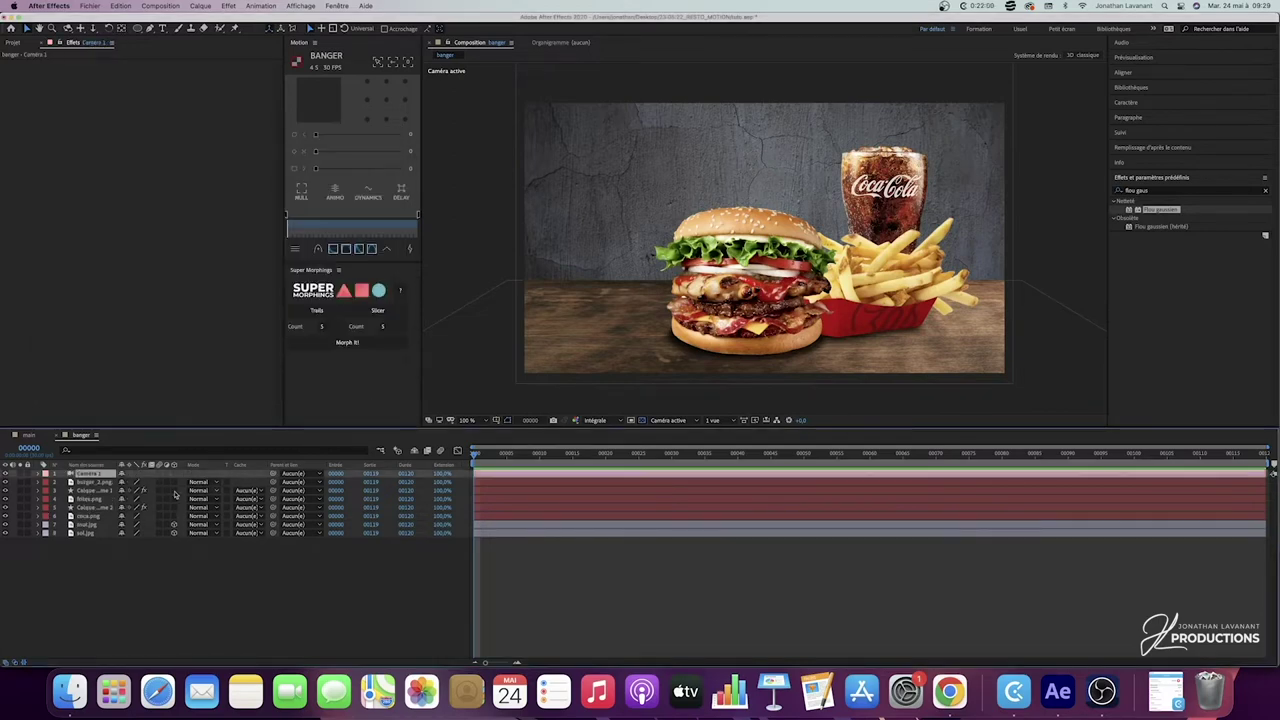
Step: Make the burger_2.png, frites.png and coca.png layers 3D
{"action": "left_click", "coordinate": [174, 482]}
{"action": "left_click", "coordinate": [175, 499]}
{"action": "left_click", "coordinate": [174, 524]}
Step: Show two horizontal views and raise the camera's aperture (Ouverture) to about 125 pixels
{"action": "left_click", "coordinate": [713, 420]}
{"action": "left_click", "coordinate": [735, 442]}
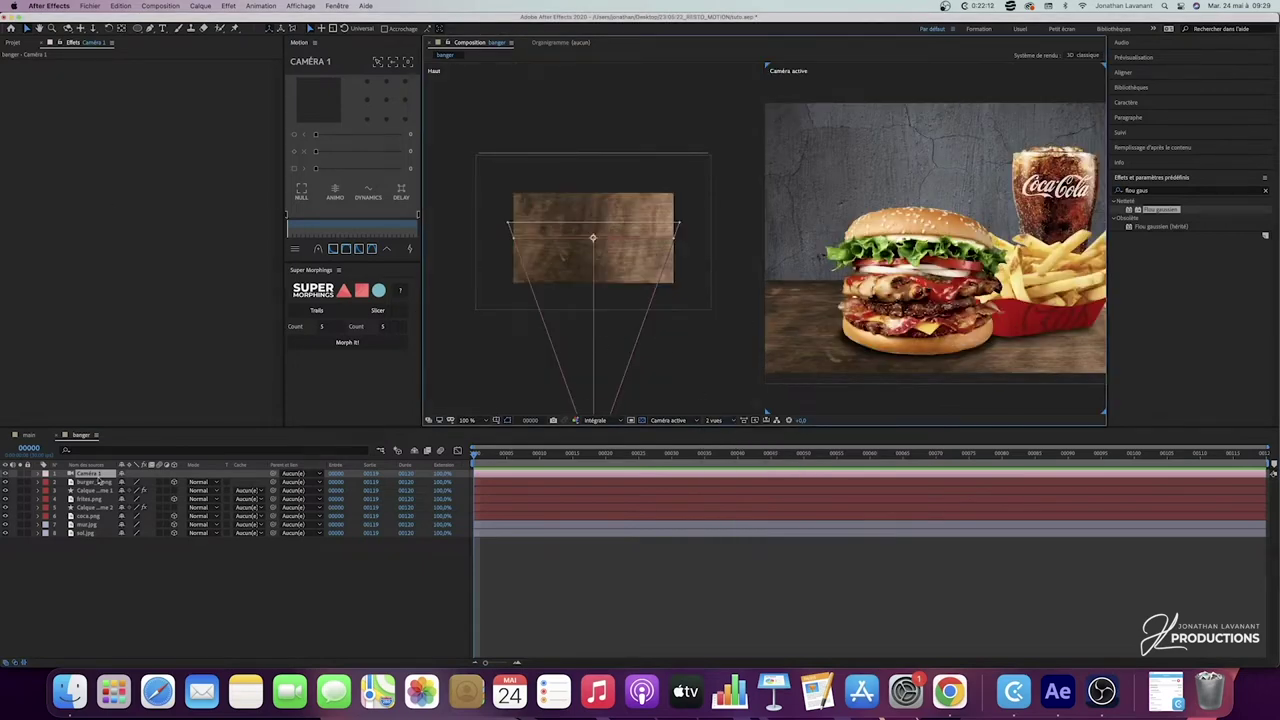
{"action": "left_click", "coordinate": [38, 477]}
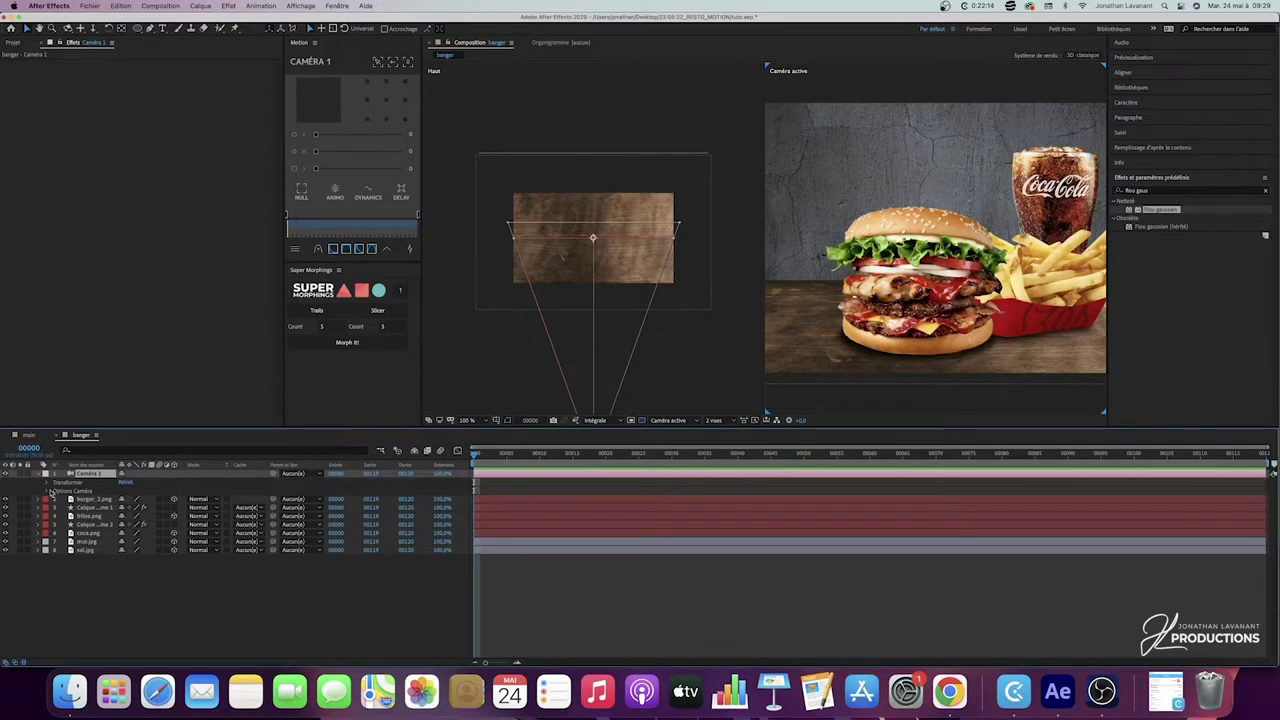
{"action": "left_click", "coordinate": [47, 491]}
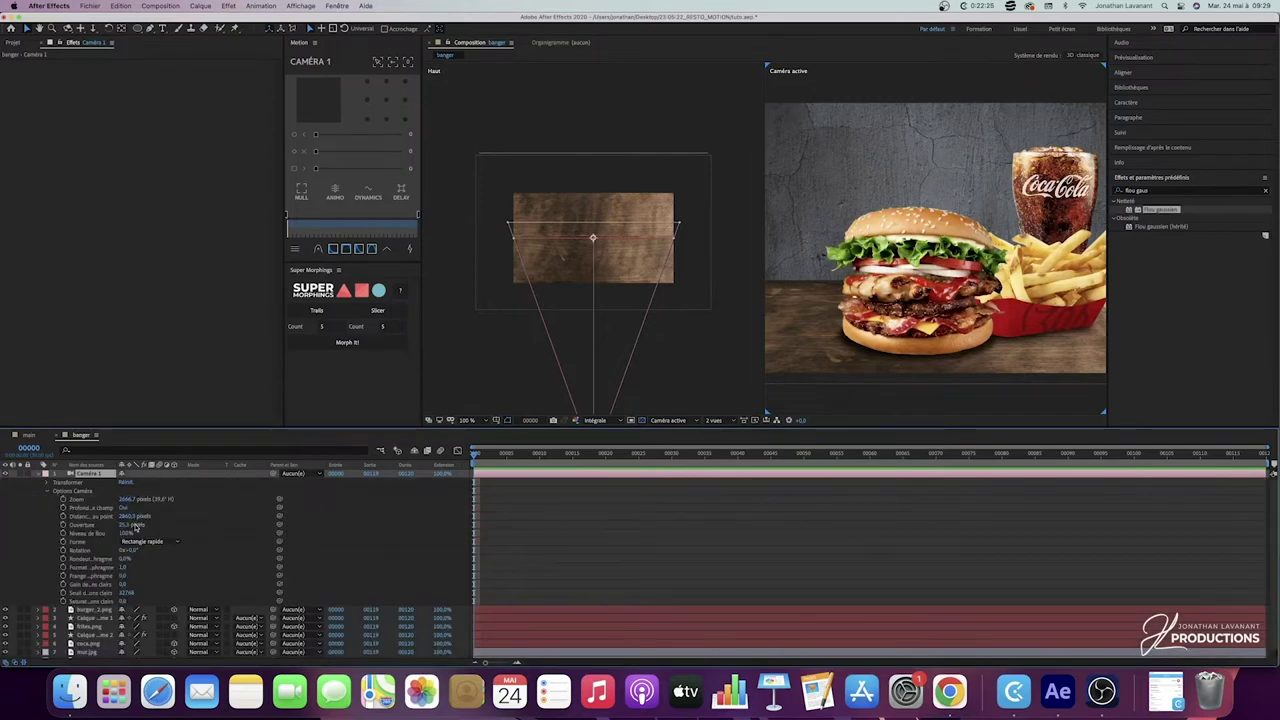
{"action": "left_click_drag", "start_coordinate": [123, 525], "coordinate": [357, 514]}
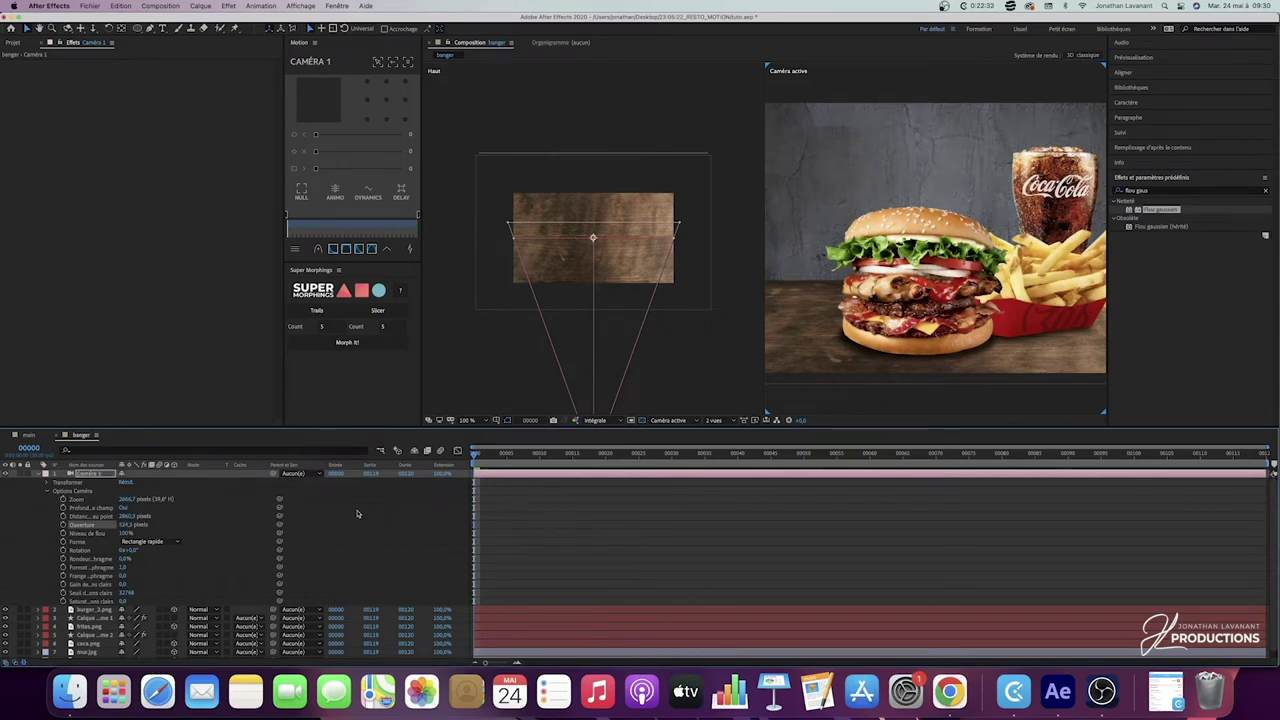
{"action": "left_click", "coordinate": [131, 524]}
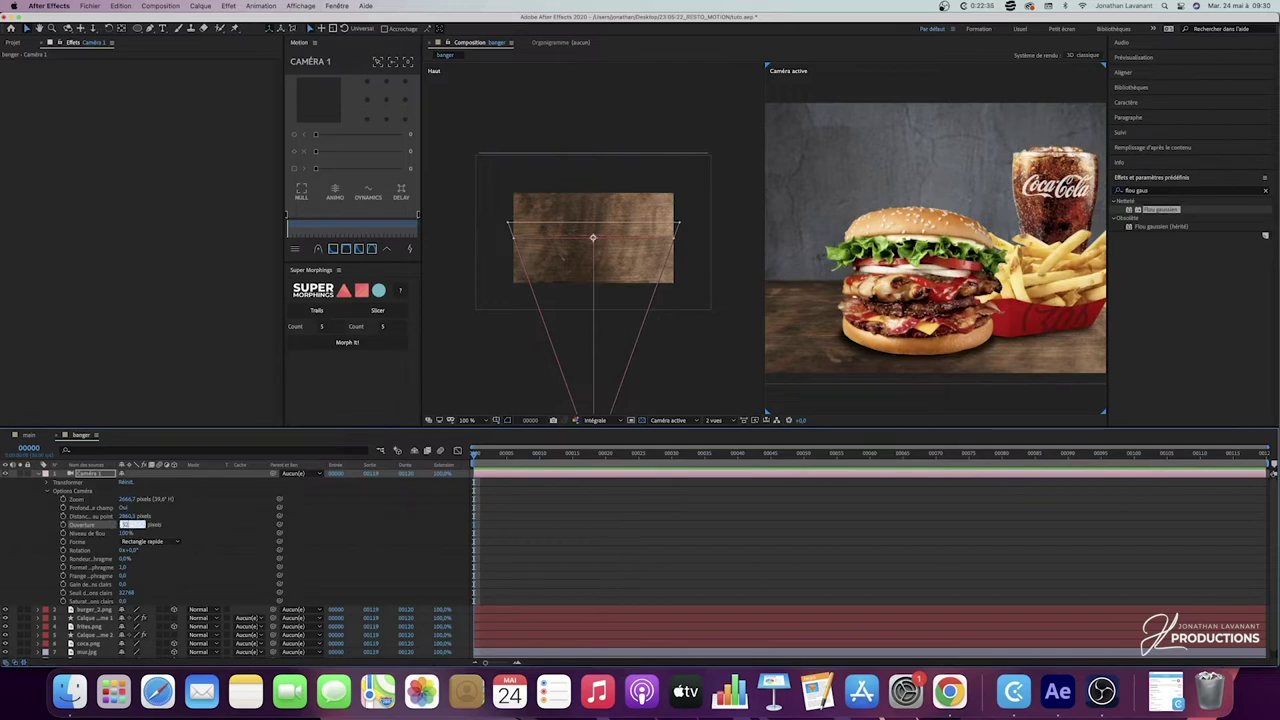
{"action": "left_click", "coordinate": [181, 539]}
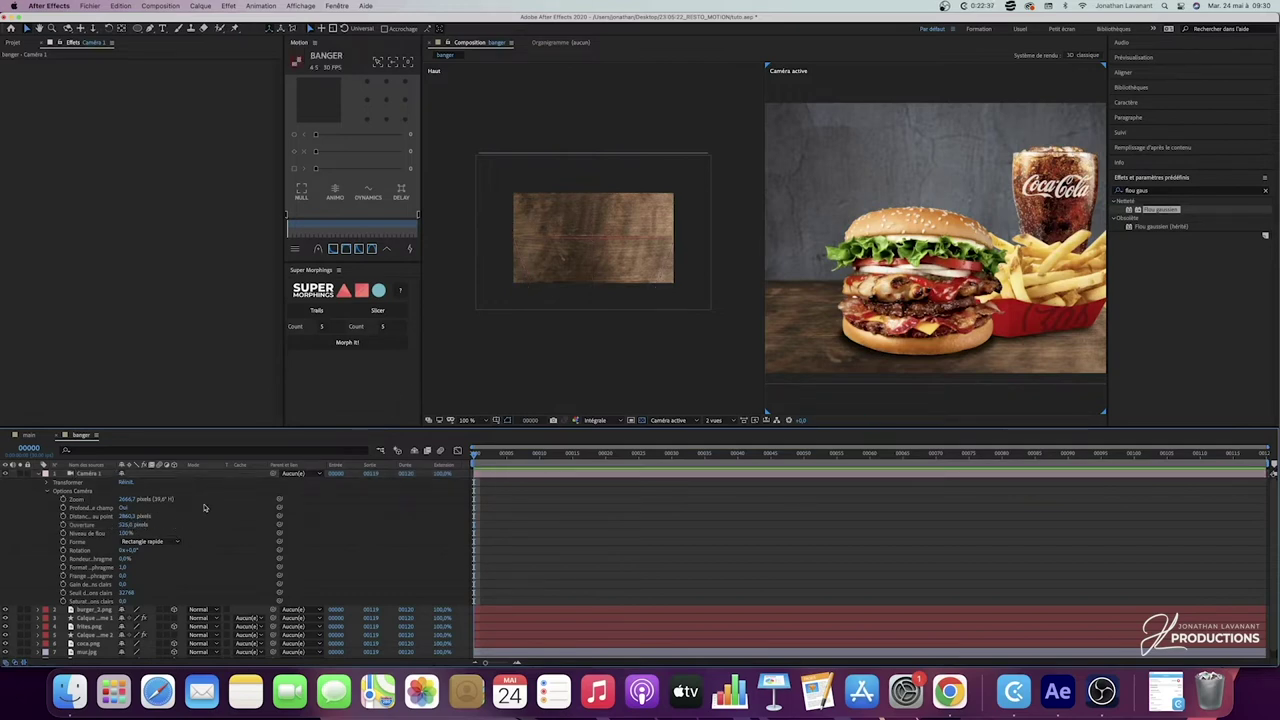
Step: Reduce the camera's focus distance so the focal plane lines up with the burger in the top view, and return to a single view
{"action": "left_click", "coordinate": [571, 309]}
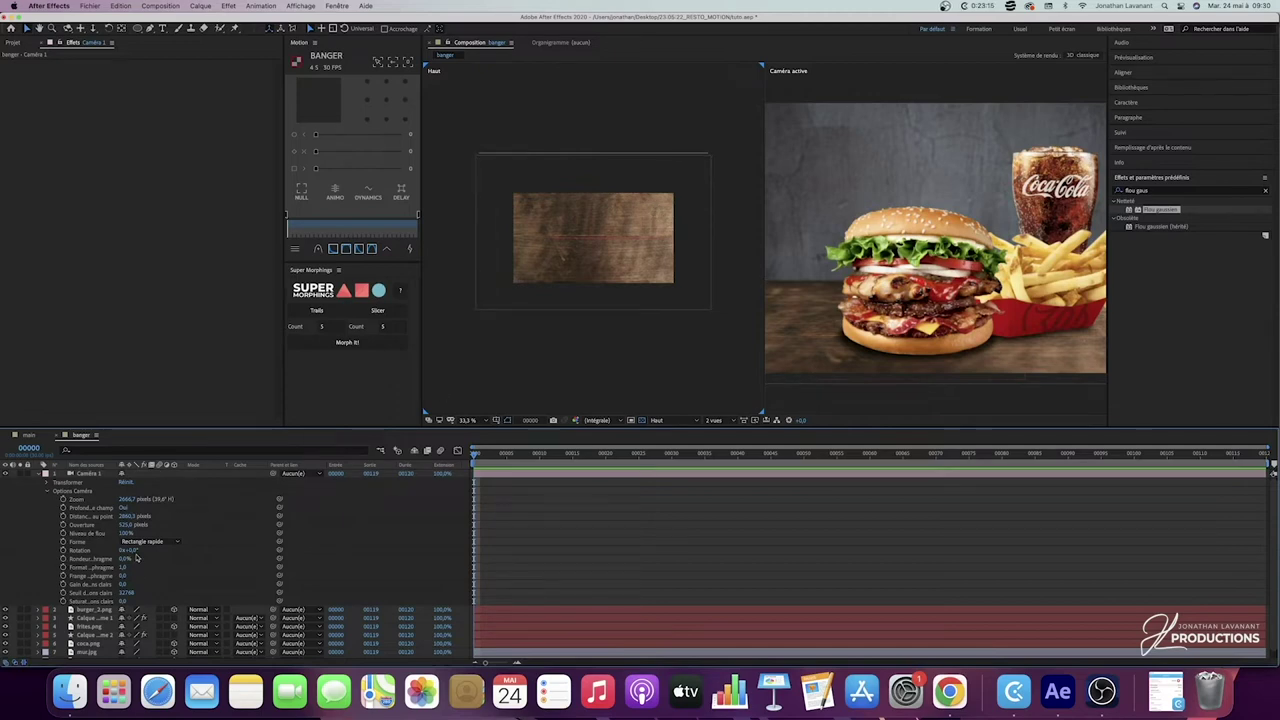
{"action": "left_click", "coordinate": [95, 610]}
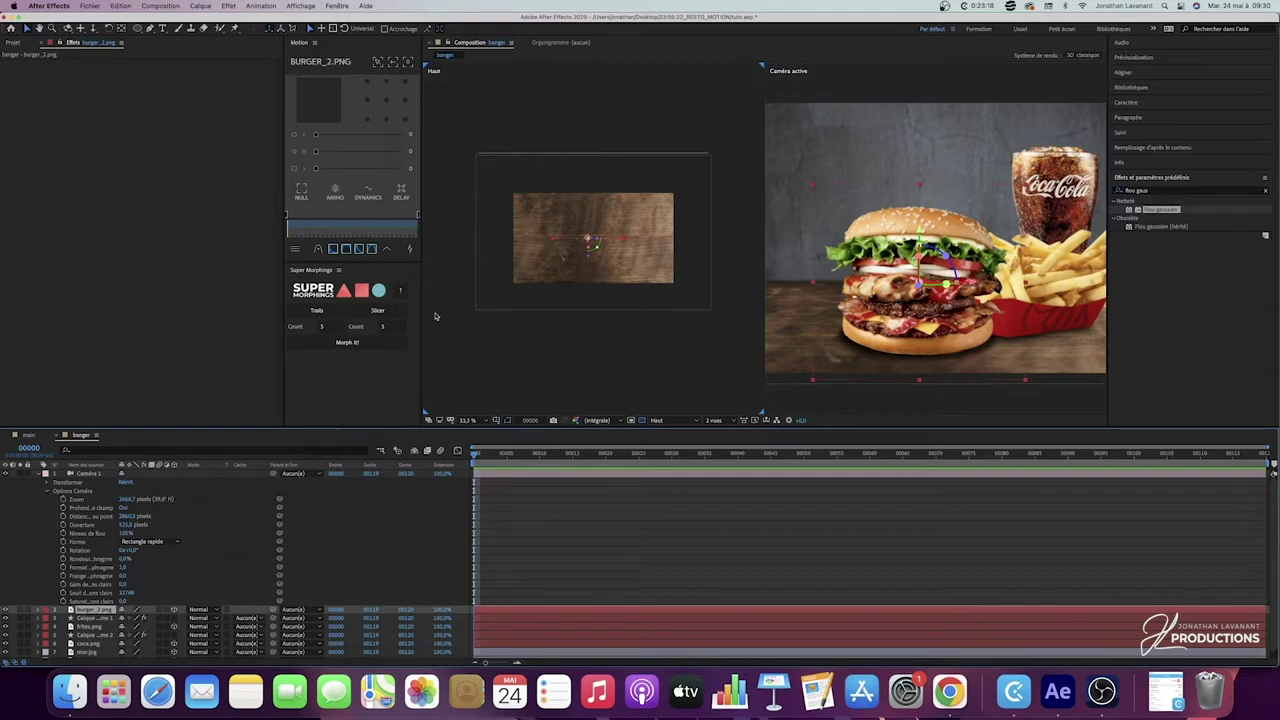
{"action": "left_click", "coordinate": [88, 474]}
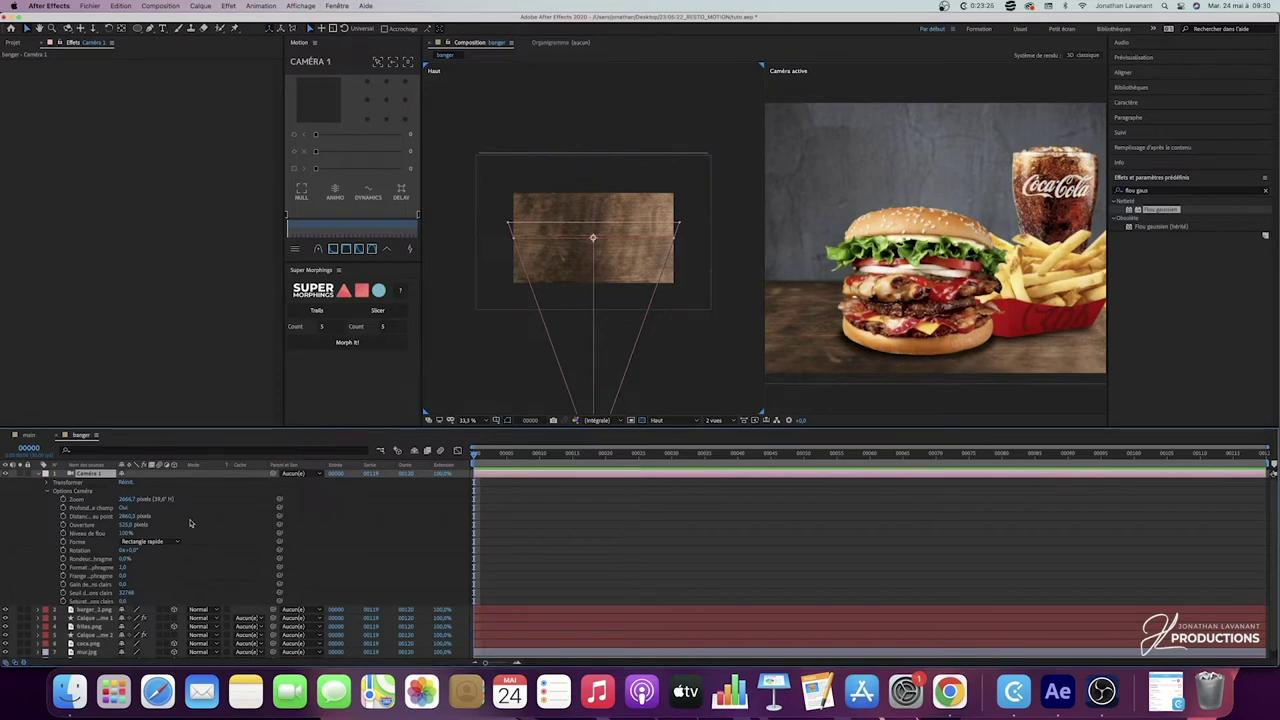
{"action": "left_click_drag", "start_coordinate": [124, 517], "coordinate": [52, 522]}
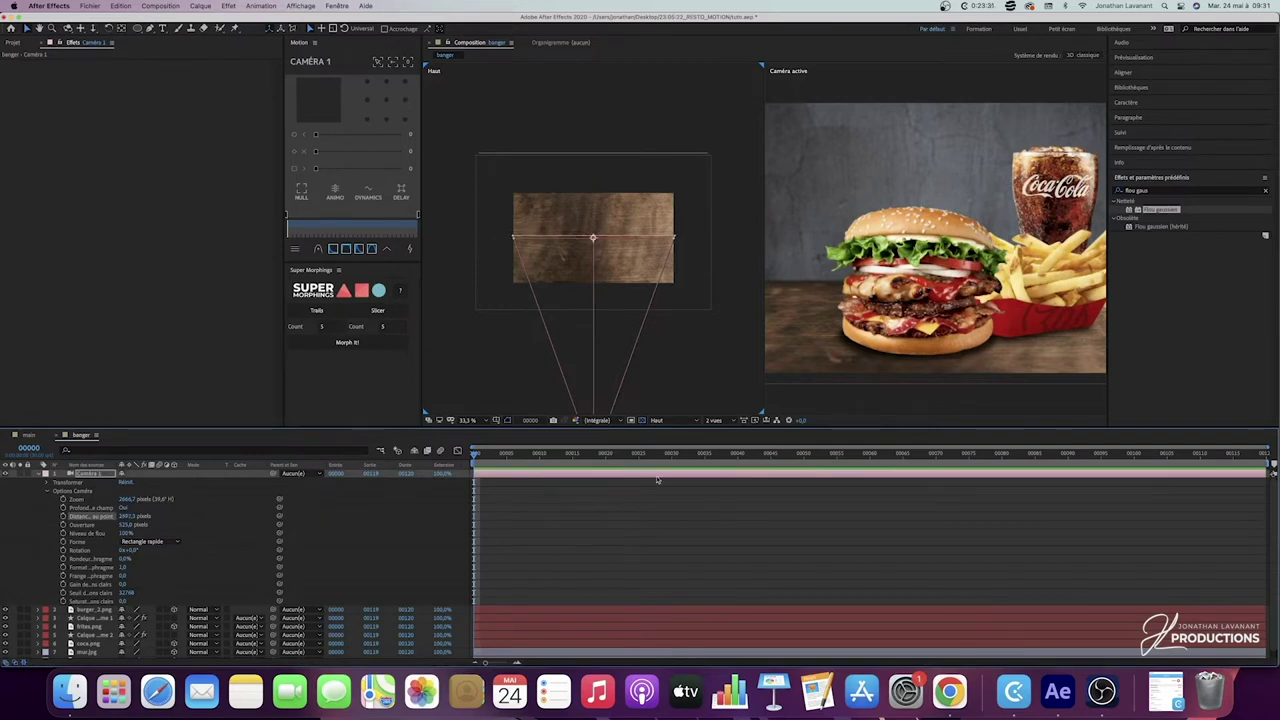
{"action": "left_click", "coordinate": [713, 421]}
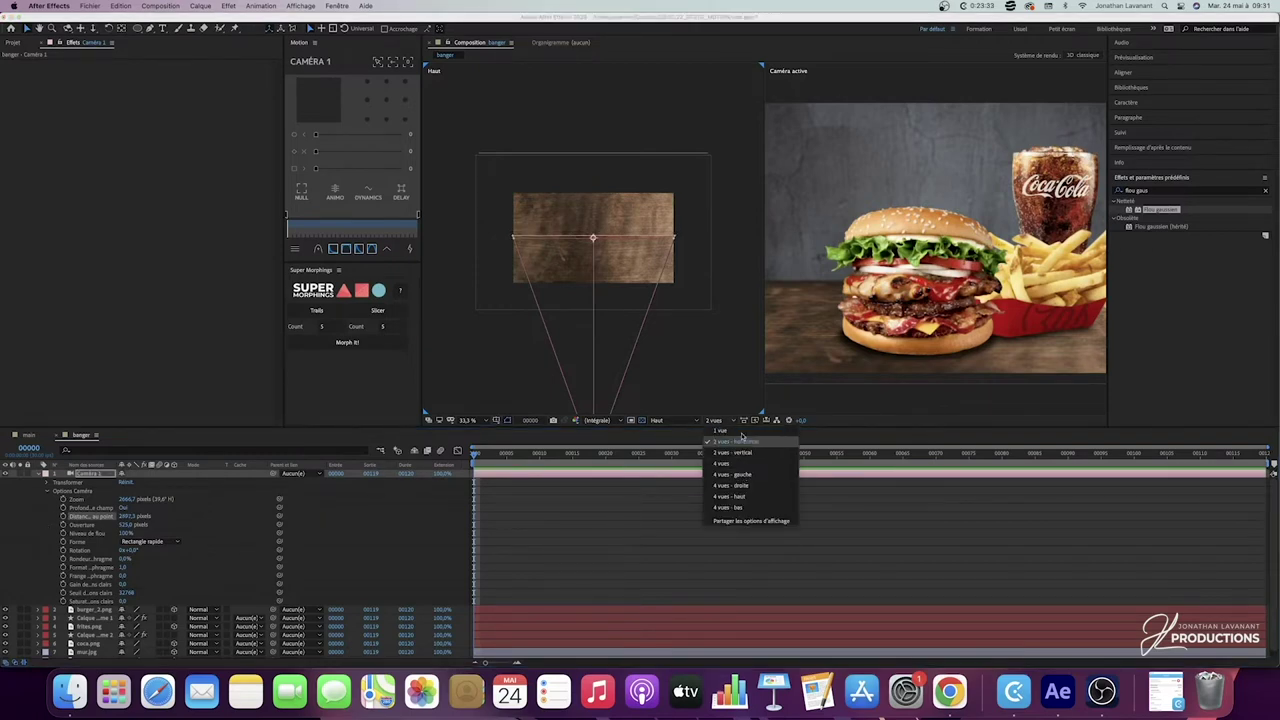
{"action": "left_click", "coordinate": [738, 437]}
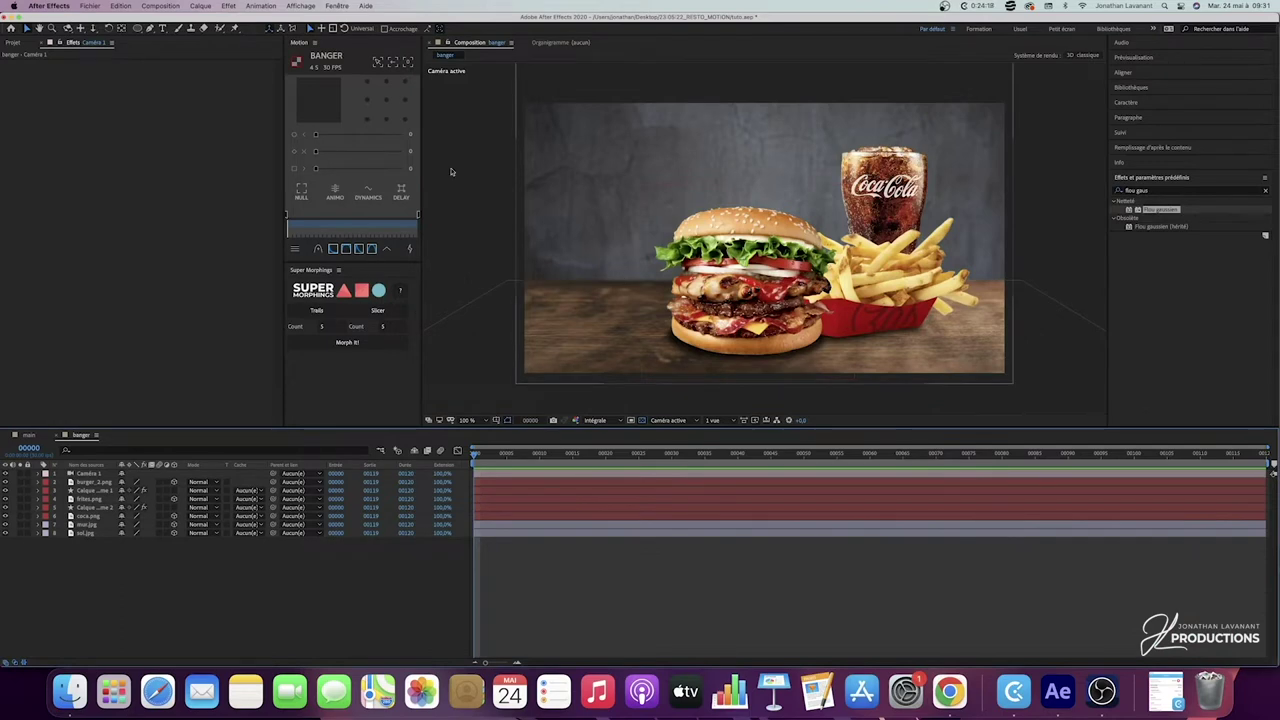
Step: Preview smoke.mov in the 01_IMAGE folder and import it into the project
{"action": "left_click", "coordinate": [17, 43]}
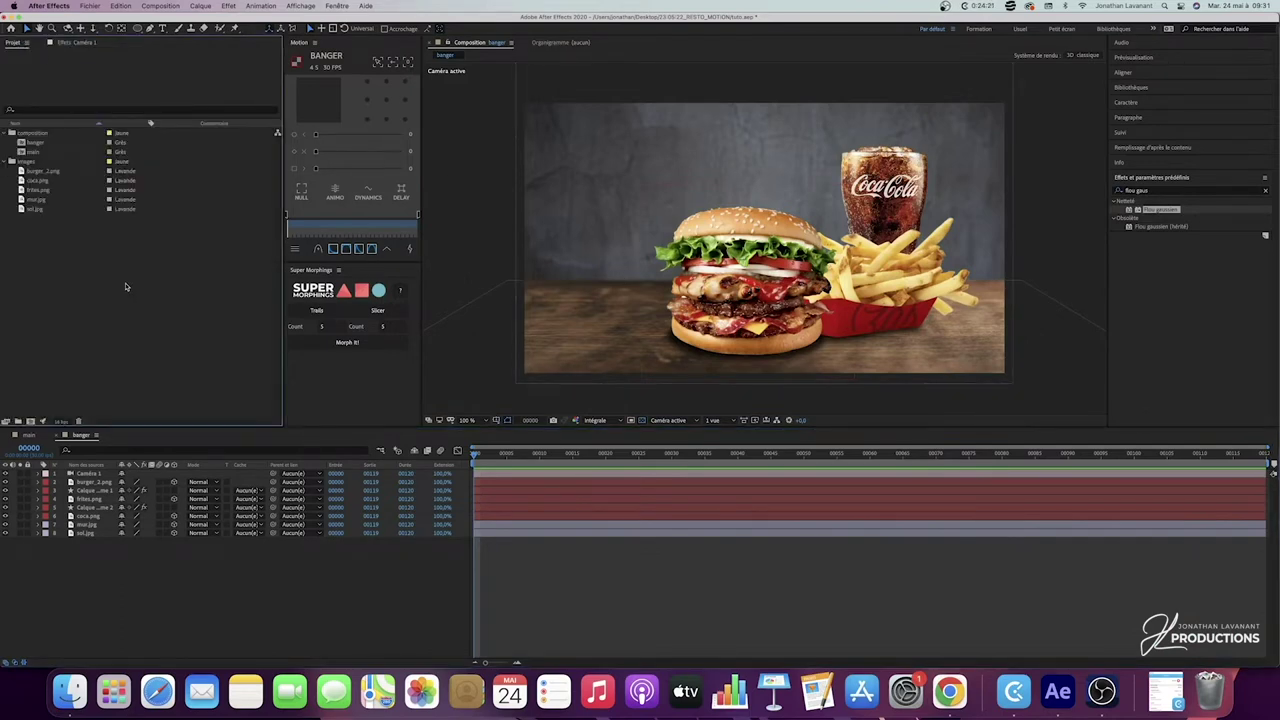
{"action": "double_click", "coordinate": [126, 287]}
{"action": "left_click", "coordinate": [436, 171]}
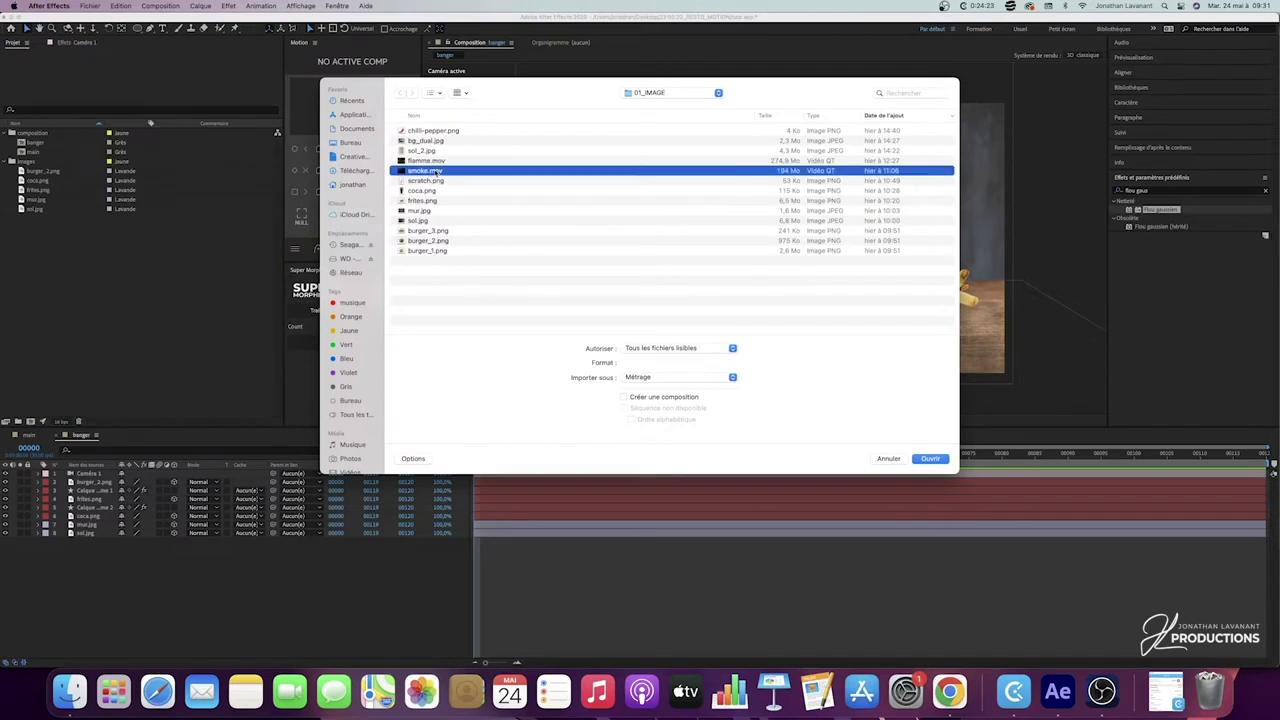
{"action": "key", "text": "space"}
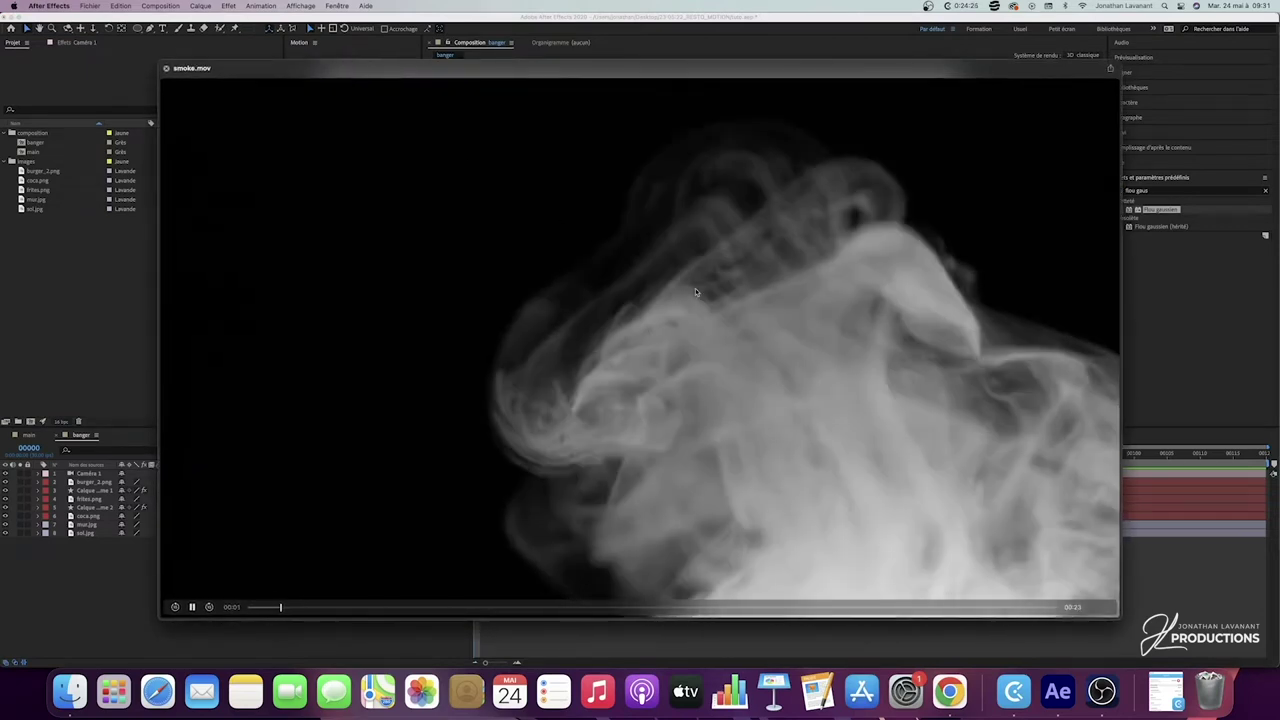
{"action": "key", "text": "space"}
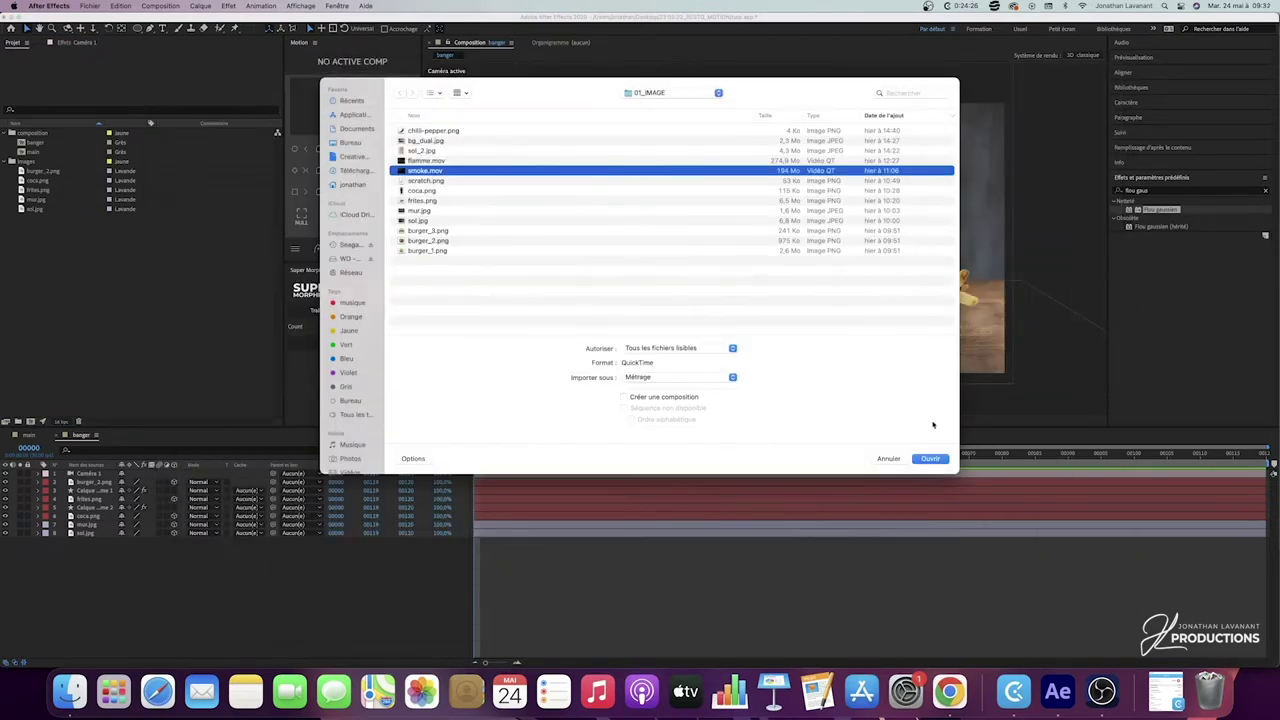
{"action": "left_click", "coordinate": [930, 458]}
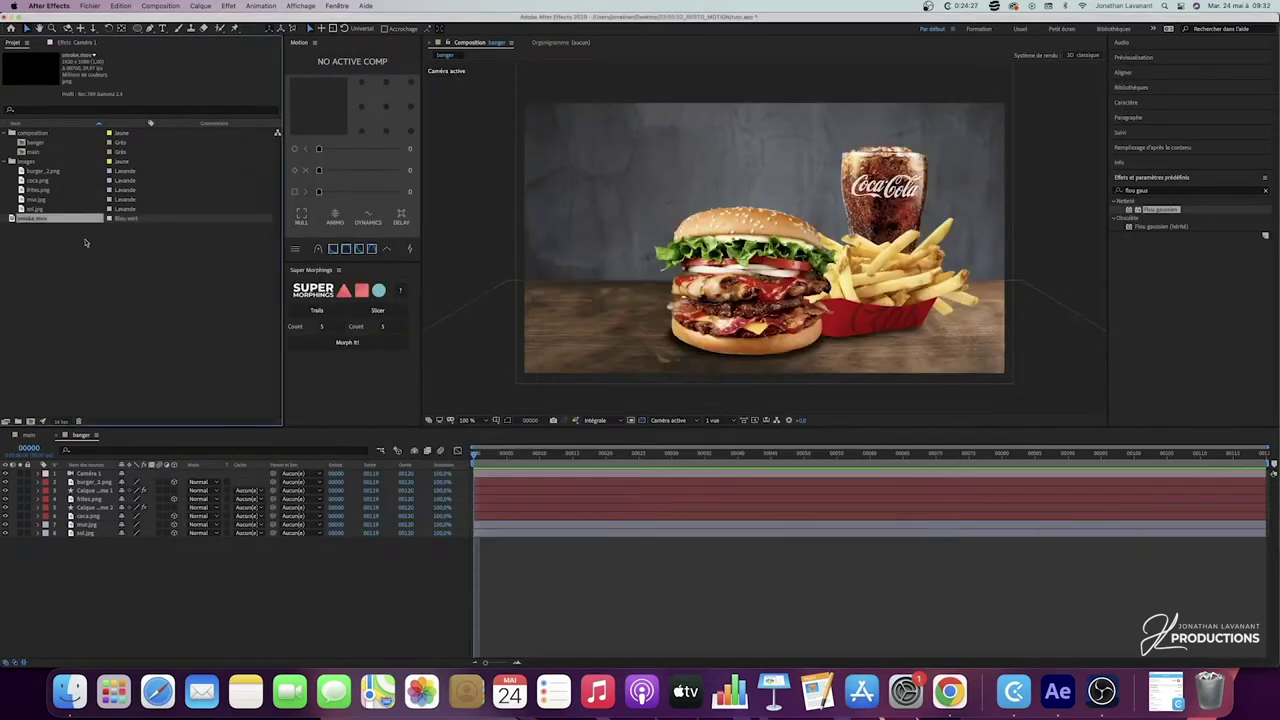
Step: Place smoke.mov directly above mur.jpg in the banger composition as a 3D layer and push it back in depth to the wall
{"action": "left_click_drag", "start_coordinate": [31, 220], "coordinate": [102, 528]}
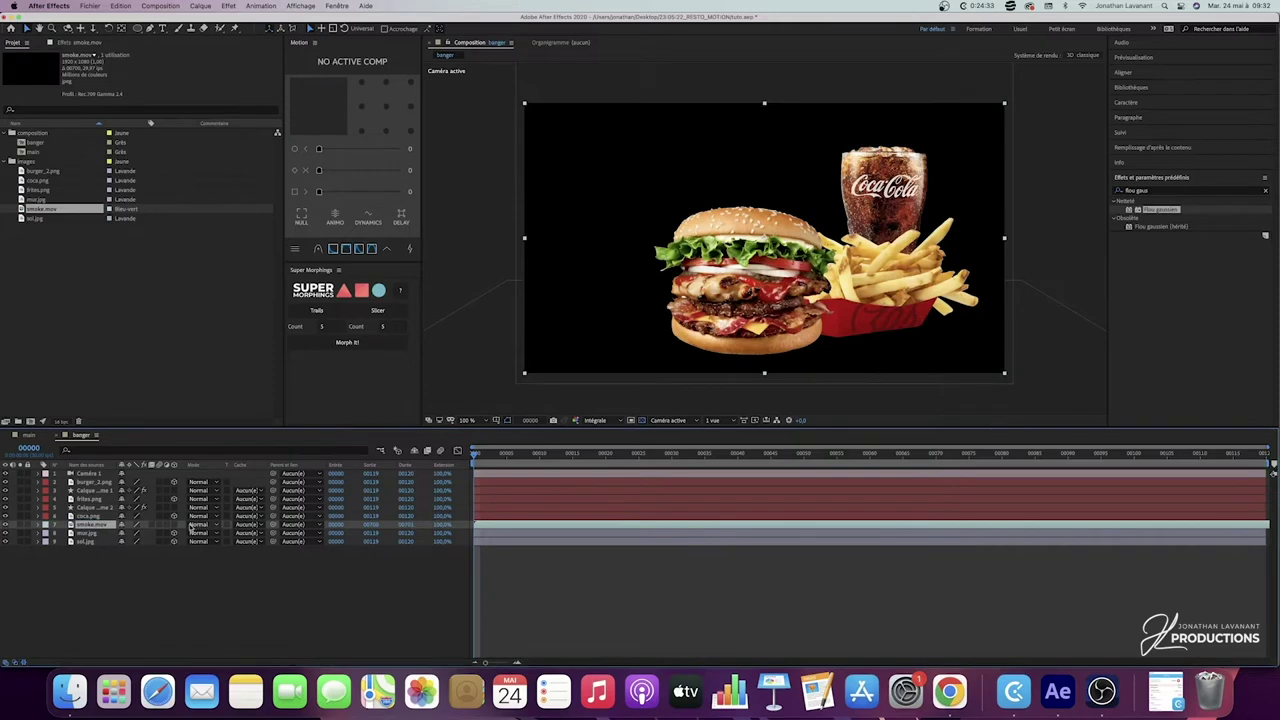
{"action": "left_click", "coordinate": [697, 421]}
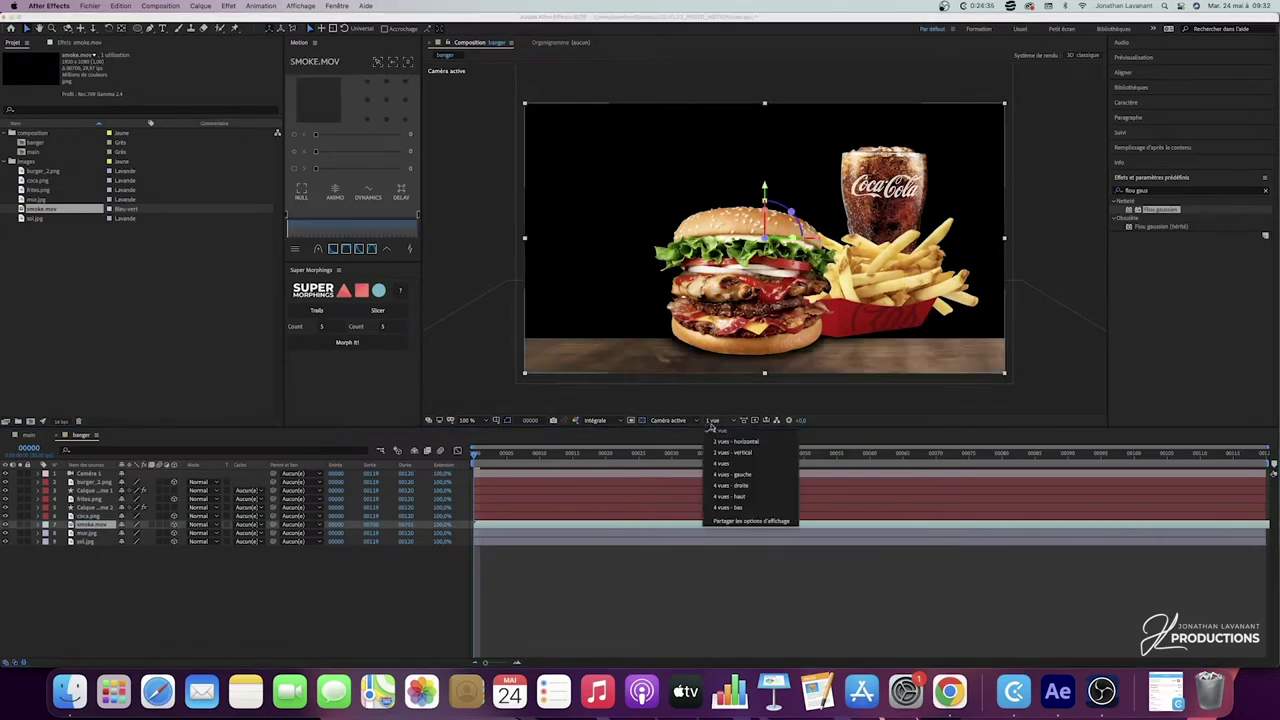
{"action": "left_click", "coordinate": [725, 446]}
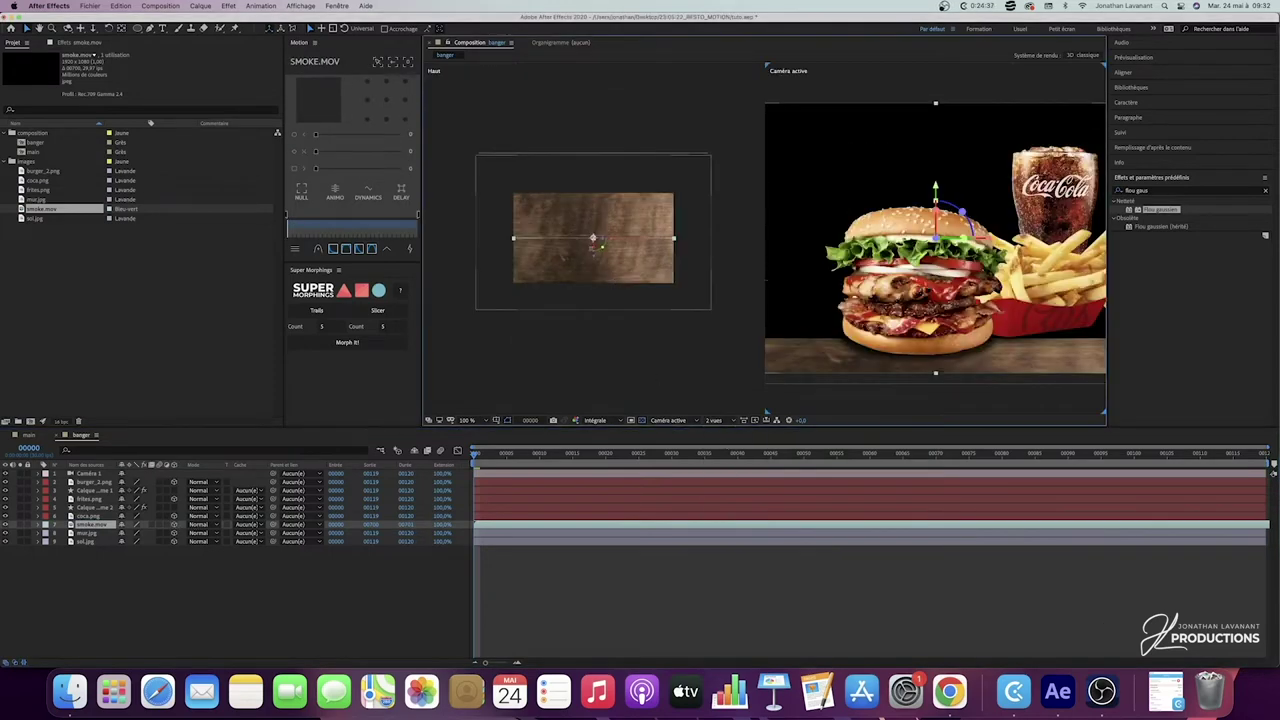
{"action": "left_click_drag", "start_coordinate": [593, 240], "coordinate": [594, 175]}
{"action": "left_click", "coordinate": [714, 420]}
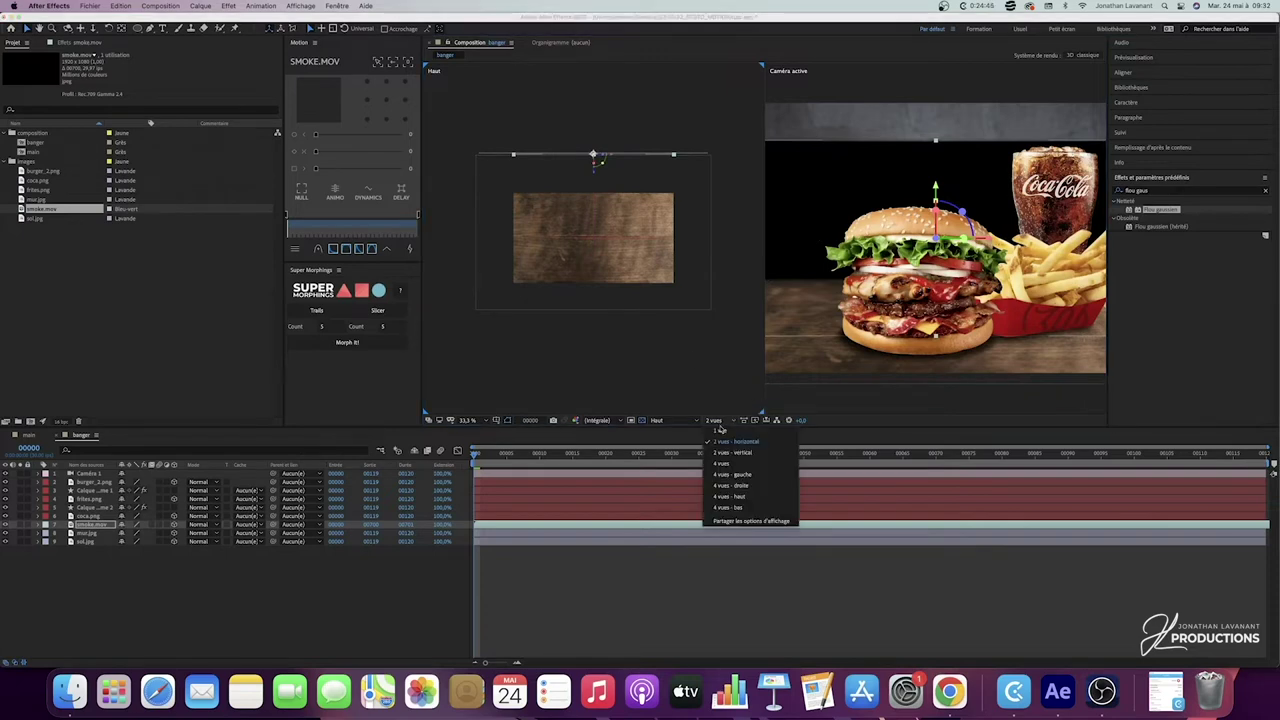
{"action": "left_click", "coordinate": [728, 431]}
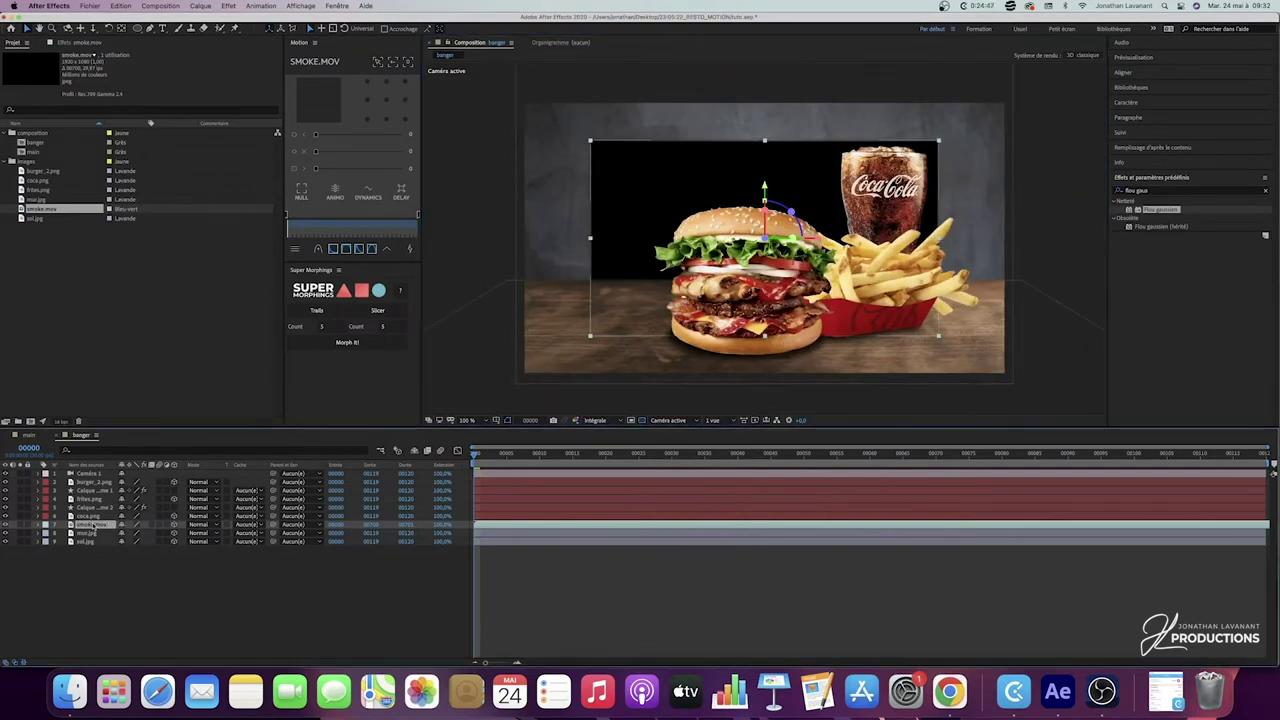
Step: Scale the smoke.mov layer to 149 % and move the playhead to frame 29
{"action": "key", "text": "s"}
{"action": "left_click_drag", "start_coordinate": [166, 533], "coordinate": [186, 535]}
{"action": "left_click_drag", "start_coordinate": [480, 456], "coordinate": [664, 457]}
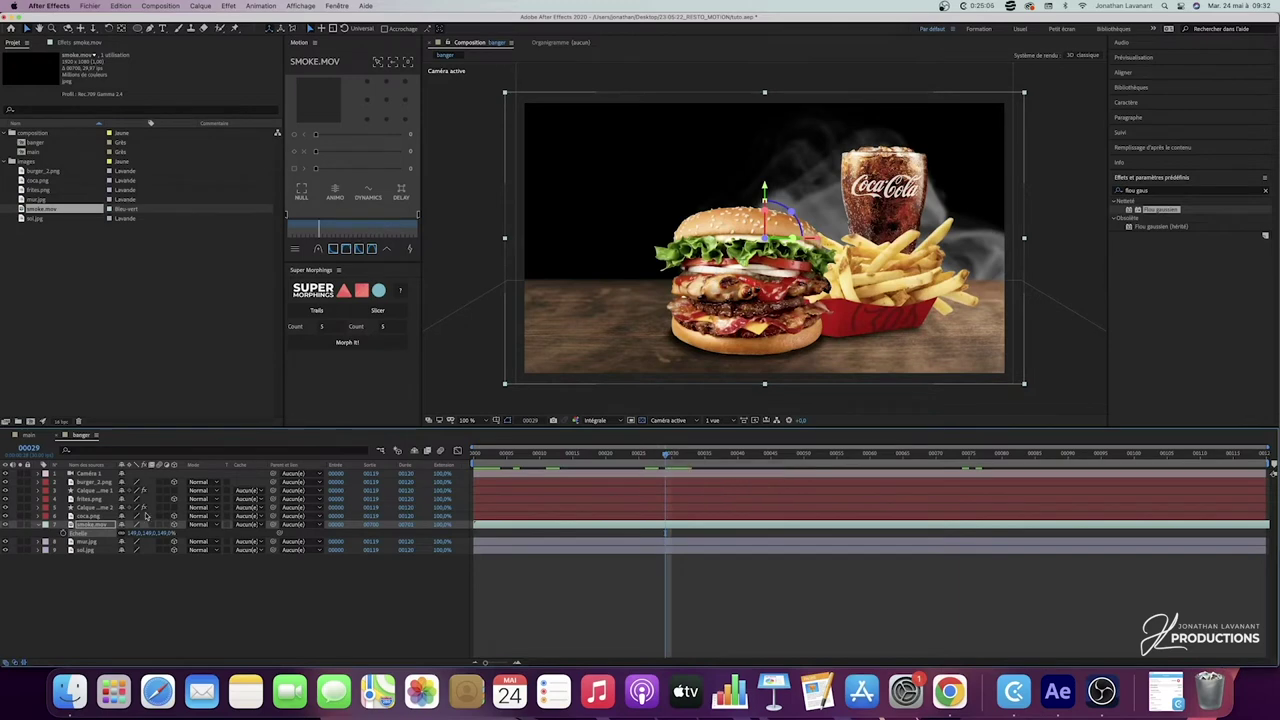
Step: Set the smoke.mov layer's blending mode to Écran, move the smoke higher on the wall and preview the animation
{"action": "left_click", "coordinate": [203, 525]}
{"action": "left_click", "coordinate": [237, 345]}
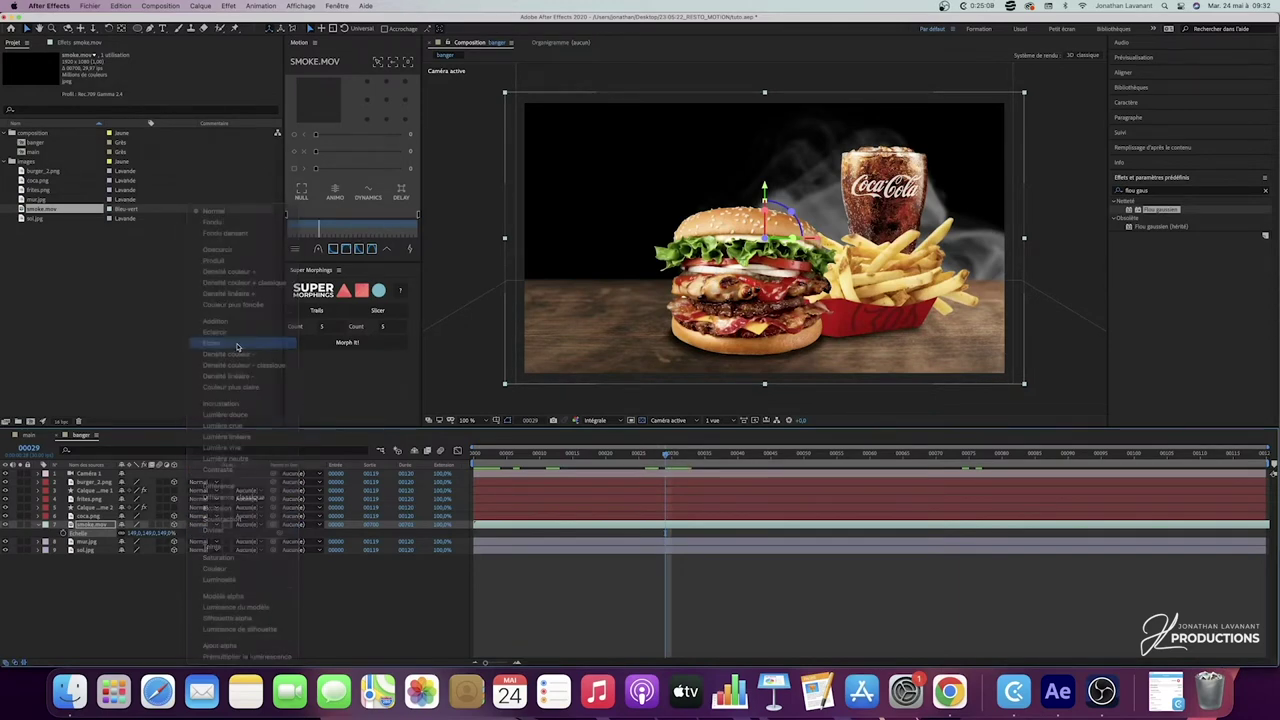
{"action": "key", "text": "space"}
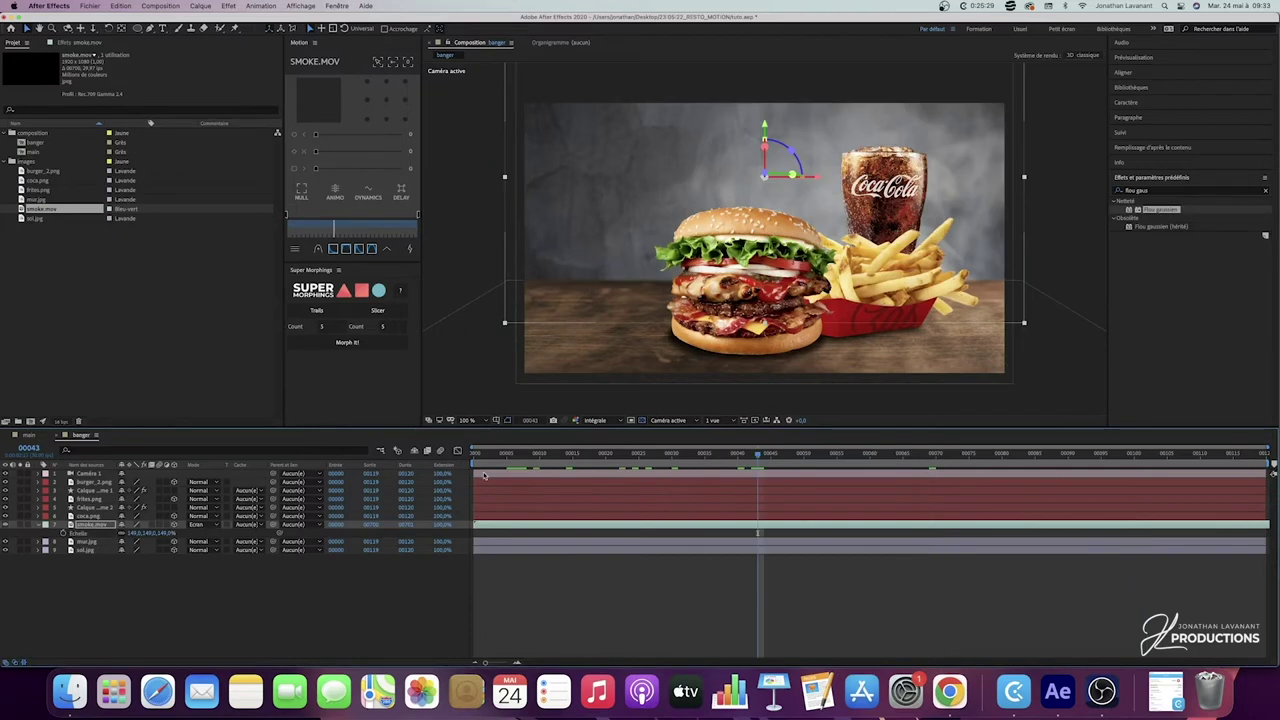
Step: Lower the opacity of the smoke.mov layer and collapse its properties
{"action": "key", "text": "t"}
{"action": "left_click", "coordinate": [126, 533]}
{"action": "left_click", "coordinate": [132, 611]}
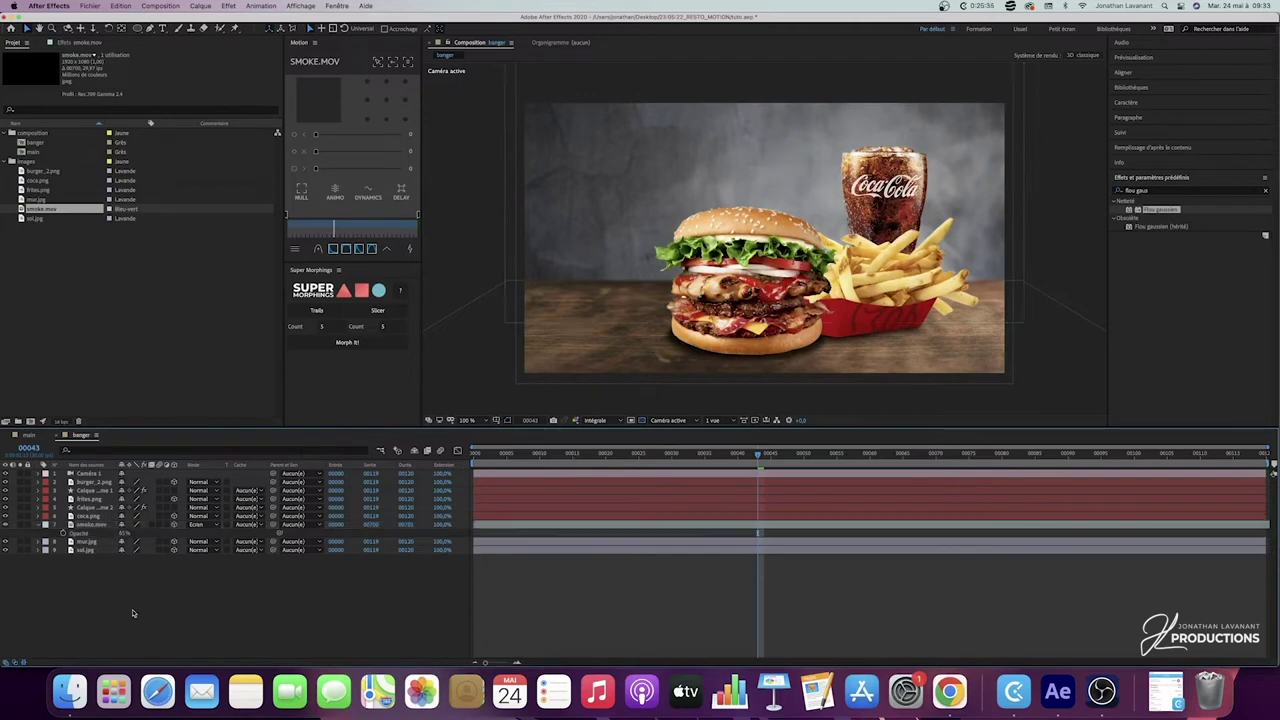
{"action": "left_click", "coordinate": [41, 525]}
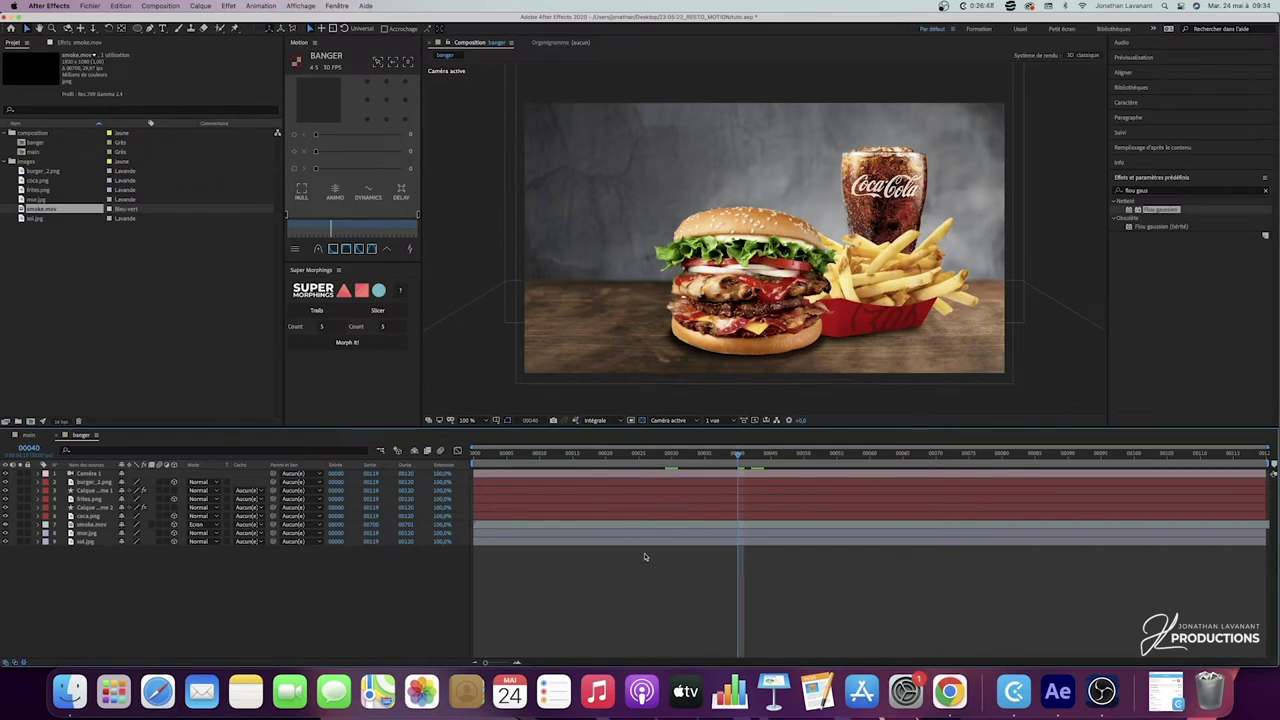
Step: Add a text layer reading 1 to the banger composition in the Bowlby One SC font, filled white
{"action": "right_click", "coordinate": [197, 592]}
{"action": "mouse_move", "coordinate": [230, 546]}
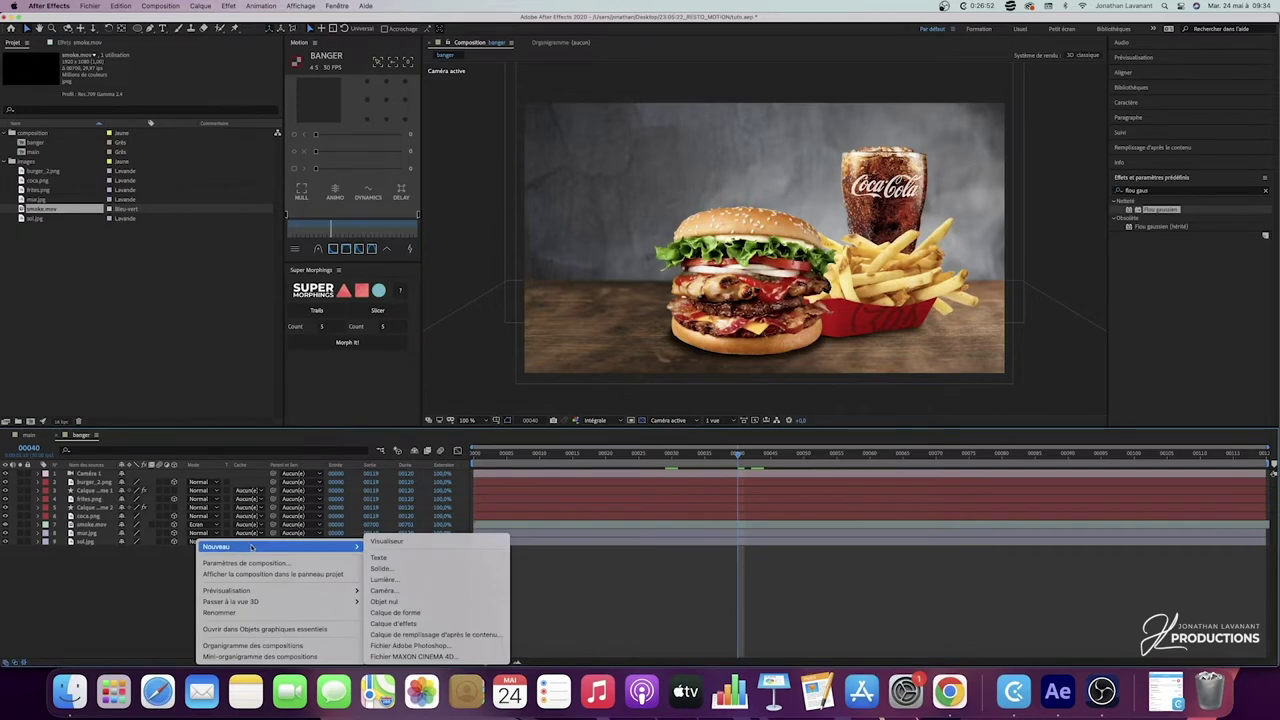
{"action": "left_click", "coordinate": [380, 557]}
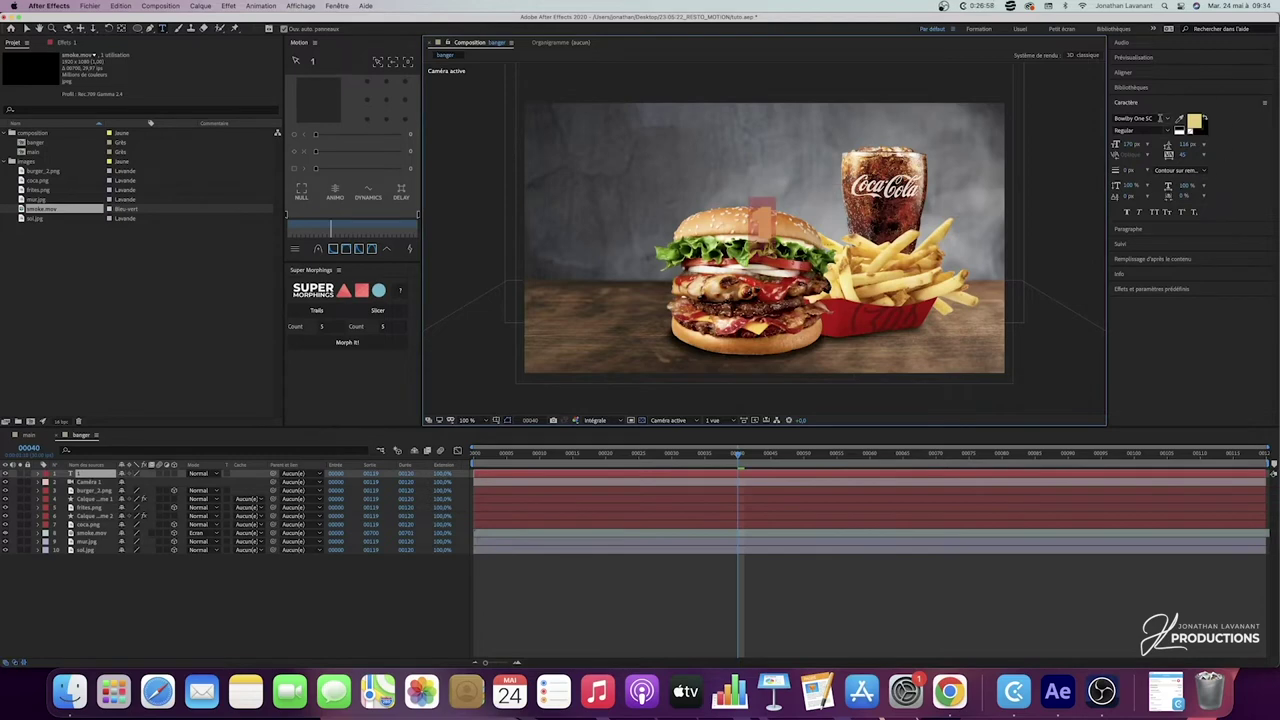
{"action": "left_click", "coordinate": [1166, 119]}
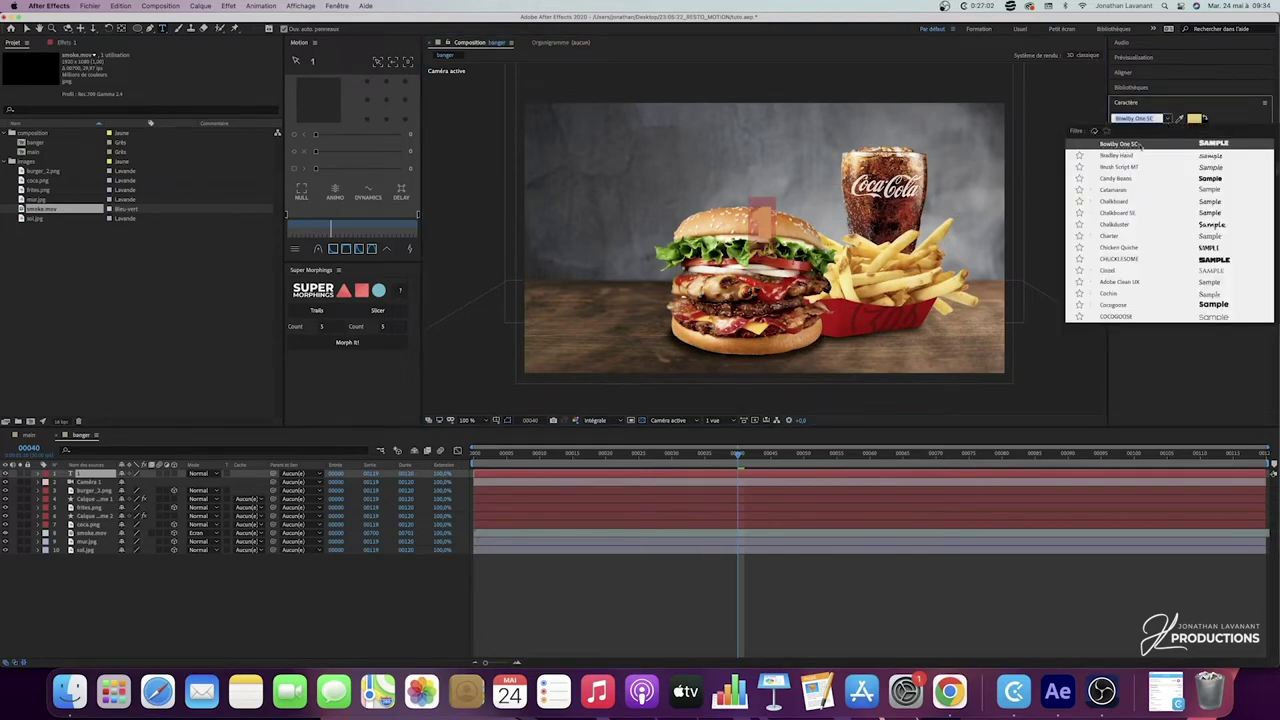
{"action": "left_click", "coordinate": [1237, 116]}
{"action": "left_click", "coordinate": [1195, 120]}
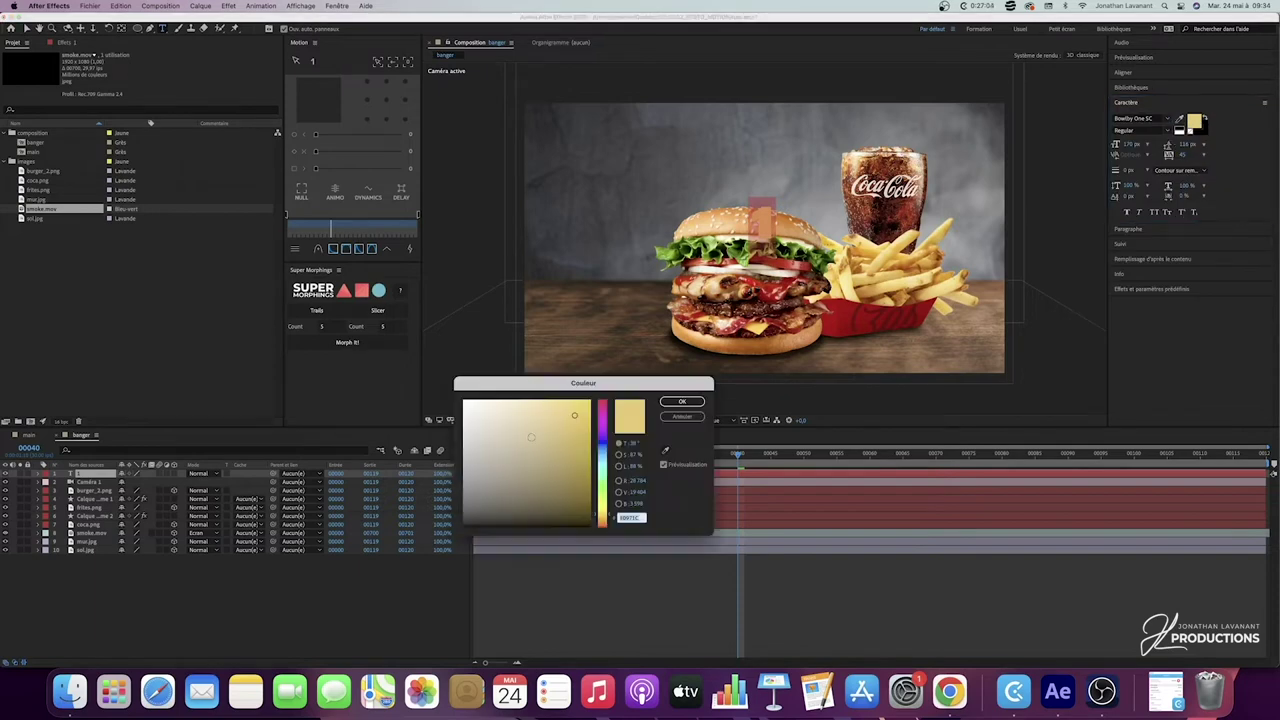
{"action": "type", "text": "FFFFFF"}
{"action": "left_click", "coordinate": [680, 404]}
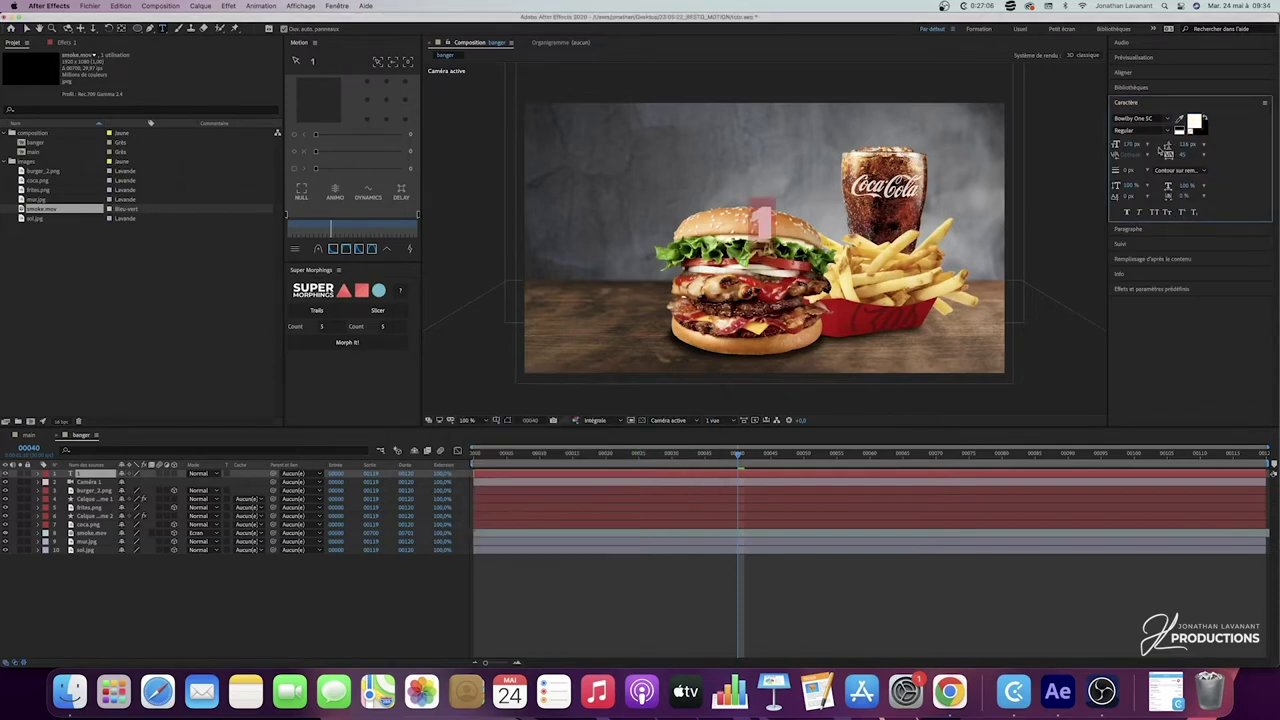
Step: Set the font size of the text 1 to 300 px
{"action": "left_click_drag", "start_coordinate": [1127, 146], "coordinate": [1165, 146]}
{"action": "left_click", "coordinate": [1131, 146]}
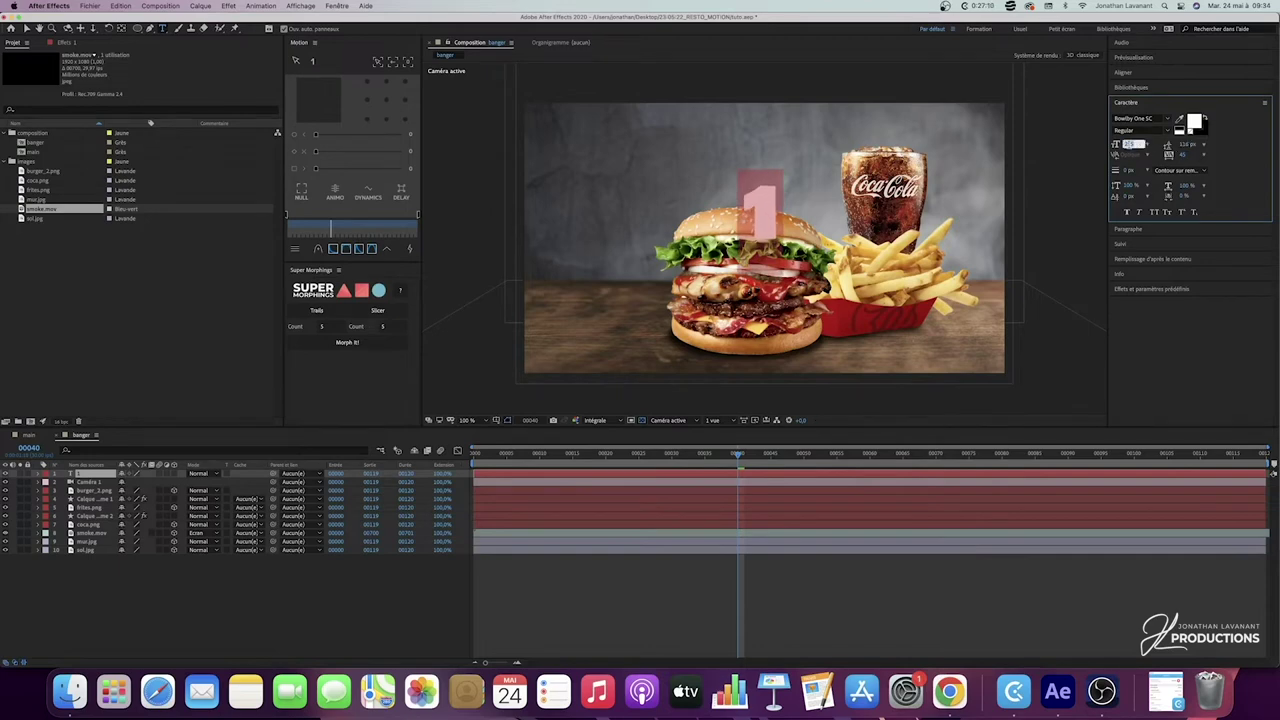
{"action": "type", "text": "300"}
{"action": "key", "text": "Return"}
Step: Centre the anchor point of the text 1 and move it to the upper-left corner of the frame
{"action": "left_click", "coordinate": [27, 29]}
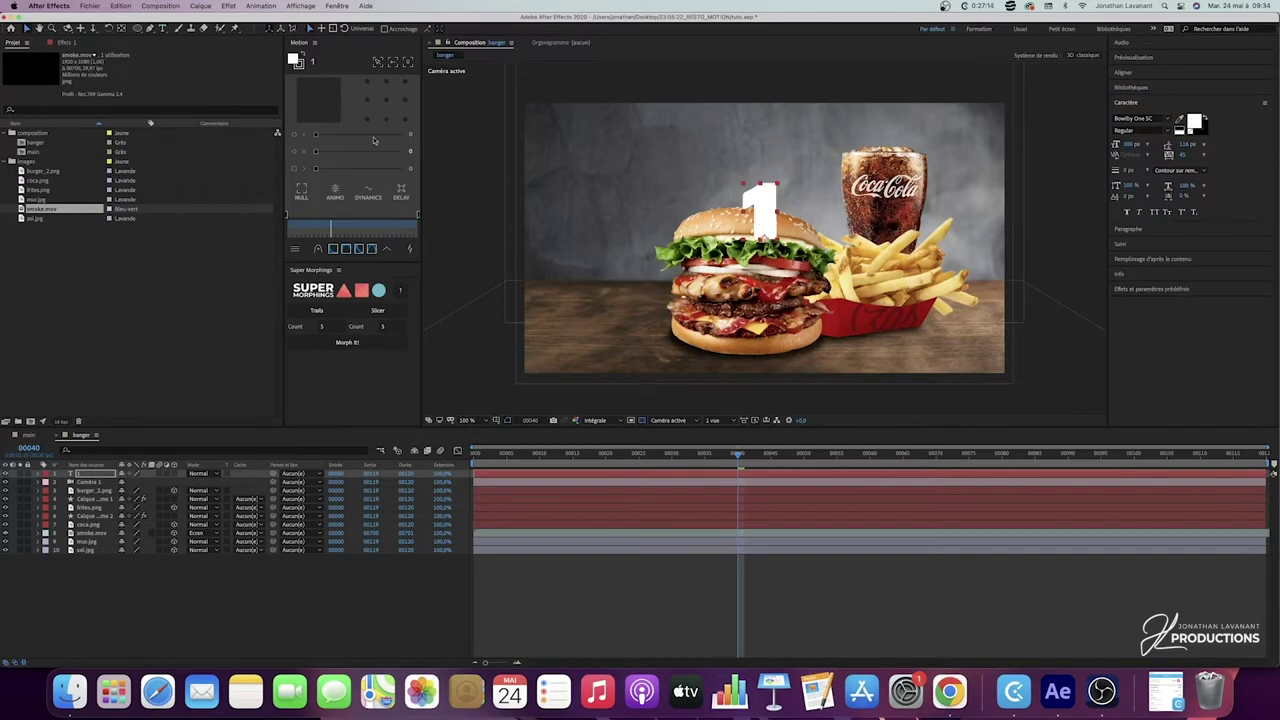
{"action": "left_click", "coordinate": [392, 101]}
{"action": "left_click_drag", "start_coordinate": [762, 210], "coordinate": [565, 147]}
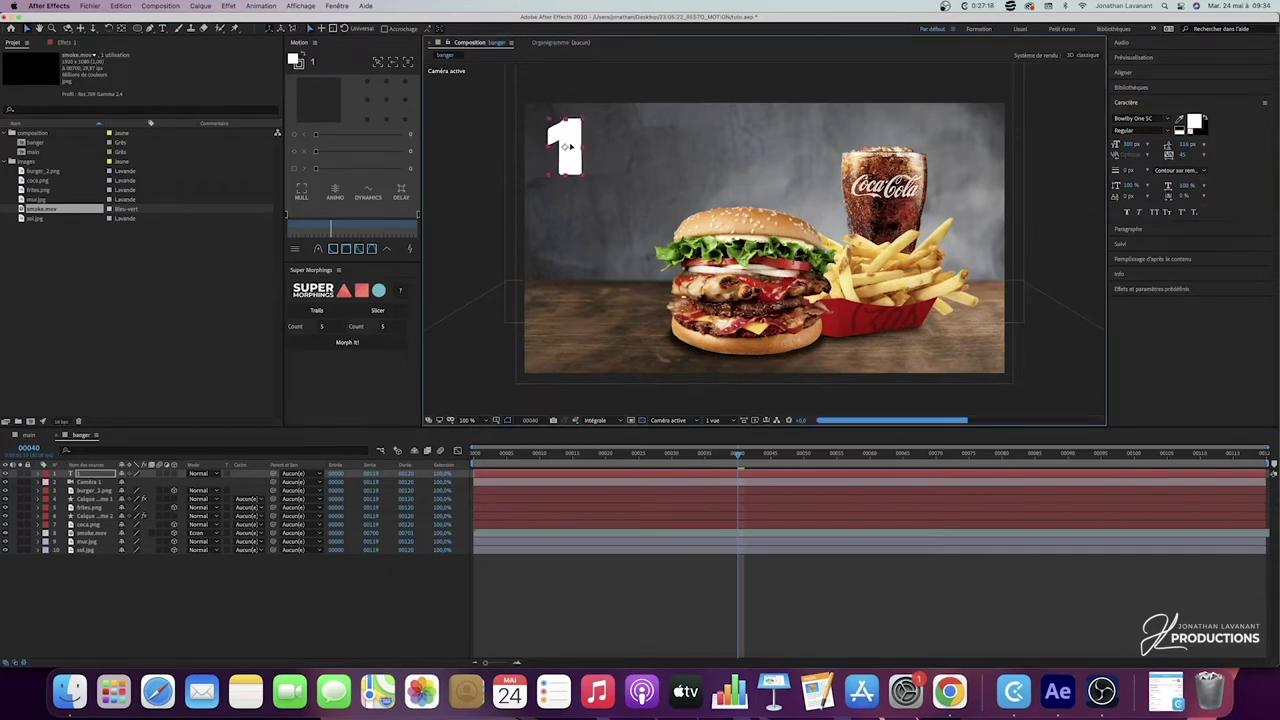
Step: Find the Ombre portée effect and apply it to the text layer 1
{"action": "left_click", "coordinate": [1171, 288]}
{"action": "left_click", "coordinate": [1166, 192]}
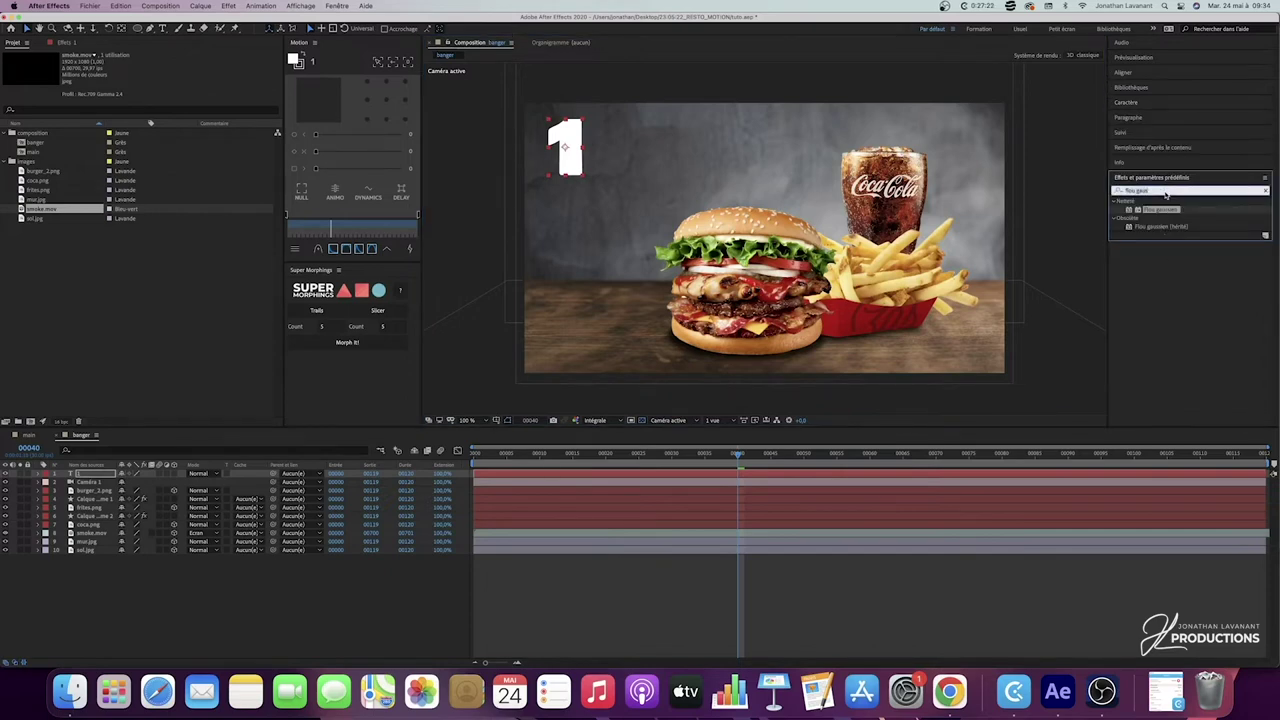
{"action": "type", "text": "ombre port"}
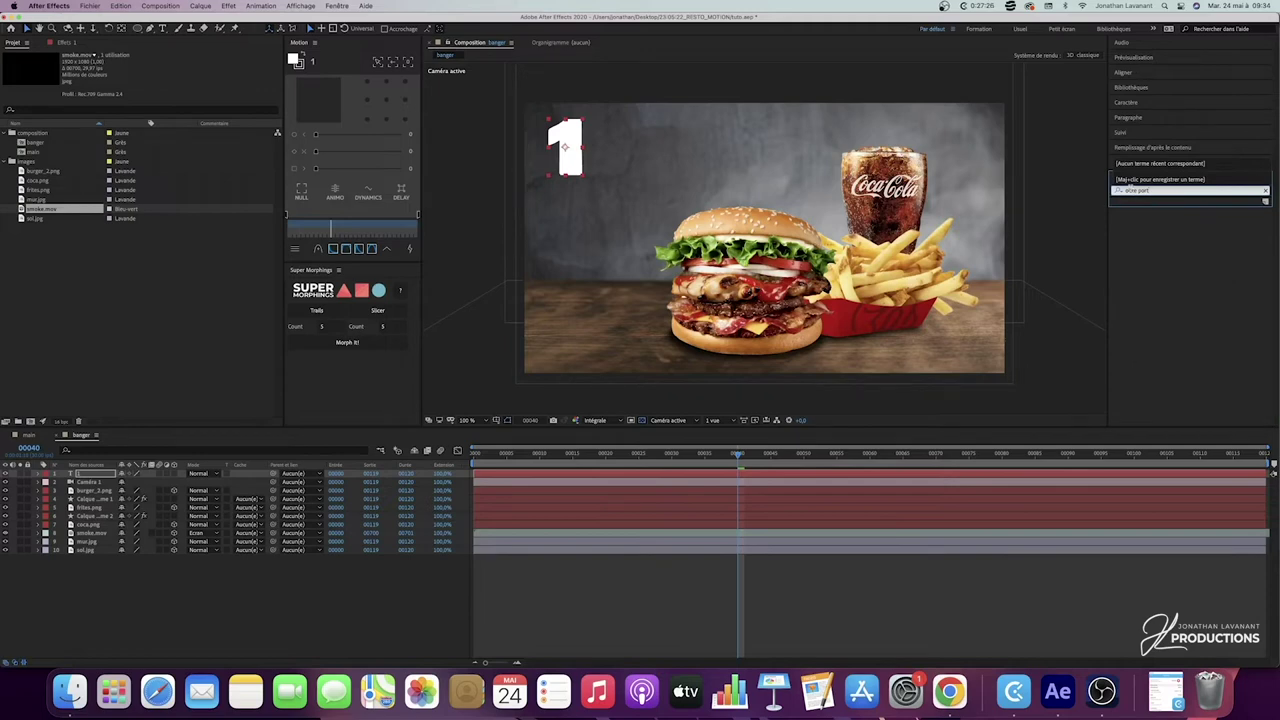
{"action": "left_click", "coordinate": [1130, 188]}
{"action": "type", "text": "m"}
{"action": "left_click_drag", "start_coordinate": [1159, 210], "coordinate": [96, 474]}
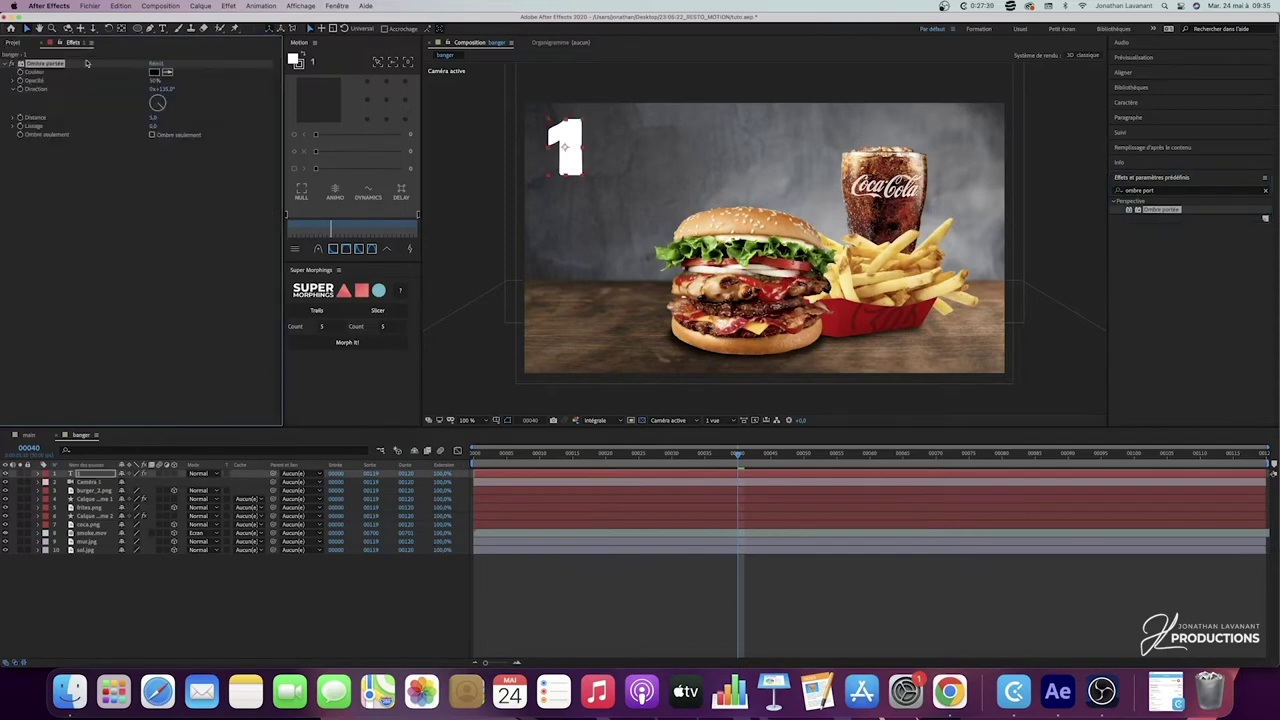
Step: Increase the distance of the text's Ombre portée effect and set its Lissage to 10
{"action": "left_click_drag", "start_coordinate": [155, 117], "coordinate": [157, 117]}
{"action": "left_click", "coordinate": [155, 125]}
{"action": "type", "text": "10"}
{"action": "key", "text": "Return"}
{"action": "left_click", "coordinate": [307, 604]}
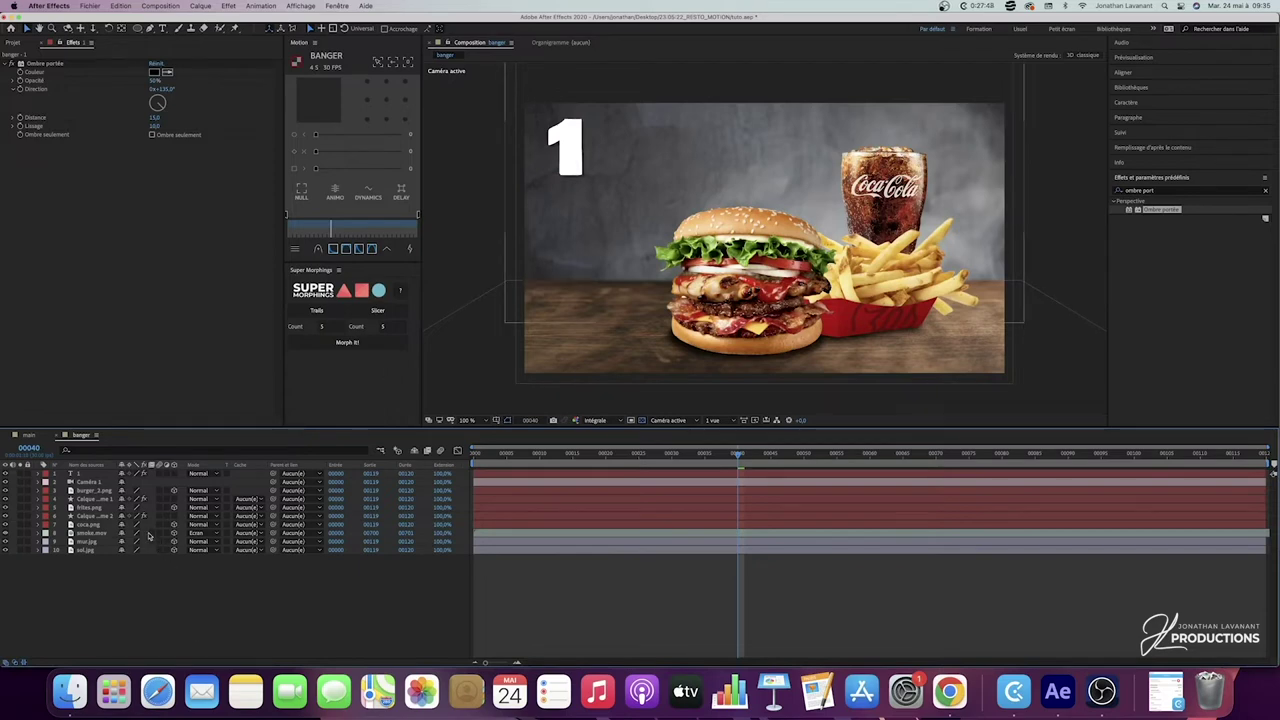
Step: Duplicate the text layer 1 and change the copy's text to MENU
{"action": "left_click", "coordinate": [86, 474]}
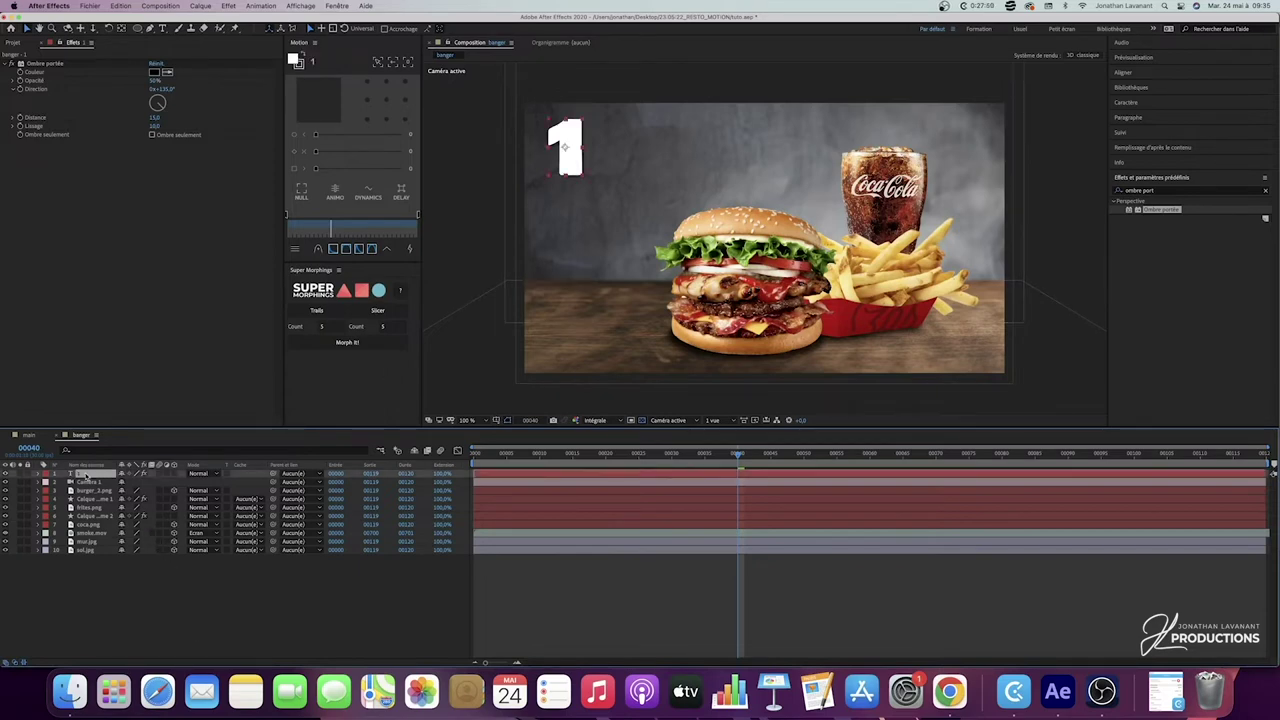
{"action": "key", "text": "super+d"}
{"action": "double_click", "coordinate": [84, 474]}
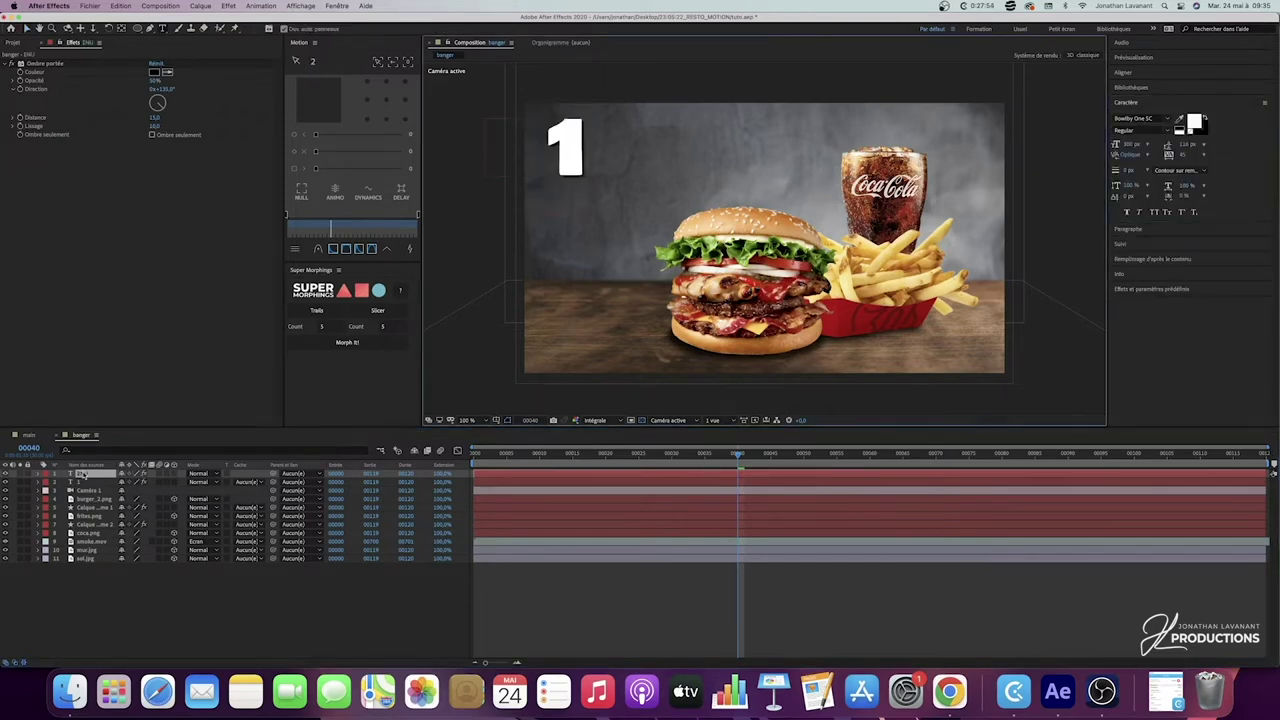
{"action": "type", "text": "MENU"}
{"action": "left_click", "coordinate": [143, 586]}
{"action": "double_click", "coordinate": [96, 475]}
{"action": "key", "text": "Escape"}
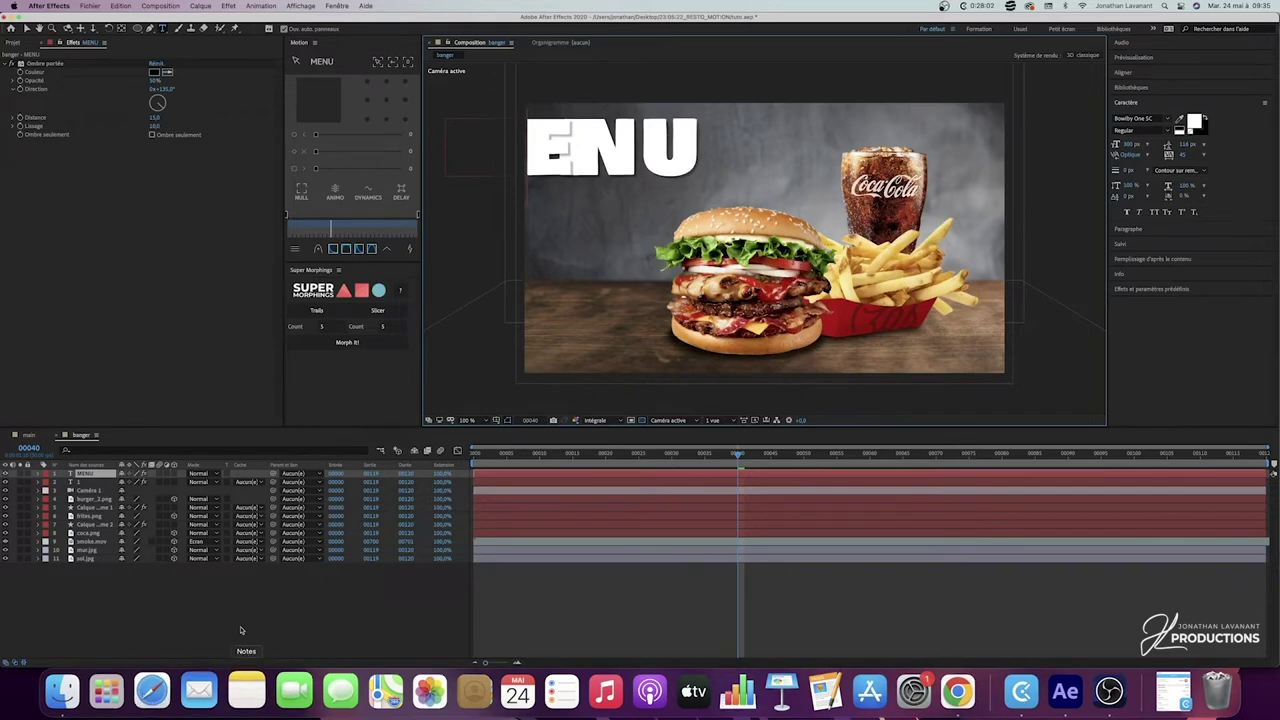
Step: Move the MENU text beside the number 1 at the top of the frame
{"action": "left_click", "coordinate": [486, 269]}
{"action": "key", "text": "v"}
{"action": "left_click_drag", "start_coordinate": [530, 137], "coordinate": [696, 134]}
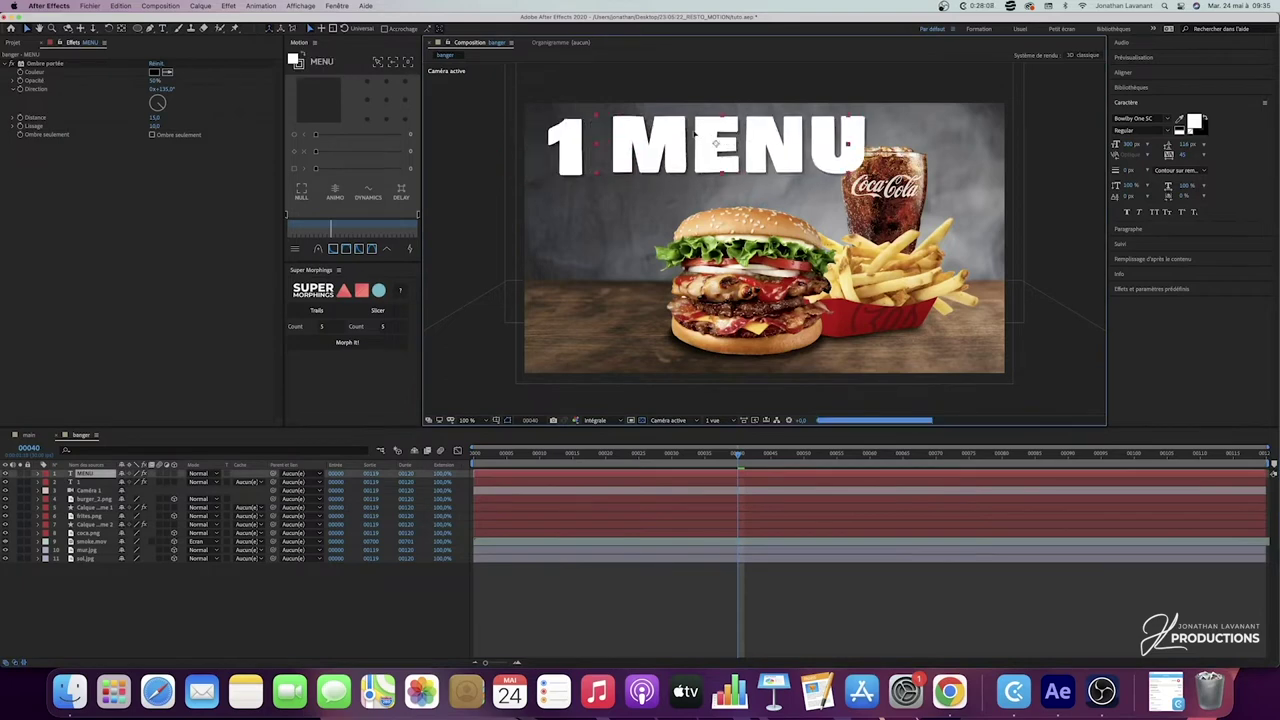
Step: Set the font size of the MENU text to 120 px
{"action": "double_click", "coordinate": [832, 130]}
{"action": "left_click_drag", "start_coordinate": [1128, 144], "coordinate": [1045, 151]}
{"action": "left_click", "coordinate": [1129, 146]}
{"action": "type", "text": "12"}
{"action": "key", "text": "Return"}
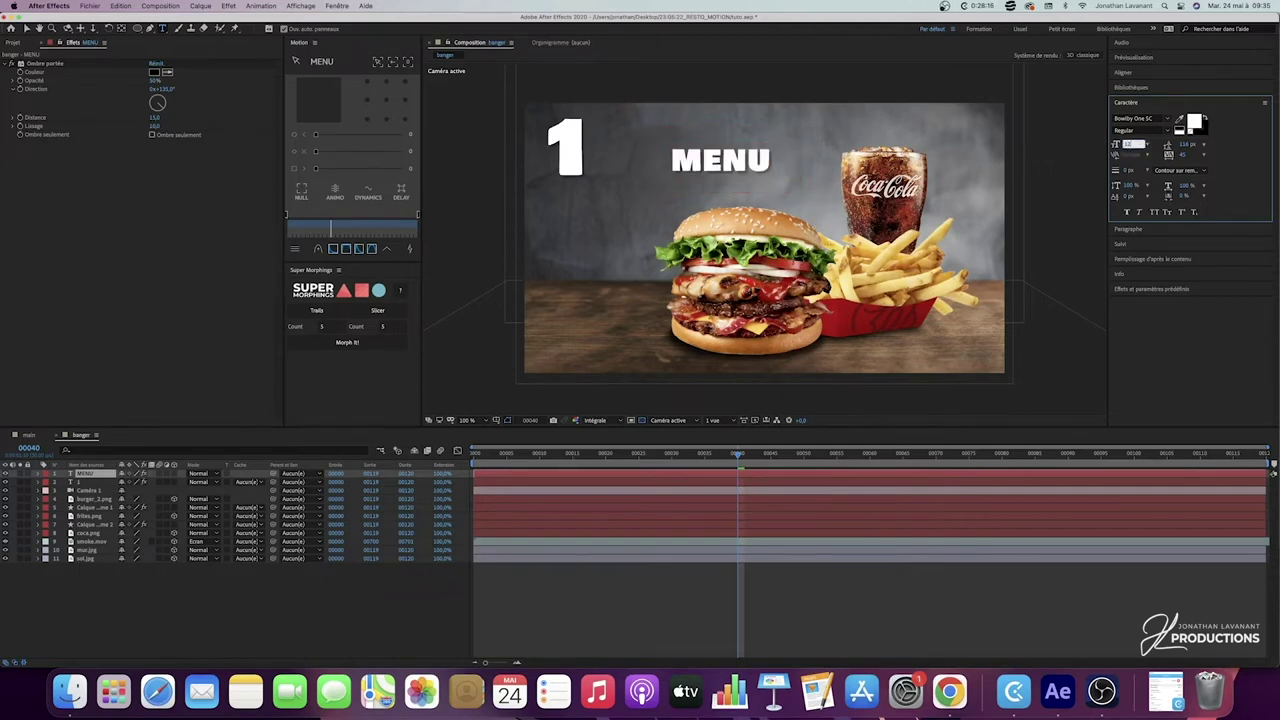
{"action": "left_click", "coordinate": [1128, 146]}
{"action": "type", "text": "120"}
{"action": "key", "text": "Return"}
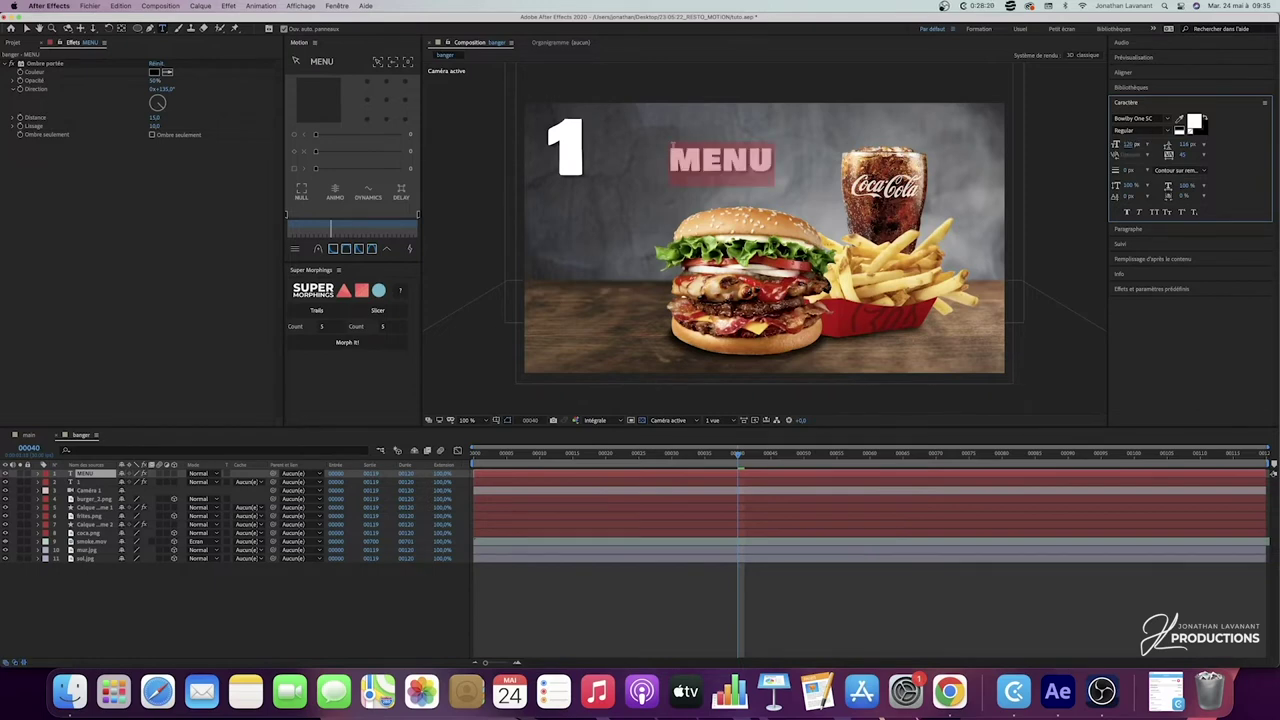
Step: Duplicate the MENU text layer and change the copy's text to BANGER
{"action": "left_click", "coordinate": [107, 476]}
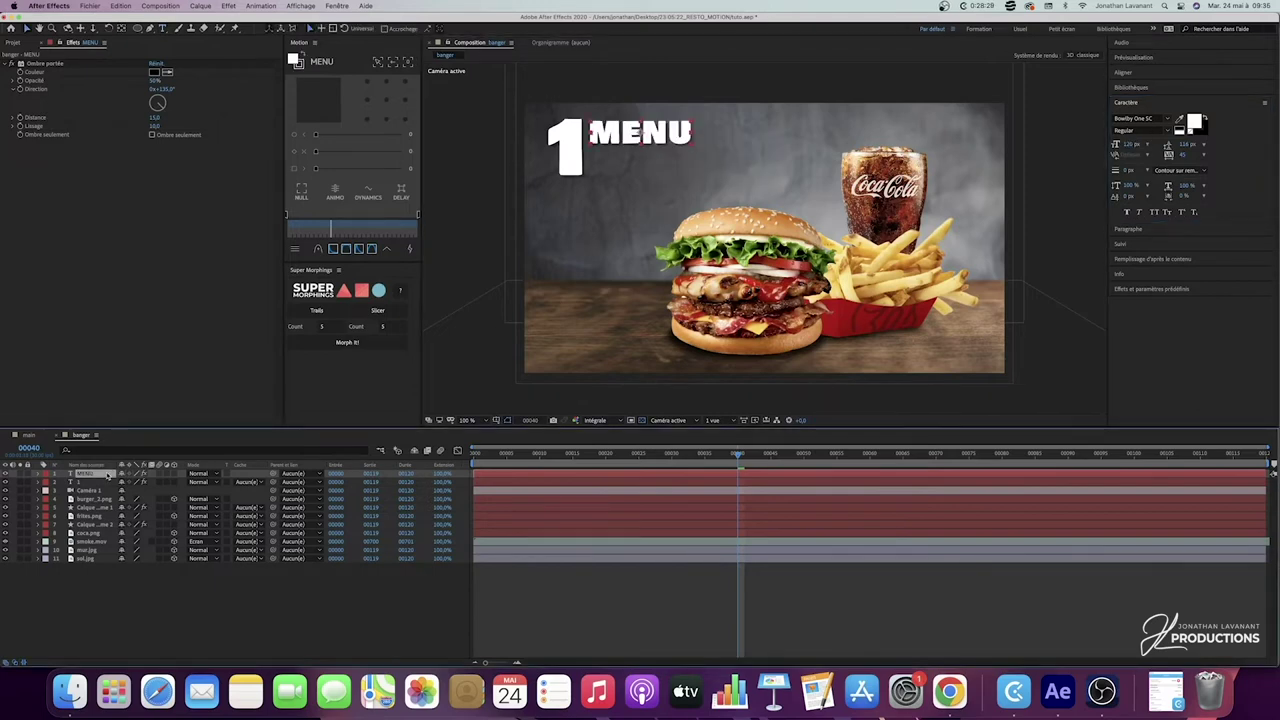
{"action": "key", "text": "super+d"}
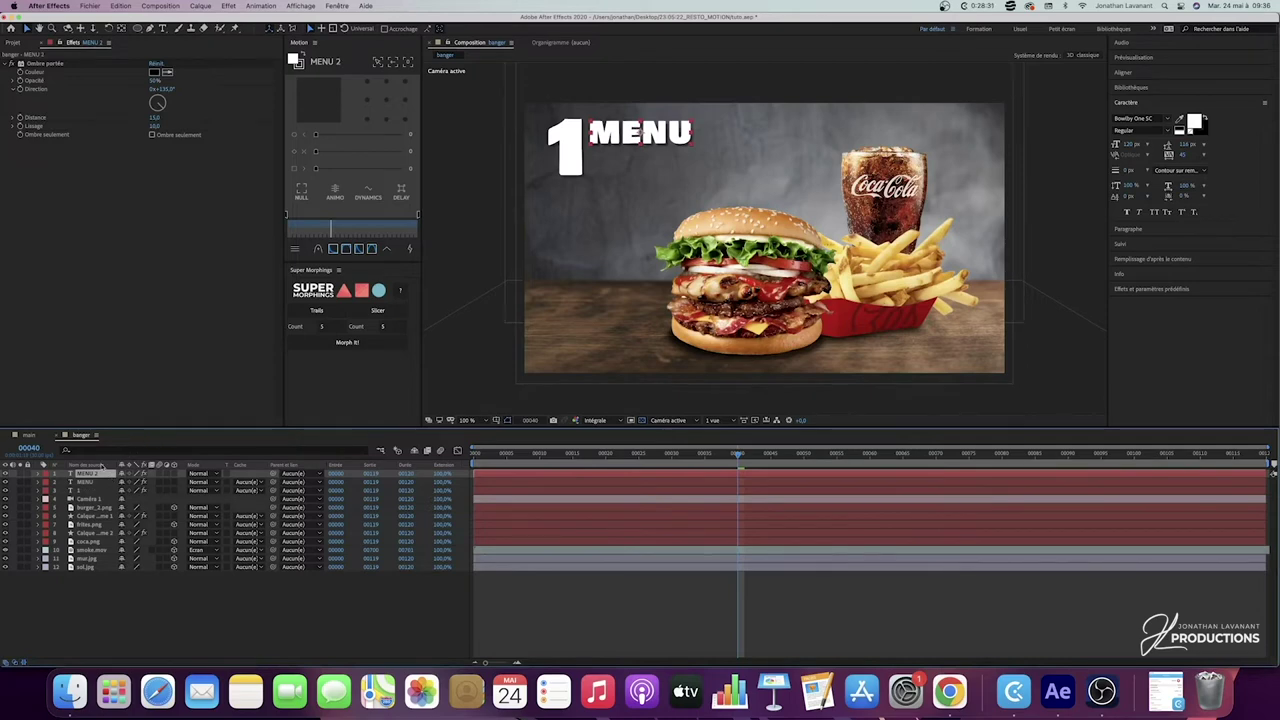
{"action": "double_click", "coordinate": [95, 475]}
{"action": "type", "text": "BANGER"}
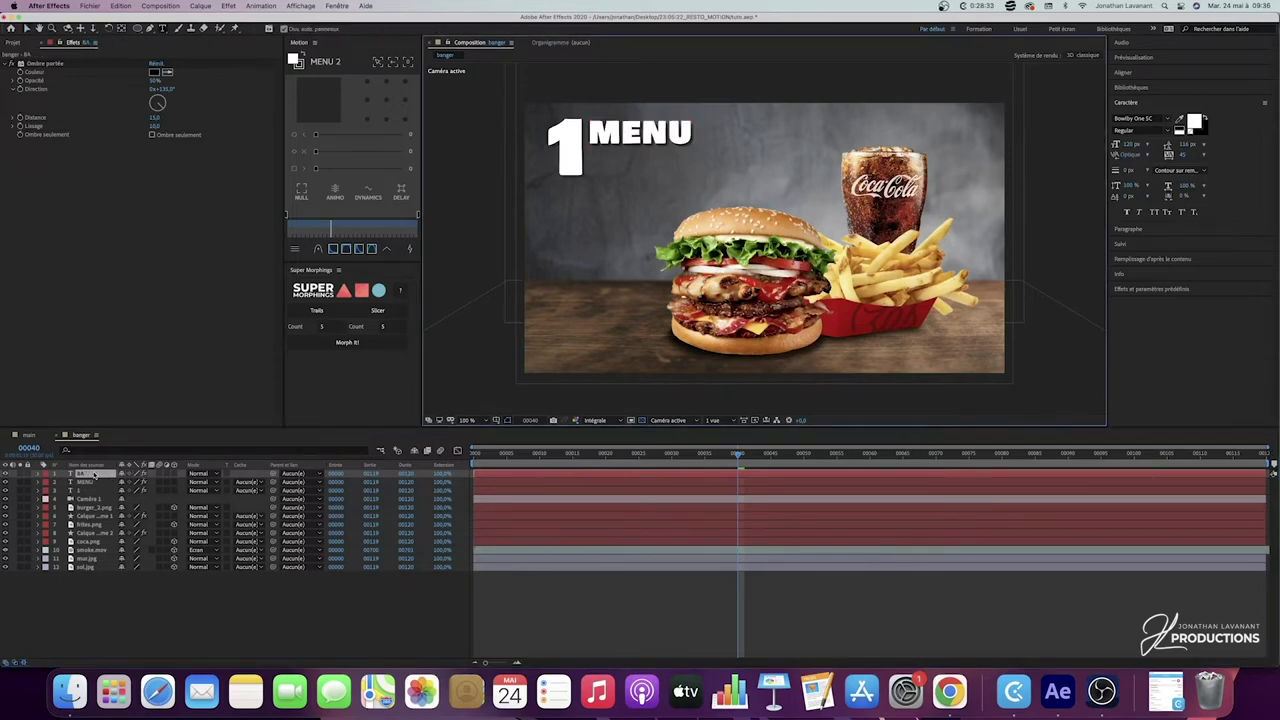
{"action": "left_click", "coordinate": [176, 595]}
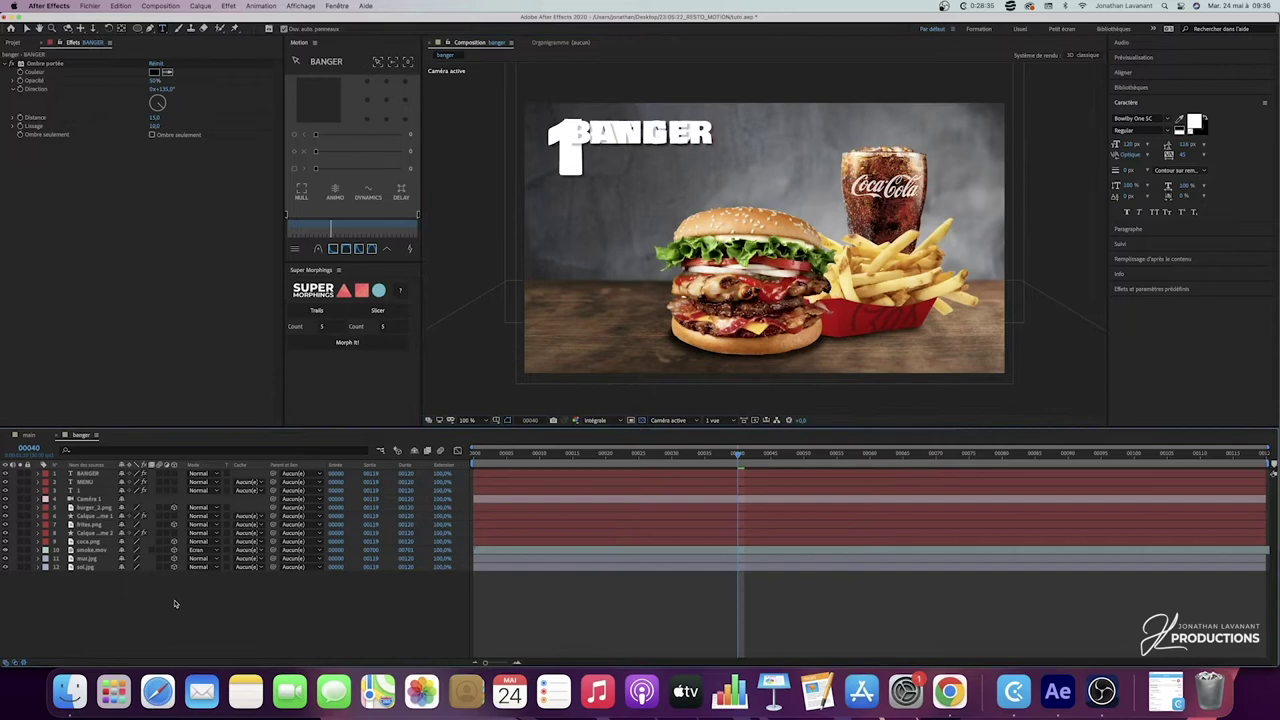
Step: Set the BANGER text's font size to 175 px and place it directly beneath MENU, beside the number 1
{"action": "double_click", "coordinate": [98, 475]}
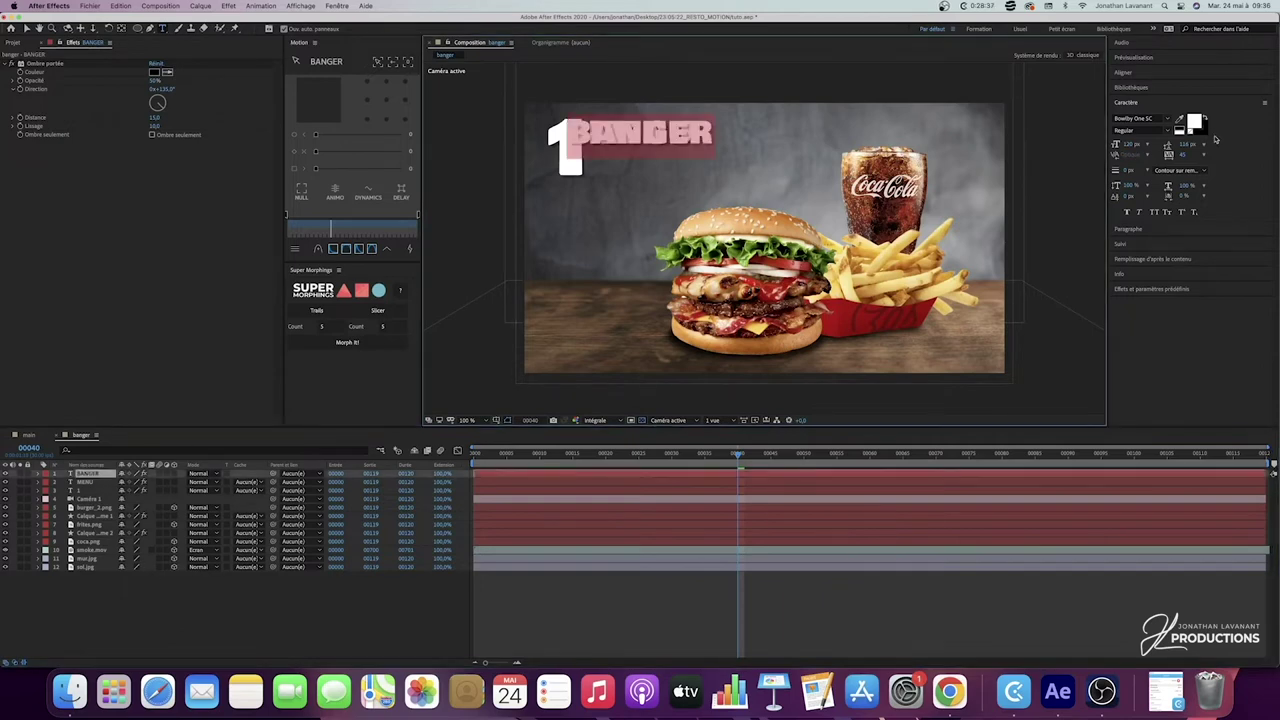
{"action": "left_click", "coordinate": [1130, 145]}
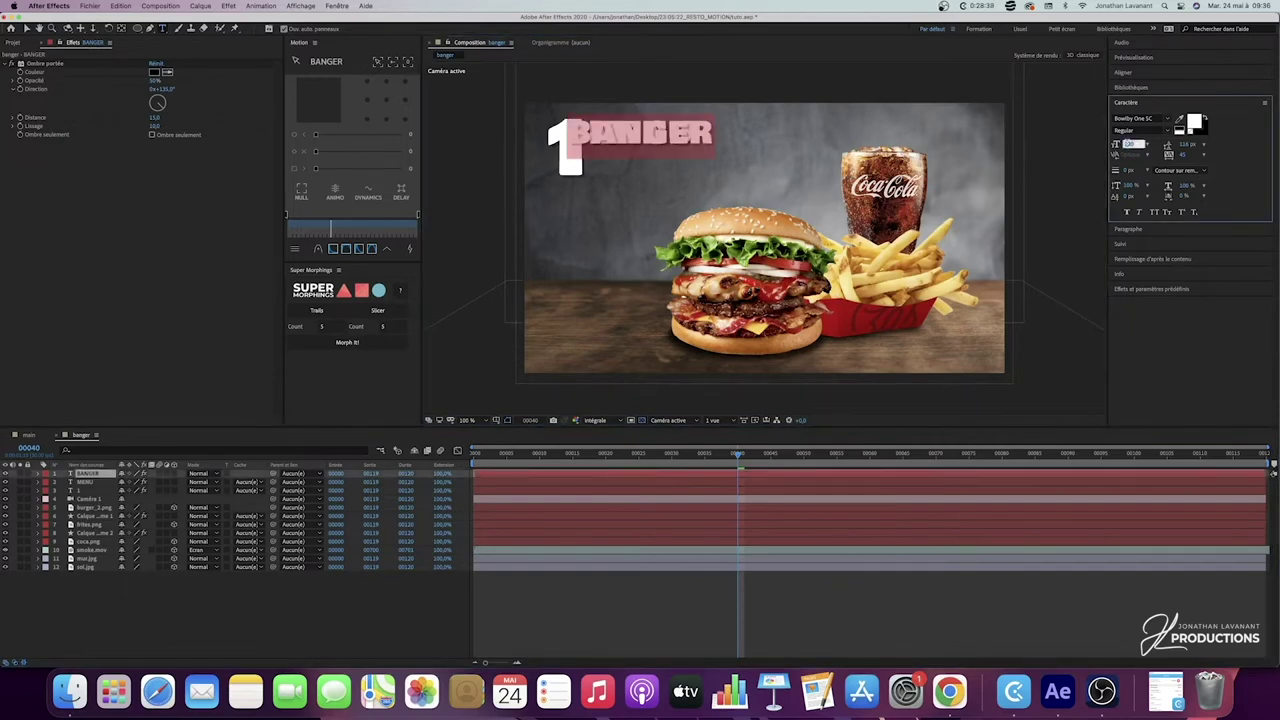
{"action": "type", "text": "175"}
{"action": "key", "text": "Return"}
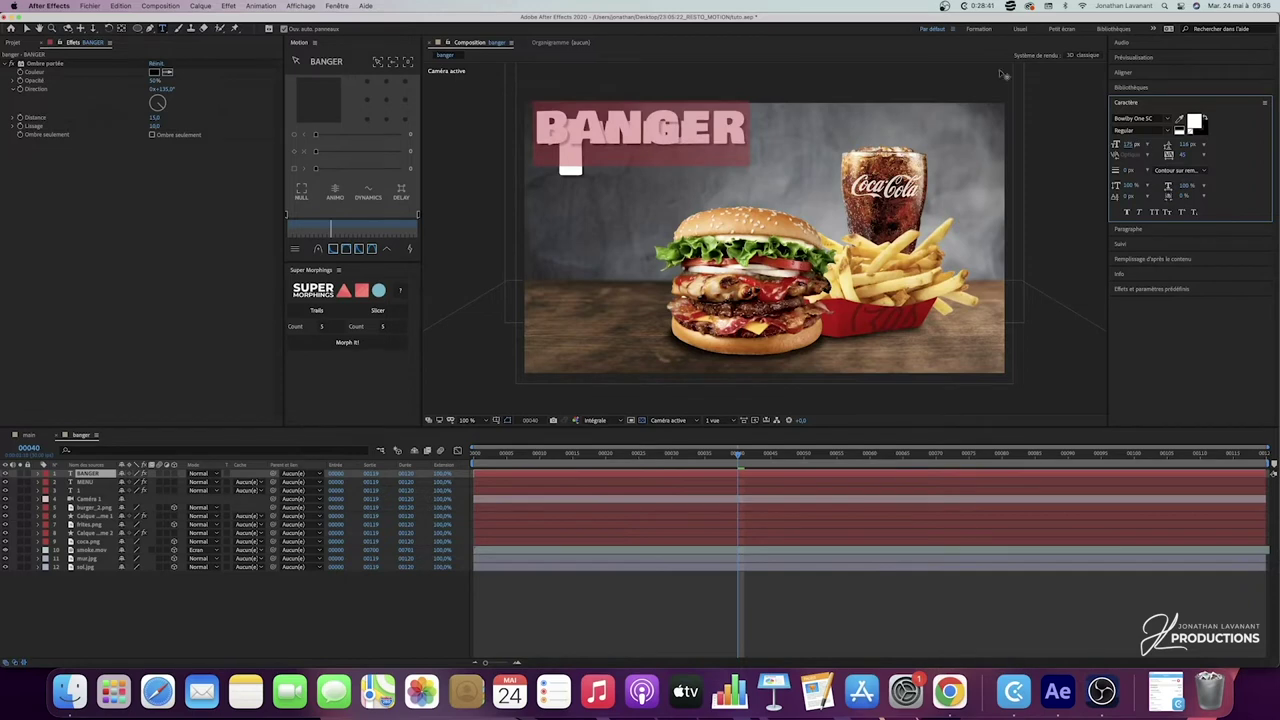
{"action": "left_click", "coordinate": [22, 28]}
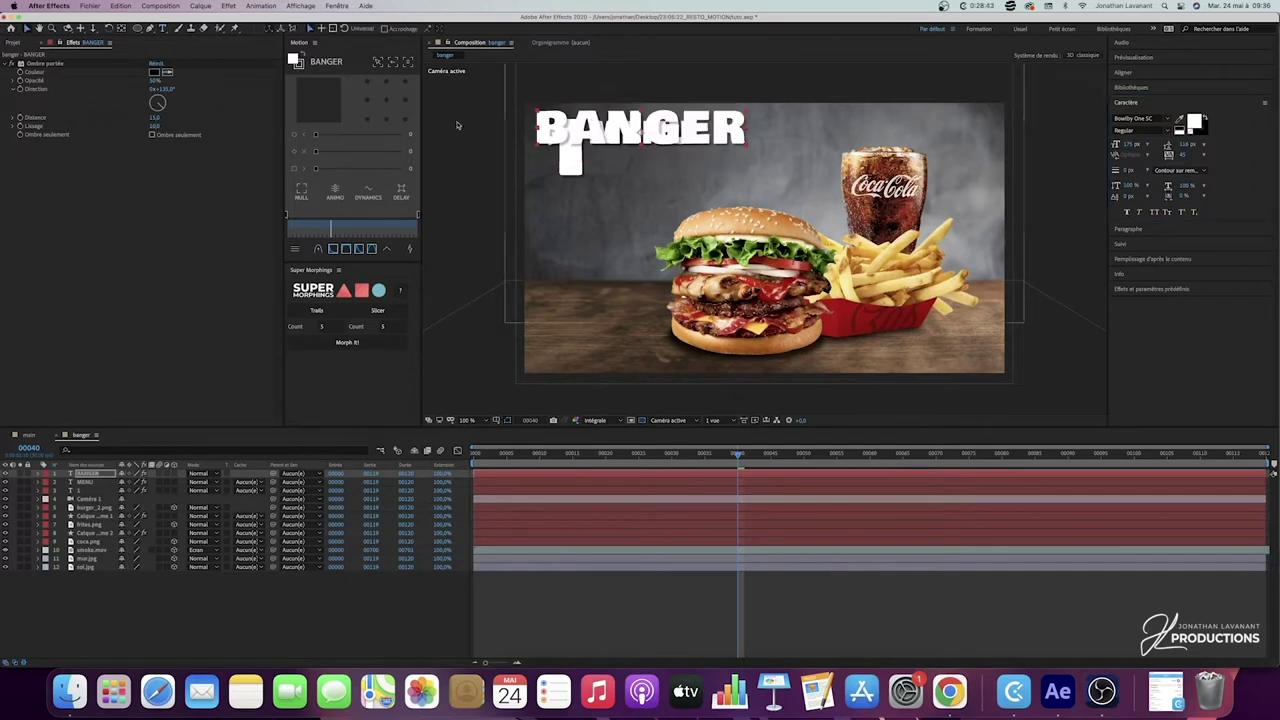
{"action": "left_click_drag", "start_coordinate": [630, 128], "coordinate": [688, 159]}
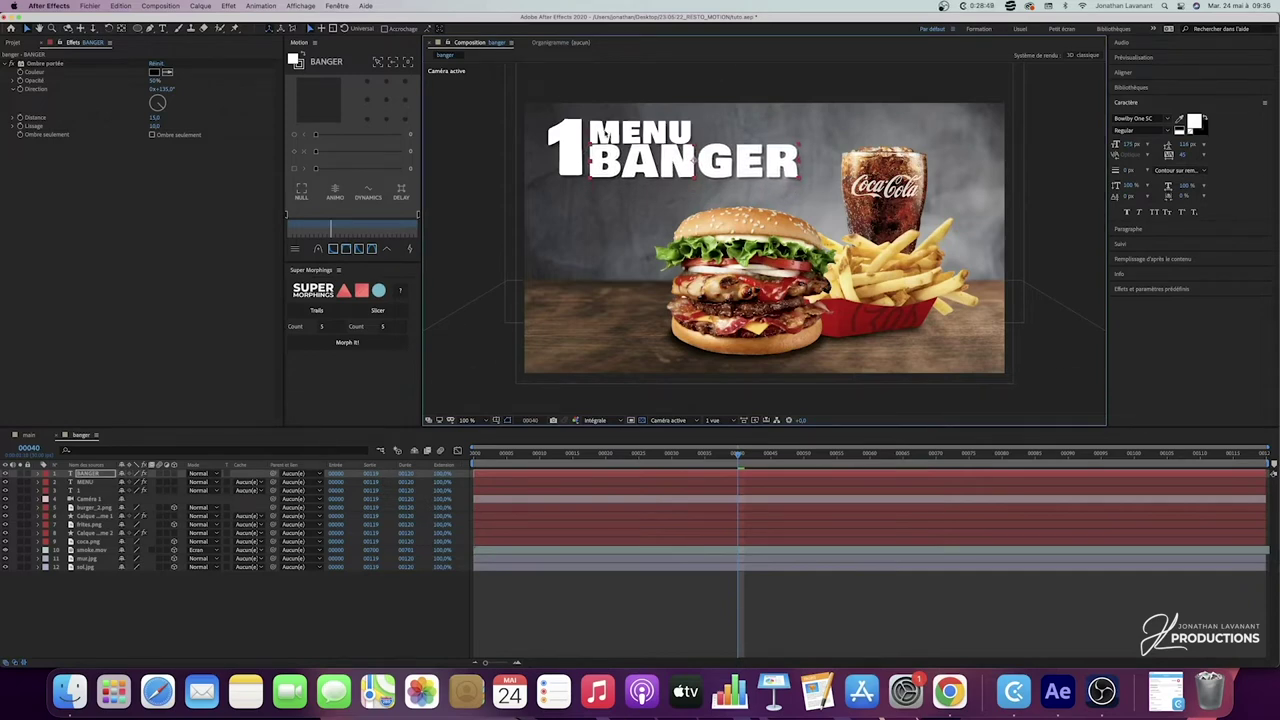
Step: Change the fill colour of the BANGER text to yellow
{"action": "double_click", "coordinate": [600, 158]}
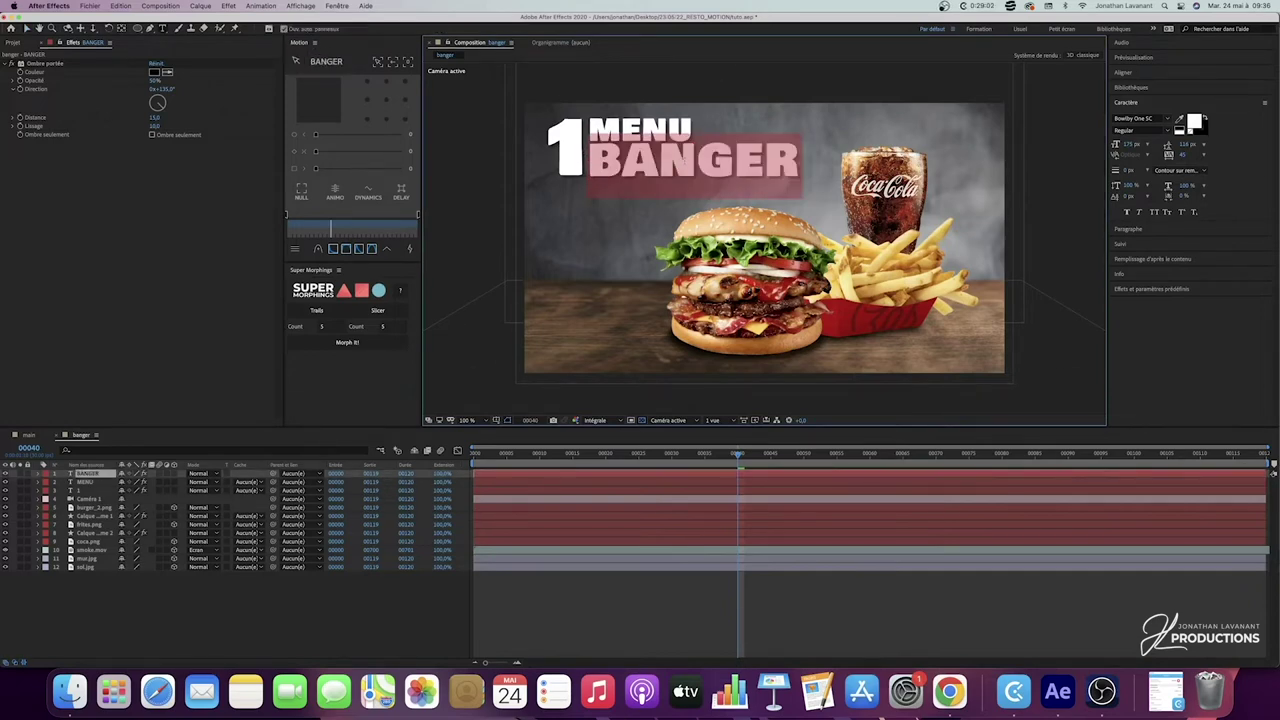
{"action": "left_click", "coordinate": [1195, 121]}
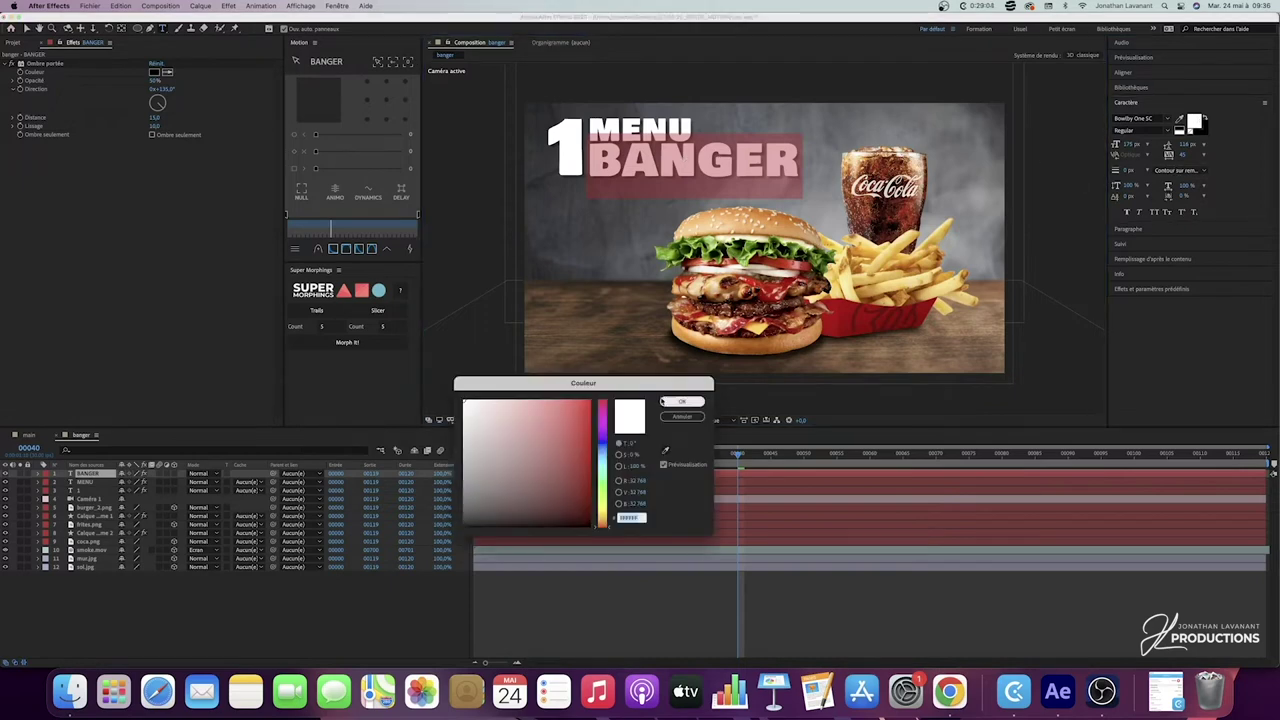
{"action": "type", "text": "FFD100"}
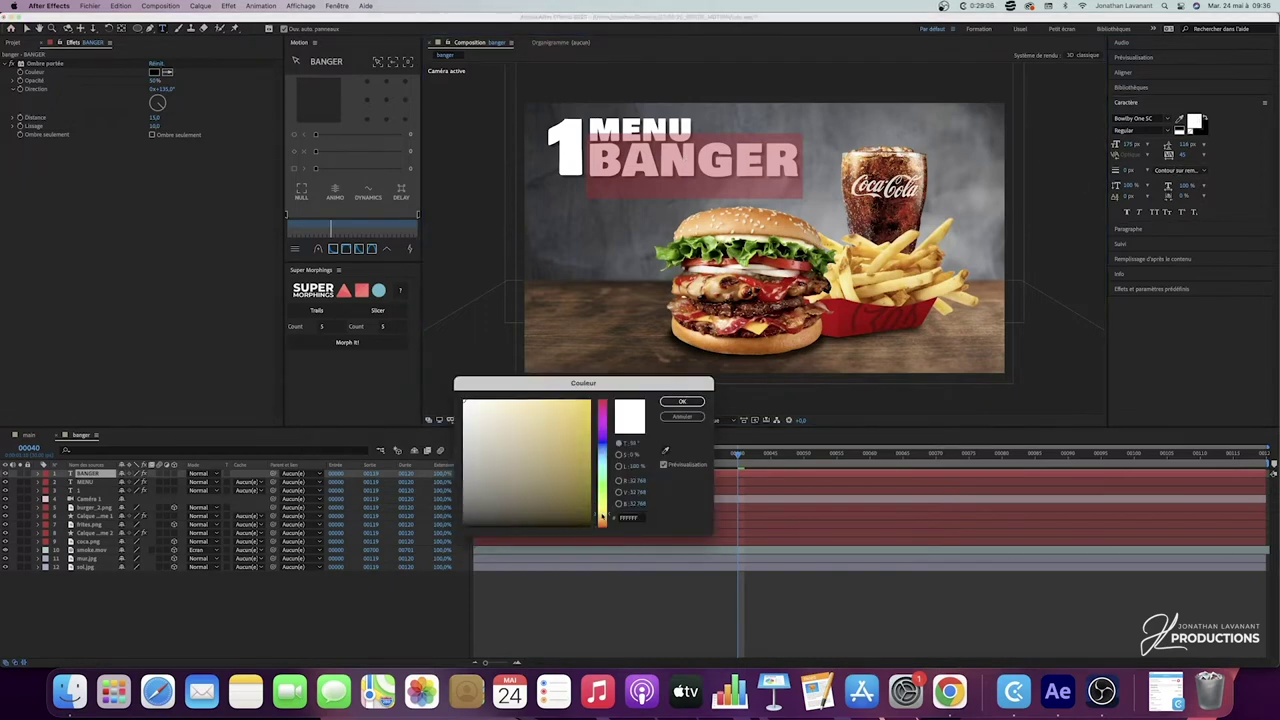
{"action": "left_click", "coordinate": [583, 408]}
{"action": "left_click_drag", "start_coordinate": [583, 414], "coordinate": [585, 404]}
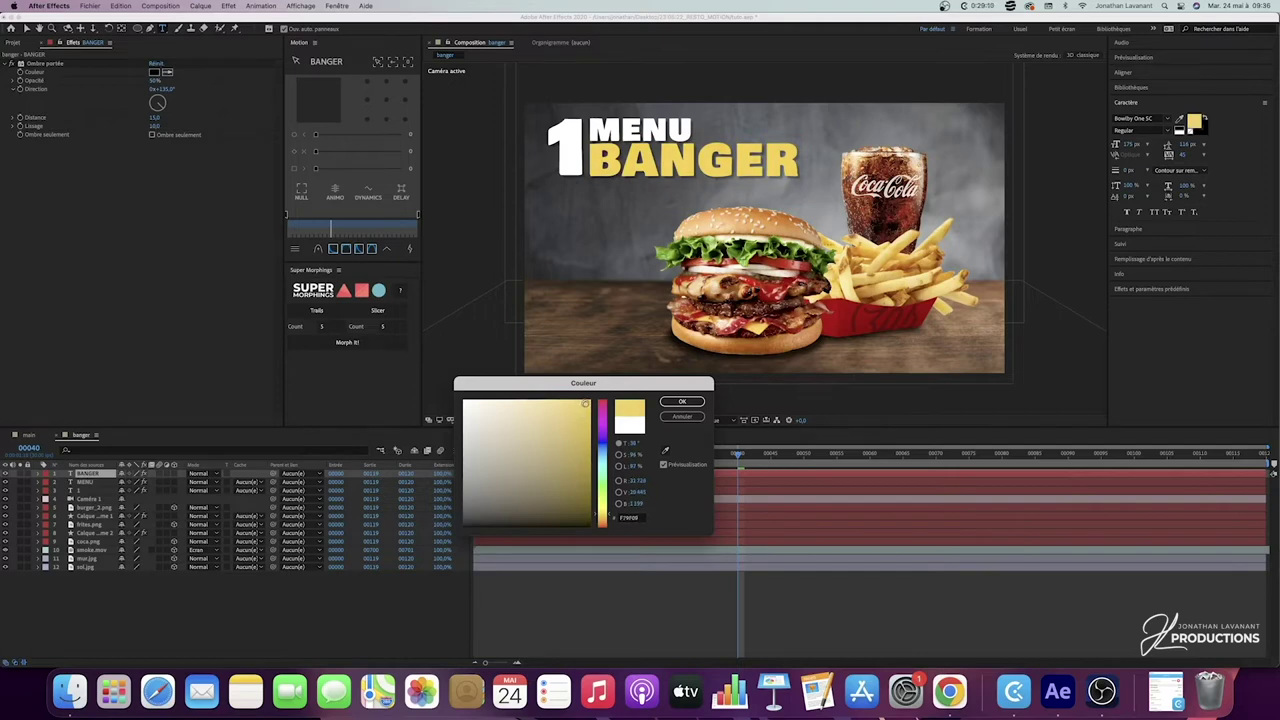
{"action": "left_click", "coordinate": [682, 401]}
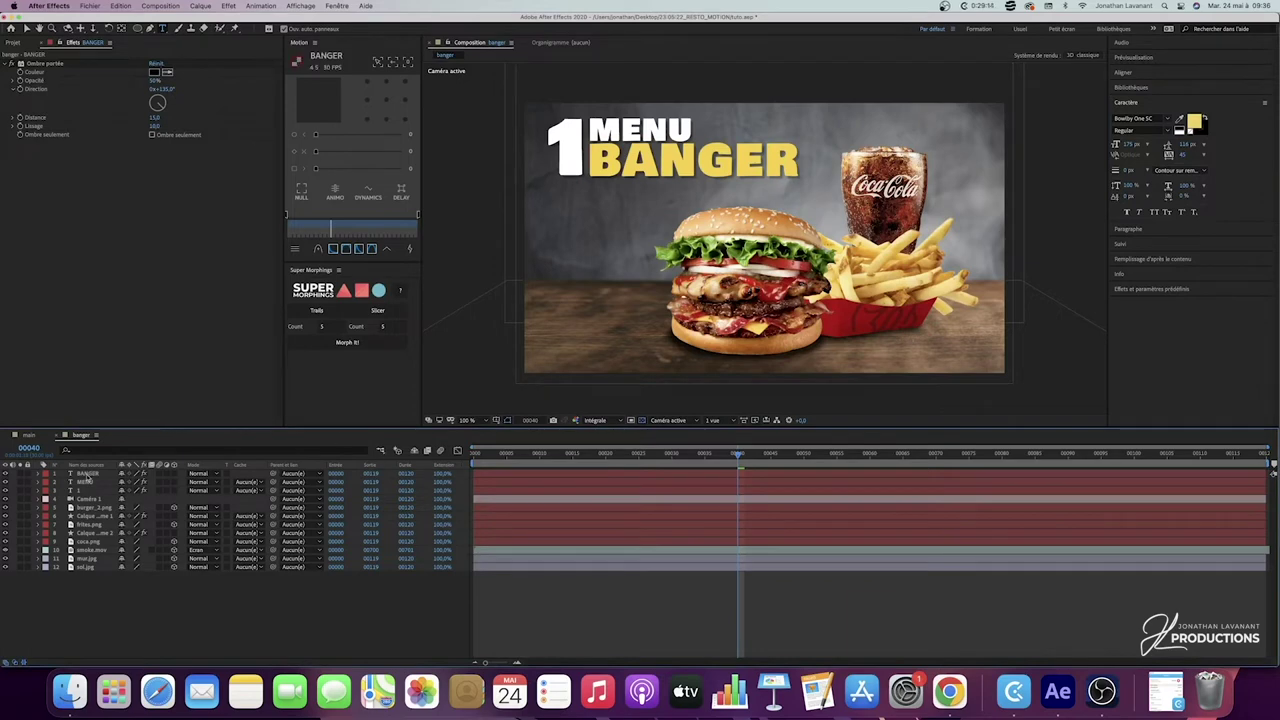
Step: Search the effects and presets for dégra
{"action": "left_click", "coordinate": [1174, 290]}
{"action": "left_click", "coordinate": [1180, 192]}
{"action": "key", "text": "BackSpace"}
{"action": "key", "text": "BackSpace"}
{"action": "key", "text": "BackSpace"}
{"action": "key", "text": "BackSpace"}
{"action": "key", "text": "BackSpace"}
{"action": "key", "text": "BackSpace"}
{"action": "key", "text": "BackSpace"}
{"action": "key", "text": "BackSpace"}
{"action": "key", "text": "BackSpace"}
{"action": "key", "text": "BackSpace"}
{"action": "type", "text": "dégra"}
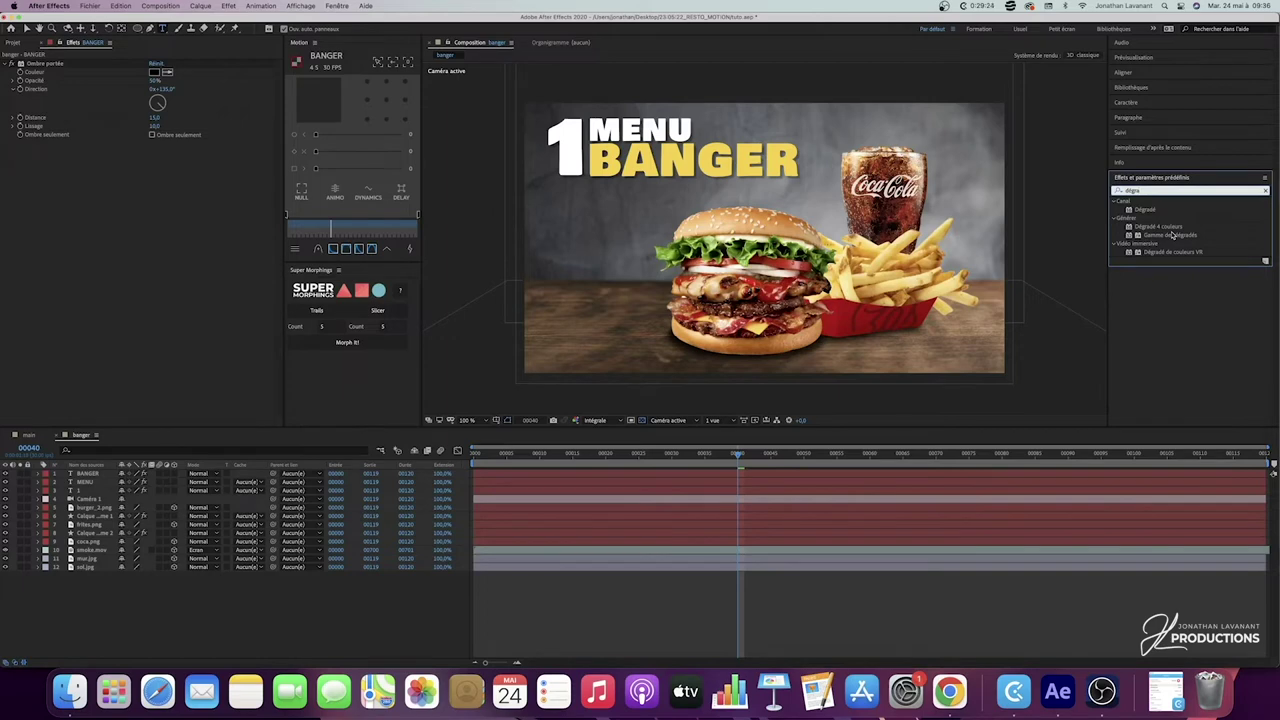
Step: Duplicate the BANGER text layer and change the copy's text to $8.99
{"action": "left_click", "coordinate": [100, 475]}
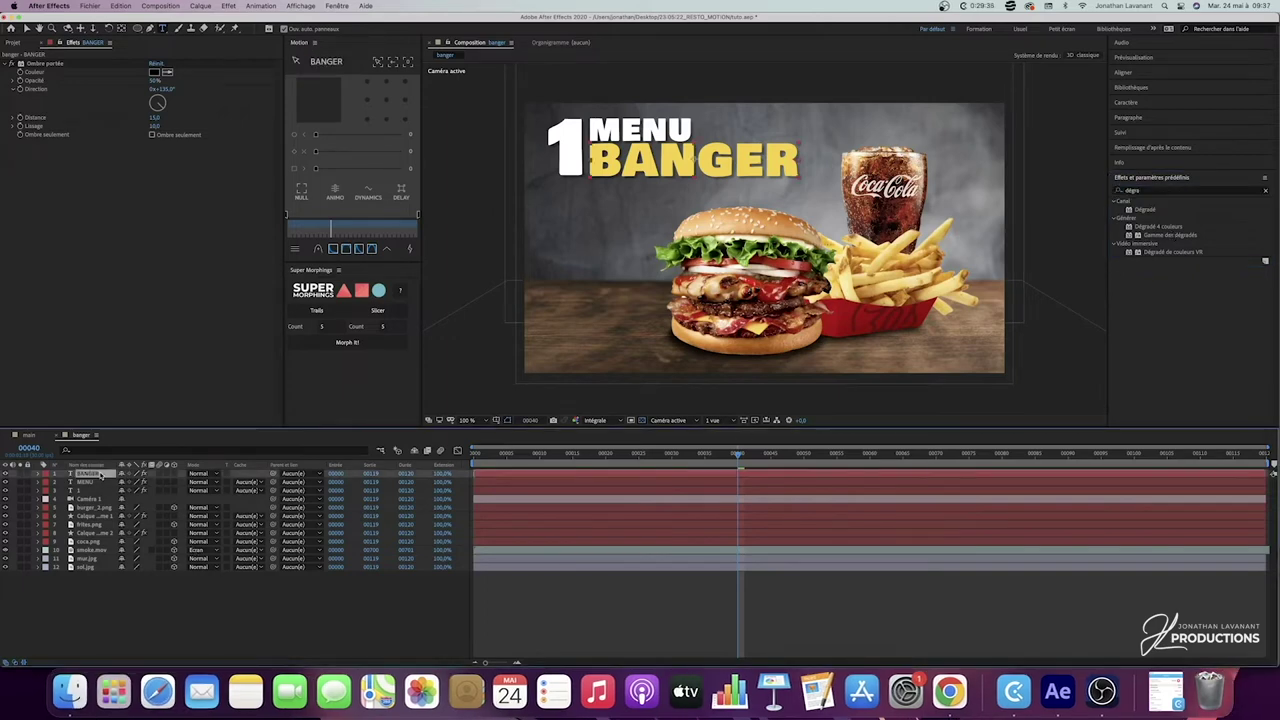
{"action": "key", "text": "super+d"}
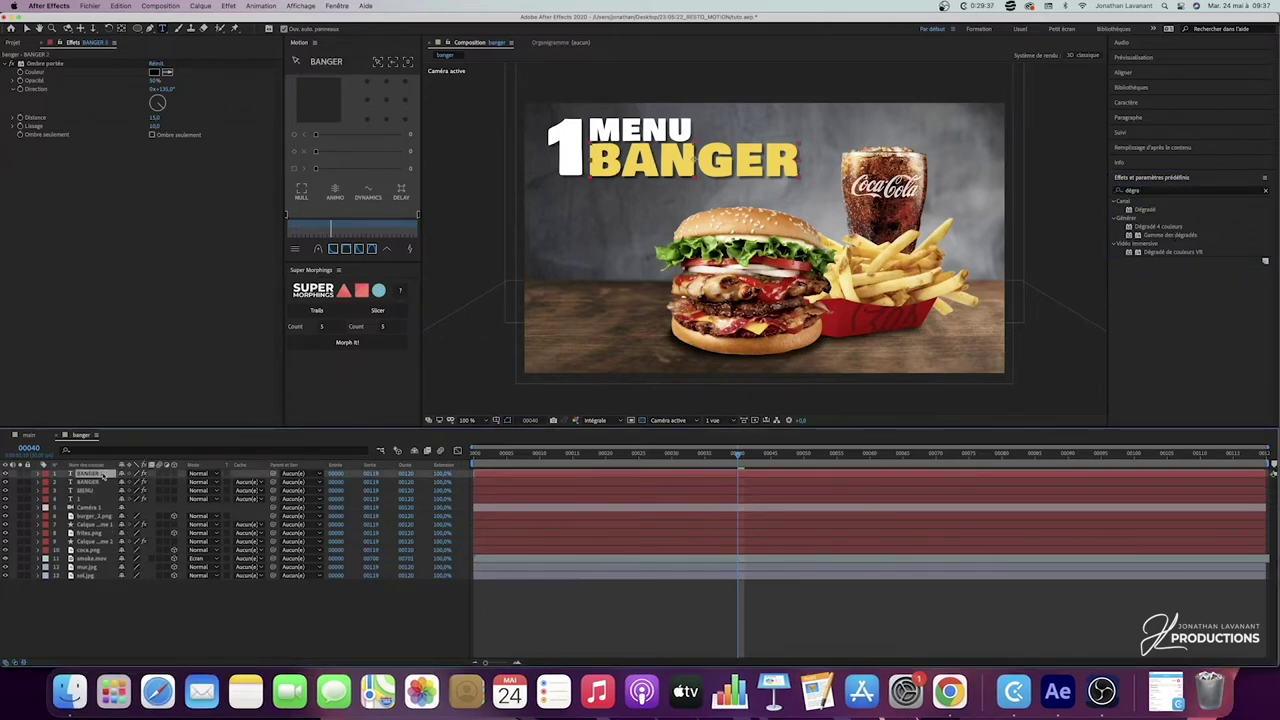
{"action": "double_click", "coordinate": [103, 476]}
{"action": "type", "text": "$"}
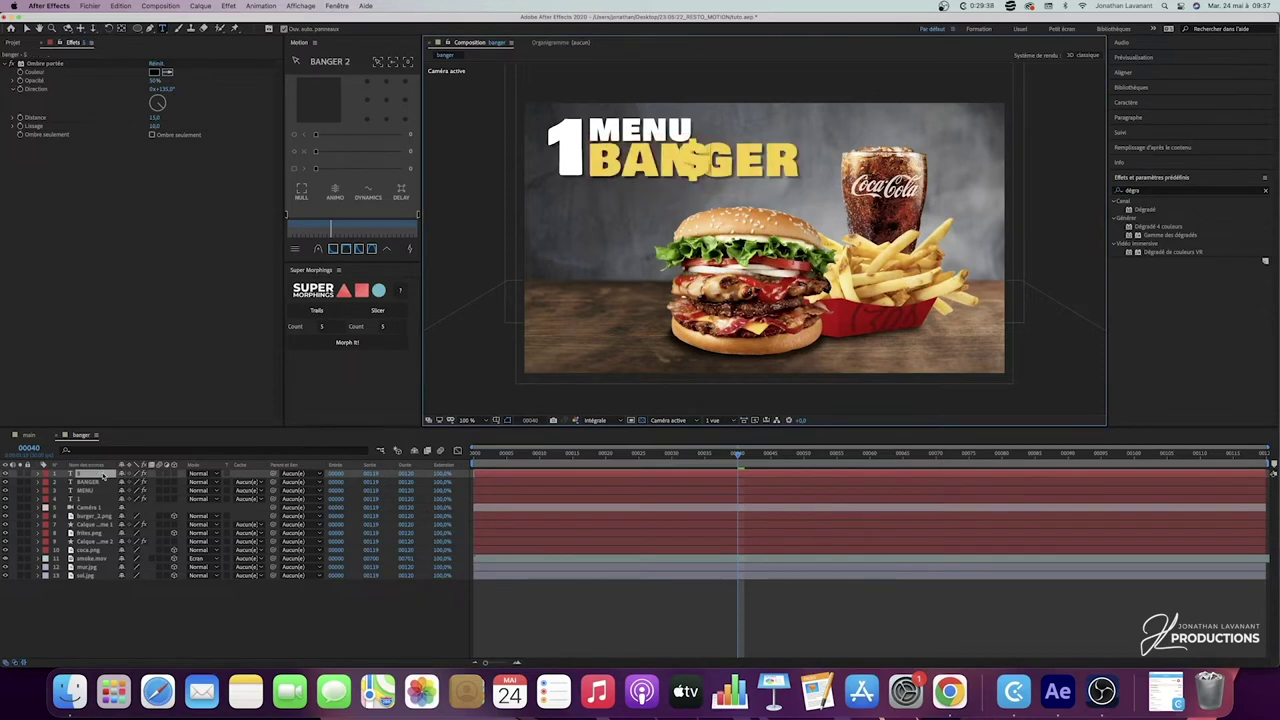
{"action": "type", "text": "B"}
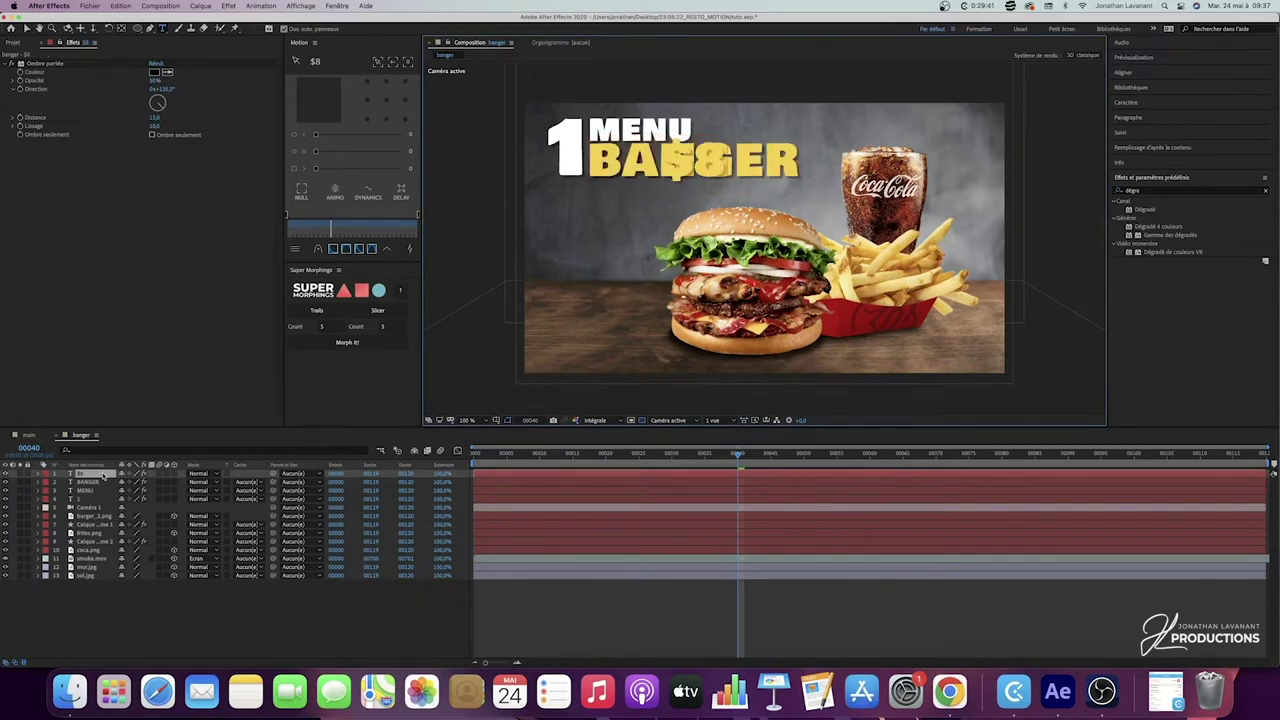
{"action": "type", "text": ".99"}
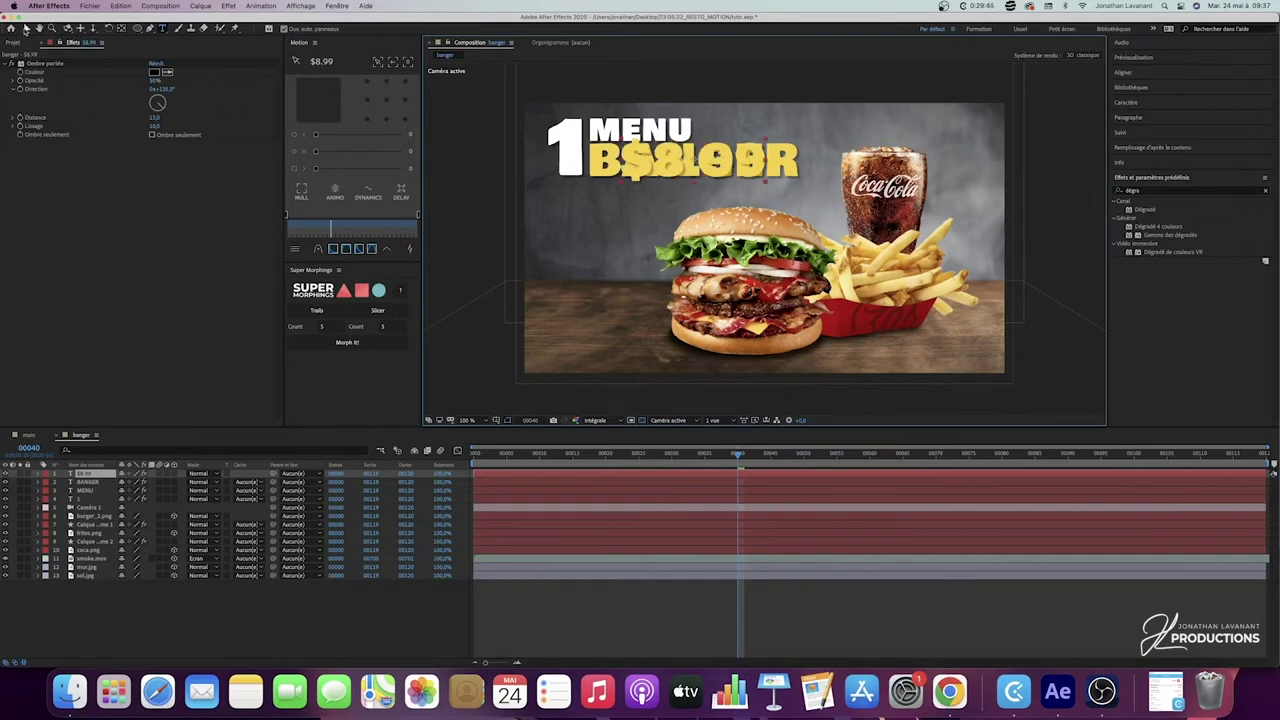
Step: Place the $8.99 text over the table beside the burger and set its font size to 125 px
{"action": "left_click", "coordinate": [25, 28]}
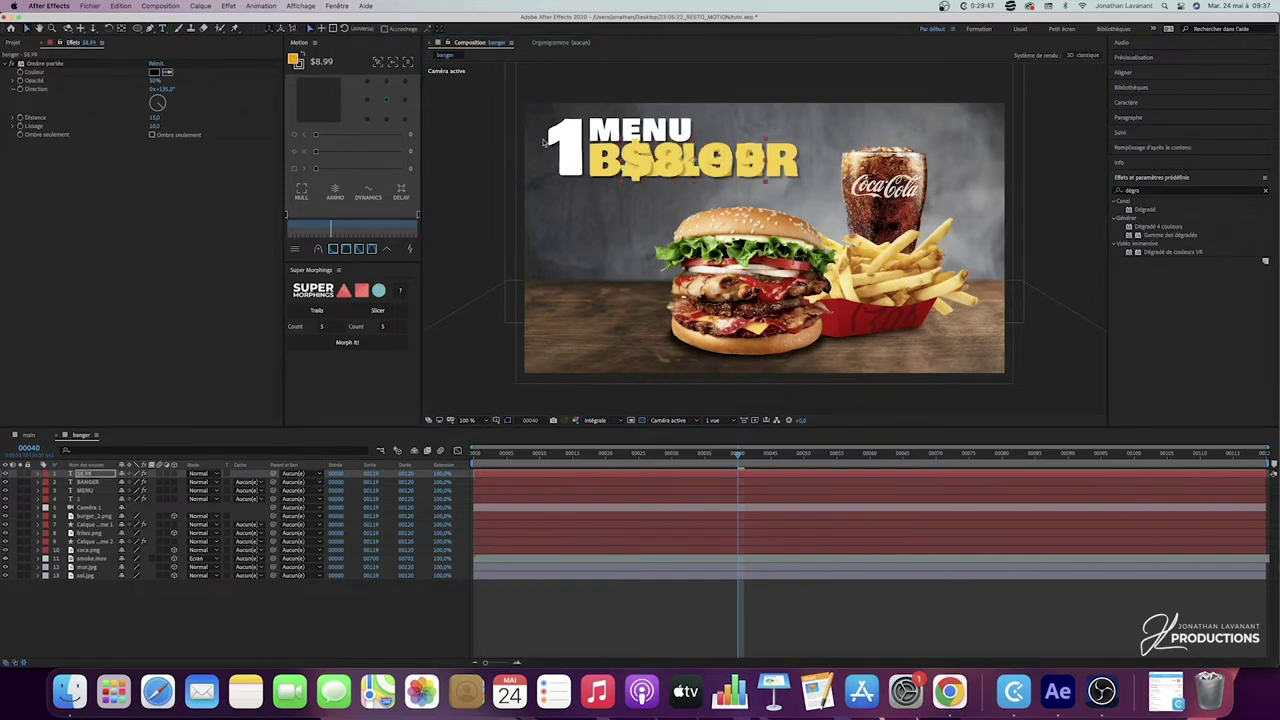
{"action": "left_click_drag", "start_coordinate": [669, 167], "coordinate": [590, 320]}
{"action": "double_click", "coordinate": [590, 320]}
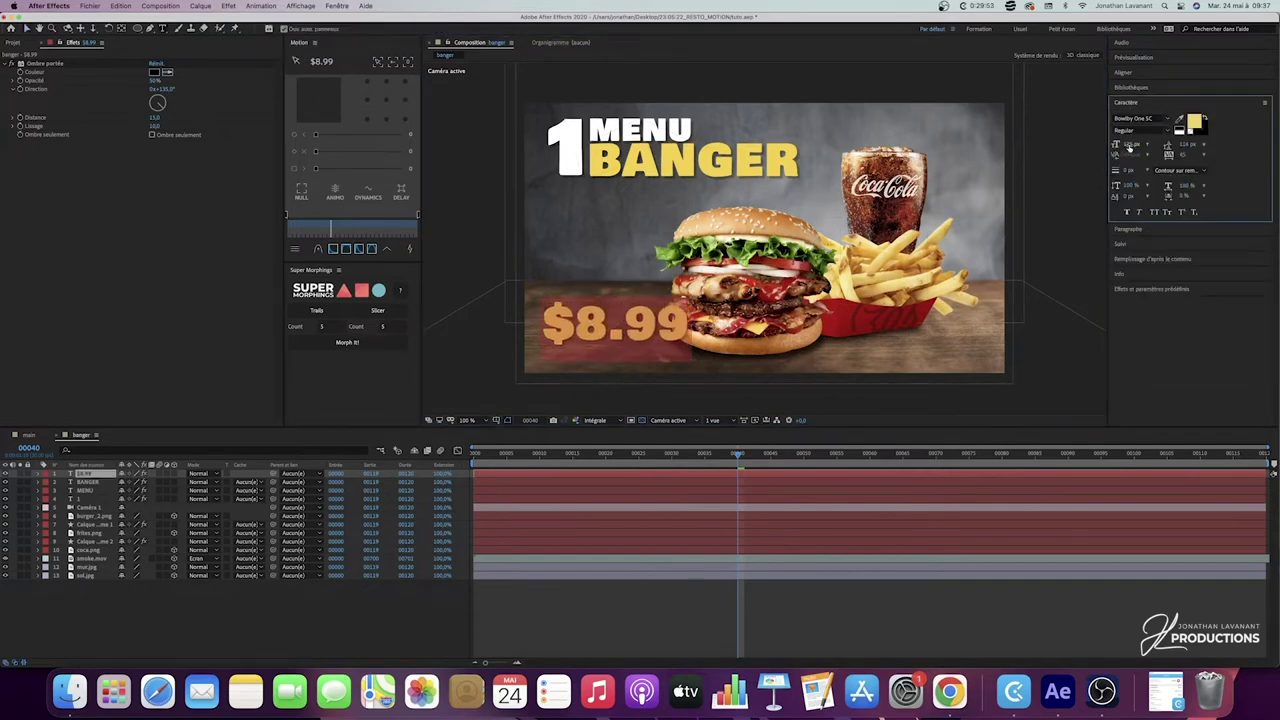
{"action": "left_click_drag", "start_coordinate": [1131, 146], "coordinate": [1111, 146]}
{"action": "left_click", "coordinate": [1131, 146]}
{"action": "type", "text": "125"}
{"action": "key", "text": "Return"}
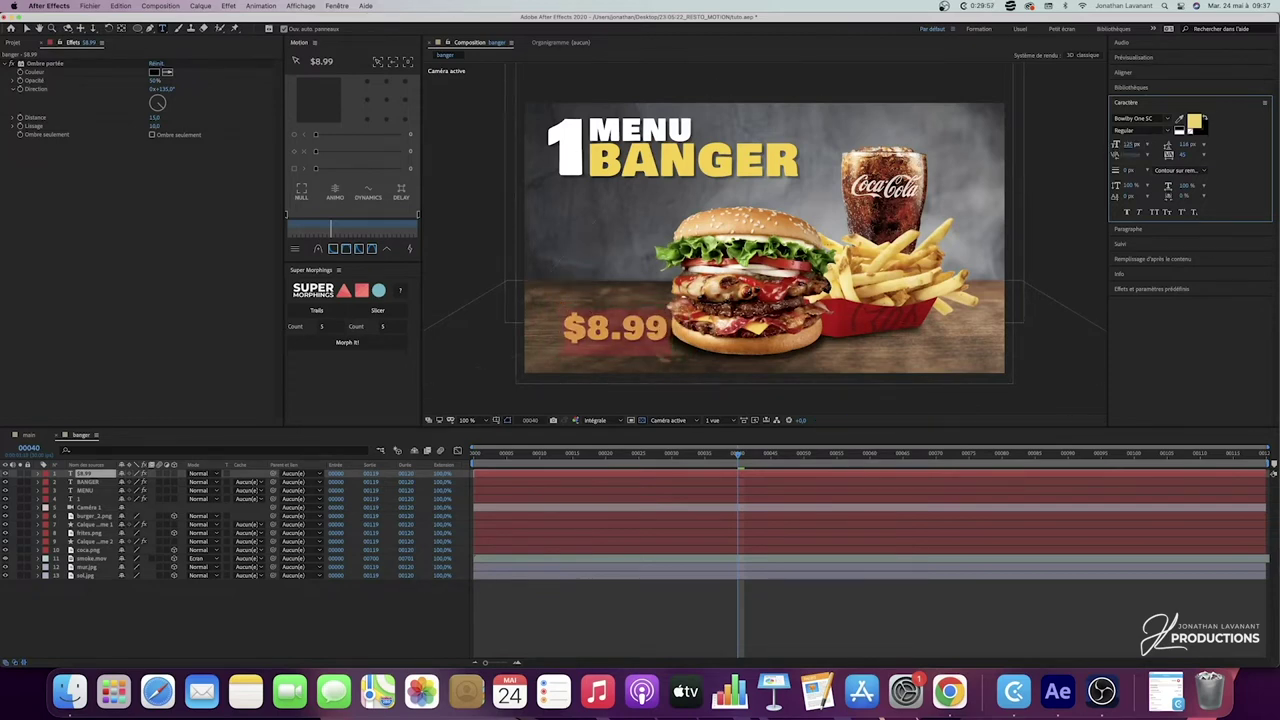
{"action": "left_click", "coordinate": [25, 28]}
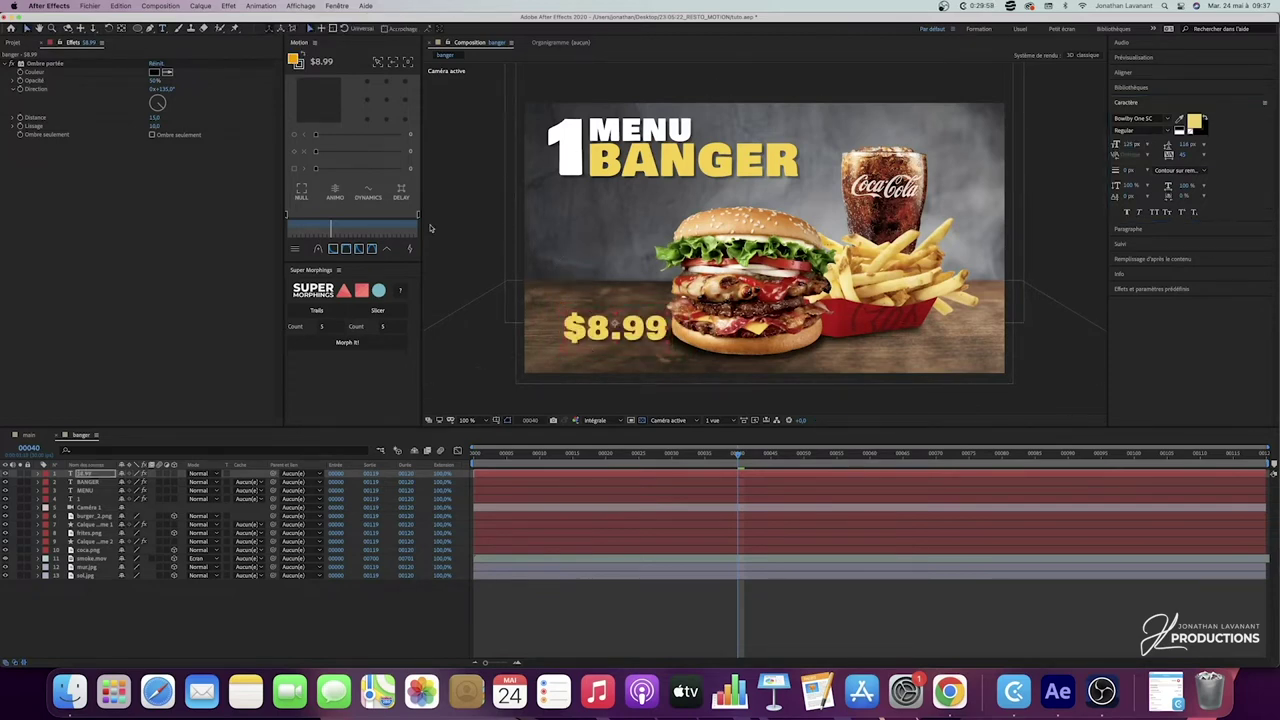
{"action": "mouse_move", "coordinate": [616, 327]}
{"action": "left_mouse_down"}
{"action": "mouse_move", "coordinate": [596, 327]}
{"action": "mouse_move", "coordinate": [620, 326]}
{"action": "left_mouse_up"}
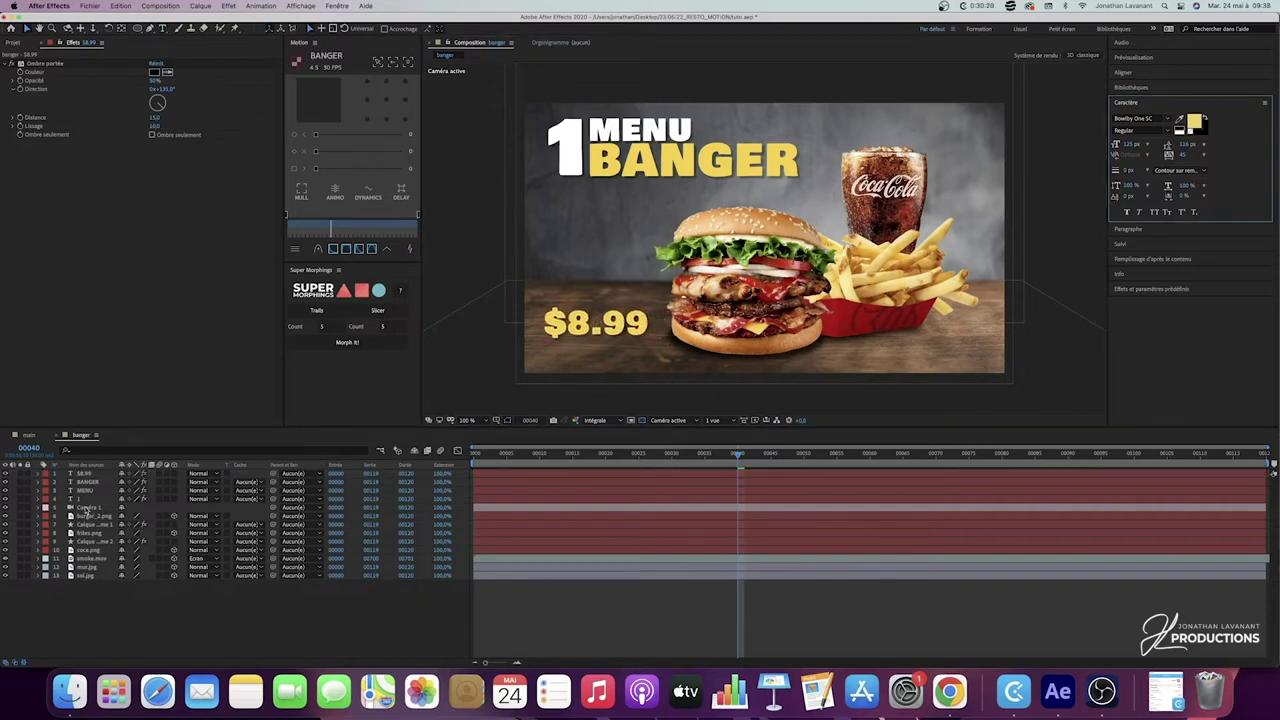
Step: Move the camera layer to the top of the layer stack and give the four text layers a blue (Bleu) label
{"action": "left_click_drag", "start_coordinate": [89, 510], "coordinate": [91, 474]}
{"action": "left_click", "coordinate": [90, 508], "text": "shift"}
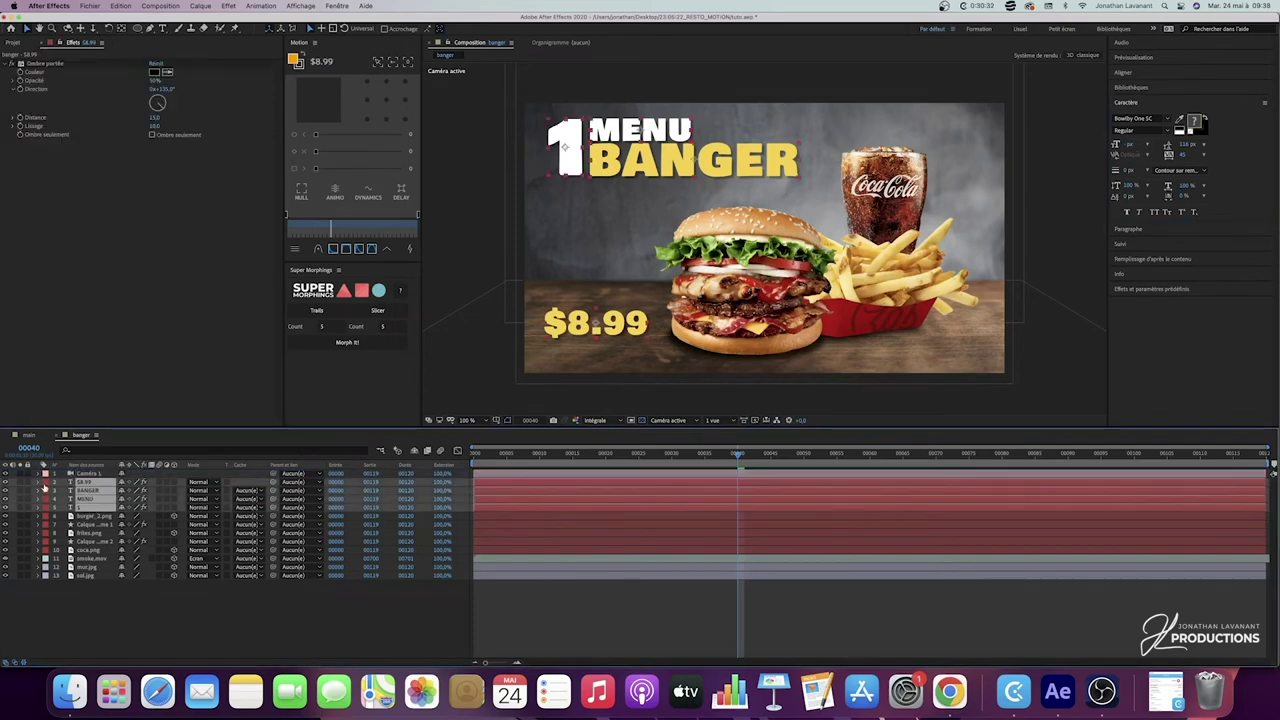
{"action": "left_click", "coordinate": [45, 484]}
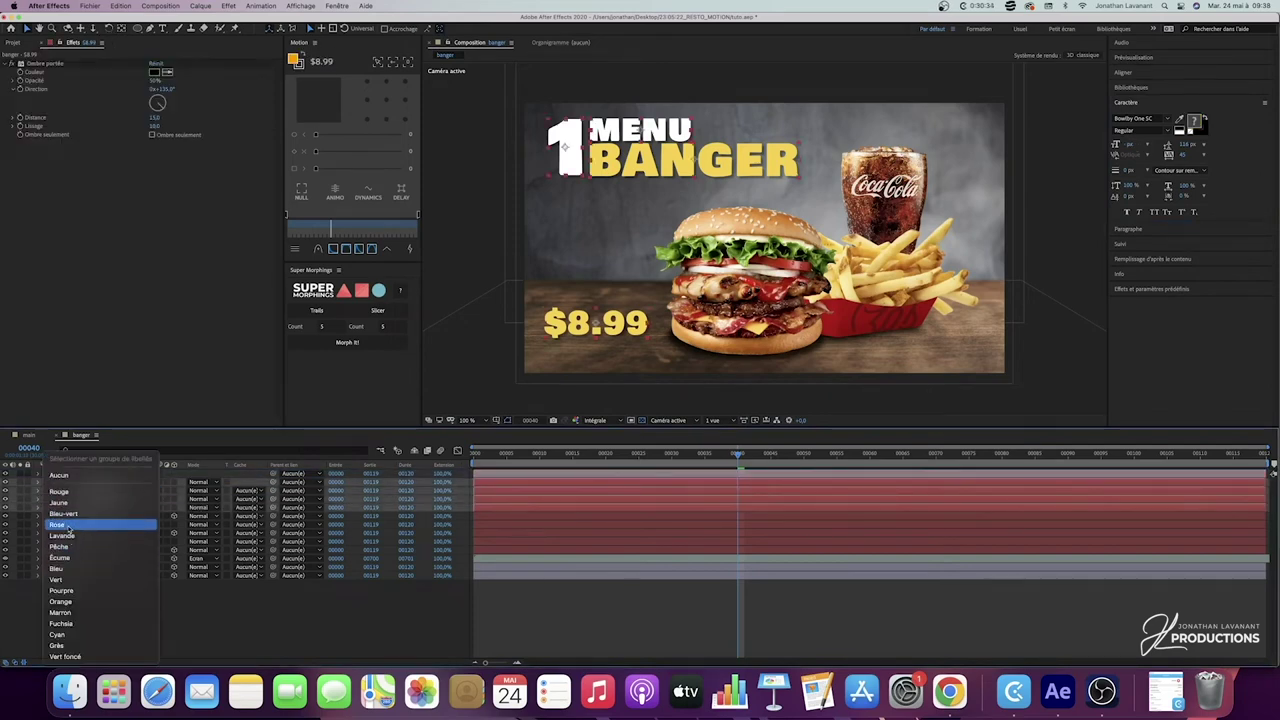
{"action": "left_click", "coordinate": [58, 568]}
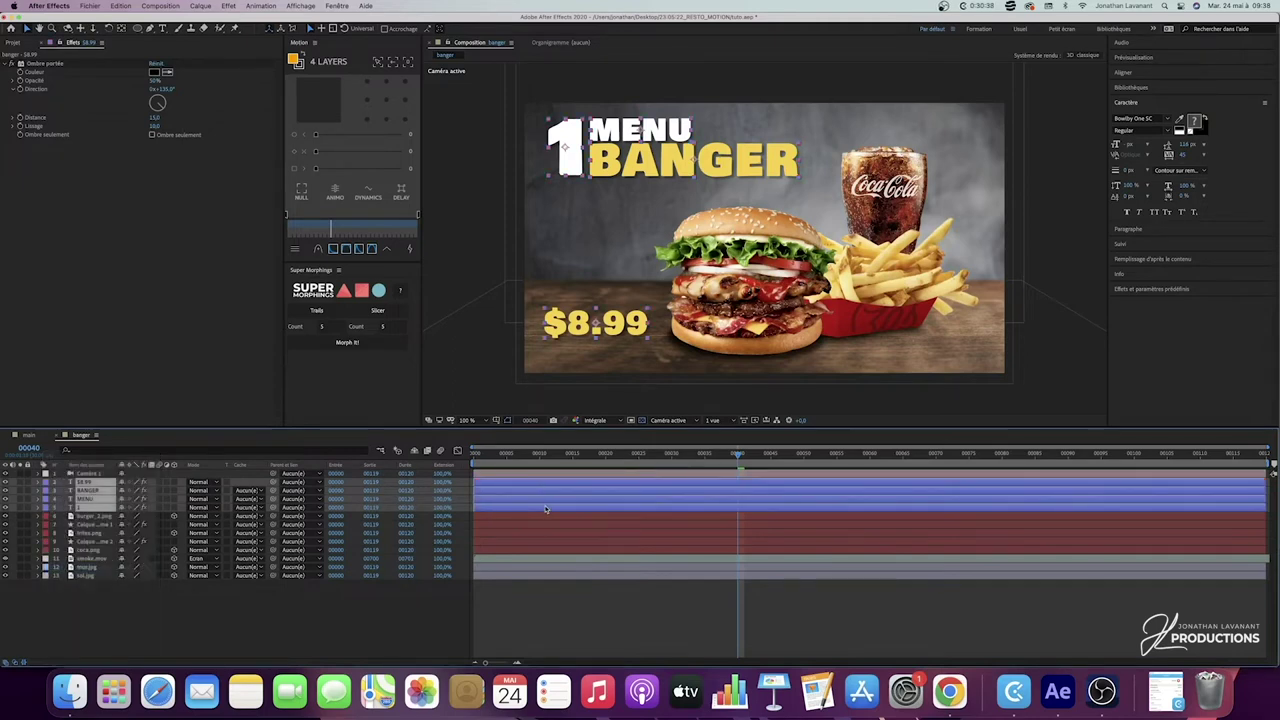
{"action": "left_click", "coordinate": [285, 606]}
Step: Duplicate the $8.99 text layer and change the copy's text to vegan sauce on two lines
{"action": "left_click", "coordinate": [88, 489]}
{"action": "left_click", "coordinate": [88, 482]}
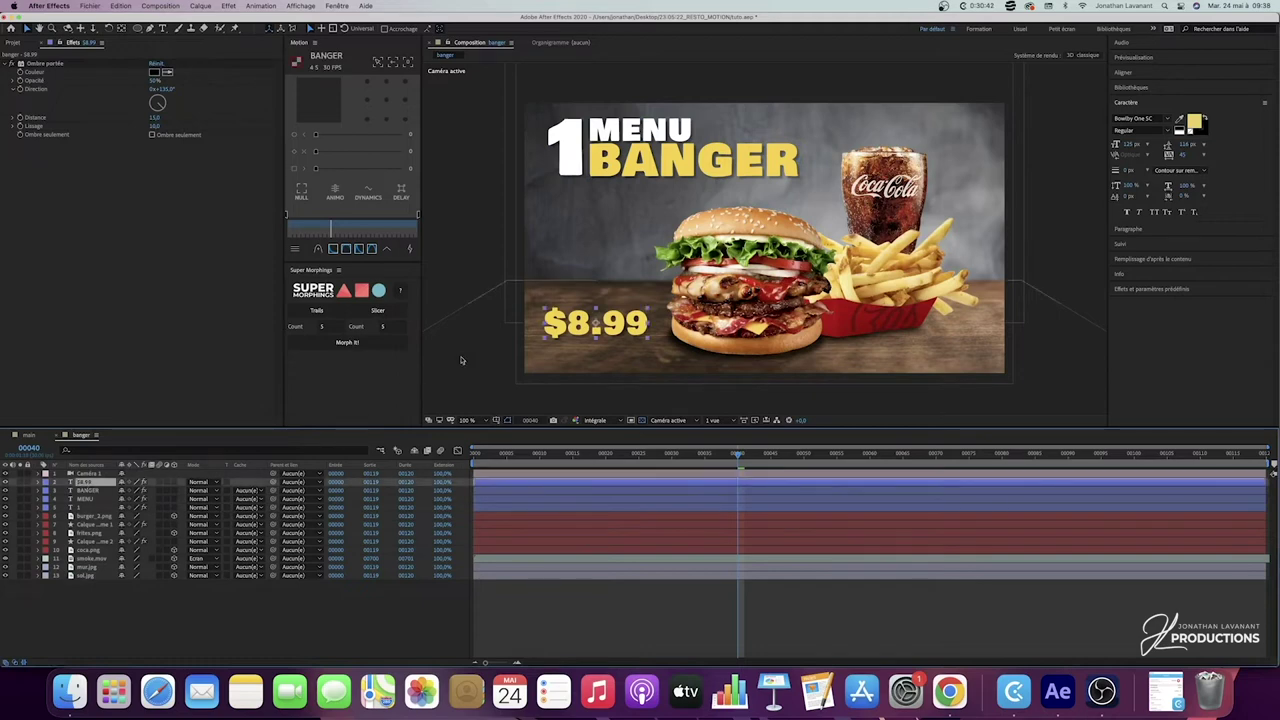
{"action": "key", "text": "super+d"}
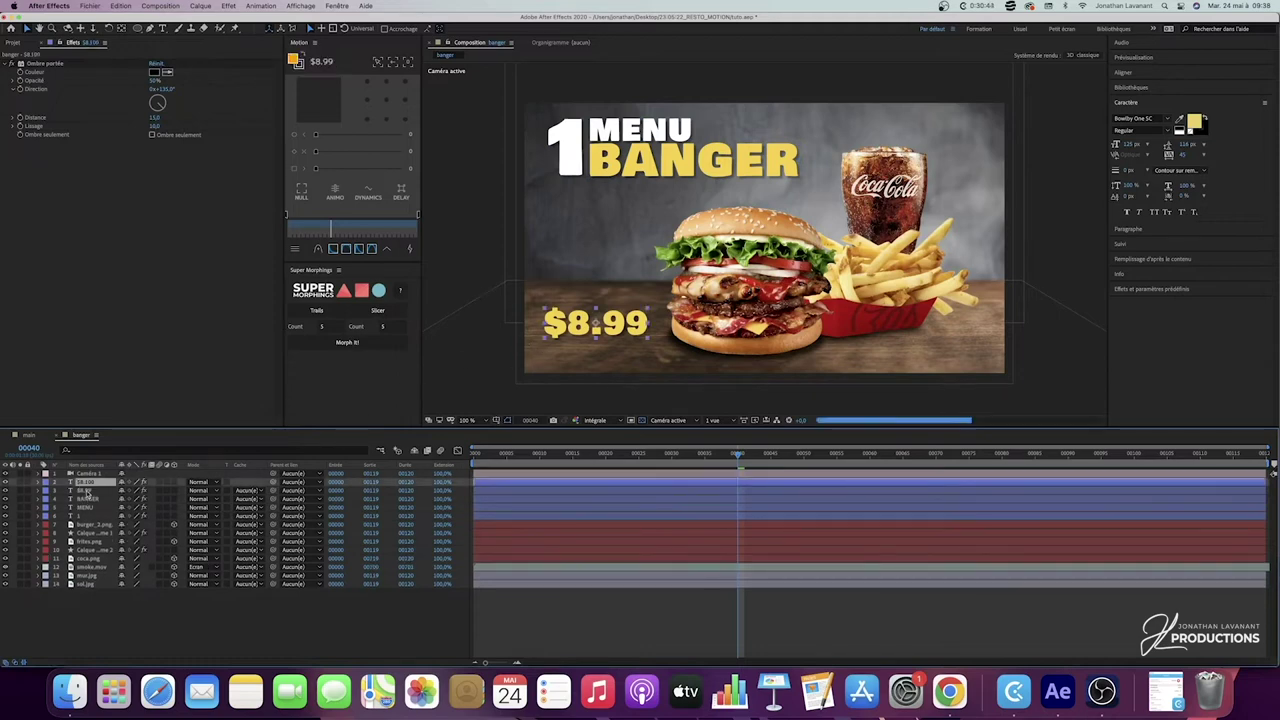
{"action": "double_click", "coordinate": [104, 484]}
{"action": "type", "text": "VEAN"}
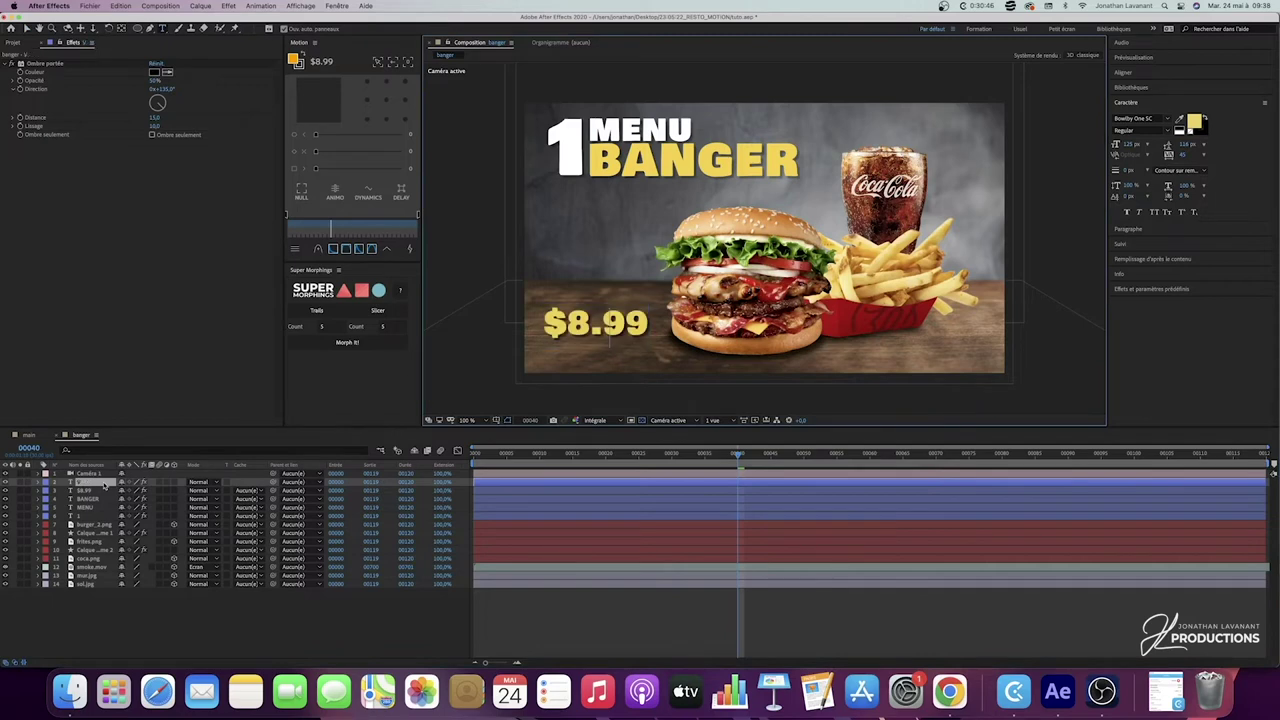
{"action": "type", "text": "SAUCE"}
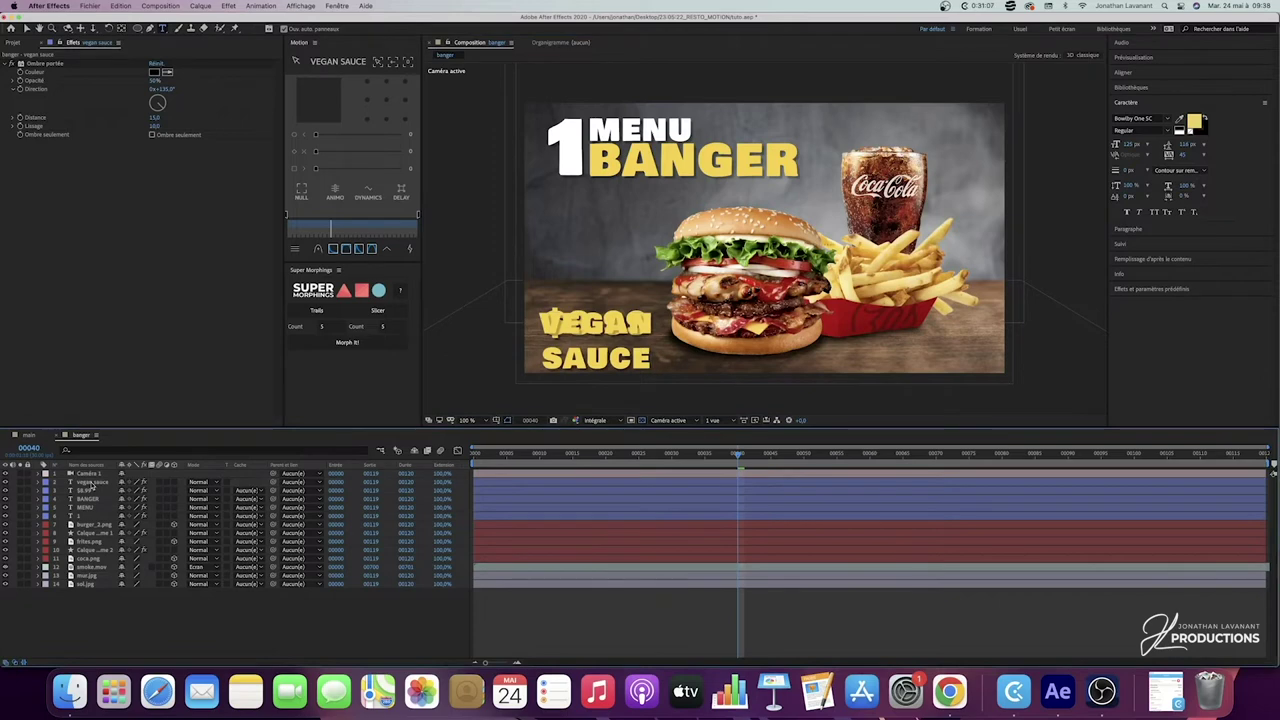
Step: Set the vegan sauce text's font to Blanchope and its fill colour to white
{"action": "double_click", "coordinate": [90, 482]}
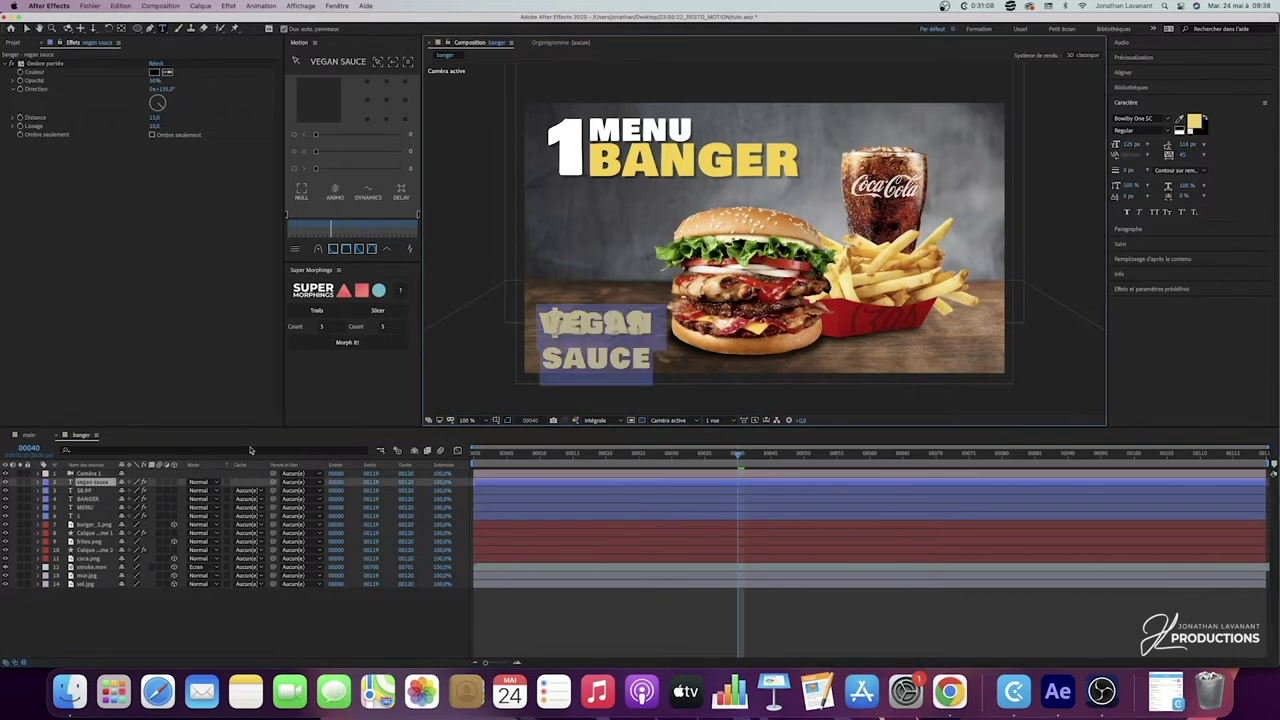
{"action": "left_click", "coordinate": [1166, 118]}
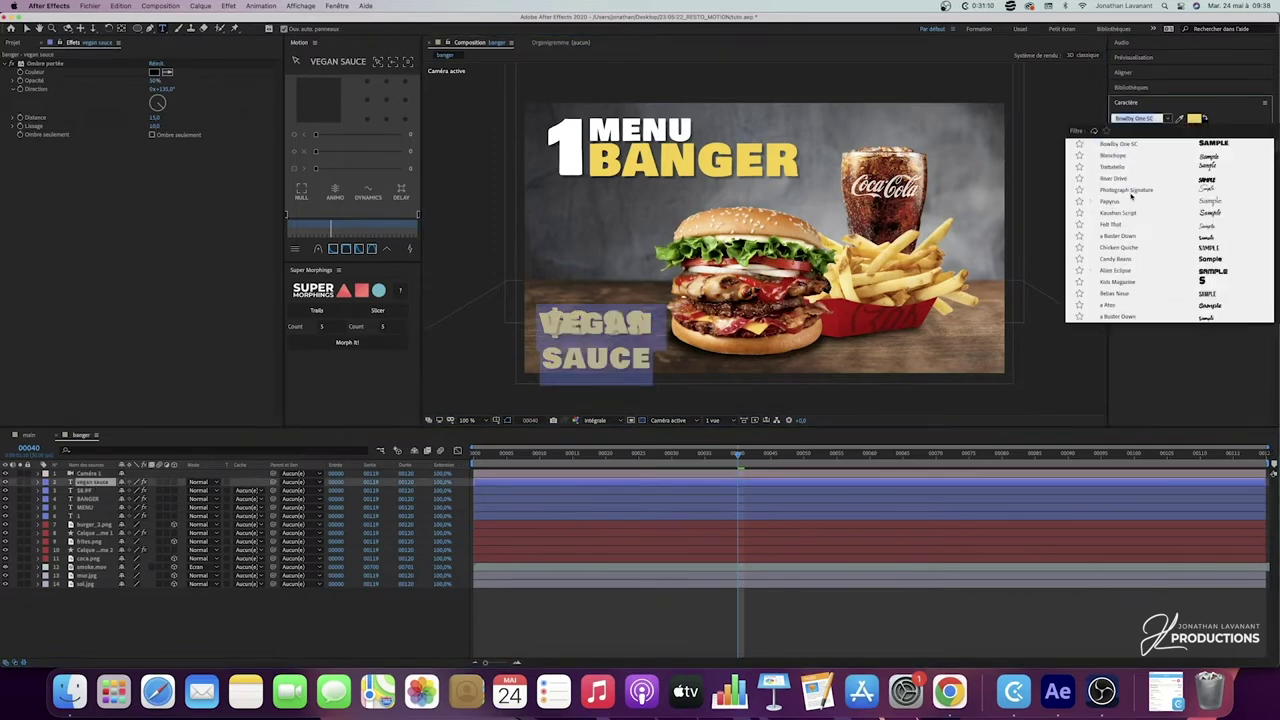
{"action": "left_click", "coordinate": [1118, 155]}
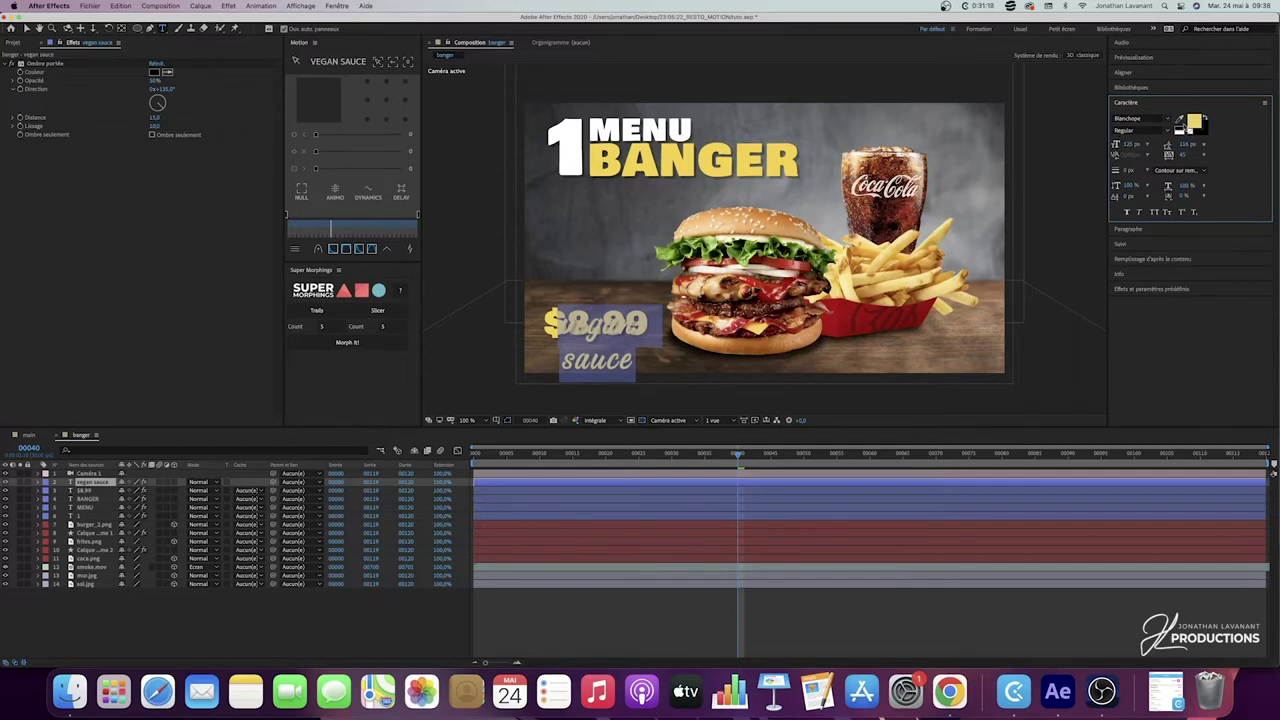
{"action": "left_click", "coordinate": [1194, 121]}
{"action": "type", "text": "F1F1F1"}
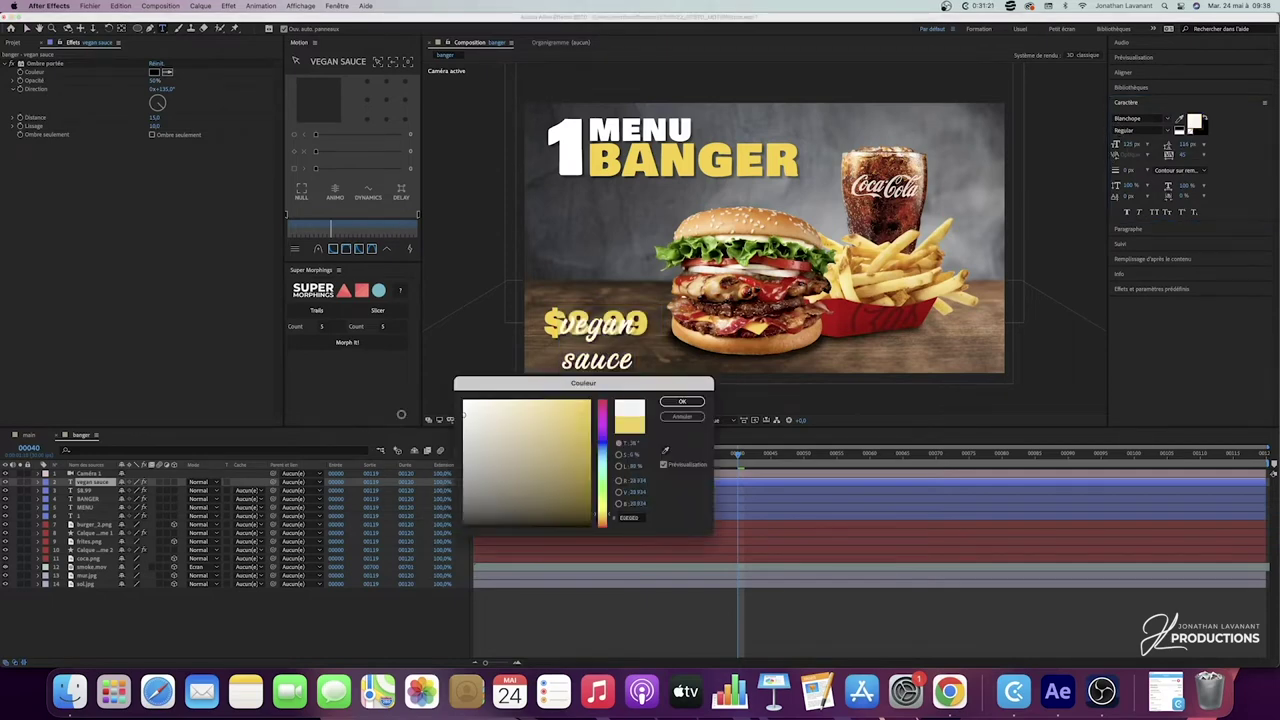
{"action": "left_click", "coordinate": [682, 401]}
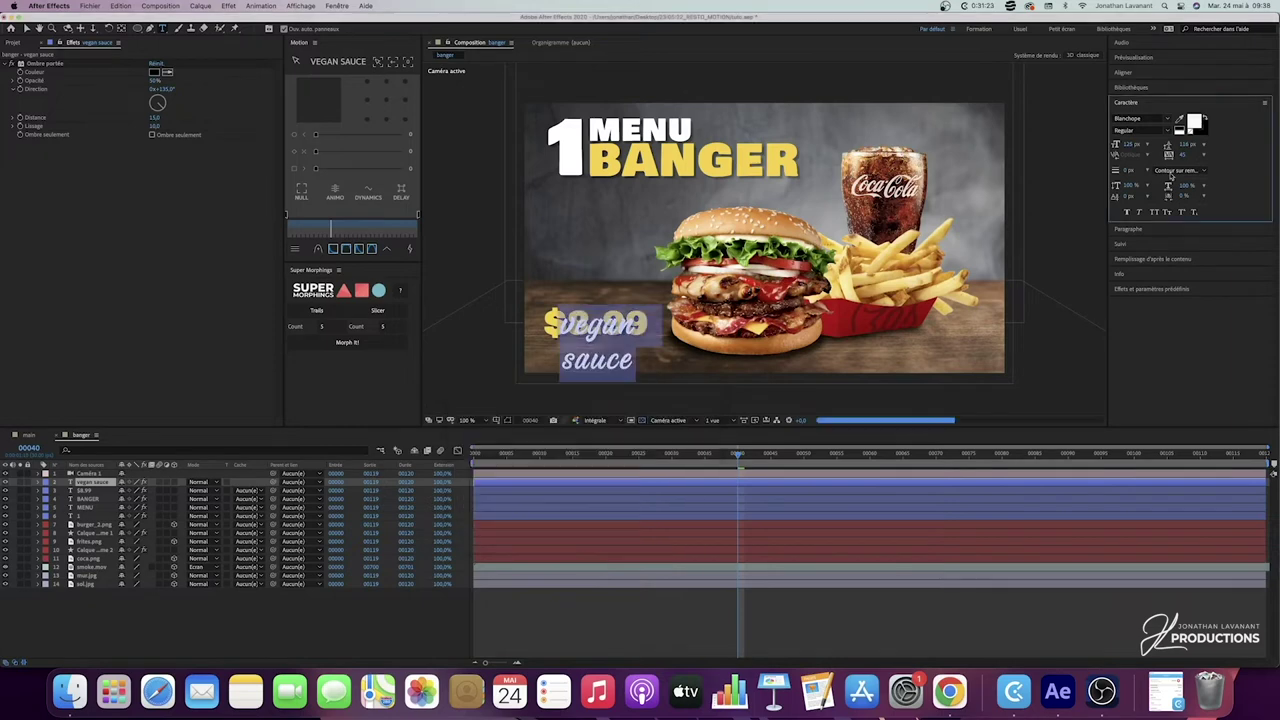
Step: Tighten the line spacing of the vegan sauce text and place it on the wall between the title and the price
{"action": "mouse_move", "coordinate": [1186, 147]}
{"action": "left_mouse_down"}
{"action": "mouse_move", "coordinate": [1152, 145]}
{"action": "mouse_move", "coordinate": [1167, 146]}
{"action": "left_mouse_up"}
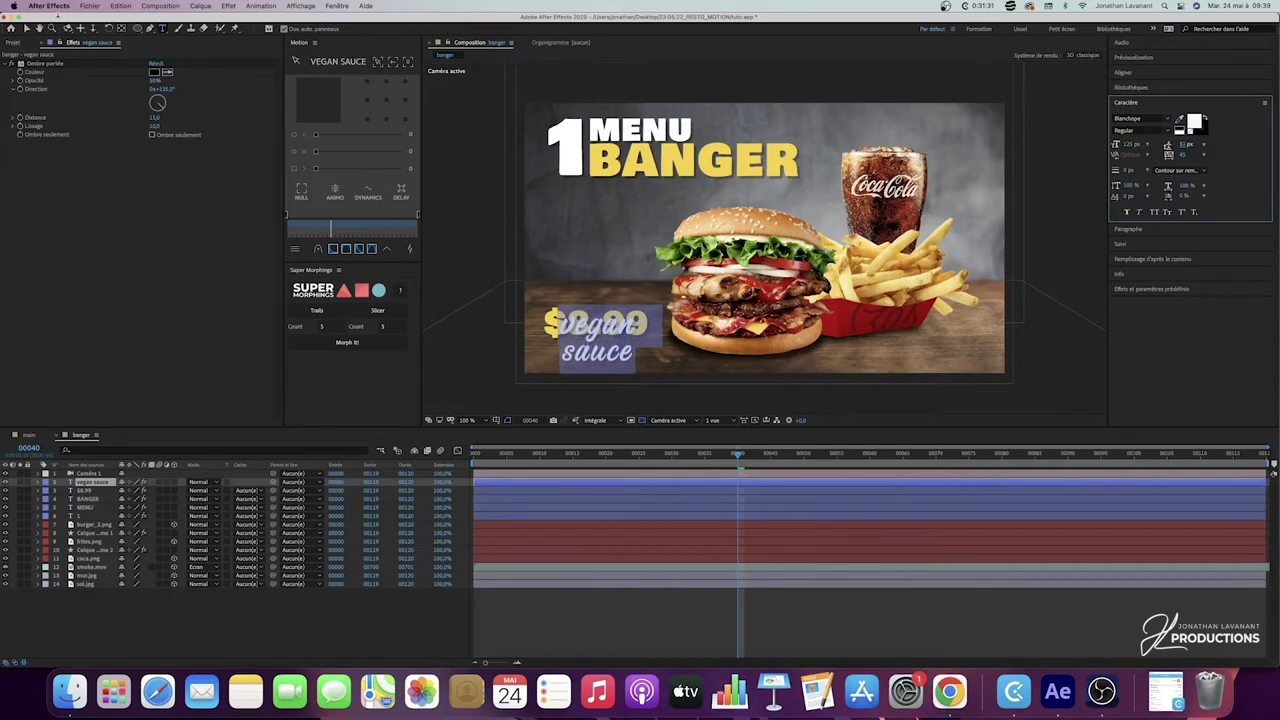
{"action": "left_click", "coordinate": [27, 29]}
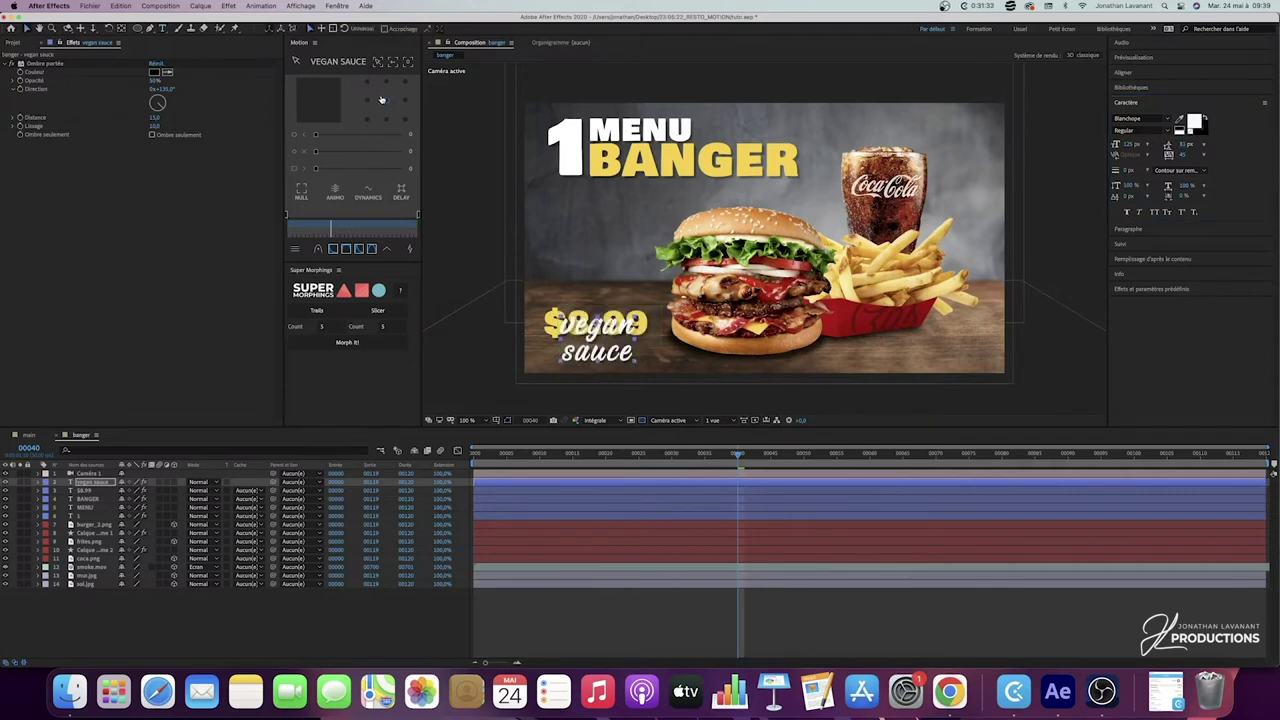
{"action": "left_click_drag", "start_coordinate": [591, 339], "coordinate": [564, 227]}
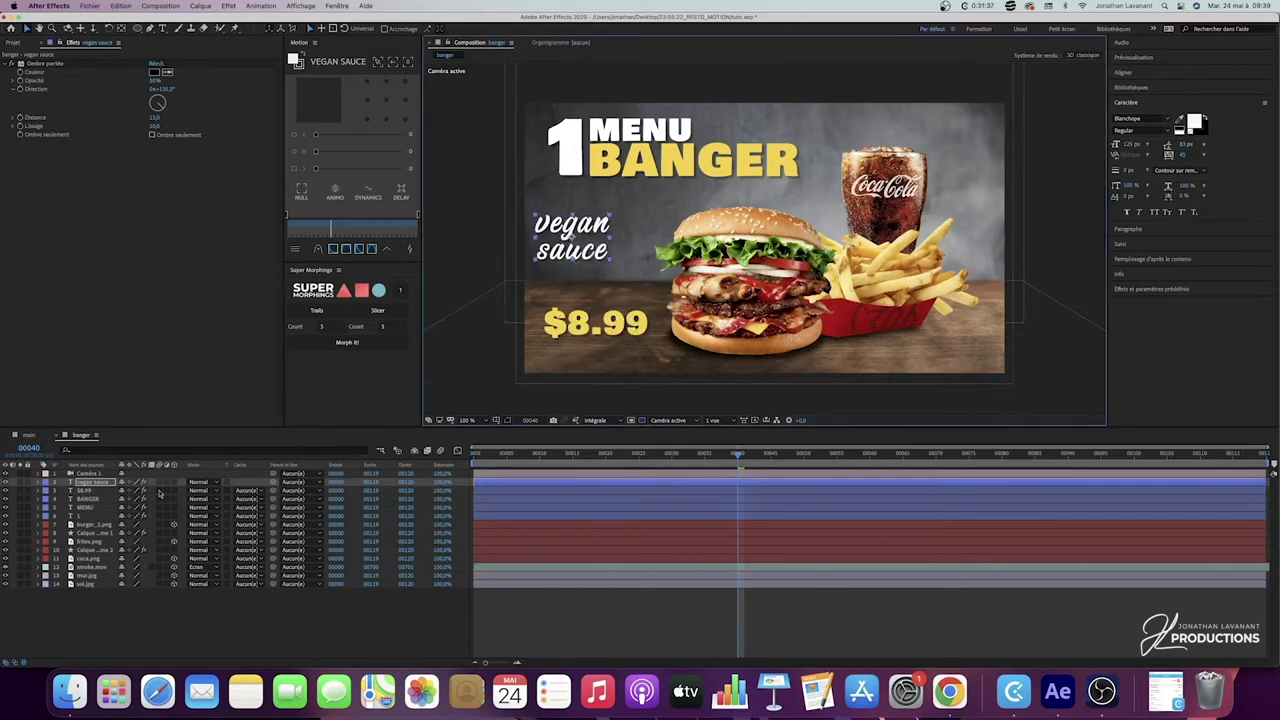
Step: Set the rotation of the vegan sauce text layer to -30°
{"action": "key", "text": "r"}
{"action": "left_click_drag", "start_coordinate": [130, 491], "coordinate": [115, 497]}
{"action": "left_click", "coordinate": [133, 491]}
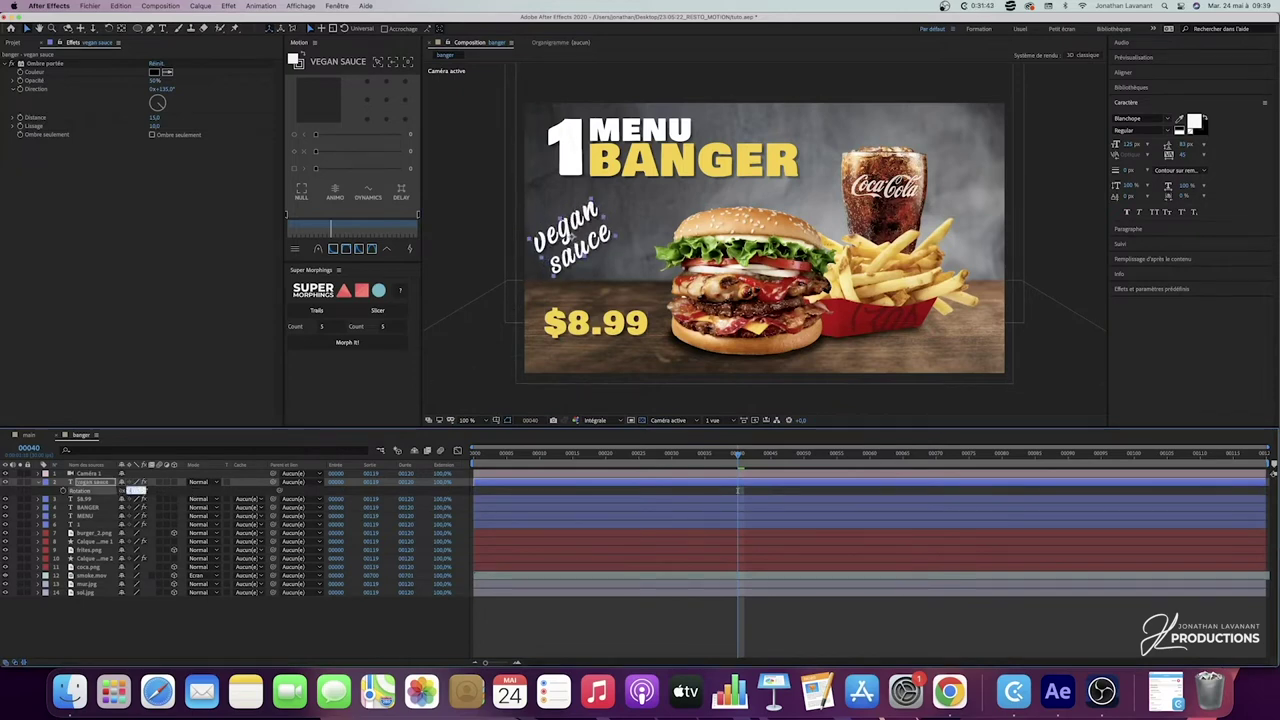
{"action": "type", "text": "-30"}
{"action": "key", "text": "Return"}
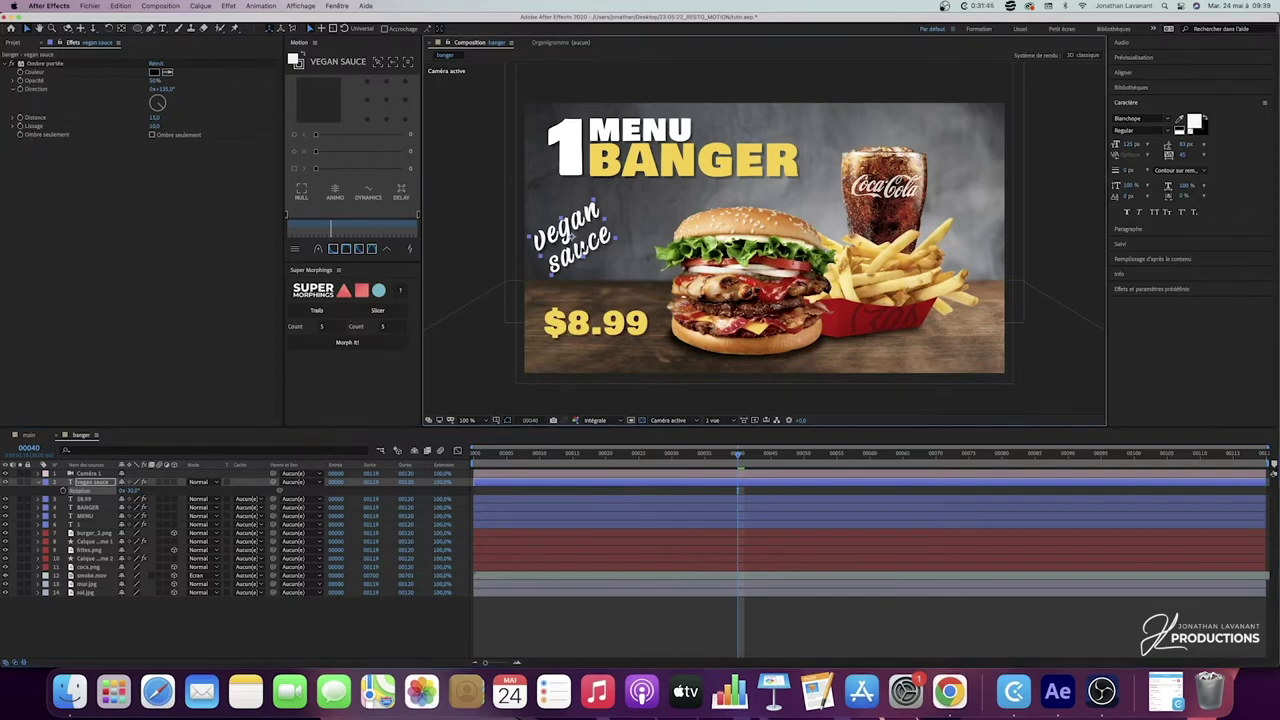
{"action": "left_click", "coordinate": [111, 604]}
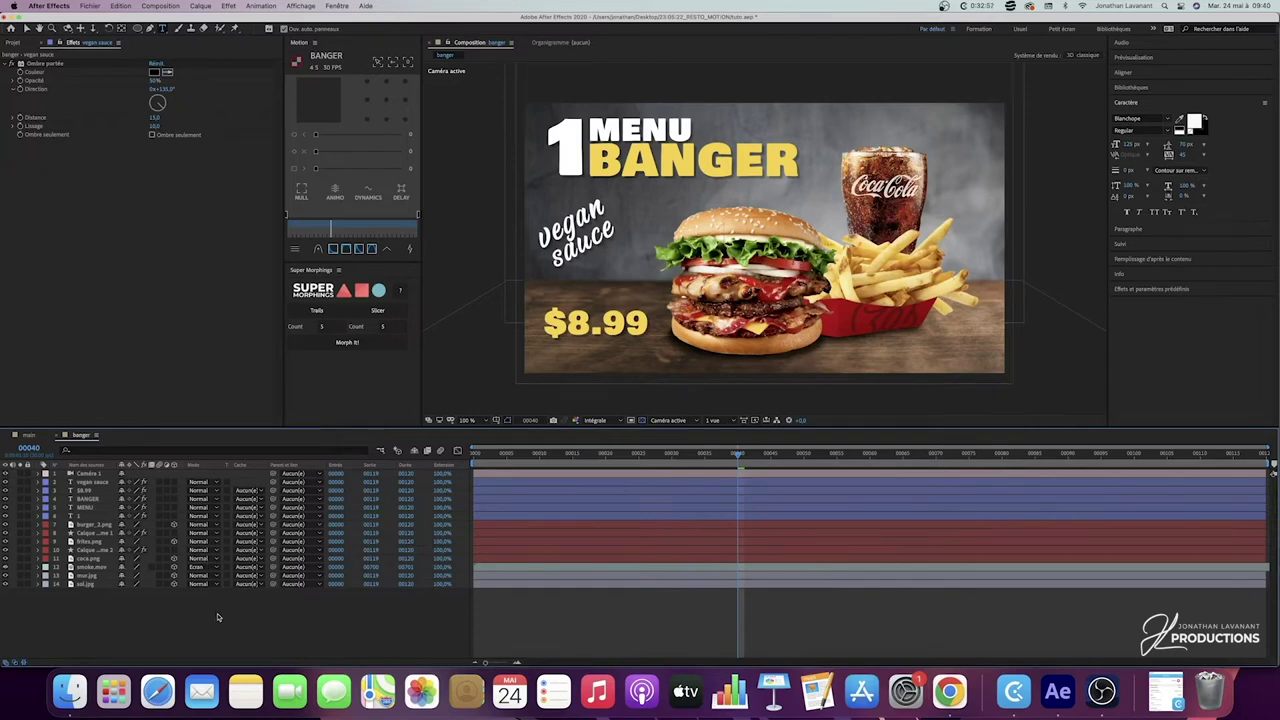
Step: Create a new shape layer and set its stroke colour to white
{"action": "right_click", "coordinate": [187, 616]}
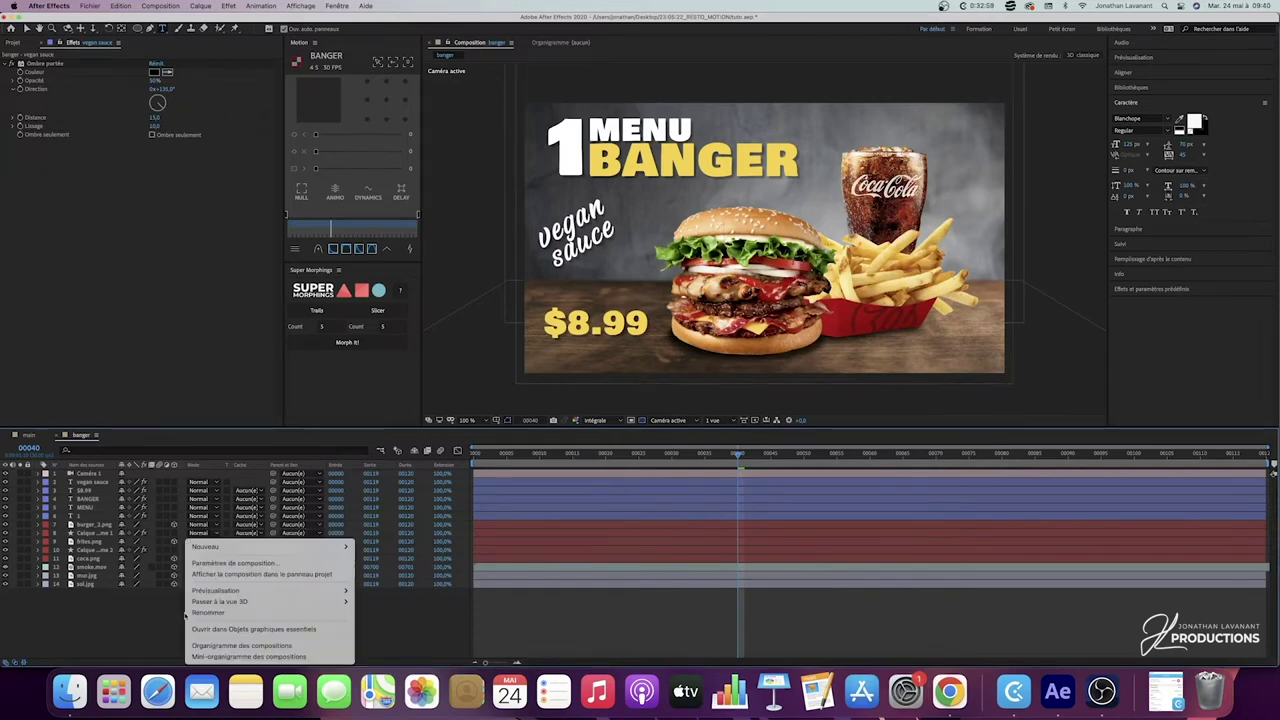
{"action": "mouse_move", "coordinate": [250, 546]}
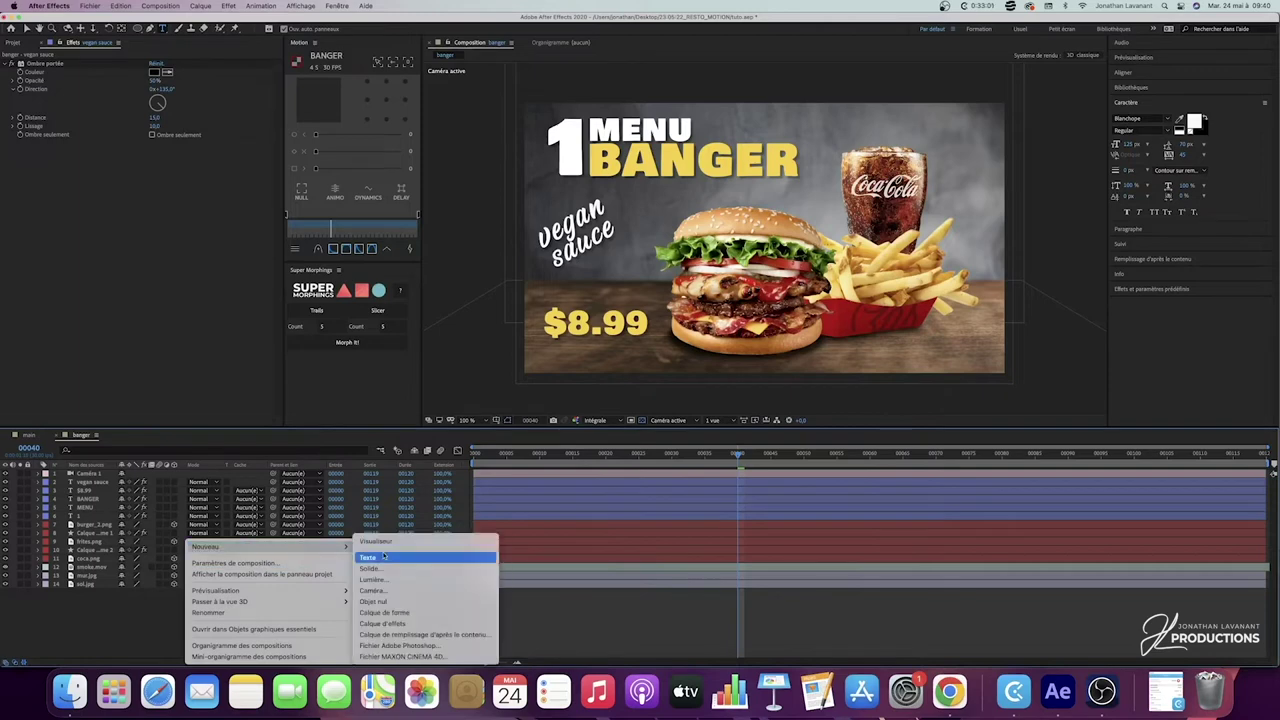
{"action": "left_click", "coordinate": [395, 612]}
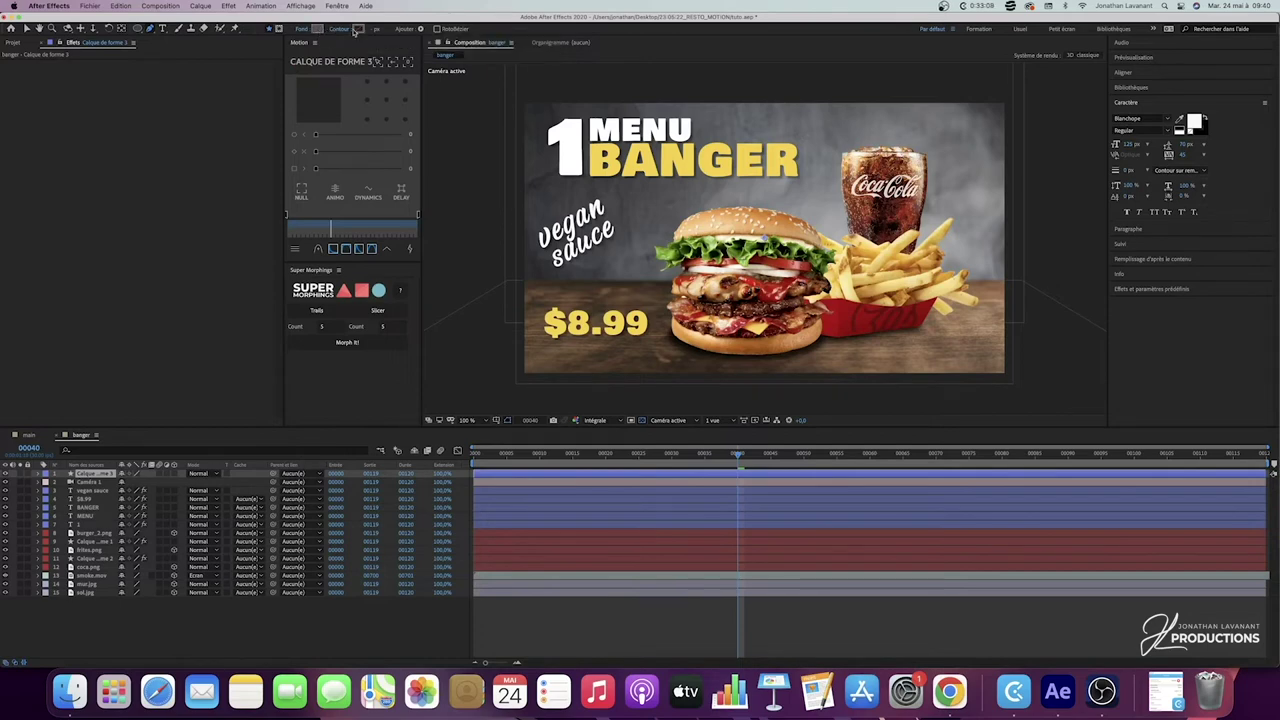
{"action": "left_click", "coordinate": [358, 28]}
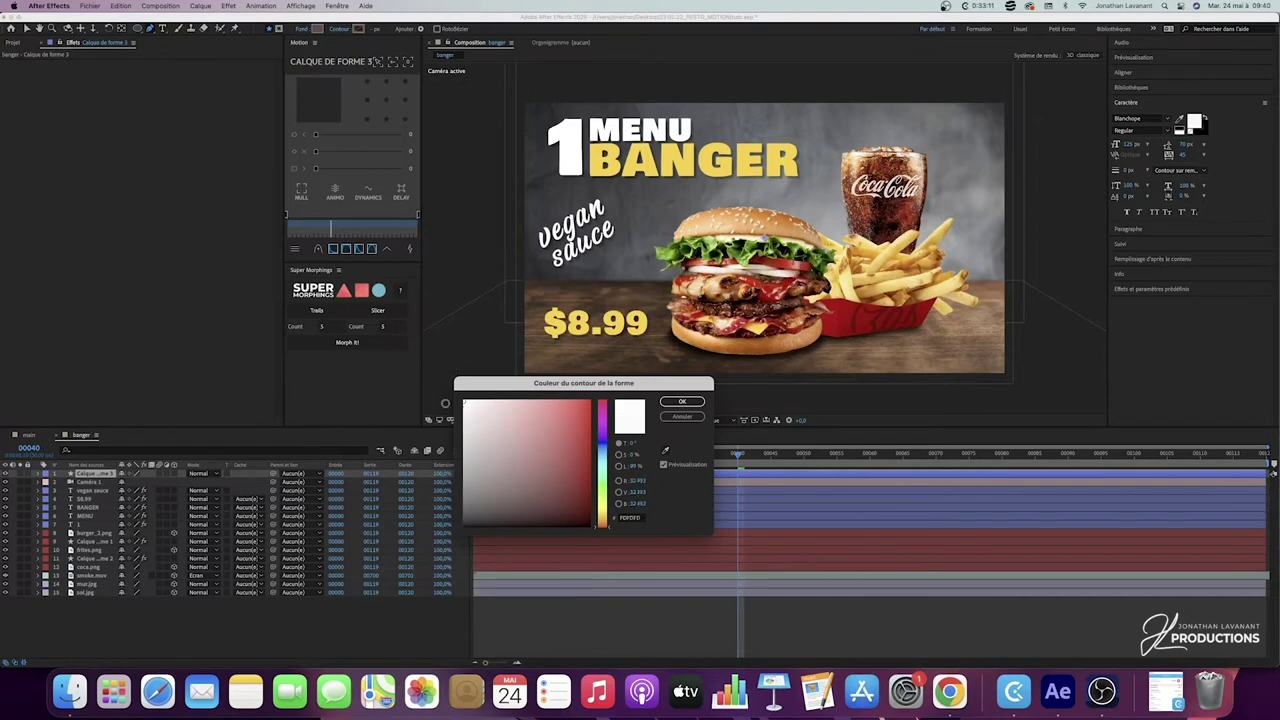
{"action": "left_click", "coordinate": [682, 401]}
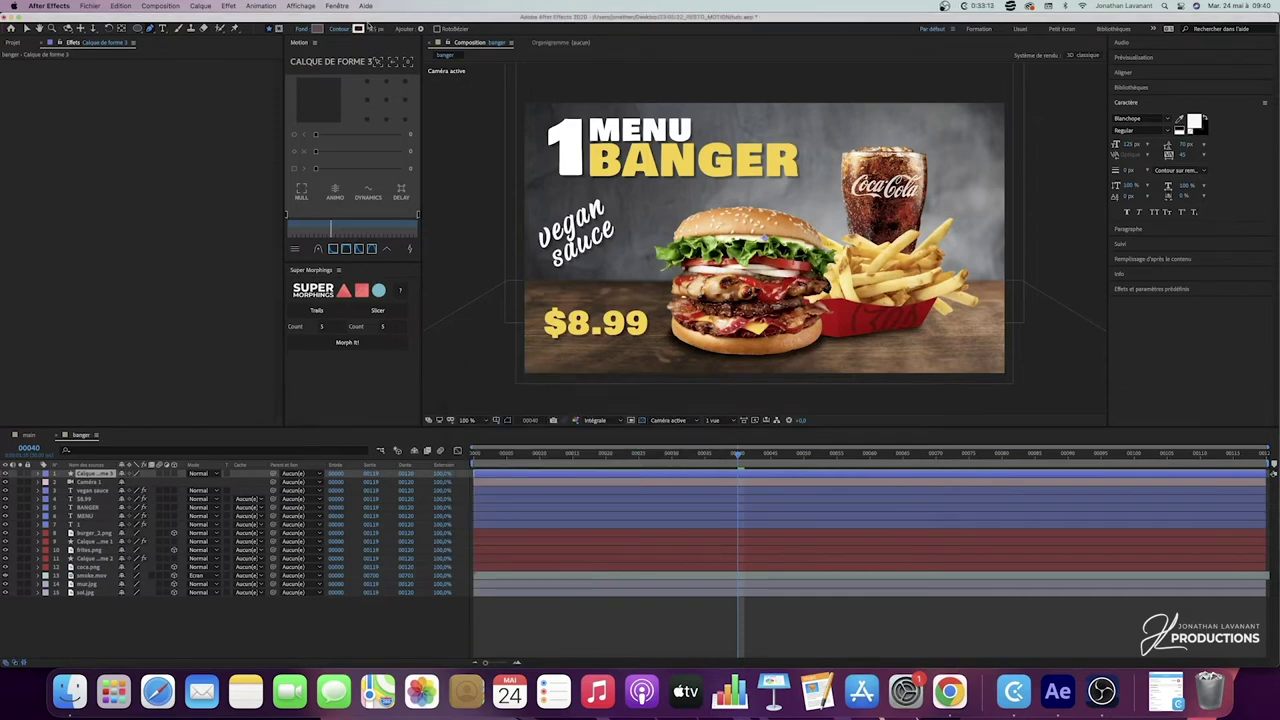
Step: Draw a curved line with the Pen tool from below the vegan sauce text to the burger's edge
{"action": "left_click", "coordinate": [590, 264]}
{"action": "left_click", "coordinate": [661, 289]}
{"action": "left_click_drag", "start_coordinate": [674, 292], "coordinate": [719, 292]}
{"action": "left_click", "coordinate": [186, 621]}
Step: Add a Trim Paths operator (Réduire les tracés) to the curved line's shape layer
{"action": "left_click", "coordinate": [102, 475]}
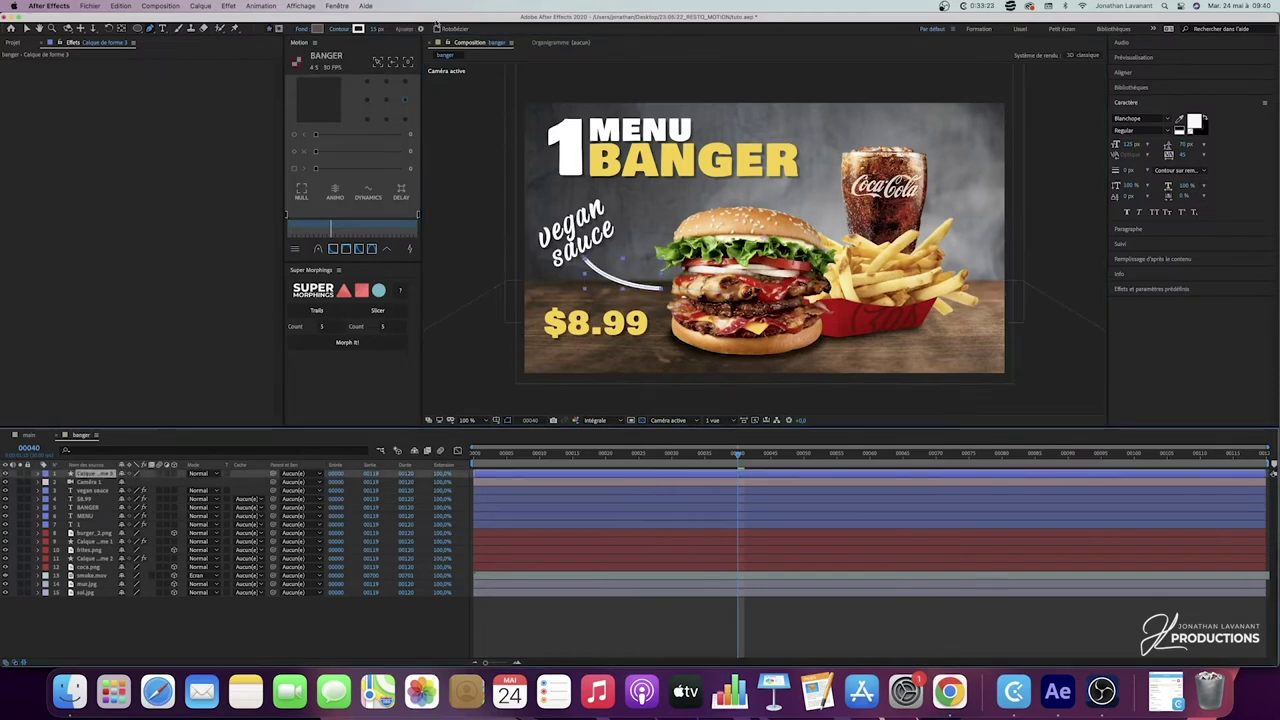
{"action": "left_click", "coordinate": [421, 30]}
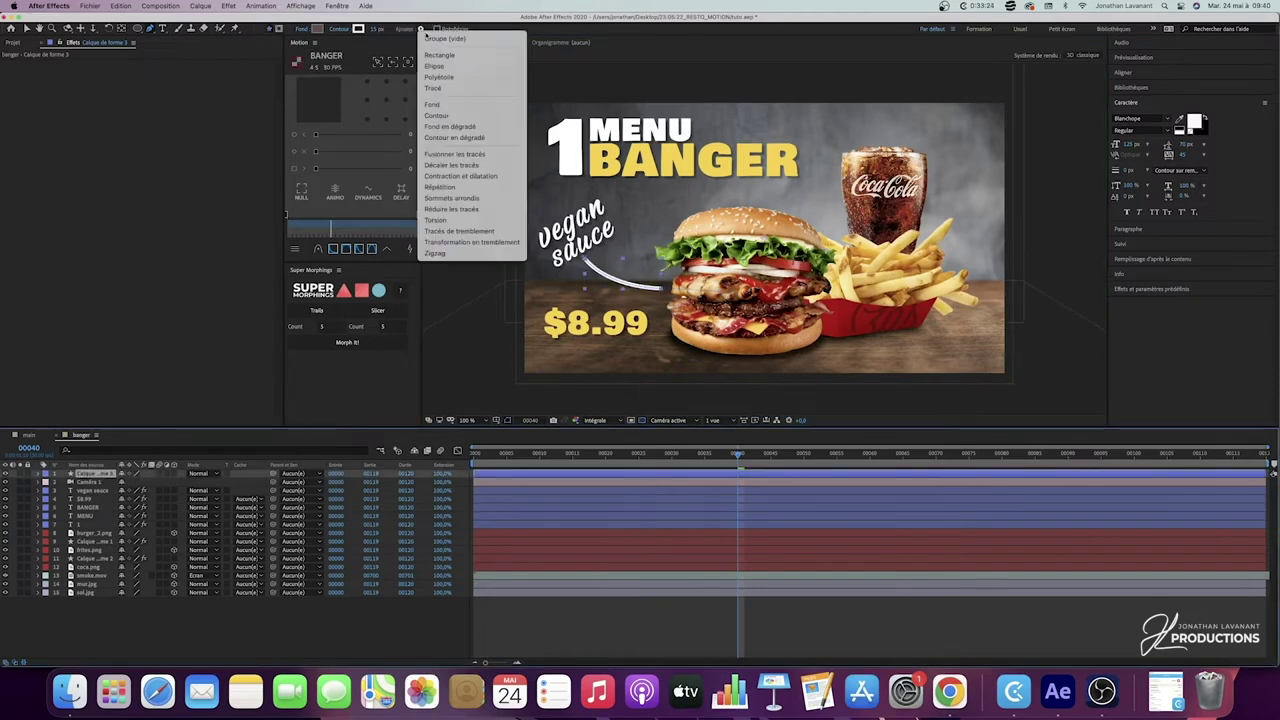
{"action": "left_click", "coordinate": [478, 211]}
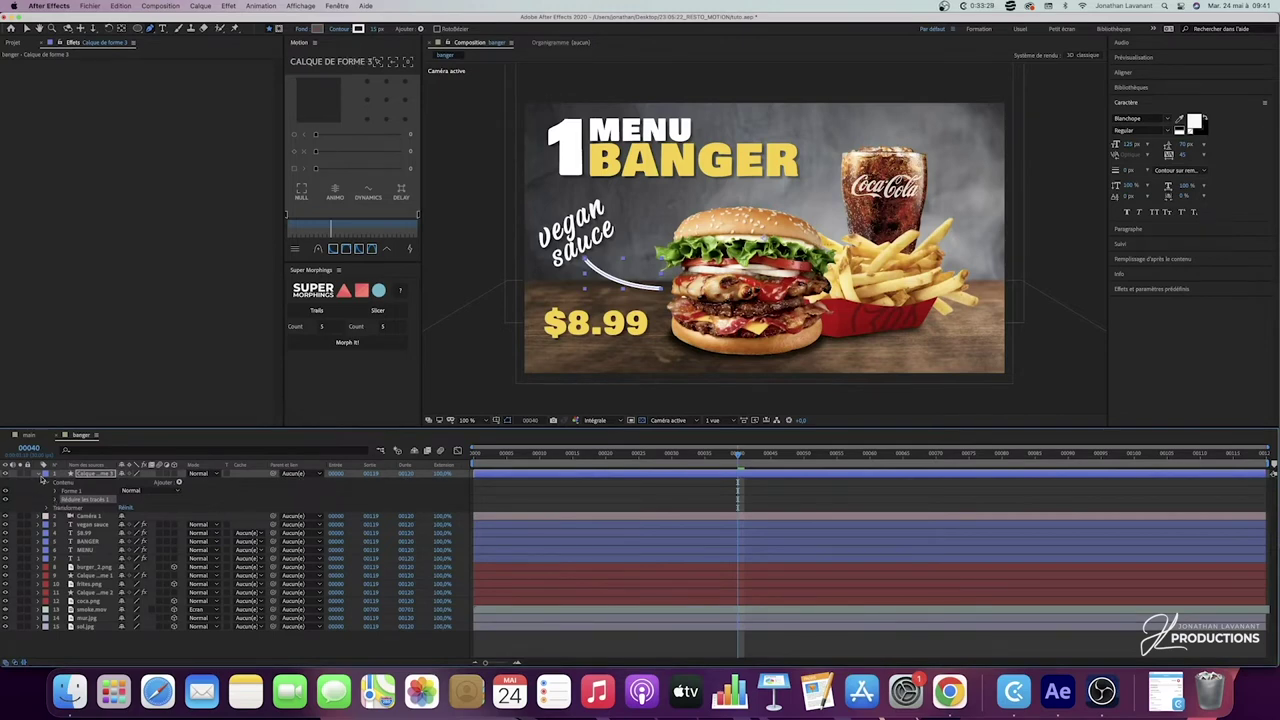
{"action": "left_click", "coordinate": [40, 475]}
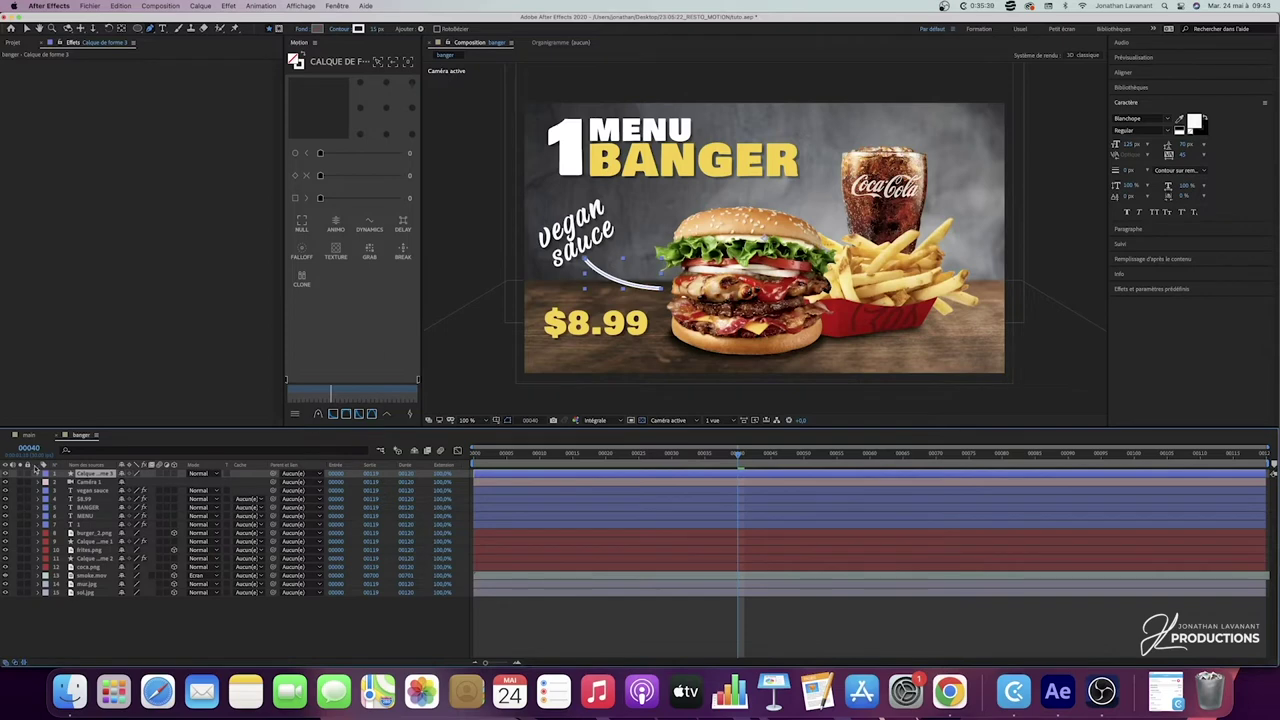
Step: Create a null that traces the curved line's path (Tracer le chemin) with the Create Nulls From Paths script
{"action": "left_click", "coordinate": [40, 475]}
{"action": "left_click", "coordinate": [55, 491]}
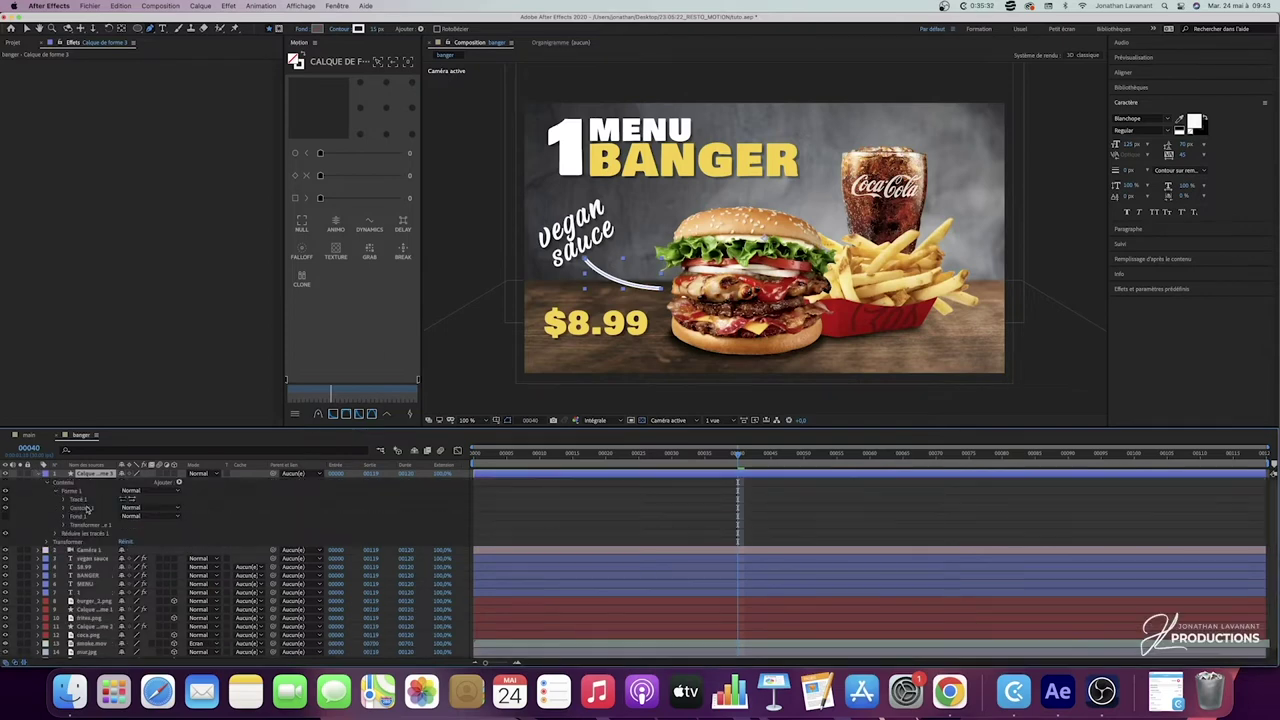
{"action": "left_click", "coordinate": [63, 500]}
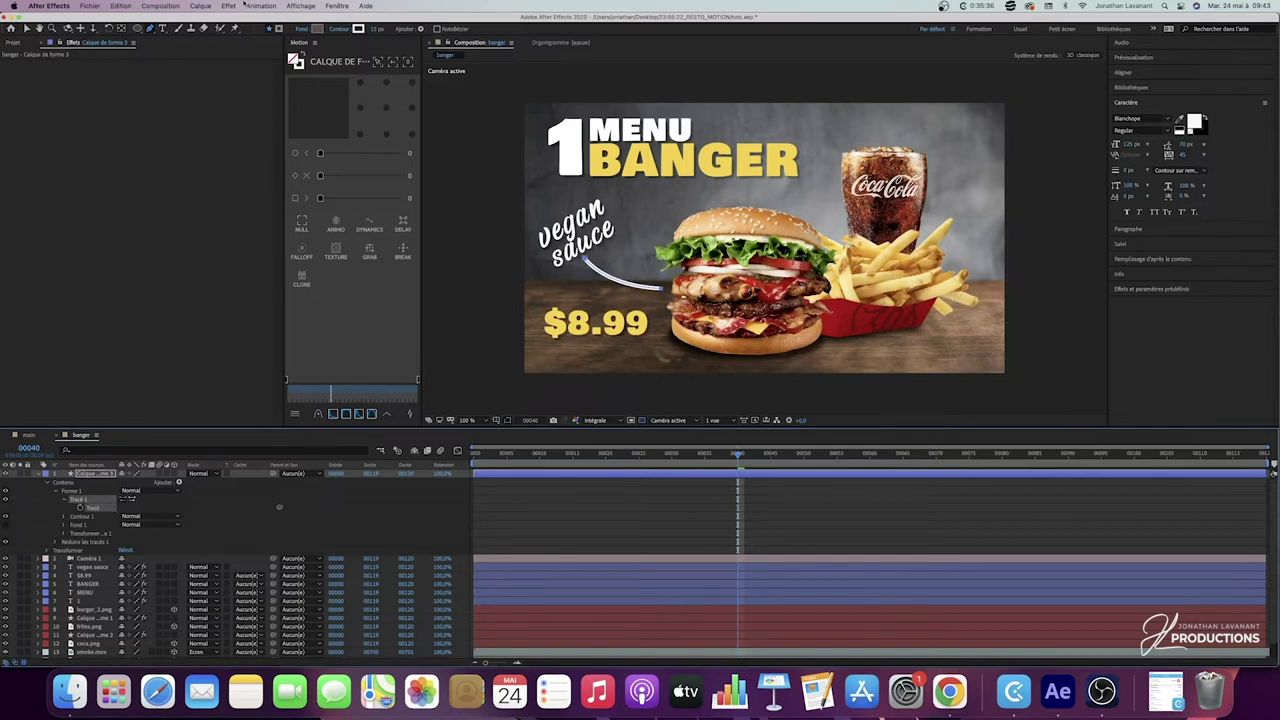
{"action": "left_click", "coordinate": [348, 5]}
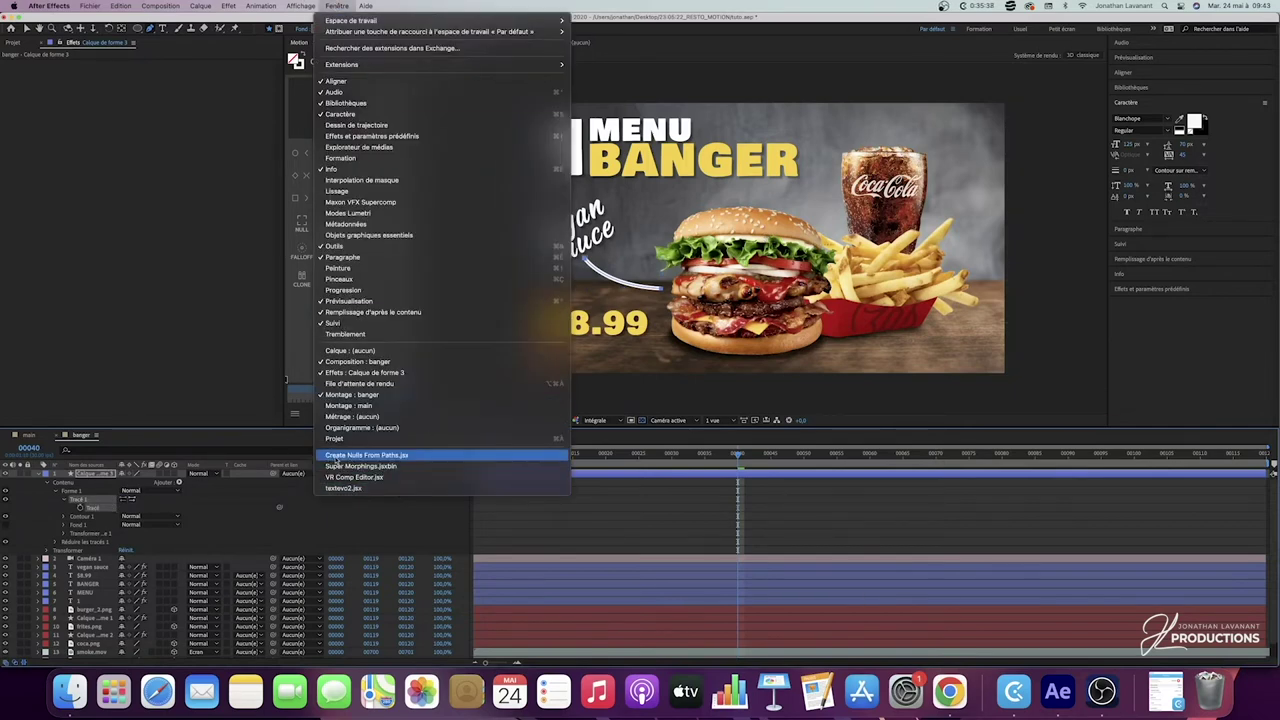
{"action": "left_click", "coordinate": [380, 455]}
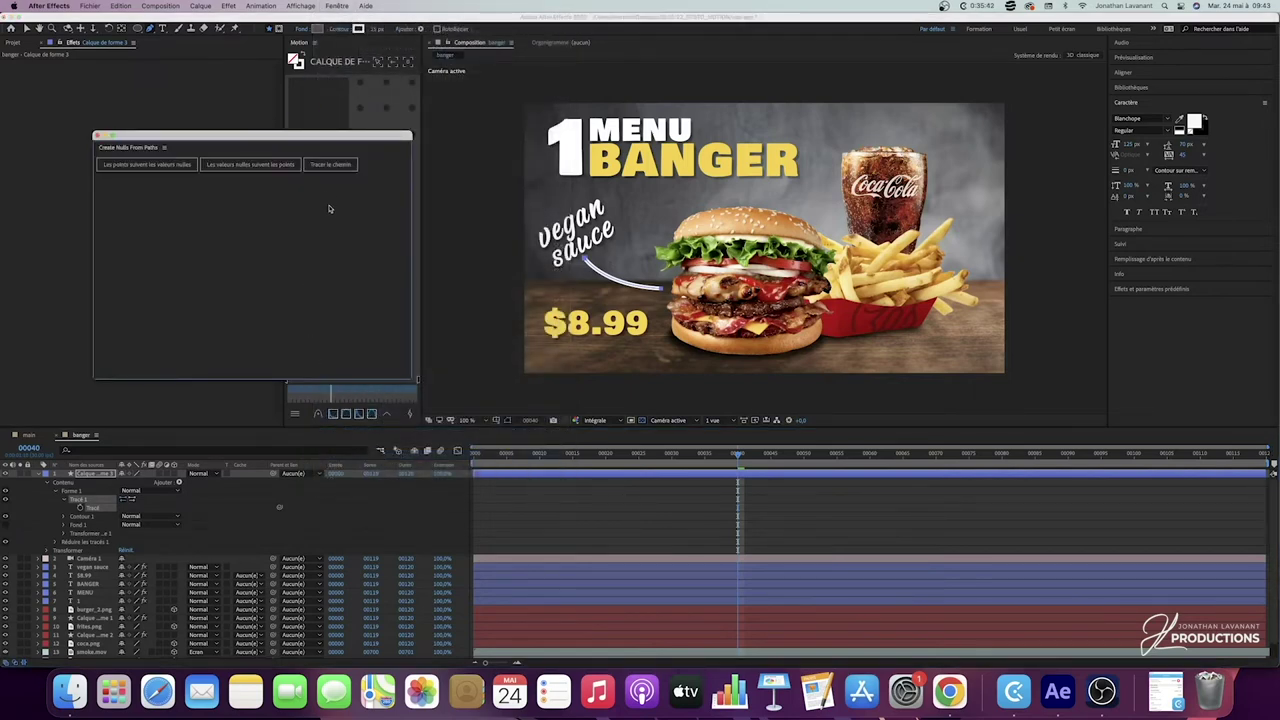
{"action": "left_click", "coordinate": [330, 164]}
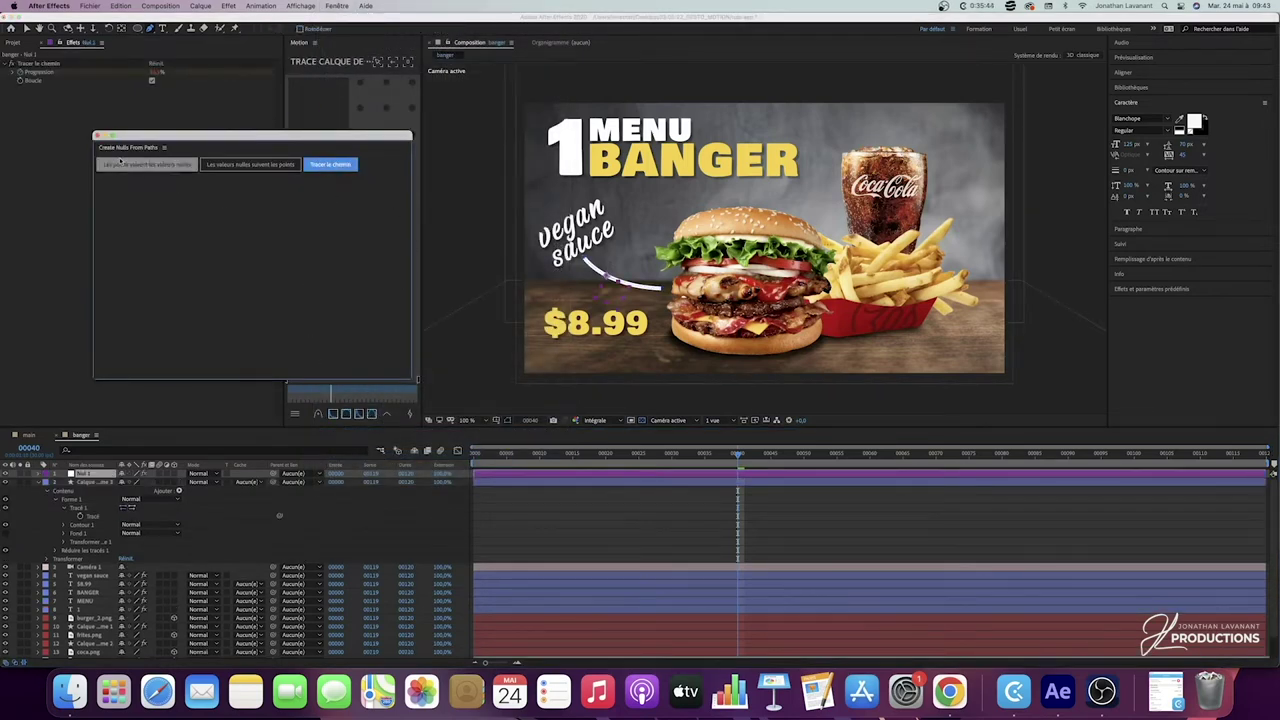
{"action": "left_click", "coordinate": [98, 135]}
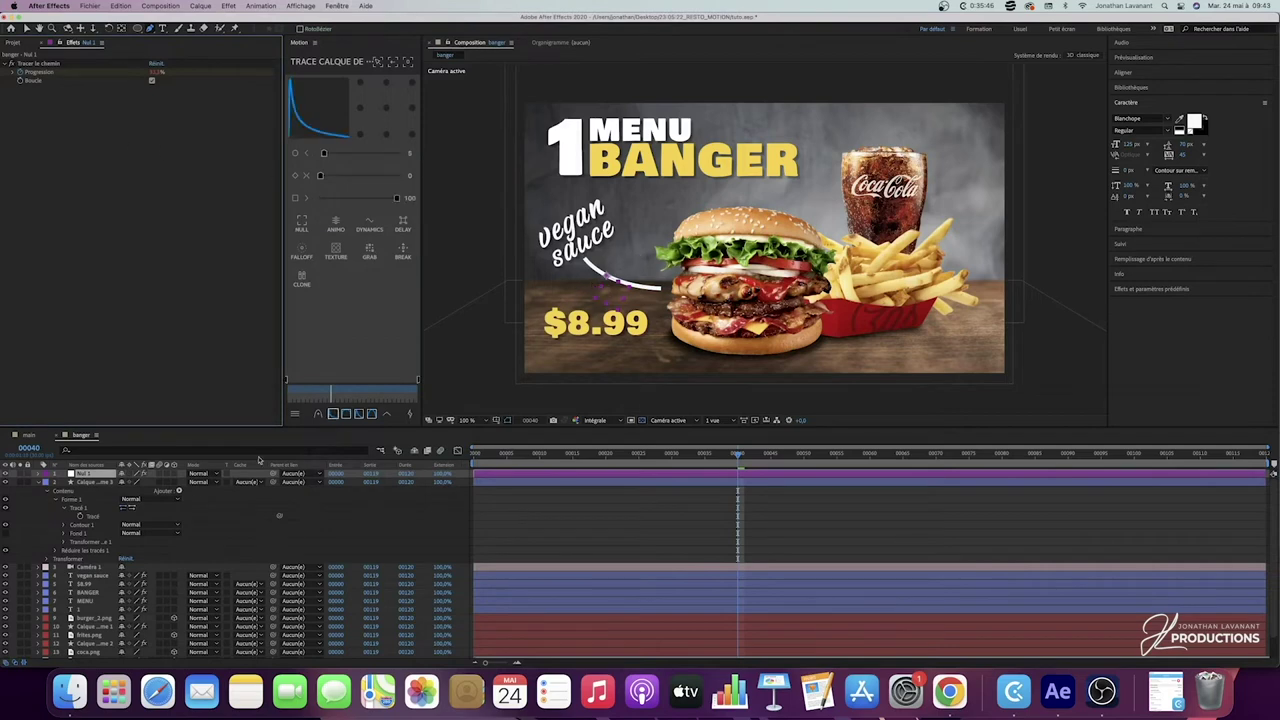
{"action": "left_click", "coordinate": [41, 483]}
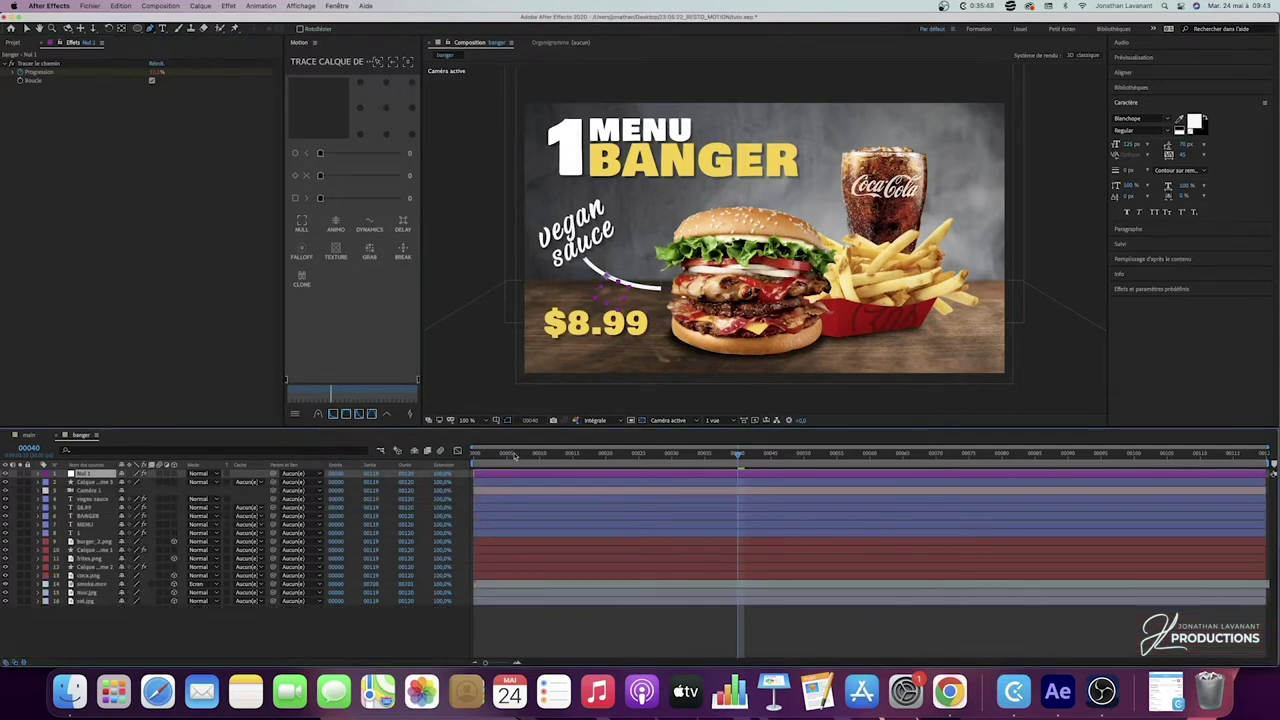
Step: Check the null's motion along the curve, return to frame 0, and expand the line's Trim Paths properties and the null's effects
{"action": "left_click_drag", "start_coordinate": [522, 459], "coordinate": [618, 464]}
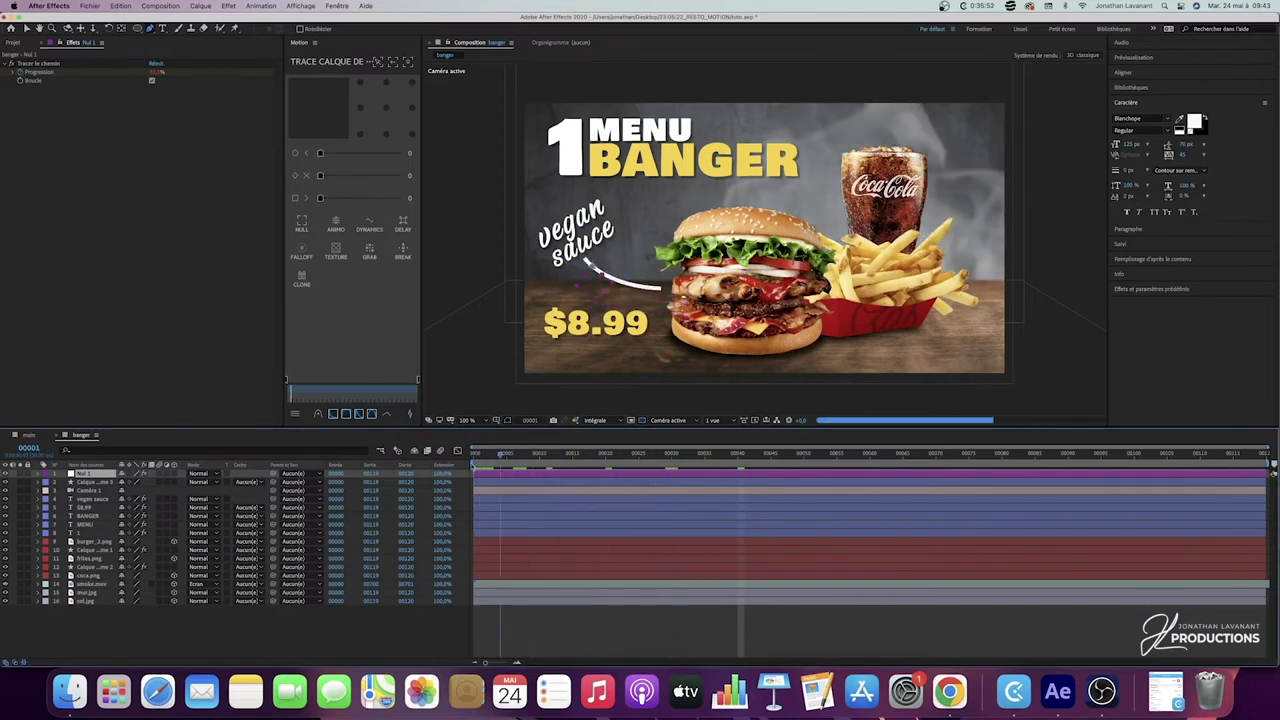
{"action": "left_click_drag", "start_coordinate": [607, 460], "coordinate": [468, 462]}
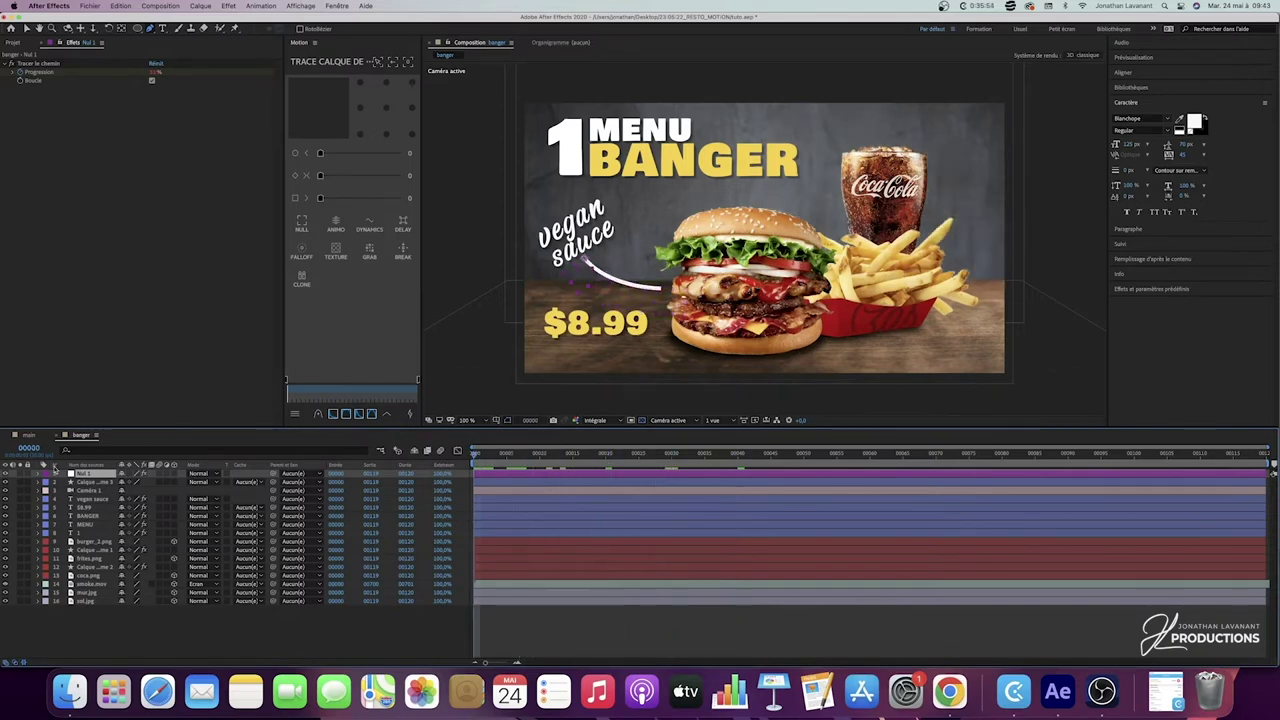
{"action": "left_click", "coordinate": [40, 483]}
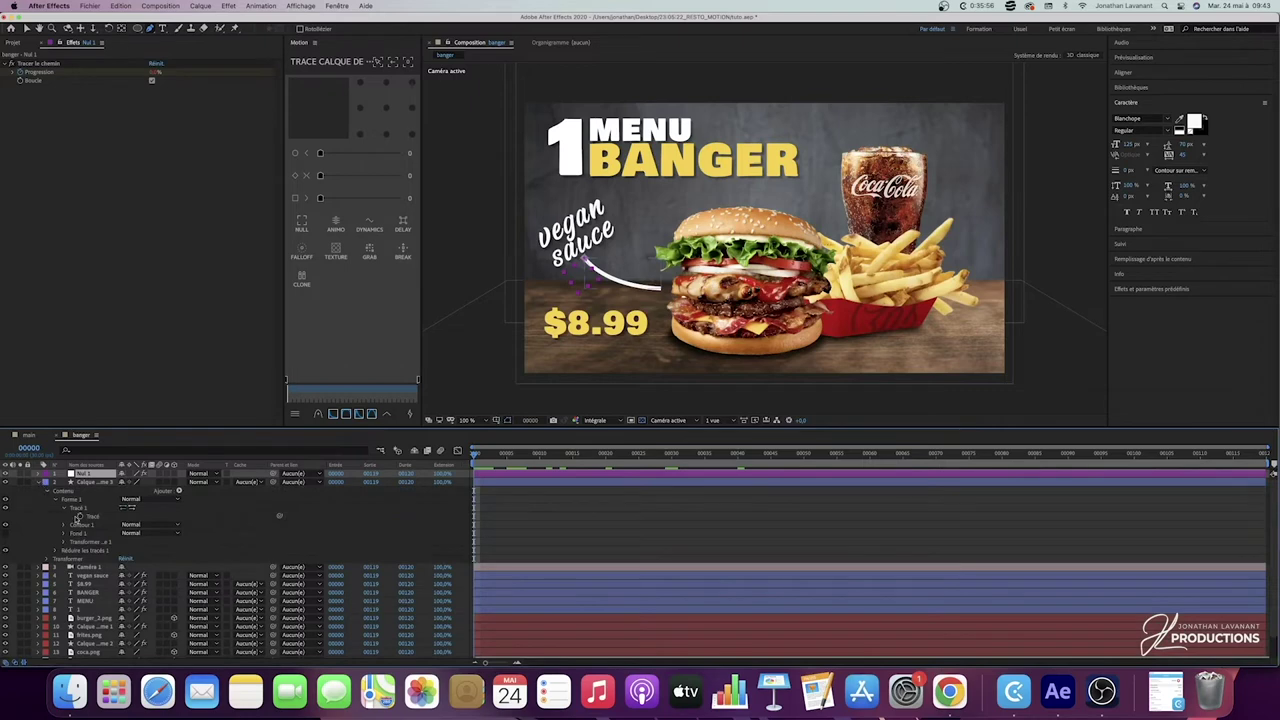
{"action": "left_click", "coordinate": [56, 551]}
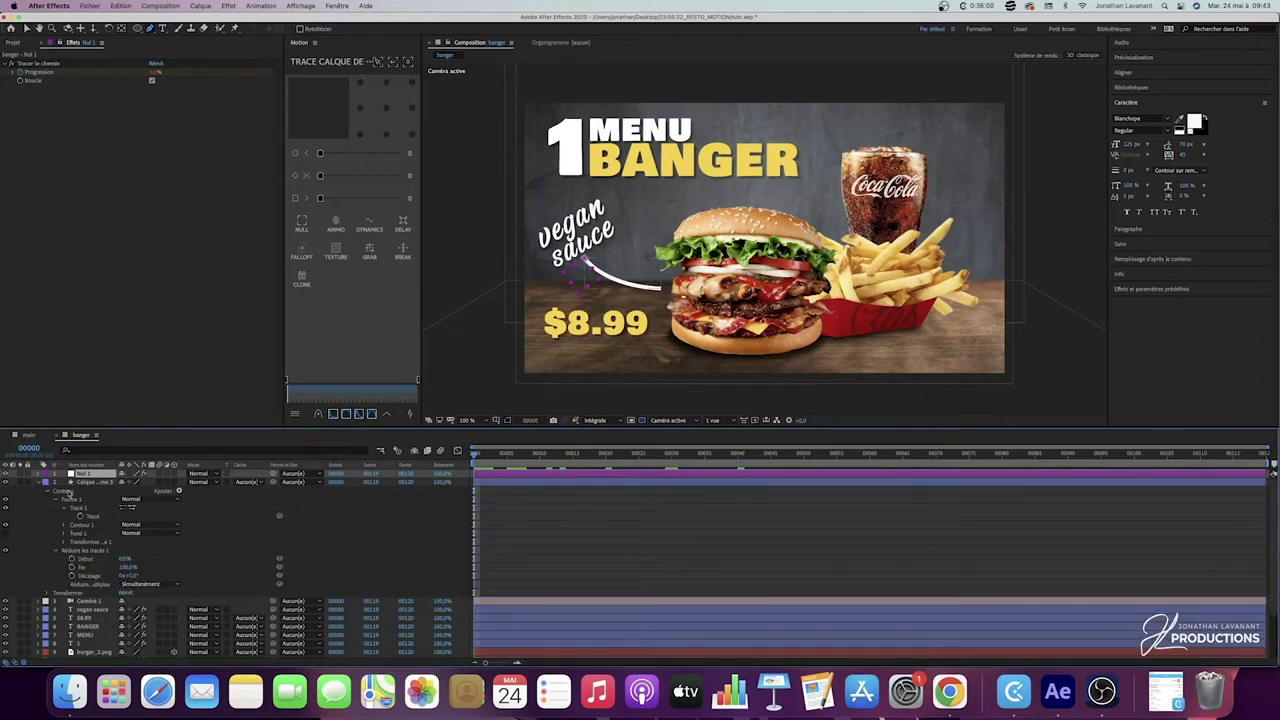
{"action": "left_click", "coordinate": [41, 474]}
{"action": "left_click", "coordinate": [47, 484]}
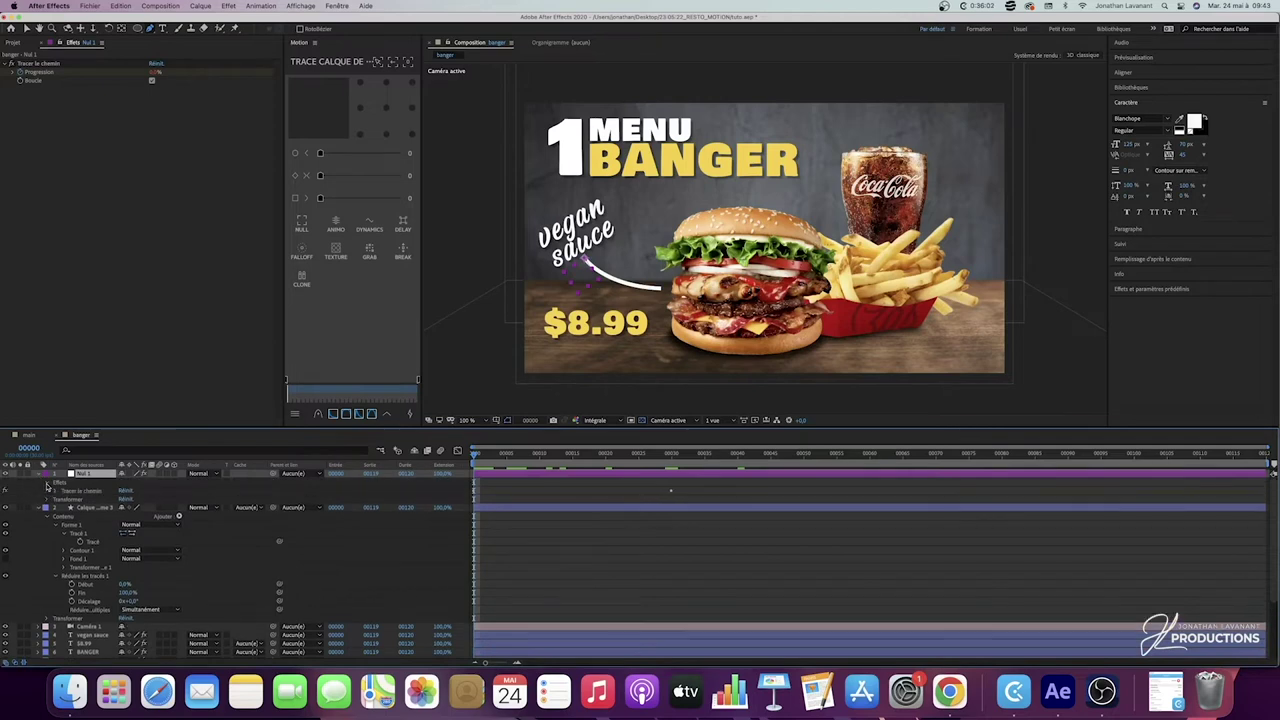
Step: Link the curved line's trim-path Fin value to the Progression property on Nul 1, and preview the line's animation
{"action": "left_click", "coordinate": [55, 492]}
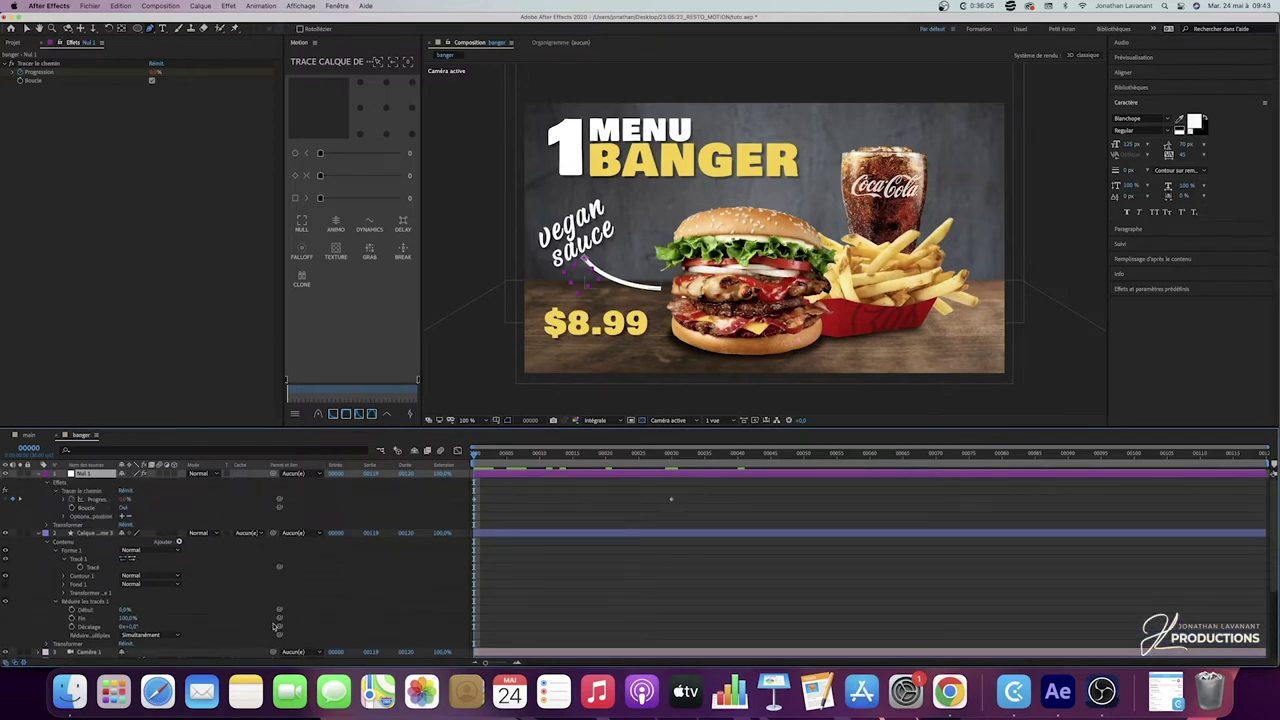
{"action": "left_click_drag", "start_coordinate": [279, 617], "coordinate": [93, 500]}
{"action": "left_click", "coordinate": [40, 533]}
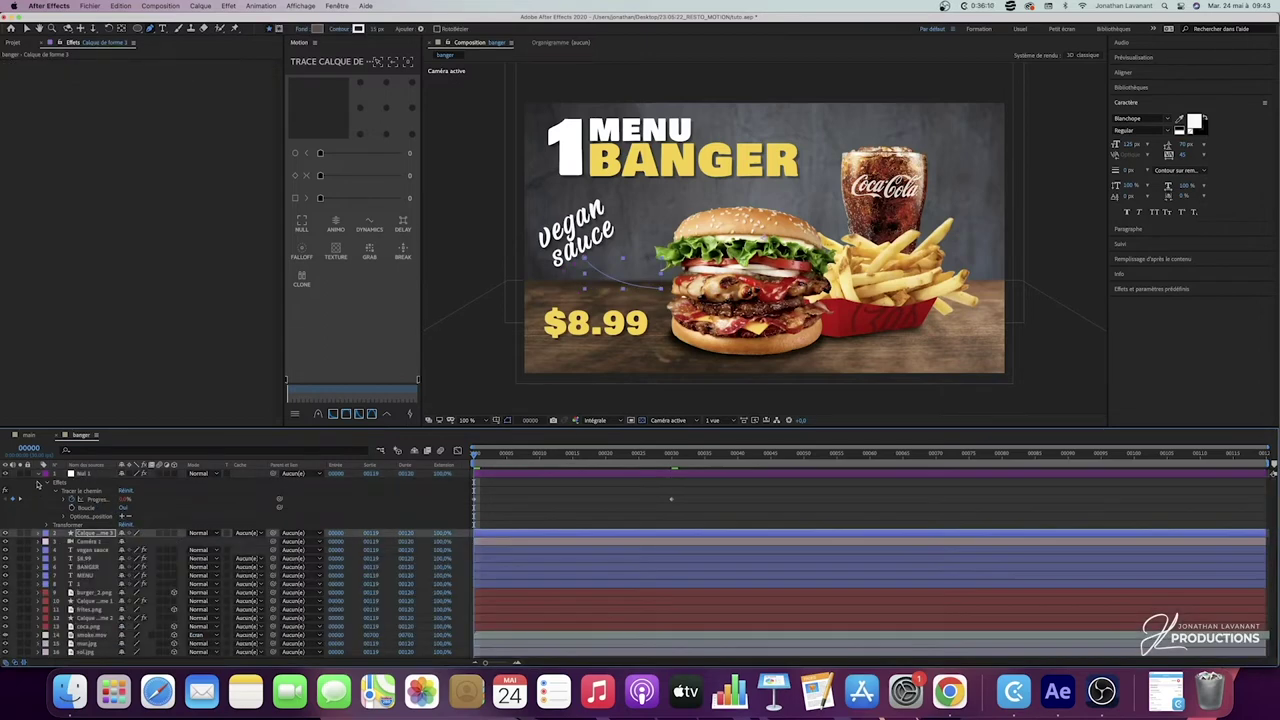
{"action": "left_click", "coordinate": [40, 473]}
{"action": "left_click", "coordinate": [480, 455]}
{"action": "mouse_move", "coordinate": [486, 458]}
{"action": "left_mouse_down"}
{"action": "mouse_move", "coordinate": [672, 466]}
{"action": "mouse_move", "coordinate": [457, 470]}
{"action": "mouse_move", "coordinate": [534, 465]}
{"action": "left_mouse_up"}
{"action": "key", "text": "space"}
Step: Create a new shape layer in the banger composition and add a Polyétoile path to it
{"action": "left_click", "coordinate": [161, 634]}
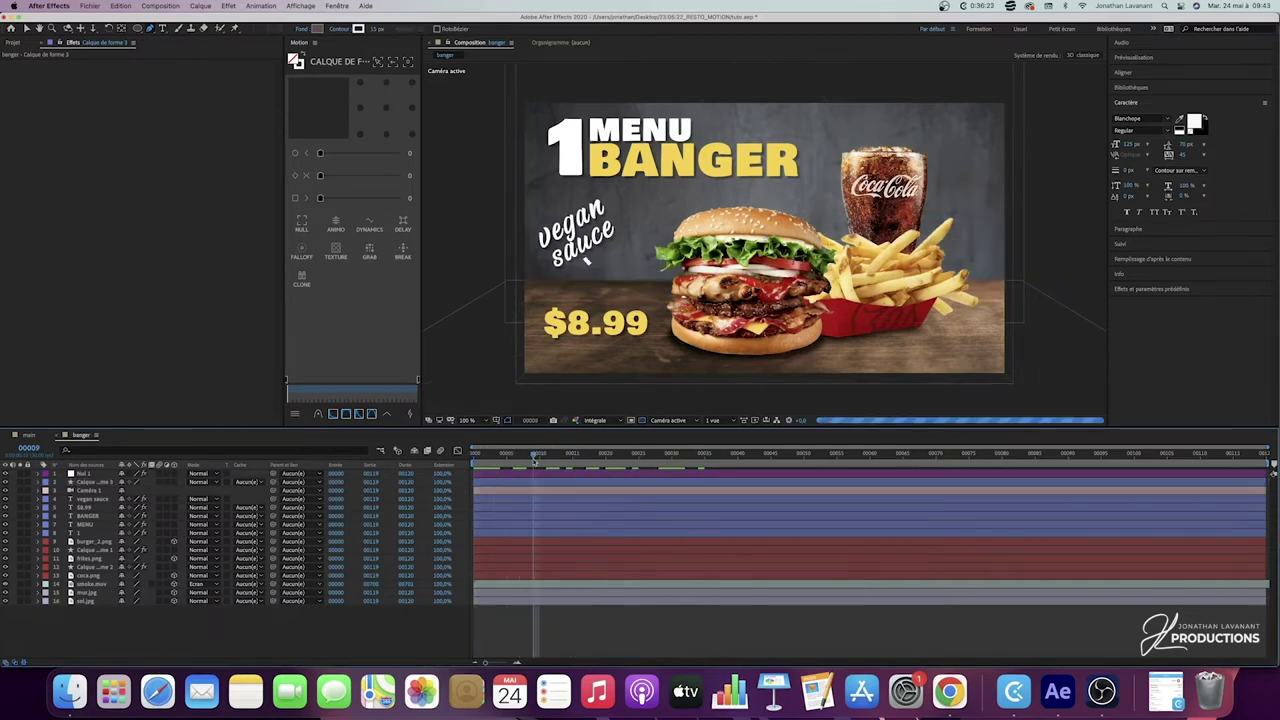
{"action": "right_click", "coordinate": [244, 637]}
{"action": "mouse_move", "coordinate": [331, 551]}
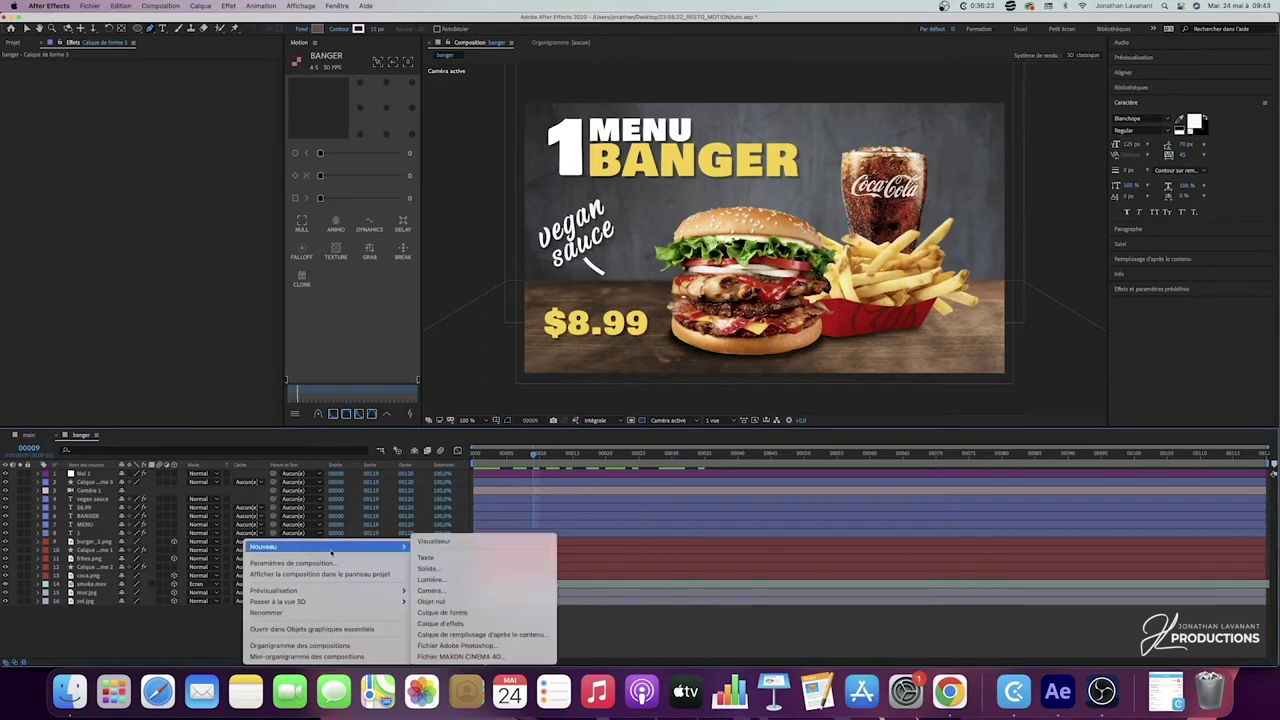
{"action": "left_click", "coordinate": [442, 612]}
{"action": "left_click", "coordinate": [140, 28]}
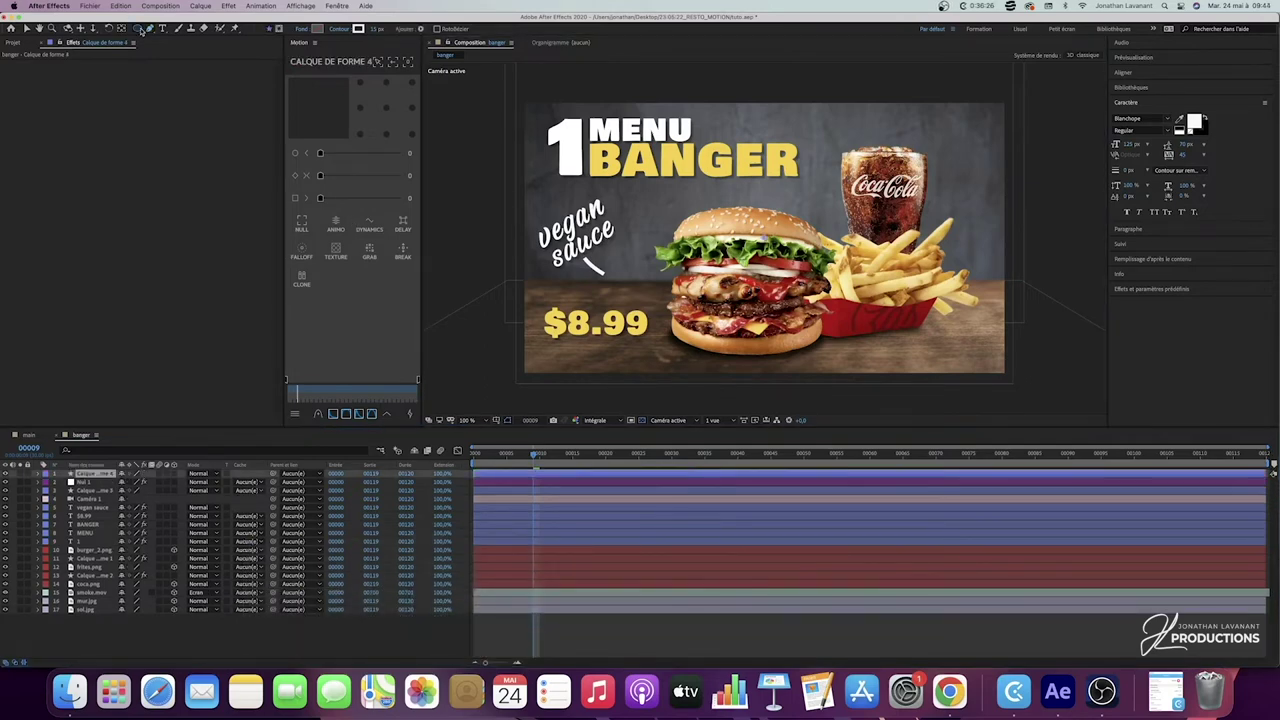
{"action": "left_click", "coordinate": [180, 72]}
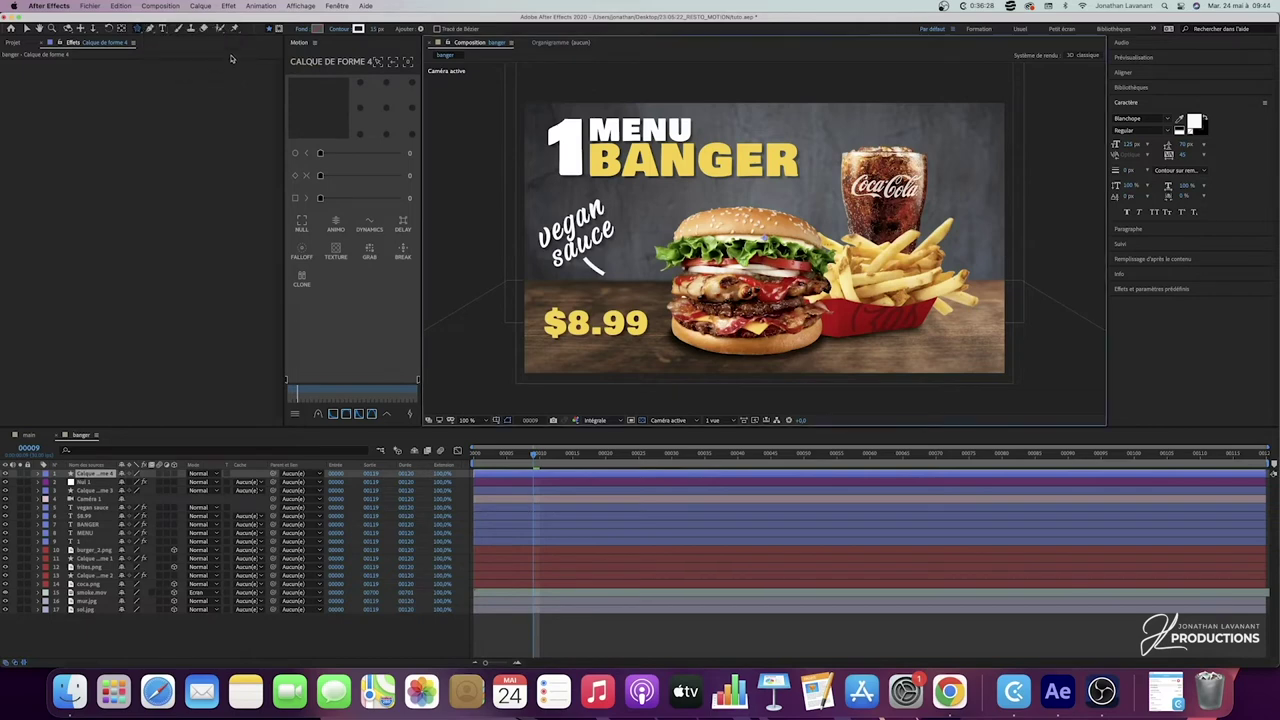
{"action": "left_click", "coordinate": [420, 29]}
{"action": "left_click", "coordinate": [307, 32]}
{"action": "left_click", "coordinate": [421, 29]}
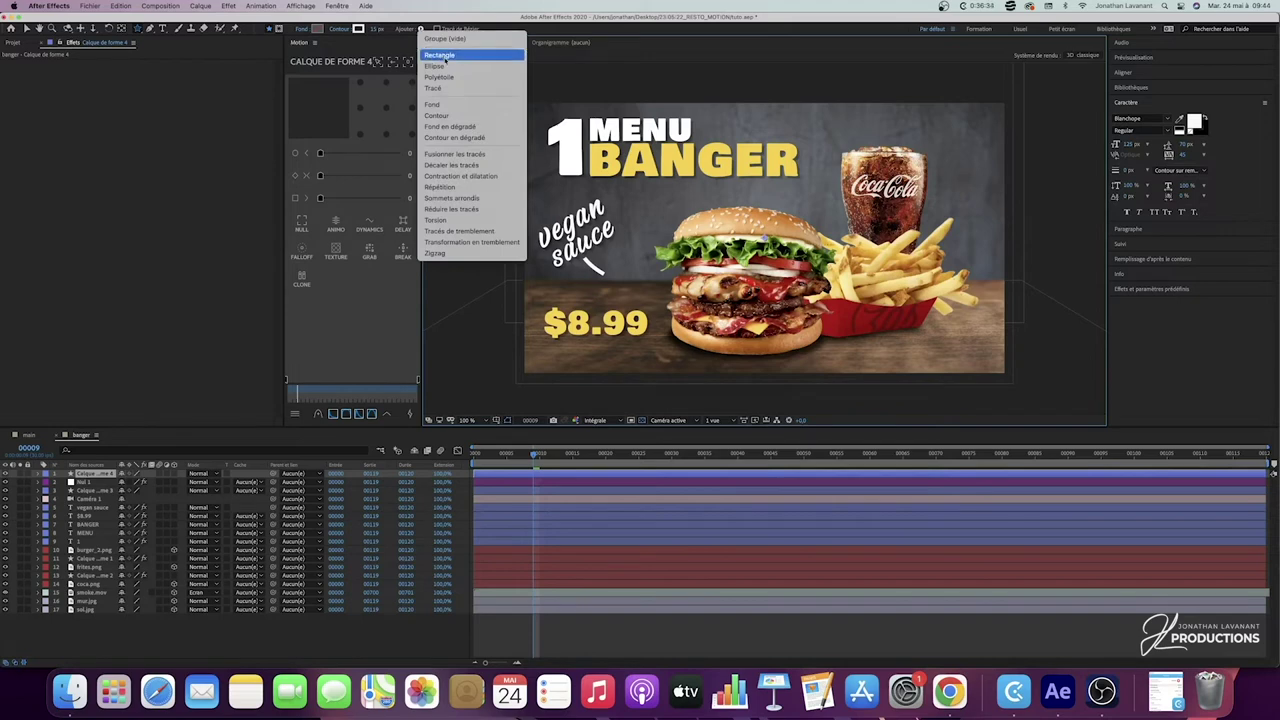
{"action": "left_click", "coordinate": [450, 79]}
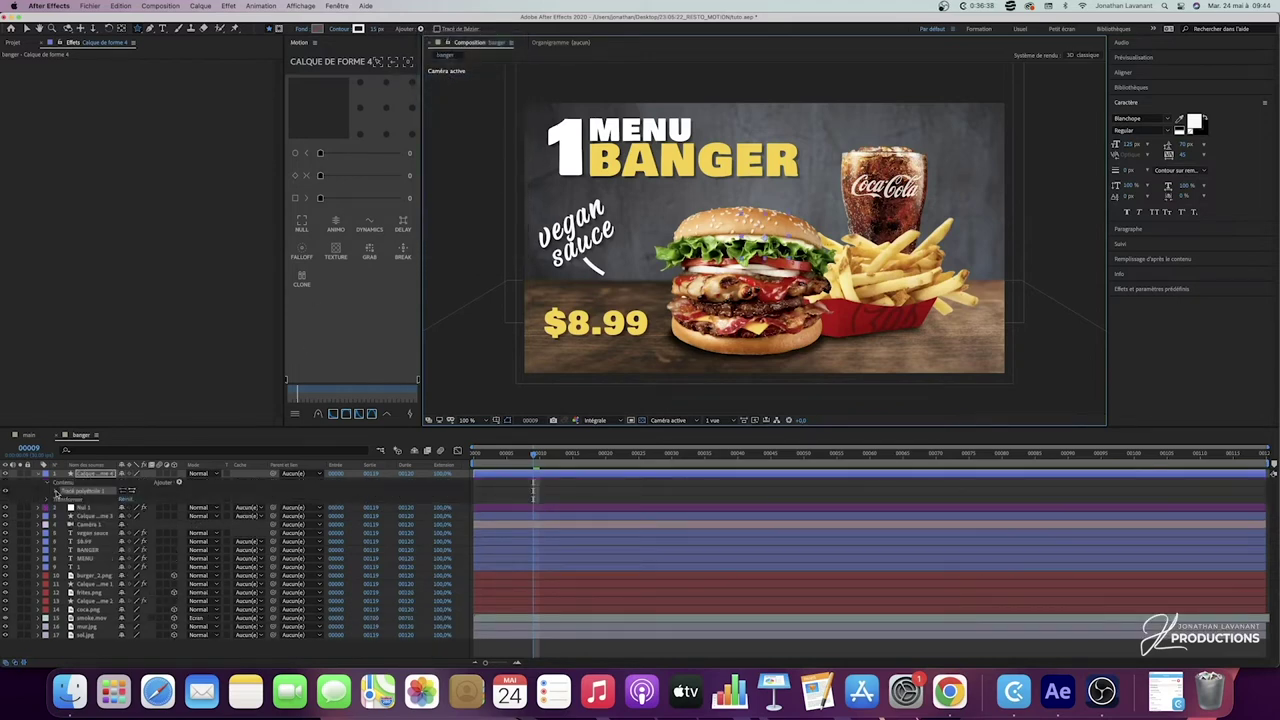
Step: Turn the new polystar path into a triangle by setting its type to Polygone with 3 points
{"action": "left_click", "coordinate": [57, 491]}
{"action": "left_click", "coordinate": [130, 499]}
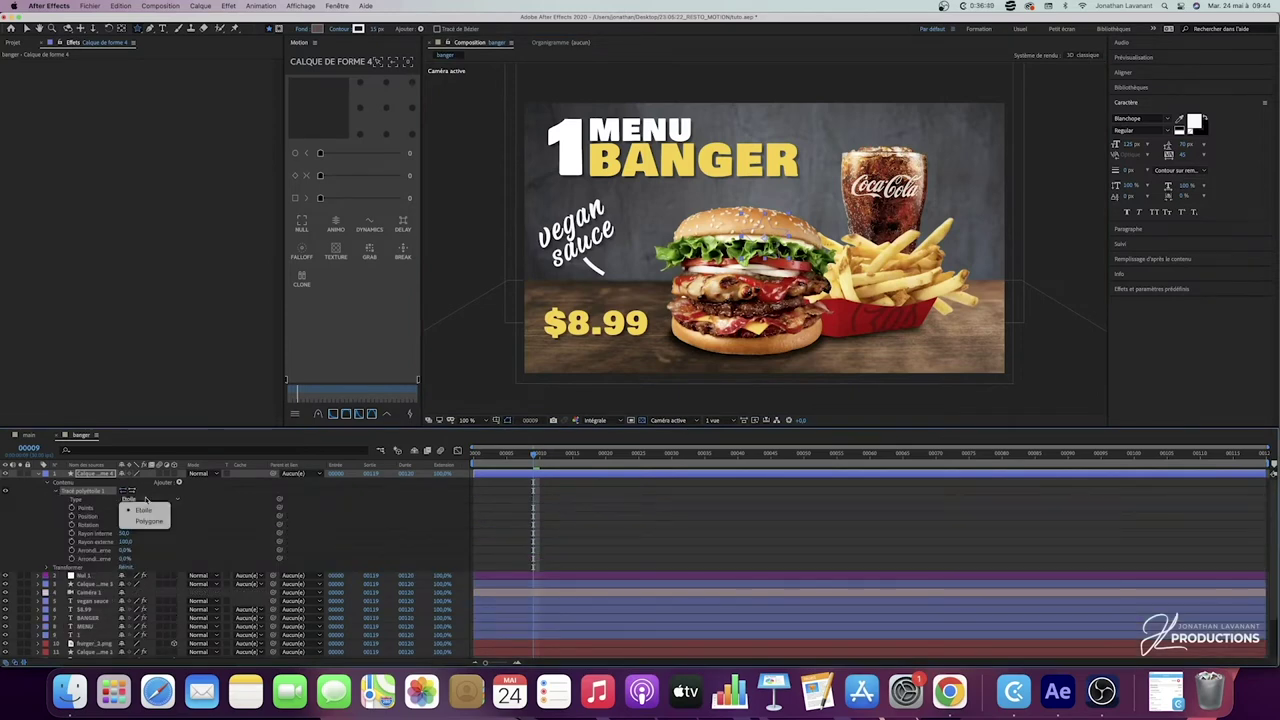
{"action": "left_click", "coordinate": [147, 522]}
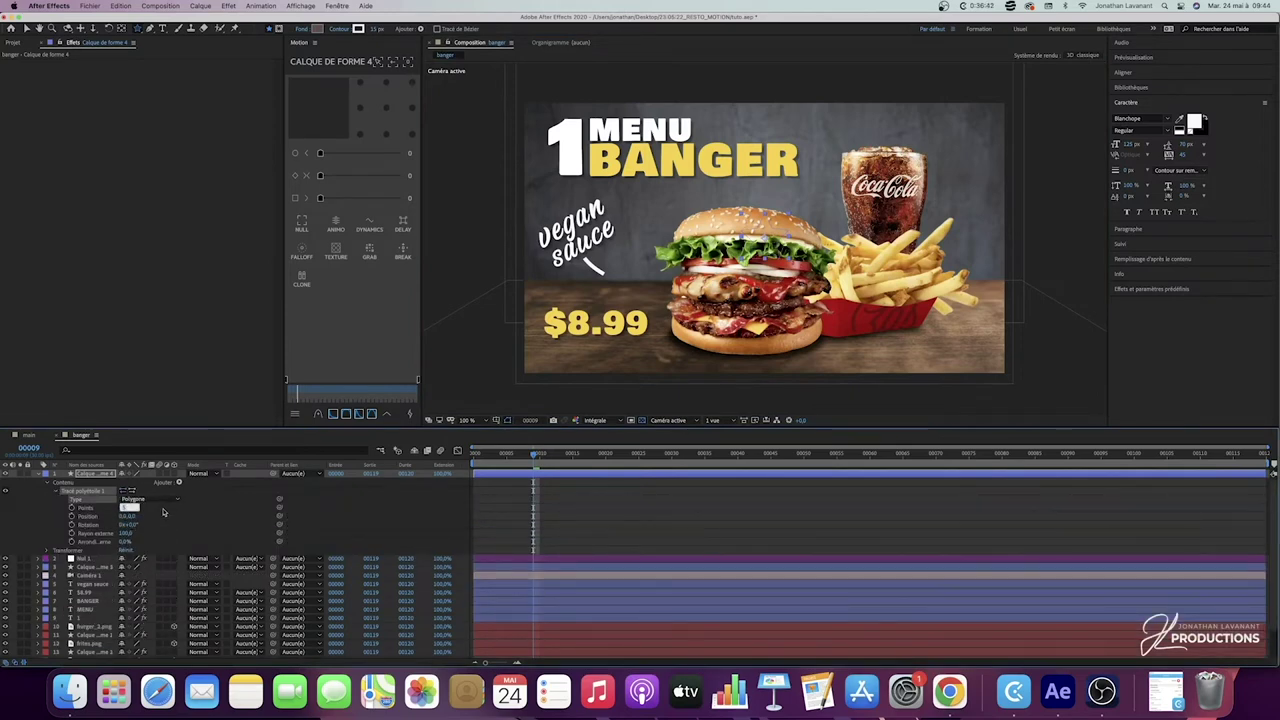
{"action": "type", "text": "3"}
{"action": "key", "text": "Return"}
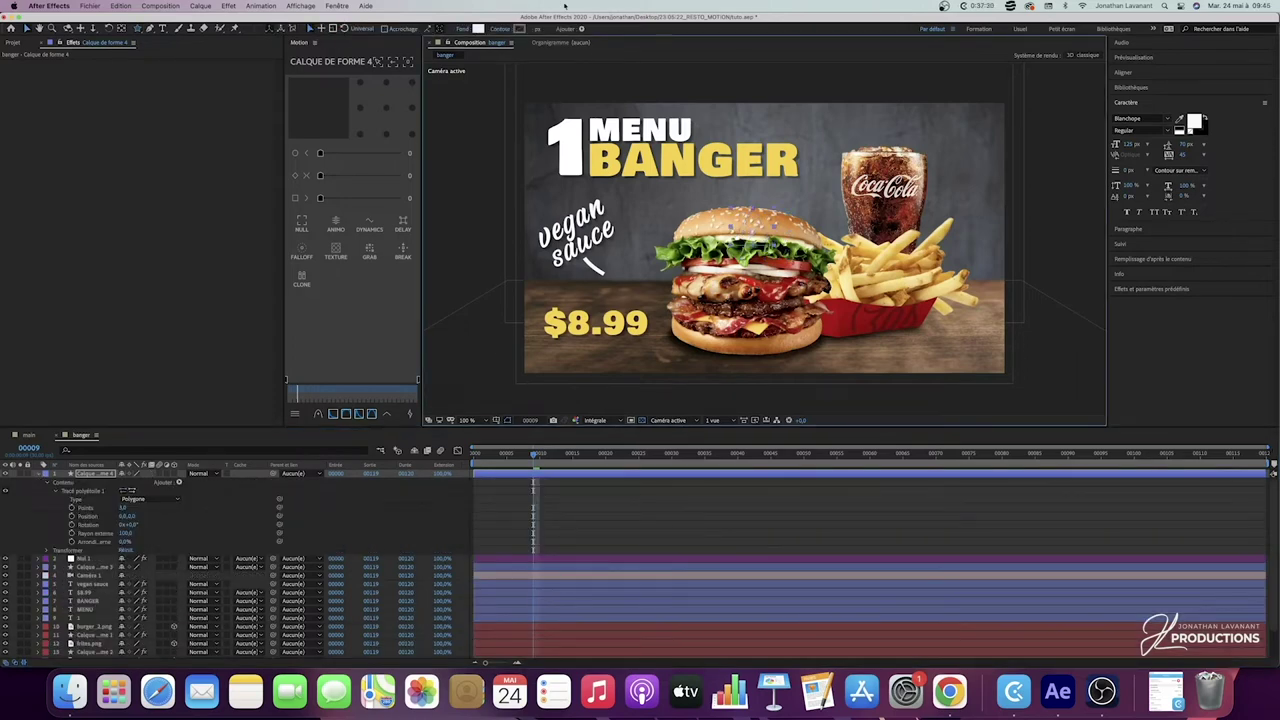
Step: Add a fill to the triangle and colour it near-white
{"action": "left_click", "coordinate": [581, 28]}
{"action": "left_click", "coordinate": [625, 104]}
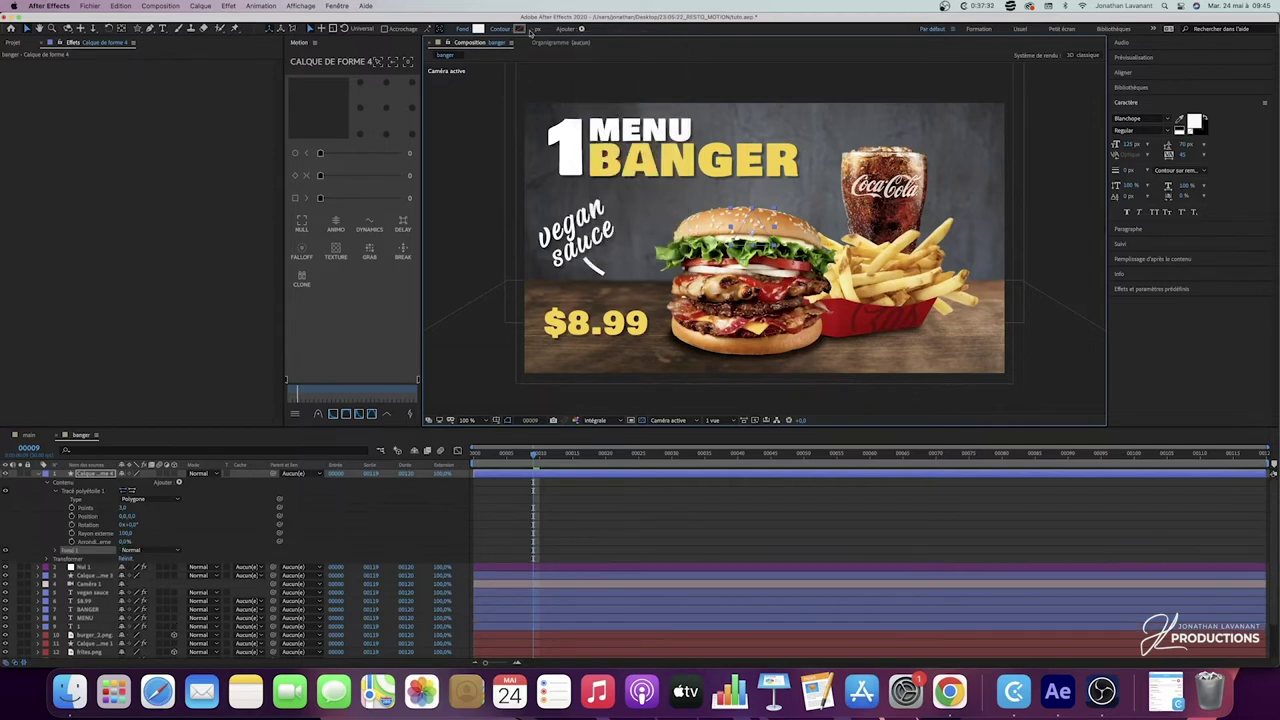
{"action": "left_click", "coordinate": [476, 30]}
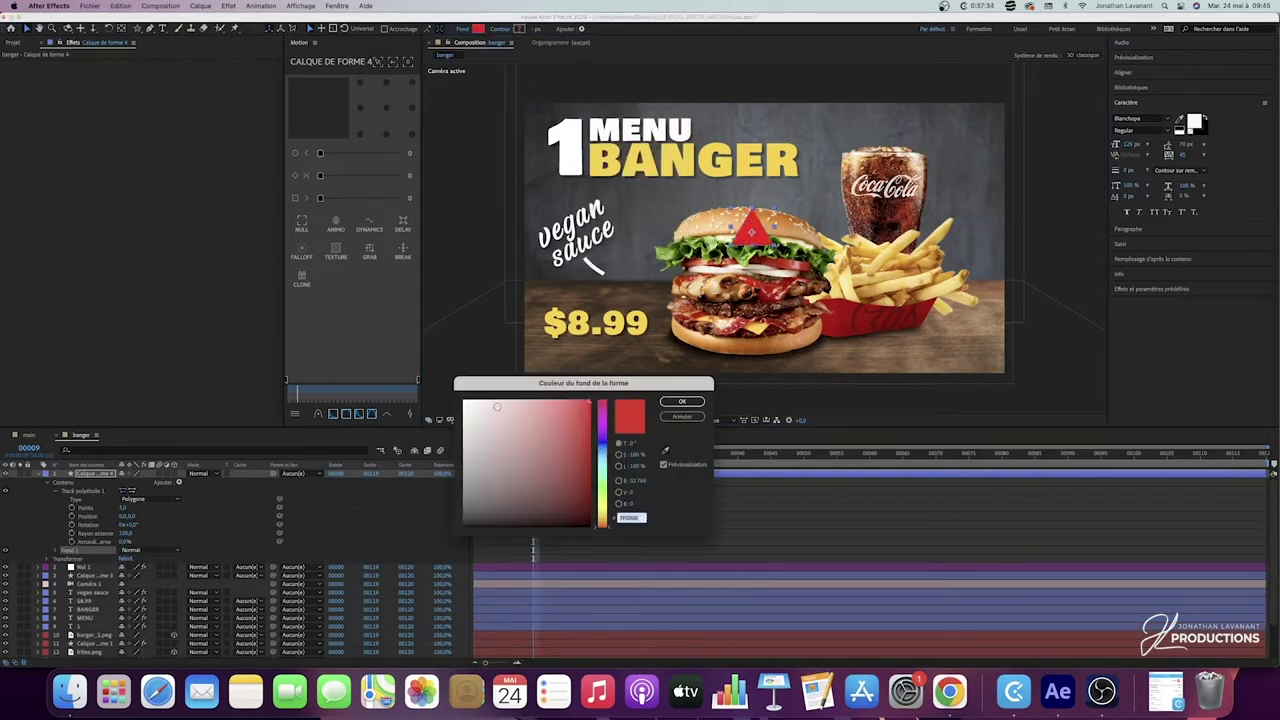
{"action": "left_click", "coordinate": [463, 406]}
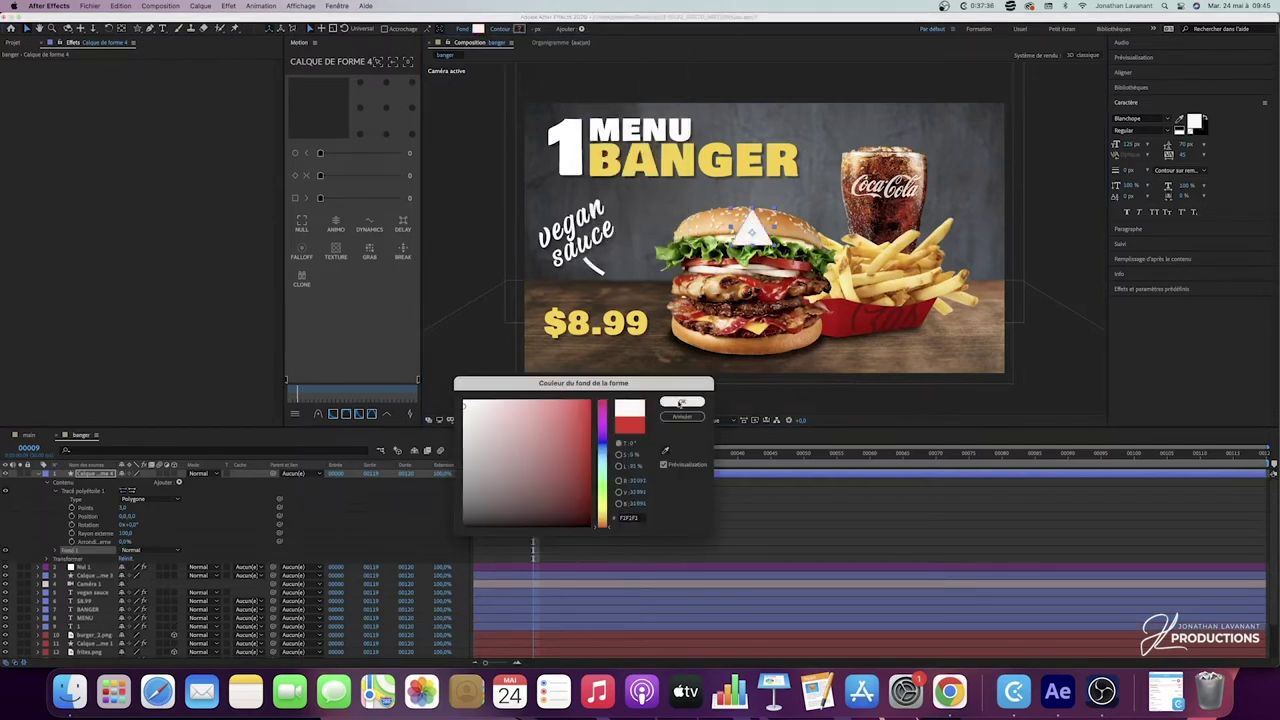
{"action": "left_click", "coordinate": [682, 401]}
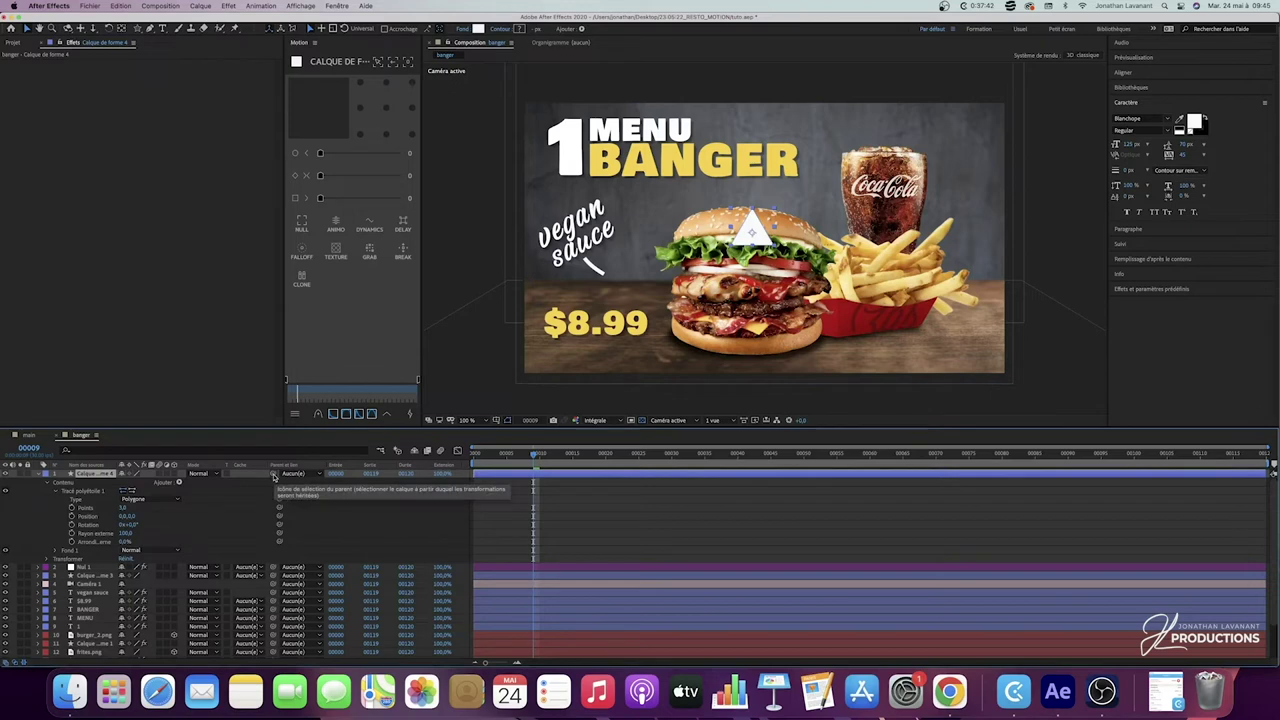
Step: Parent the triangle layer to Nul 1 and preview its motion along the path
{"action": "left_click_drag", "start_coordinate": [274, 477], "coordinate": [85, 570]}
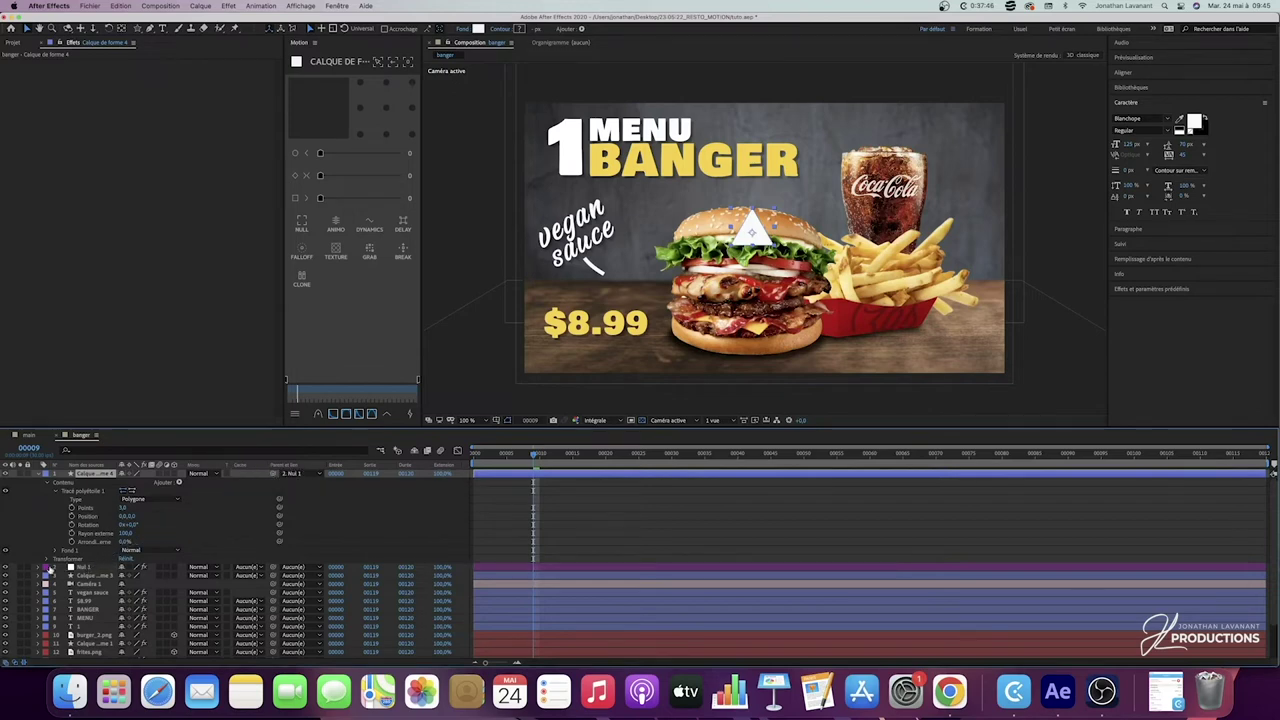
{"action": "key", "text": "space"}
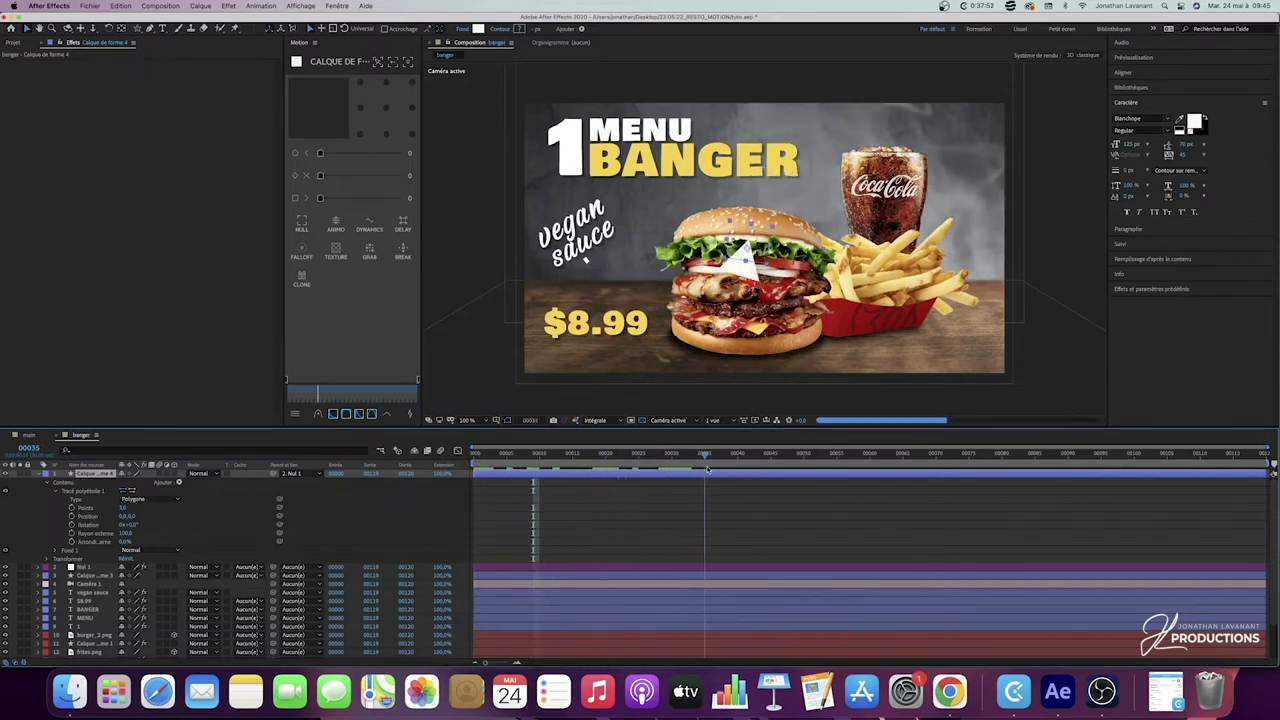
{"action": "left_click_drag", "start_coordinate": [700, 468], "coordinate": [667, 470]}
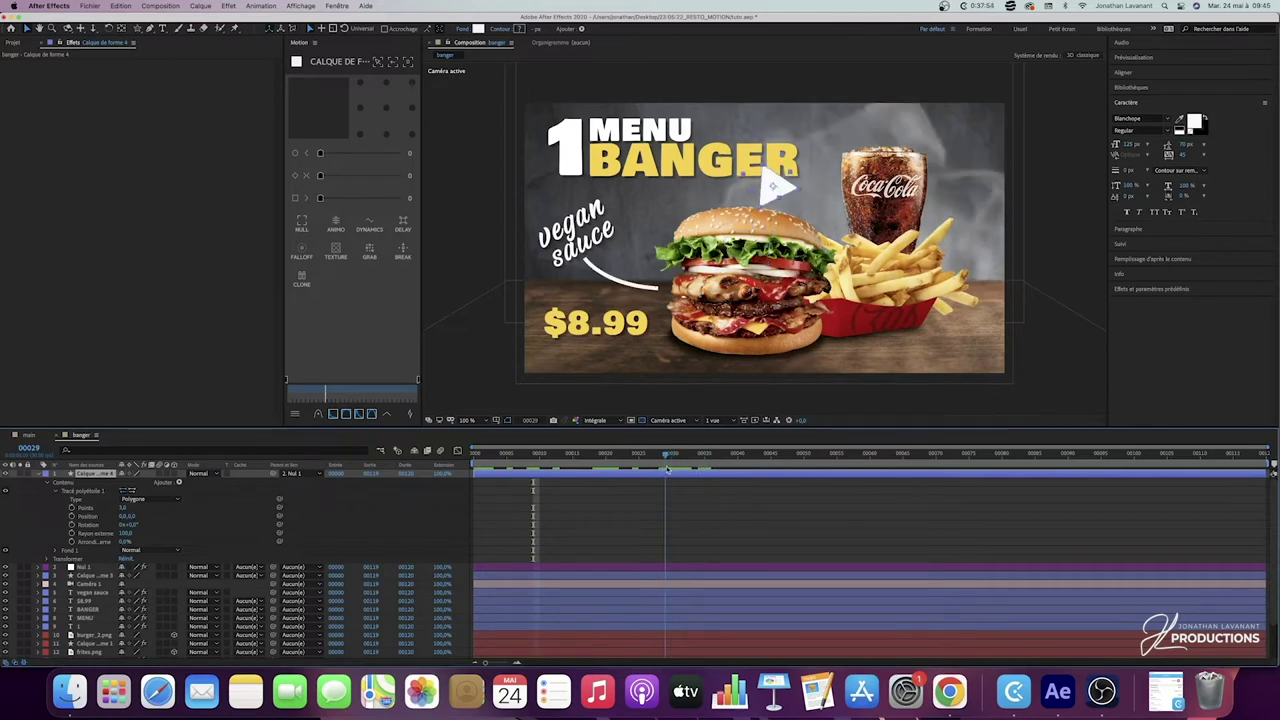
{"action": "key", "text": "["}
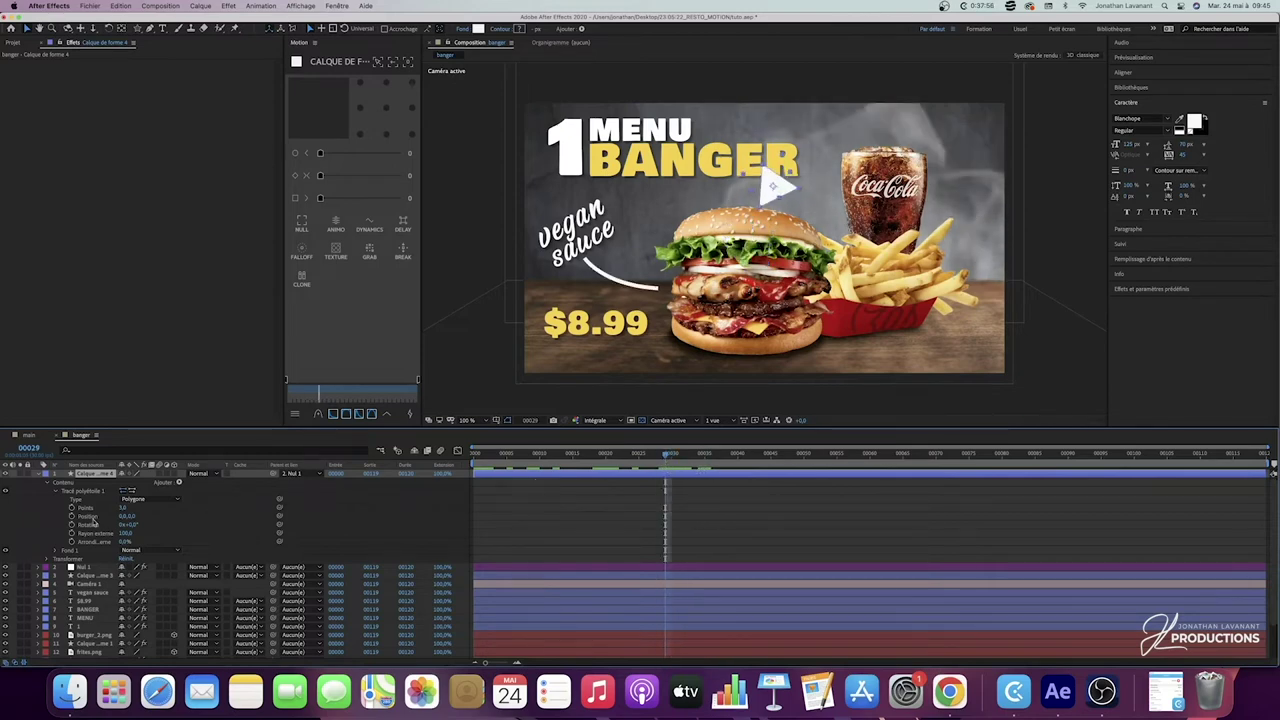
Step: At frame 30, move the triangle onto the burger end of the curved line
{"action": "left_click", "coordinate": [40, 568]}
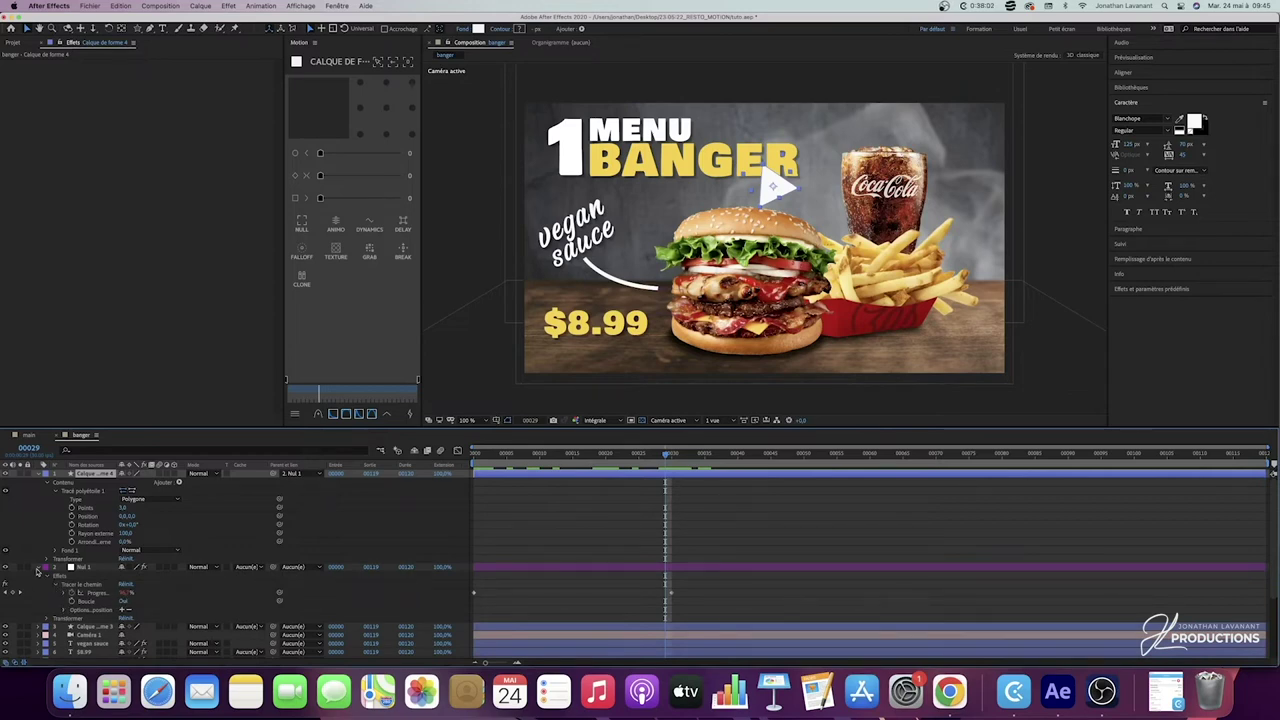
{"action": "left_click_drag", "start_coordinate": [666, 456], "coordinate": [671, 457]}
{"action": "left_click_drag", "start_coordinate": [773, 191], "coordinate": [745, 239]}
{"action": "left_click_drag", "start_coordinate": [717, 246], "coordinate": [667, 282]}
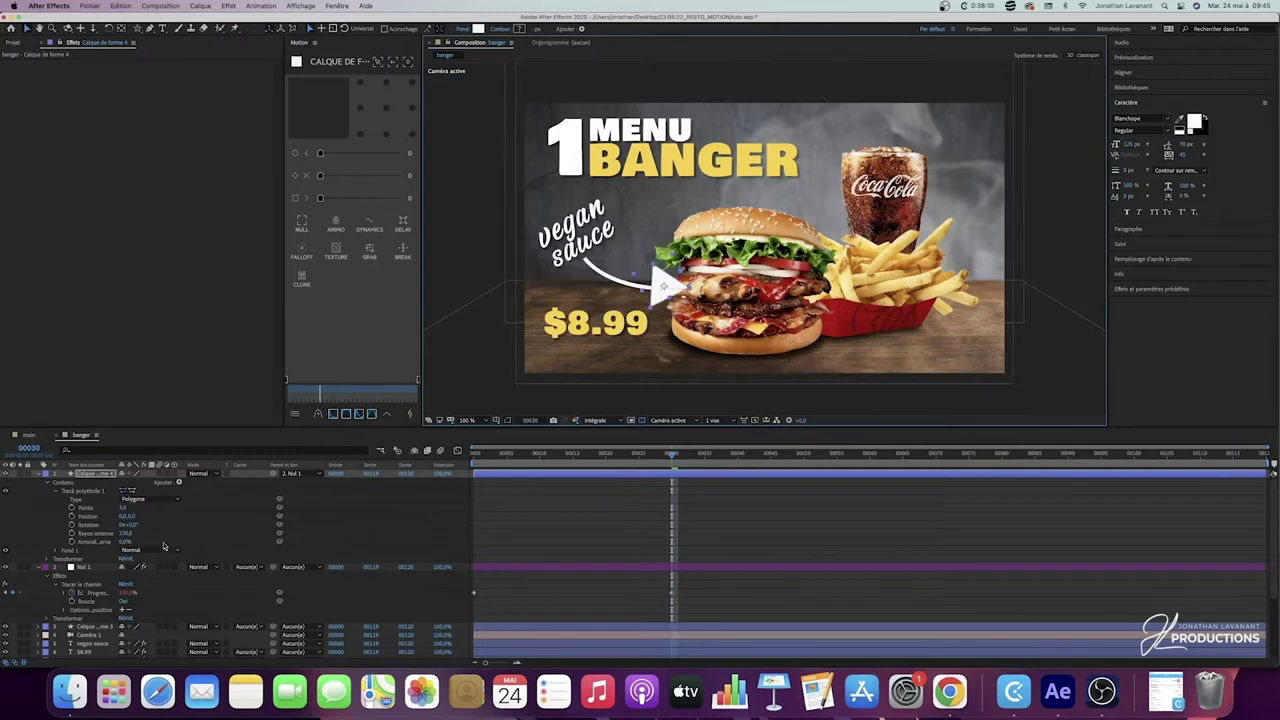
Step: Rotate the triangle to follow the line's direction and scale it down to about 43% as an arrowhead
{"action": "key", "text": "r"}
{"action": "left_click_drag", "start_coordinate": [132, 483], "coordinate": [212, 567]}
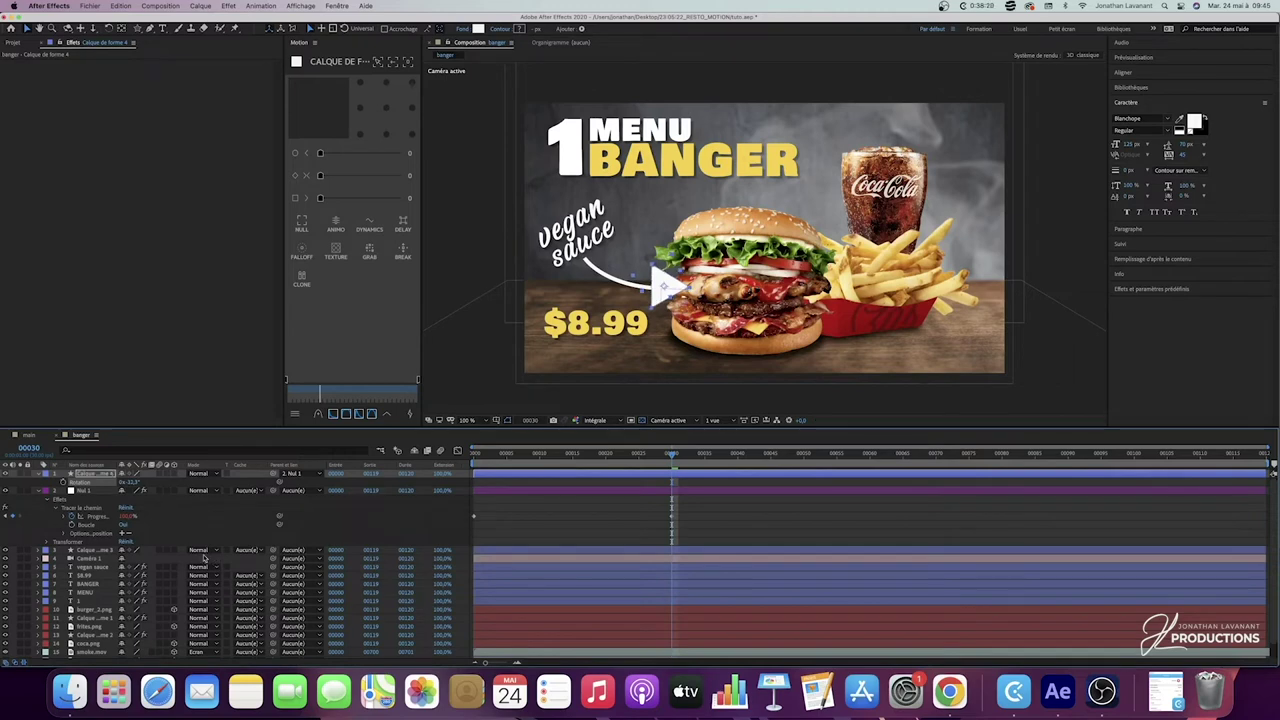
{"action": "key", "text": "s"}
{"action": "left_click_drag", "start_coordinate": [128, 484], "coordinate": [96, 486]}
{"action": "left_click", "coordinate": [113, 474]}
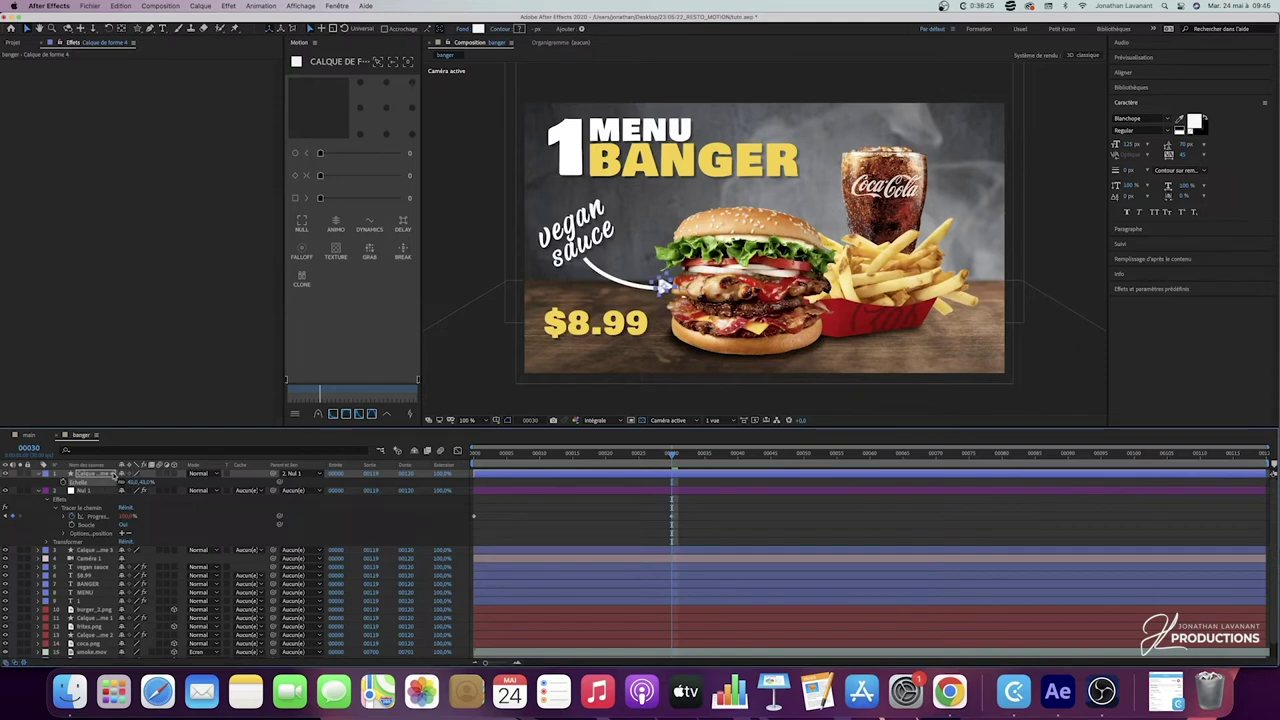
{"action": "key", "text": "r"}
{"action": "left_click_drag", "start_coordinate": [133, 483], "coordinate": [129, 484]}
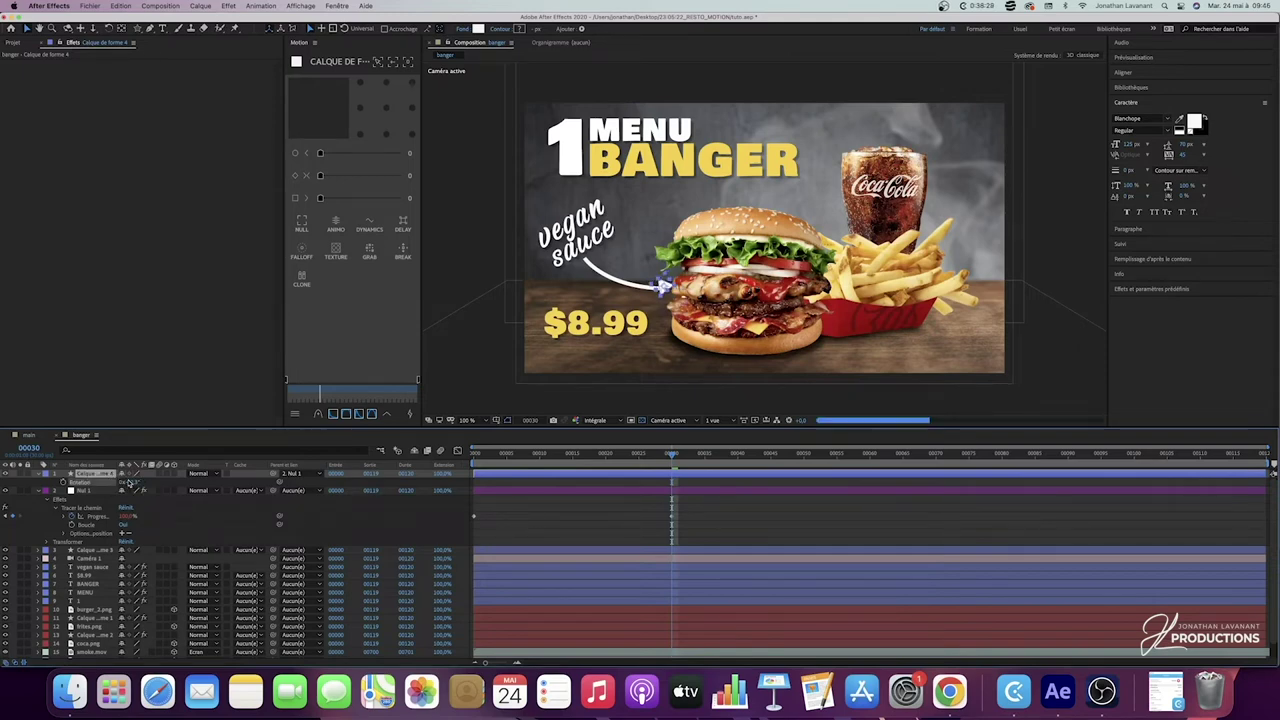
Step: Inspect the arrow tip at 400% and nudge the arrowhead so it is centred on the line's end
{"action": "left_click", "coordinate": [467, 420]}
{"action": "left_click", "coordinate": [505, 553]}
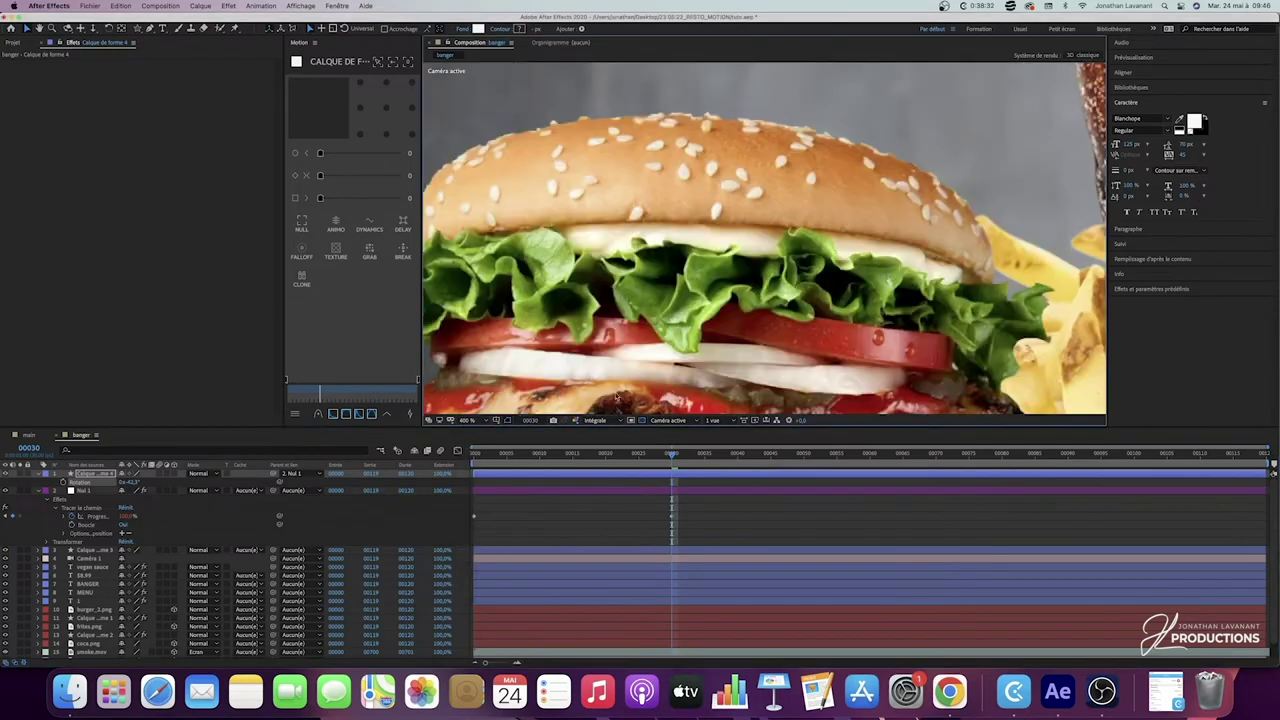
{"action": "left_click_drag", "start_coordinate": [617, 316], "coordinate": [781, 240]}
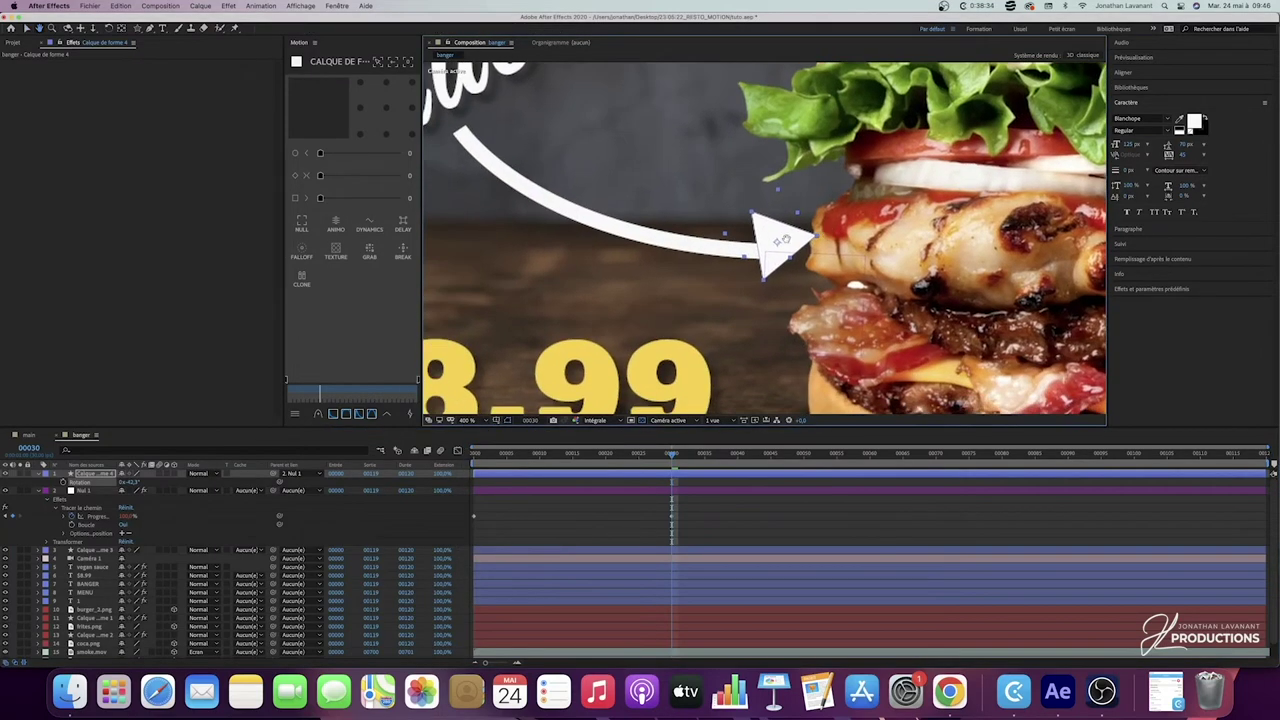
{"action": "key", "text": "v"}
{"action": "mouse_move", "coordinate": [778, 242]}
{"action": "left_mouse_down"}
{"action": "mouse_move", "coordinate": [809, 250]}
{"action": "mouse_move", "coordinate": [771, 248]}
{"action": "left_mouse_up"}
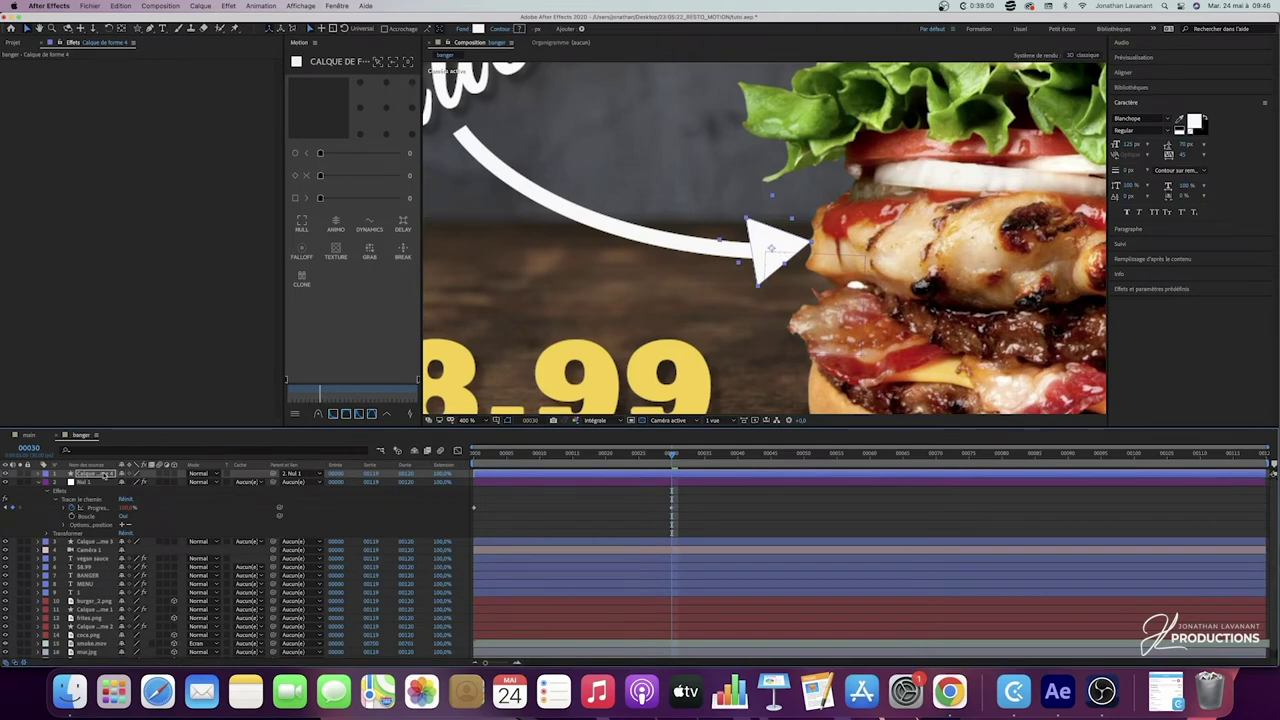
Step: Round the arrowhead's corners by raising the polygon's outer roundness to about 80%
{"action": "left_click", "coordinate": [38, 473]}
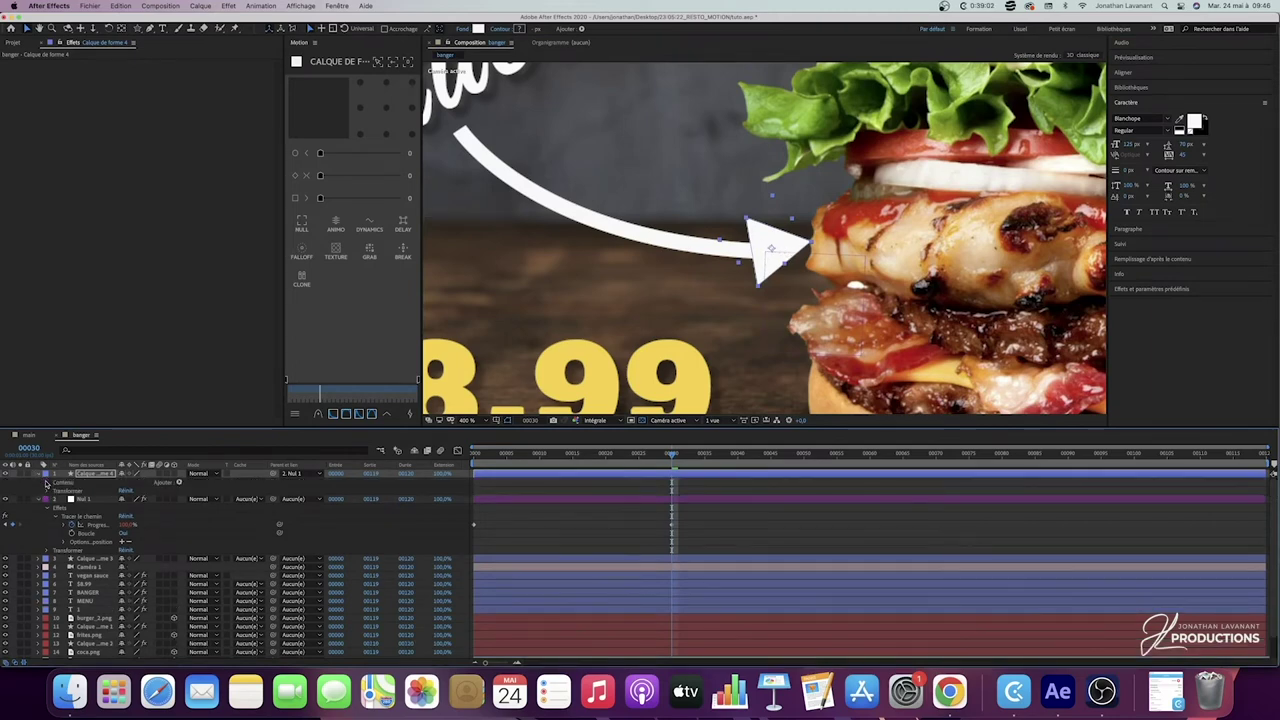
{"action": "left_click", "coordinate": [48, 483]}
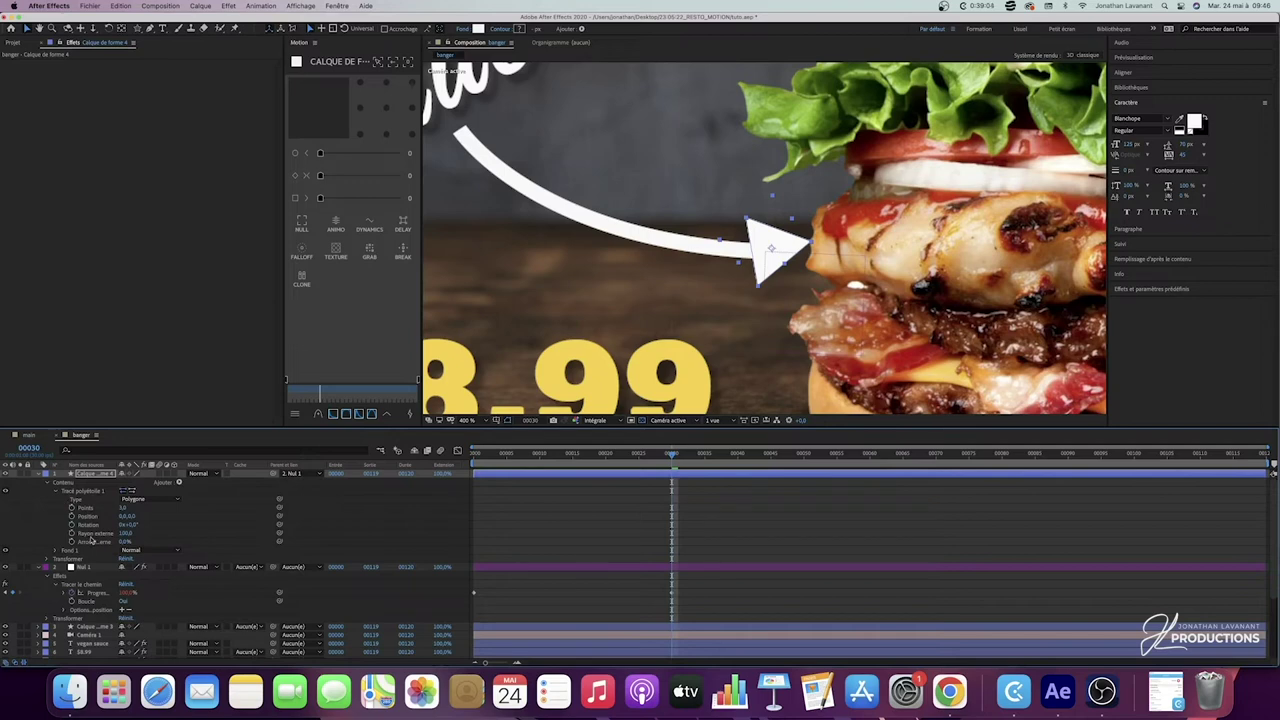
{"action": "left_click_drag", "start_coordinate": [124, 543], "coordinate": [156, 541]}
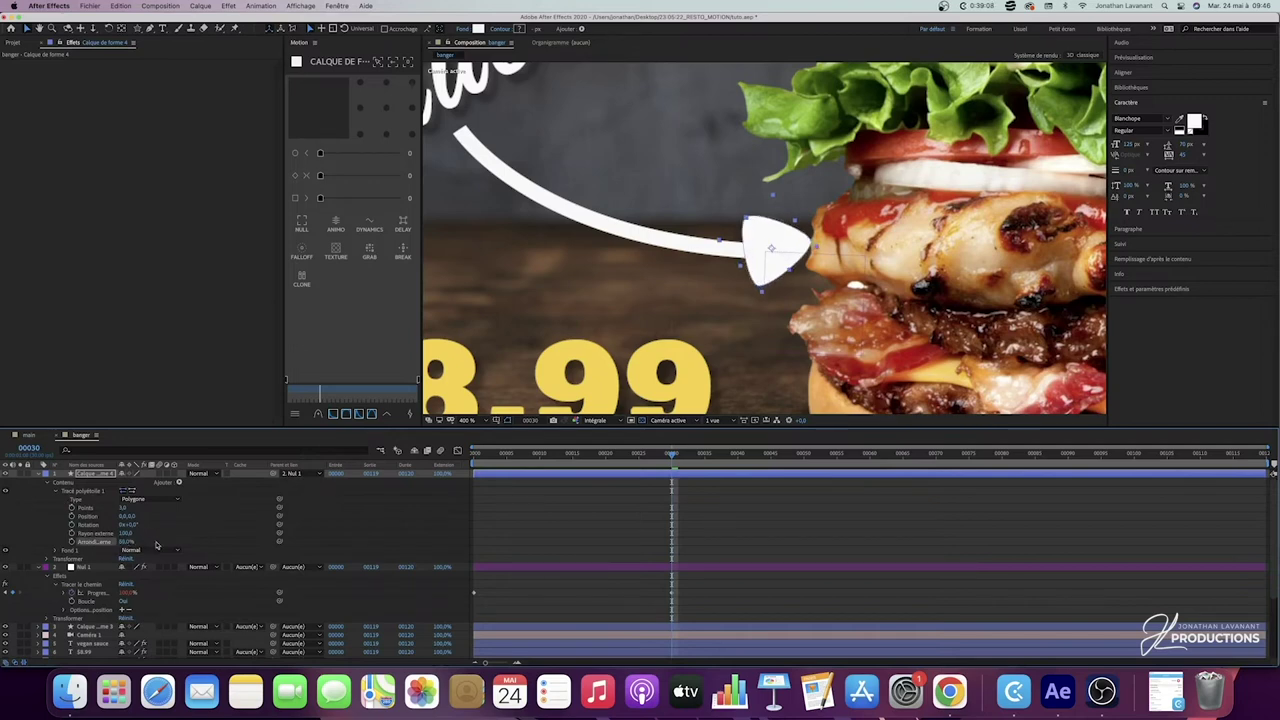
{"action": "left_click", "coordinate": [38, 473]}
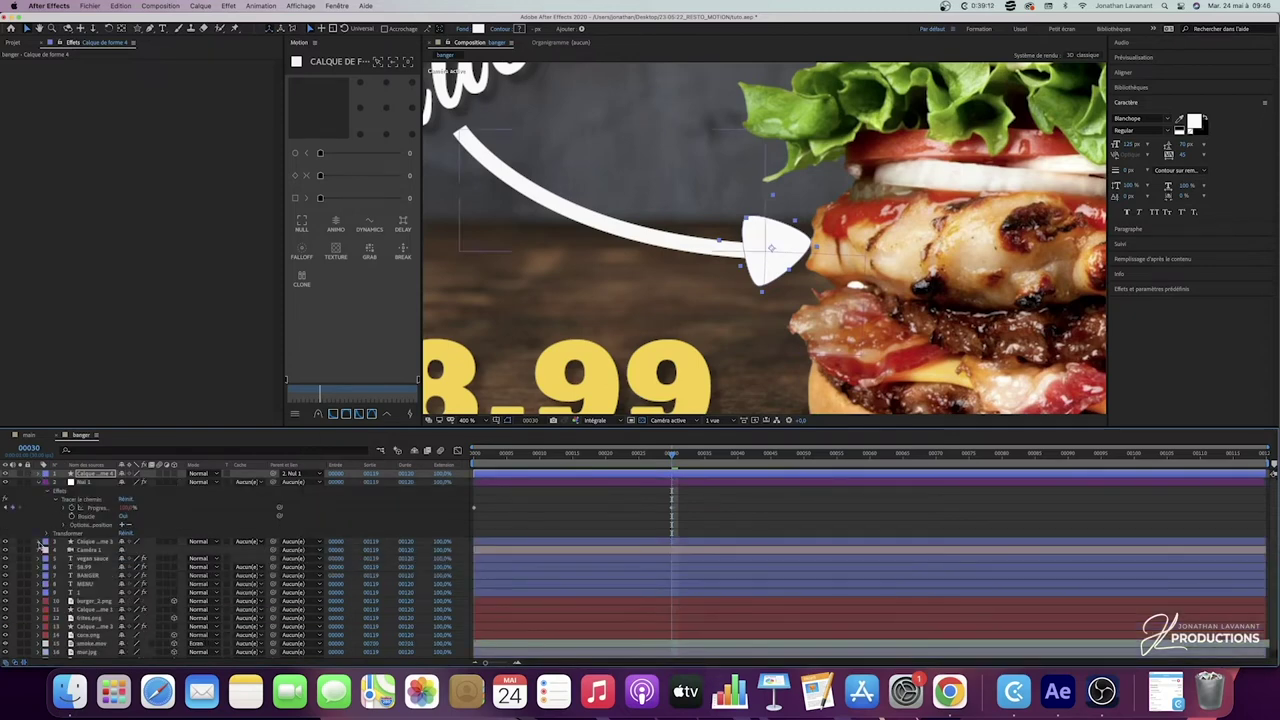
Step: Set the curved line's stroke to the Extrémité arrondie cap and the Sommet en arrondi join
{"action": "left_click", "coordinate": [39, 542]}
{"action": "scroll", "coordinate": [82, 564], "scroll_direction": "down", "scroll_amount": 4}
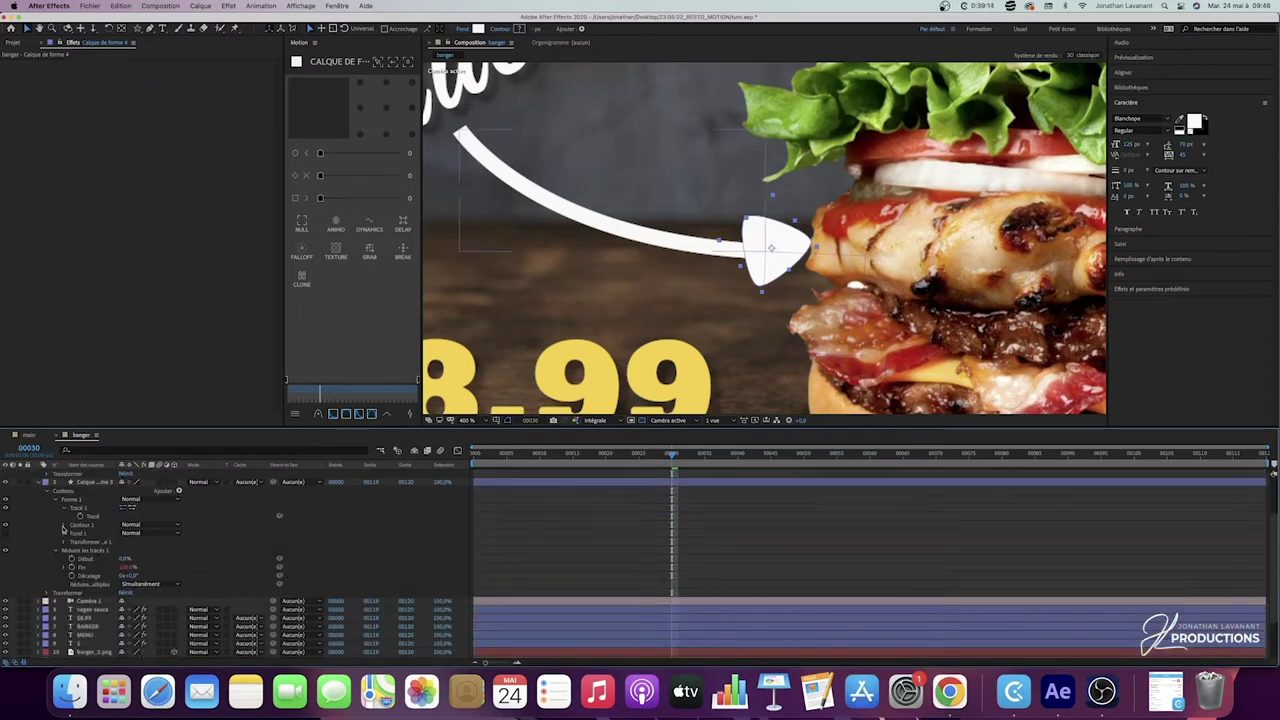
{"action": "left_click", "coordinate": [65, 525]}
{"action": "left_click", "coordinate": [152, 568]}
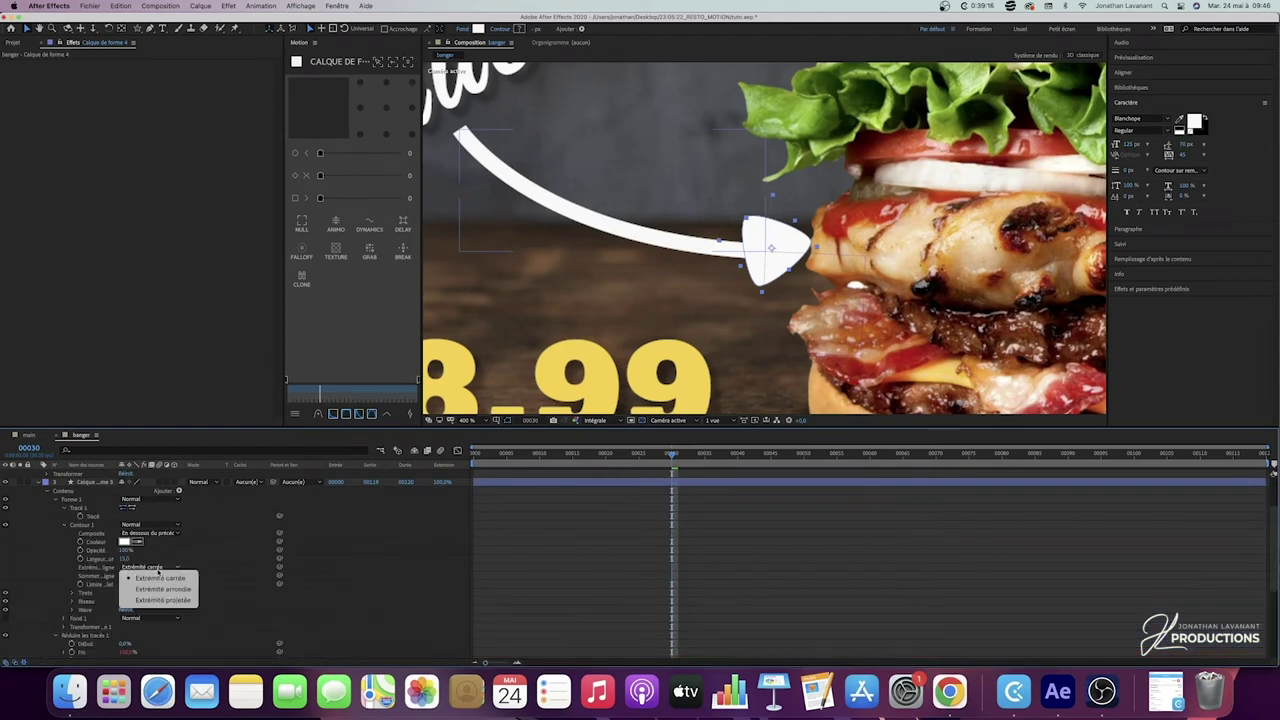
{"action": "left_click", "coordinate": [167, 590]}
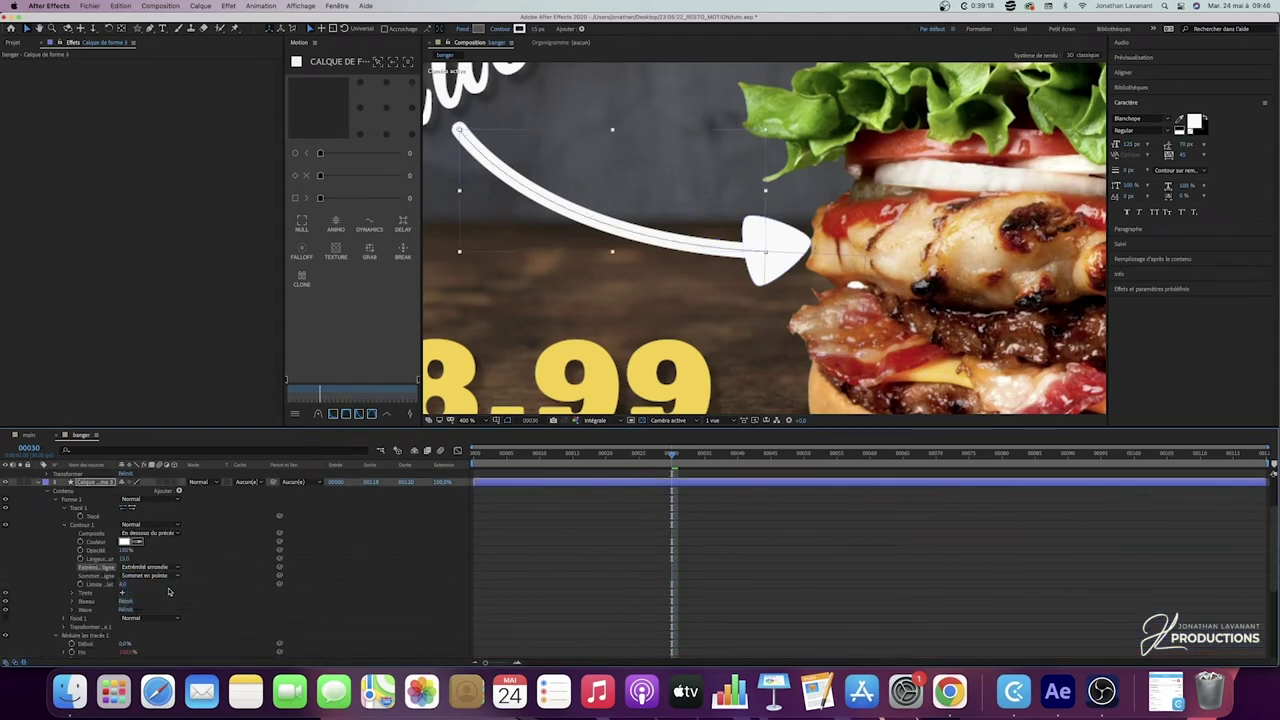
{"action": "left_click", "coordinate": [165, 580]}
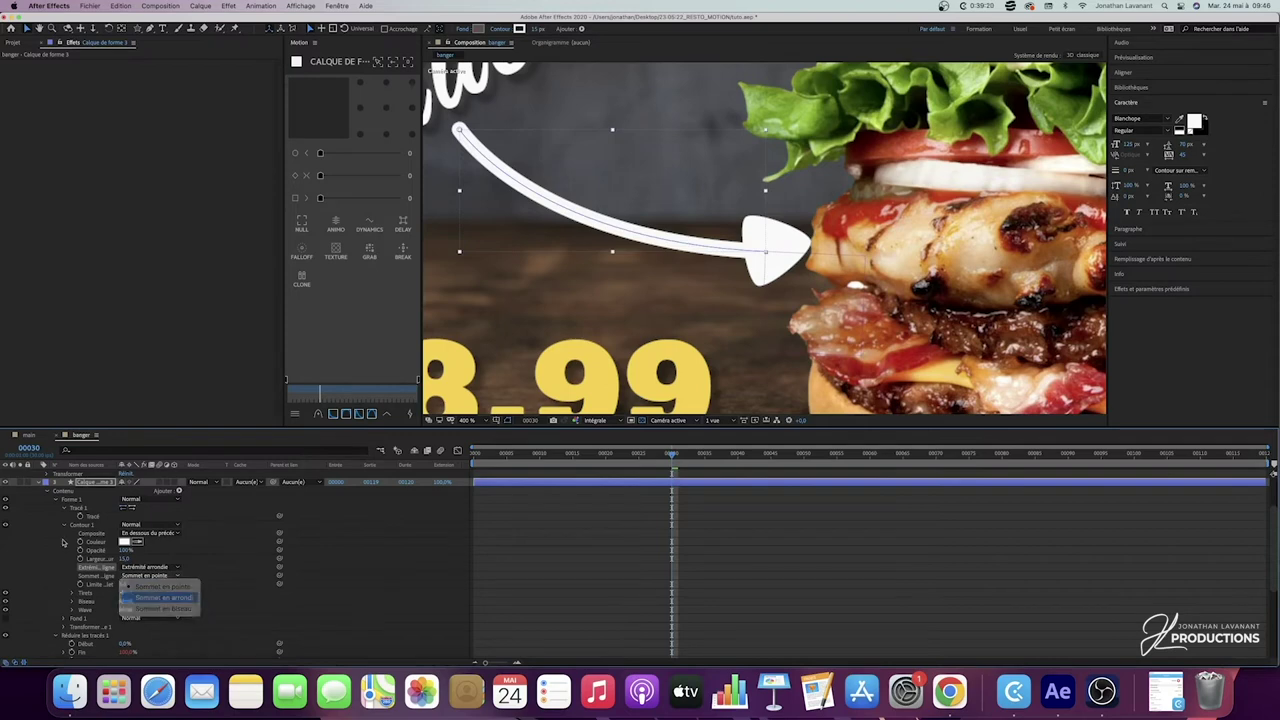
Step: Apply the Sommet en arrondi join to the line's stroke and turn off Boucle in the null's Tracer le chemin effect
{"action": "left_click", "coordinate": [150, 594]}
{"action": "left_click", "coordinate": [39, 482]}
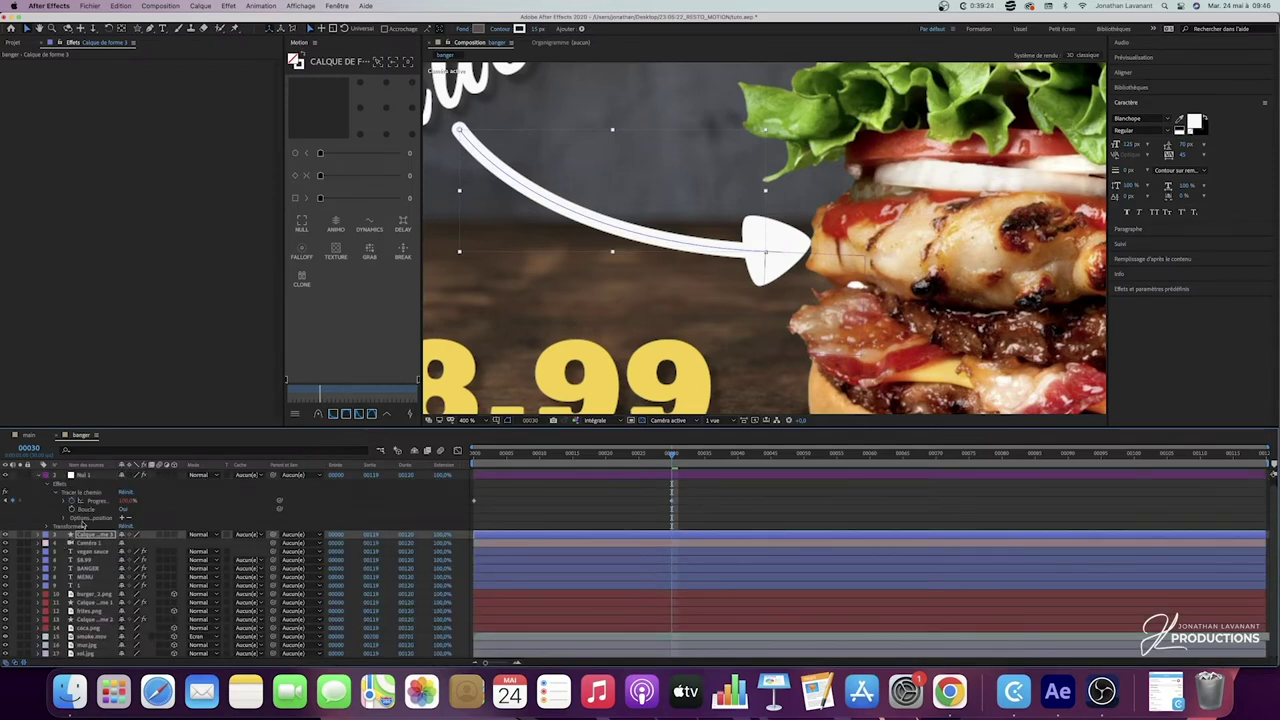
{"action": "scroll", "coordinate": [60, 503], "scroll_direction": "up", "scroll_amount": 1}
{"action": "left_click", "coordinate": [124, 519]}
{"action": "left_click", "coordinate": [127, 521]}
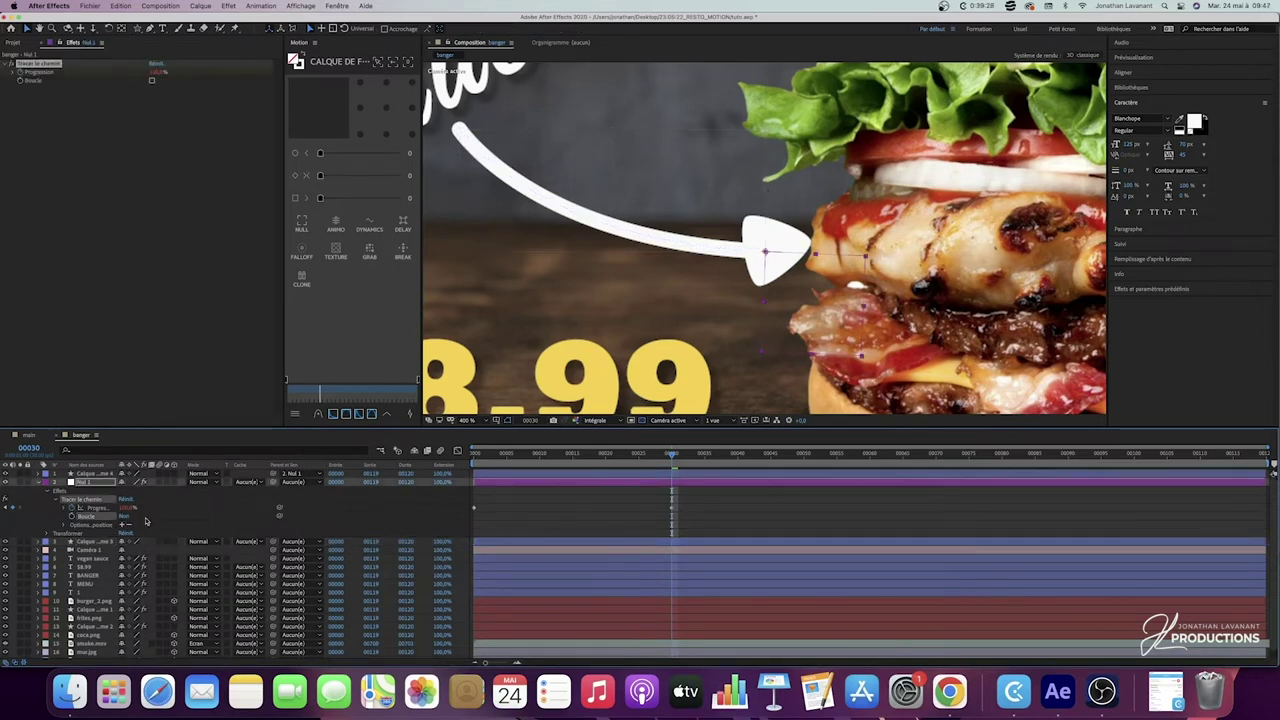
{"action": "left_click", "coordinate": [38, 484]}
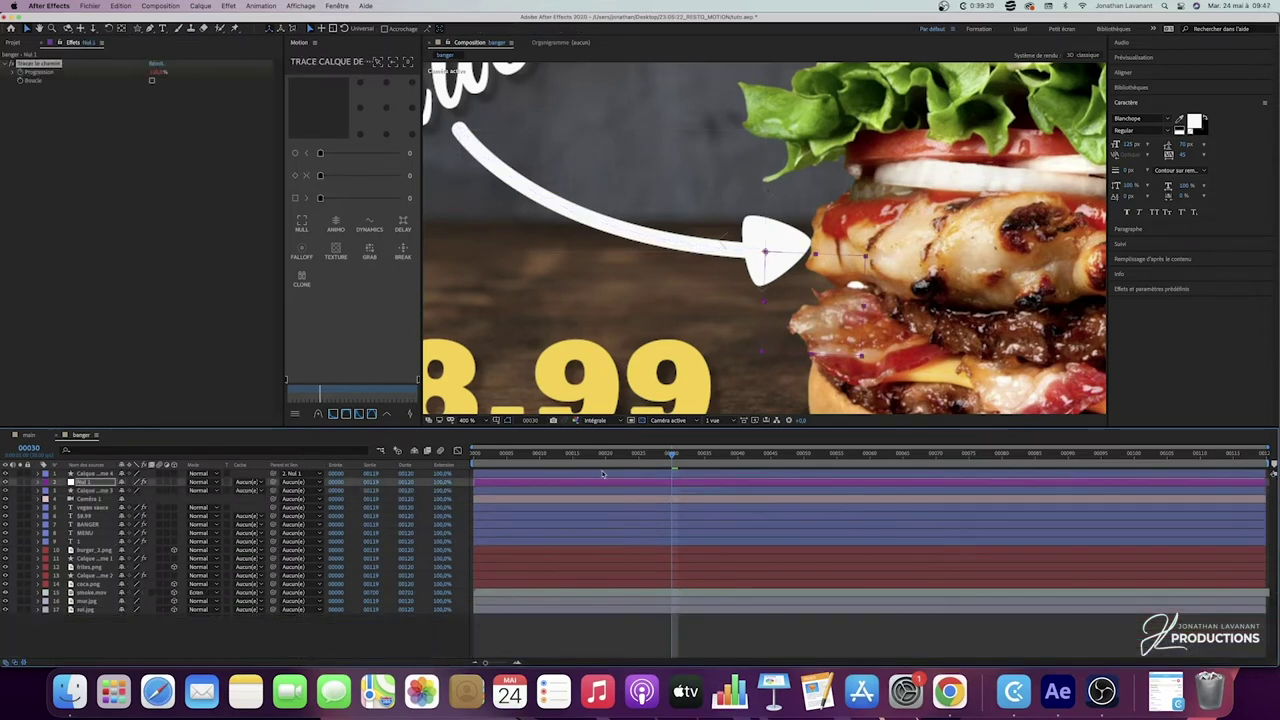
Step: Play the arrow animation from the first frame with the whole composition fitted in view
{"action": "left_click_drag", "start_coordinate": [600, 457], "coordinate": [382, 436]}
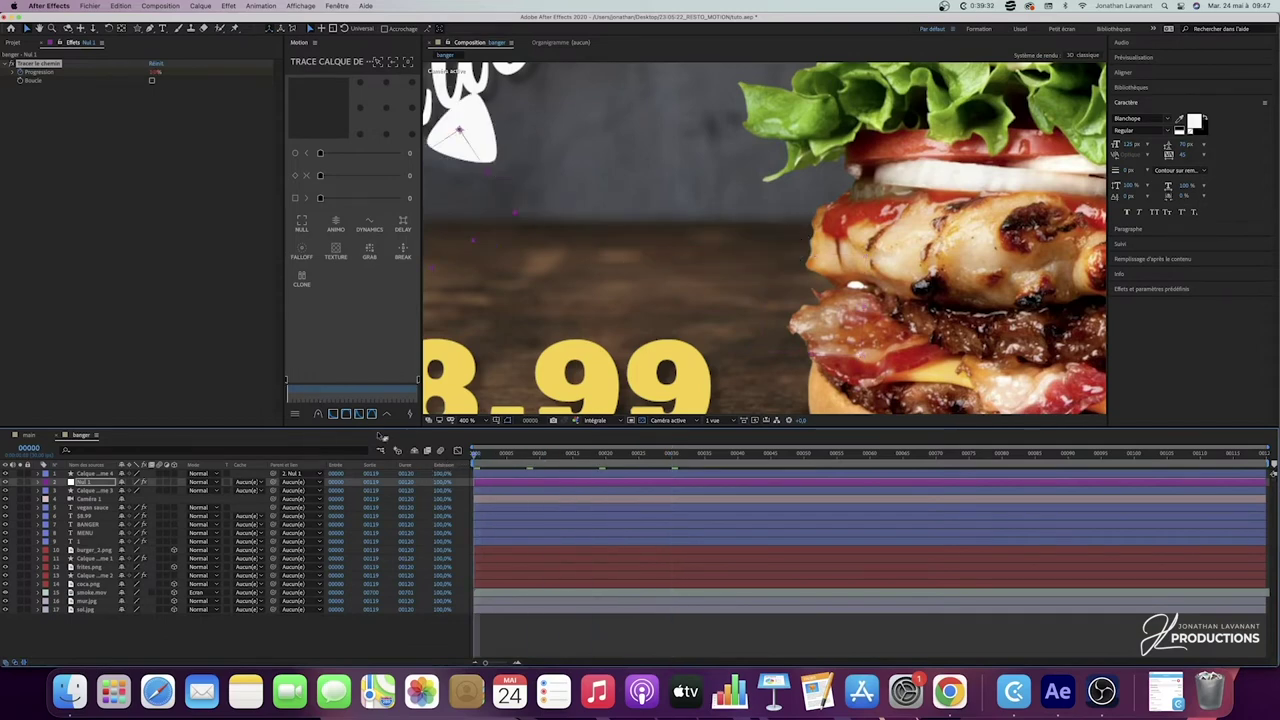
{"action": "left_click", "coordinate": [469, 421]}
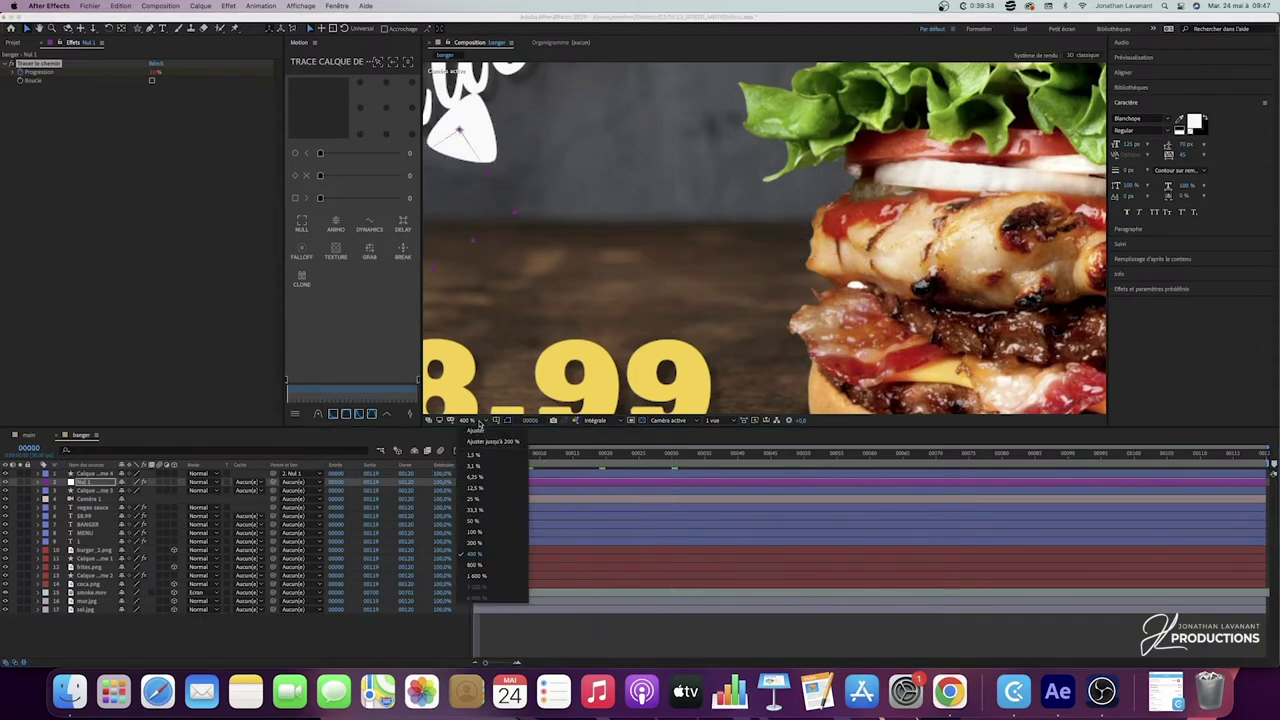
{"action": "left_click", "coordinate": [479, 432]}
{"action": "left_click", "coordinate": [473, 458]}
{"action": "key", "text": "space"}
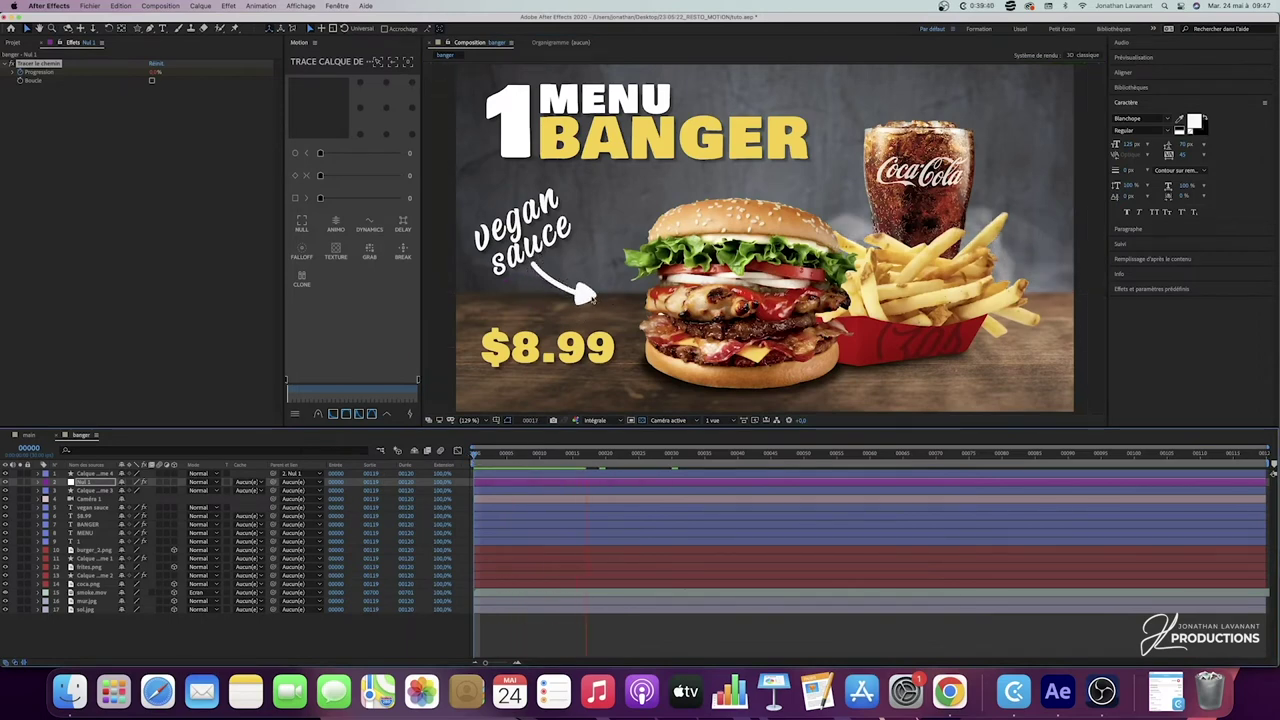
{"action": "key", "text": "space"}
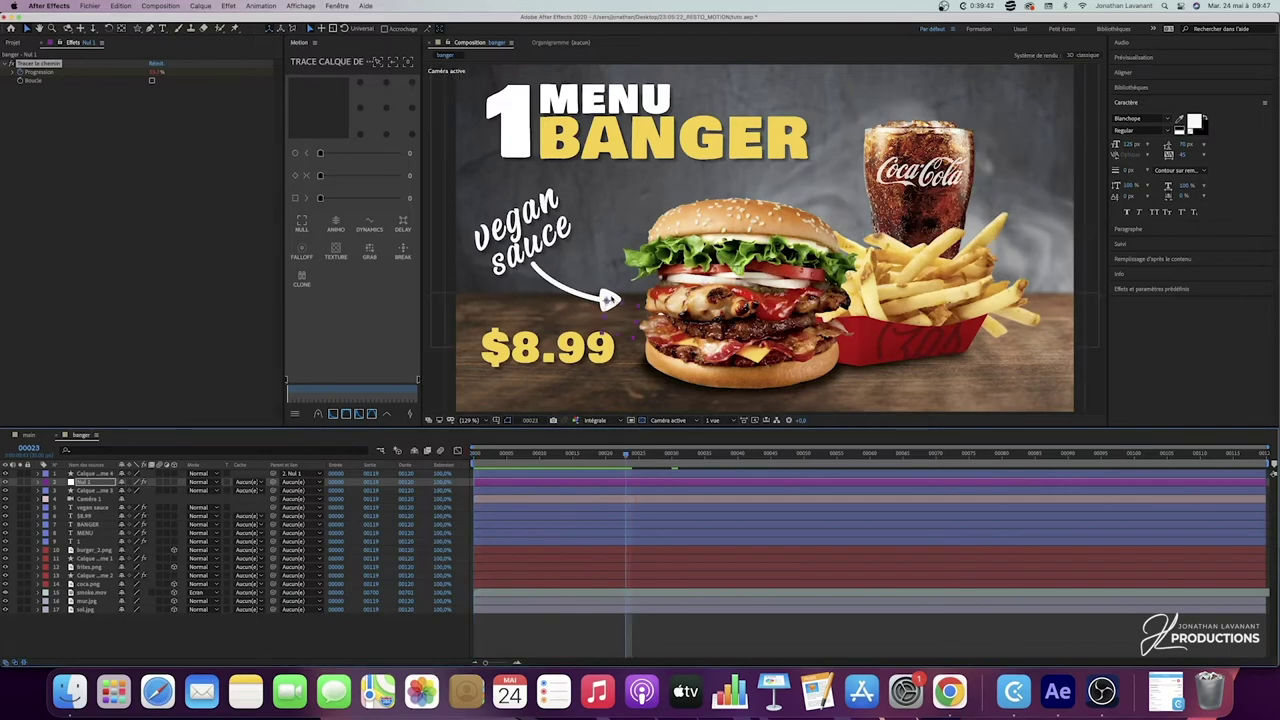
Step: Keyframe the arrowhead's scale at its existing size on frame 30 and at 0% on the first frame
{"action": "left_click_drag", "start_coordinate": [587, 457], "coordinate": [614, 466]}
{"action": "key", "text": "space"}
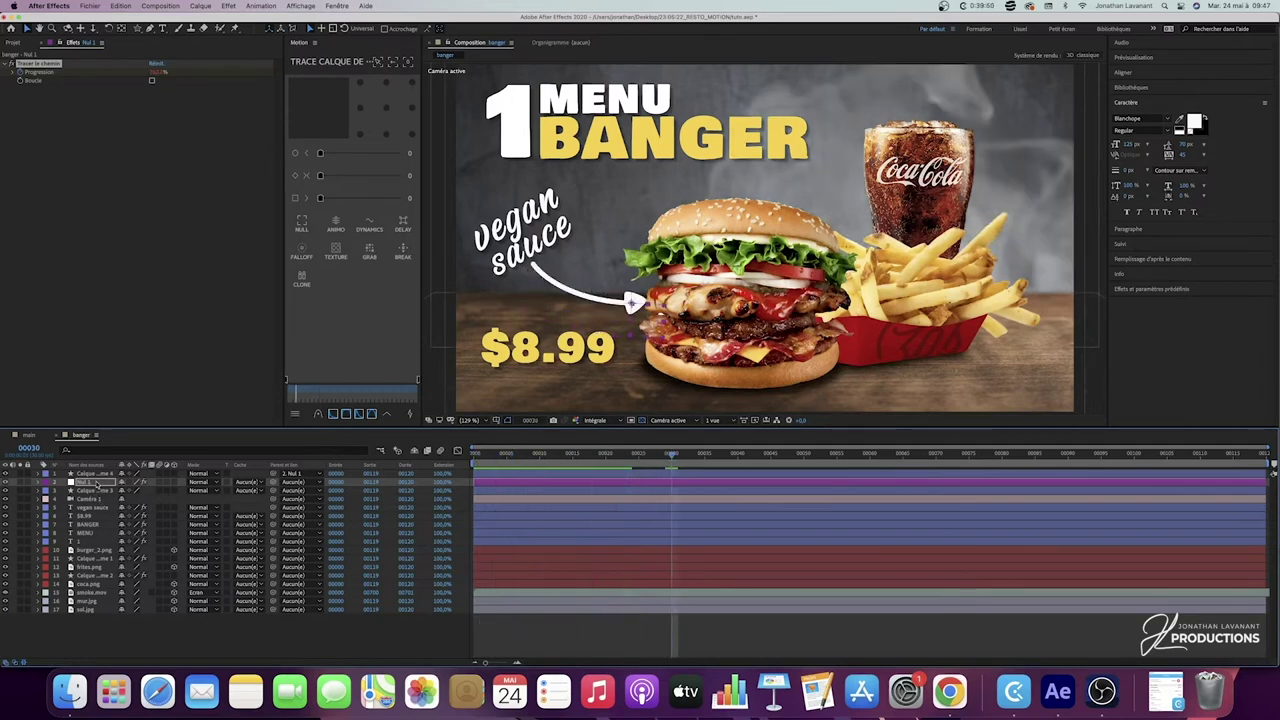
{"action": "left_click", "coordinate": [96, 474]}
{"action": "key", "text": "s"}
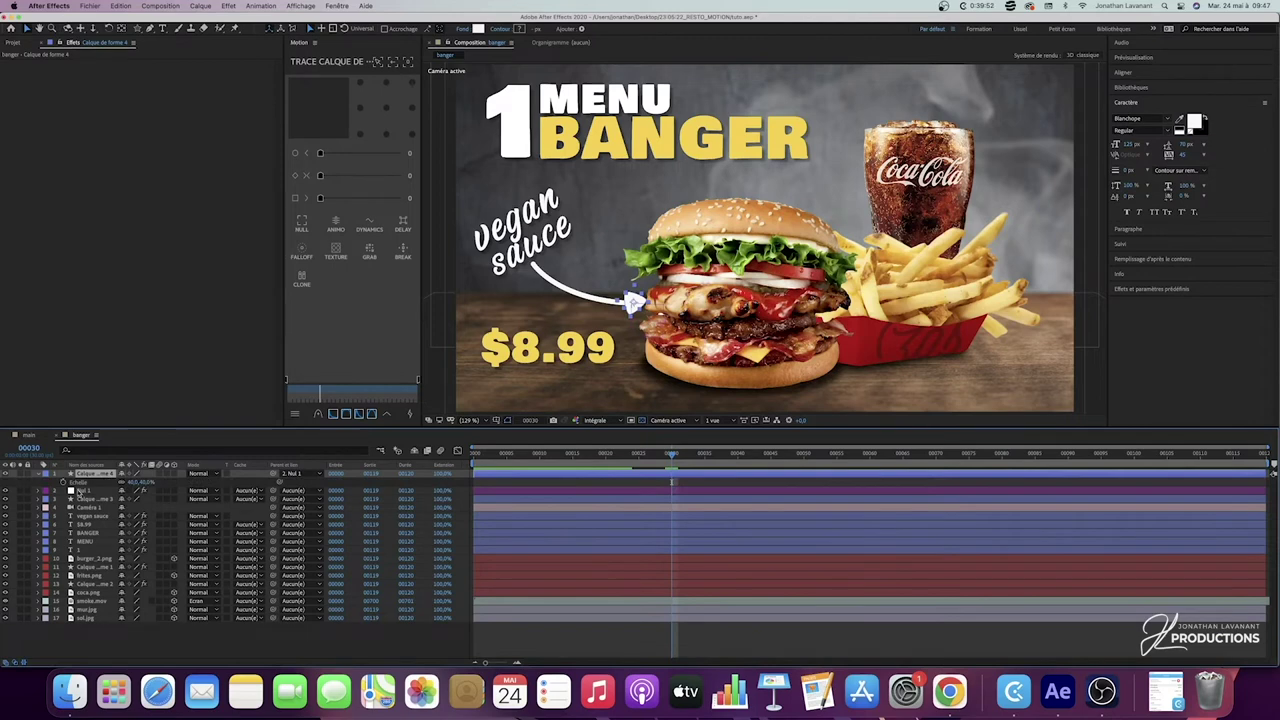
{"action": "left_click", "coordinate": [66, 482]}
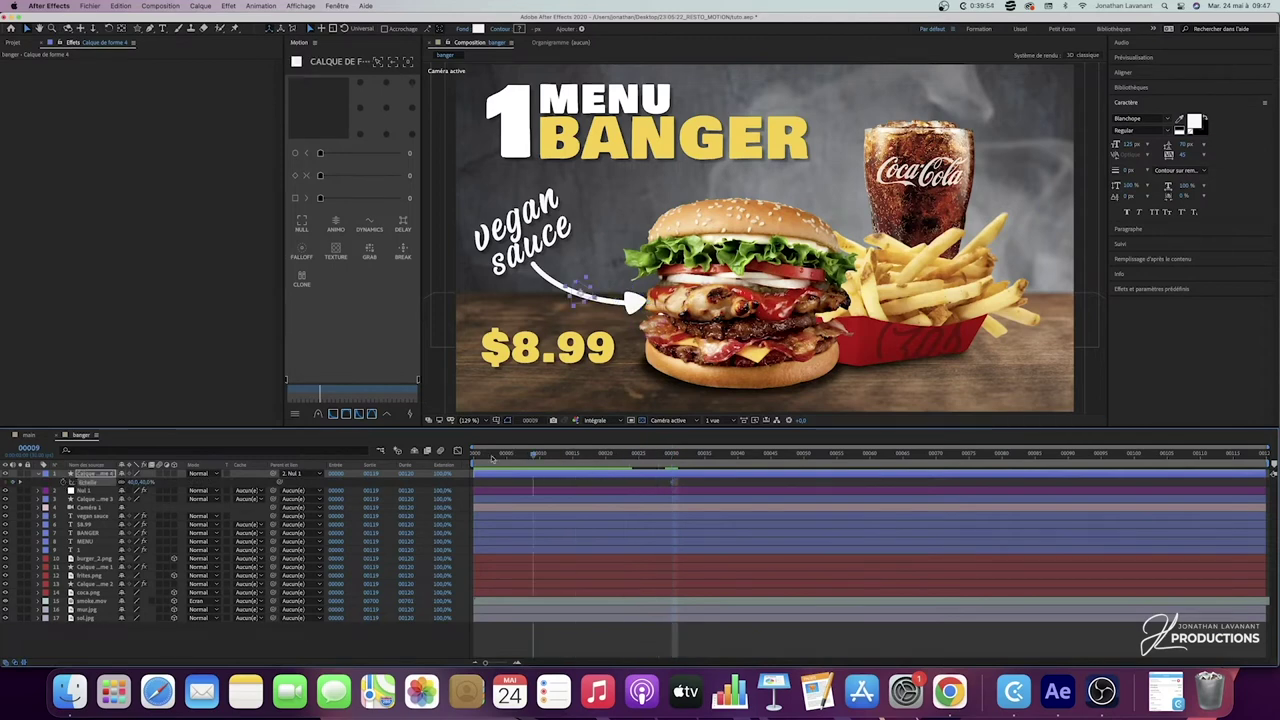
{"action": "key", "text": "Home"}
{"action": "left_click", "coordinate": [138, 484]}
{"action": "type", "text": "0"}
{"action": "key", "text": "Return"}
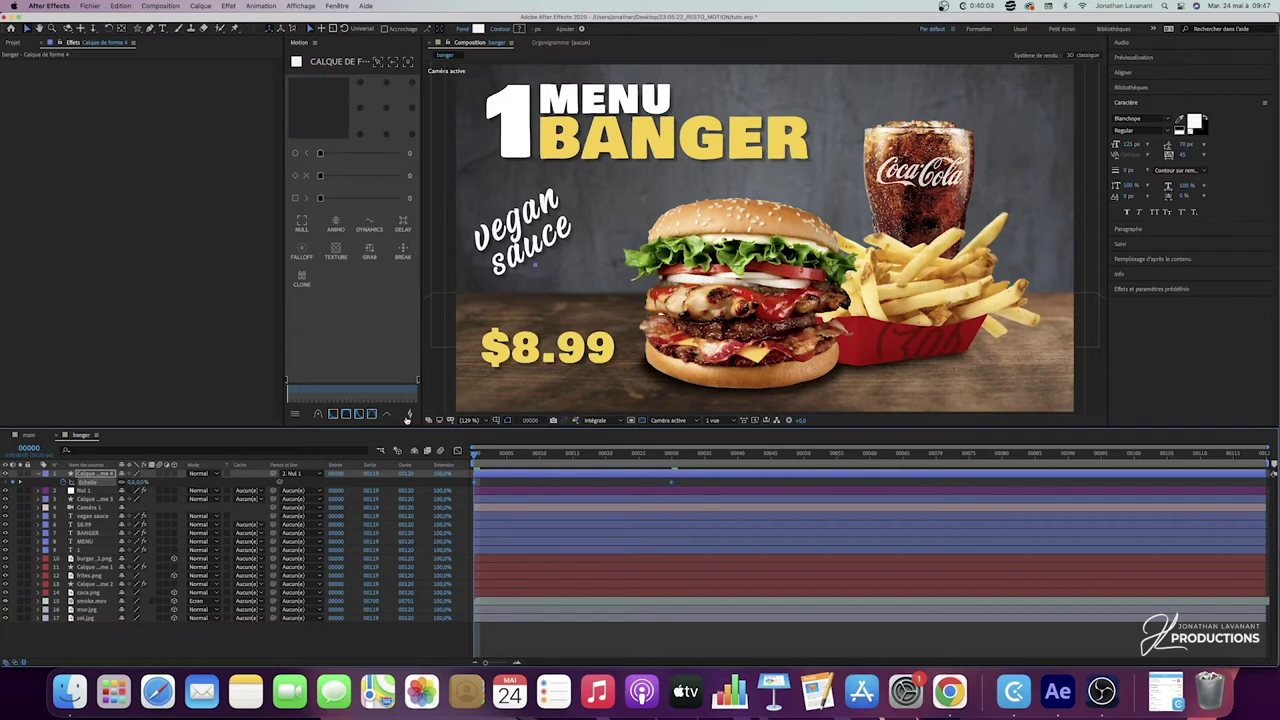
Step: Apply the 87/24 easing preset to the arrowhead's scale keyframes and the null's Progression keyframes
{"action": "left_click", "coordinate": [388, 414]}
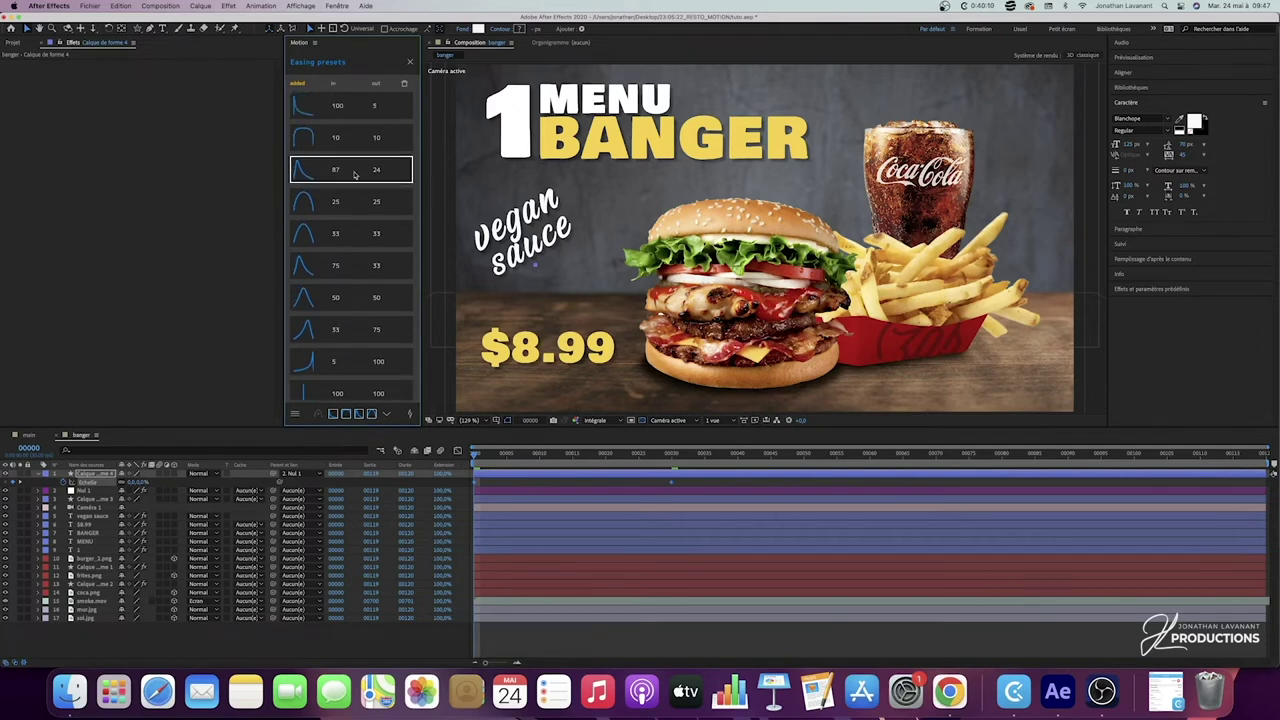
{"action": "left_click", "coordinate": [100, 492]}
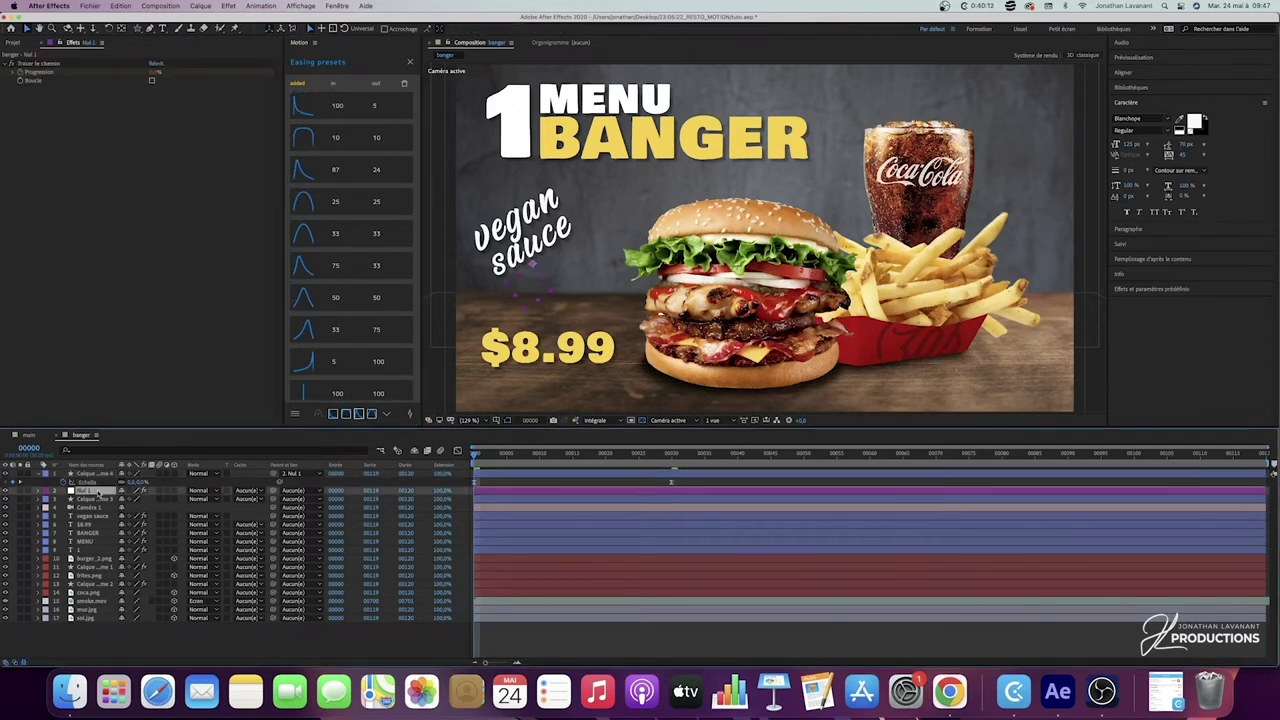
{"action": "key", "text": "u"}
{"action": "left_click_drag", "start_coordinate": [698, 506], "coordinate": [470, 516]}
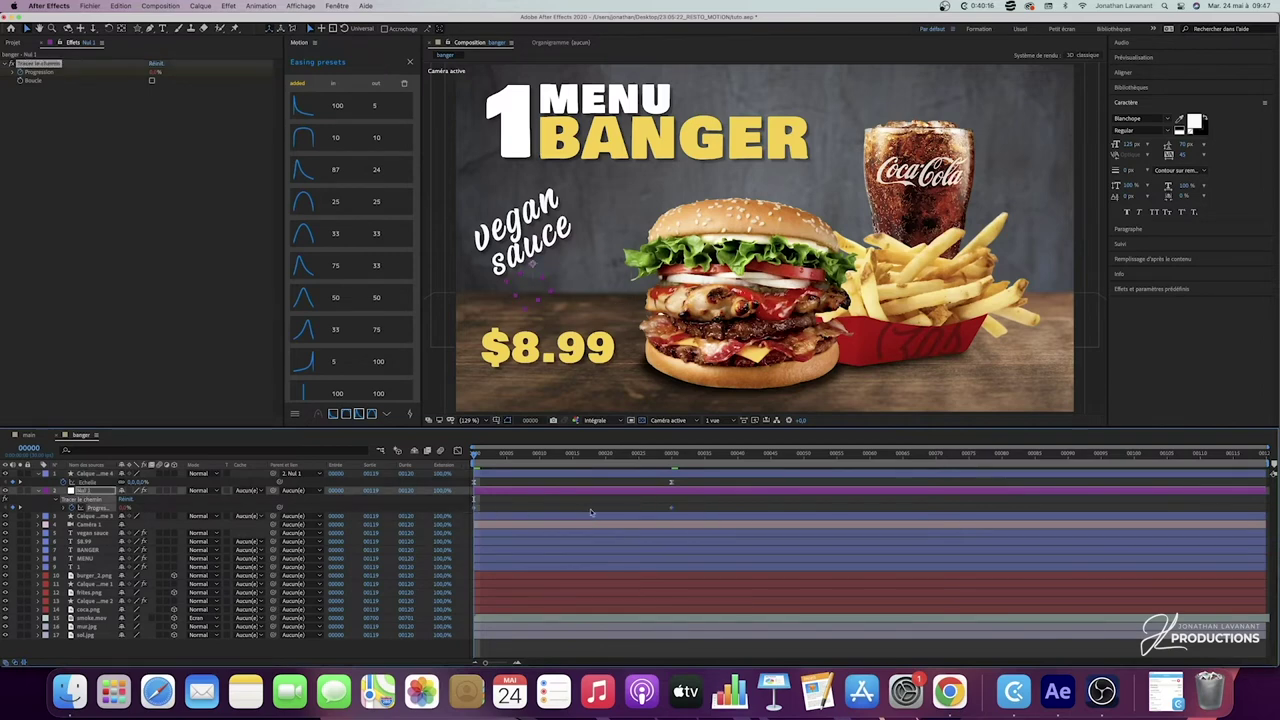
{"action": "left_click", "coordinate": [378, 171]}
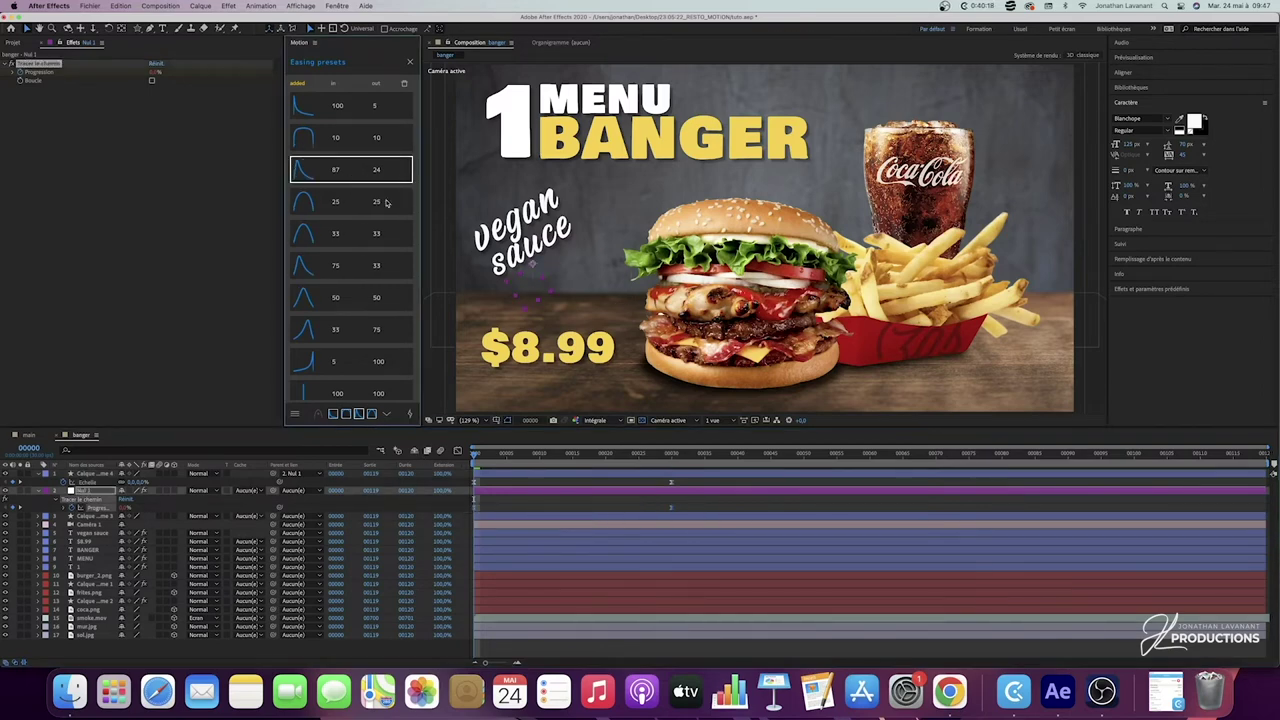
Step: Shift the arrowhead's ending scale keyframe earlier to about frame 23 and preview the animation
{"action": "left_click", "coordinate": [485, 462]}
{"action": "left_click_drag", "start_coordinate": [485, 462], "coordinate": [605, 460]}
{"action": "left_click", "coordinate": [641, 473]}
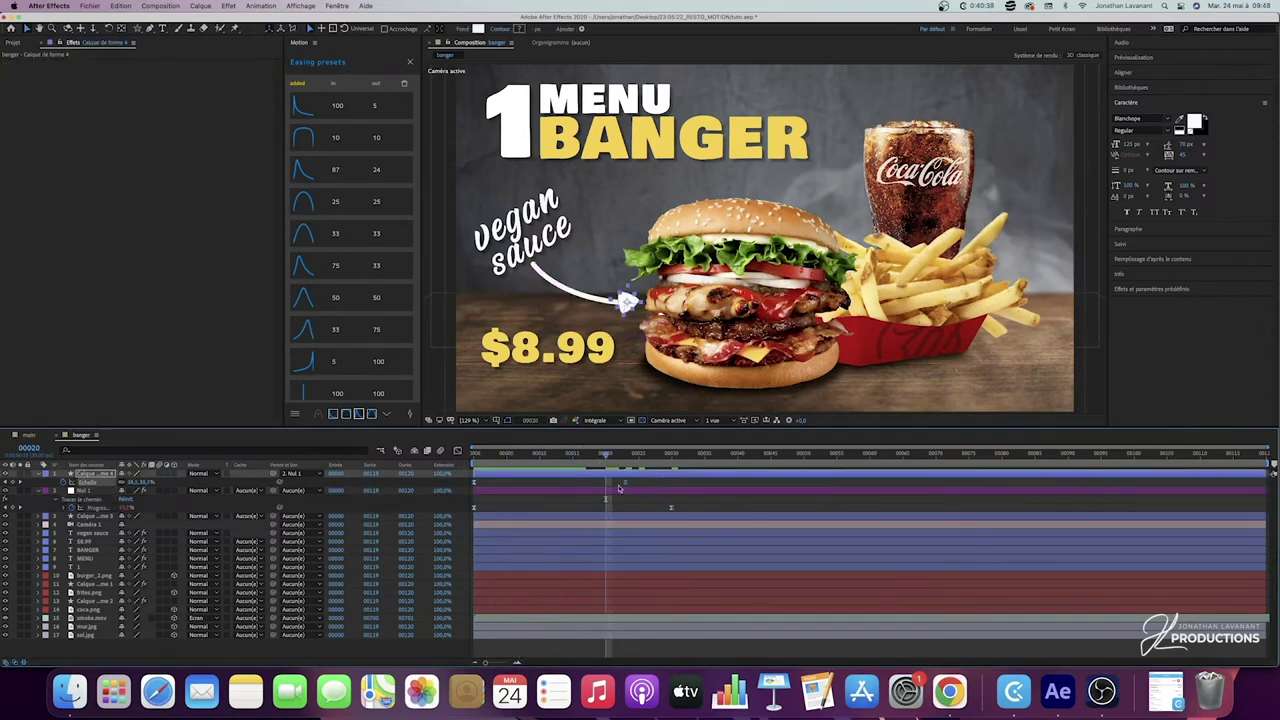
{"action": "key", "text": "space"}
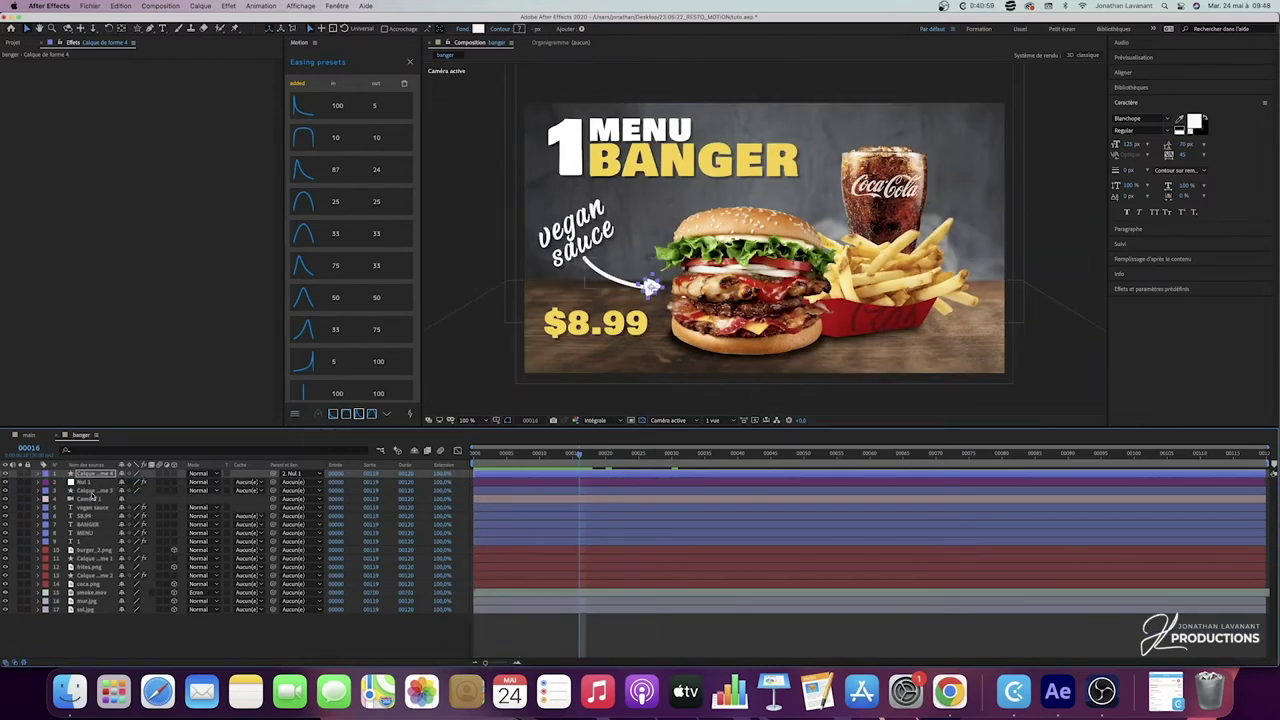
Step: Label the arrowhead, null and curved line layers Vert, and place the camera layer first in the layer stack
{"action": "left_click", "coordinate": [93, 491]}
{"action": "left_click", "coordinate": [95, 474], "text": "shift"}
{"action": "left_click", "coordinate": [46, 476]}
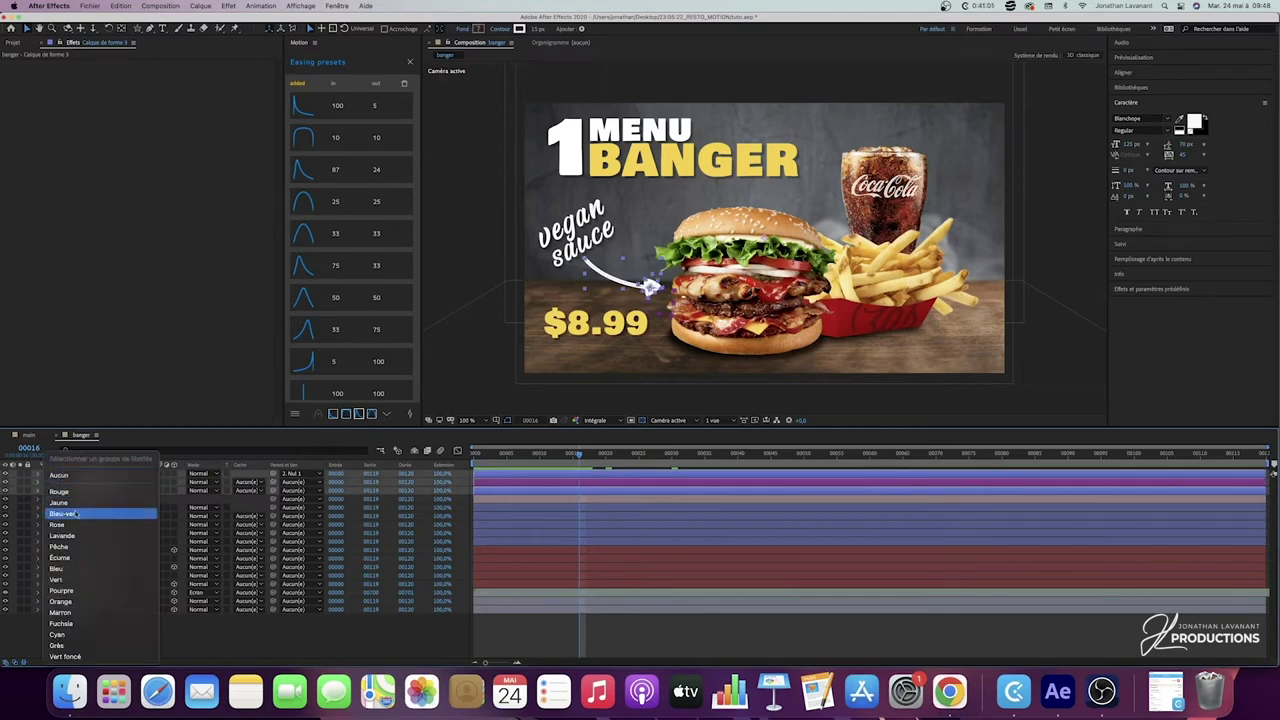
{"action": "left_click", "coordinate": [74, 576]}
{"action": "left_click_drag", "start_coordinate": [86, 499], "coordinate": [93, 472]}
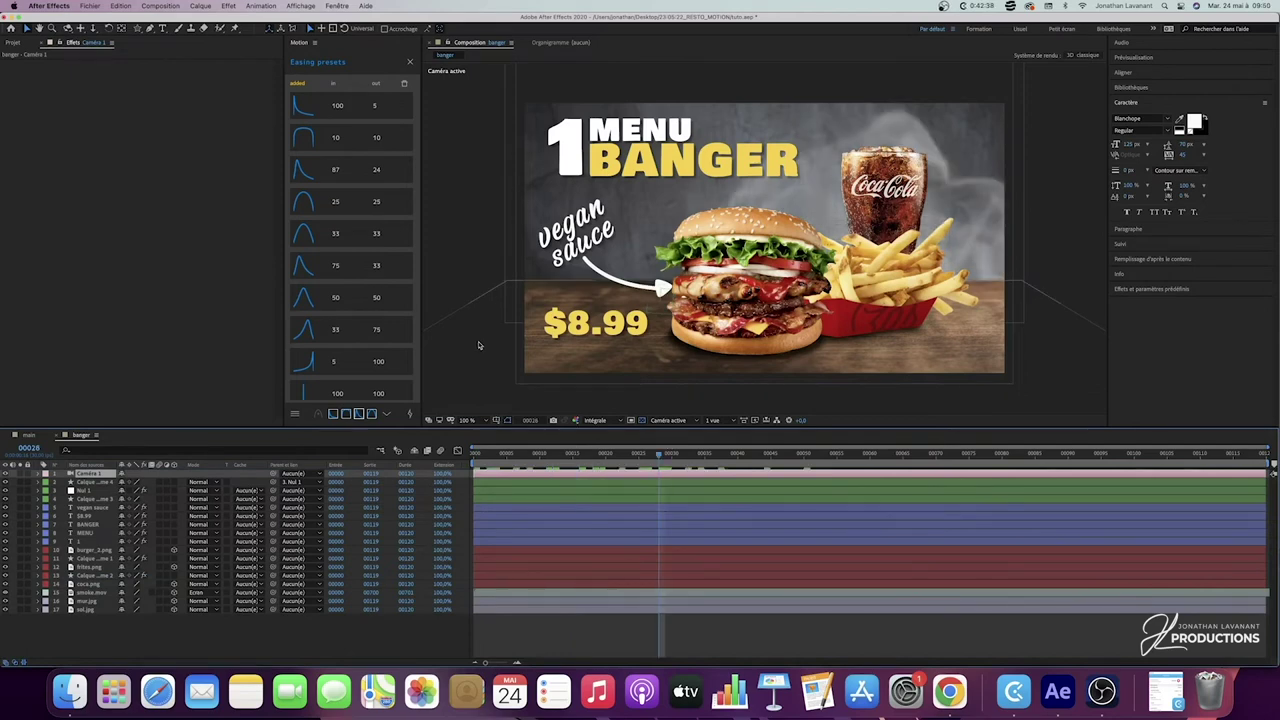
Step: Import scratch.png from the 01_IMAGE folder after previewing it, and file it in the project's images folder
{"action": "left_click", "coordinate": [13, 43]}
{"action": "double_click", "coordinate": [88, 279]}
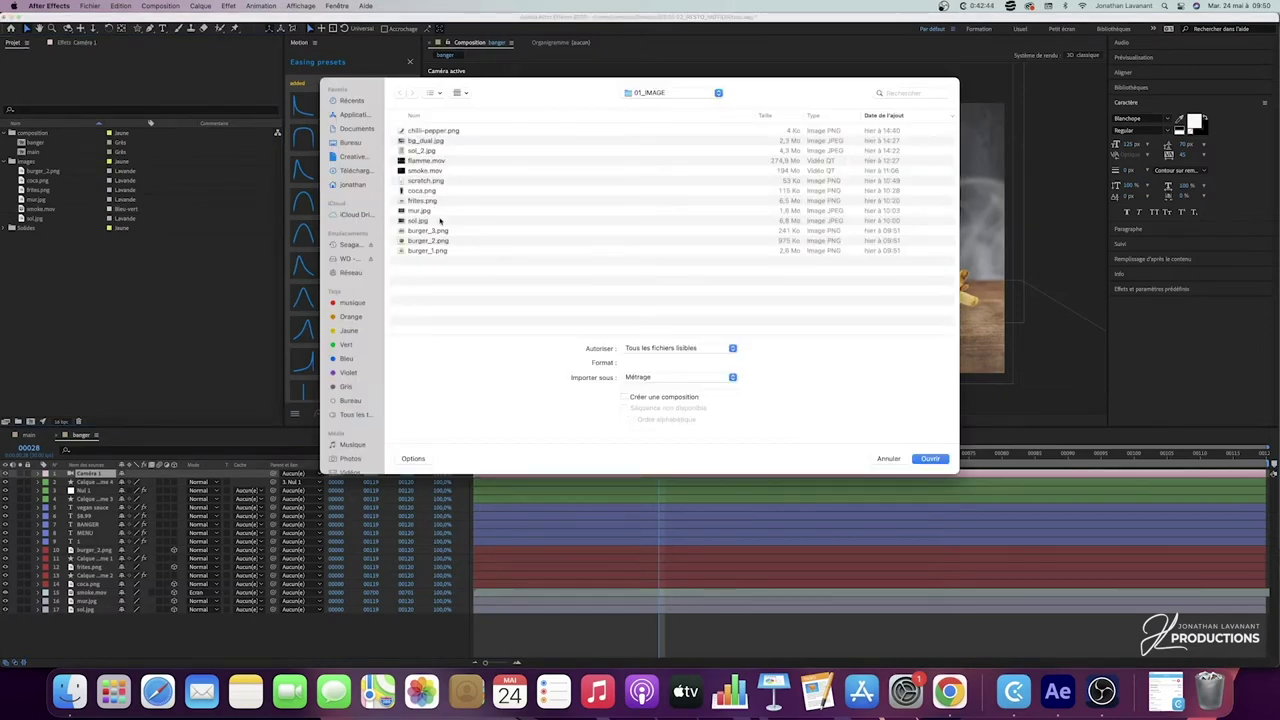
{"action": "left_click", "coordinate": [425, 181]}
{"action": "key", "text": "space"}
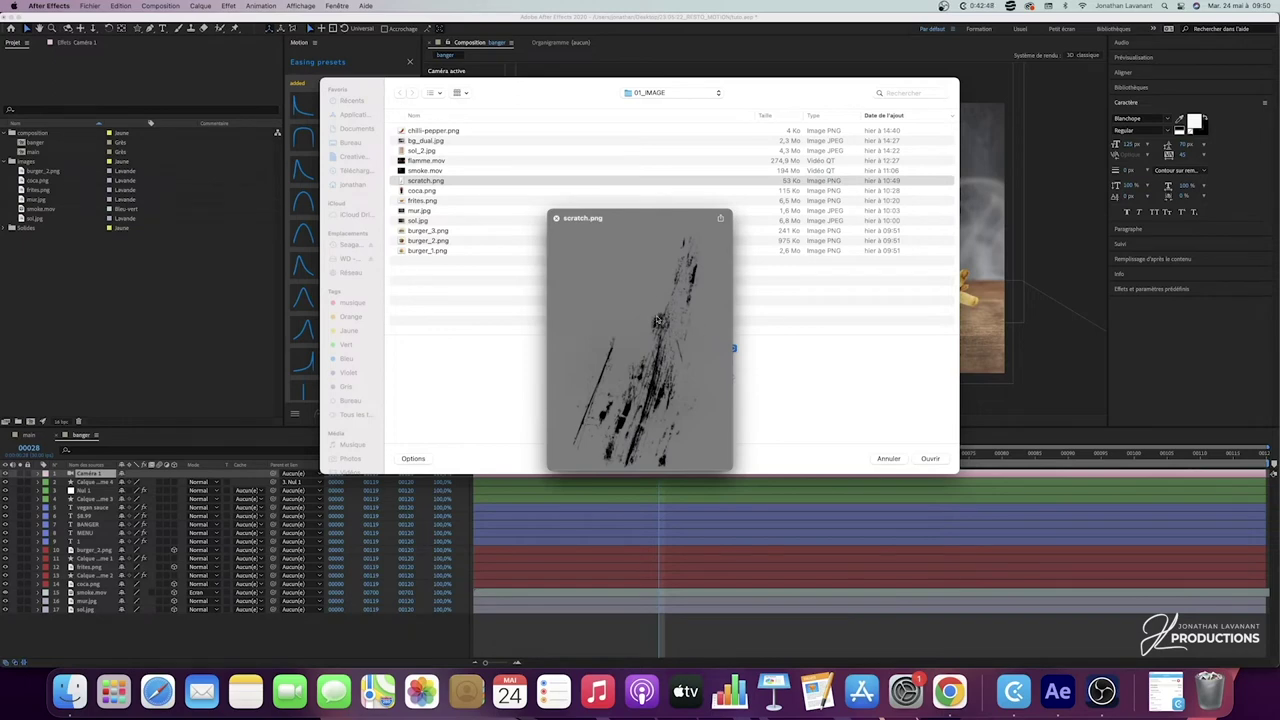
{"action": "key", "text": "space"}
{"action": "left_click", "coordinate": [930, 459]}
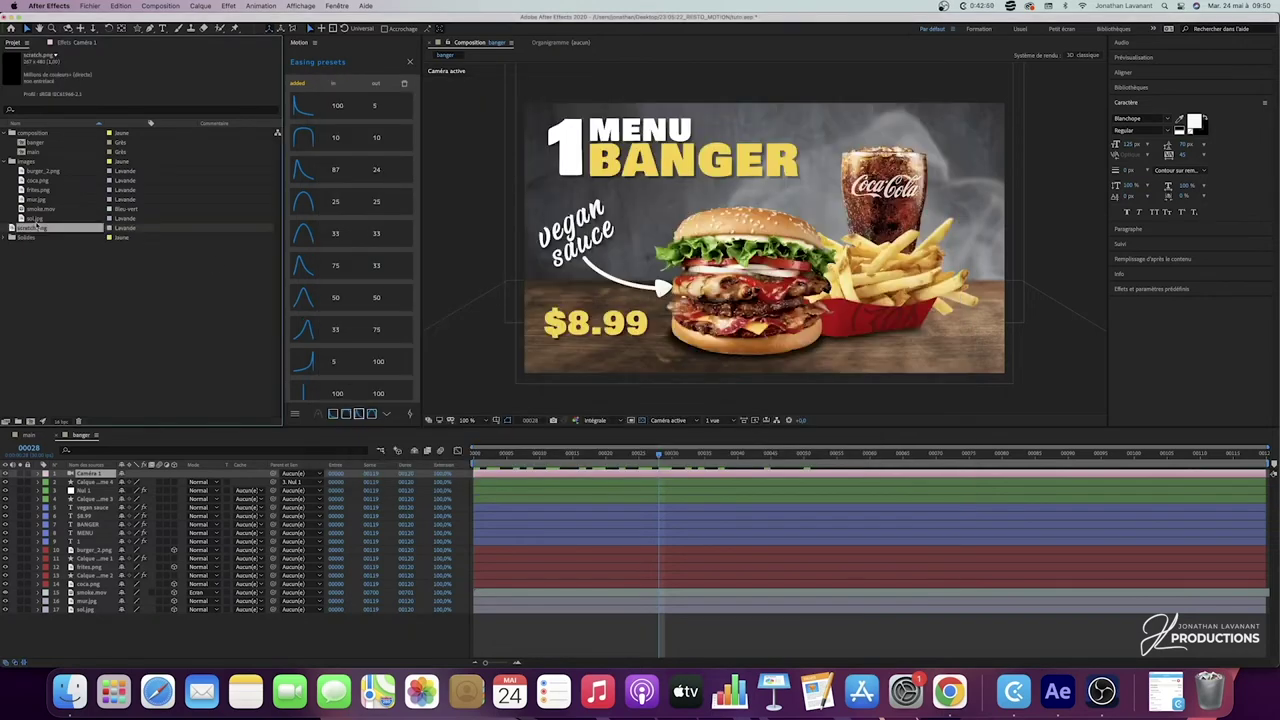
{"action": "left_click_drag", "start_coordinate": [33, 174], "coordinate": [32, 163]}
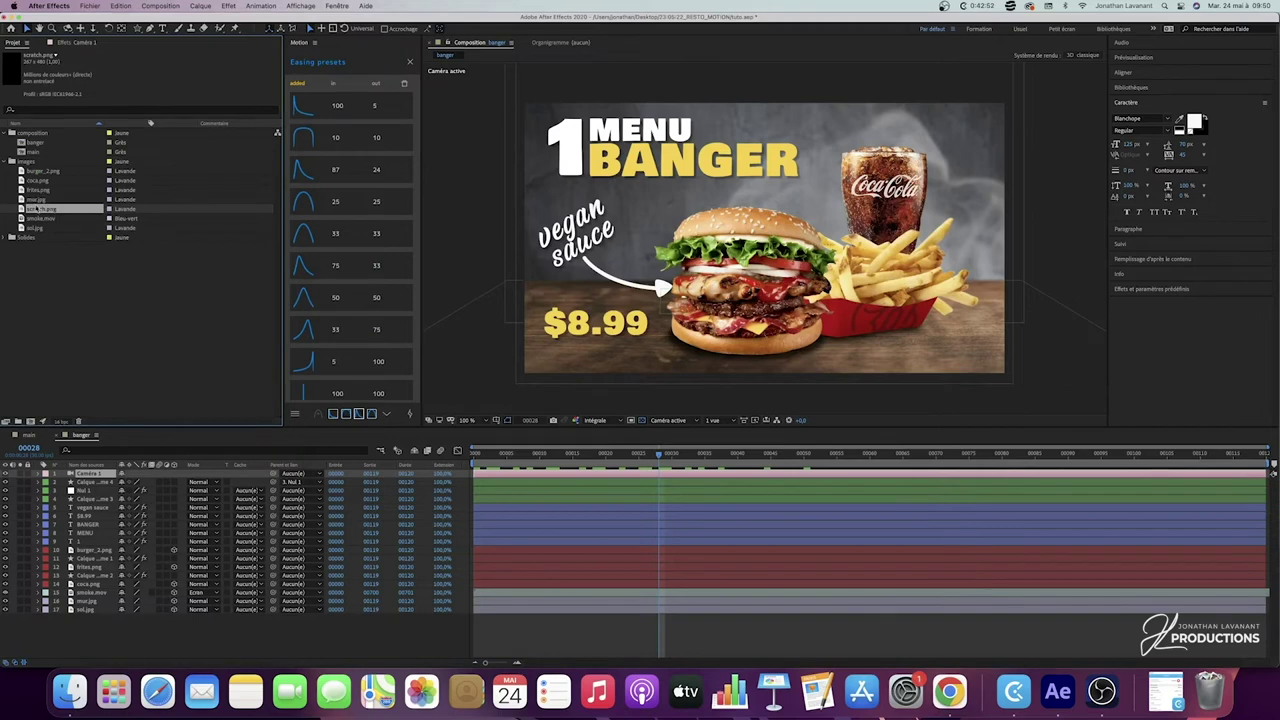
Step: Add scratch.png to the banger composition directly above the burger layer, turned sideways and scaled up to about 195%
{"action": "left_click_drag", "start_coordinate": [168, 382], "coordinate": [95, 548]}
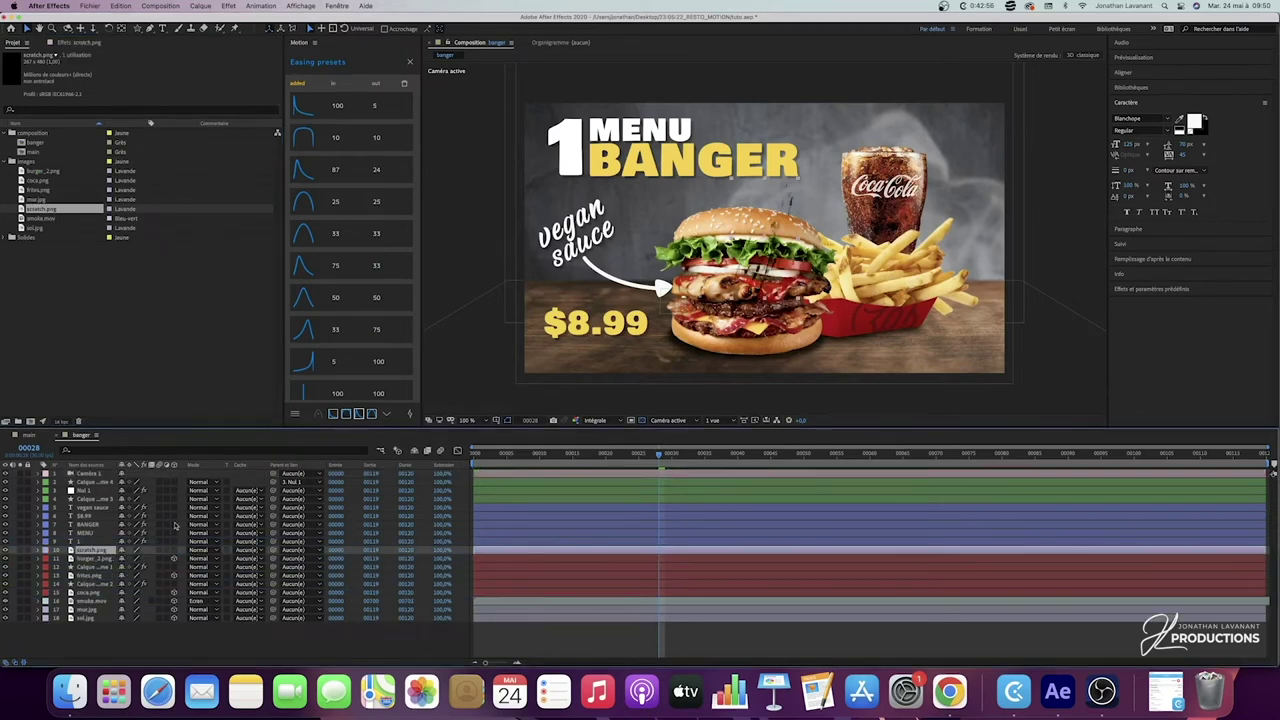
{"action": "key", "text": "r"}
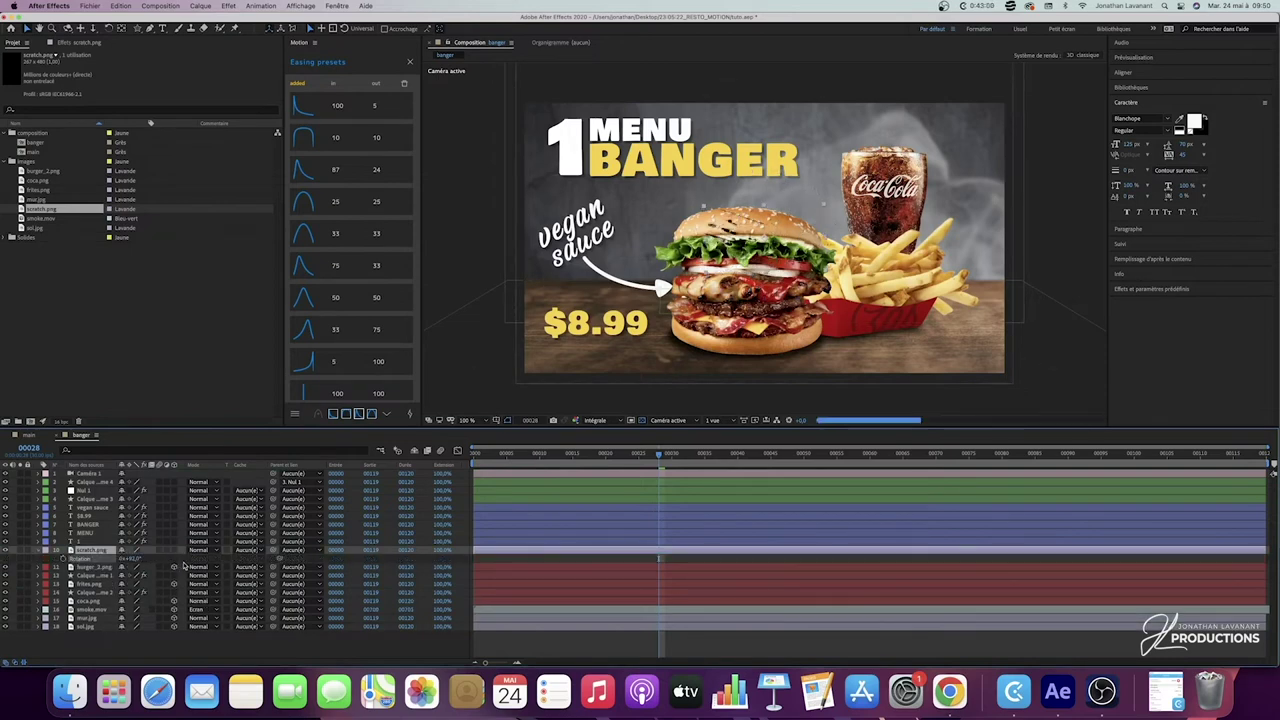
{"action": "key", "text": "s"}
{"action": "left_click_drag", "start_coordinate": [136, 559], "coordinate": [177, 559]}
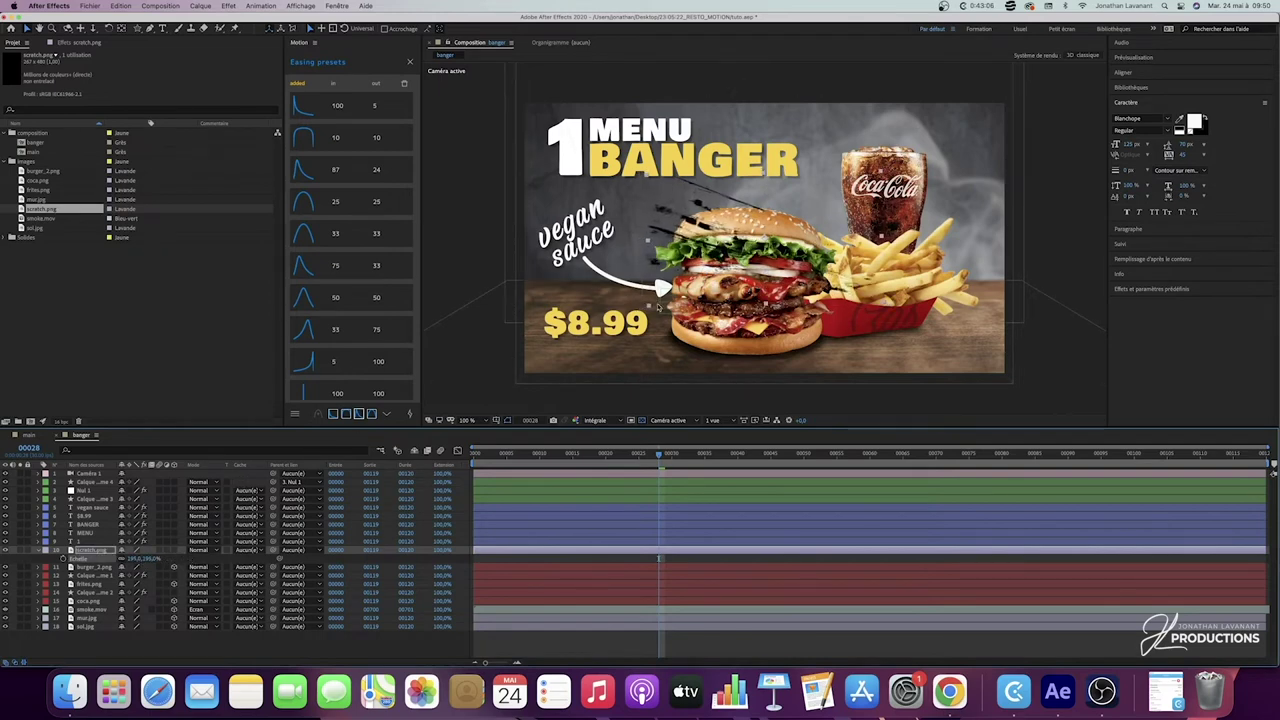
Step: Place the scratch behind the "1 MENU BANGER" title and set its rotation to about 75°
{"action": "left_click_drag", "start_coordinate": [700, 218], "coordinate": [577, 168]}
{"action": "key", "text": "r"}
{"action": "left_click_drag", "start_coordinate": [137, 561], "coordinate": [163, 561]}
{"action": "left_click_drag", "start_coordinate": [550, 190], "coordinate": [546, 167]}
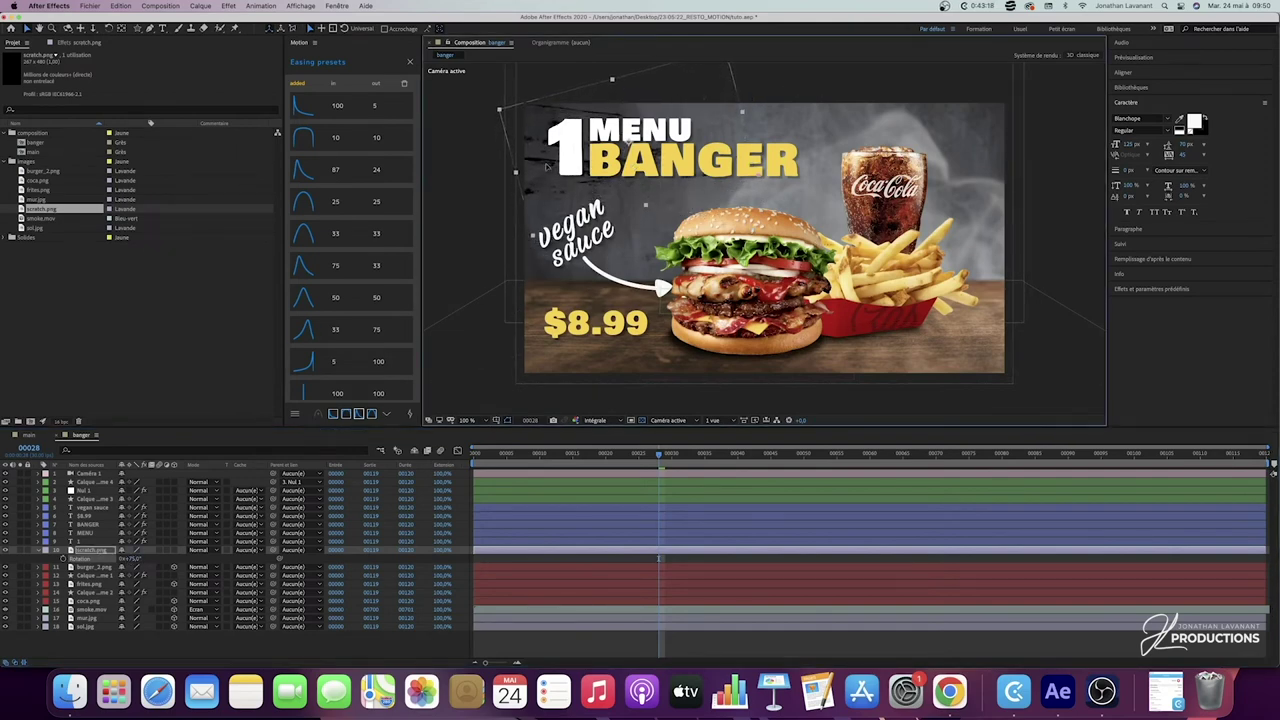
Step: Find the Remplir effect and apply it to the scratch.png layer
{"action": "left_click", "coordinate": [1154, 290]}
{"action": "left_click", "coordinate": [1154, 191]}
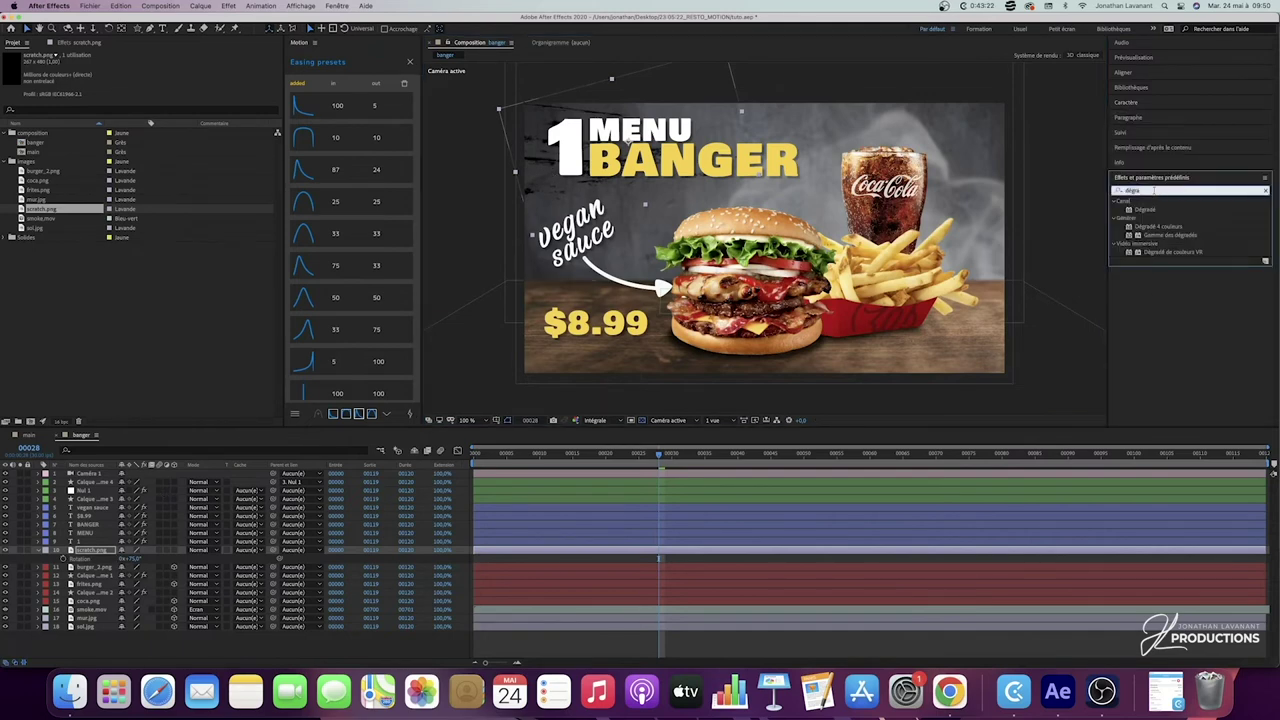
{"action": "type", "text": "re"}
{"action": "left_click", "coordinate": [1124, 119]}
{"action": "left_click_drag", "start_coordinate": [1158, 204], "coordinate": [93, 550]}
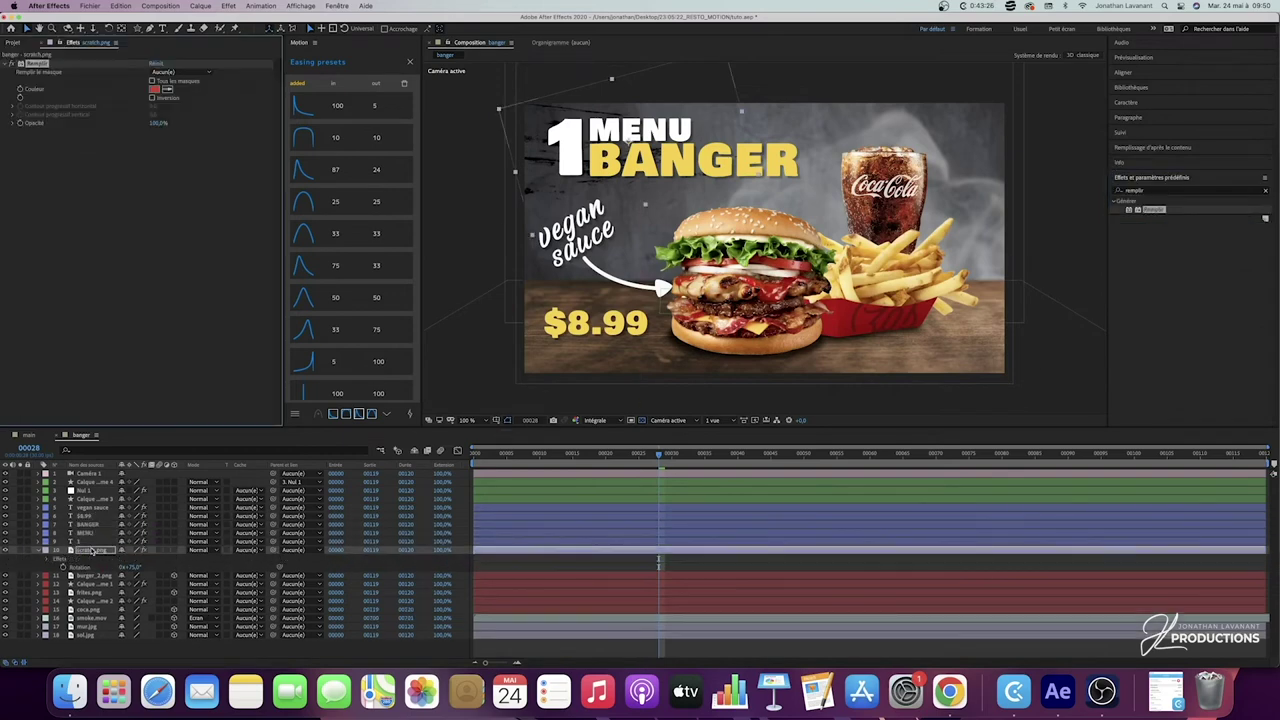
Step: Set the scratch's fill to a softer red and its blending mode to Lumière crue
{"action": "left_click", "coordinate": [155, 90]}
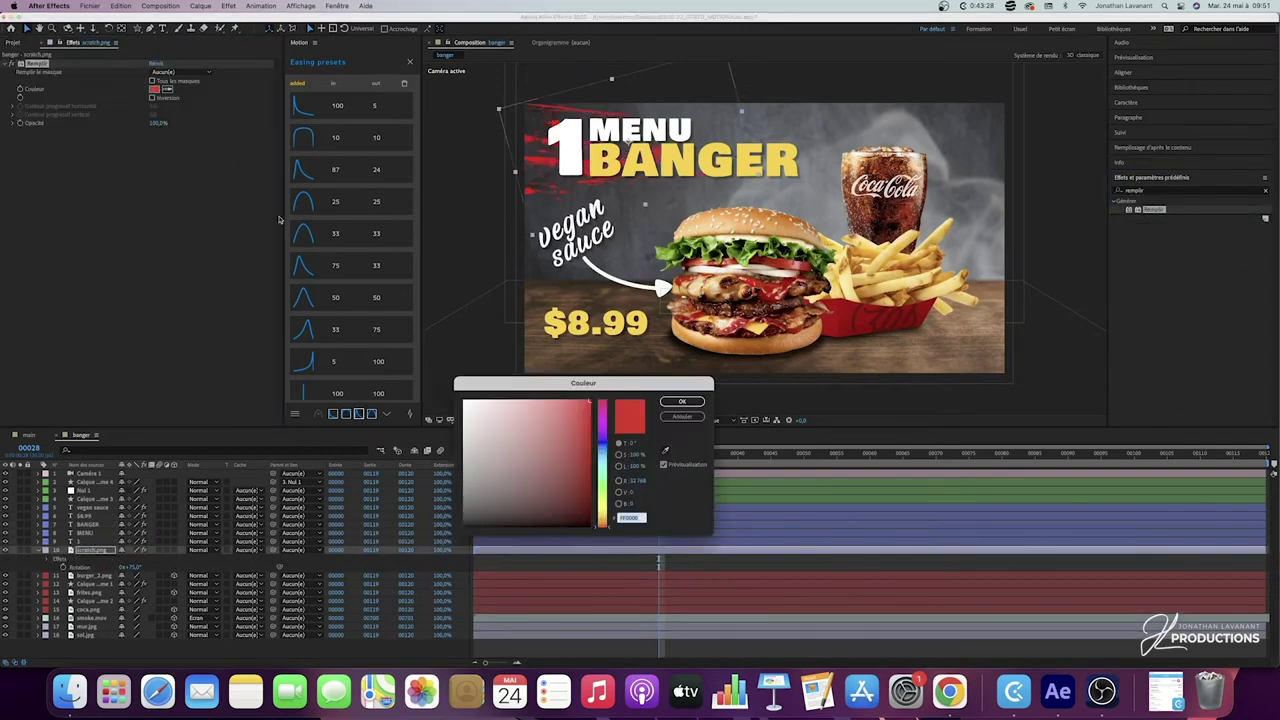
{"action": "left_click", "coordinate": [578, 413]}
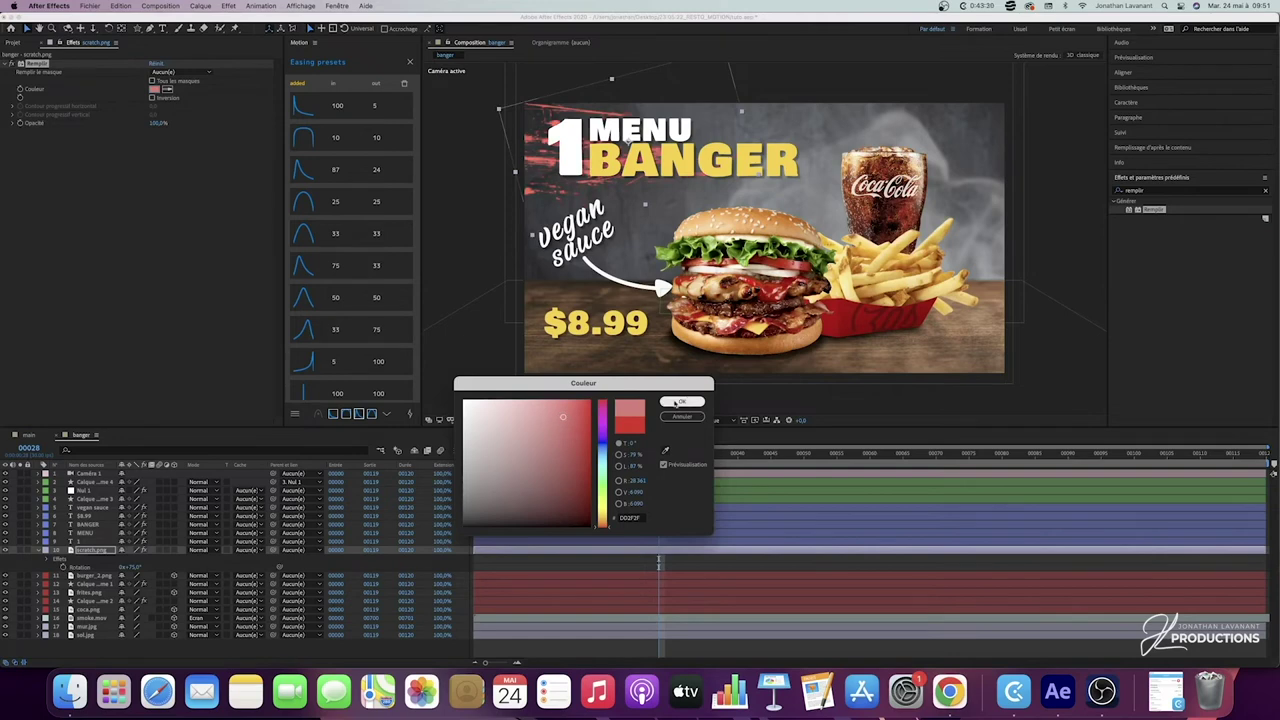
{"action": "left_click", "coordinate": [682, 401]}
{"action": "left_click", "coordinate": [207, 551]}
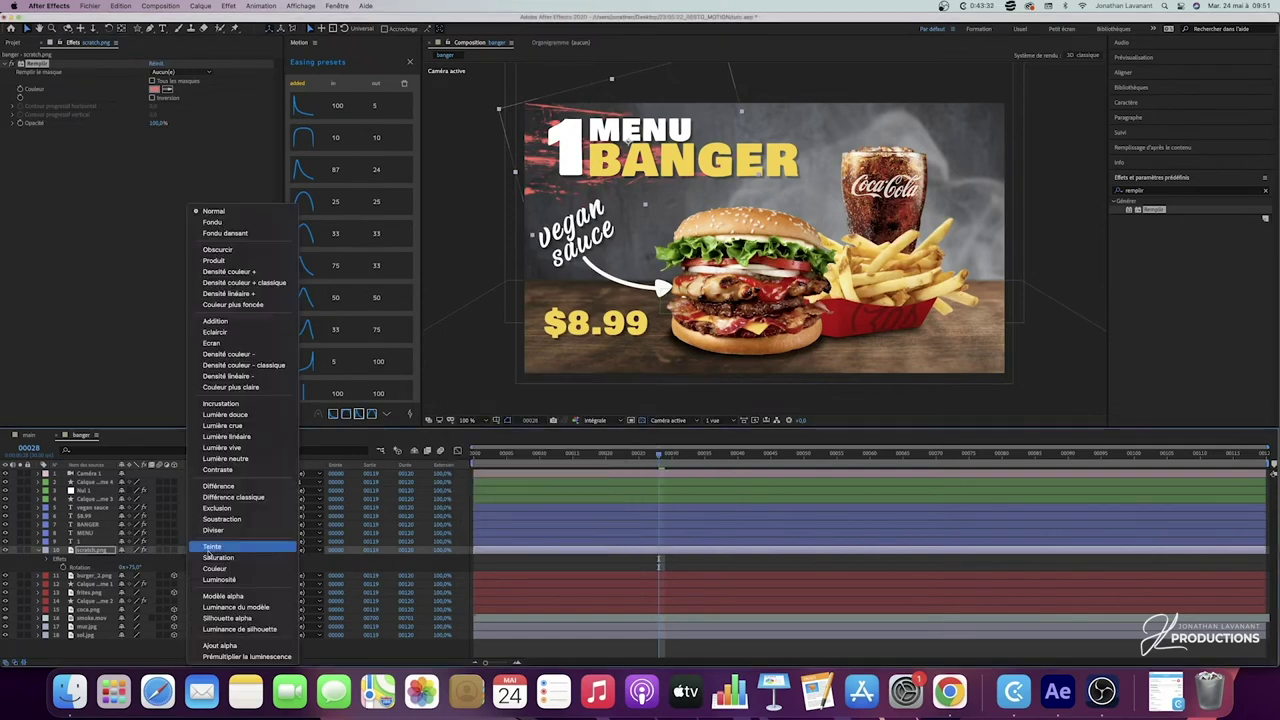
{"action": "left_click", "coordinate": [236, 426]}
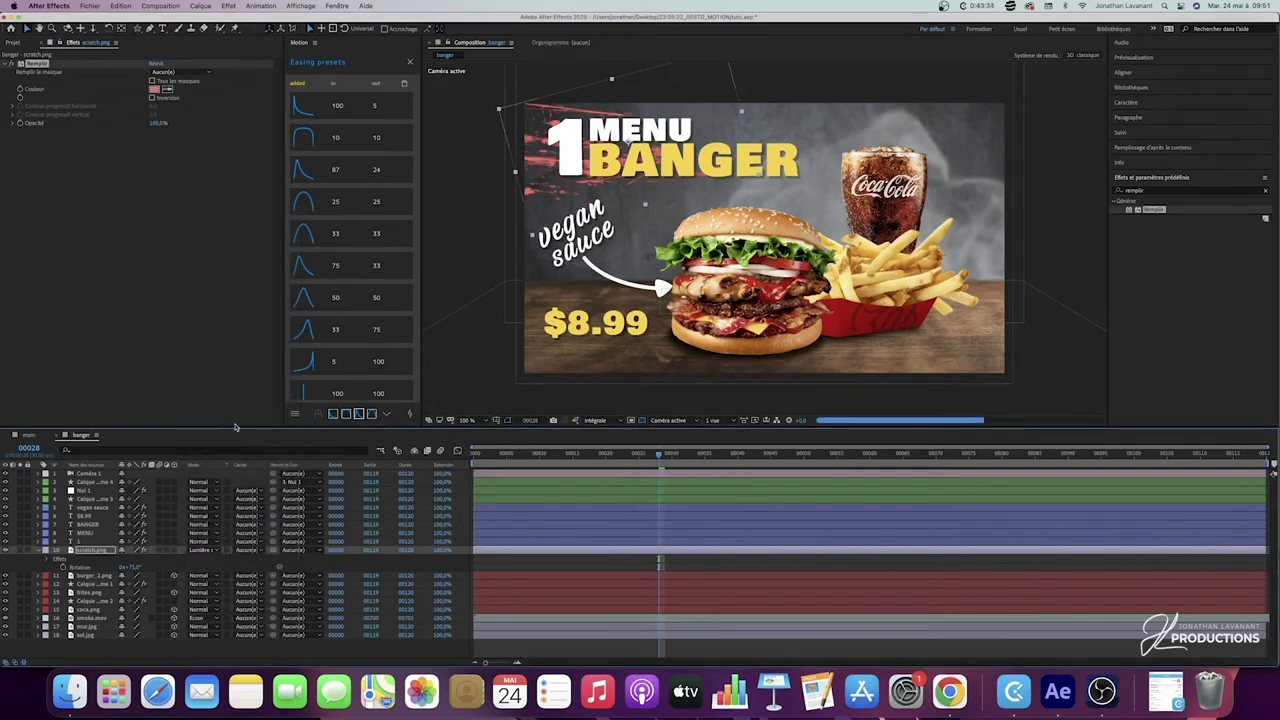
Step: Show the opacity of the scratch.png layer and lower it so the texture looks fainter
{"action": "left_click", "coordinate": [106, 552]}
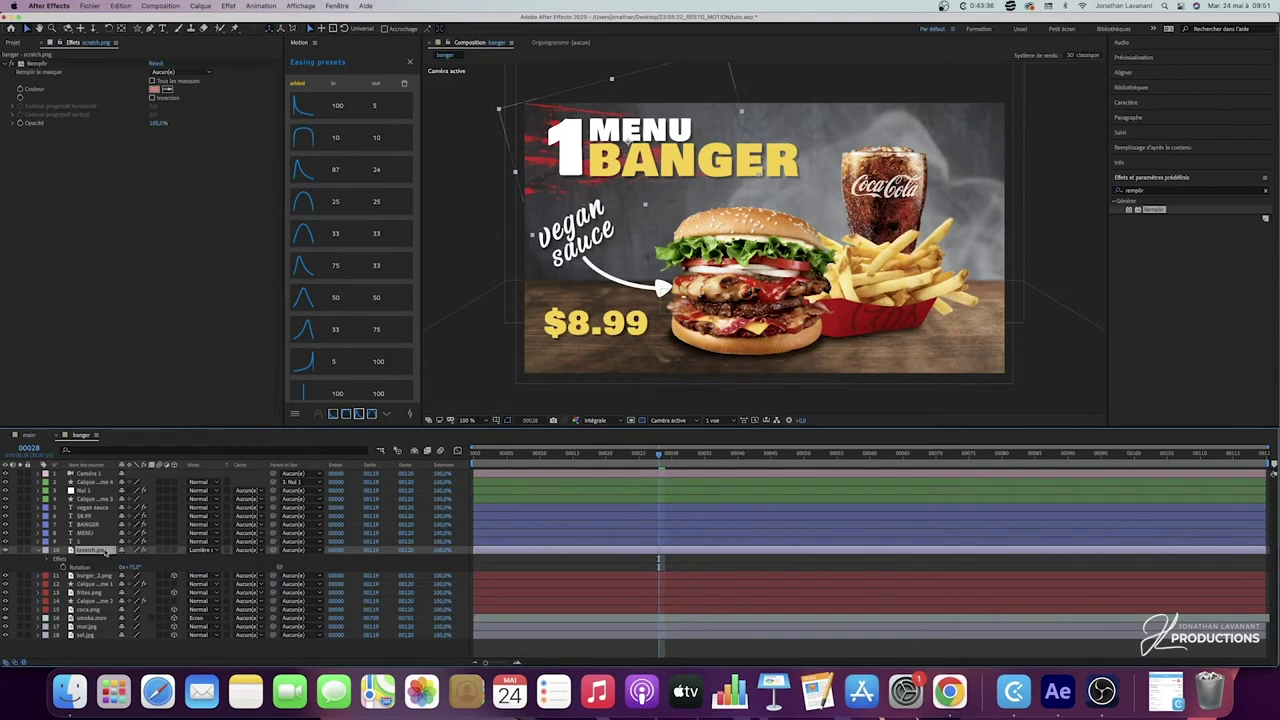
{"action": "key", "text": "t"}
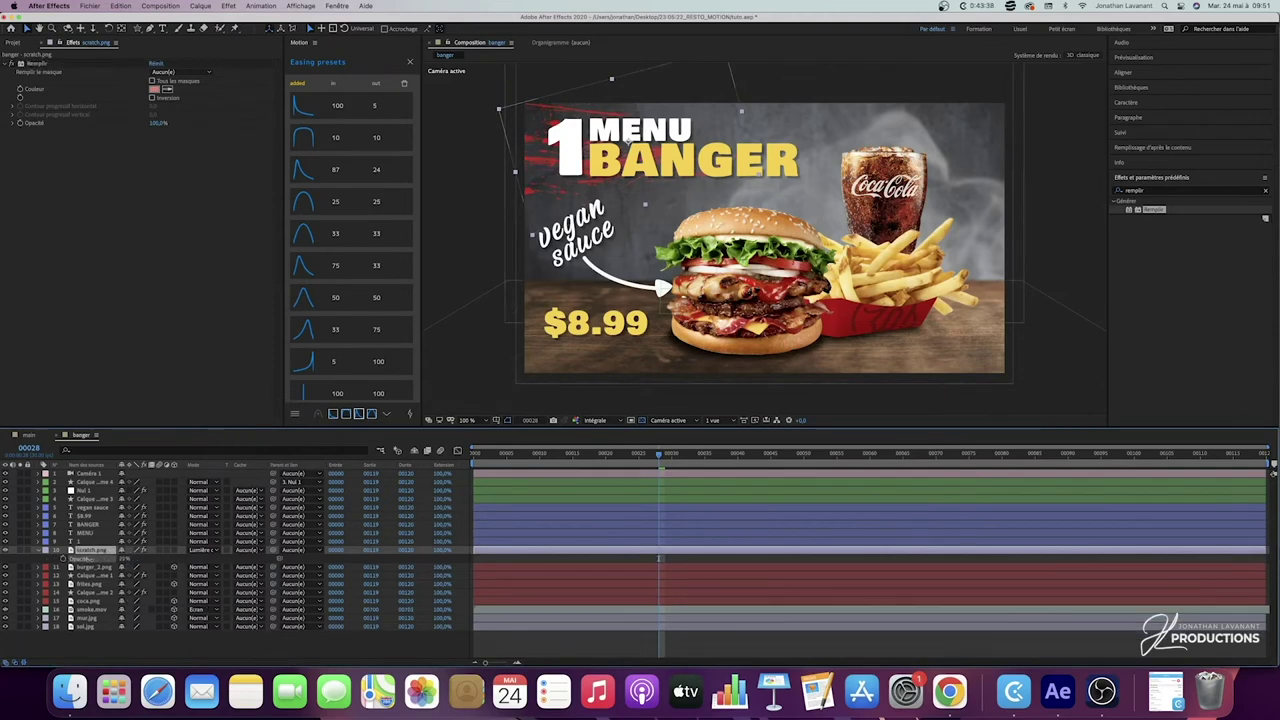
{"action": "left_click", "coordinate": [87, 561]}
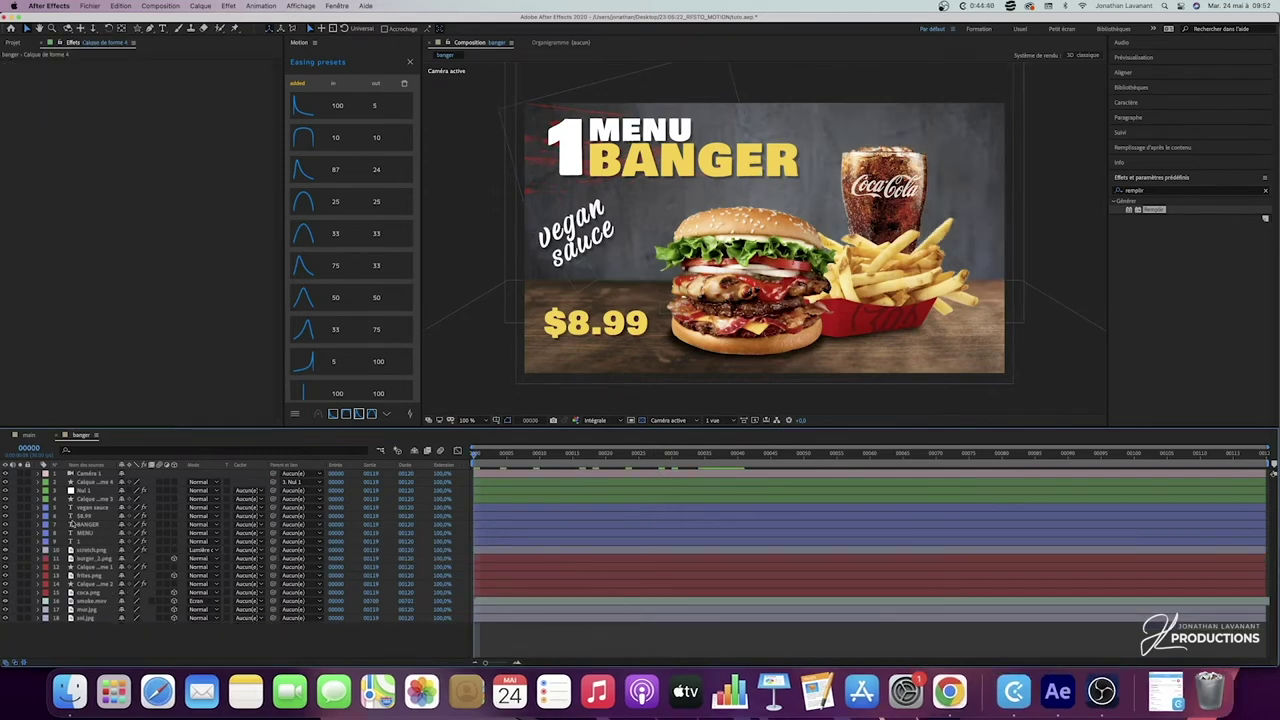
Step: Hide all the text, arrow and scratch layers, from Calque de forme 4 down to scratch.png
{"action": "left_click", "coordinate": [99, 484]}
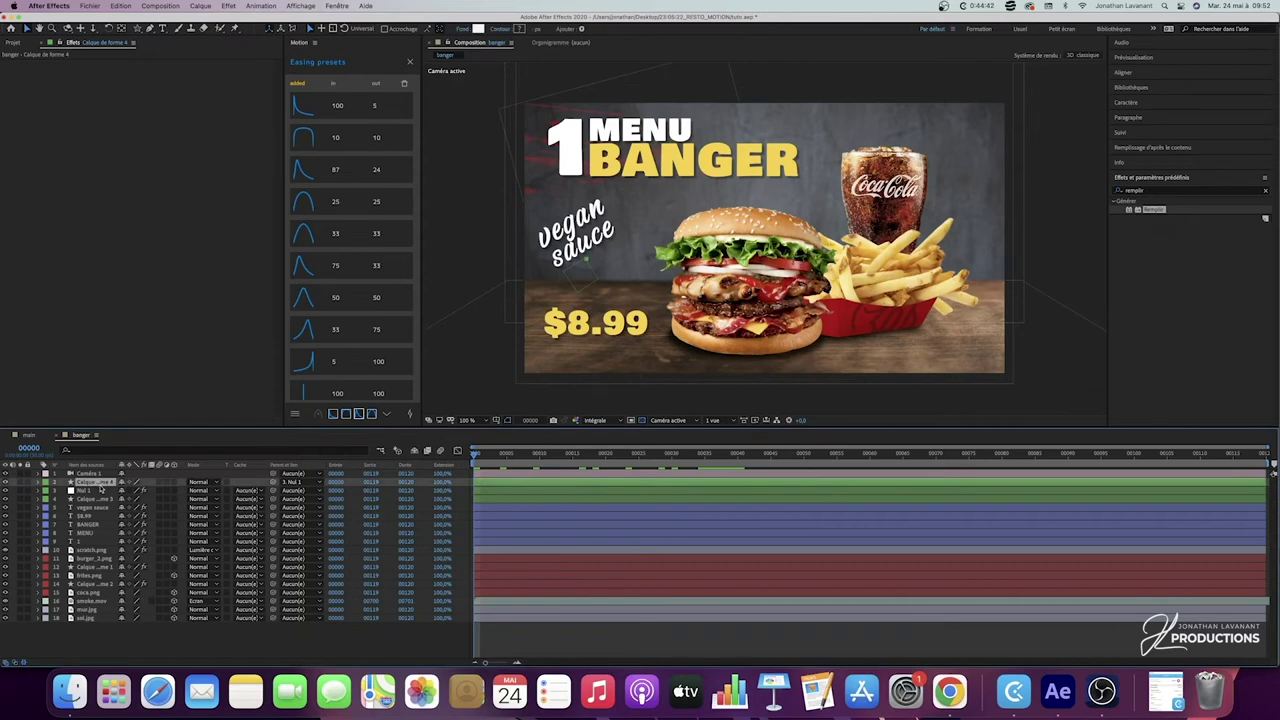
{"action": "left_click", "coordinate": [98, 550], "text": "shift"}
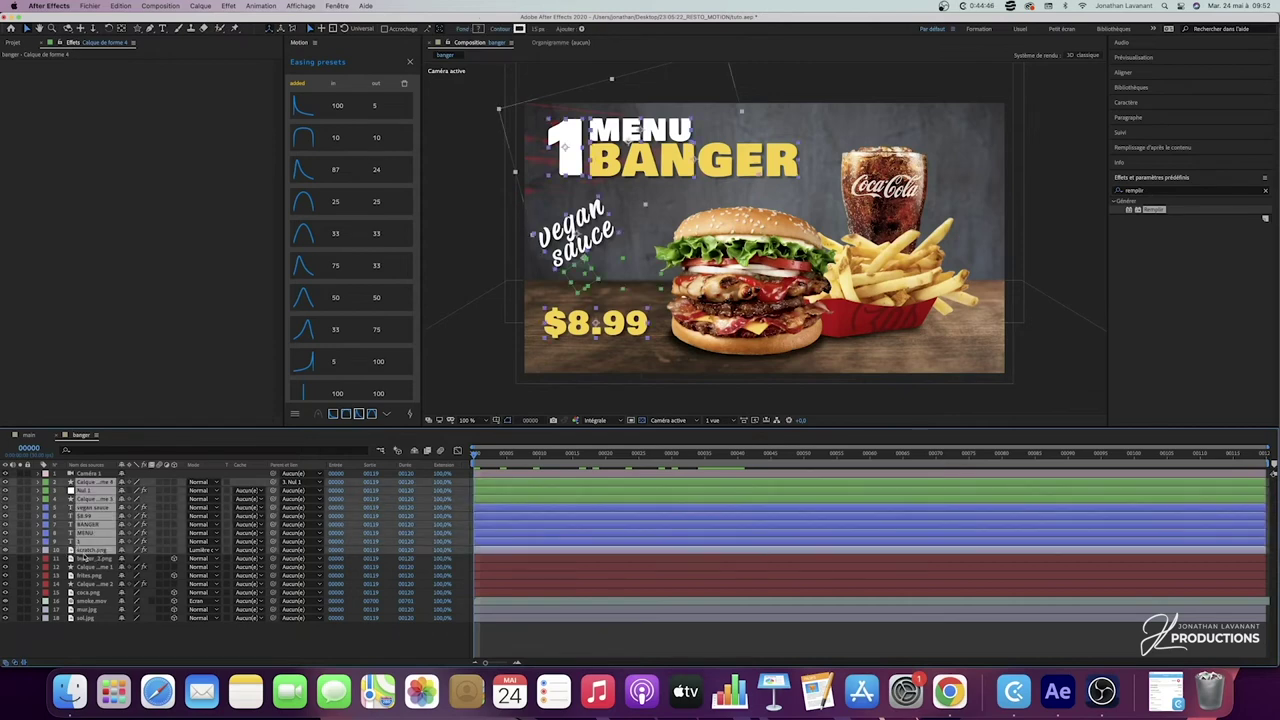
{"action": "left_click", "coordinate": [6, 551]}
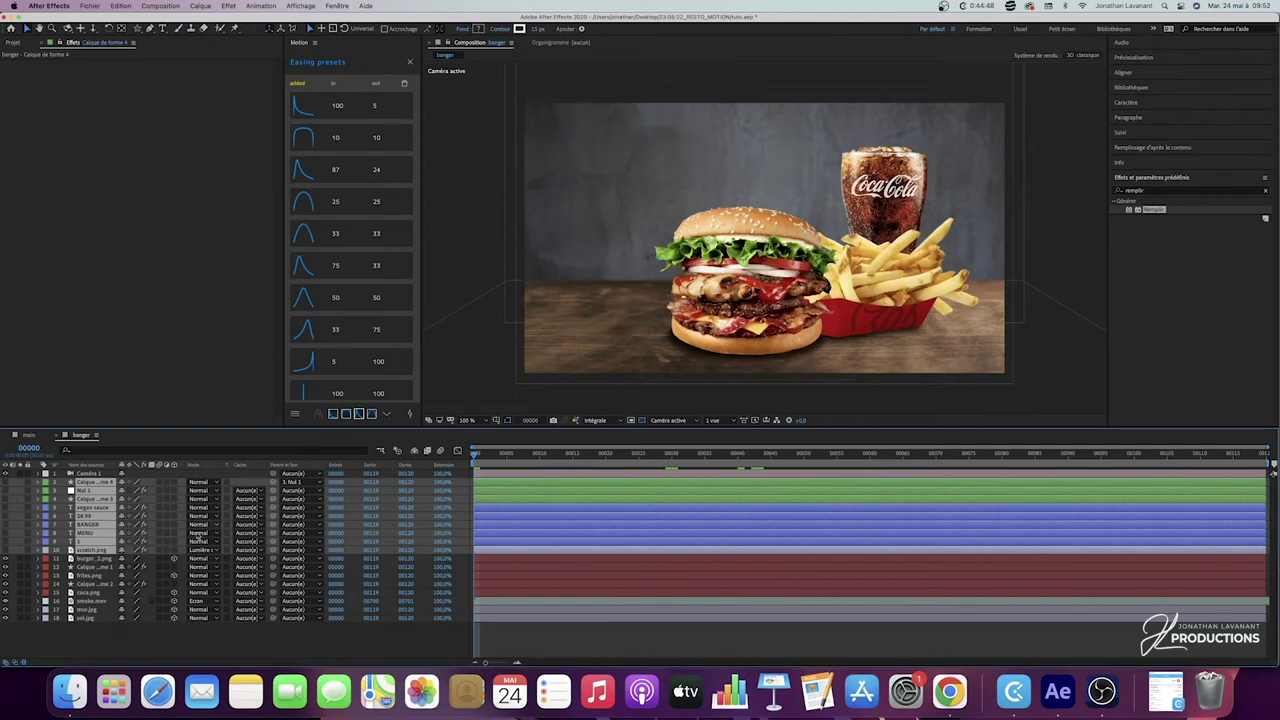
Step: Create a new null object and place it directly above the burger layer in the layer stack
{"action": "left_click", "coordinate": [112, 636]}
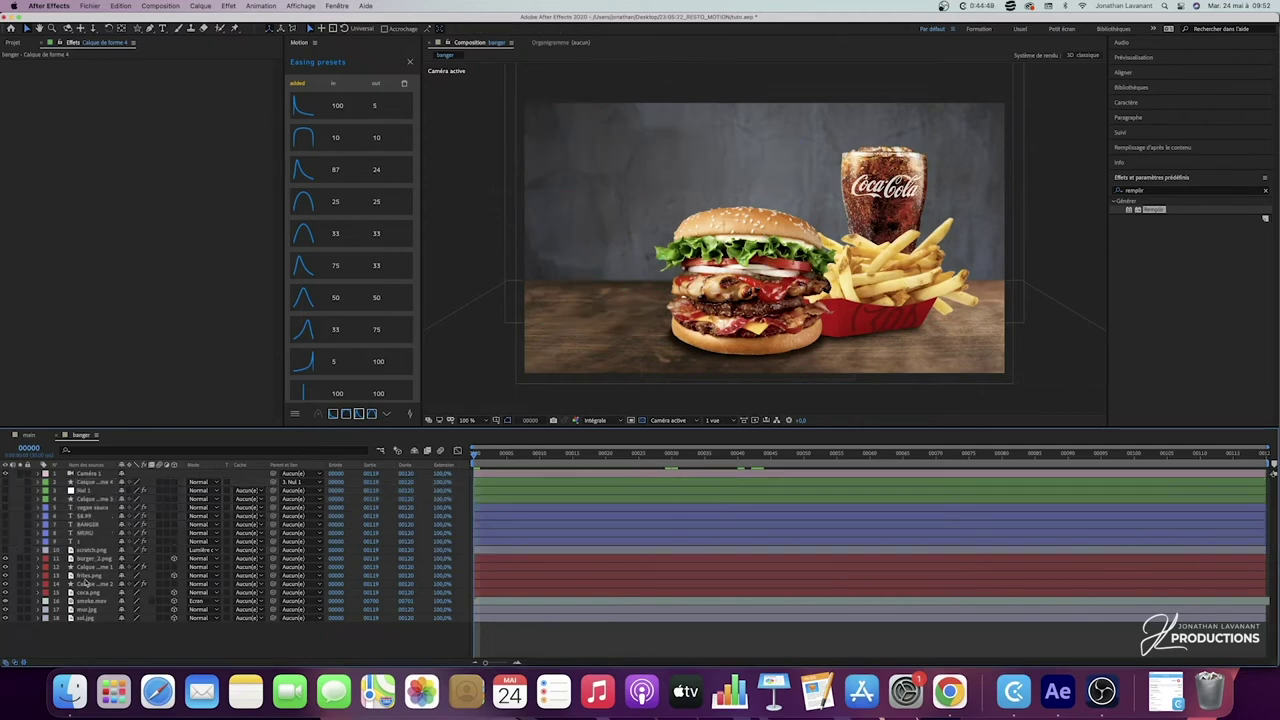
{"action": "right_click", "coordinate": [155, 638]}
{"action": "mouse_move", "coordinate": [240, 546]}
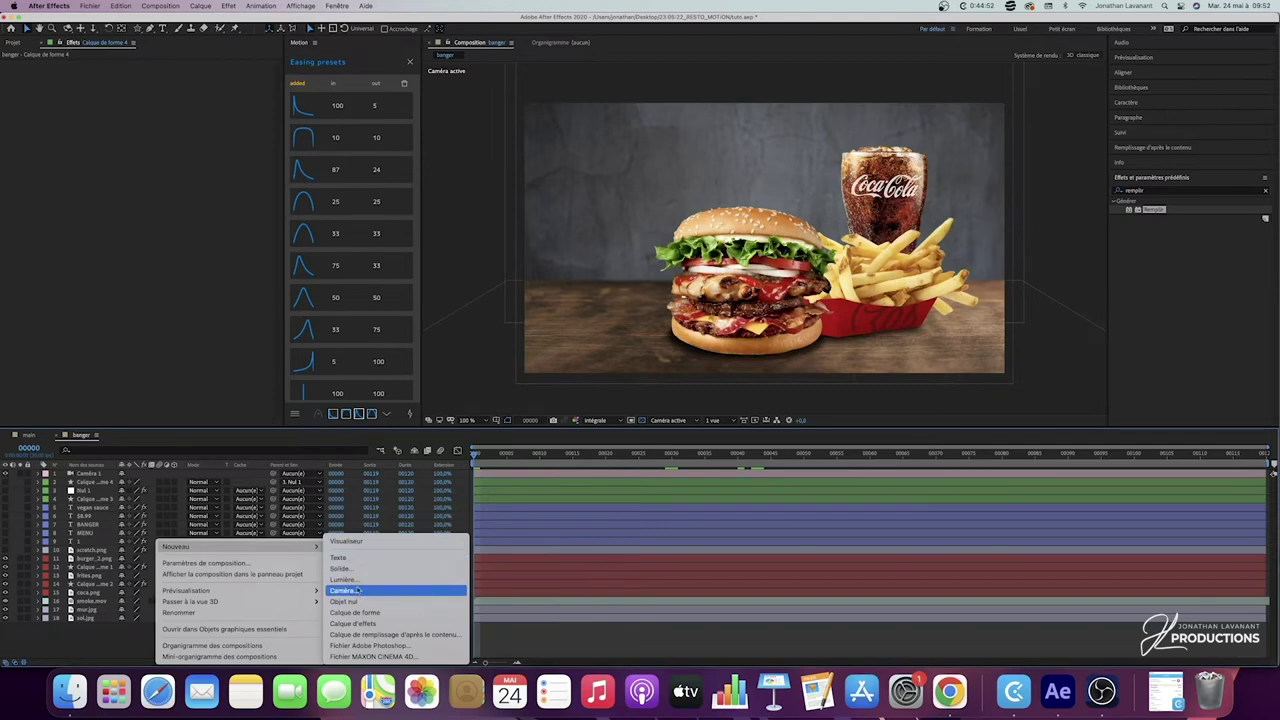
{"action": "left_click", "coordinate": [345, 602]}
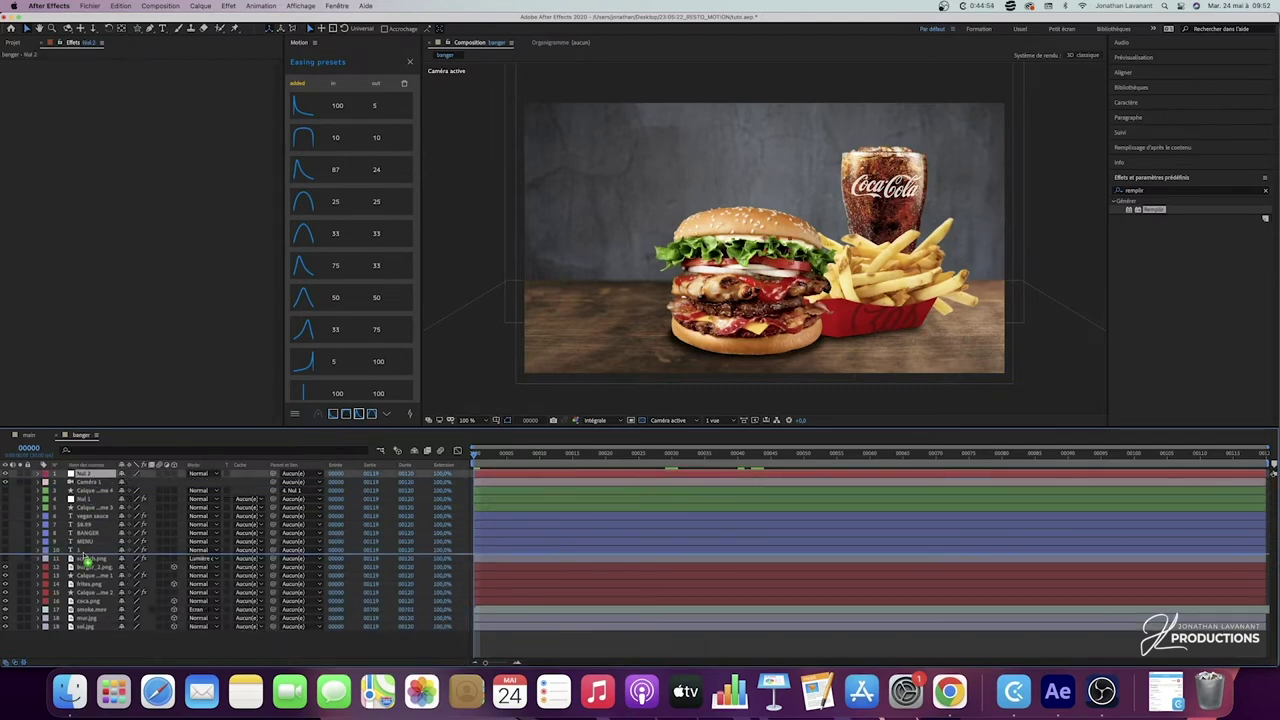
{"action": "left_click_drag", "start_coordinate": [88, 567], "coordinate": [94, 567]}
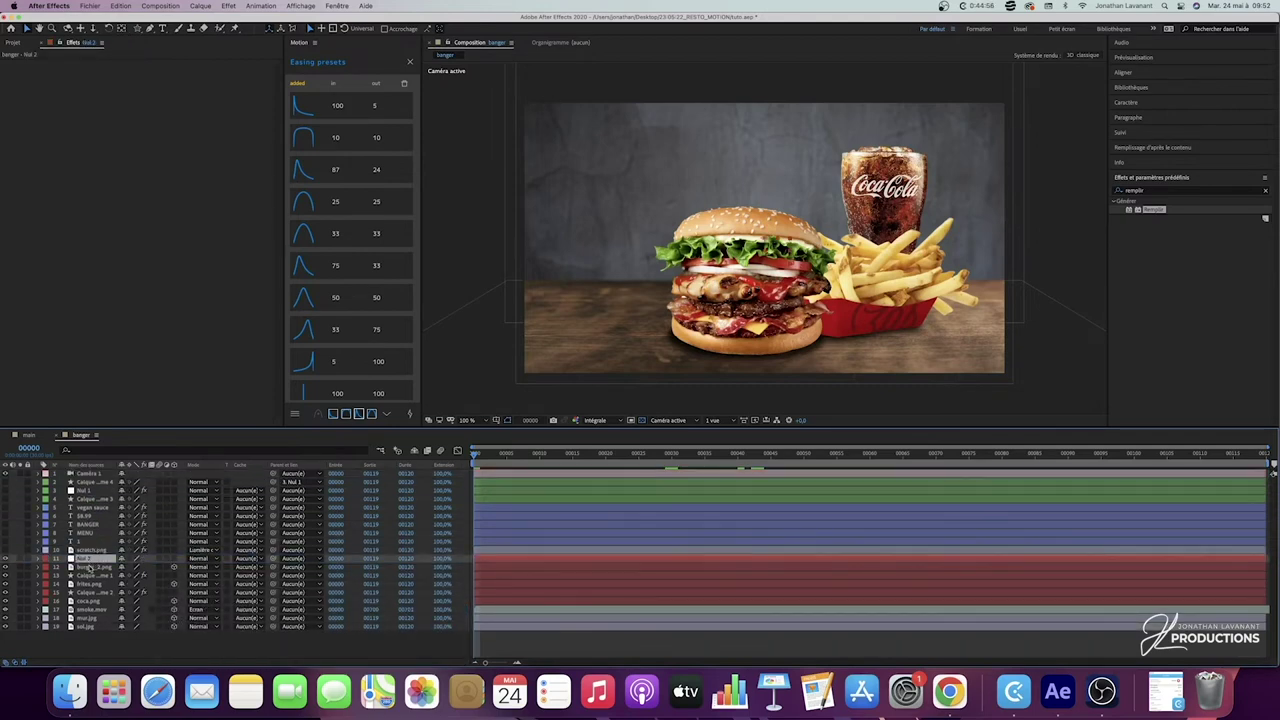
Step: Parent the burger, fries and coca layers and the shape layers between them to the new null
{"action": "left_click", "coordinate": [97, 567]}
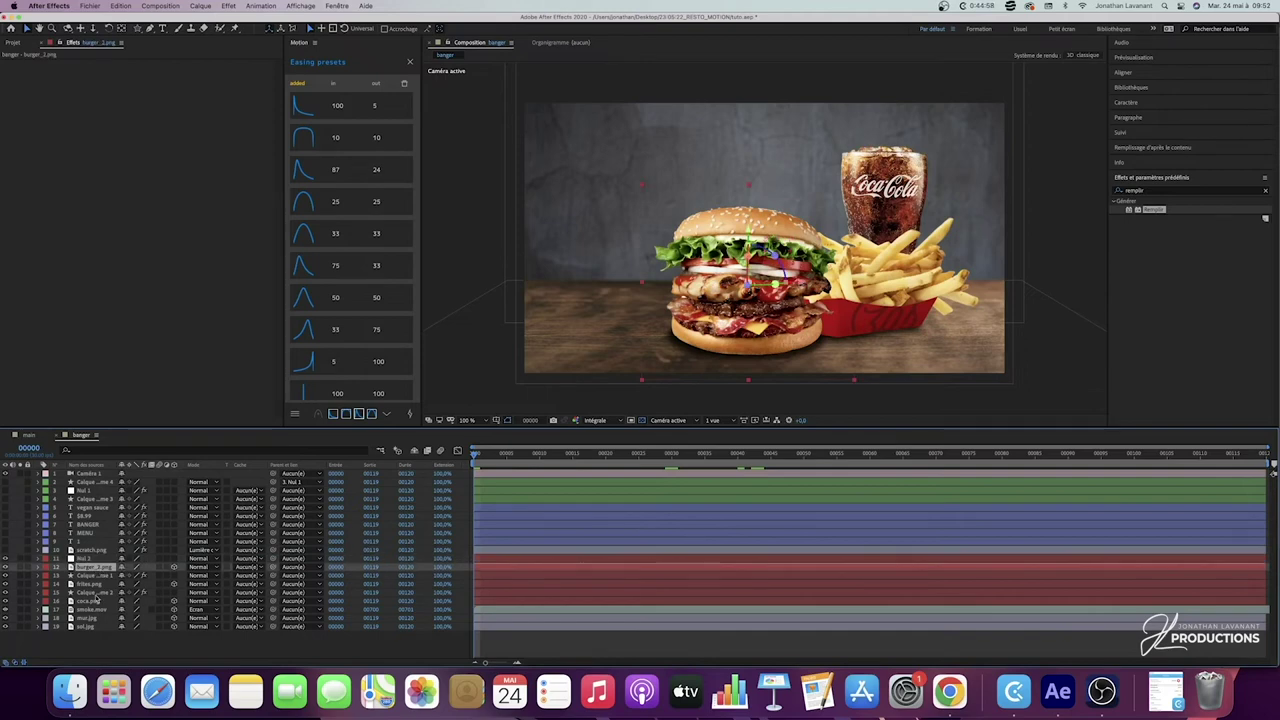
{"action": "left_click", "coordinate": [95, 600], "text": "shift"}
{"action": "left_click_drag", "start_coordinate": [274, 570], "coordinate": [92, 560]}
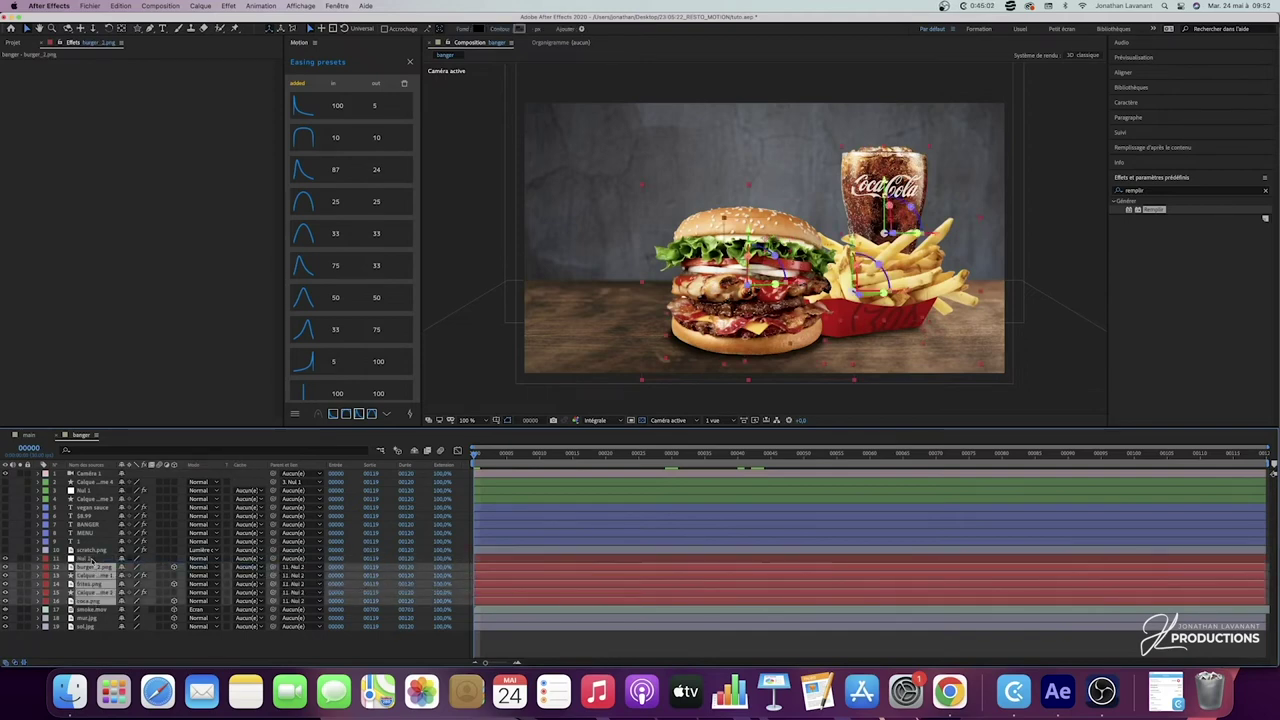
Step: Keyframe the new null's position at frame 40, and move its X to about -956 at frame 0 for a slide-in
{"action": "left_click", "coordinate": [87, 560]}
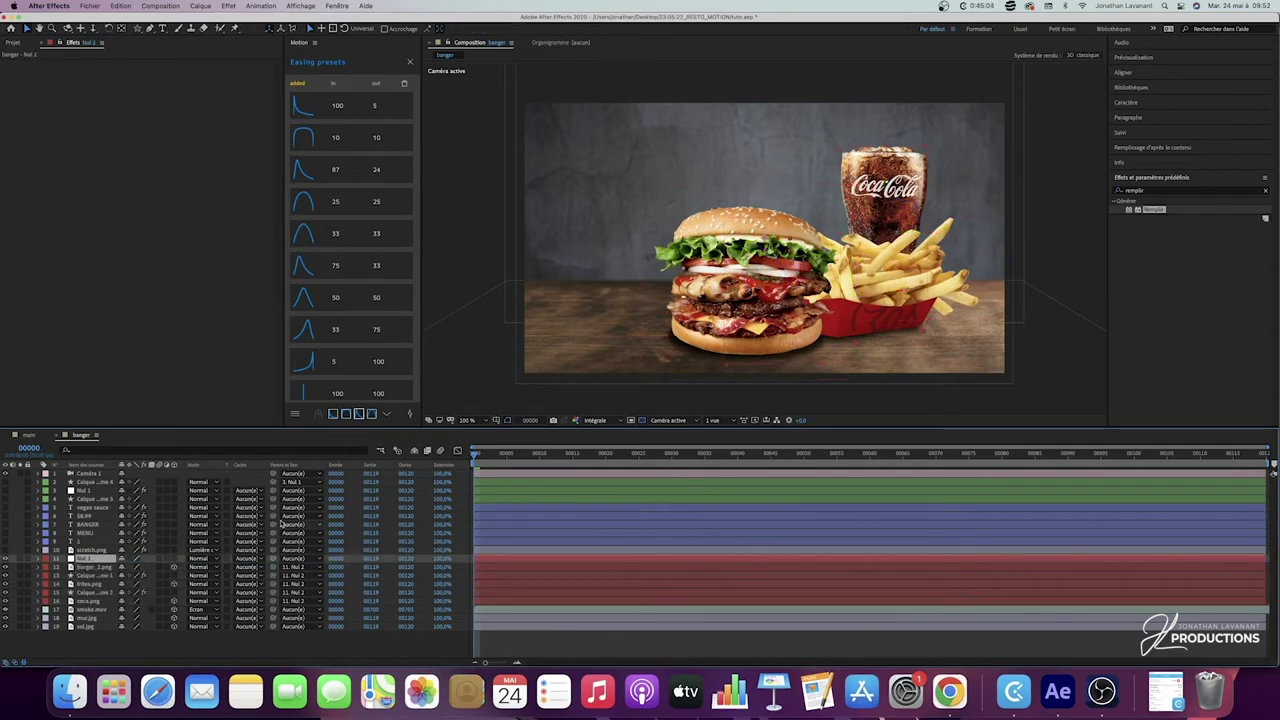
{"action": "left_click_drag", "start_coordinate": [517, 457], "coordinate": [738, 464]}
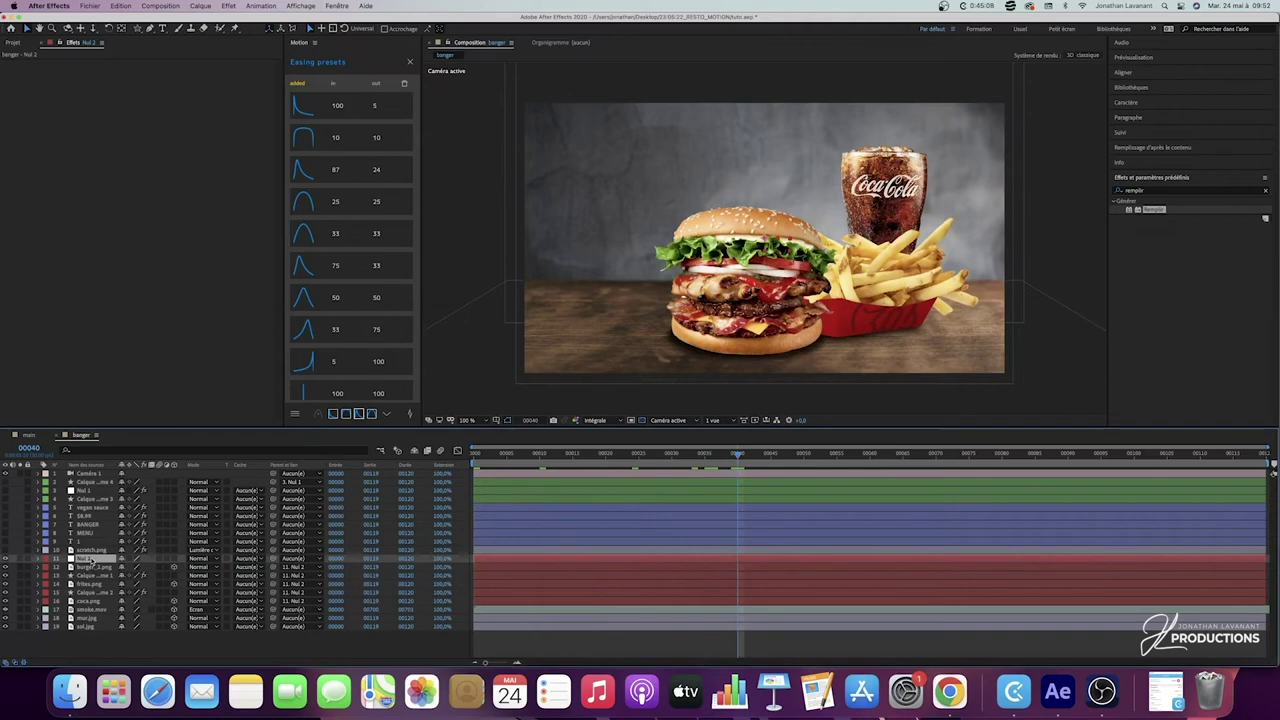
{"action": "key", "text": "p"}
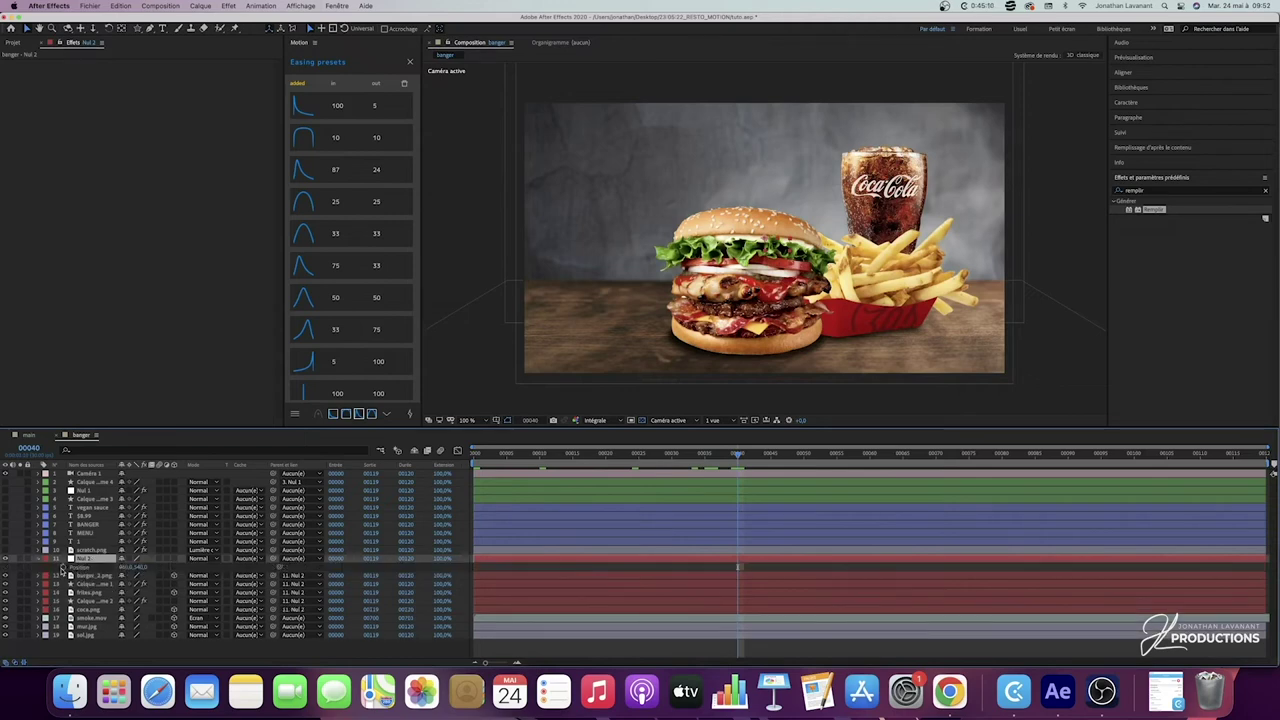
{"action": "left_click_drag", "start_coordinate": [745, 457], "coordinate": [453, 468]}
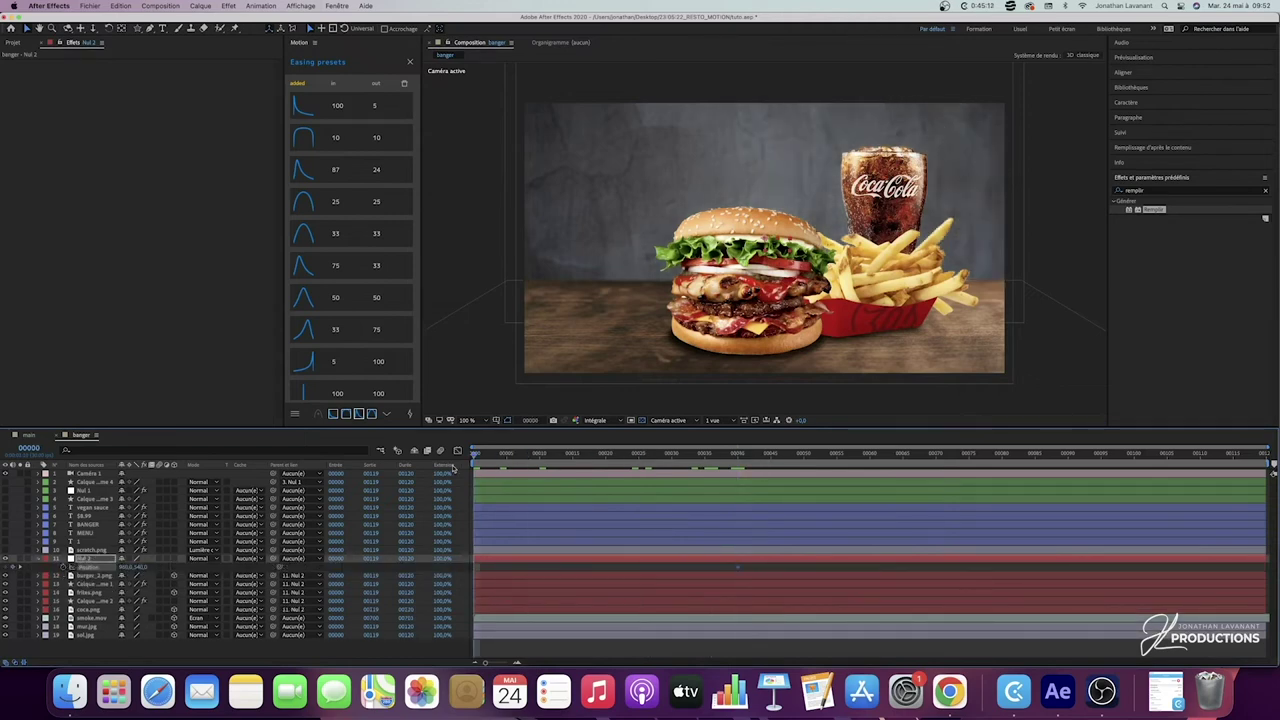
{"action": "left_click_drag", "start_coordinate": [122, 568], "coordinate": [4, 570]}
{"action": "left_click_drag", "start_coordinate": [125, 568], "coordinate": [44, 570]}
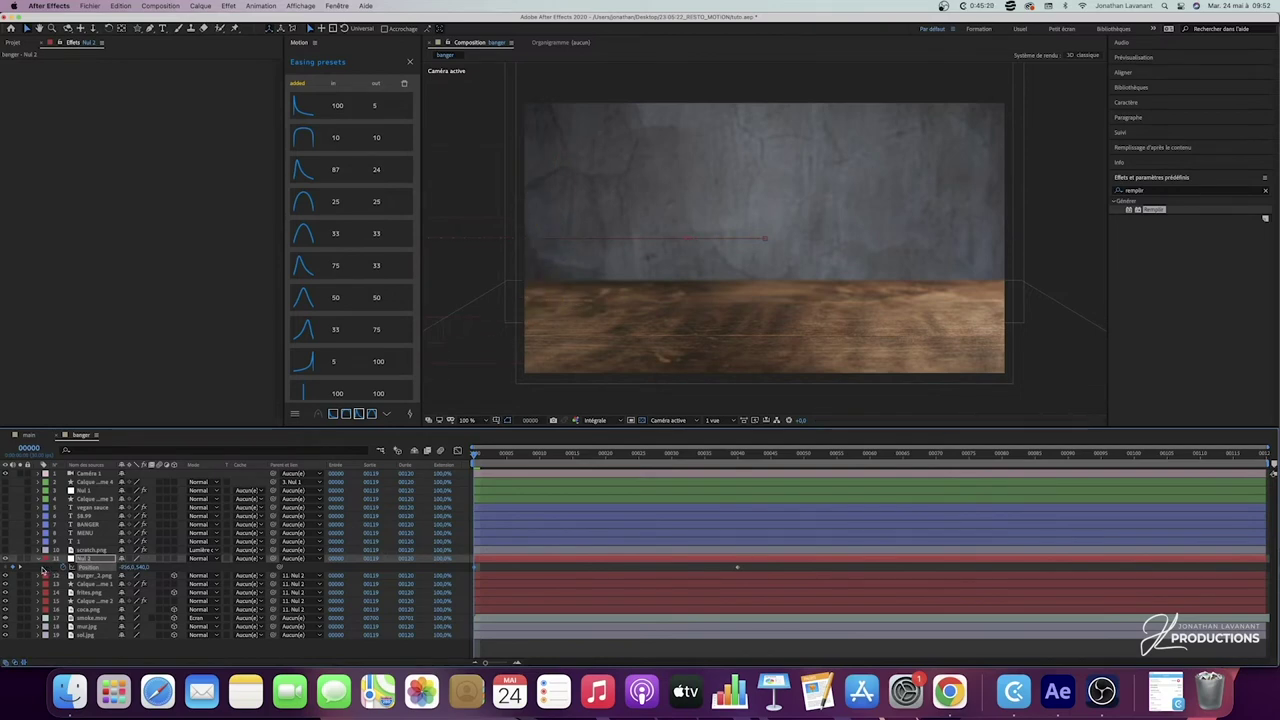
Step: Apply the 100/5 easing preset to the null's two position keyframes and preview the food sliding in
{"action": "left_click_drag", "start_coordinate": [765, 567], "coordinate": [454, 579]}
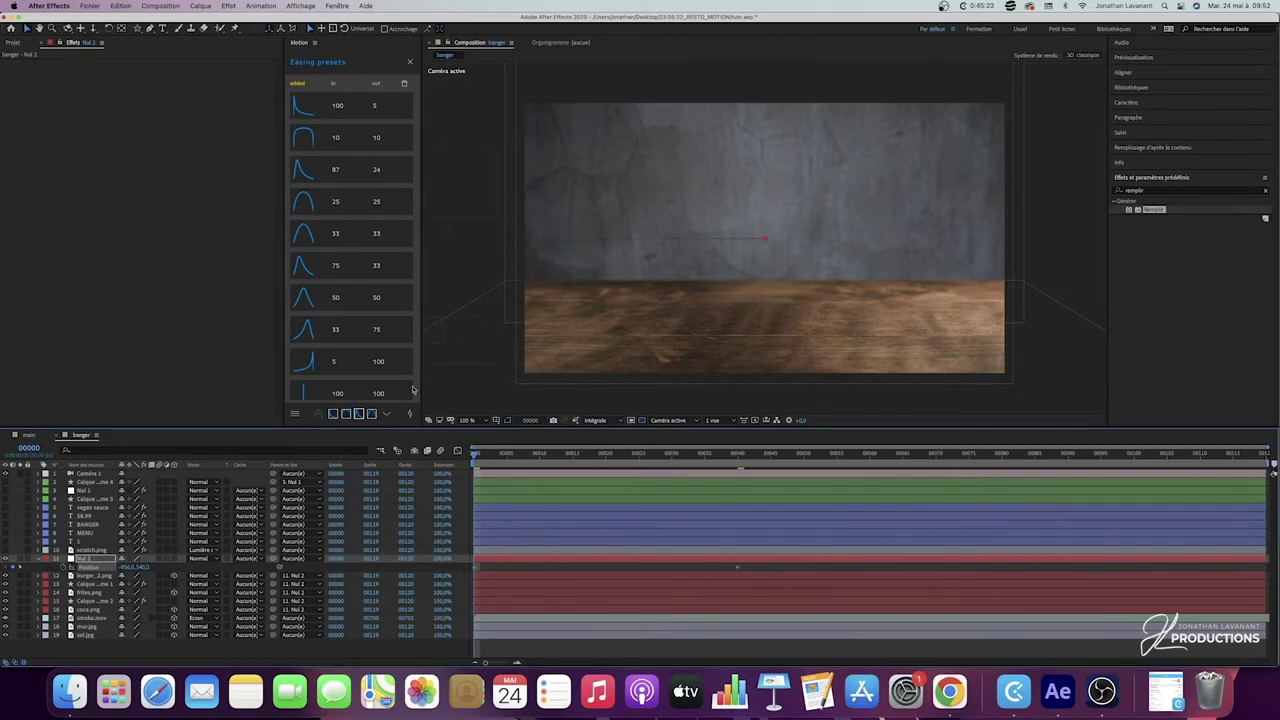
{"action": "left_click", "coordinate": [347, 116]}
{"action": "key", "text": "space"}
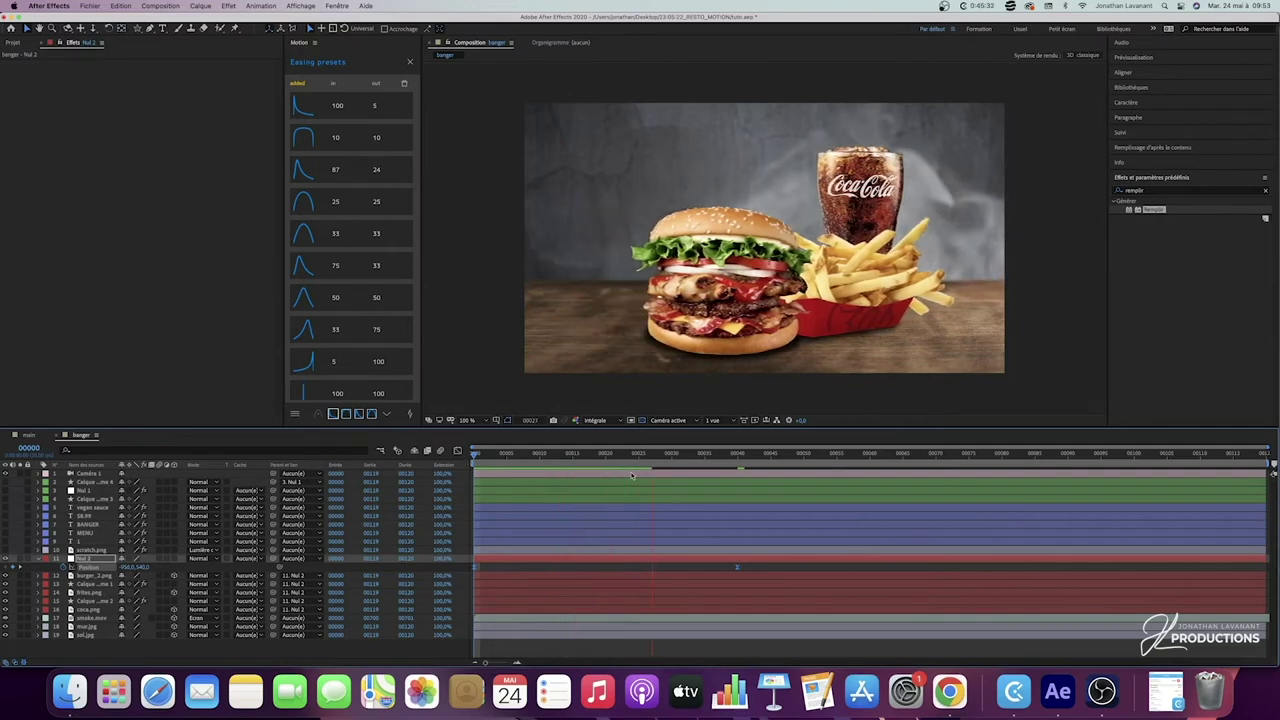
{"action": "key", "text": "space"}
{"action": "left_click", "coordinate": [99, 577]}
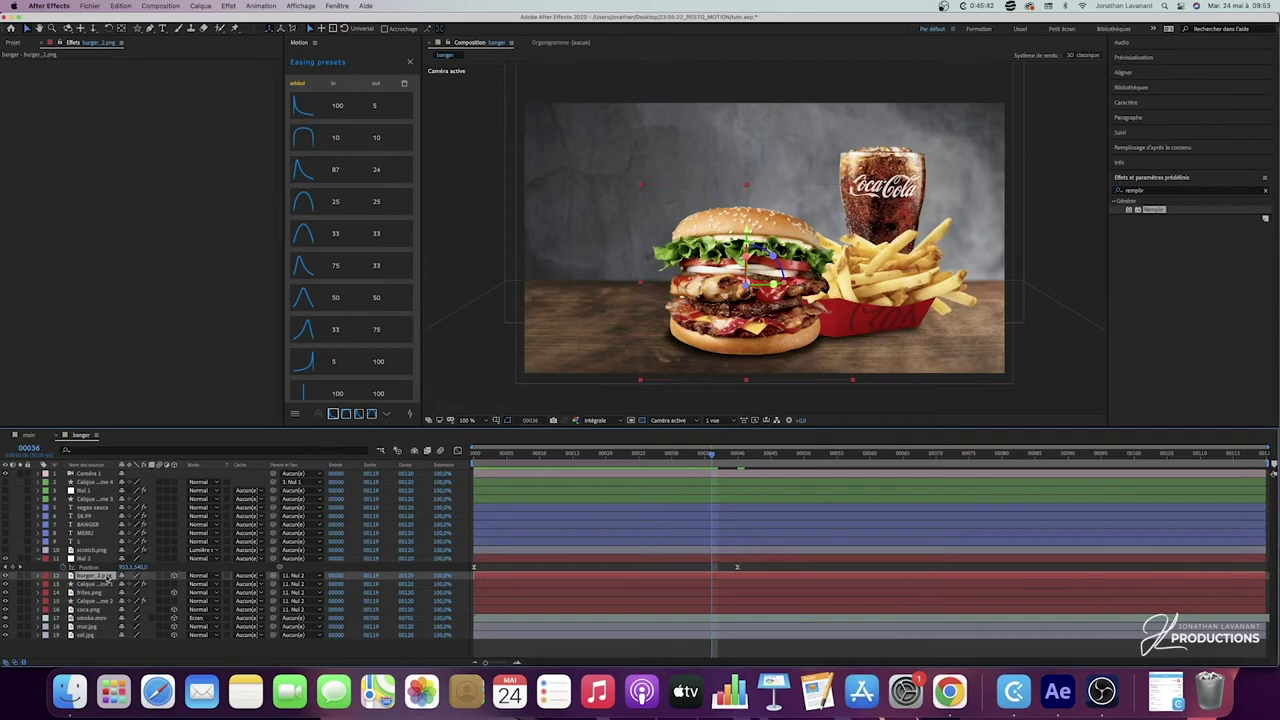
{"action": "left_click", "coordinate": [476, 453]}
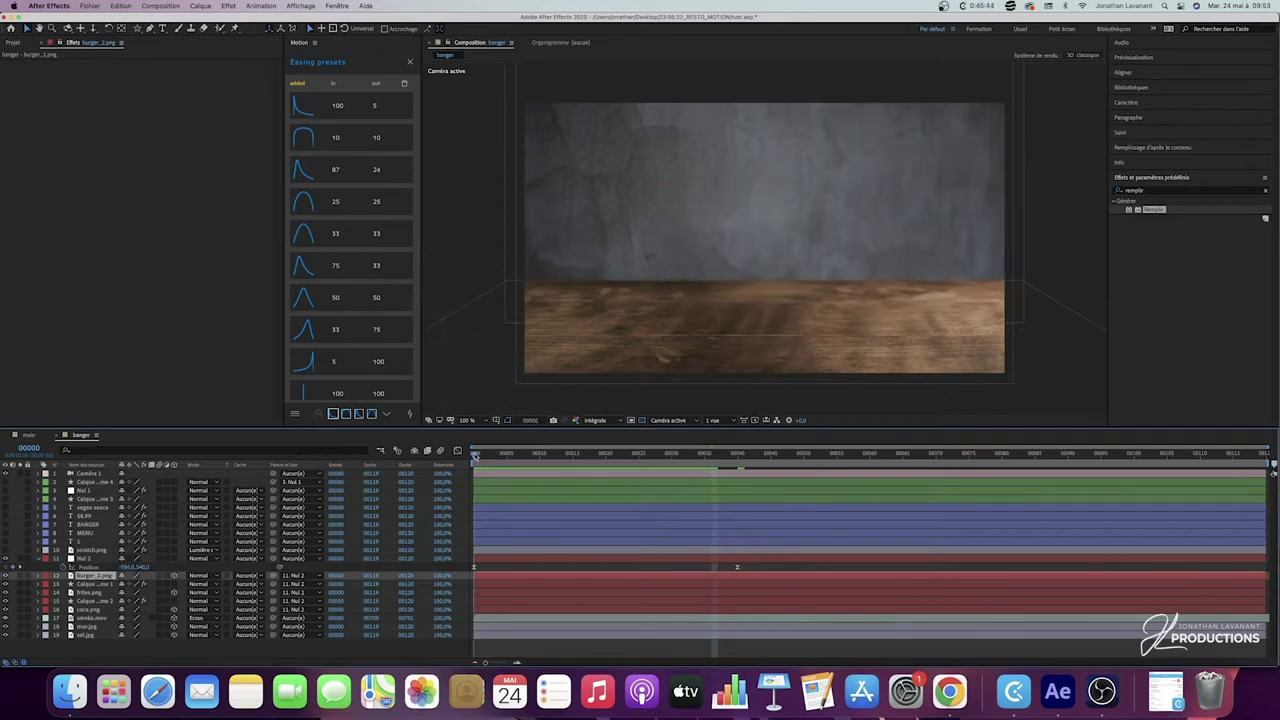
{"action": "mouse_move", "coordinate": [474, 456]}
{"action": "left_mouse_down"}
{"action": "mouse_move", "coordinate": [743, 456]}
{"action": "mouse_move", "coordinate": [491, 457]}
{"action": "left_mouse_up"}
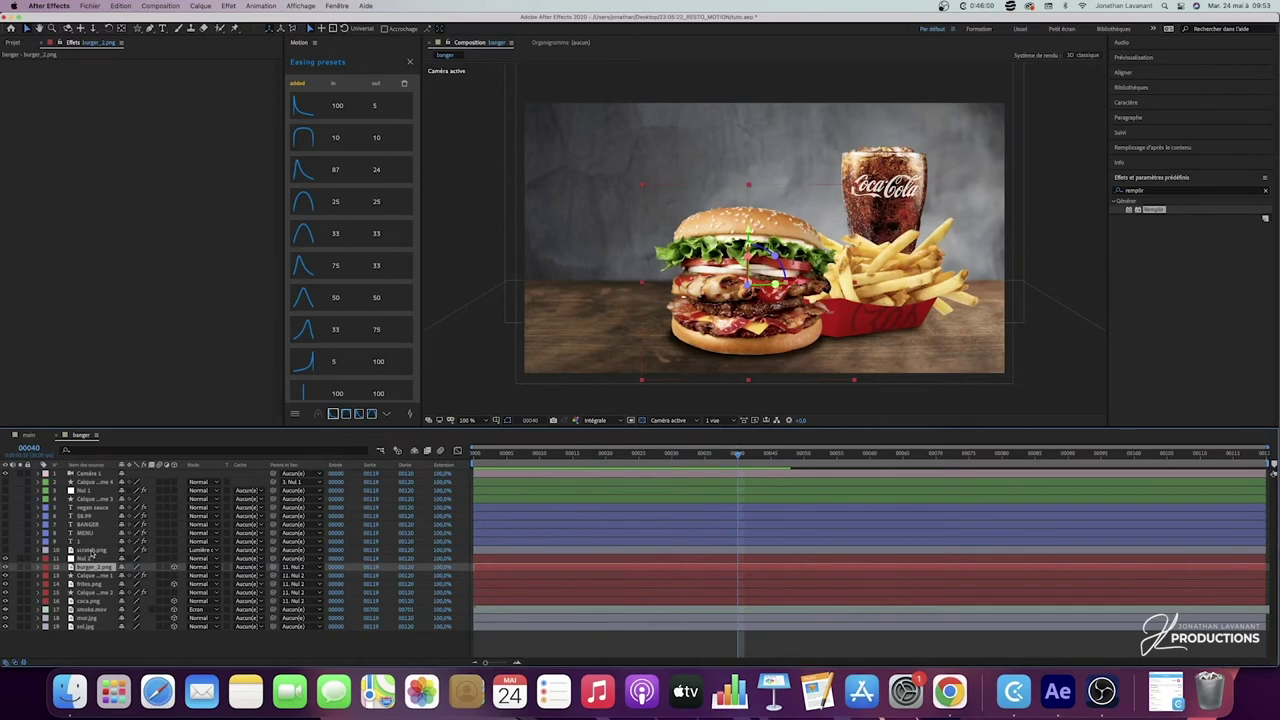
Step: Make the hidden layers from scratch.png up to Calque de forme 4 visible again
{"action": "left_click", "coordinate": [91, 550]}
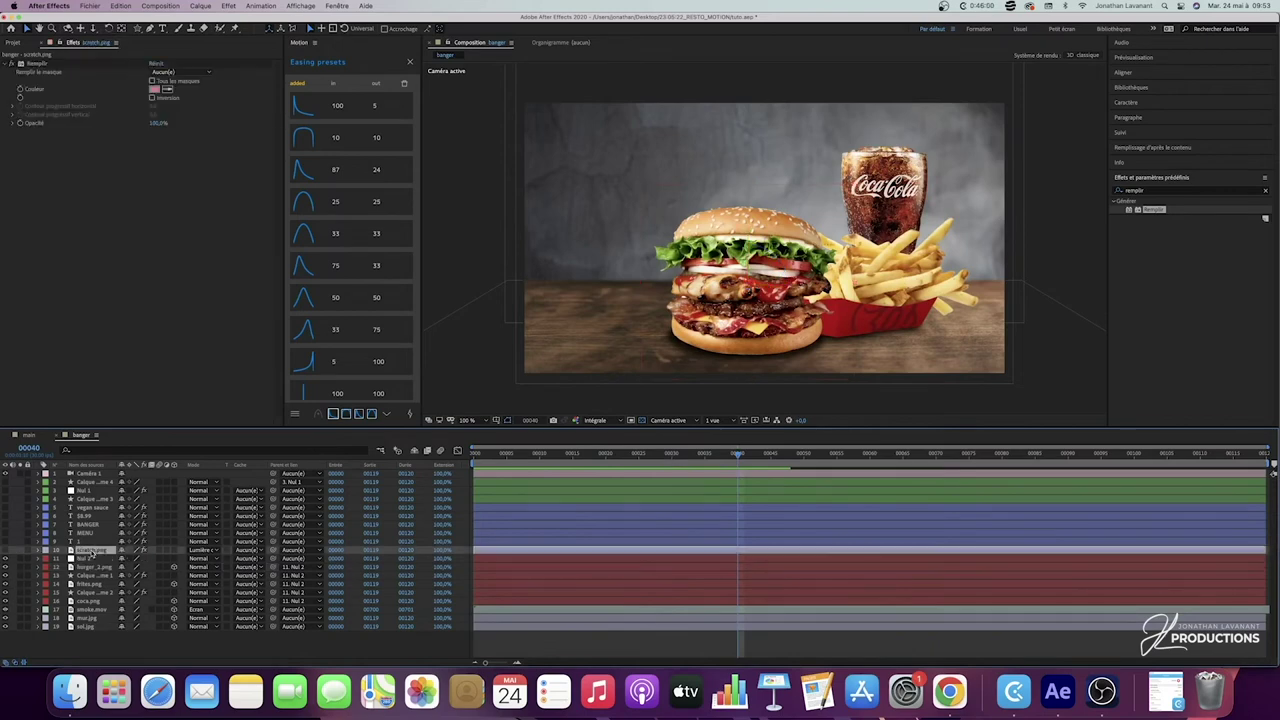
{"action": "left_click", "coordinate": [98, 483], "text": "shift"}
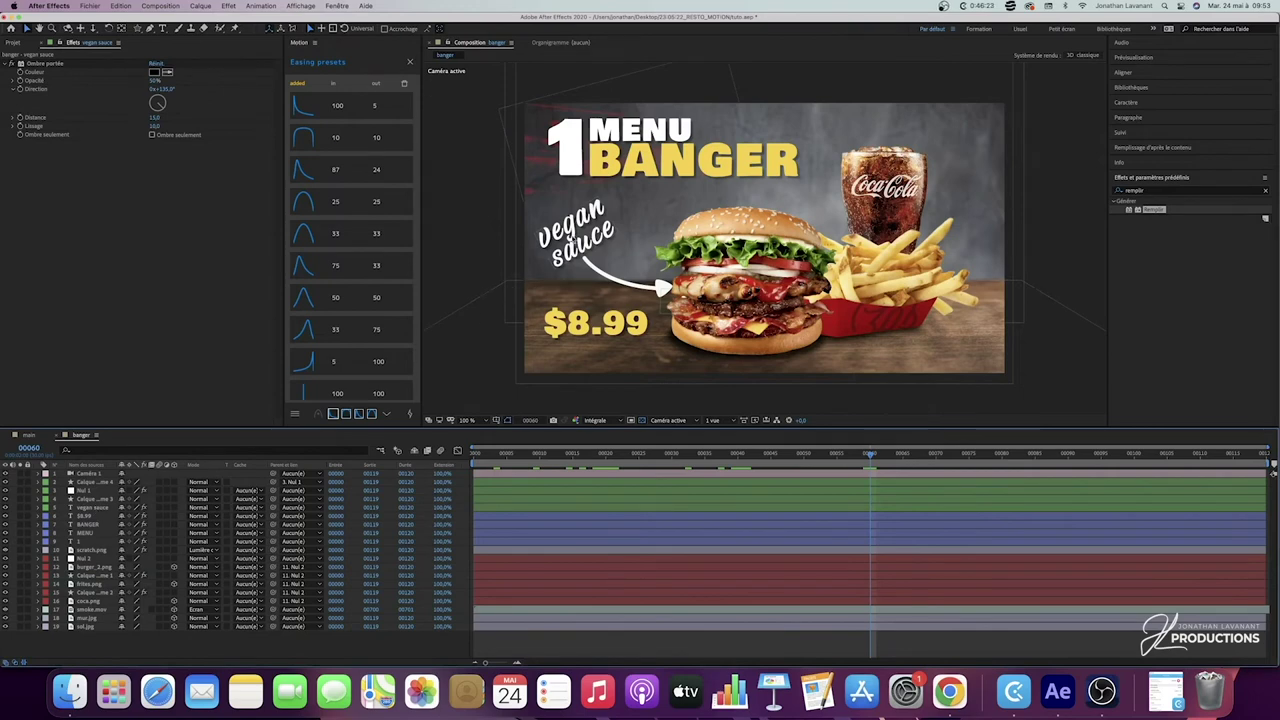
Step: Shift the "vegan sauce" text, both arrow shape layers and their null to start at frame 60, and check the timing
{"action": "left_click", "coordinate": [95, 483]}
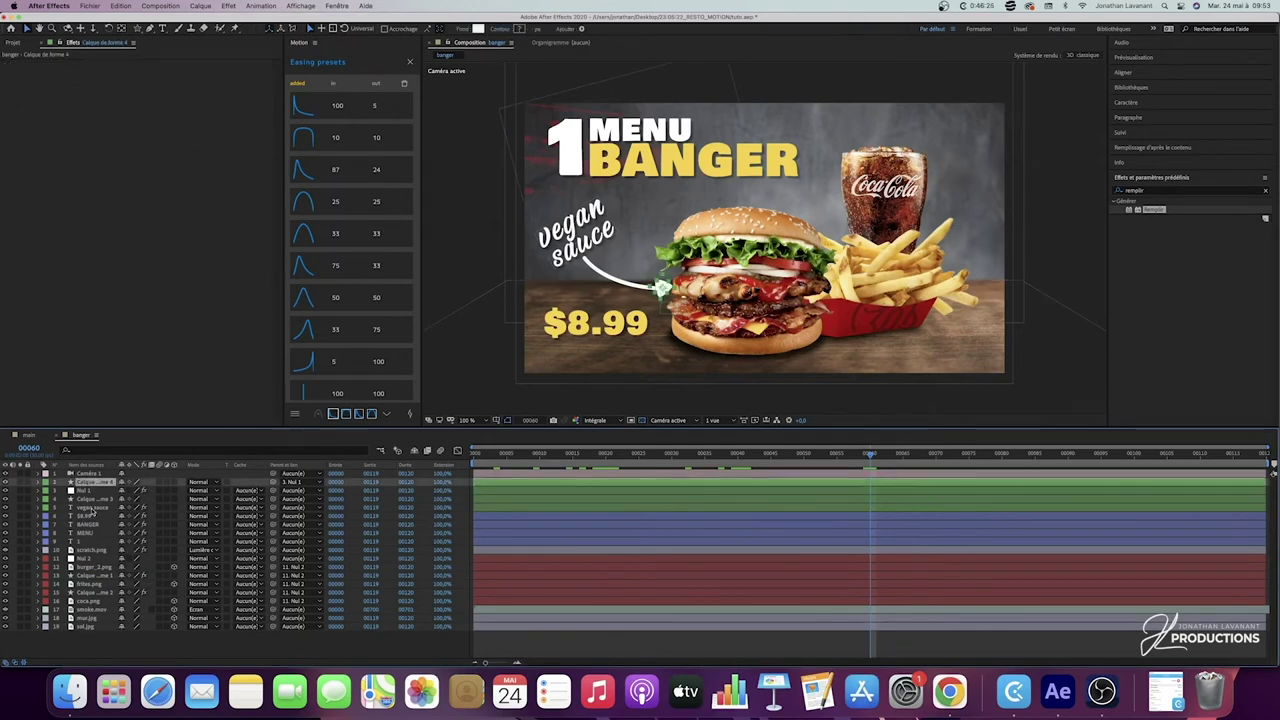
{"action": "left_click", "coordinate": [94, 508], "text": "shift"}
{"action": "key", "text": "super+shift+a"}
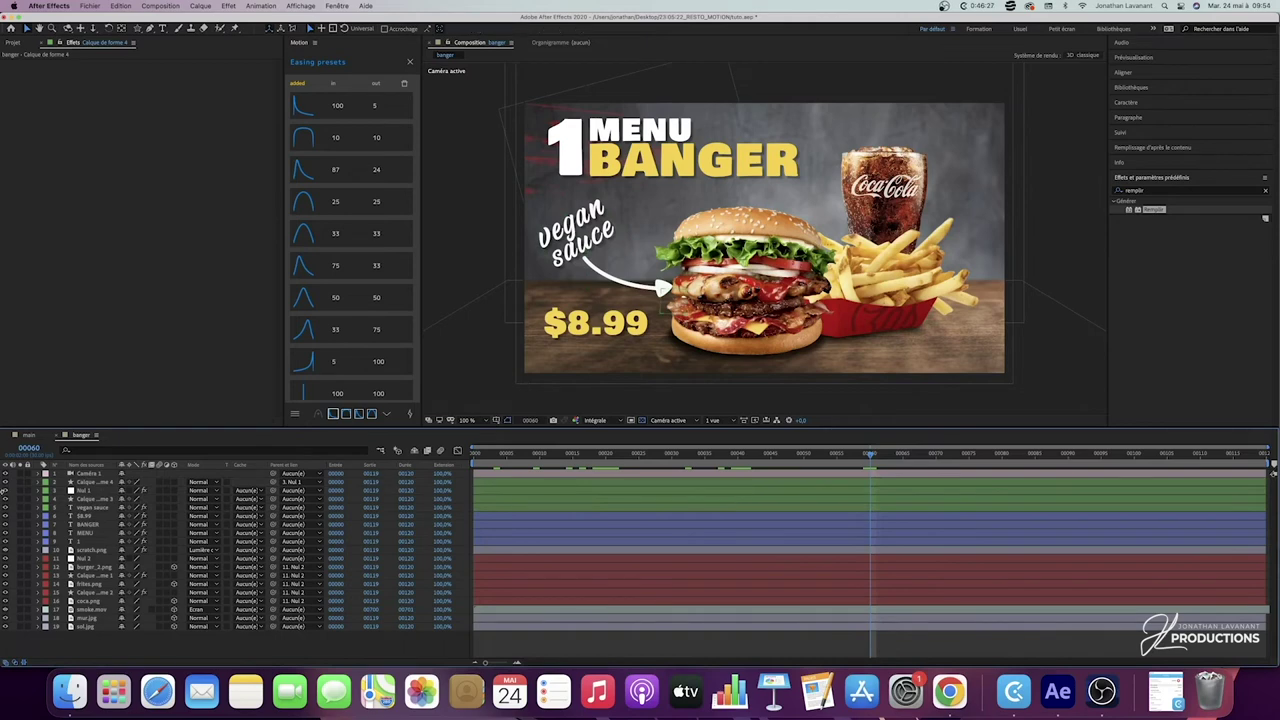
{"action": "left_click", "coordinate": [94, 483]}
{"action": "left_click", "coordinate": [100, 508], "text": "shift"}
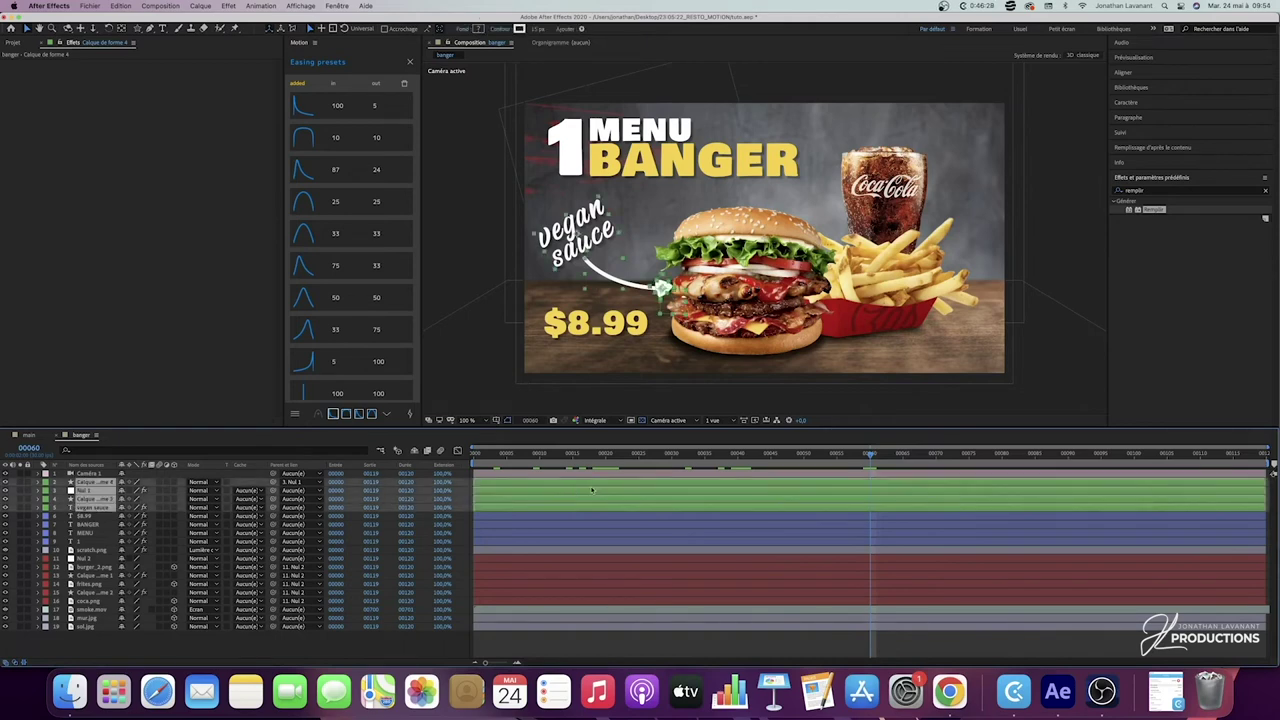
{"action": "left_click_drag", "start_coordinate": [556, 487], "coordinate": [952, 491]}
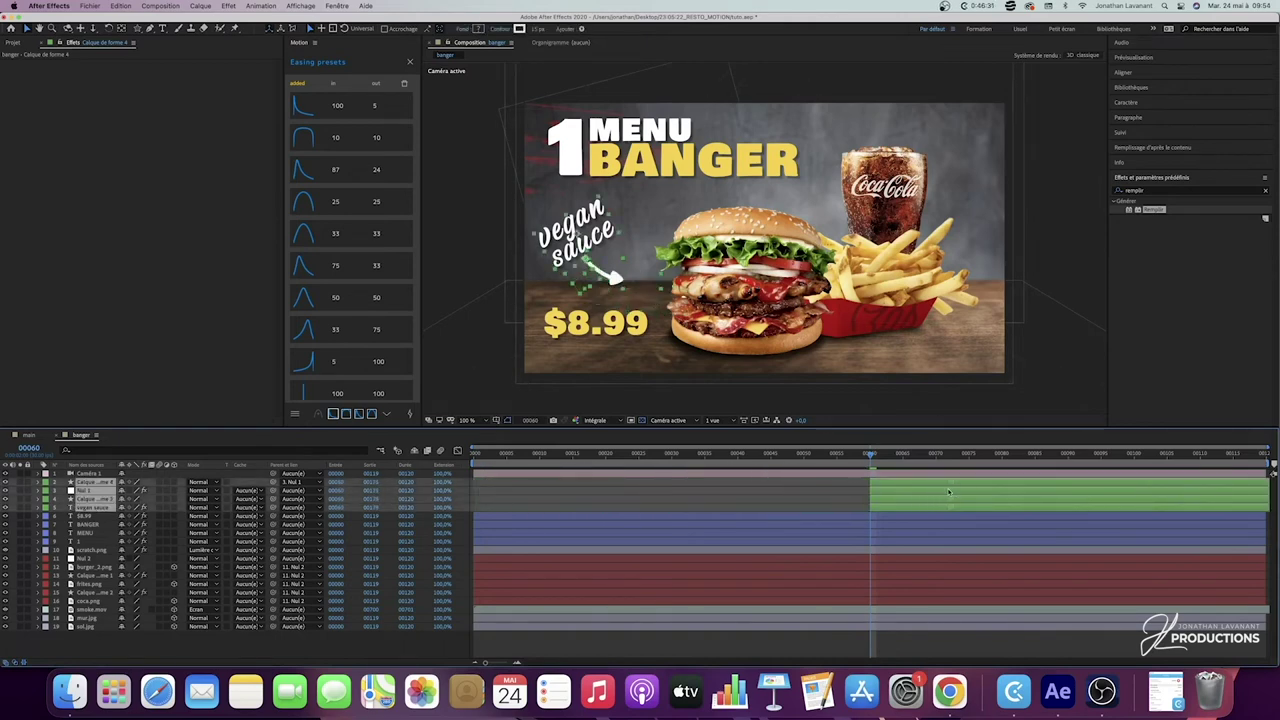
{"action": "left_click_drag", "start_coordinate": [870, 457], "coordinate": [963, 458]}
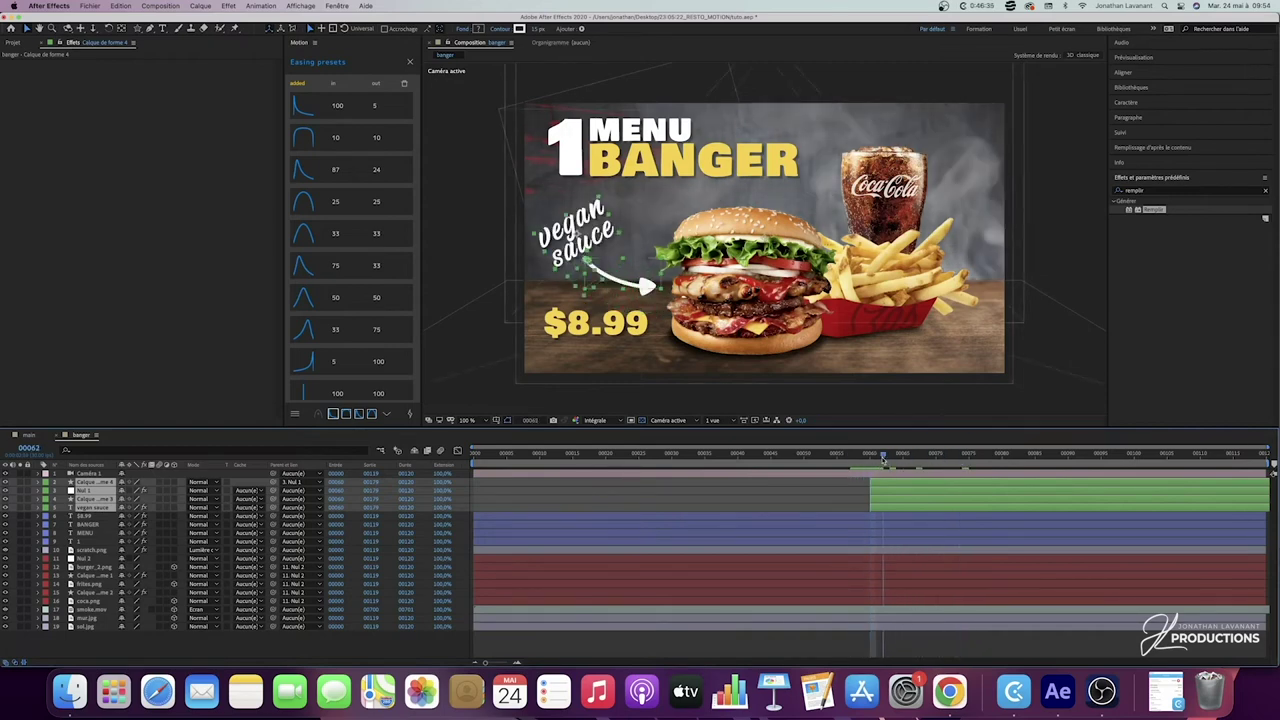
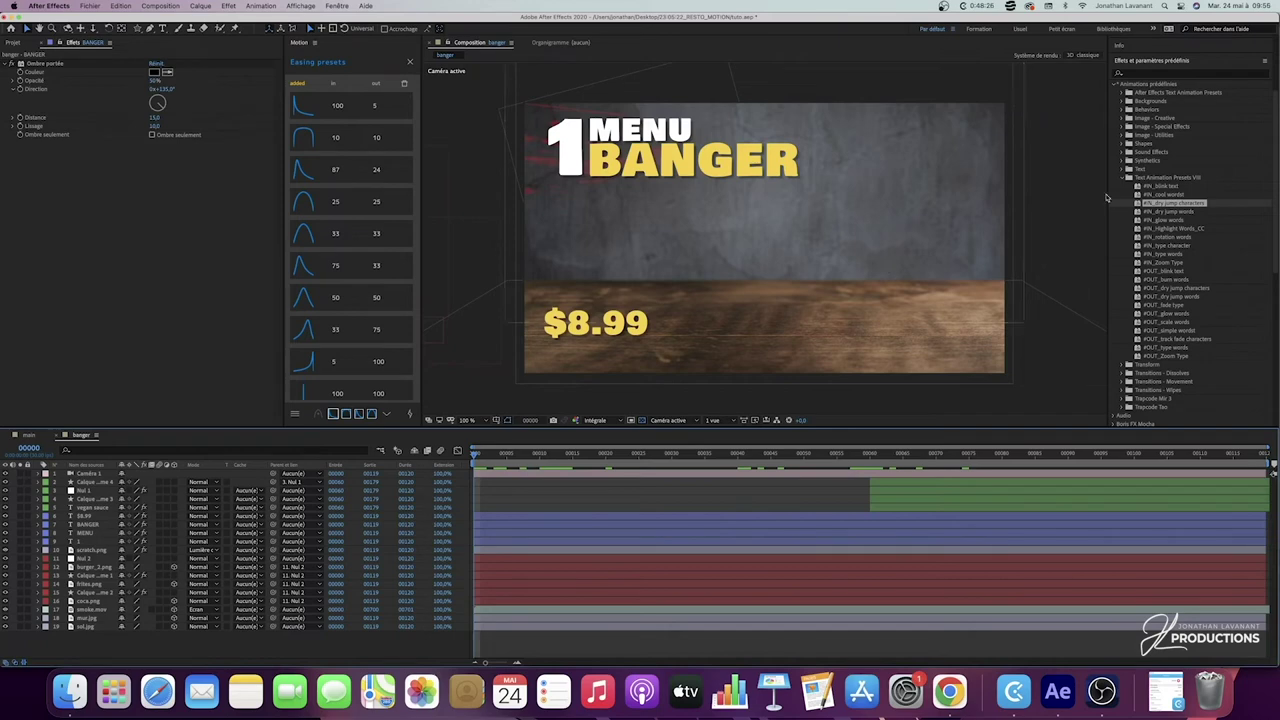
Step: Apply the #IN_dry jump characters text preset to the BANGER layer from frame 0 and preview the animation
{"action": "left_click_drag", "start_coordinate": [1165, 208], "coordinate": [100, 526]}
{"action": "key", "text": "space"}
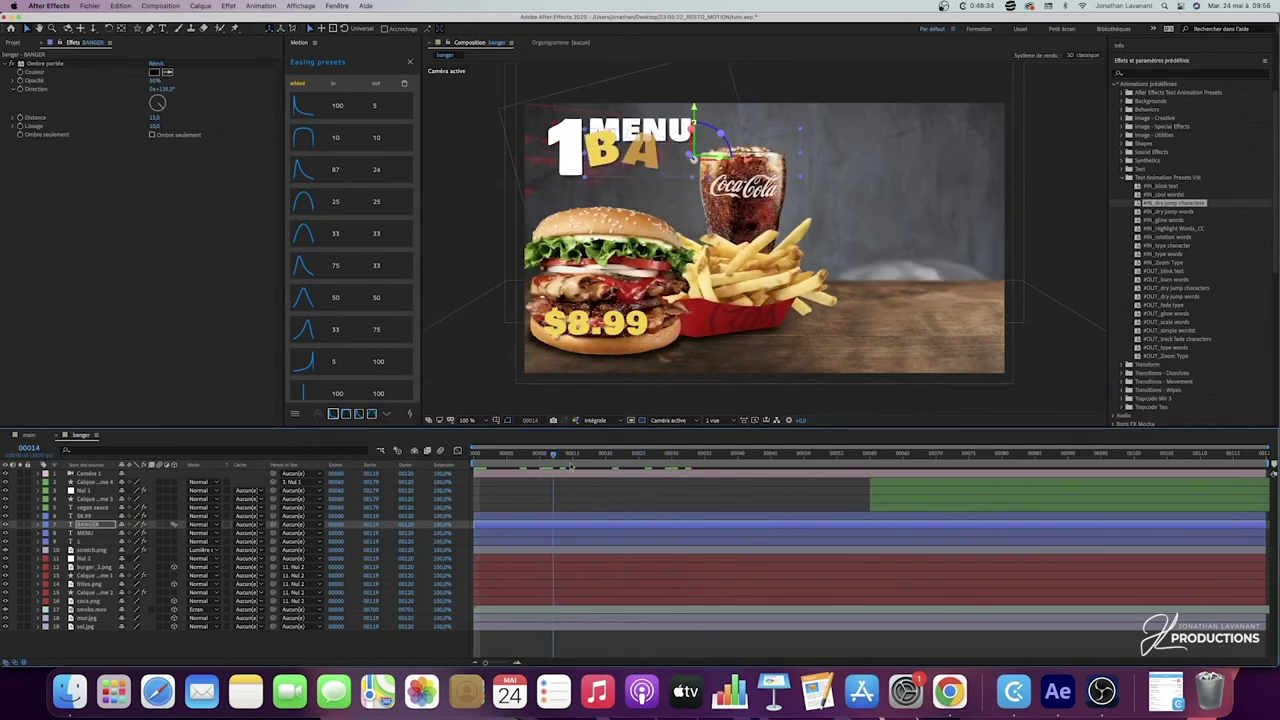
{"action": "left_click", "coordinate": [686, 468]}
{"action": "key", "text": "space"}
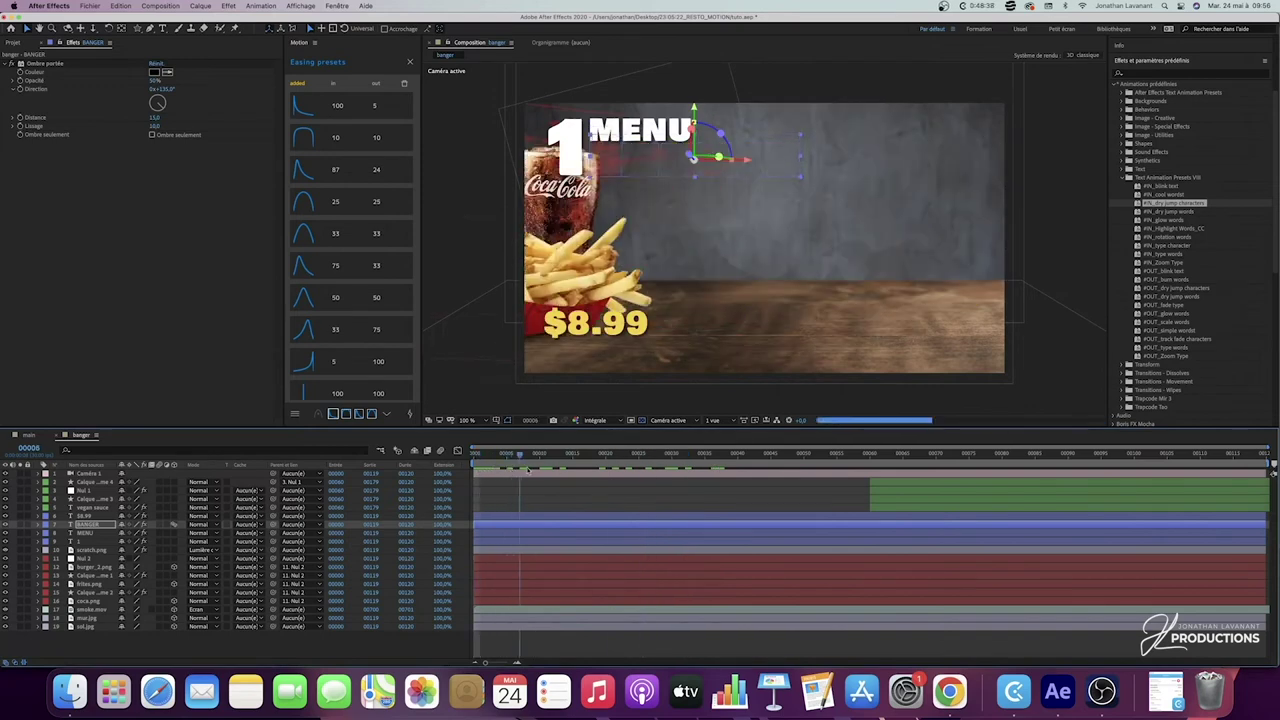
{"action": "key", "text": "space"}
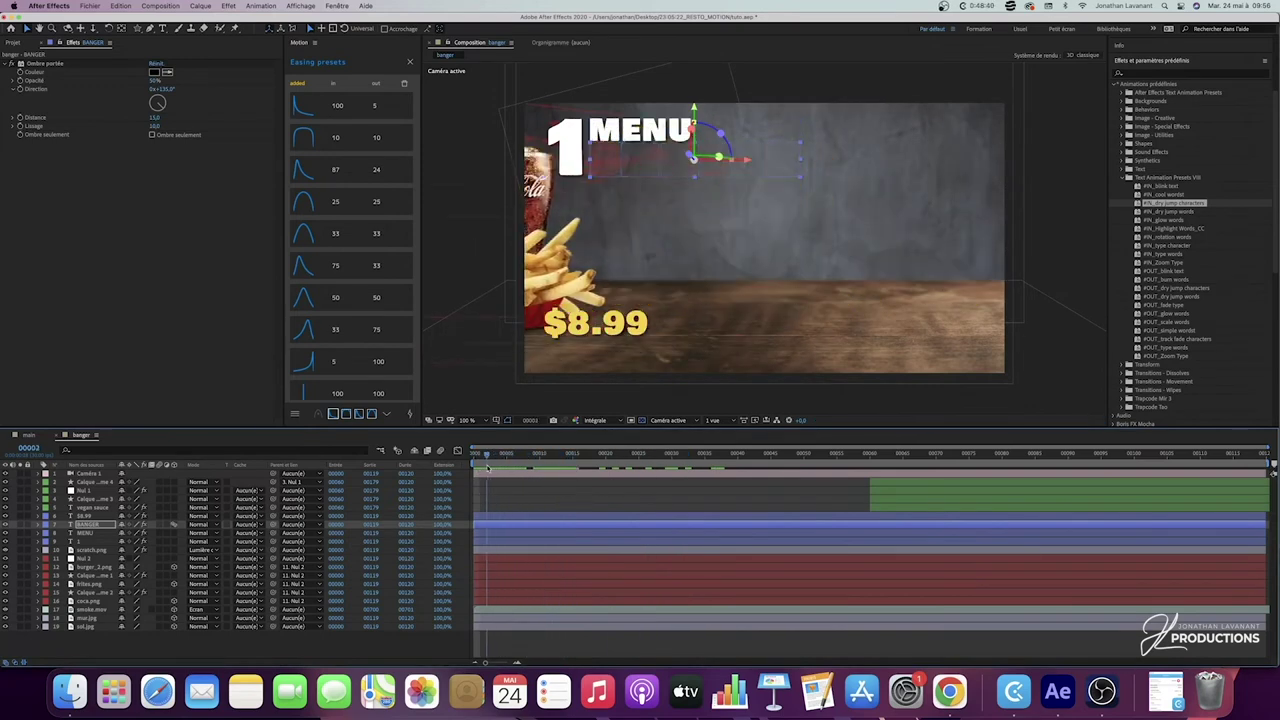
Step: Set the opacity of the MENU and 1 text layers to 0% at frame 0
{"action": "left_click", "coordinate": [86, 533]}
{"action": "left_click", "coordinate": [88, 541], "text": "shift"}
{"action": "key", "text": "t"}
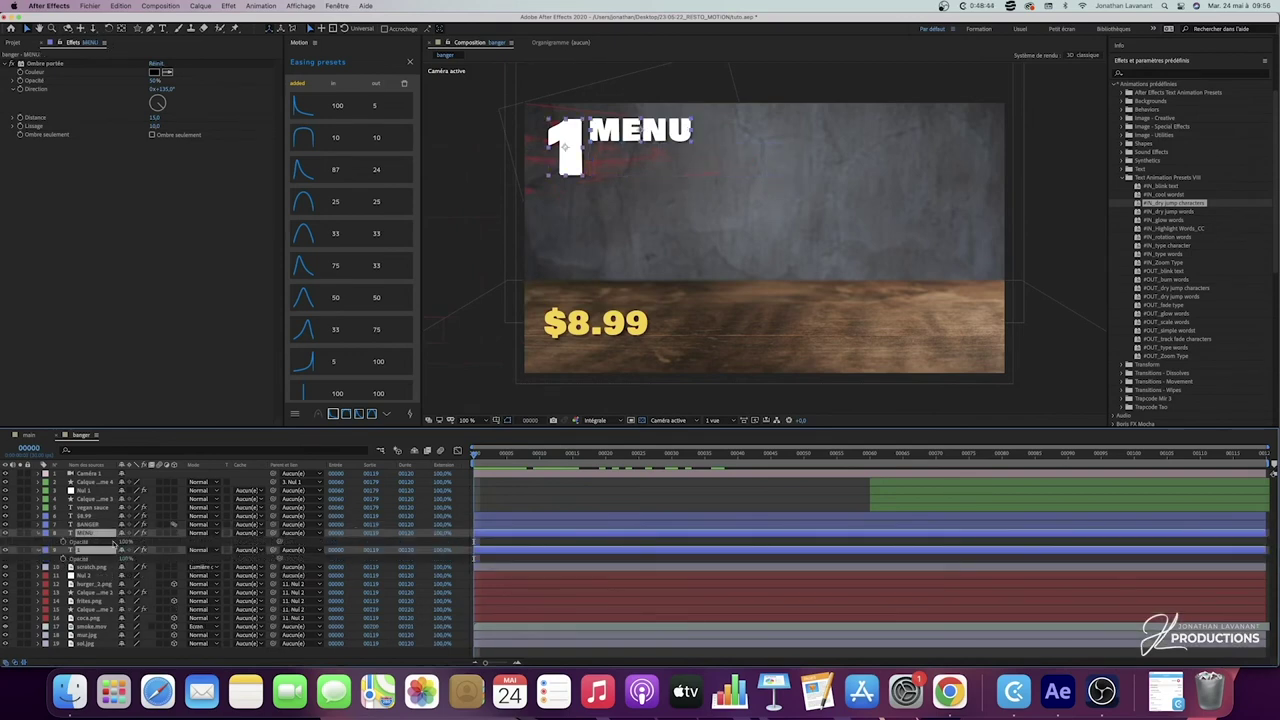
{"action": "left_click_drag", "start_coordinate": [125, 543], "coordinate": [50, 549]}
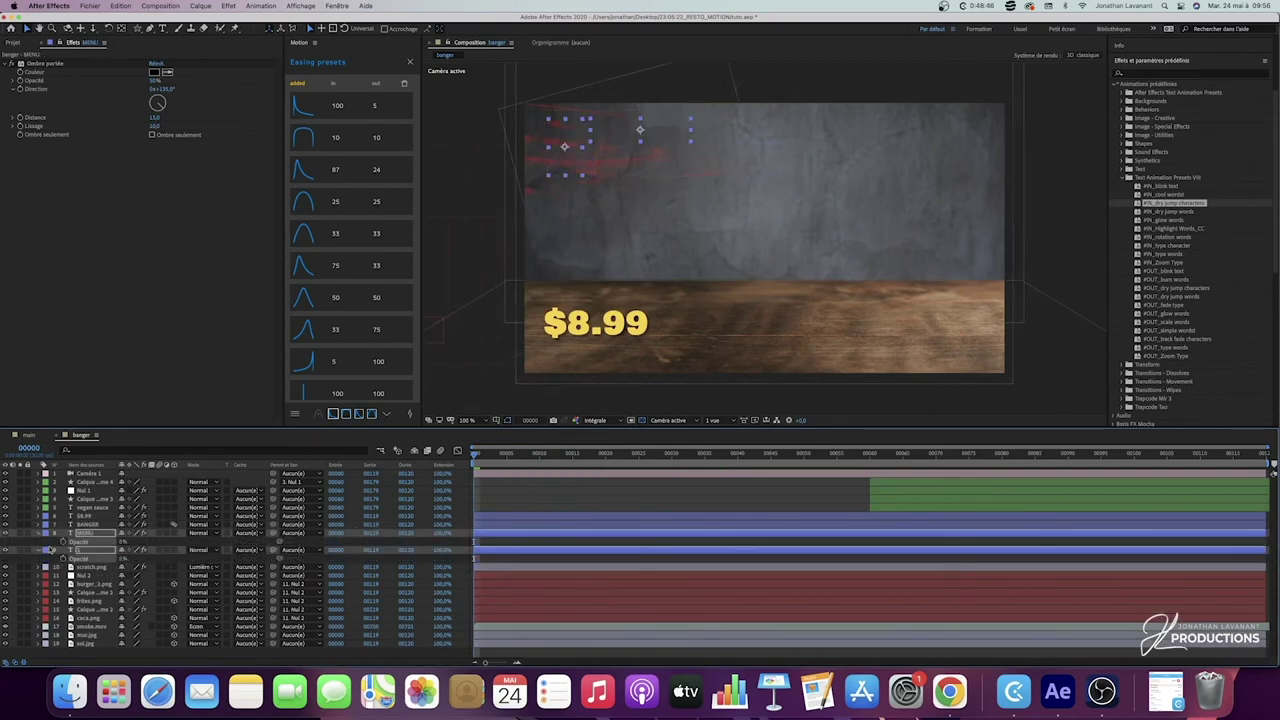
Step: Set the opacity of the MENU and 1 text layers to 100% at frame 15, check the fade-in and collapse their properties
{"action": "left_click_drag", "start_coordinate": [478, 456], "coordinate": [574, 462]}
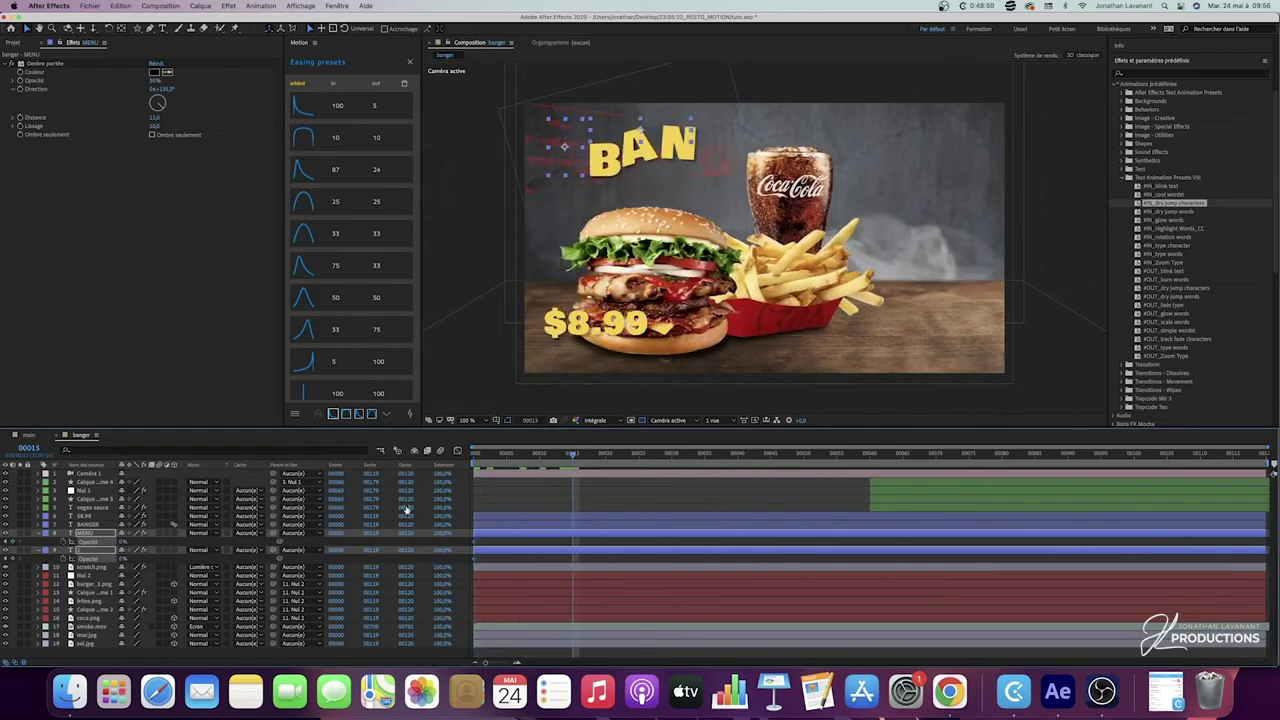
{"action": "left_click_drag", "start_coordinate": [122, 543], "coordinate": [271, 541]}
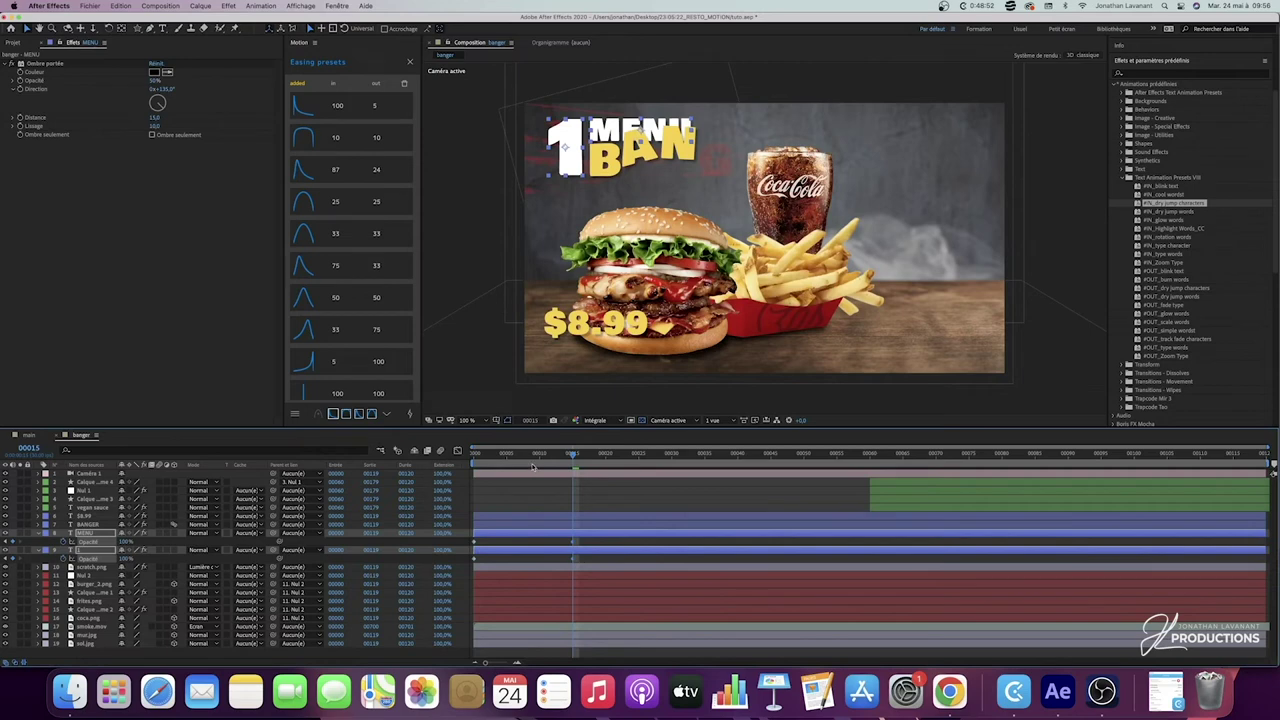
{"action": "left_click_drag", "start_coordinate": [552, 456], "coordinate": [838, 466]}
{"action": "left_click", "coordinate": [39, 534]}
{"action": "left_click", "coordinate": [39, 534]}
{"action": "left_click", "coordinate": [39, 534]}
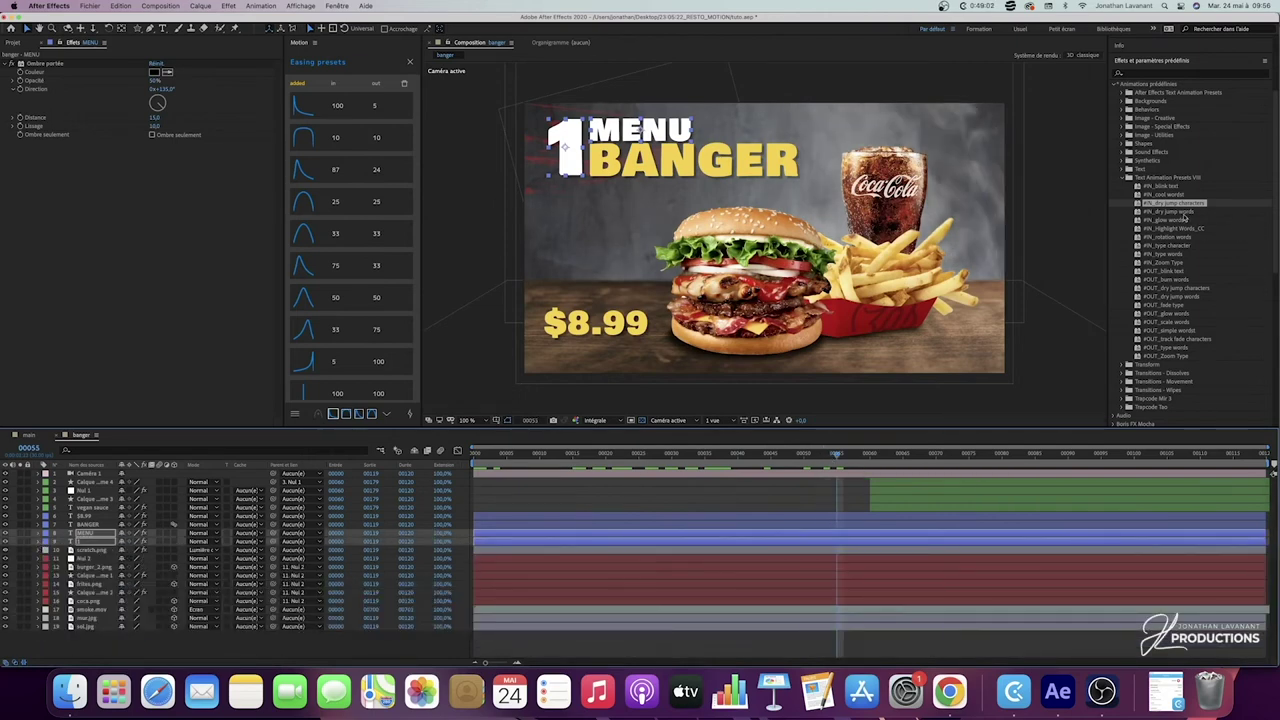
Step: Apply the #IN_blink text preset to the $8.99 price layer at frame 55 and preview the animation from the start
{"action": "left_click", "coordinate": [1166, 187]}
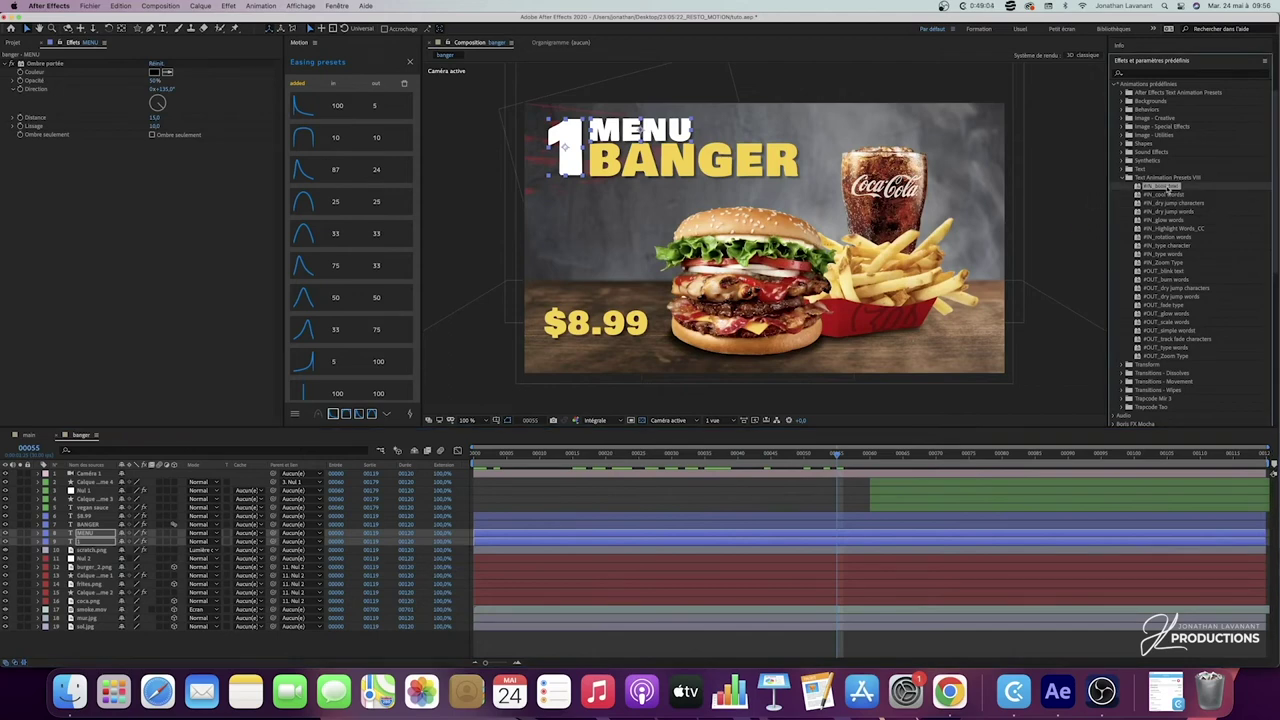
{"action": "left_click", "coordinate": [113, 516]}
{"action": "left_click_drag", "start_coordinate": [95, 517], "coordinate": [95, 517]}
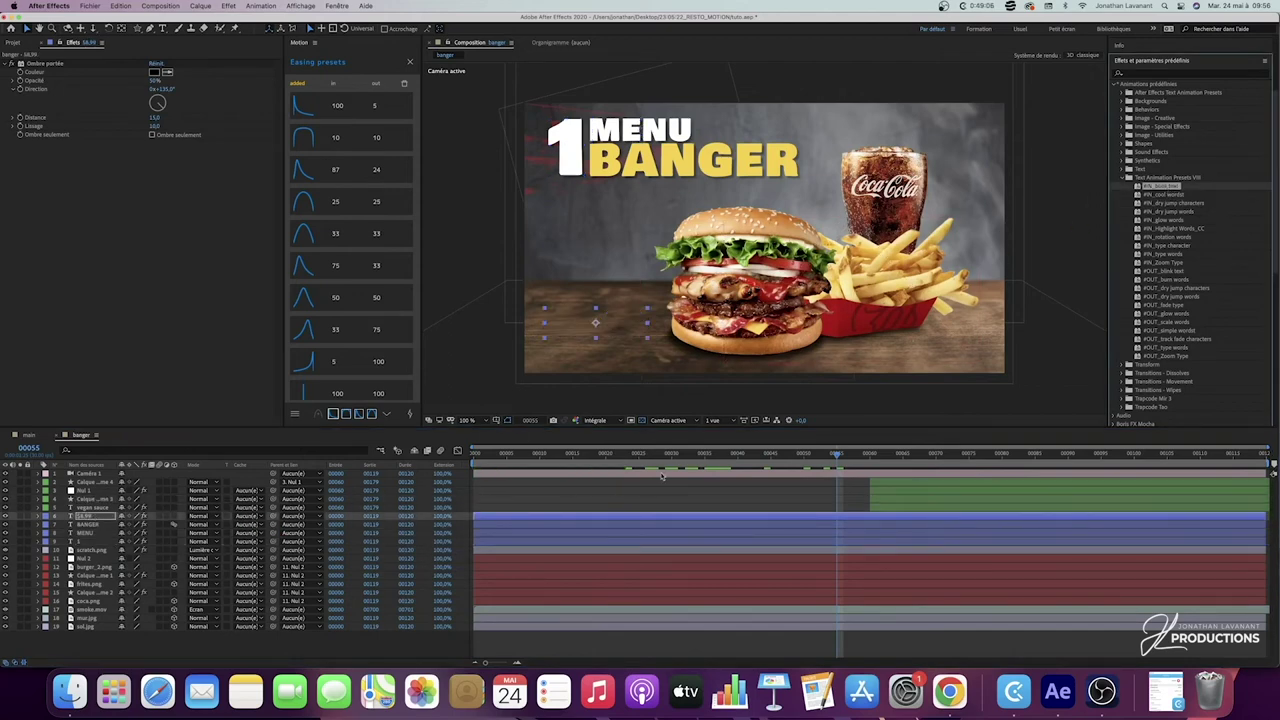
{"action": "left_click_drag", "start_coordinate": [835, 455], "coordinate": [491, 463]}
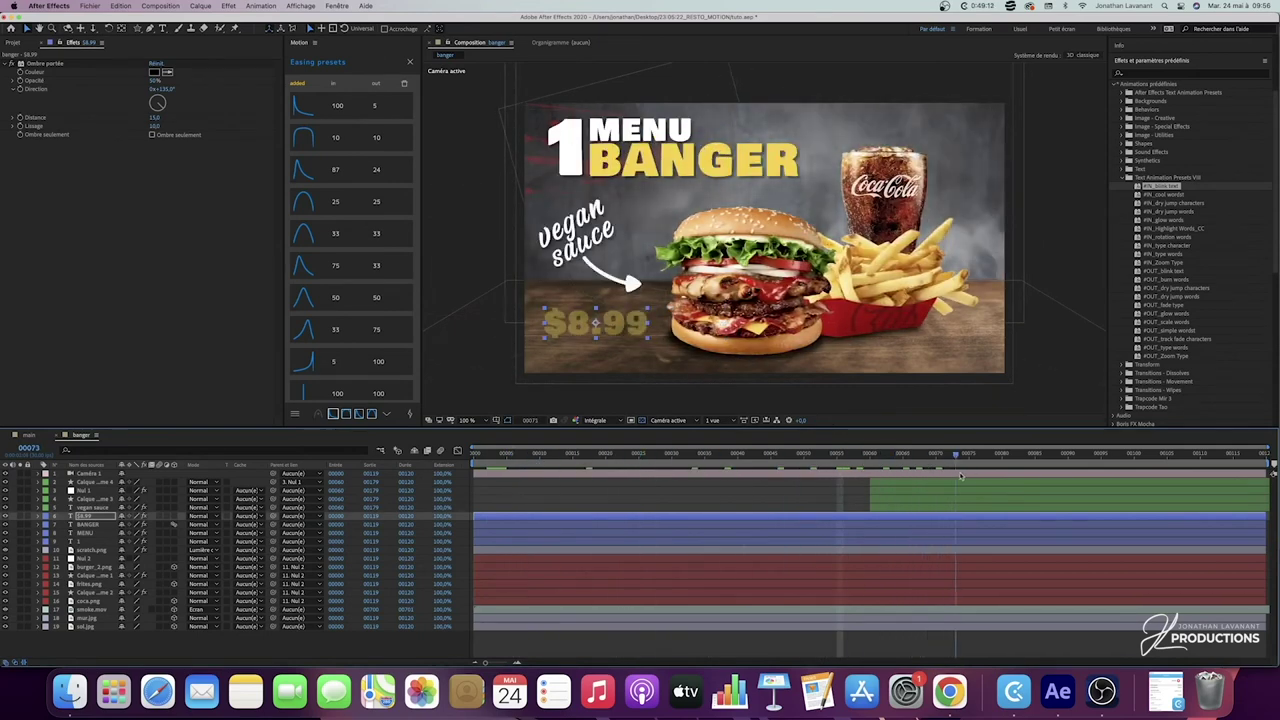
{"action": "key", "text": "space"}
{"action": "left_click_drag", "start_coordinate": [447, 490], "coordinate": [473, 483]}
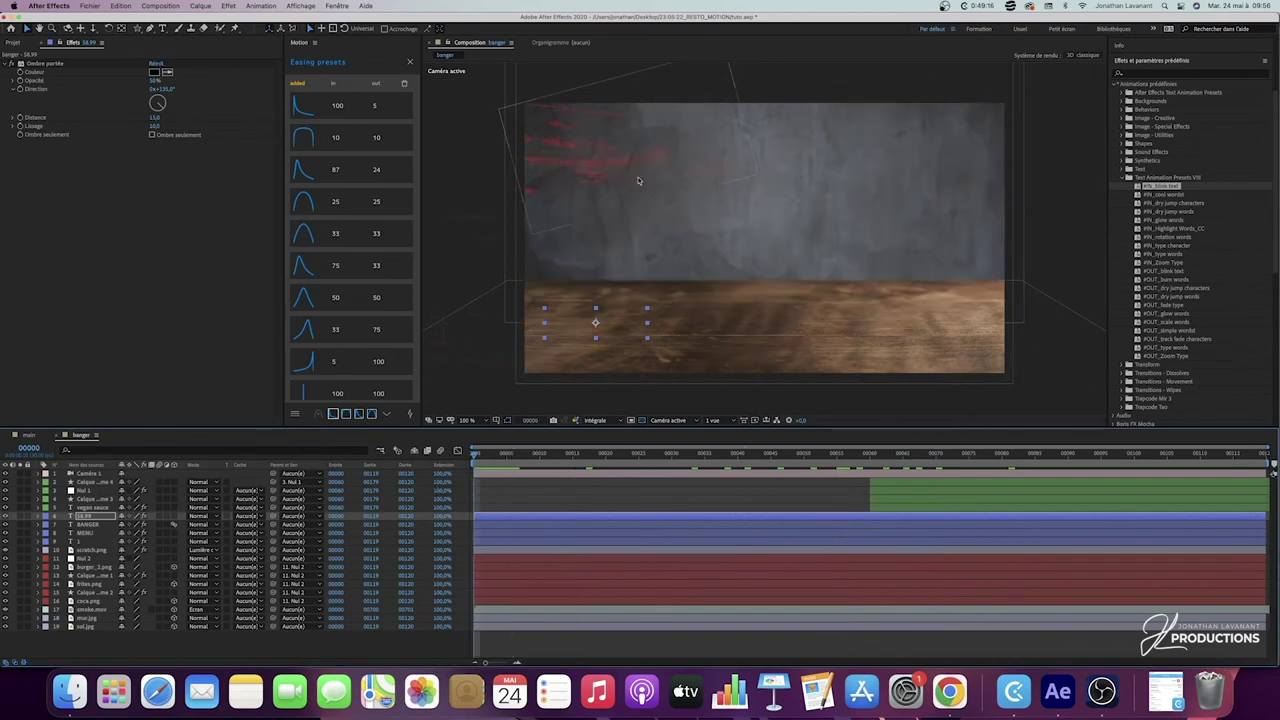
Step: Add a scale keyframe to the scratch.png layer at frame 30
{"action": "left_click_drag", "start_coordinate": [484, 460], "coordinate": [678, 458]}
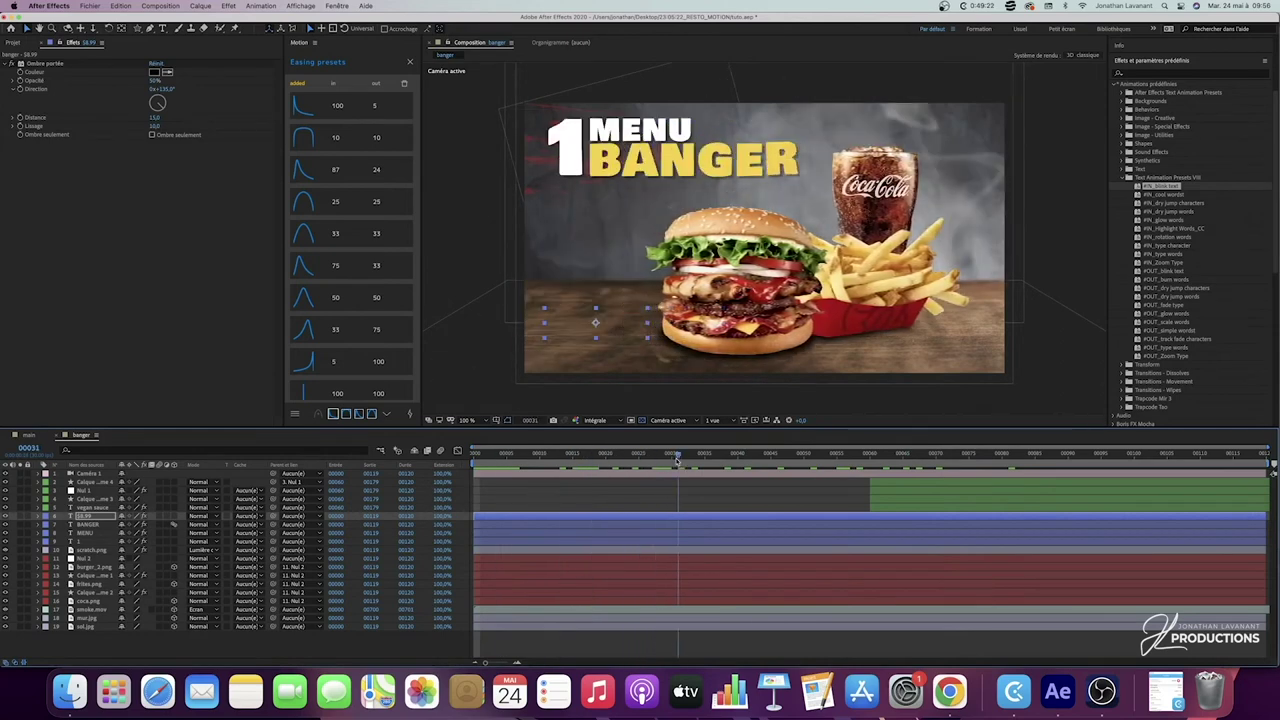
{"action": "left_click", "coordinate": [90, 550]}
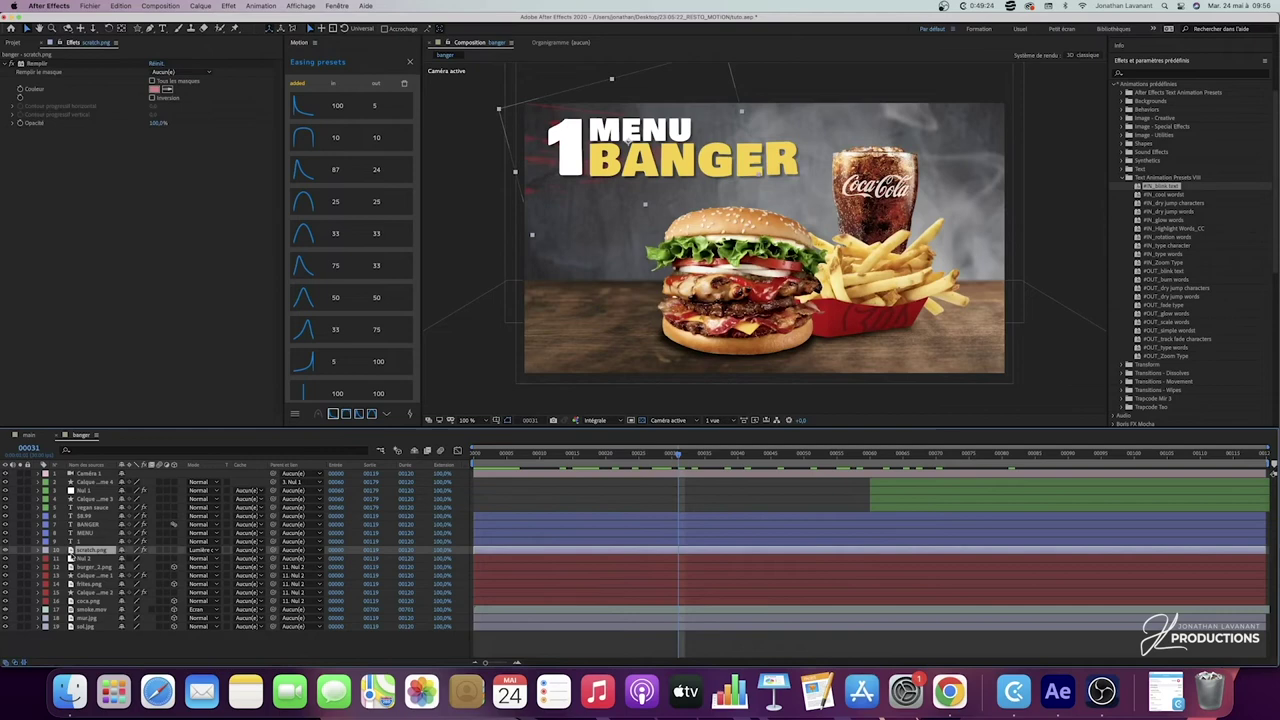
{"action": "key", "text": "e"}
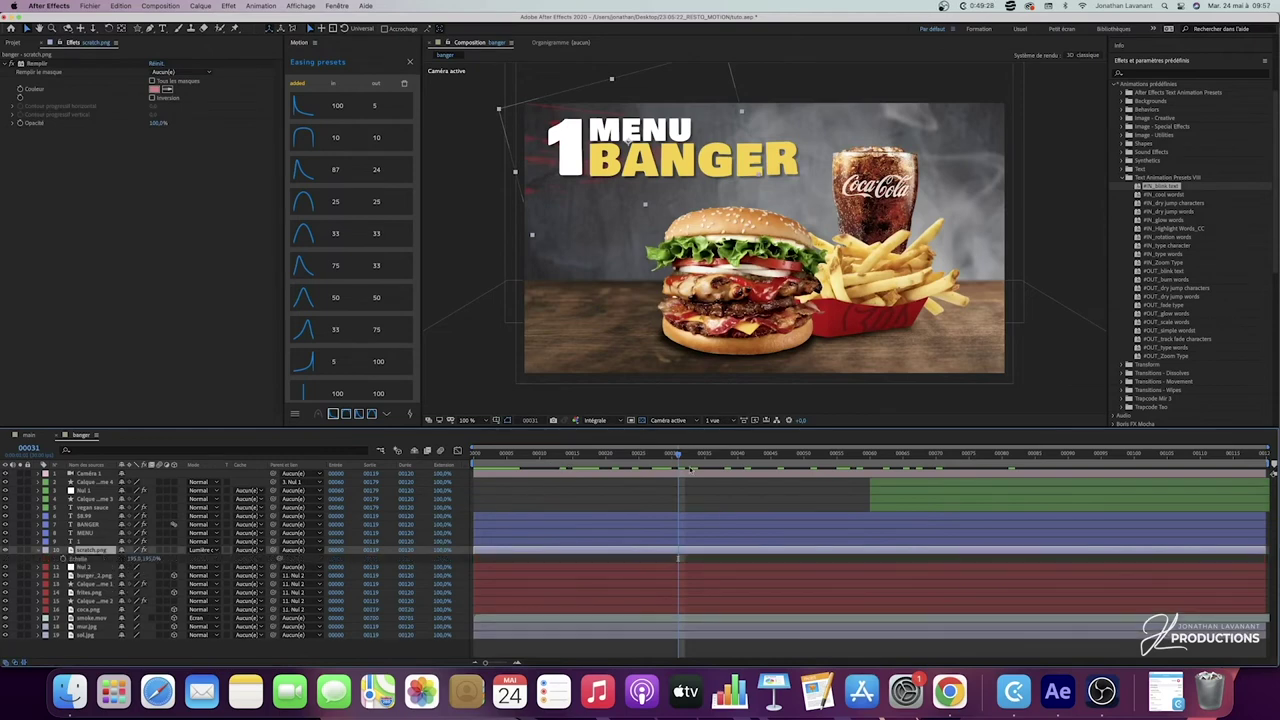
{"action": "left_click_drag", "start_coordinate": [678, 456], "coordinate": [673, 456]}
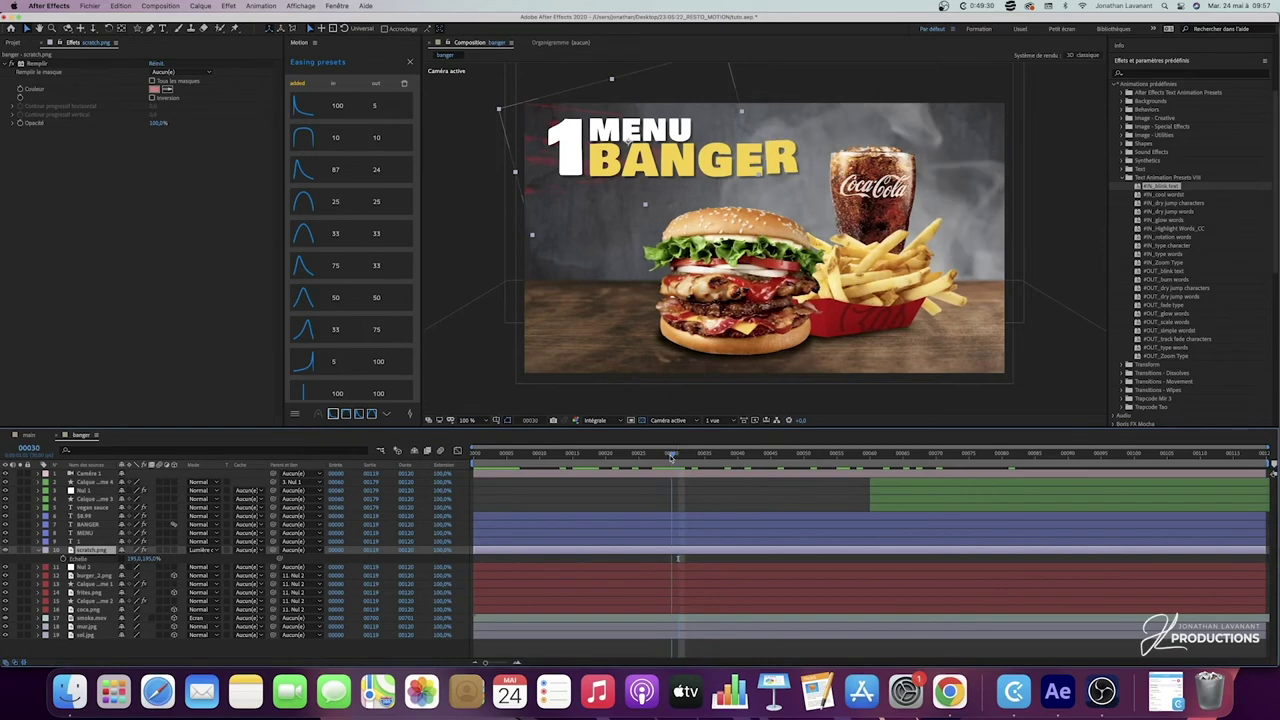
{"action": "left_click", "coordinate": [63, 557]}
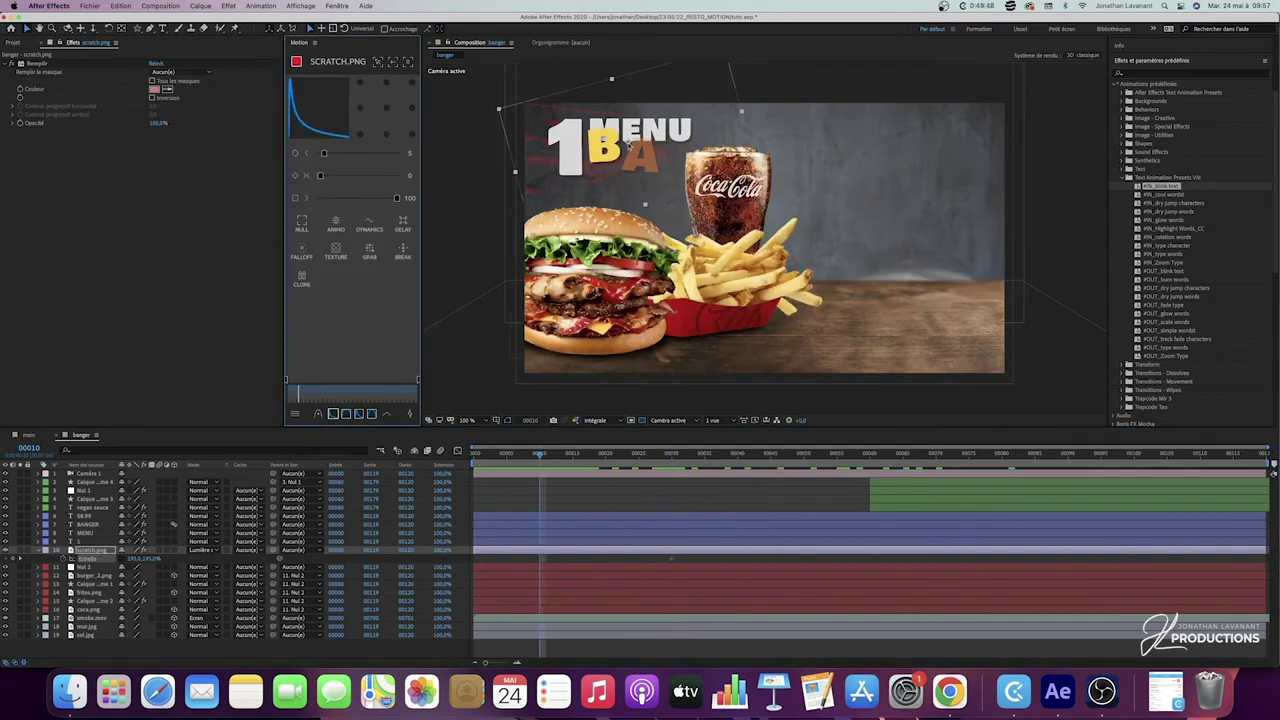
Step: Move scratch.png's anchor point to its left edge, scale its width down to nothing at frame 10, and preview the reveal
{"action": "left_click", "coordinate": [120, 28]}
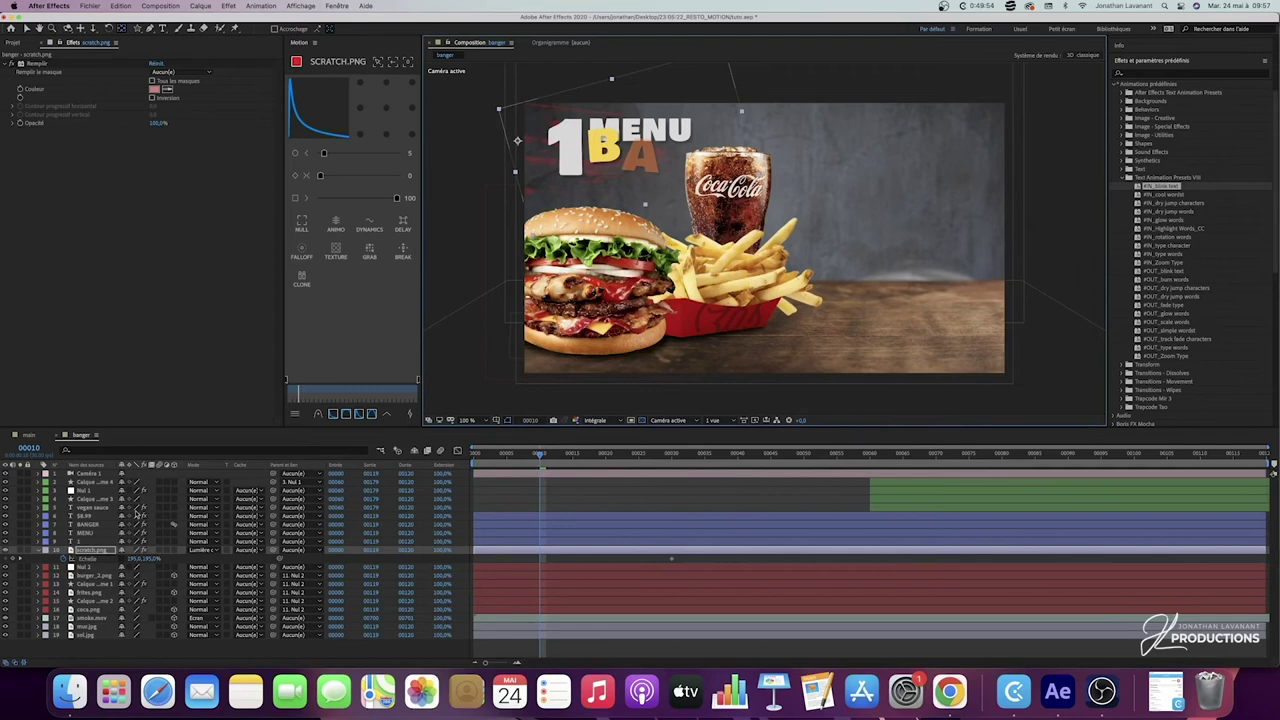
{"action": "left_click_drag", "start_coordinate": [150, 560], "coordinate": [48, 565]}
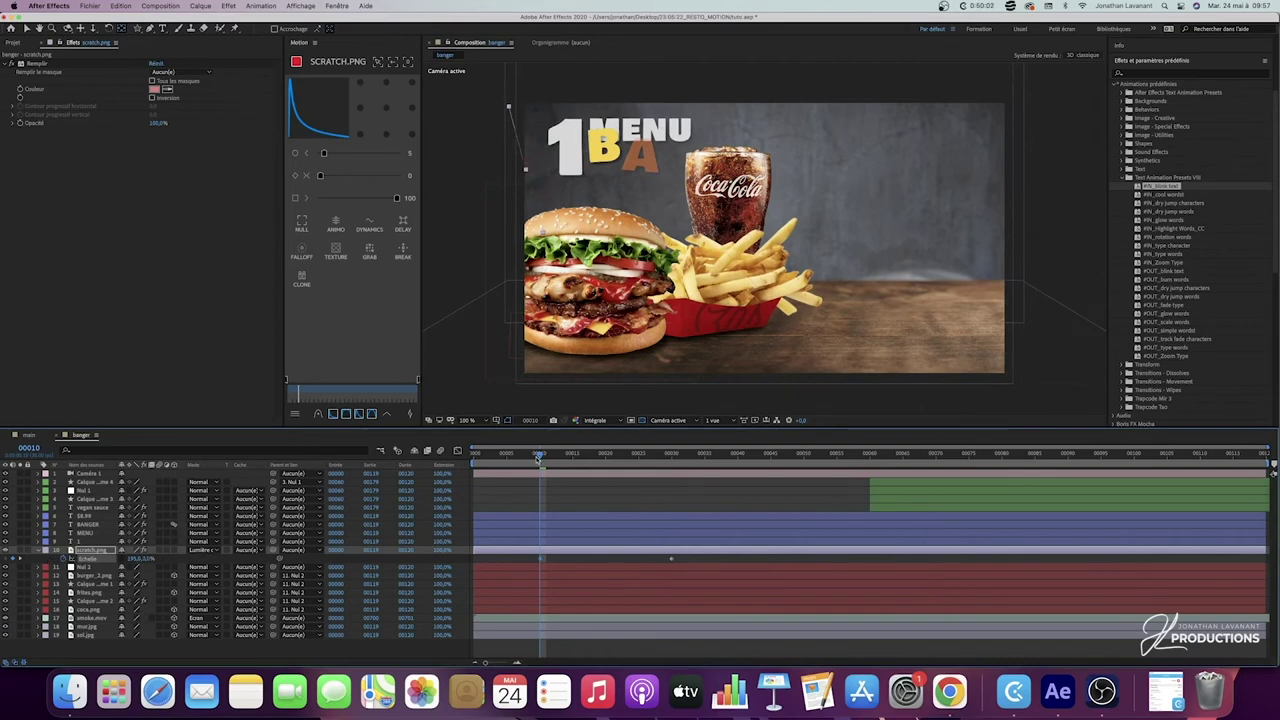
{"action": "left_click_drag", "start_coordinate": [540, 458], "coordinate": [640, 475]}
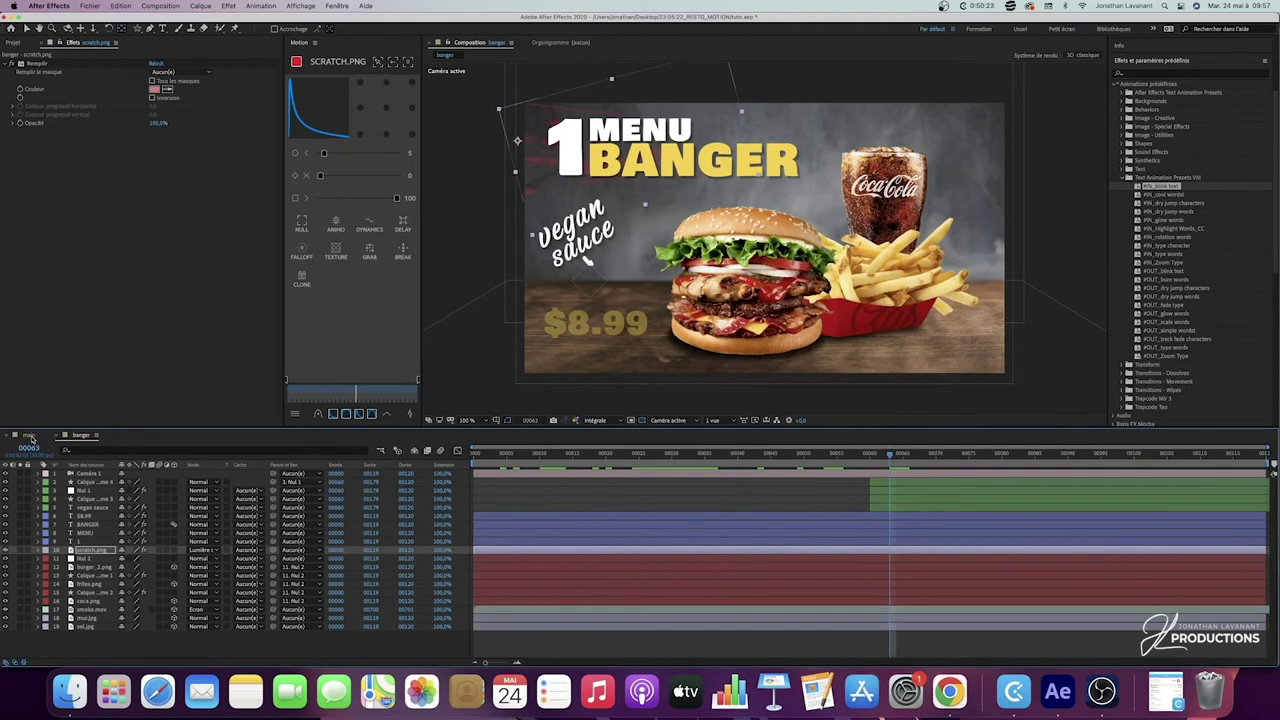
Step: Place the banger composition into the main composition starting at frame 0 and check its playback
{"action": "left_click", "coordinate": [29, 436]}
{"action": "left_click", "coordinate": [13, 43]}
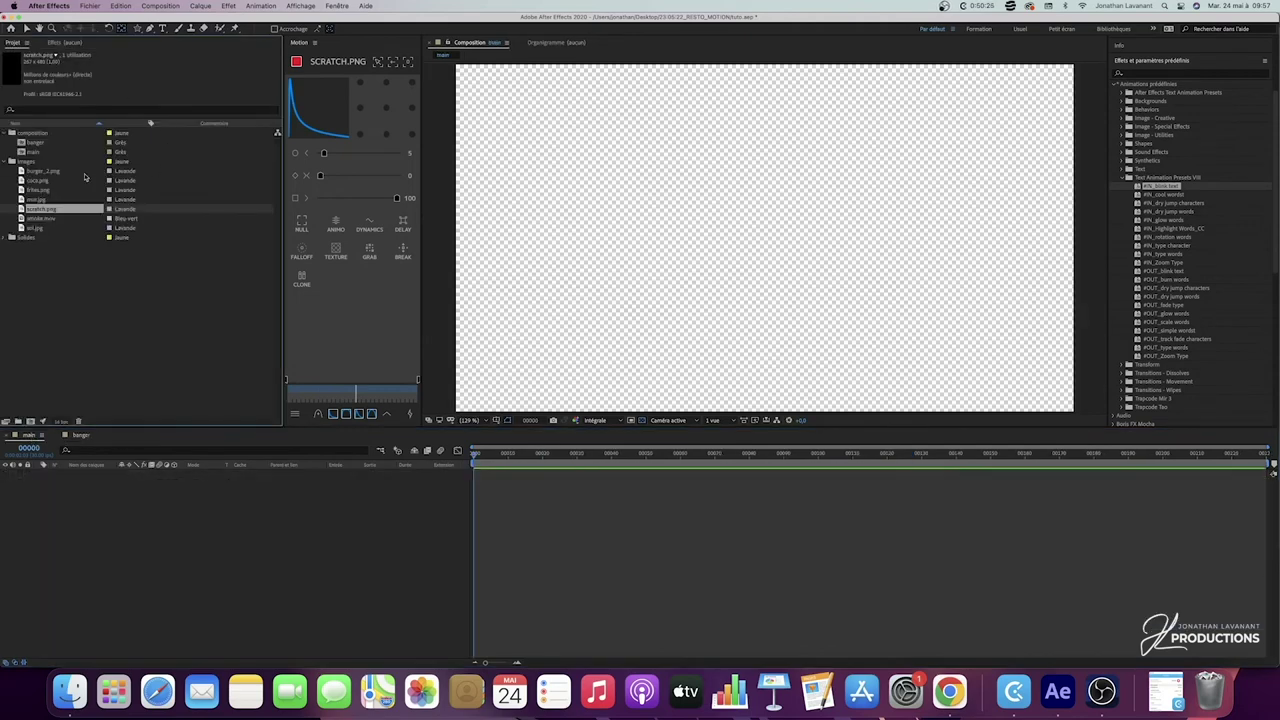
{"action": "left_click", "coordinate": [5, 162]}
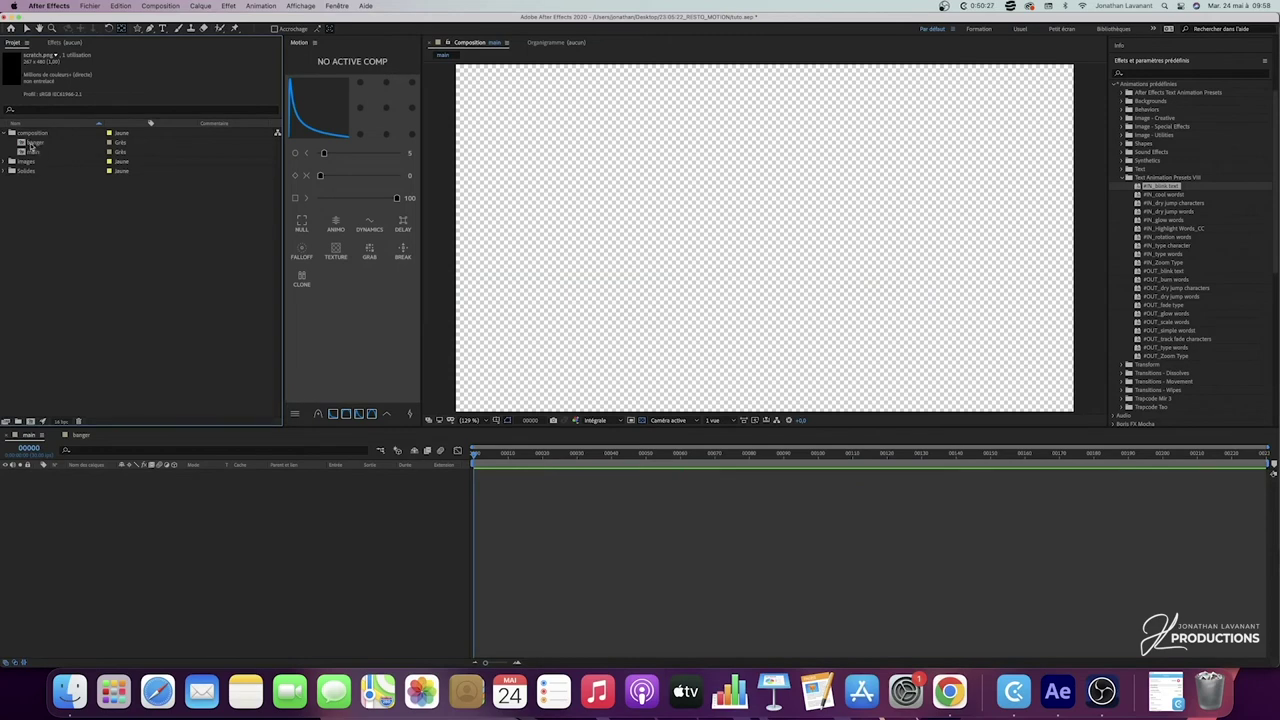
{"action": "left_click_drag", "start_coordinate": [33, 144], "coordinate": [158, 424]}
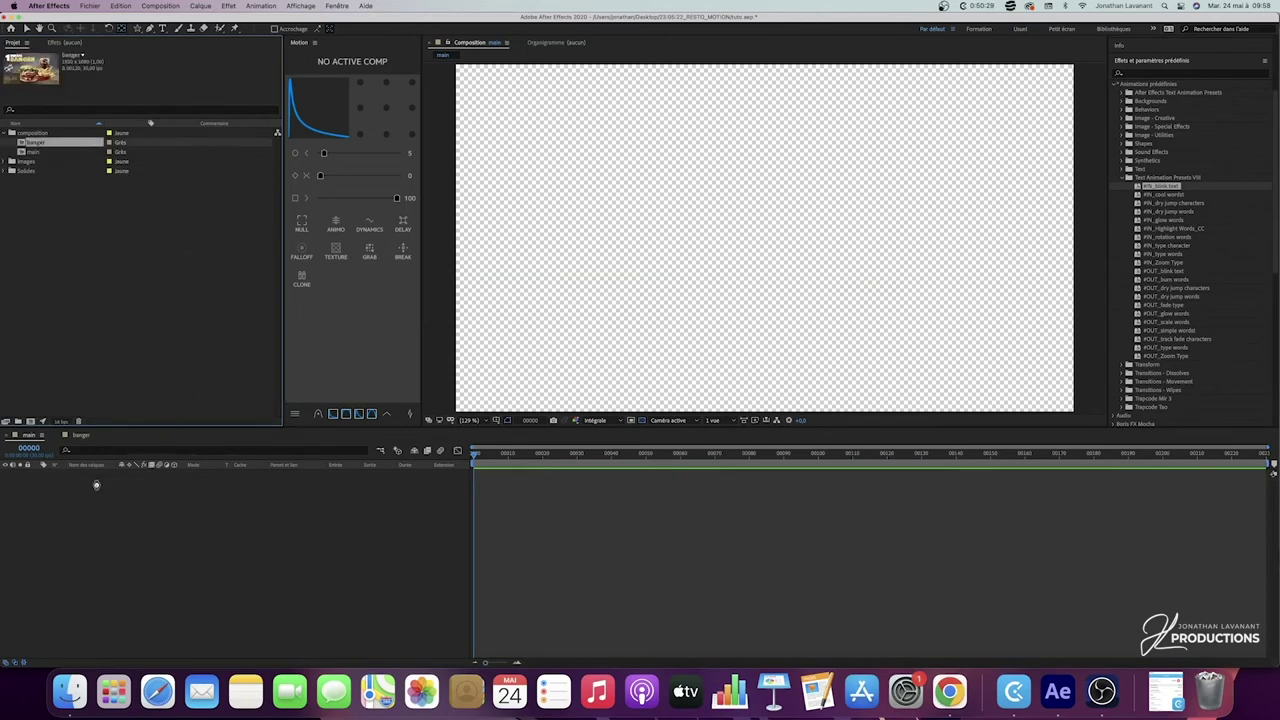
{"action": "left_click_drag", "start_coordinate": [96, 485], "coordinate": [100, 483]}
{"action": "left_click_drag", "start_coordinate": [476, 458], "coordinate": [706, 464]}
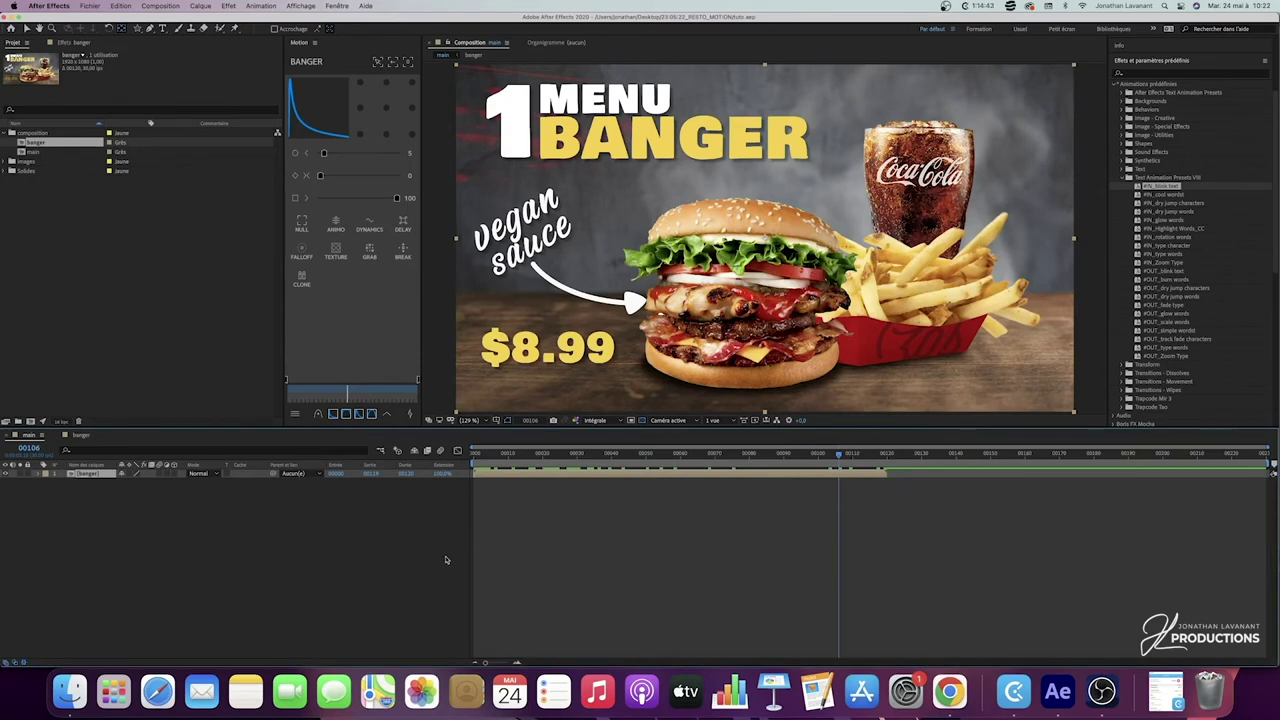
Step: Create a 1920 × 1080 composition at 30 fps lasting 120 frames, named menu2, in the composition folder
{"action": "right_click", "coordinate": [130, 241]}
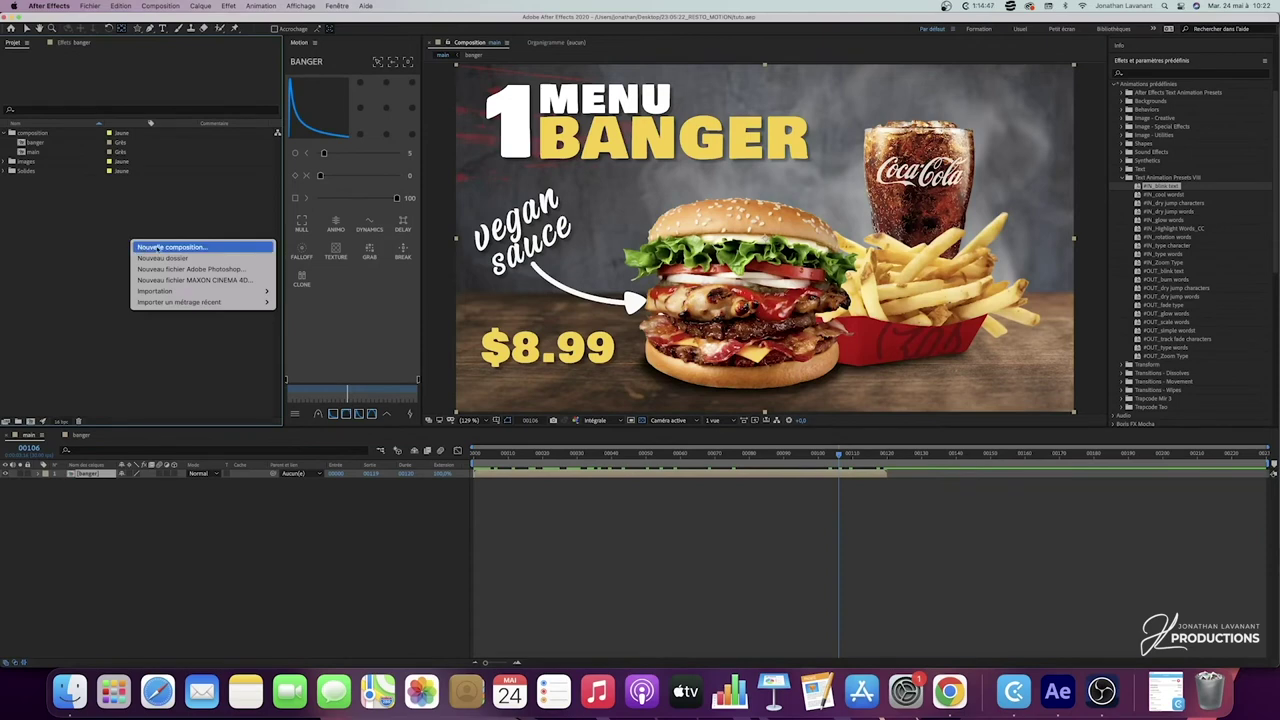
{"action": "left_click", "coordinate": [165, 247]}
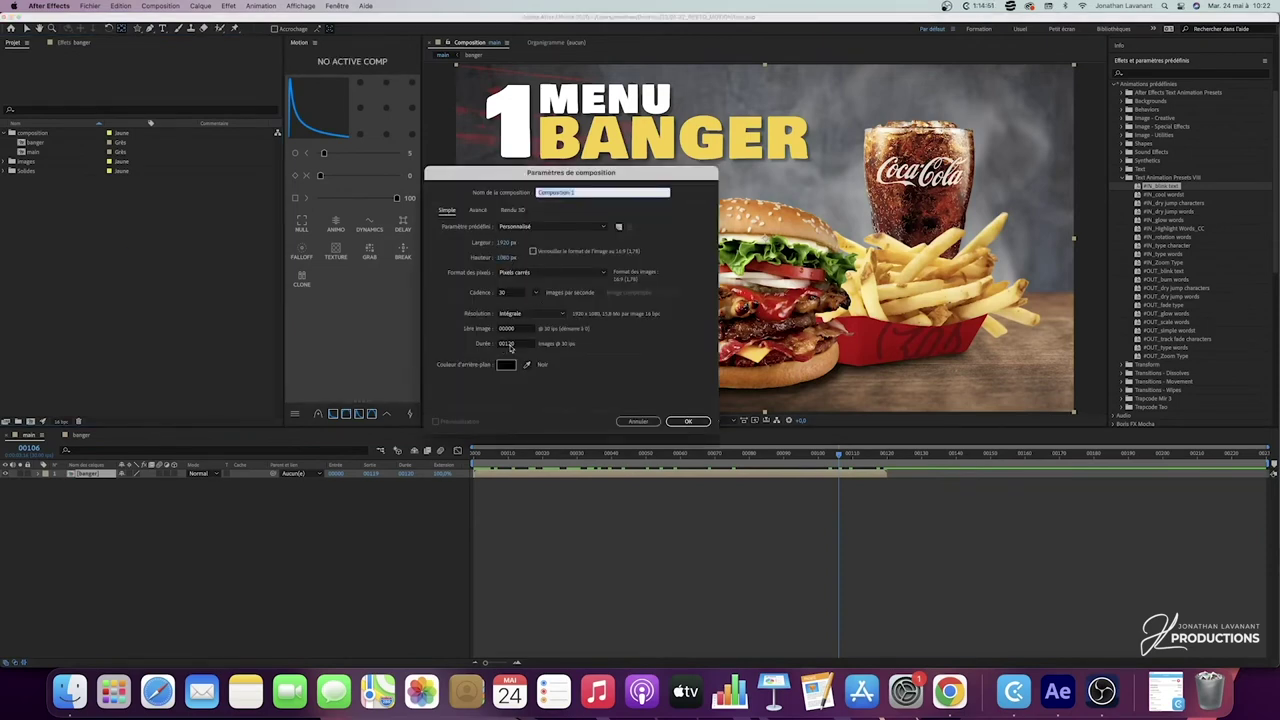
{"action": "left_click", "coordinate": [688, 421]}
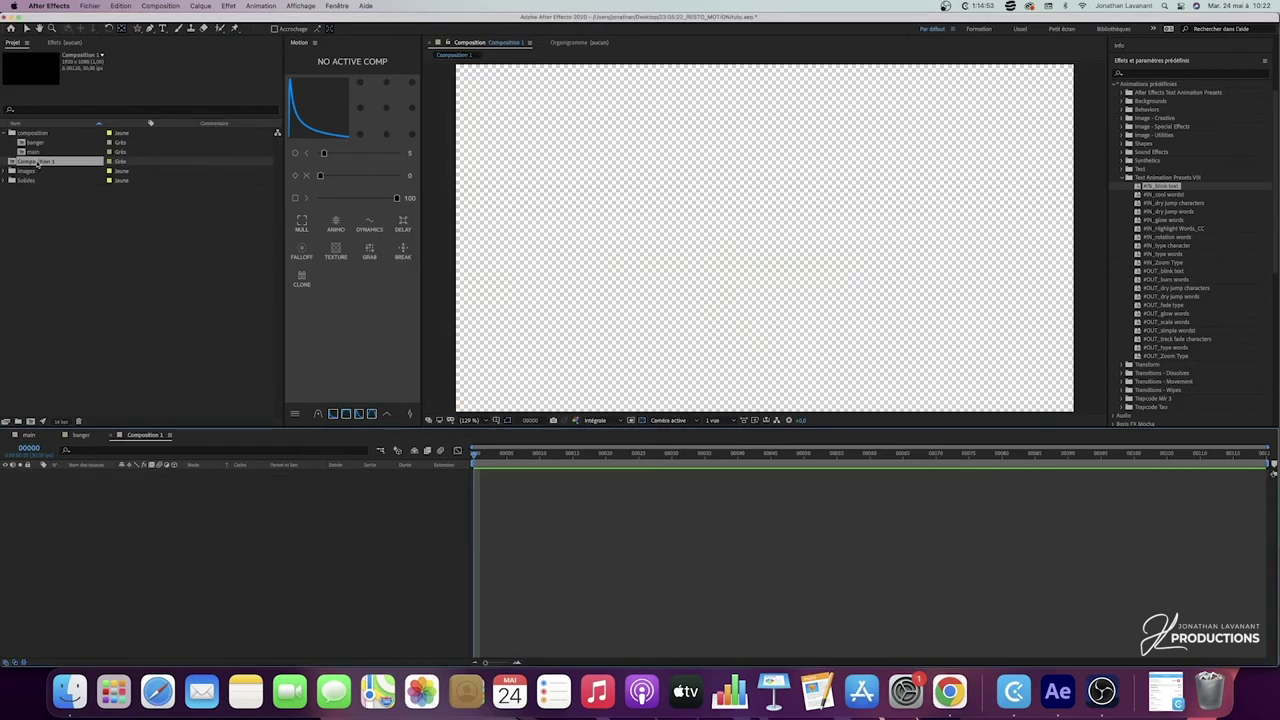
{"action": "right_click", "coordinate": [38, 165]}
{"action": "left_click", "coordinate": [60, 324]}
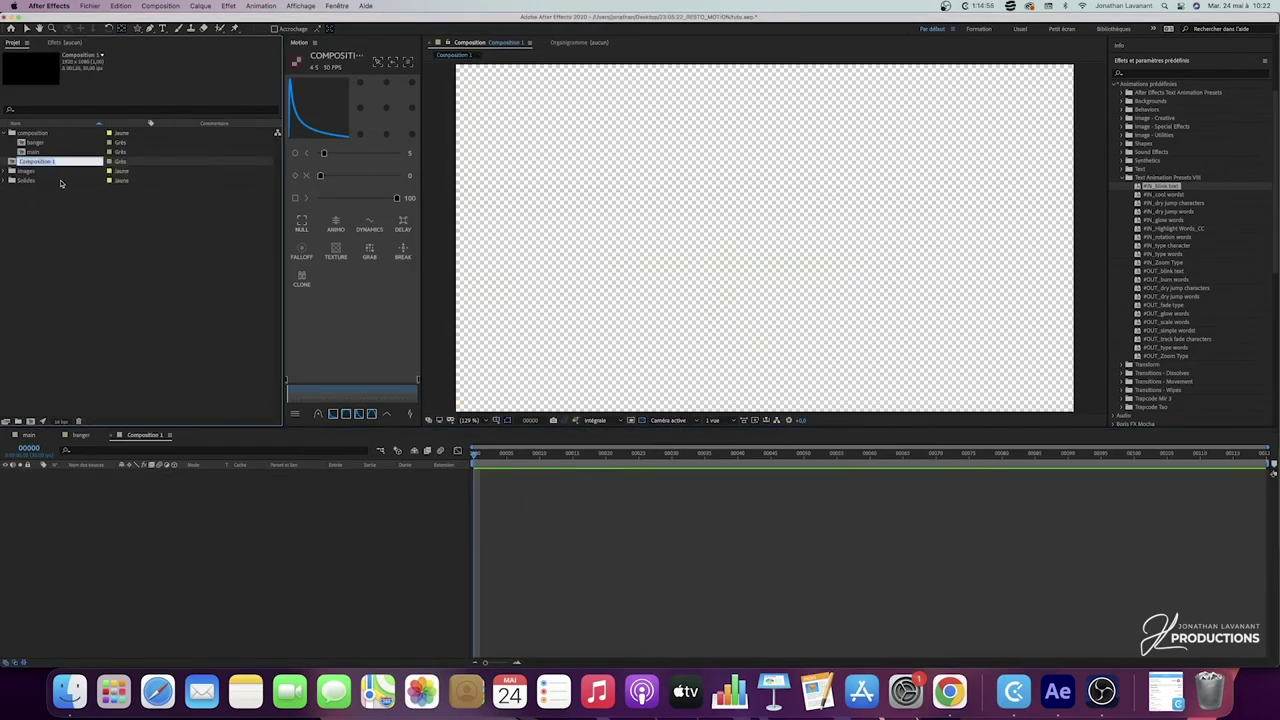
{"action": "type", "text": "main"}
{"action": "key", "text": "Return"}
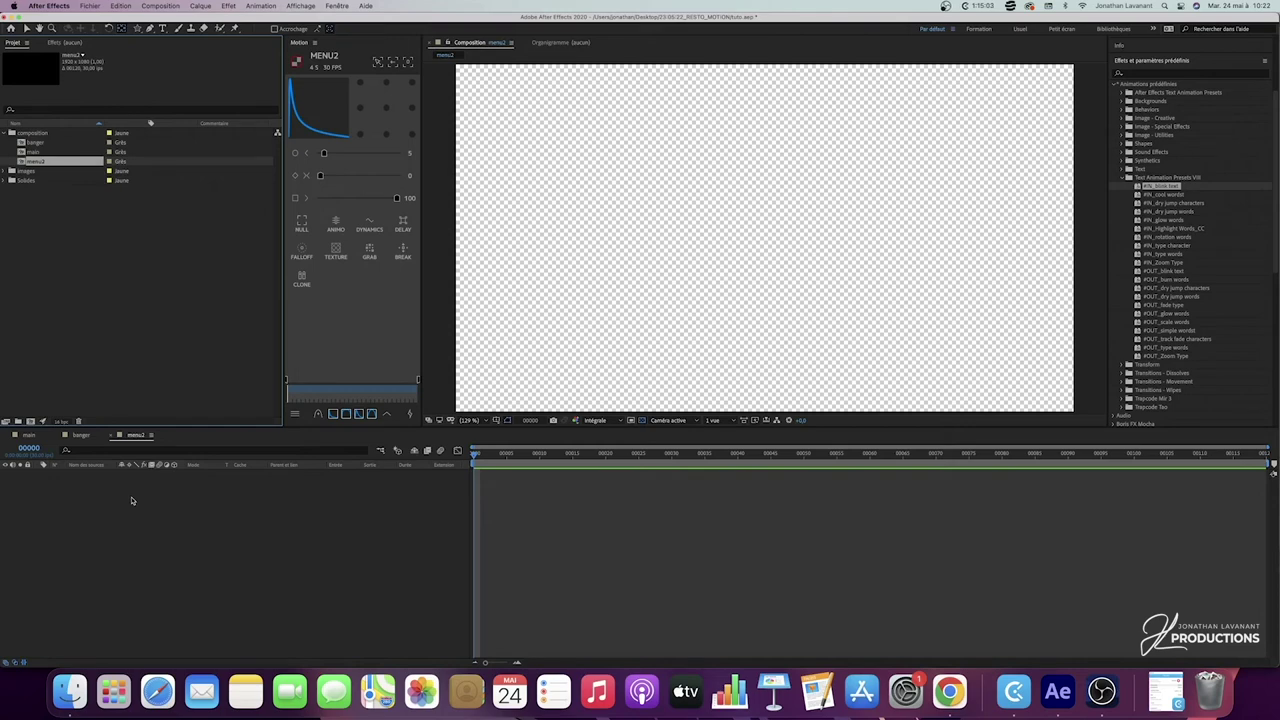
Step: Import bg_dual.jpg and sol_2.jpg from the 01_IMAGE folder and store them in the project's images folder
{"action": "left_click", "coordinate": [46, 226]}
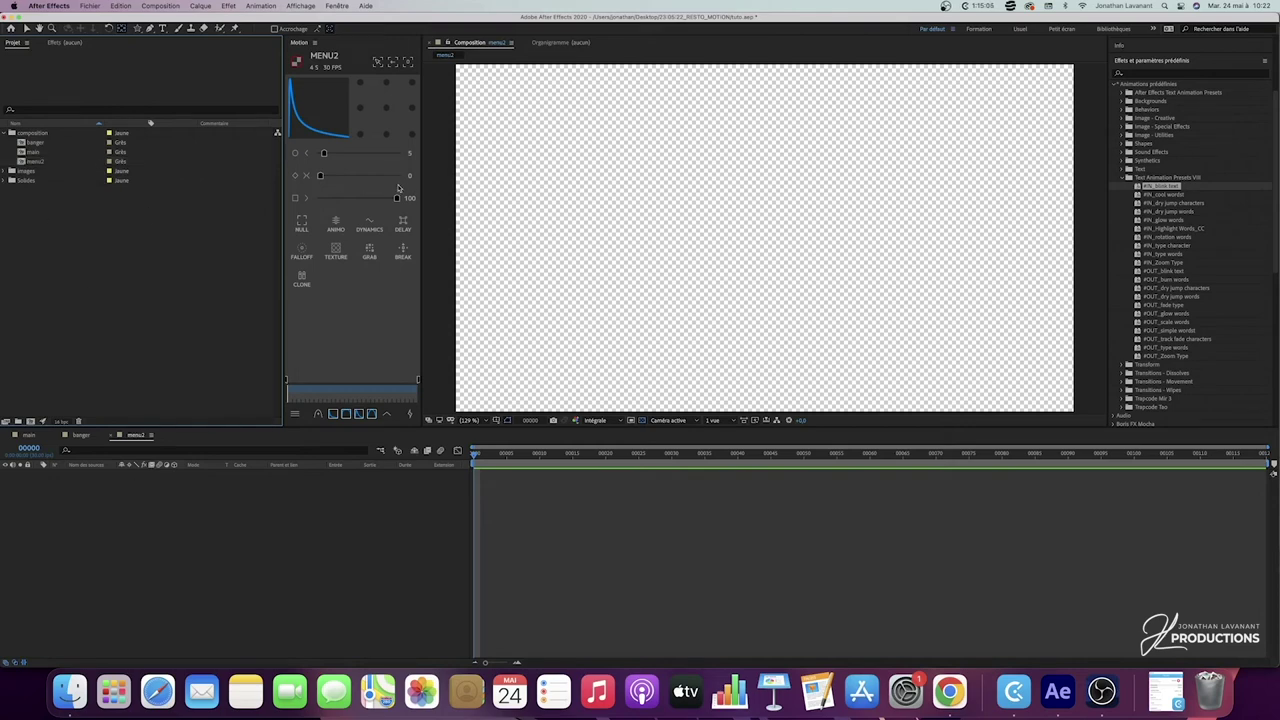
{"action": "double_click", "coordinate": [98, 245]}
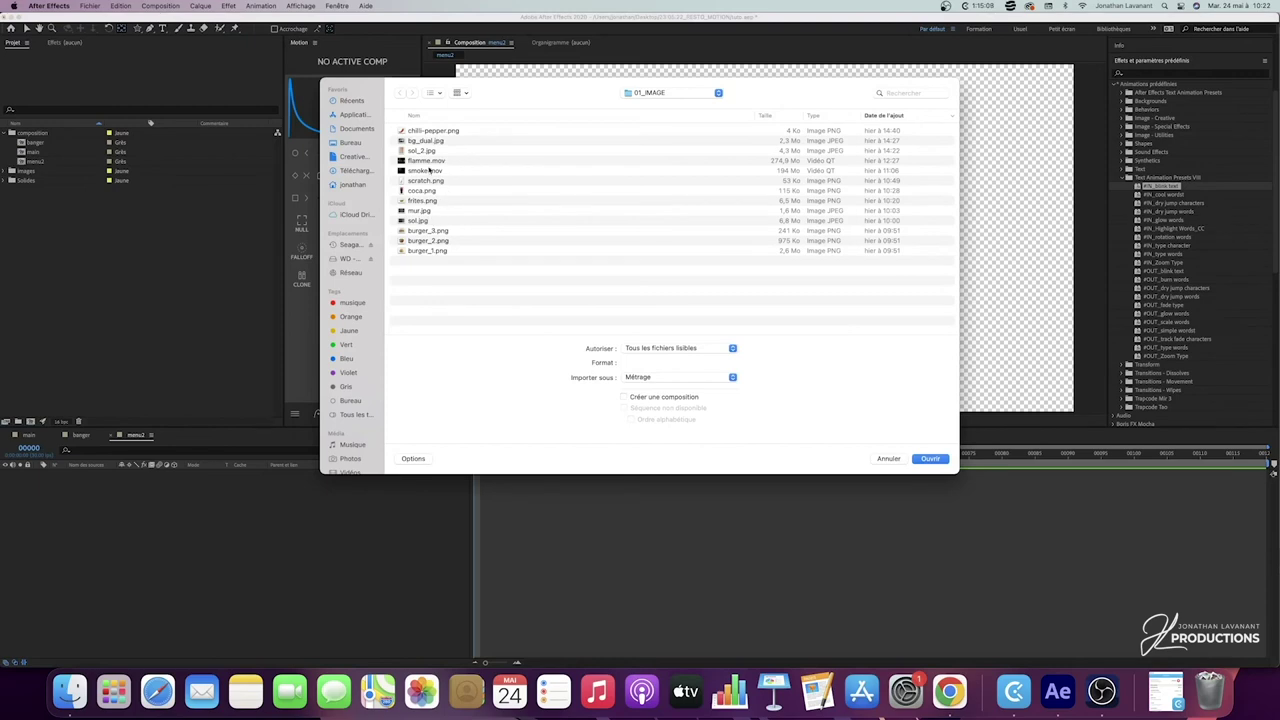
{"action": "left_click", "coordinate": [432, 150]}
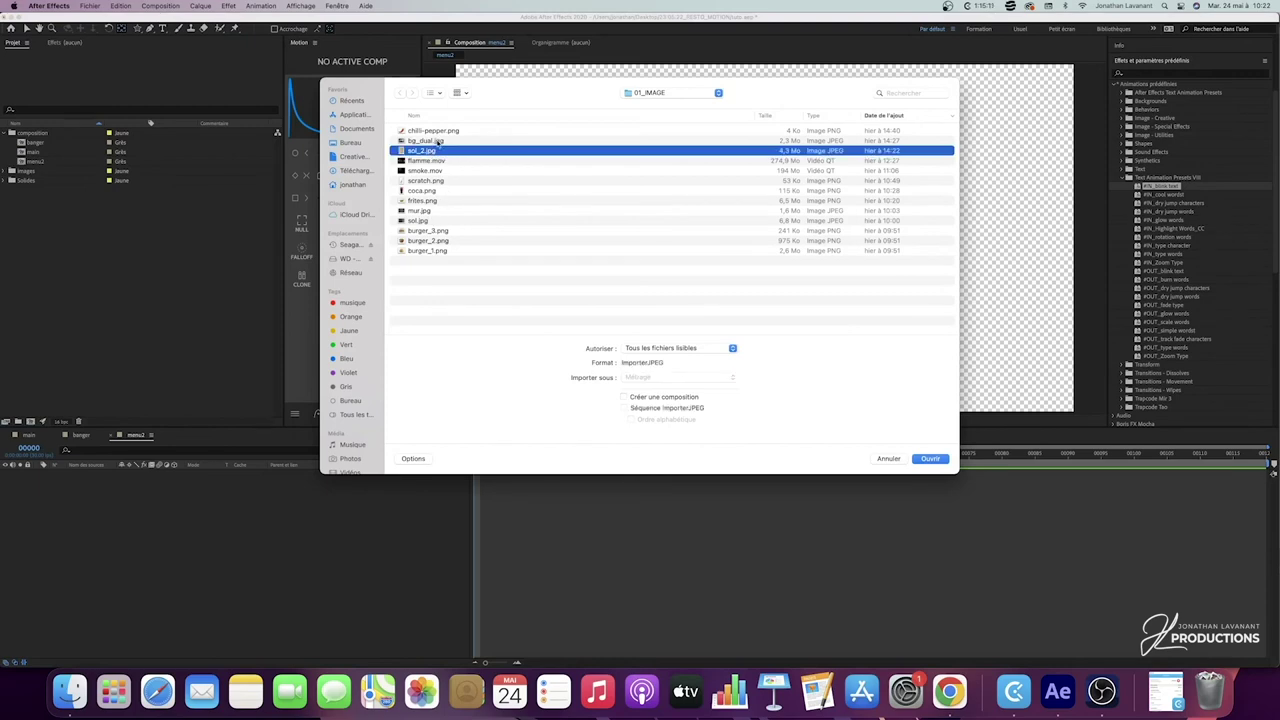
{"action": "left_click", "coordinate": [437, 141], "text": "shift"}
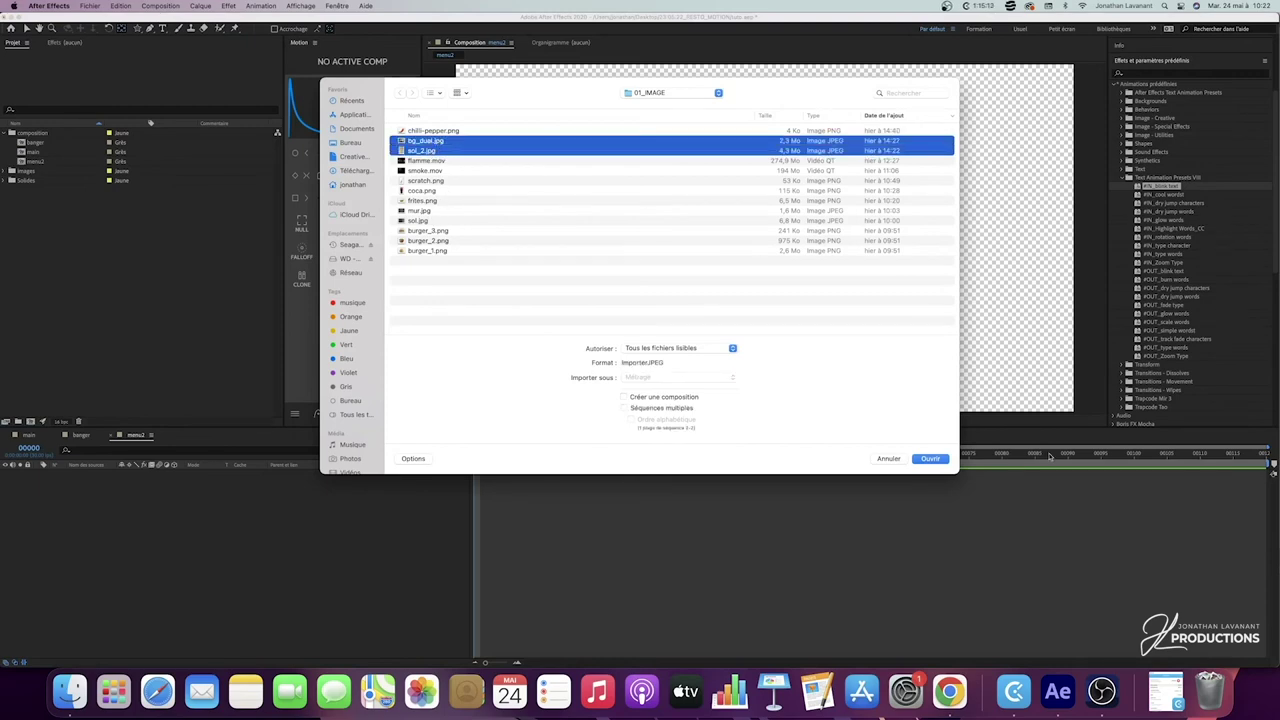
{"action": "left_click", "coordinate": [924, 459]}
{"action": "left_click_drag", "start_coordinate": [32, 190], "coordinate": [38, 181]}
{"action": "left_click", "coordinate": [5, 172]}
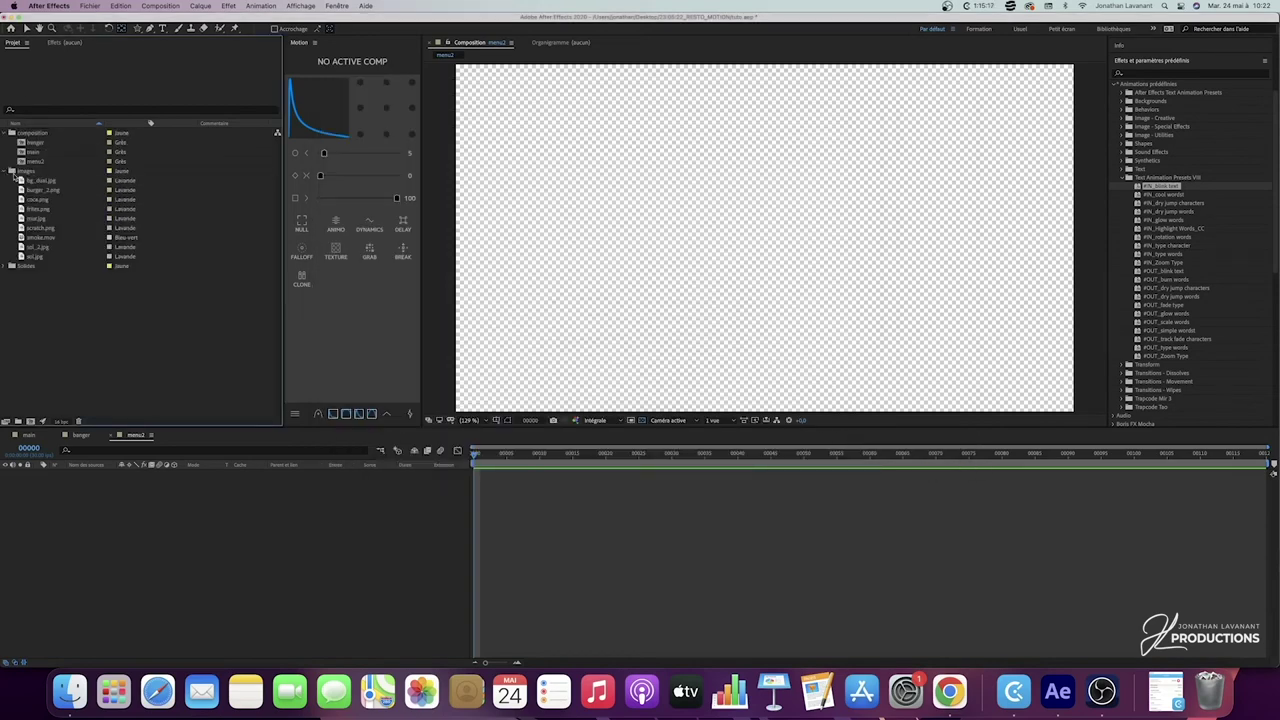
Step: Add bg_dual.jpg and sol_2.jpg together as layers in the menu2 composition
{"action": "left_click", "coordinate": [54, 181]}
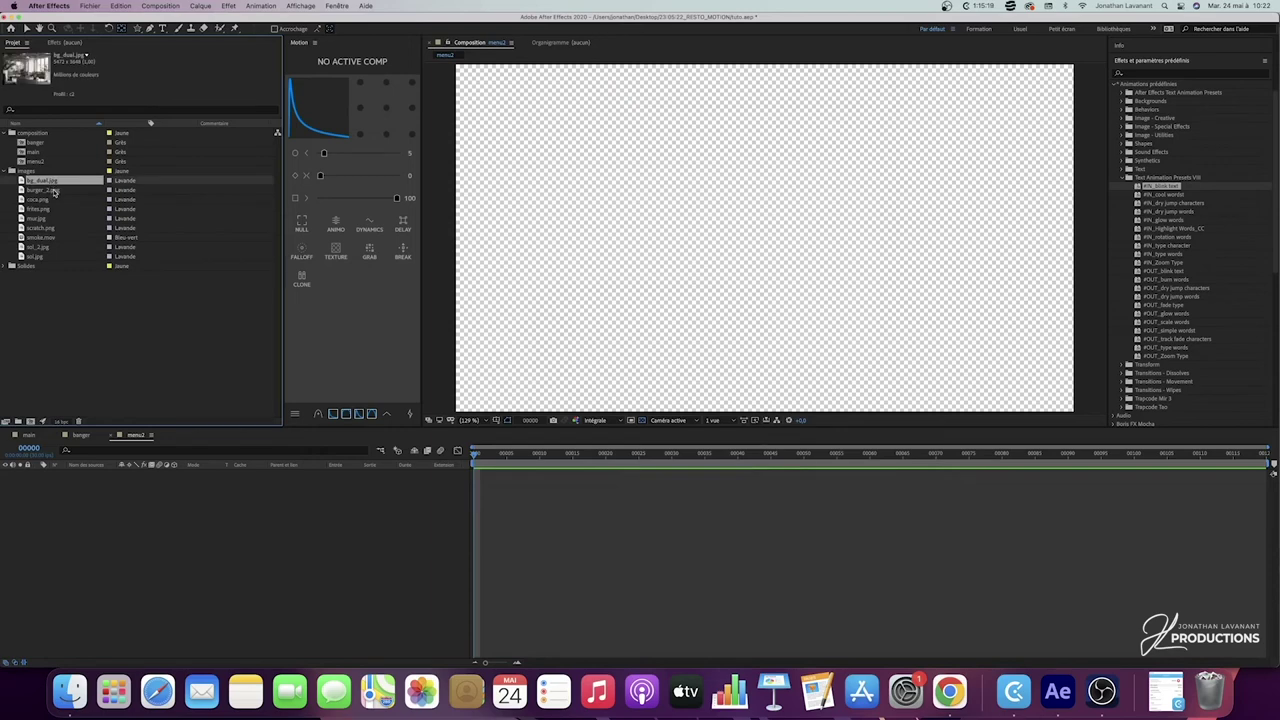
{"action": "left_click", "coordinate": [56, 193], "text": "shift"}
{"action": "left_click", "coordinate": [68, 296]}
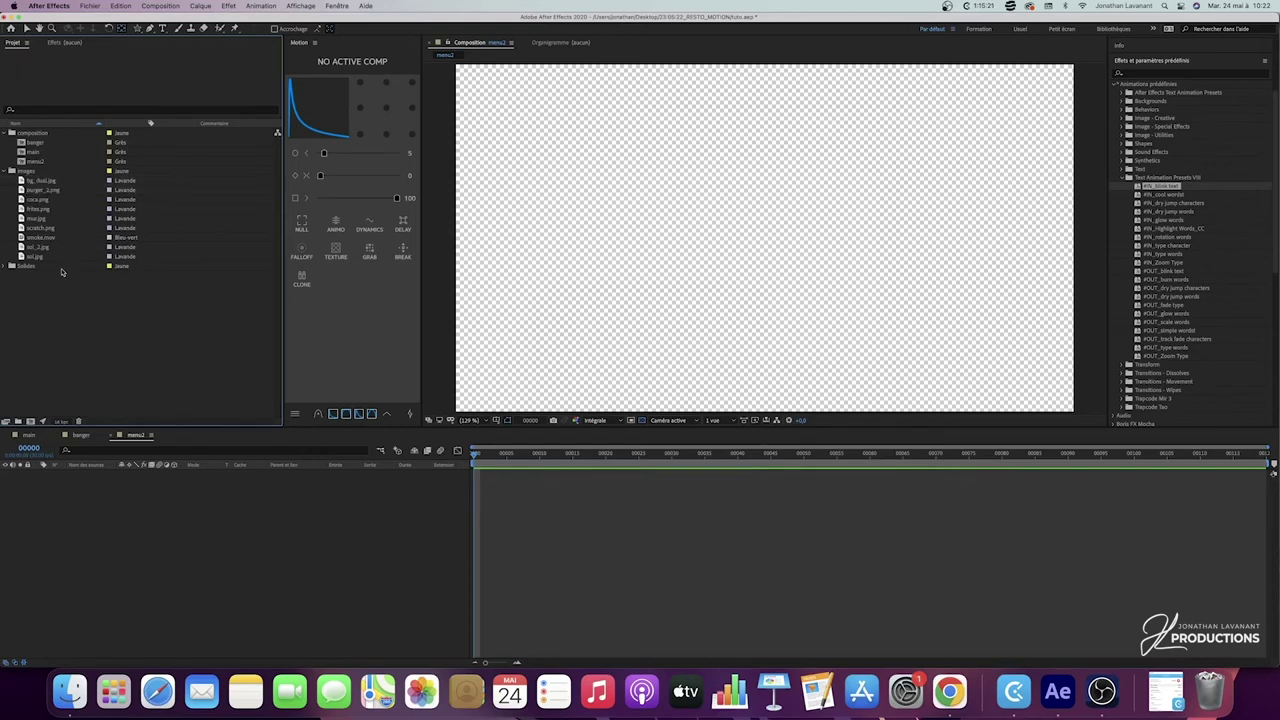
{"action": "left_click", "coordinate": [46, 182]}
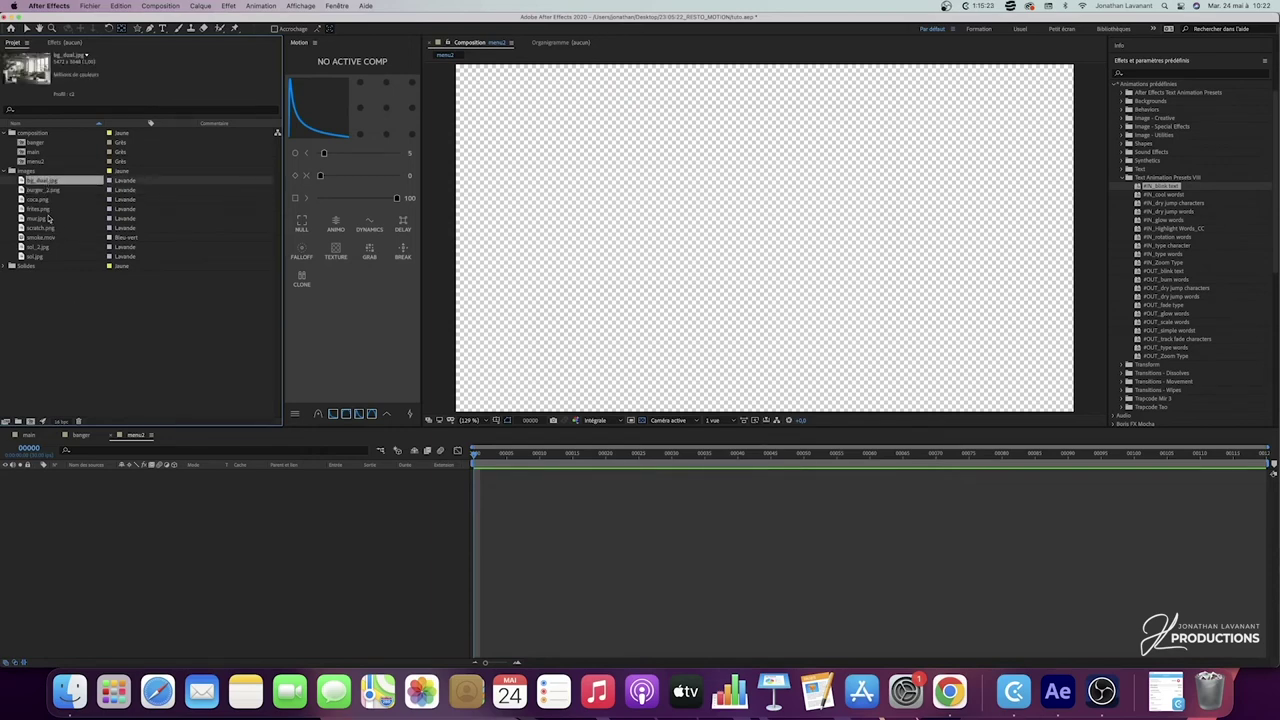
{"action": "left_click", "coordinate": [47, 249], "text": "super"}
{"action": "left_click_drag", "start_coordinate": [47, 249], "coordinate": [163, 536]}
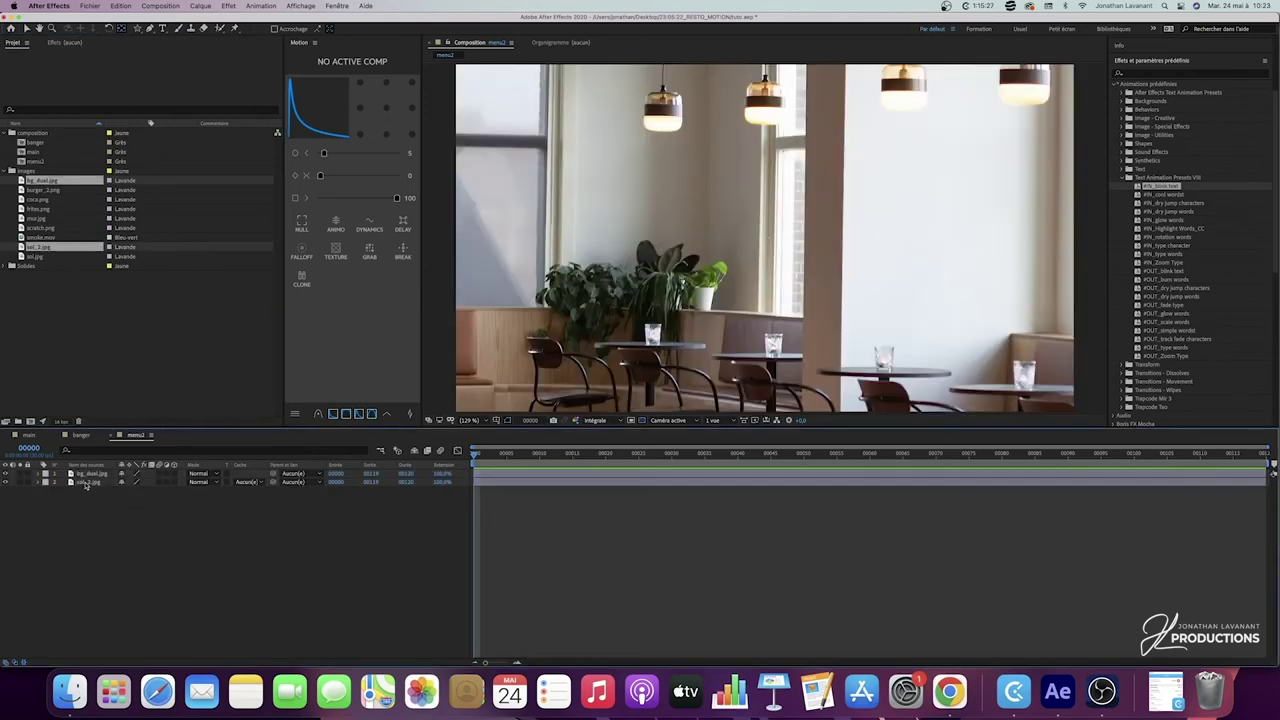
Step: Turn the bg_dual.jpg and sol_2.jpg layers into 3D layers and hide bg_dual.jpg
{"action": "left_click", "coordinate": [86, 484]}
{"action": "left_click", "coordinate": [174, 482]}
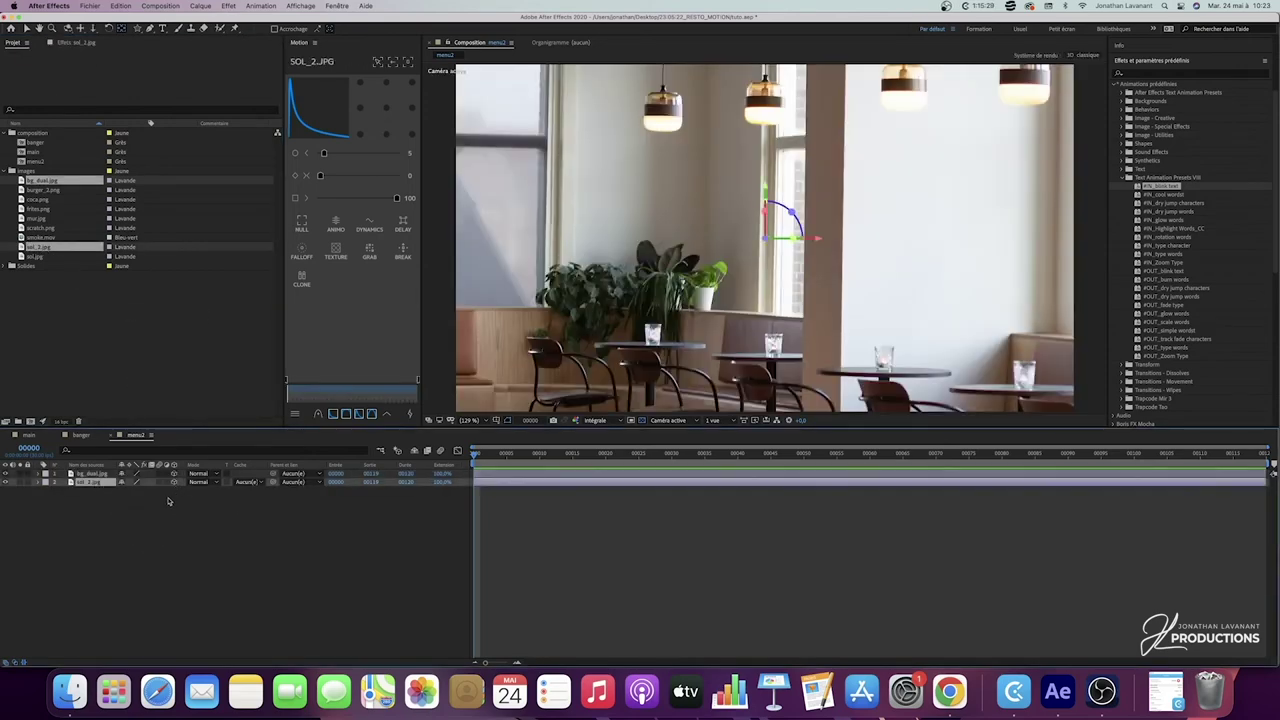
{"action": "left_click", "coordinate": [5, 474]}
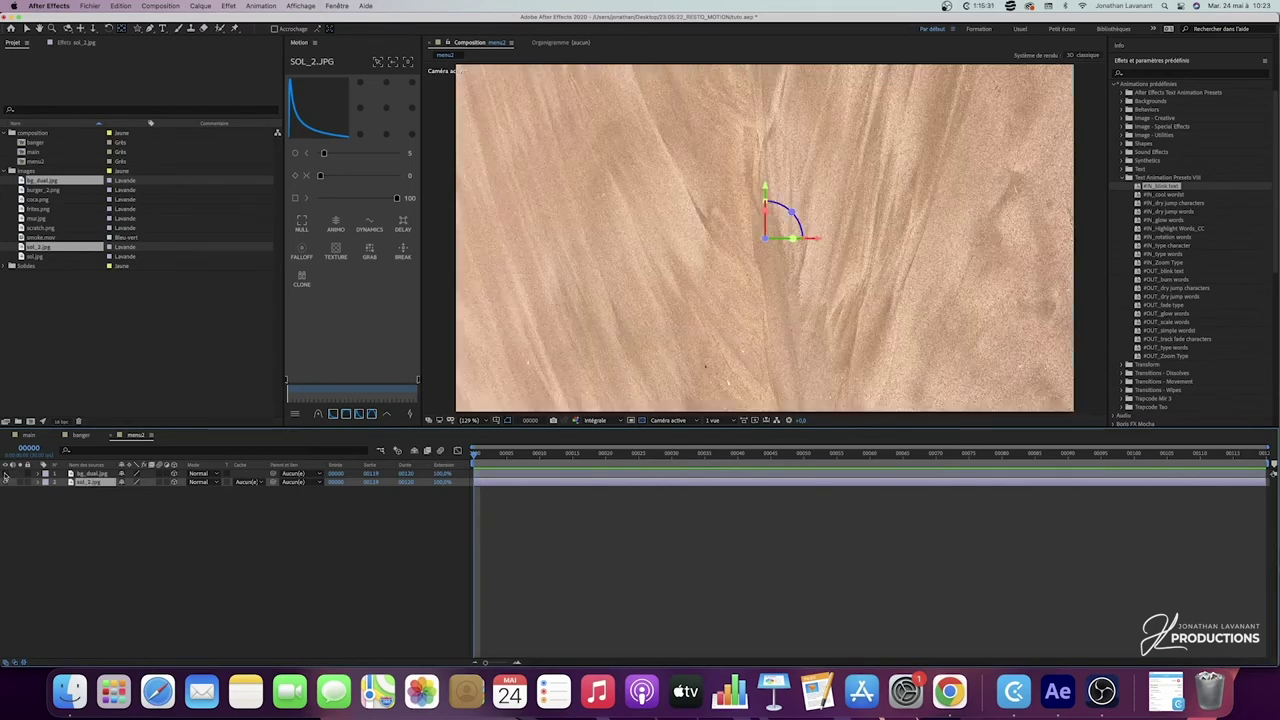
Step: Rotate sol_2.jpg flat, scale it down and lower it to form a floor across the lower part of the frame
{"action": "mouse_move", "coordinate": [765, 210]}
{"action": "left_mouse_down"}
{"action": "mouse_move", "coordinate": [764, 194]}
{"action": "mouse_move", "coordinate": [766, 214]}
{"action": "left_mouse_up"}
{"action": "key", "text": "super+z"}
{"action": "key", "text": "super+z"}
{"action": "left_click", "coordinate": [511, 462]}
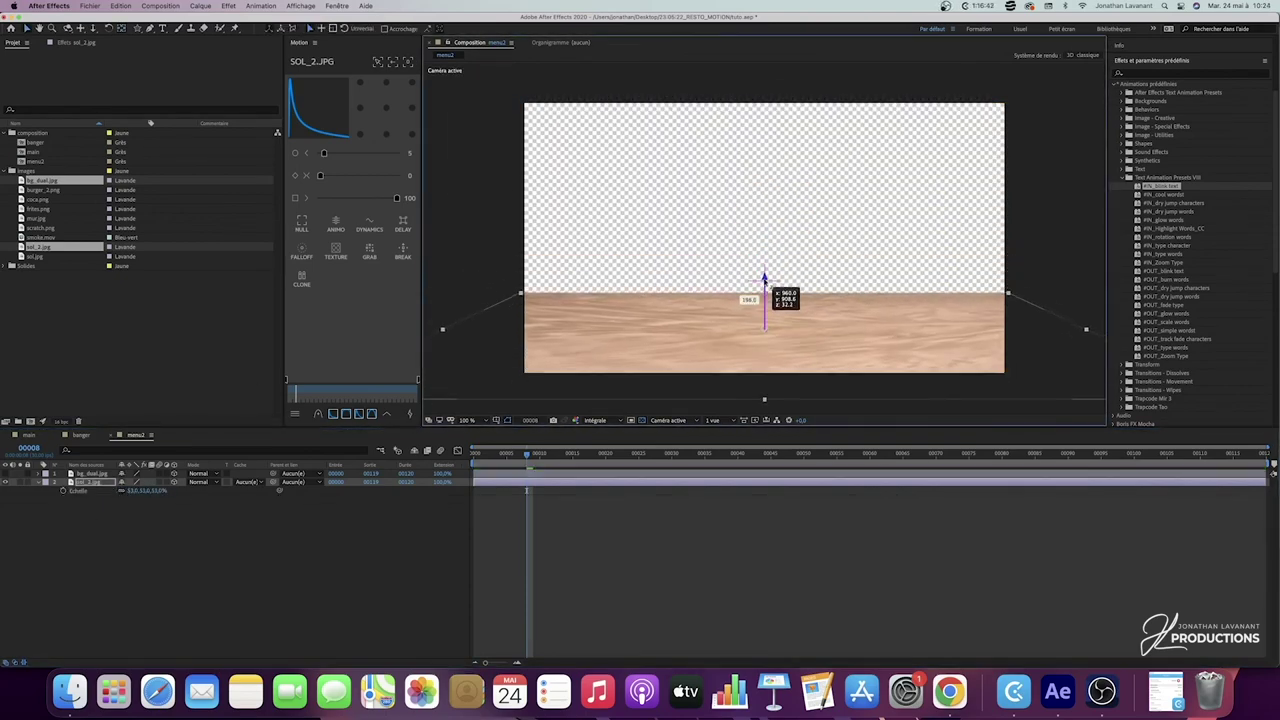
Step: Show bg_dual.jpg and push it back in depth behind the floor using a top view, ending in the single camera view
{"action": "left_click", "coordinate": [97, 474]}
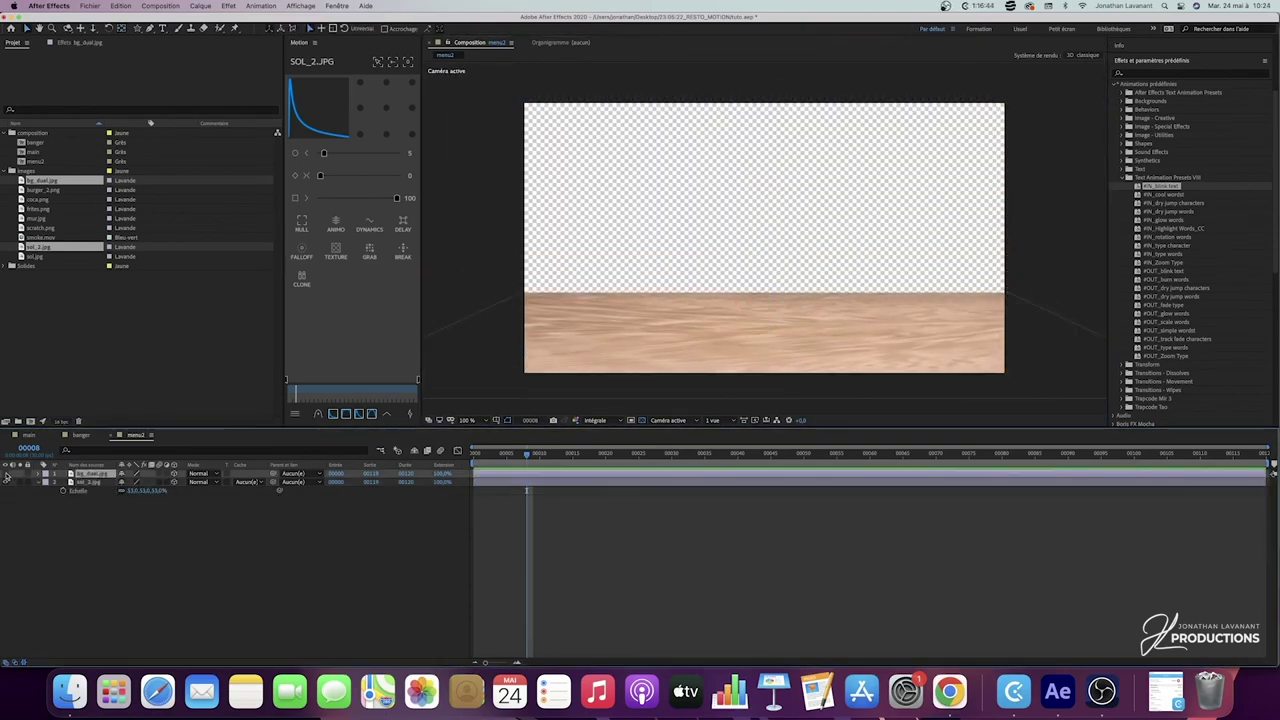
{"action": "left_click", "coordinate": [6, 474]}
{"action": "left_click", "coordinate": [87, 473]}
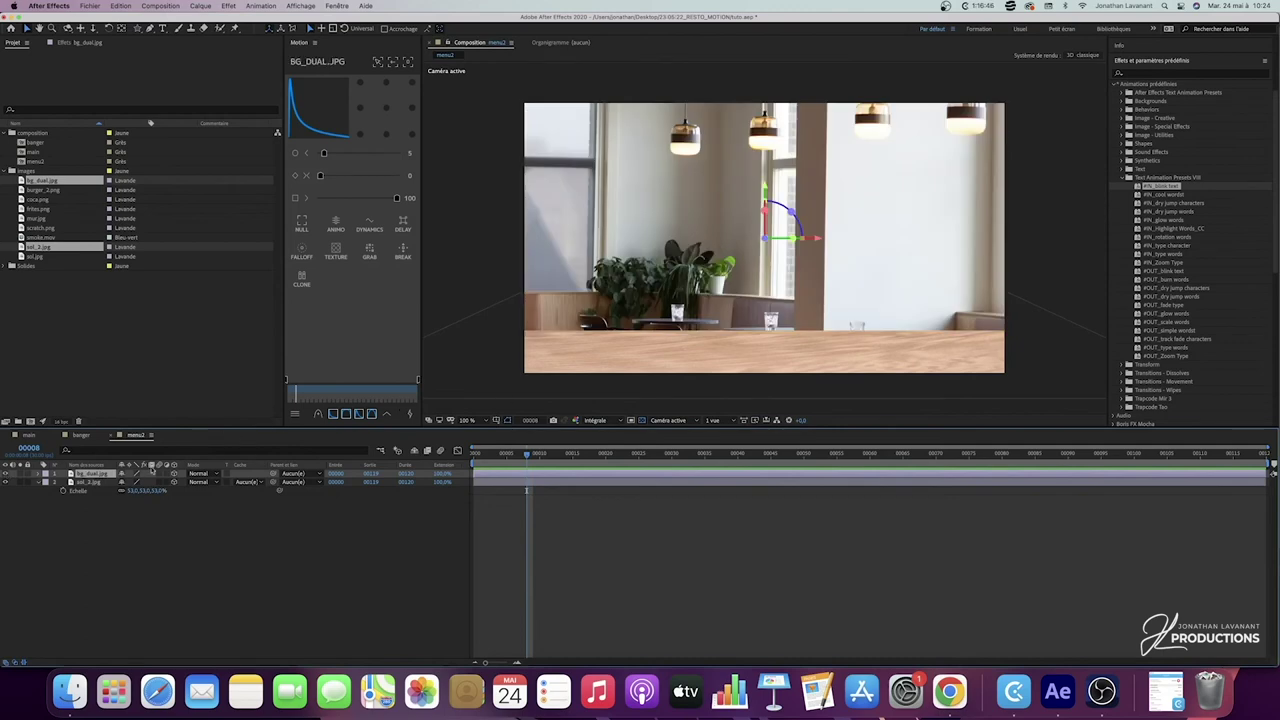
{"action": "left_click", "coordinate": [738, 420]}
{"action": "left_click", "coordinate": [745, 452]}
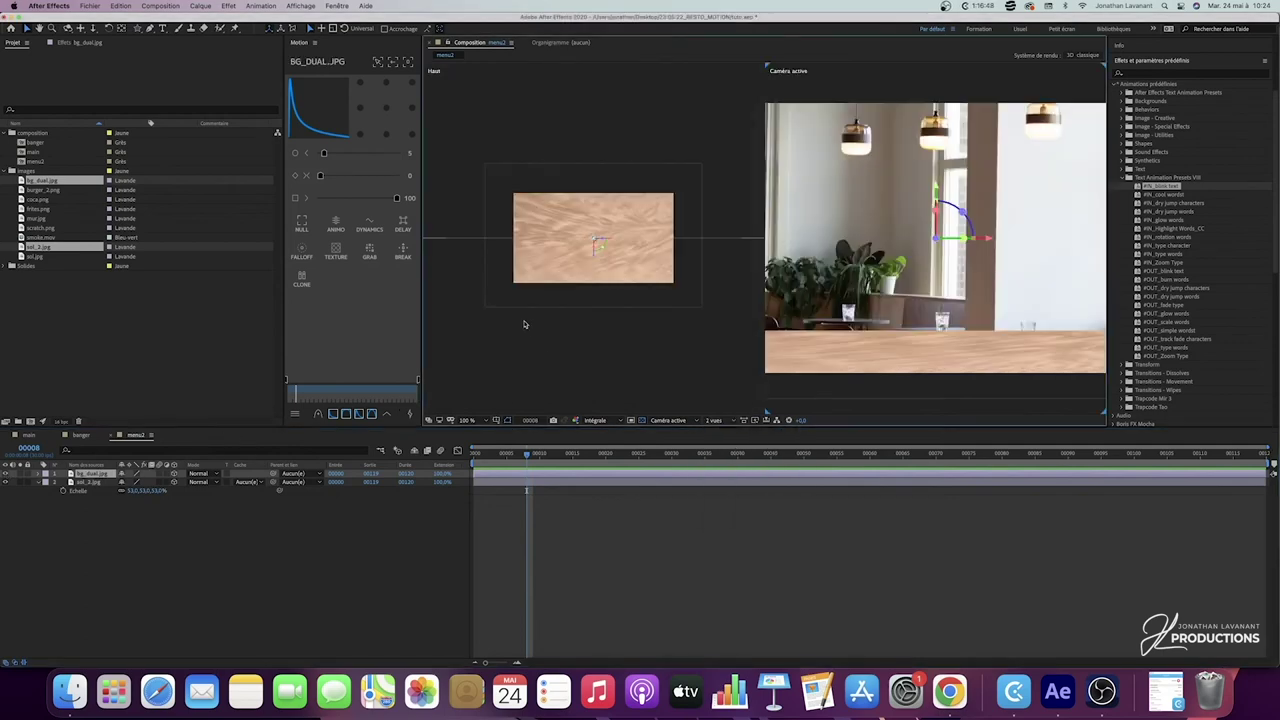
{"action": "left_click_drag", "start_coordinate": [594, 262], "coordinate": [591, 180]}
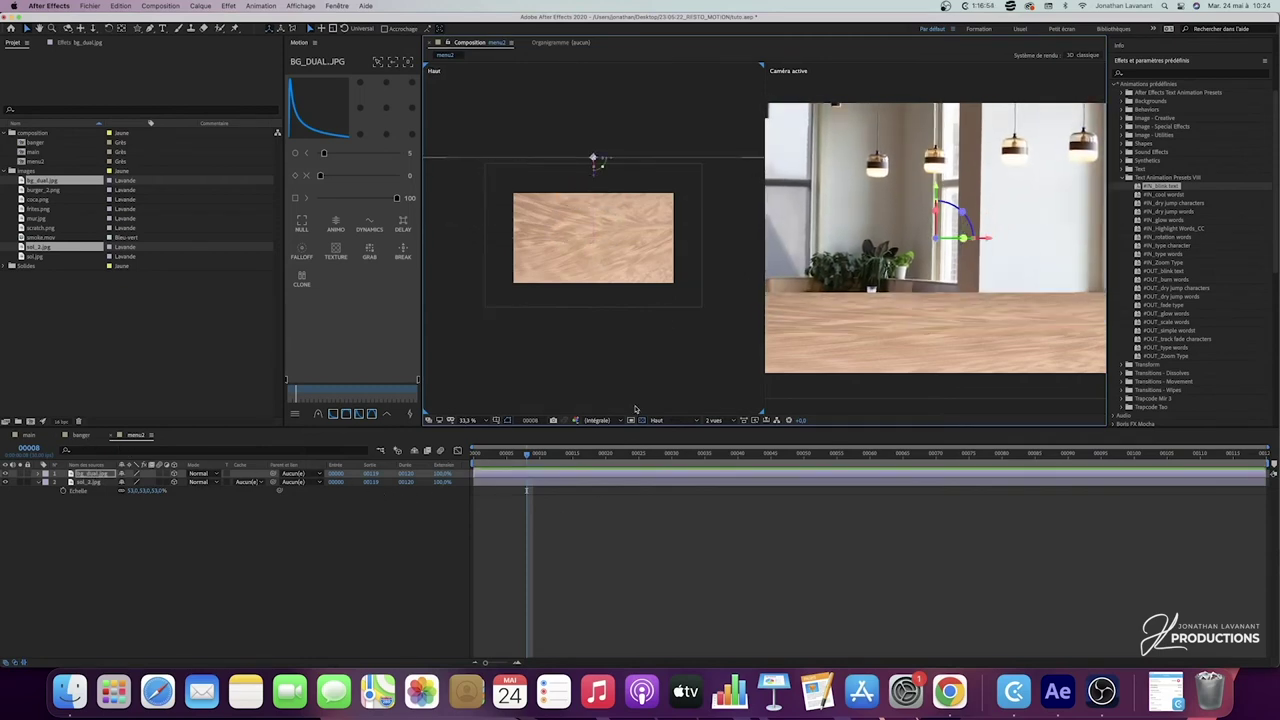
{"action": "left_click", "coordinate": [716, 420]}
{"action": "left_click", "coordinate": [724, 436]}
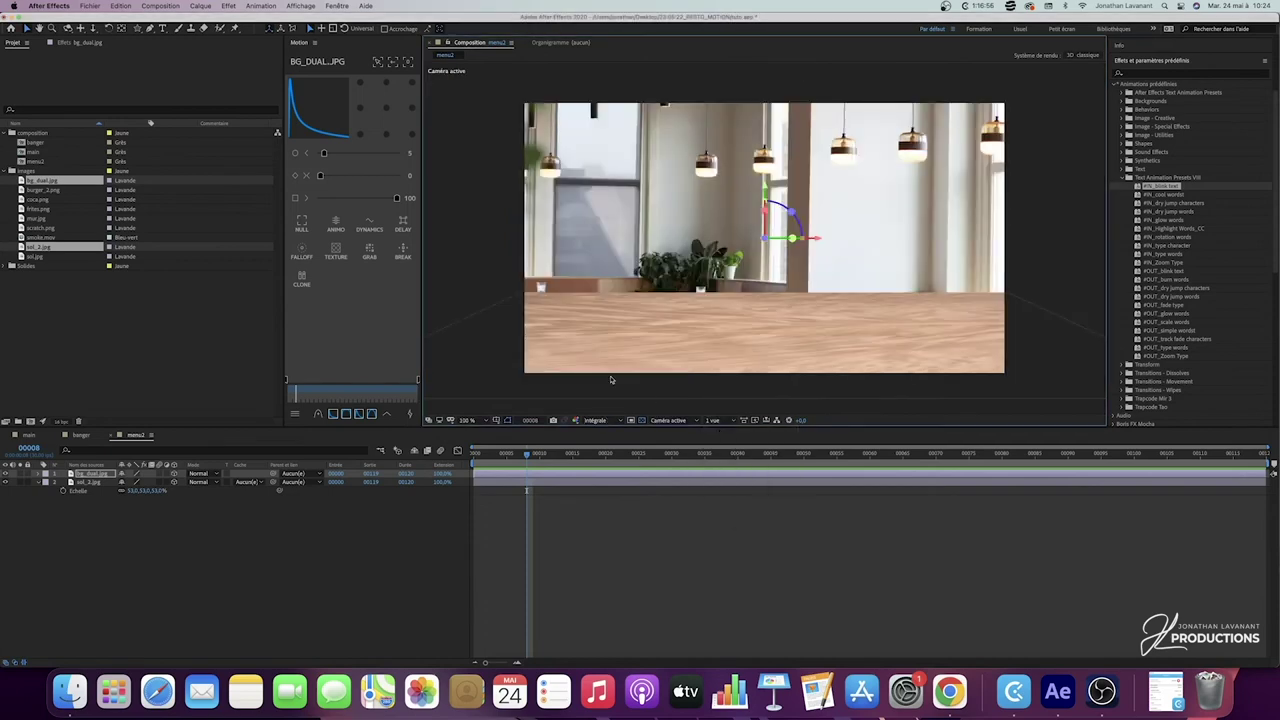
Step: Scale bg_dual.jpg down so more of the restaurant fills the frame, and adjust its height behind the floor
{"action": "left_click", "coordinate": [93, 475]}
{"action": "key", "text": "s"}
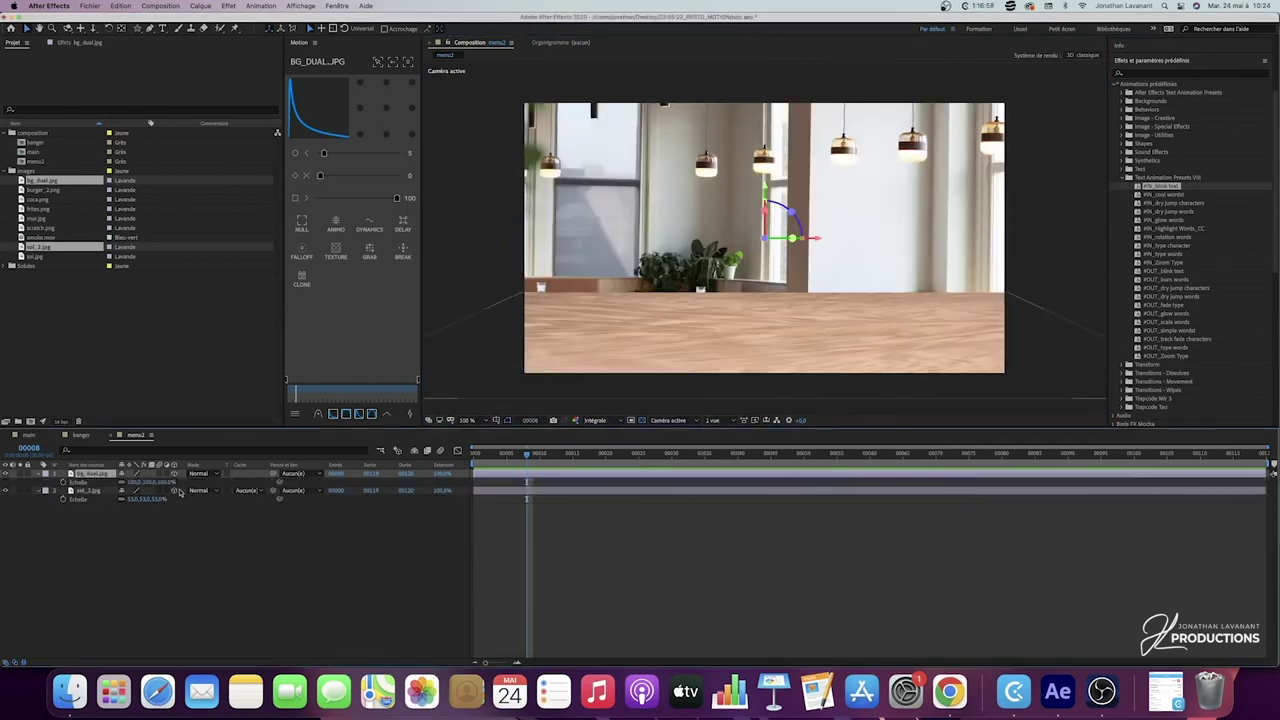
{"action": "left_click_drag", "start_coordinate": [155, 483], "coordinate": [129, 484]}
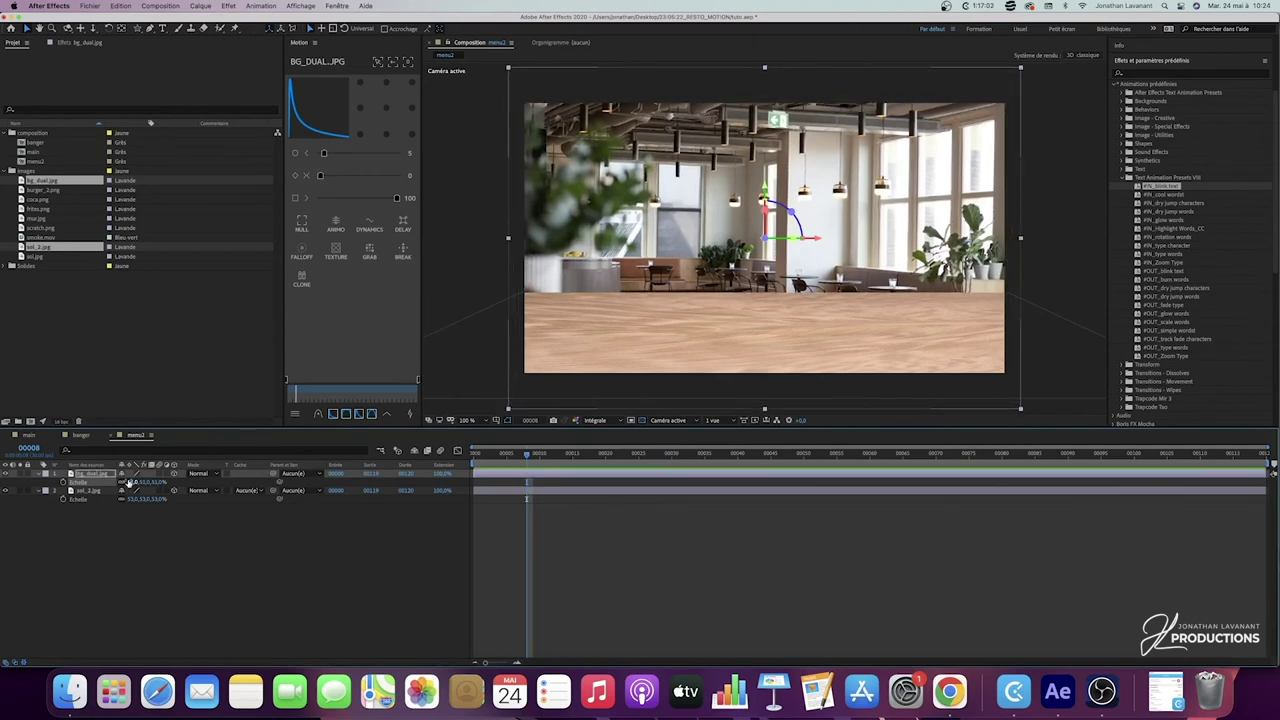
{"action": "mouse_move", "coordinate": [764, 195]}
{"action": "left_mouse_down"}
{"action": "mouse_move", "coordinate": [766, 160]}
{"action": "mouse_move", "coordinate": [763, 182]}
{"action": "left_mouse_up"}
{"action": "left_click", "coordinate": [301, 565]}
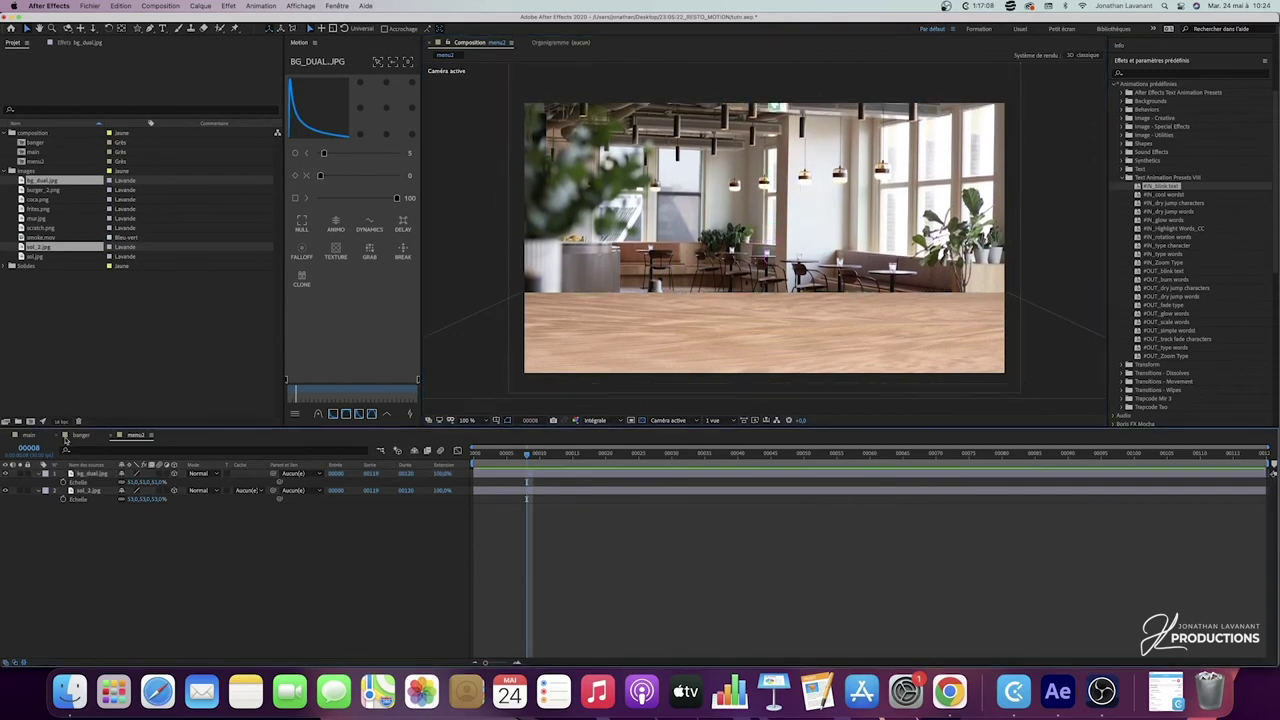
Step: Copy the camera from the banger composition into menu2 and collapse the layer properties
{"action": "left_click", "coordinate": [82, 435]}
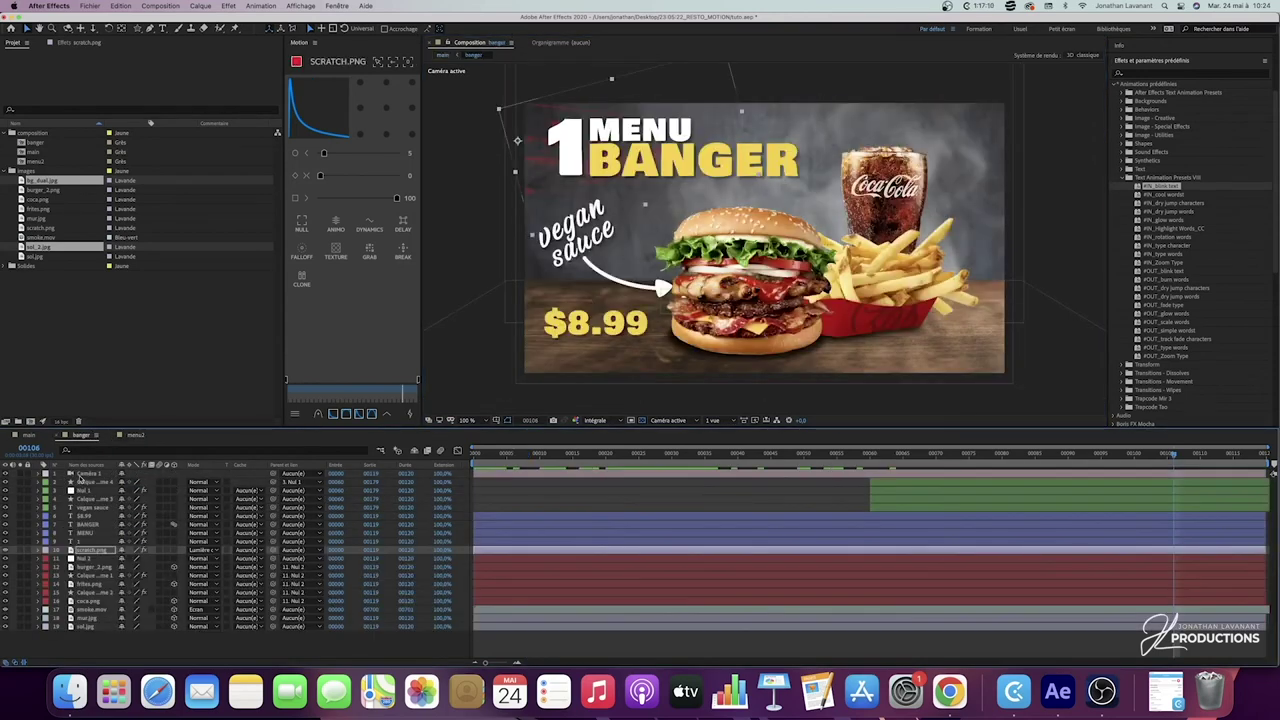
{"action": "left_click", "coordinate": [86, 476]}
{"action": "left_click", "coordinate": [133, 435]}
{"action": "key", "text": "u"}
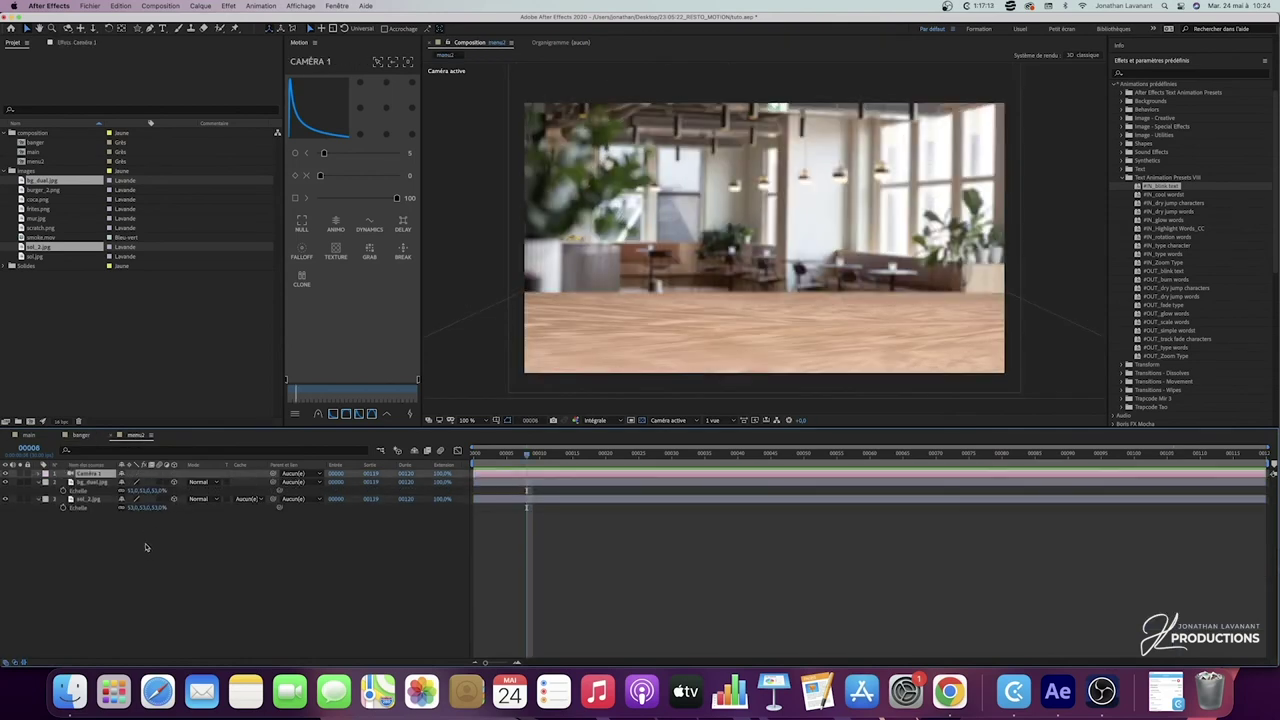
{"action": "left_click", "coordinate": [41, 483]}
{"action": "key", "text": "u"}
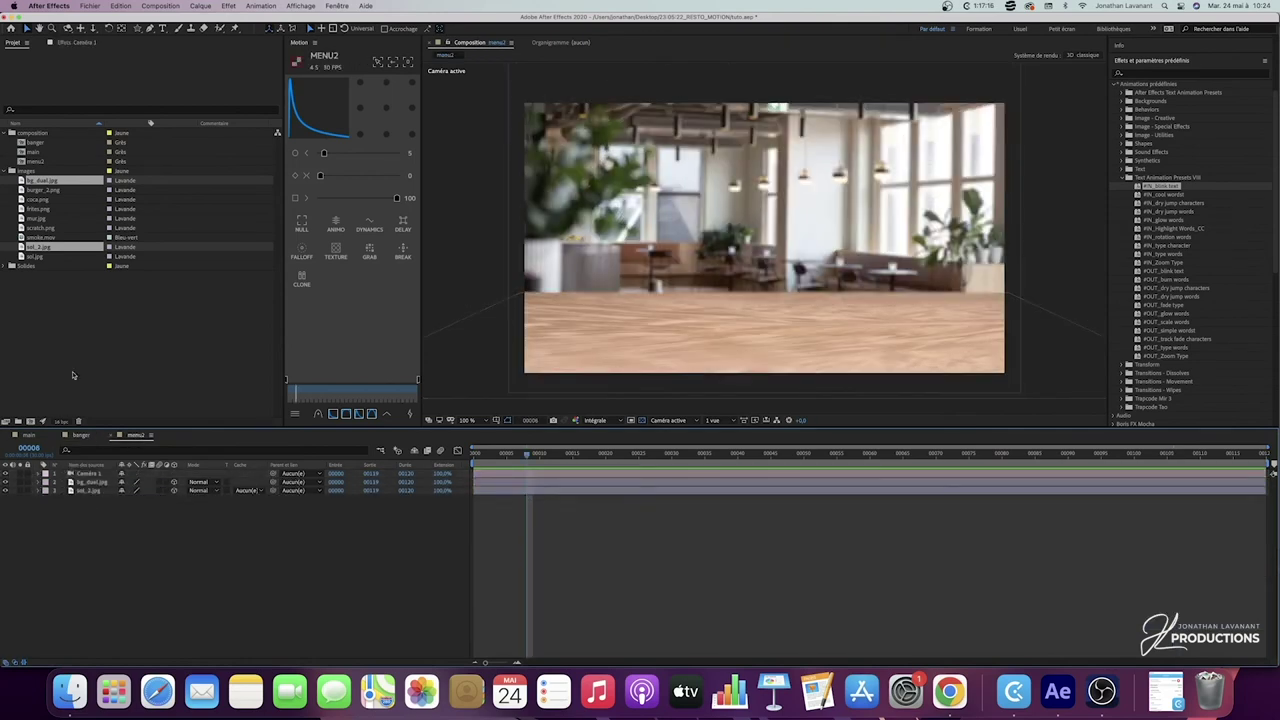
Step: Import burger_1.png and burger_3.png from the 01_IMAGE folder
{"action": "left_click", "coordinate": [77, 303]}
{"action": "double_click", "coordinate": [82, 303]}
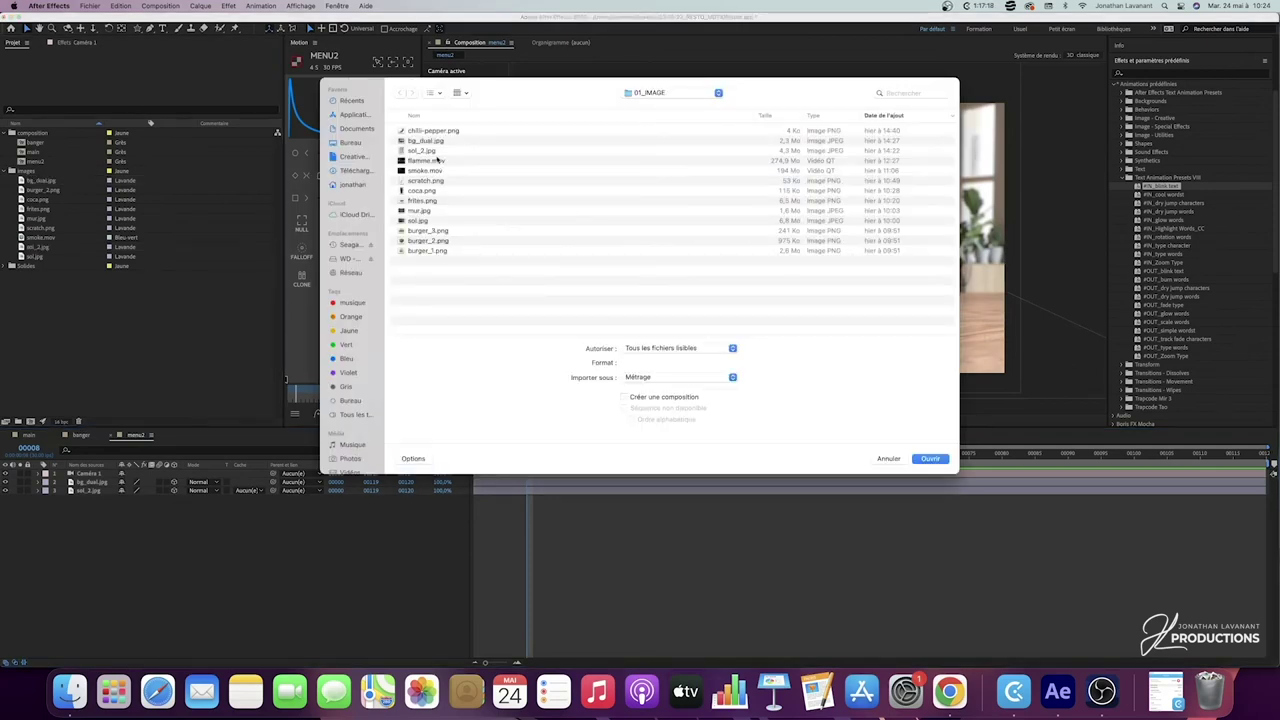
{"action": "left_click", "coordinate": [432, 232]}
{"action": "left_click", "coordinate": [458, 251], "text": "super"}
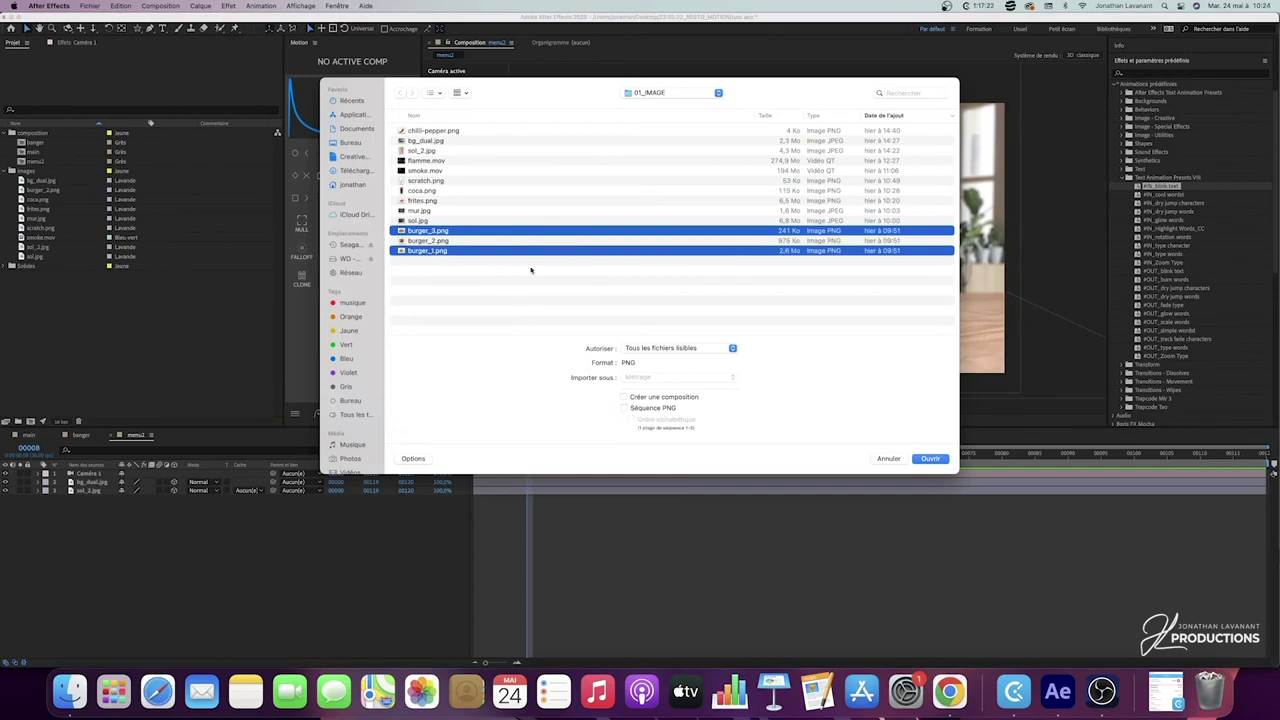
{"action": "left_click", "coordinate": [932, 459]}
Step: Add both new burgers to menu2, scaled down side by side on the floor, and store their files in the images folder
{"action": "left_click_drag", "start_coordinate": [38, 148], "coordinate": [110, 478]}
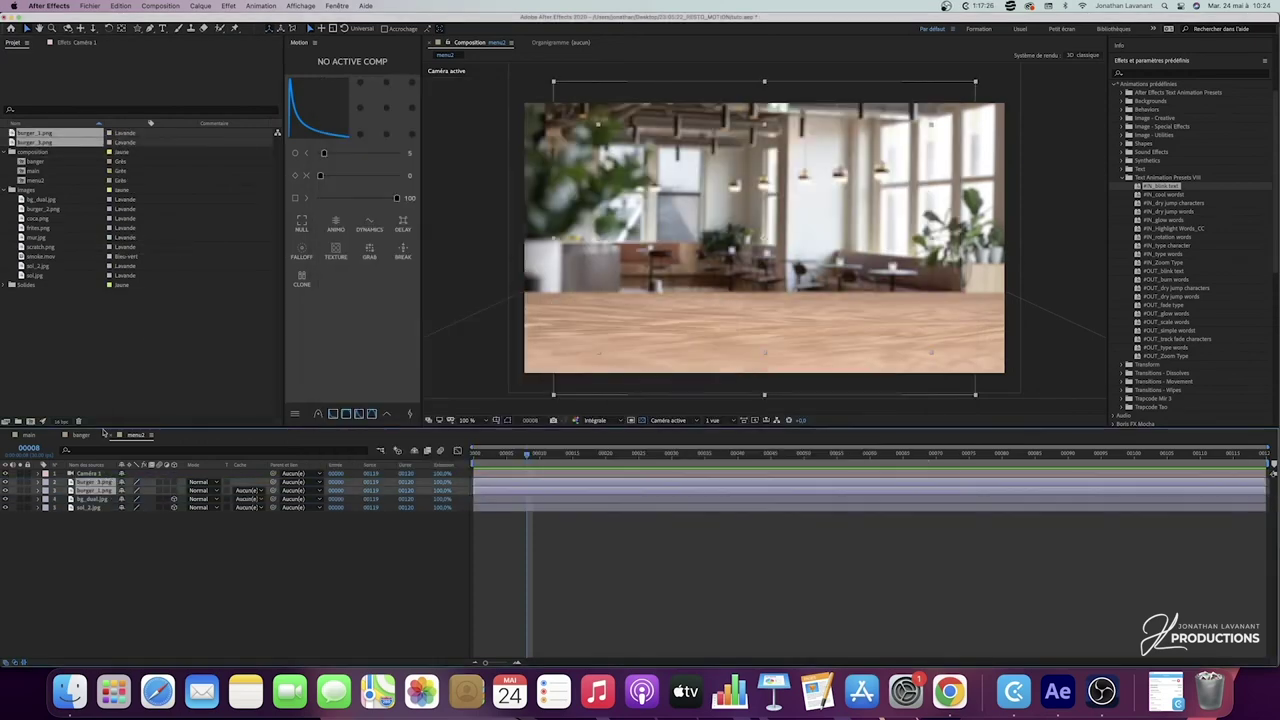
{"action": "left_click_drag", "start_coordinate": [36, 138], "coordinate": [43, 190]}
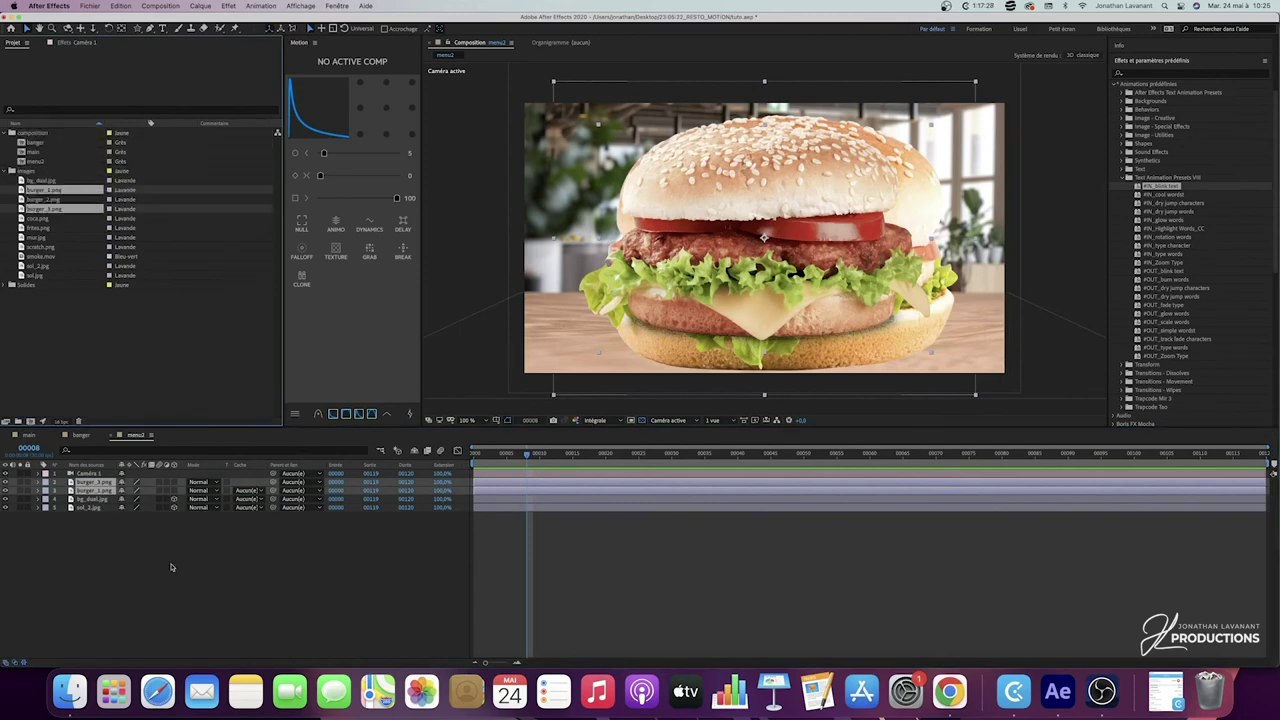
{"action": "left_click", "coordinate": [122, 543]}
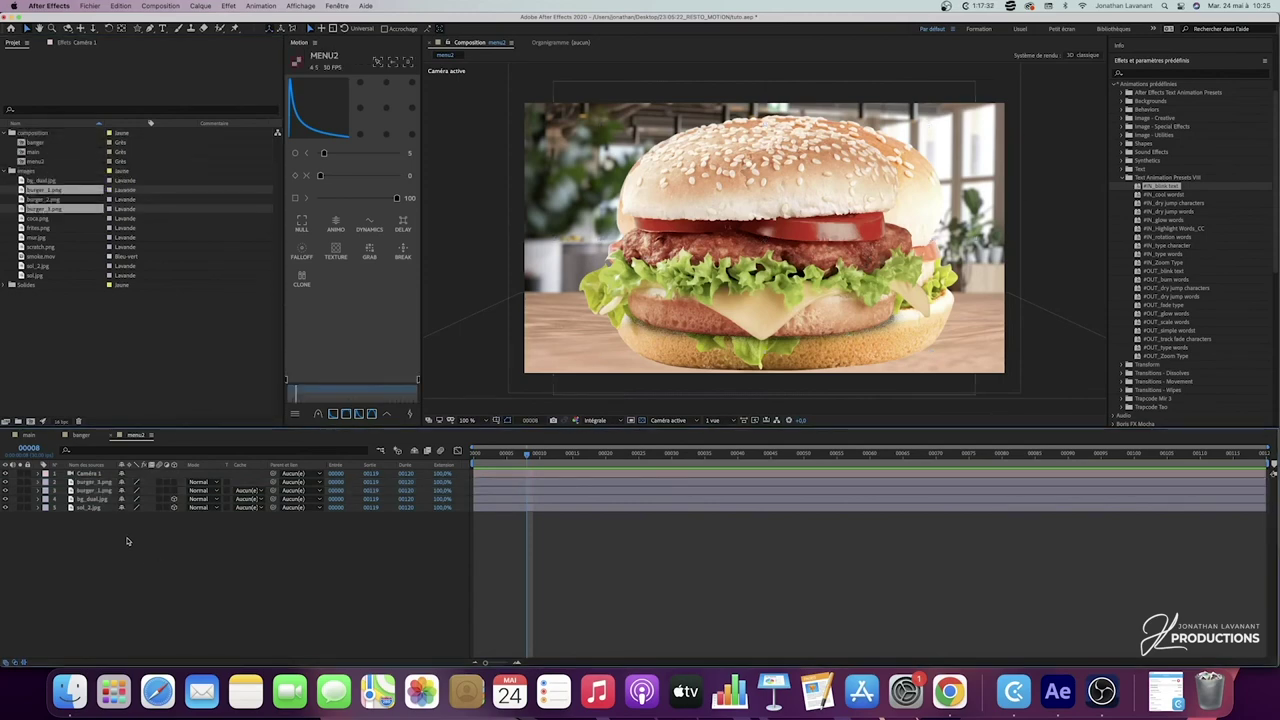
{"action": "left_click", "coordinate": [100, 489]}
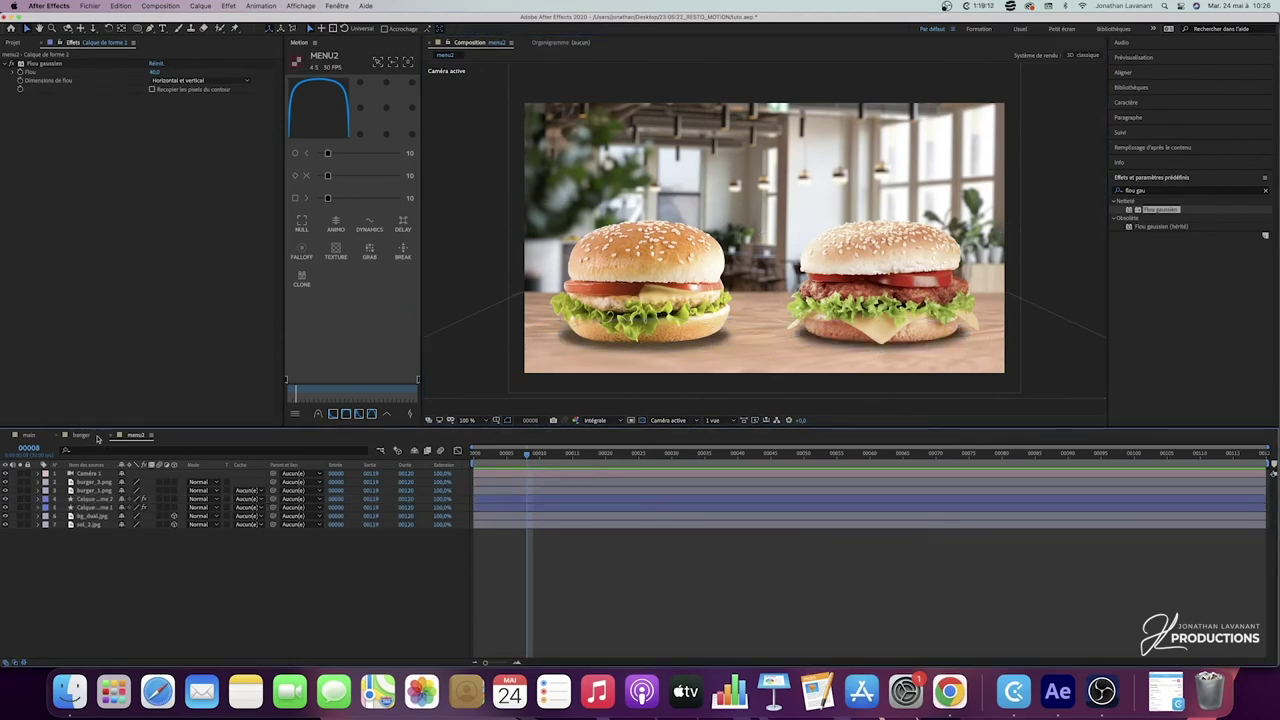
Step: Copy the MENU text layer from the banger composition into menu2
{"action": "left_click", "coordinate": [88, 436]}
{"action": "left_click", "coordinate": [93, 533]}
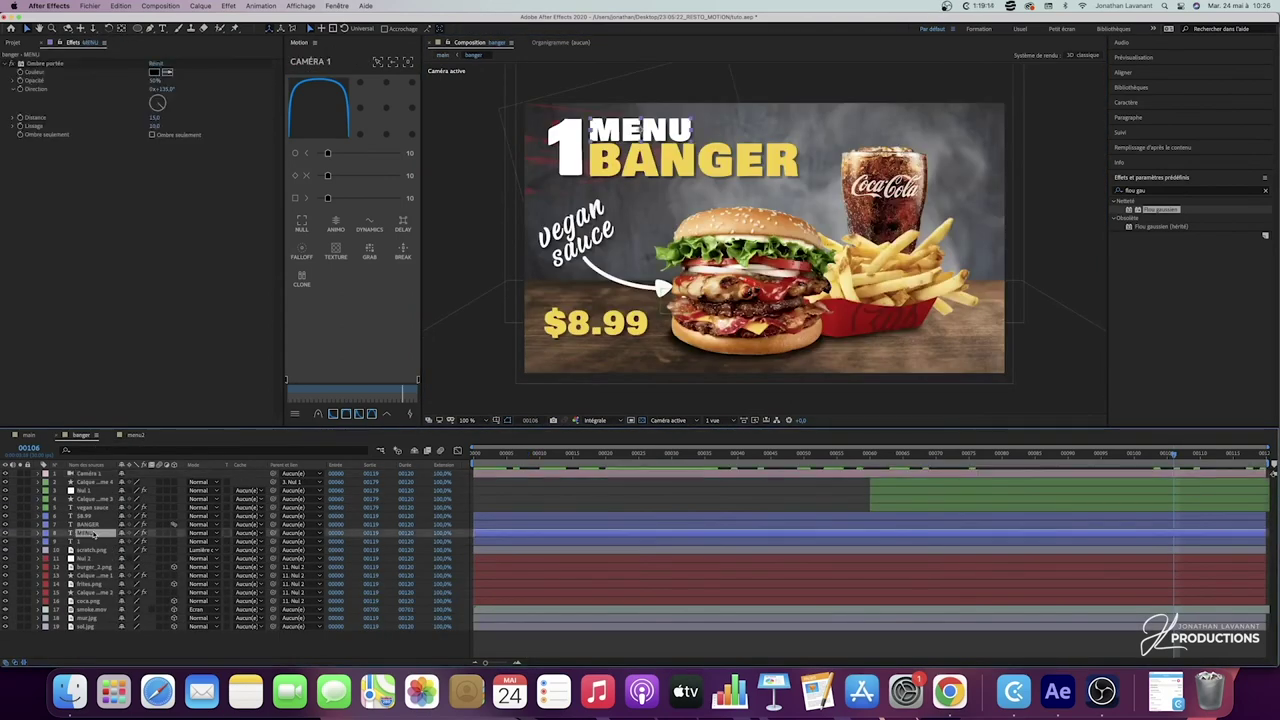
{"action": "left_click", "coordinate": [135, 435]}
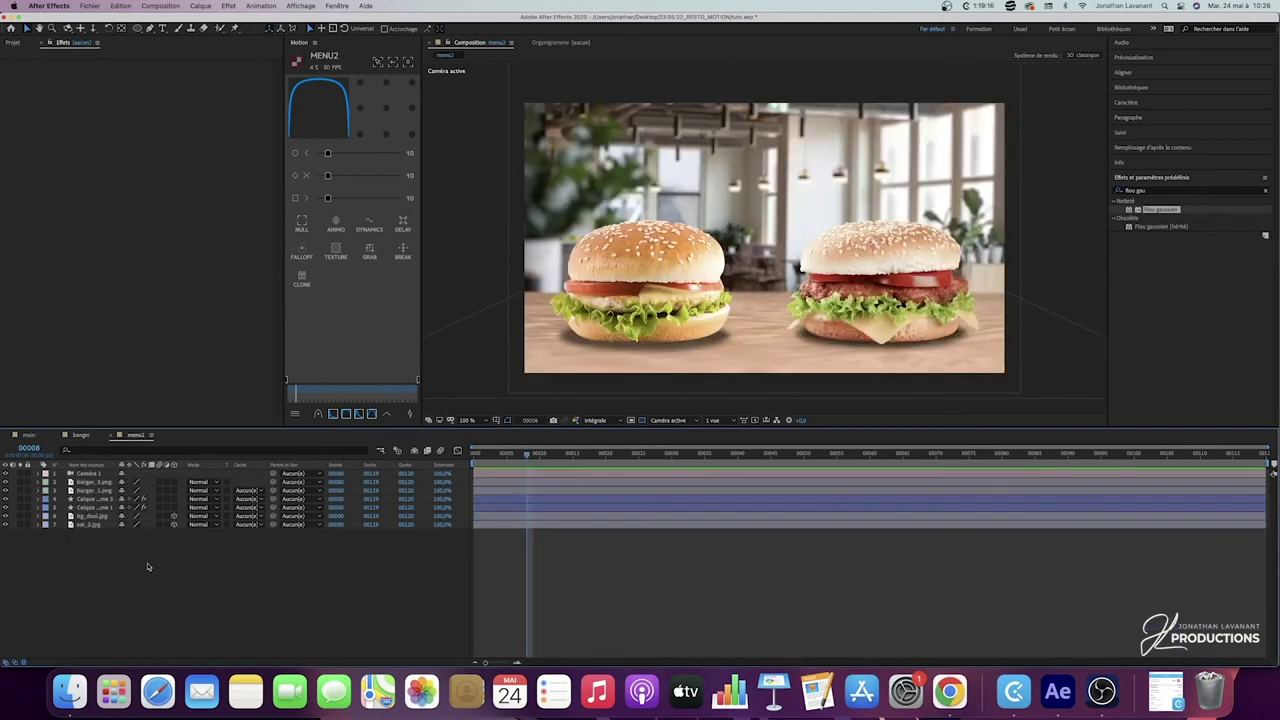
{"action": "left_click", "coordinate": [90, 474]}
Step: Replace the copied MENU text with FISH & CHICKEN on three lines and place its layer behind the burgers and their shadows
{"action": "double_click", "coordinate": [95, 474]}
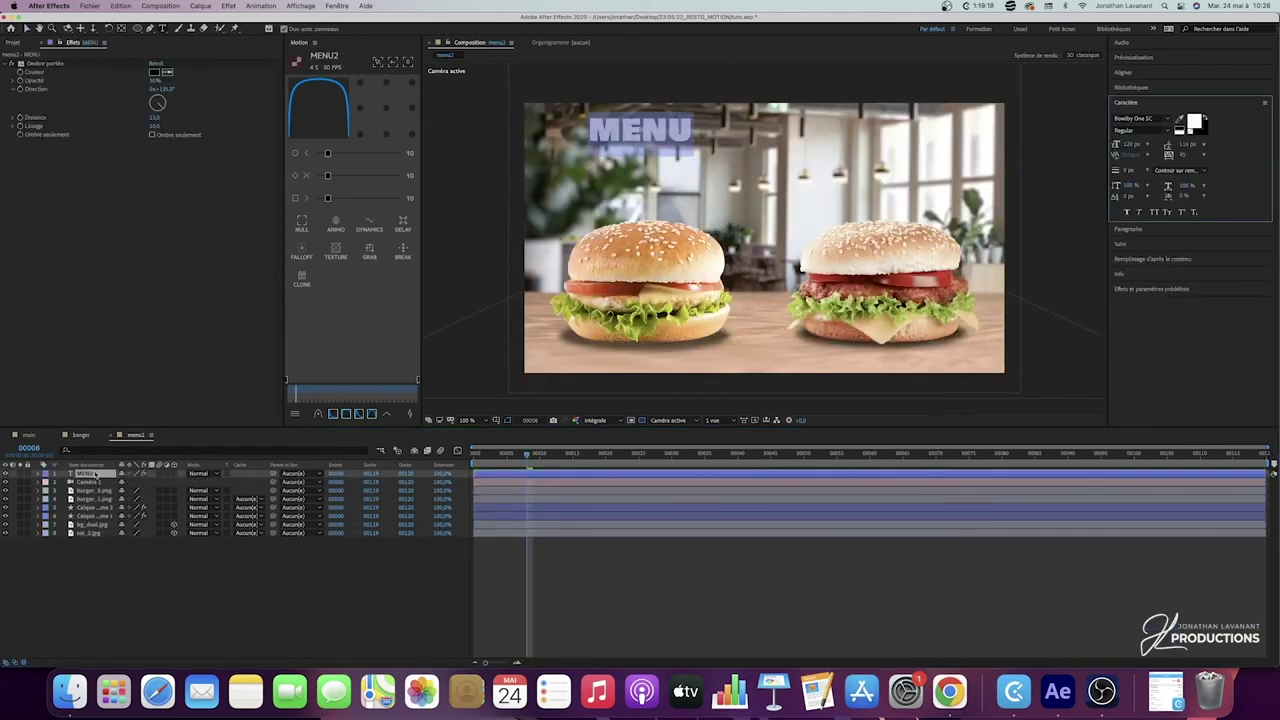
{"action": "key", "text": "BackSpace"}
{"action": "type", "text": "IS"}
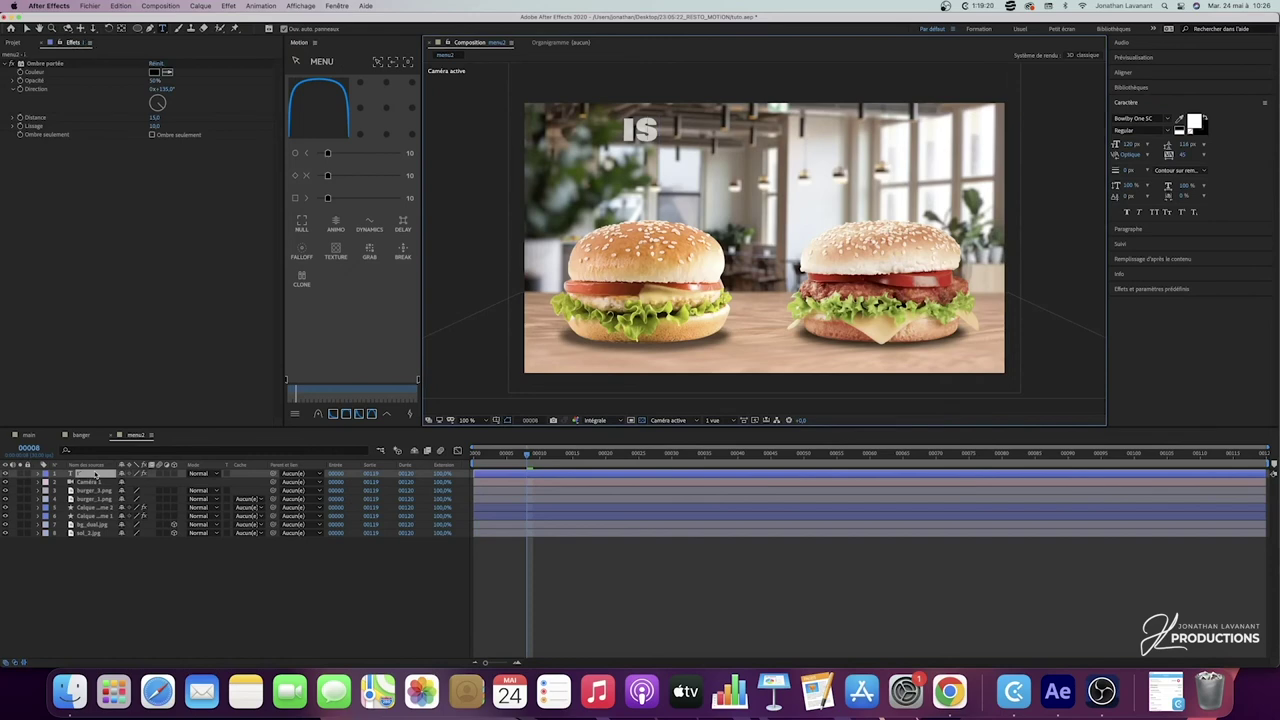
{"action": "key", "text": "BackSpace"}
{"action": "key", "text": "BackSpace"}
{"action": "type", "text": "FISH"}
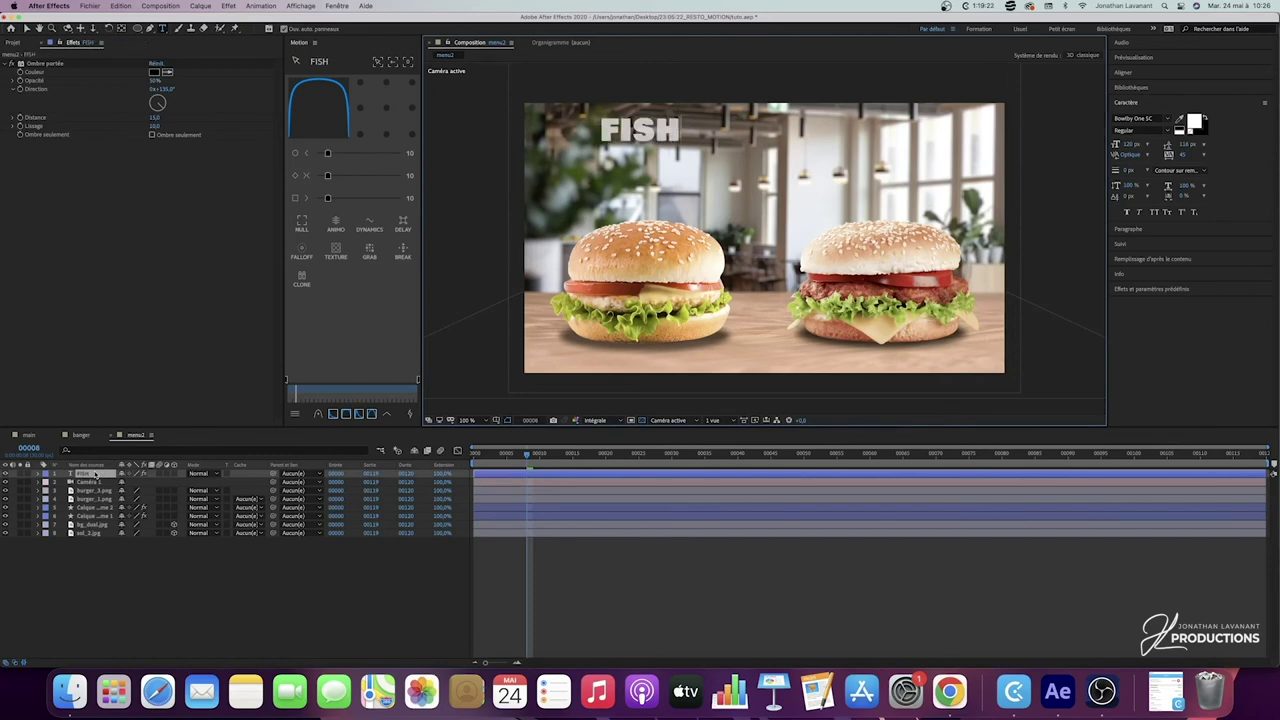
{"action": "key", "text": "Return"}
{"action": "type", "text": "&"}
{"action": "key", "text": "Return"}
{"action": "type", "text": "CHICKEN"}
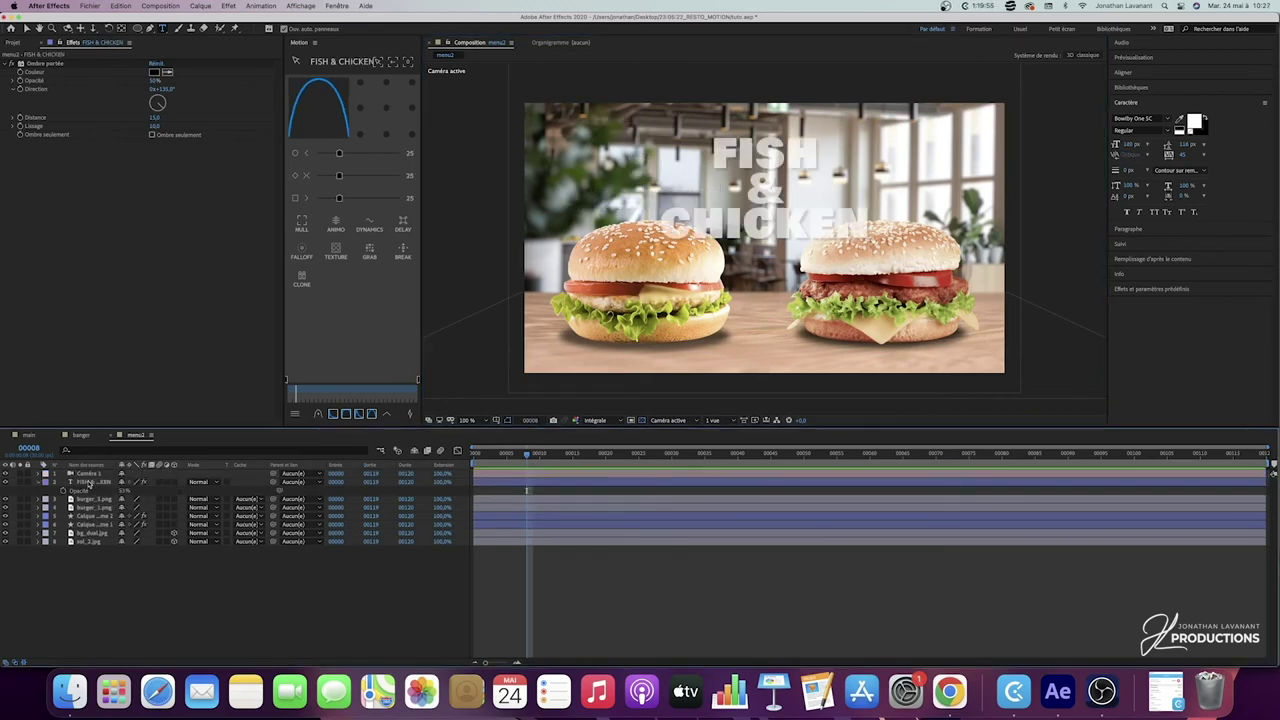
{"action": "left_click_drag", "start_coordinate": [94, 483], "coordinate": [100, 528]}
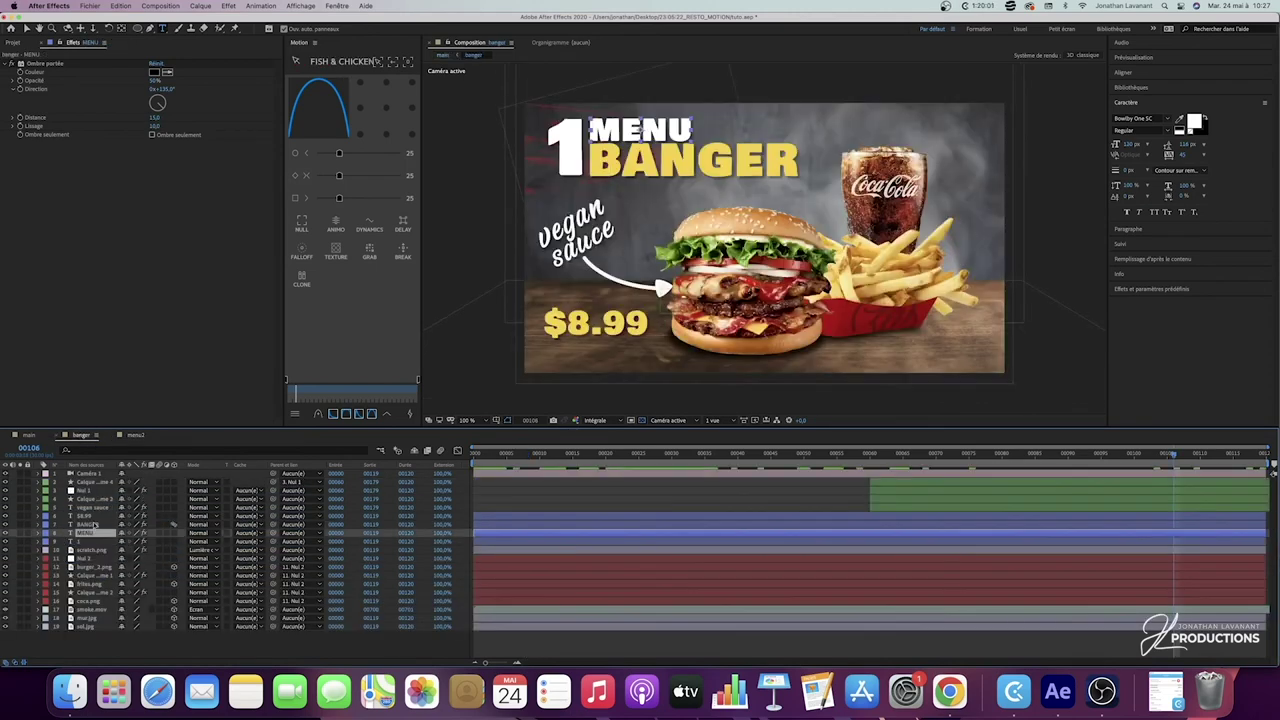
Step: Copy the yellow colour code of the BANGER title and apply it to the FISH & CHICKEN text
{"action": "double_click", "coordinate": [90, 524]}
{"action": "left_click", "coordinate": [1195, 121]}
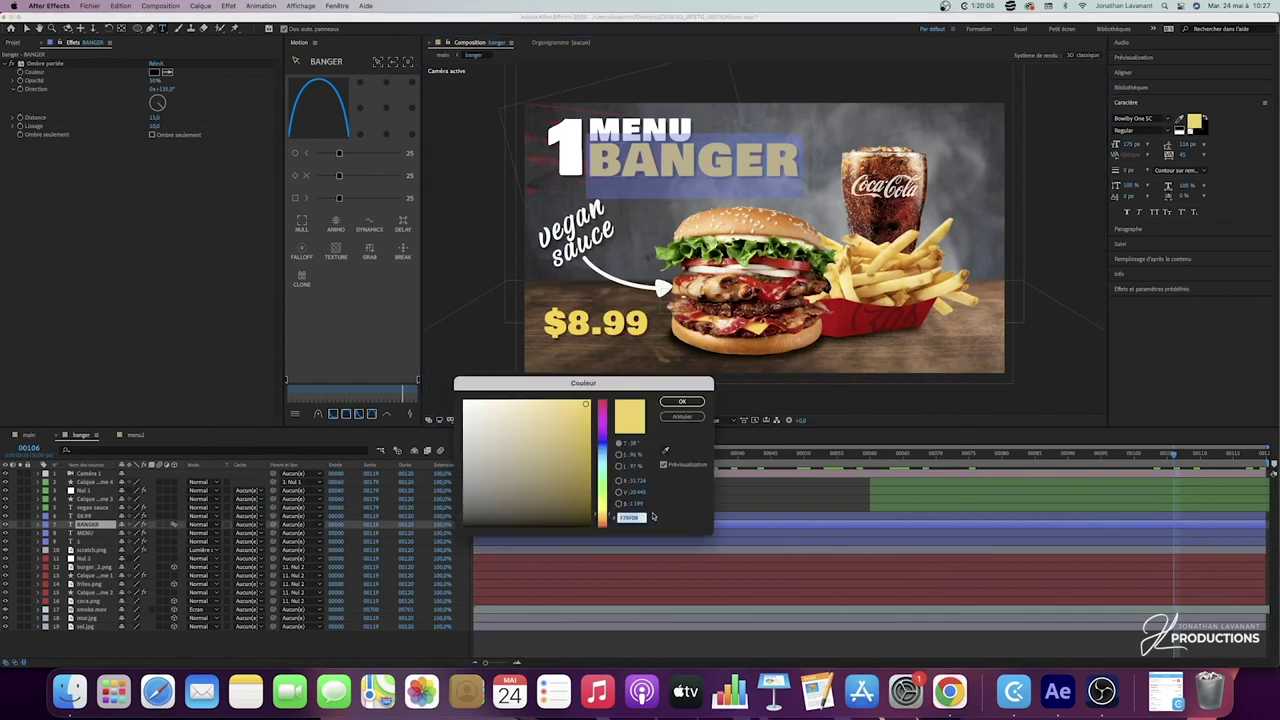
{"action": "left_click", "coordinate": [681, 416]}
{"action": "left_click", "coordinate": [135, 435]}
{"action": "double_click", "coordinate": [90, 520]}
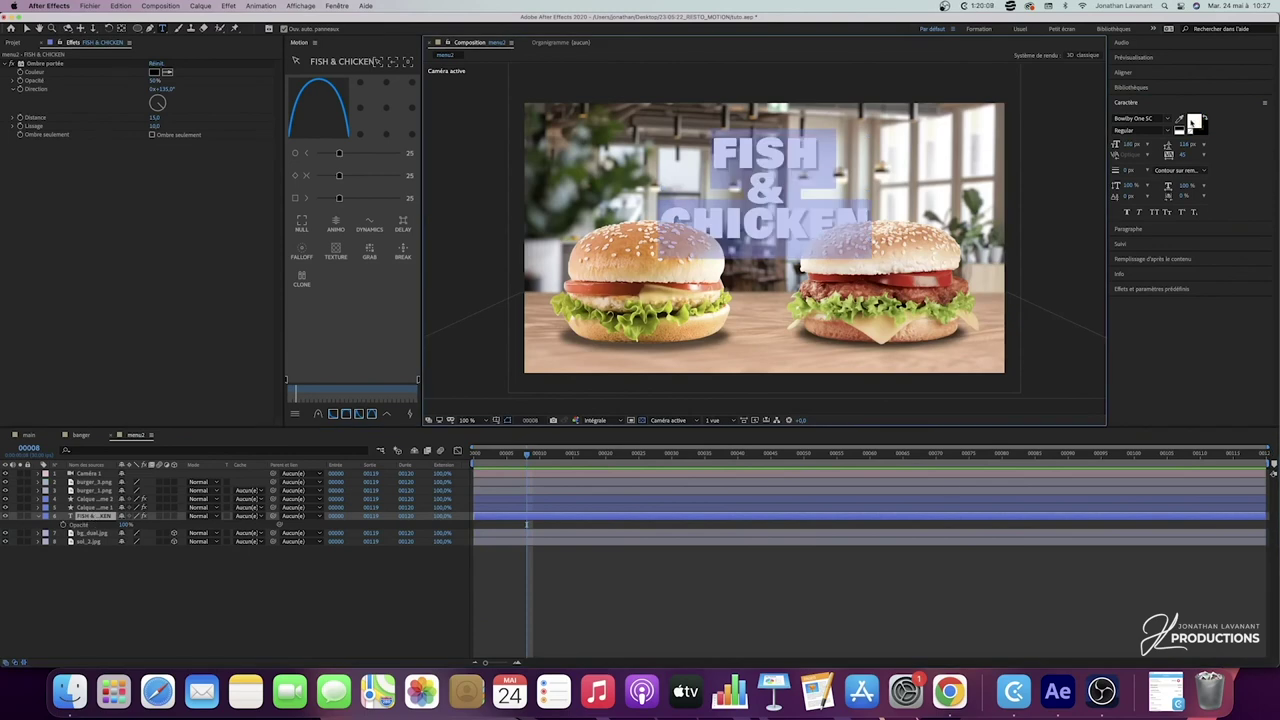
{"action": "left_click", "coordinate": [1191, 123]}
{"action": "key", "text": "super+v"}
{"action": "left_click", "coordinate": [688, 402]}
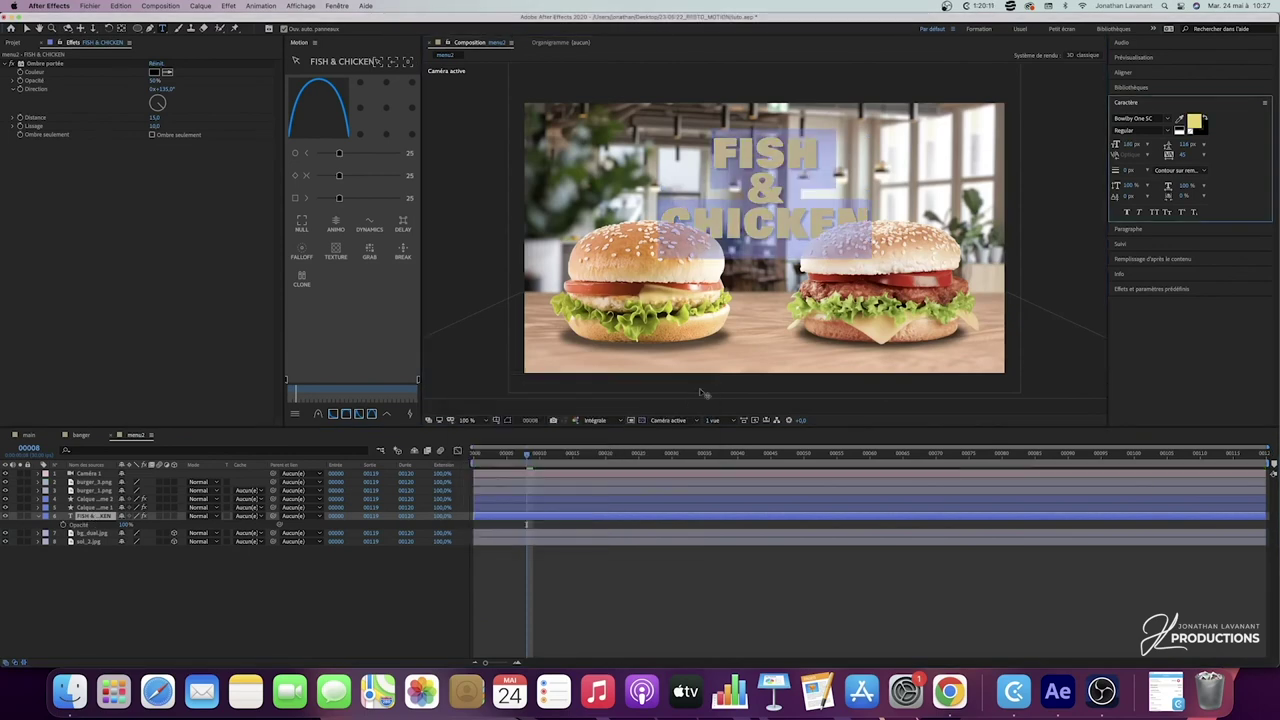
{"action": "left_click", "coordinate": [340, 591]}
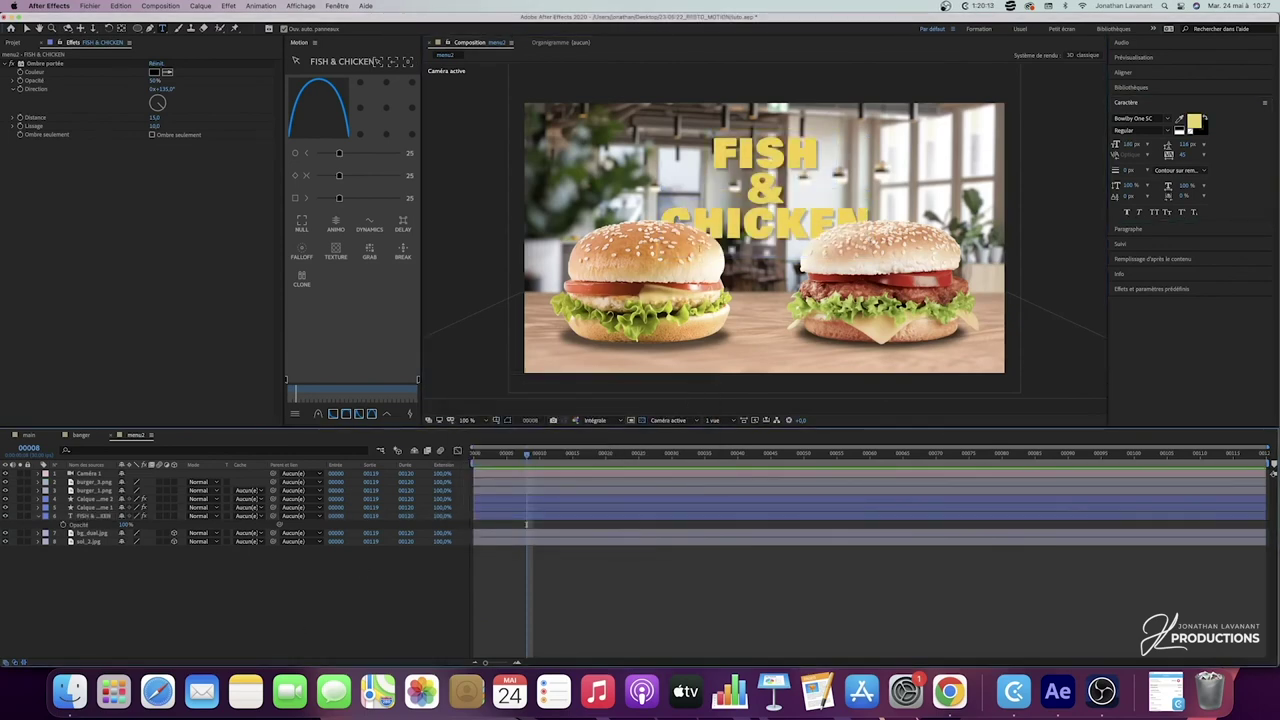
Step: Create a new shape layer and draw a rectangle above the chicken-side burger, beside the FISH text and overlapping the frame's upper edge
{"action": "right_click", "coordinate": [166, 538]}
{"action": "mouse_move", "coordinate": [237, 546]}
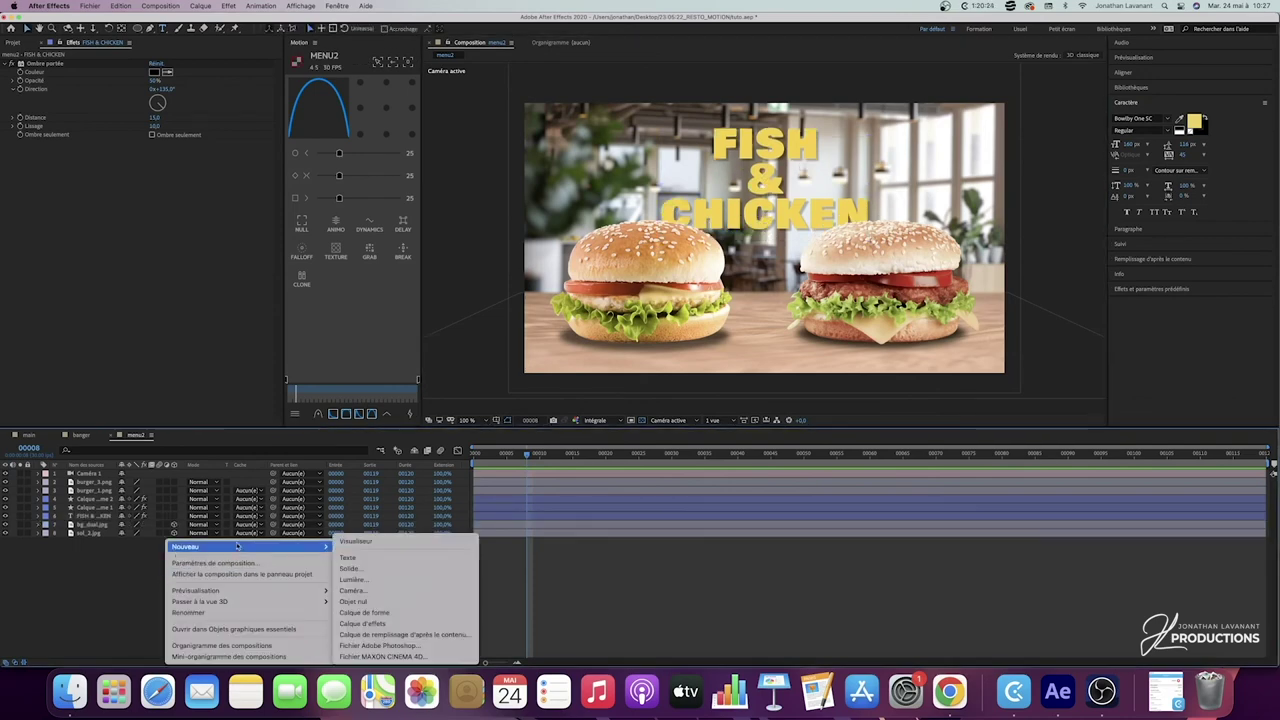
{"action": "left_click", "coordinate": [364, 612]}
{"action": "mouse_move", "coordinate": [137, 28]}
{"action": "left_mouse_down"}
{"action": "mouse_move", "coordinate": [176, 54]}
{"action": "mouse_move", "coordinate": [180, 42]}
{"action": "left_mouse_up"}
{"action": "mouse_move", "coordinate": [570, 88]}
{"action": "left_mouse_down"}
{"action": "mouse_move", "coordinate": [660, 150]}
{"action": "mouse_move", "coordinate": [680, 148]}
{"action": "left_mouse_up"}
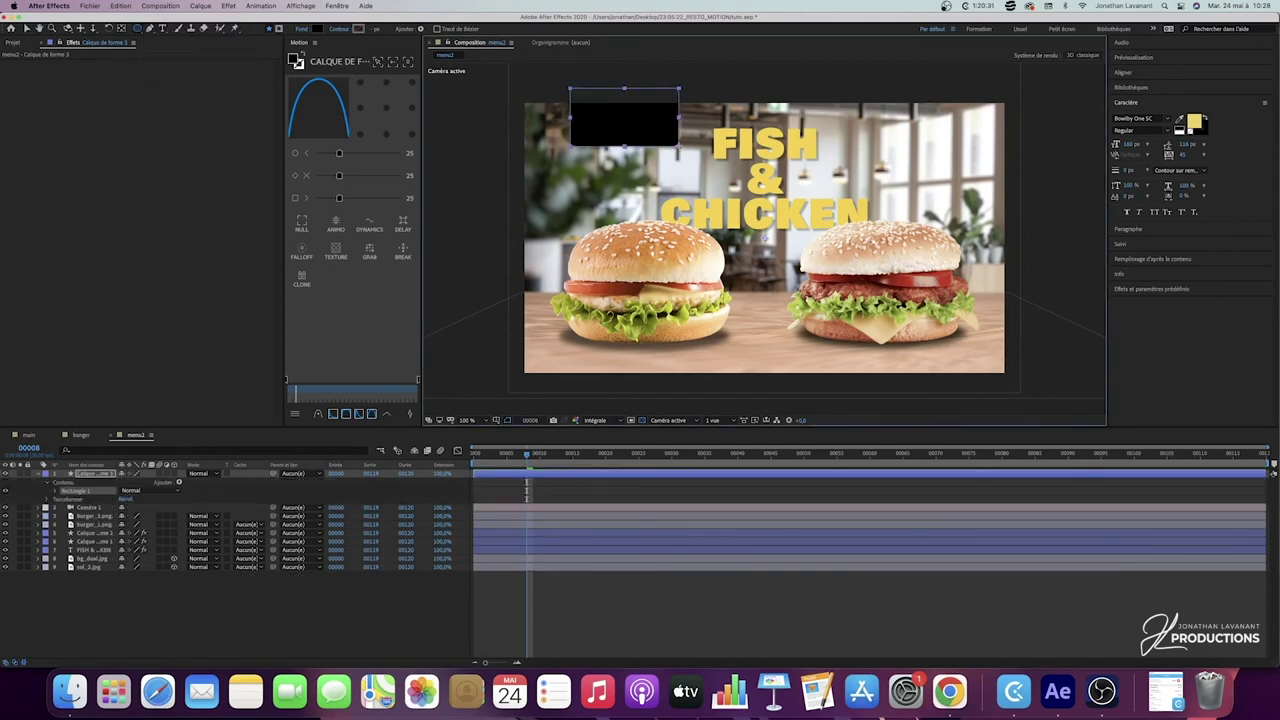
Step: Set the rectangle's fill to light green
{"action": "left_click", "coordinate": [316, 29]}
{"action": "left_click", "coordinate": [603, 490]}
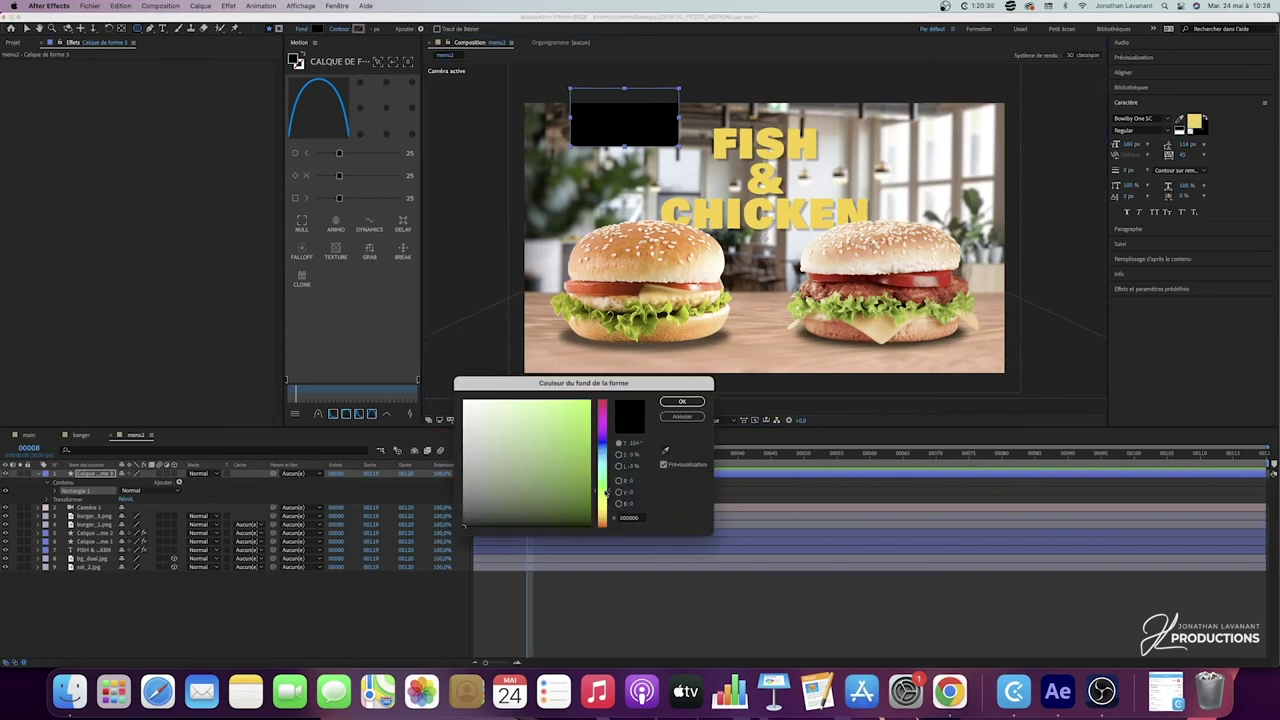
{"action": "mouse_move", "coordinate": [570, 448]}
{"action": "left_mouse_down"}
{"action": "mouse_move", "coordinate": [550, 408]}
{"action": "mouse_move", "coordinate": [543, 431]}
{"action": "left_mouse_up"}
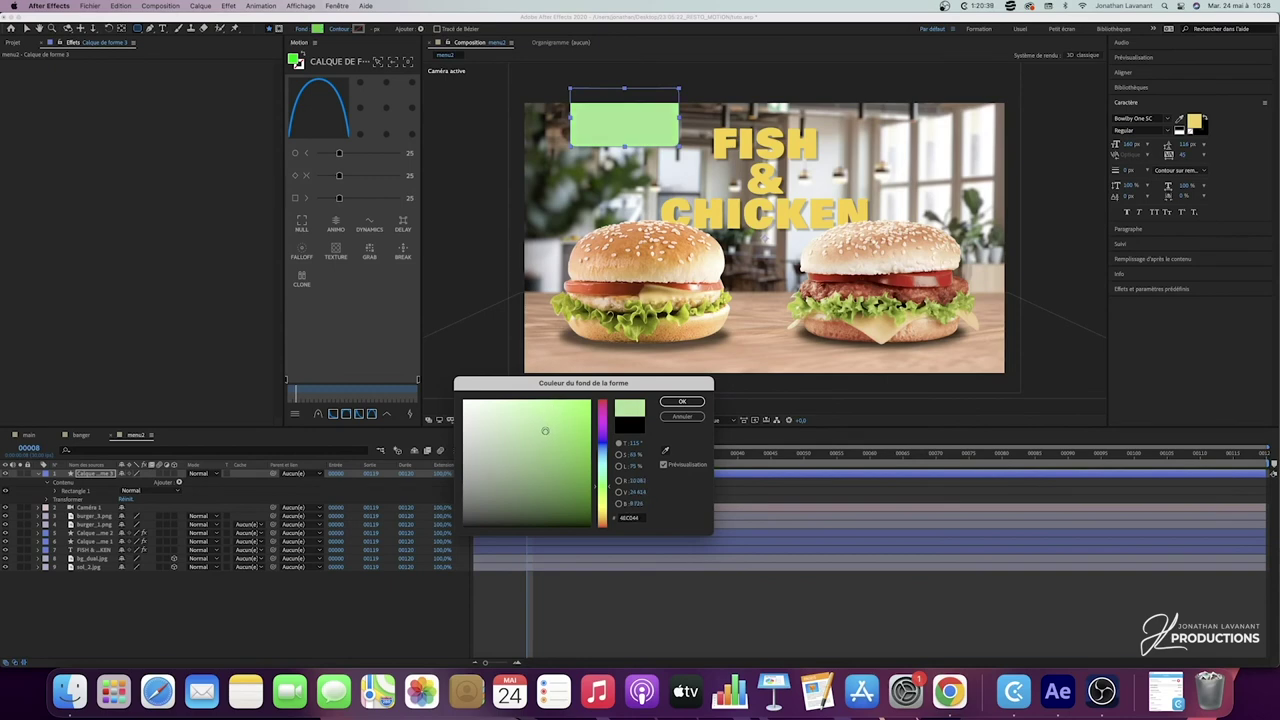
{"action": "left_click", "coordinate": [682, 402]}
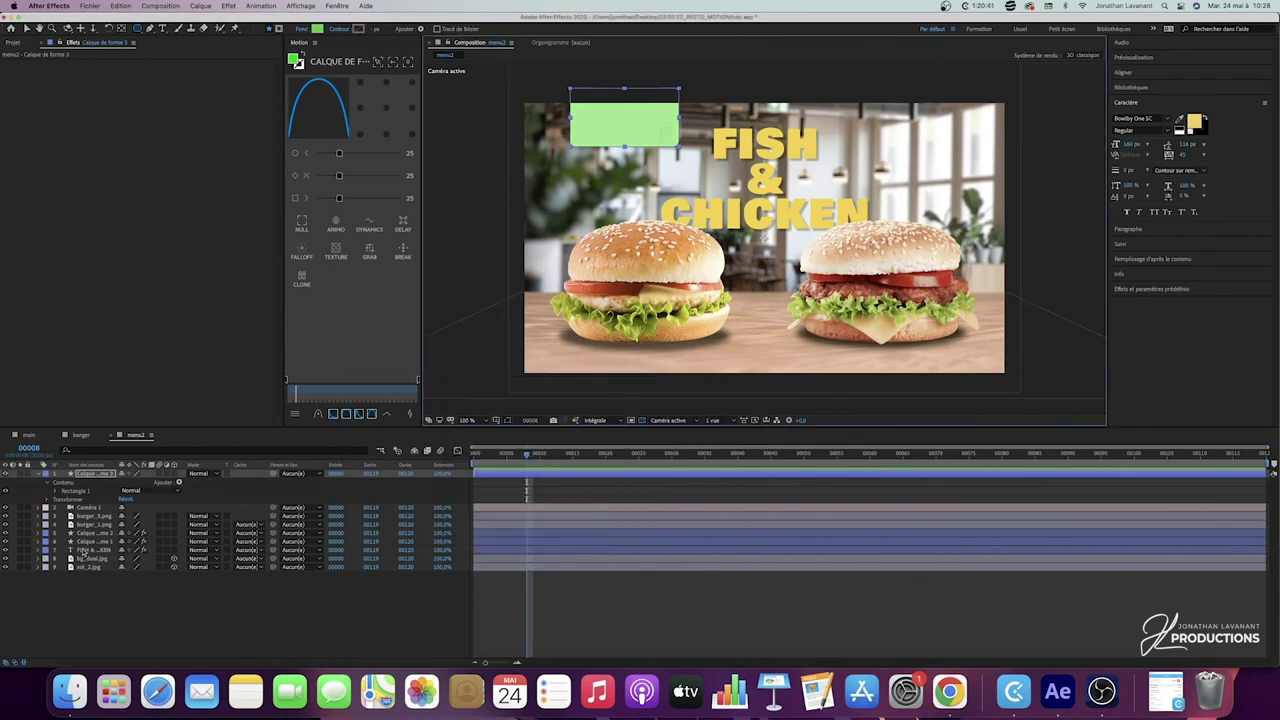
{"action": "right_click", "coordinate": [118, 594]}
{"action": "left_click", "coordinate": [85, 592]}
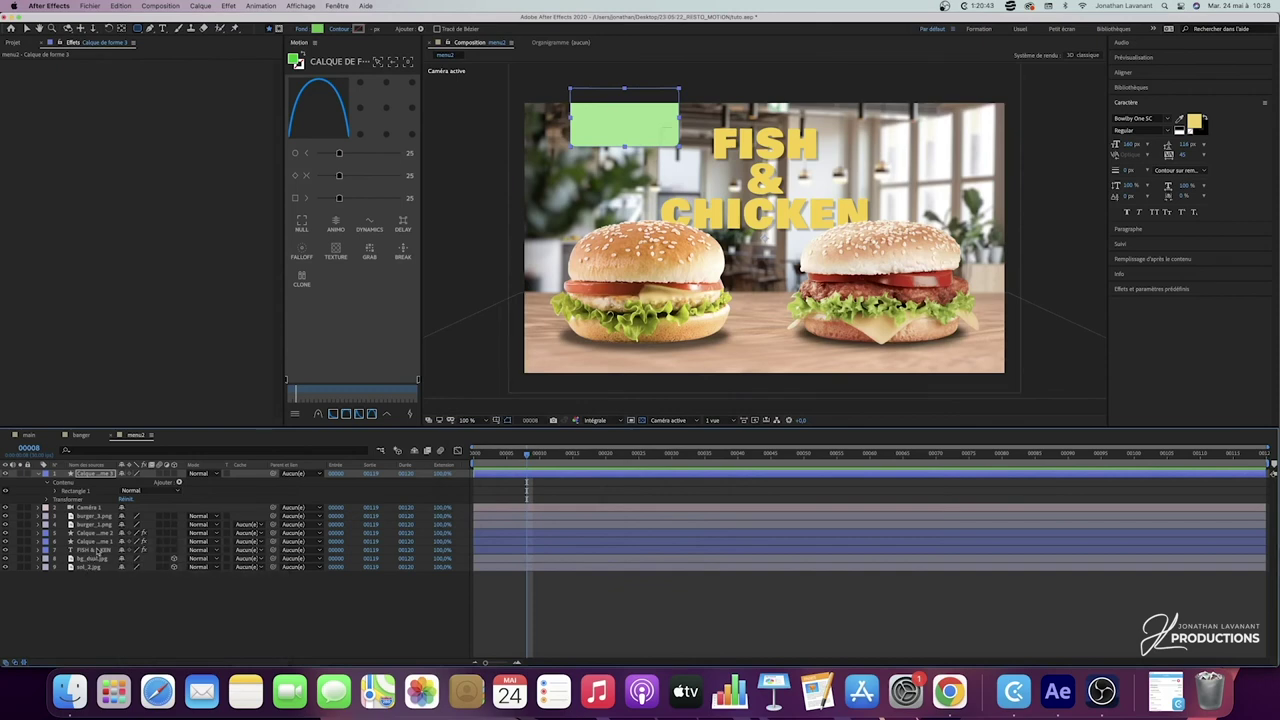
Step: Duplicate the FISH & CHICKEN text layer, bring the copy to the front of the layer stack and replace its text with NEW
{"action": "left_click", "coordinate": [97, 551]}
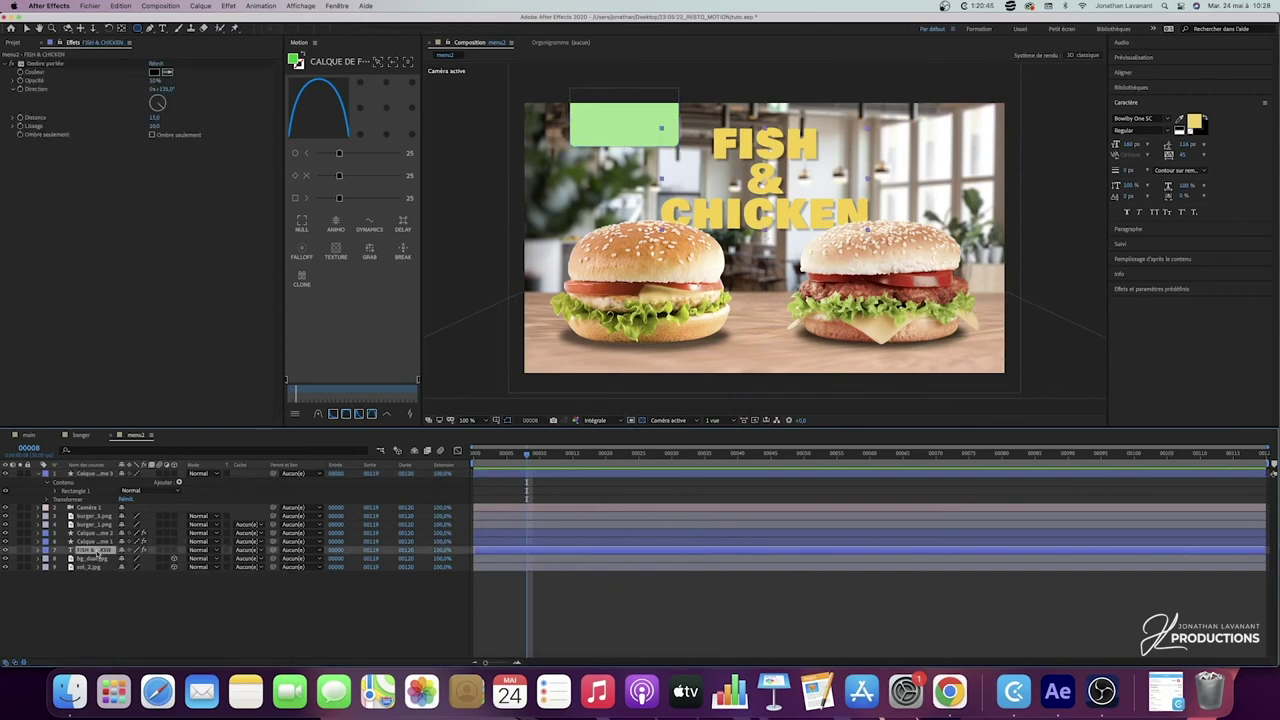
{"action": "key", "text": "super+d"}
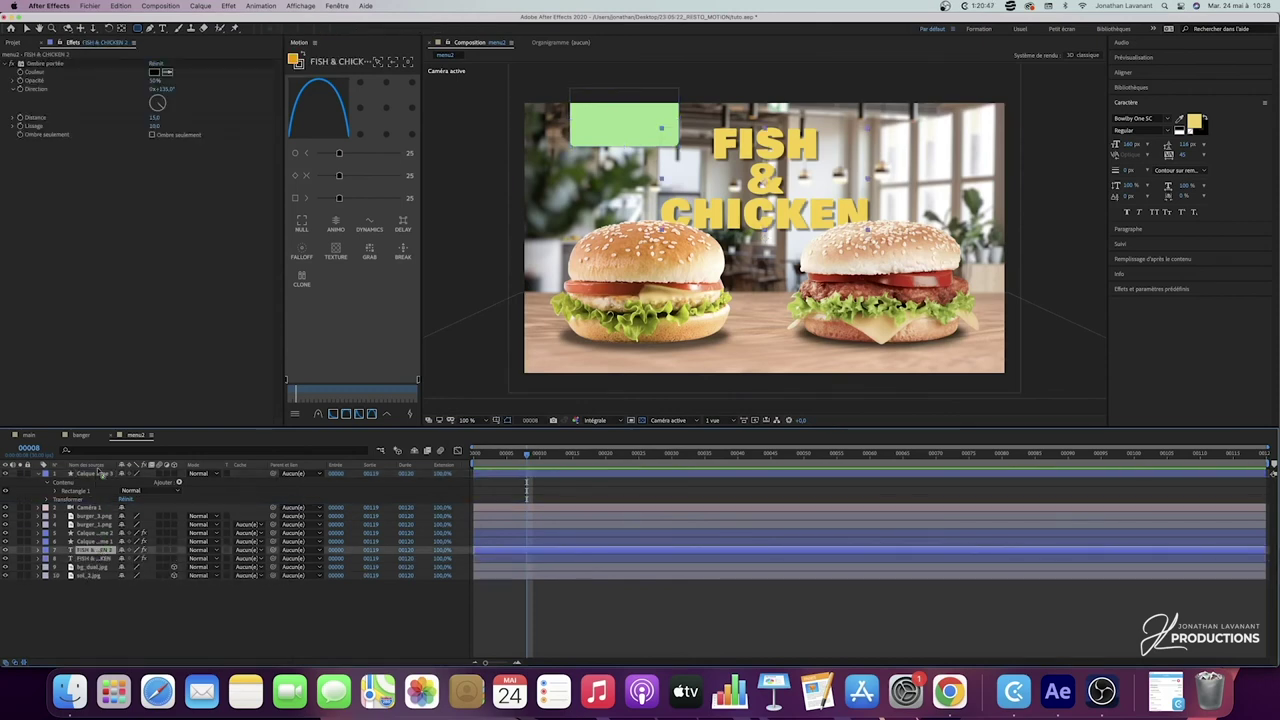
{"action": "key", "text": "super+shift+bracketright"}
{"action": "double_click", "coordinate": [81, 475]}
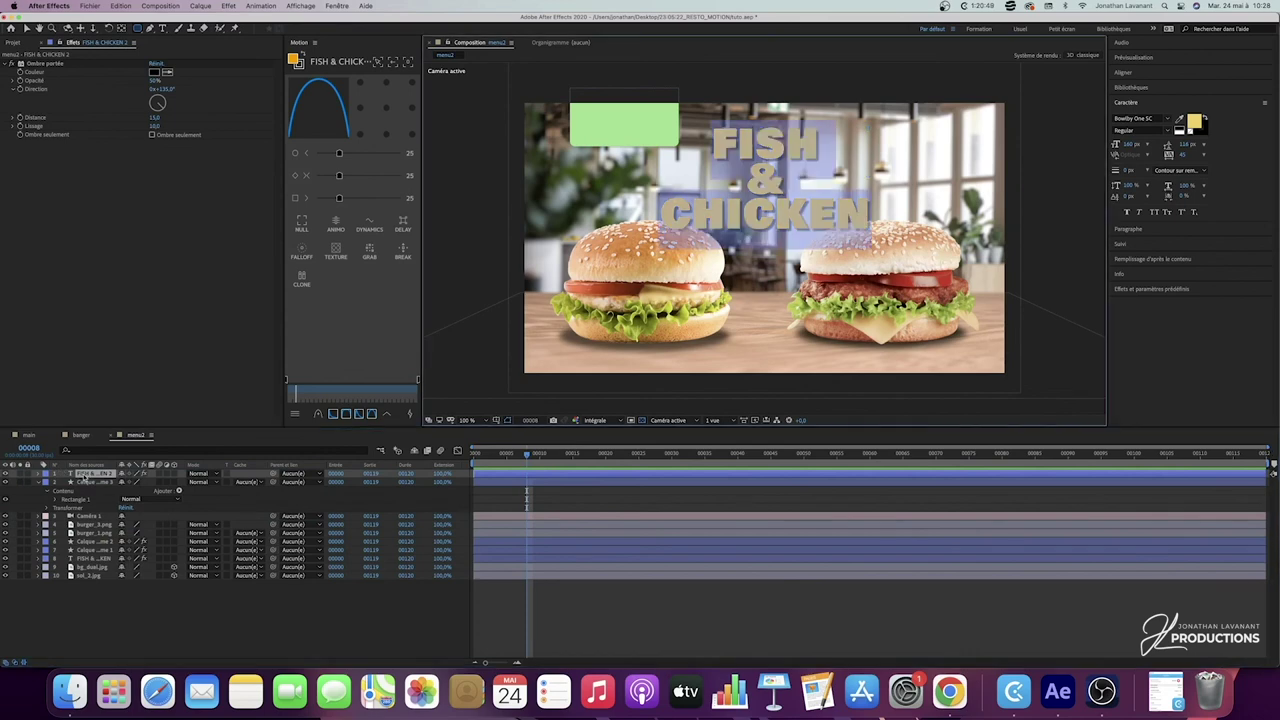
{"action": "type", "text": "NEW"}
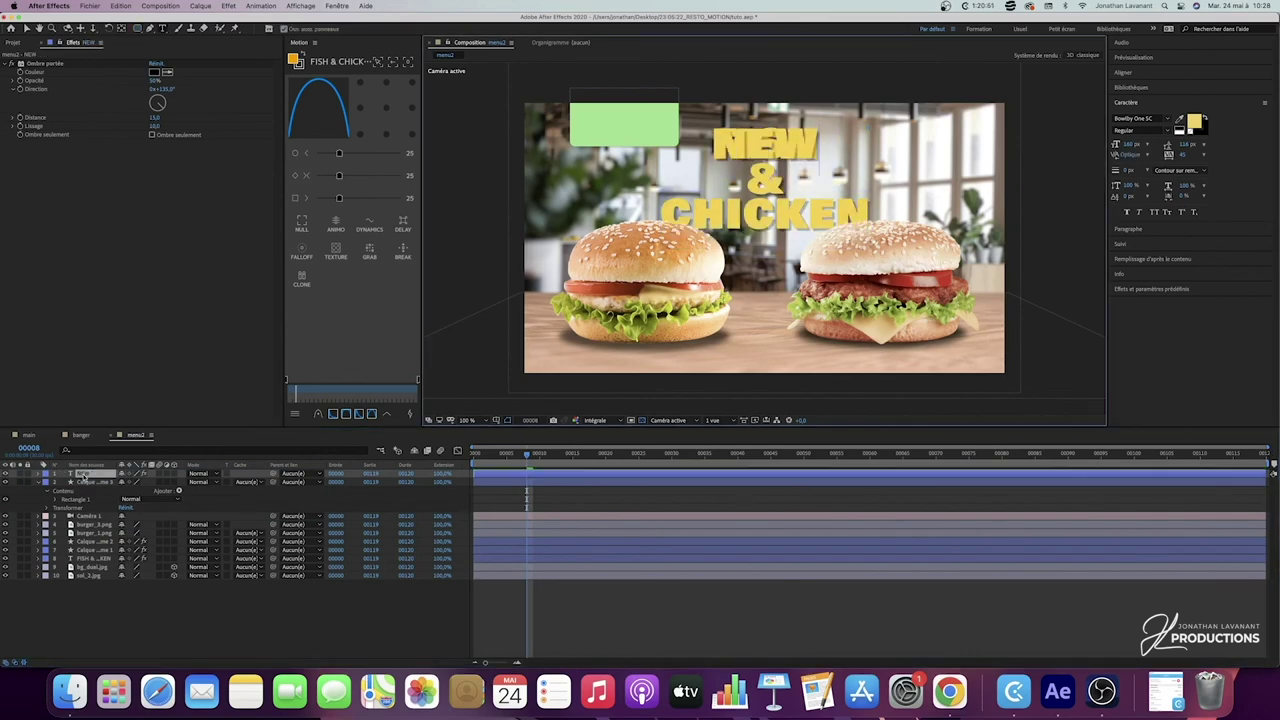
{"action": "left_click", "coordinate": [95, 527]}
{"action": "left_click", "coordinate": [88, 474]}
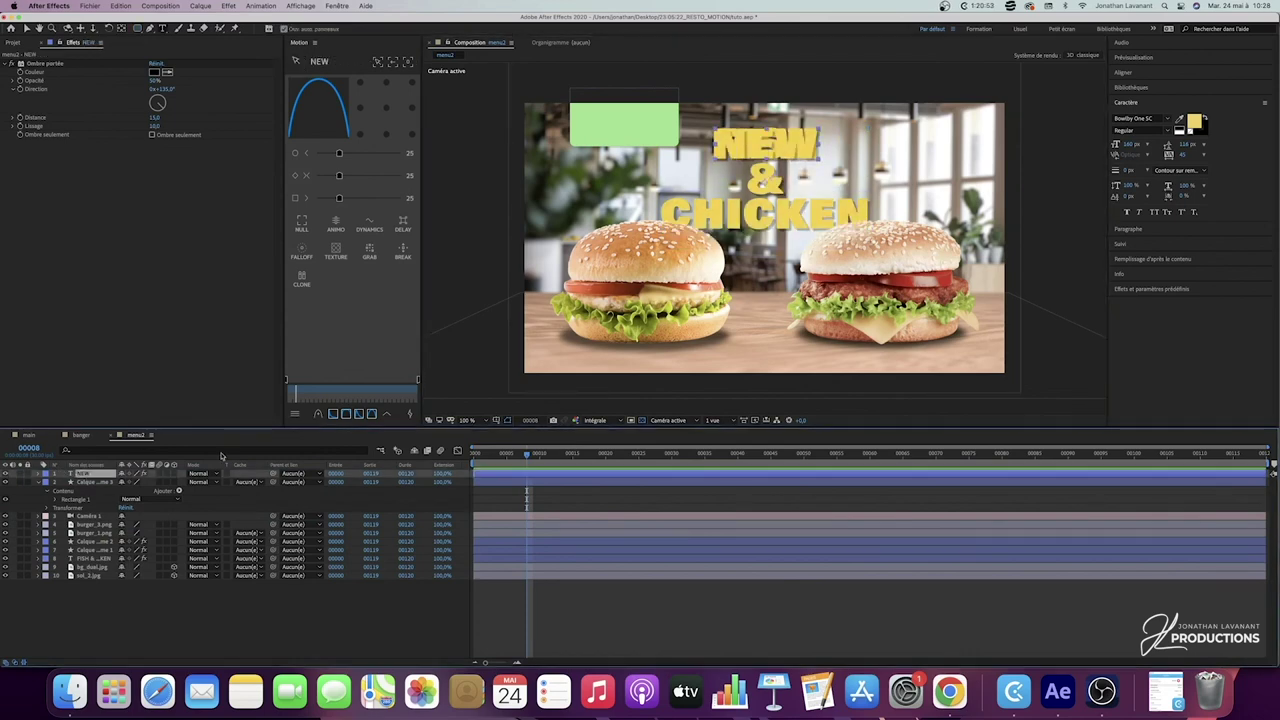
{"action": "key", "text": "v"}
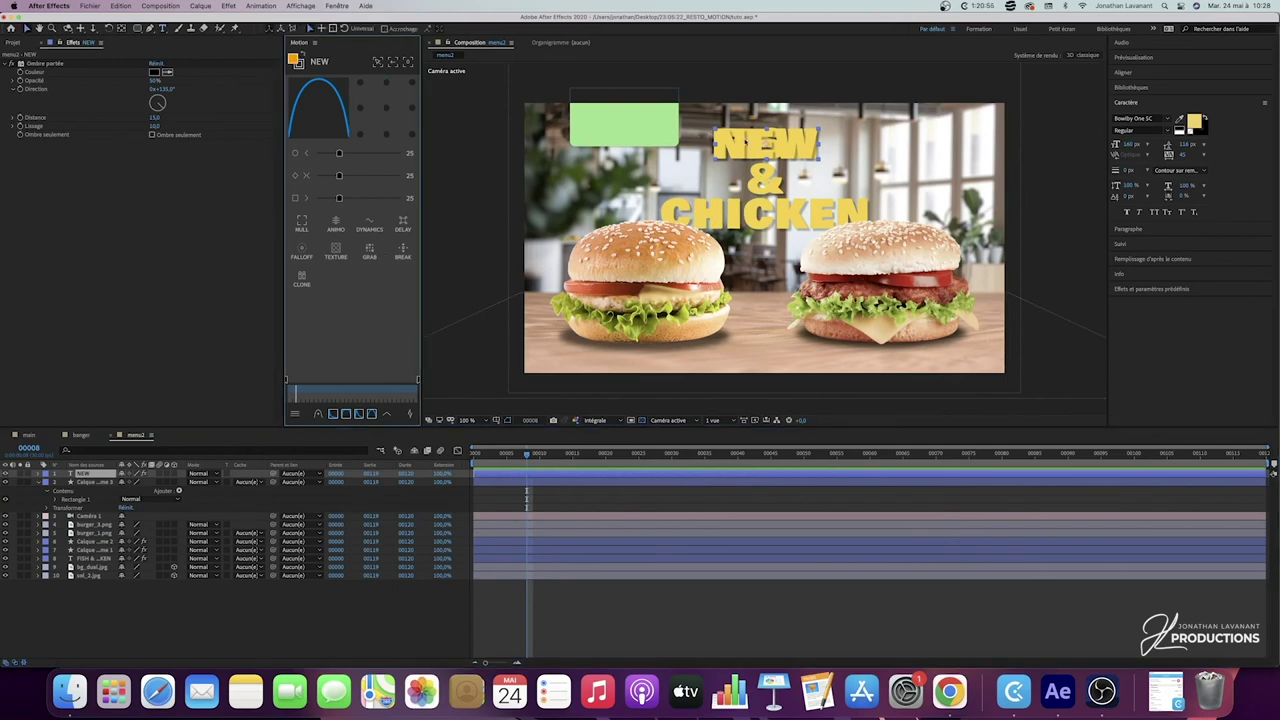
Step: Move the NEW text onto the green rectangle and set its font size to 120 px
{"action": "left_click_drag", "start_coordinate": [745, 121], "coordinate": [604, 120]}
{"action": "double_click", "coordinate": [613, 121]}
{"action": "left_click", "coordinate": [1130, 144]}
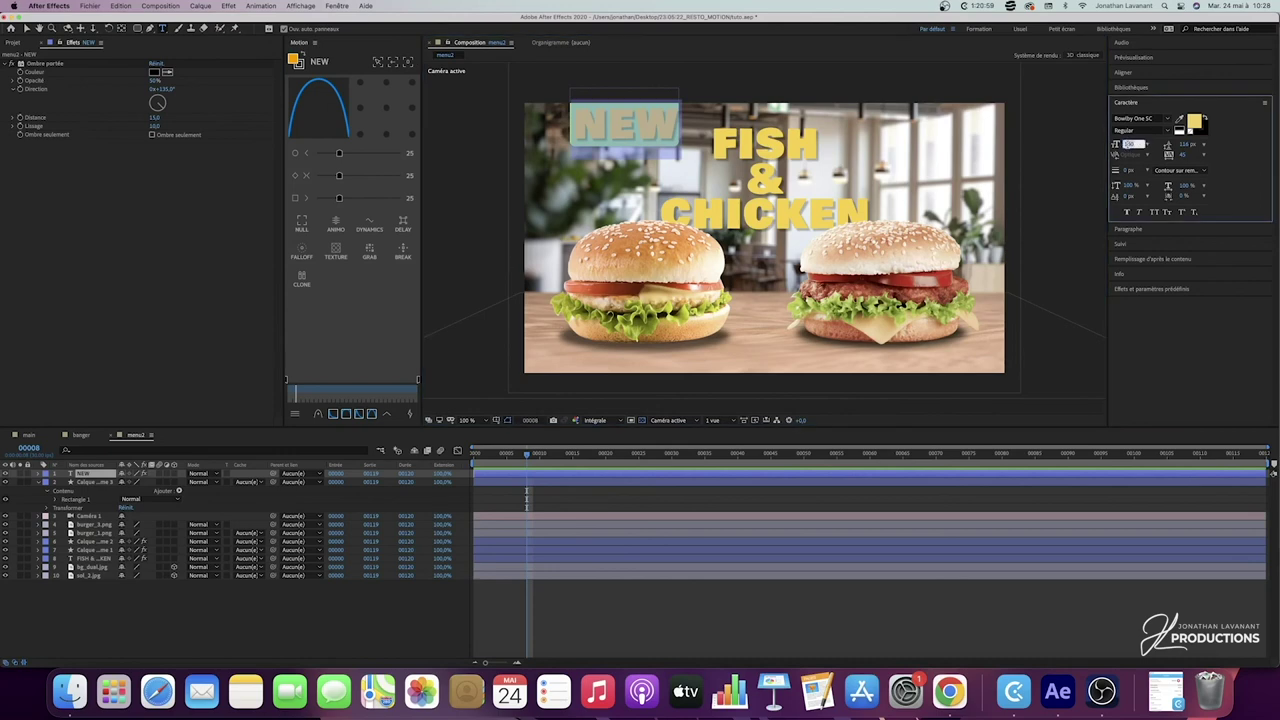
{"action": "type", "text": "120"}
{"action": "key", "text": "Return"}
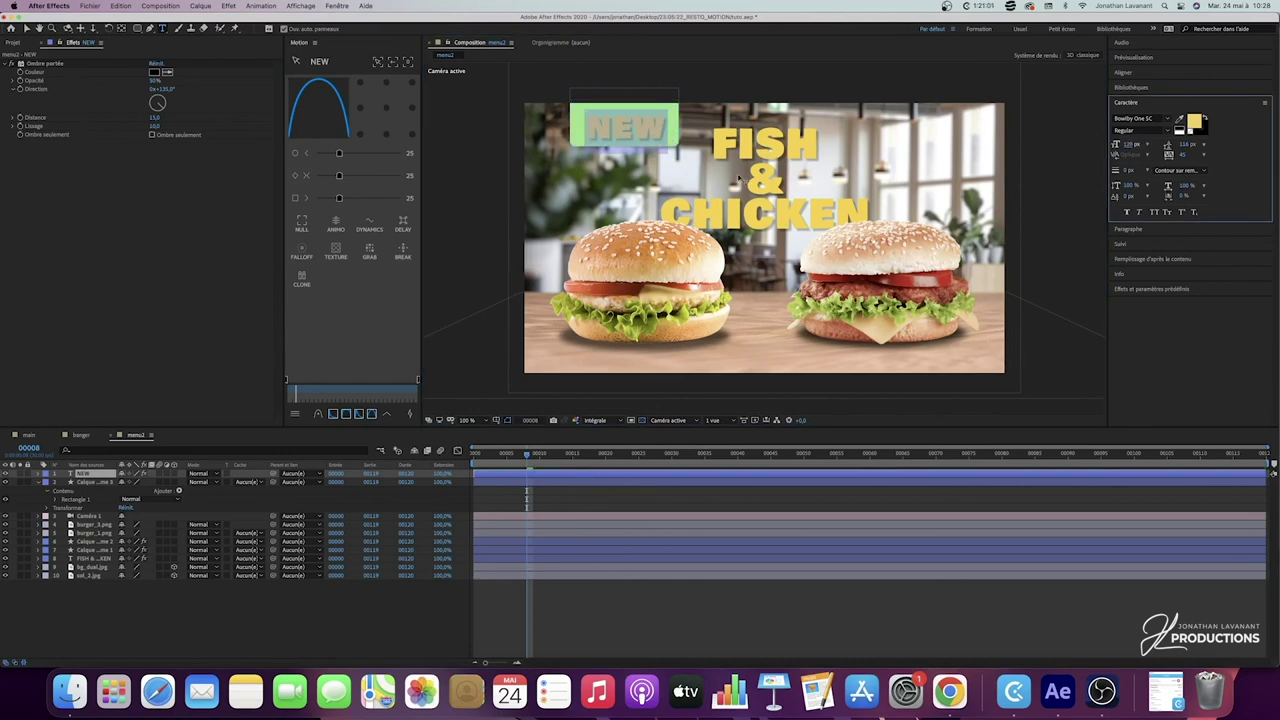
{"action": "left_click", "coordinate": [612, 103]}
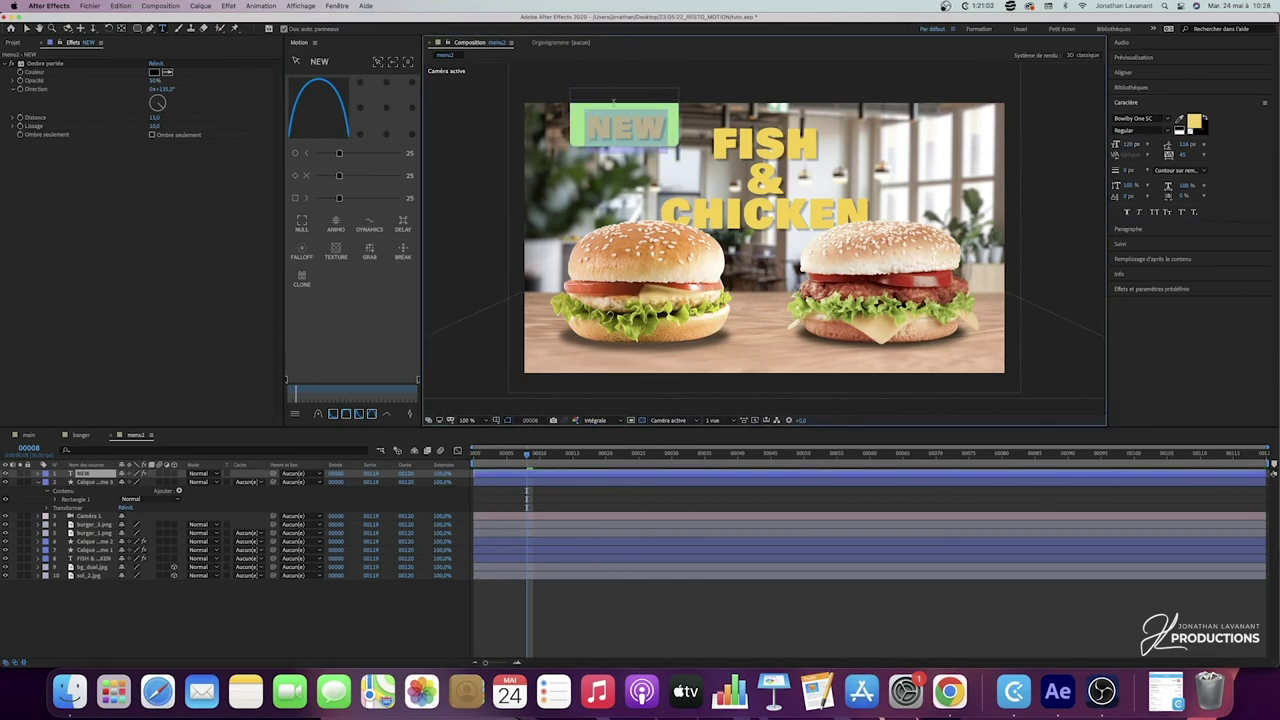
{"action": "left_click", "coordinate": [26, 29]}
{"action": "left_click", "coordinate": [617, 125]}
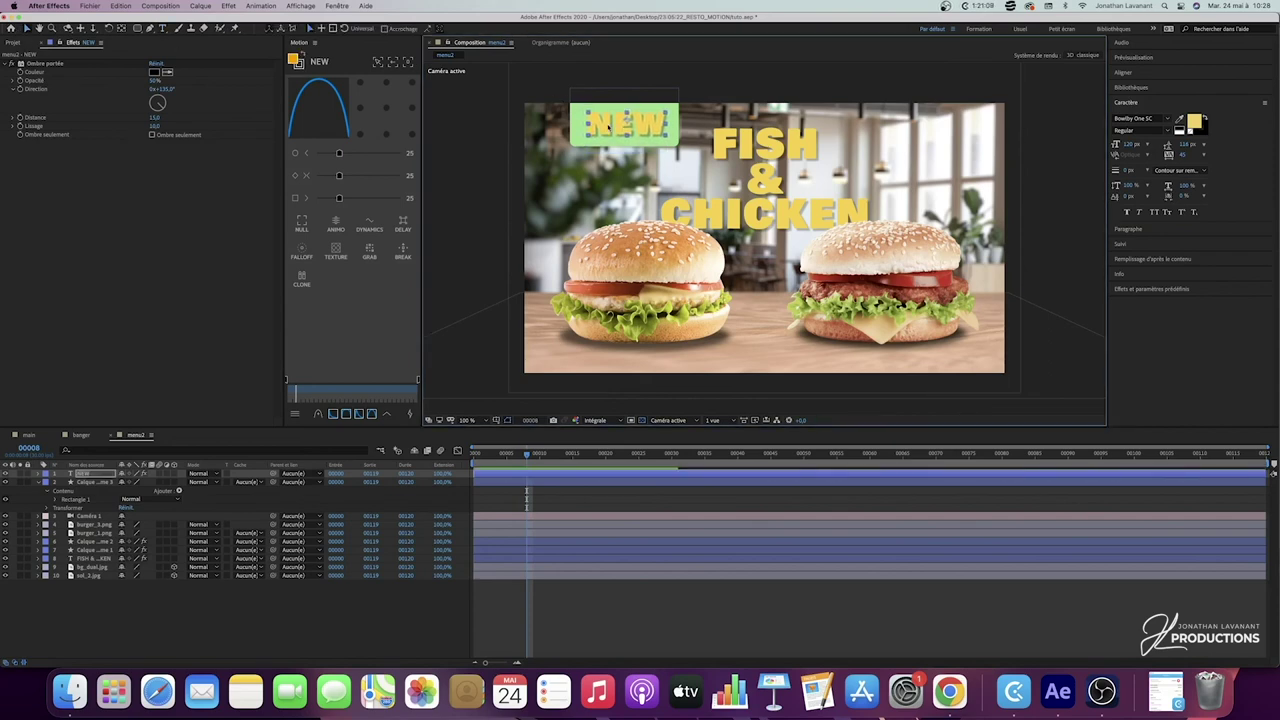
Step: Sample the rectangle's green for the NEW text and lighten it to a paler green
{"action": "left_click", "coordinate": [1194, 121]}
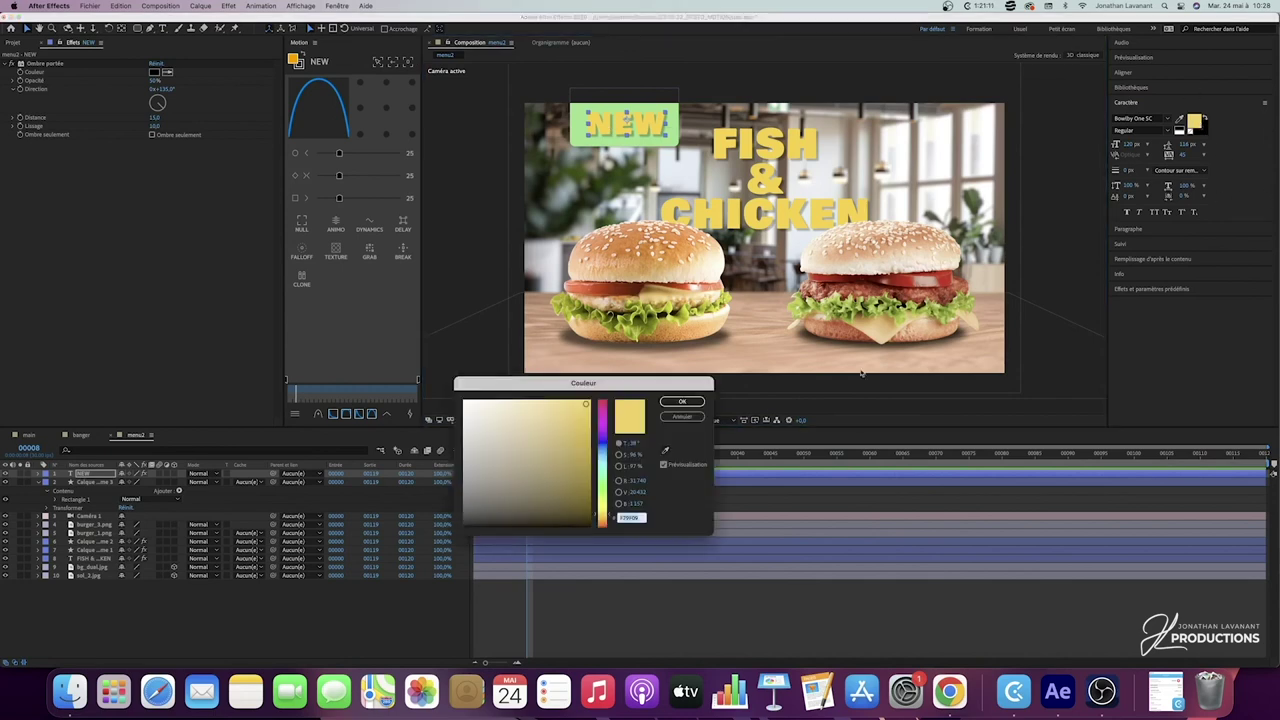
{"action": "left_click", "coordinate": [665, 452]}
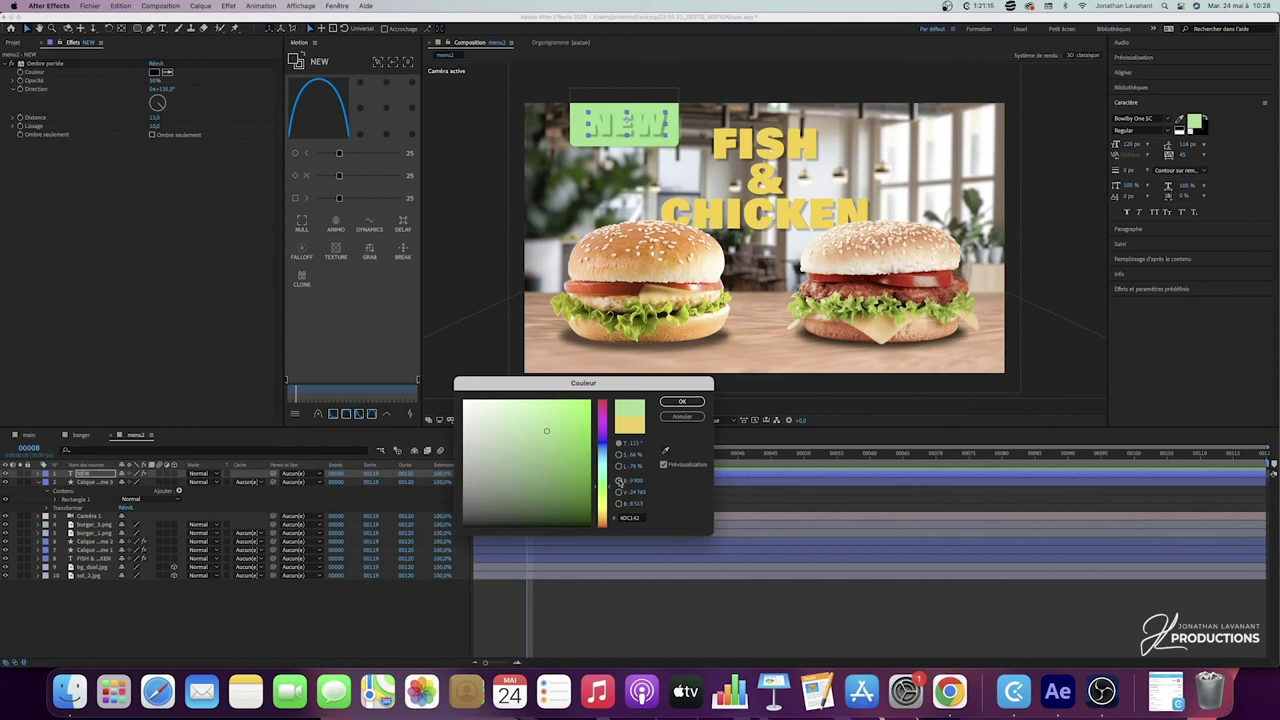
{"action": "left_click", "coordinate": [619, 454]}
{"action": "left_click_drag", "start_coordinate": [601, 446], "coordinate": [603, 407]}
{"action": "left_click", "coordinate": [619, 466]}
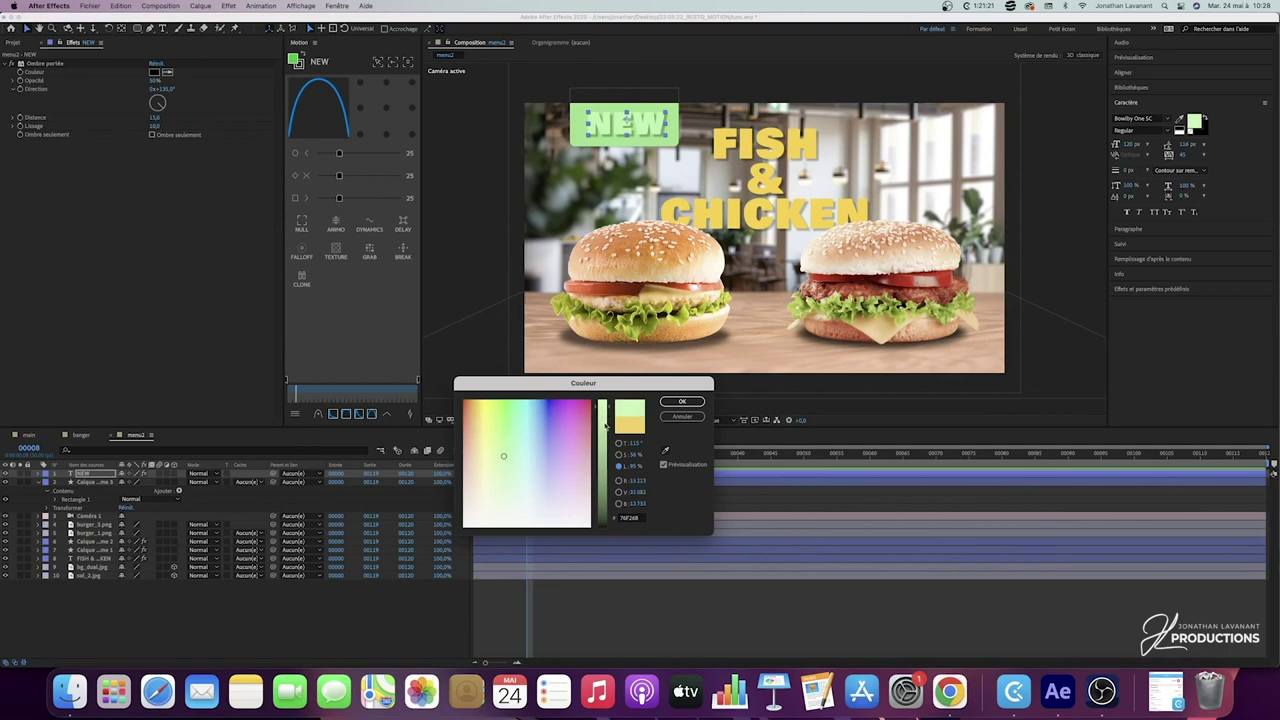
{"action": "left_click", "coordinate": [619, 454]}
{"action": "left_click", "coordinate": [603, 474]}
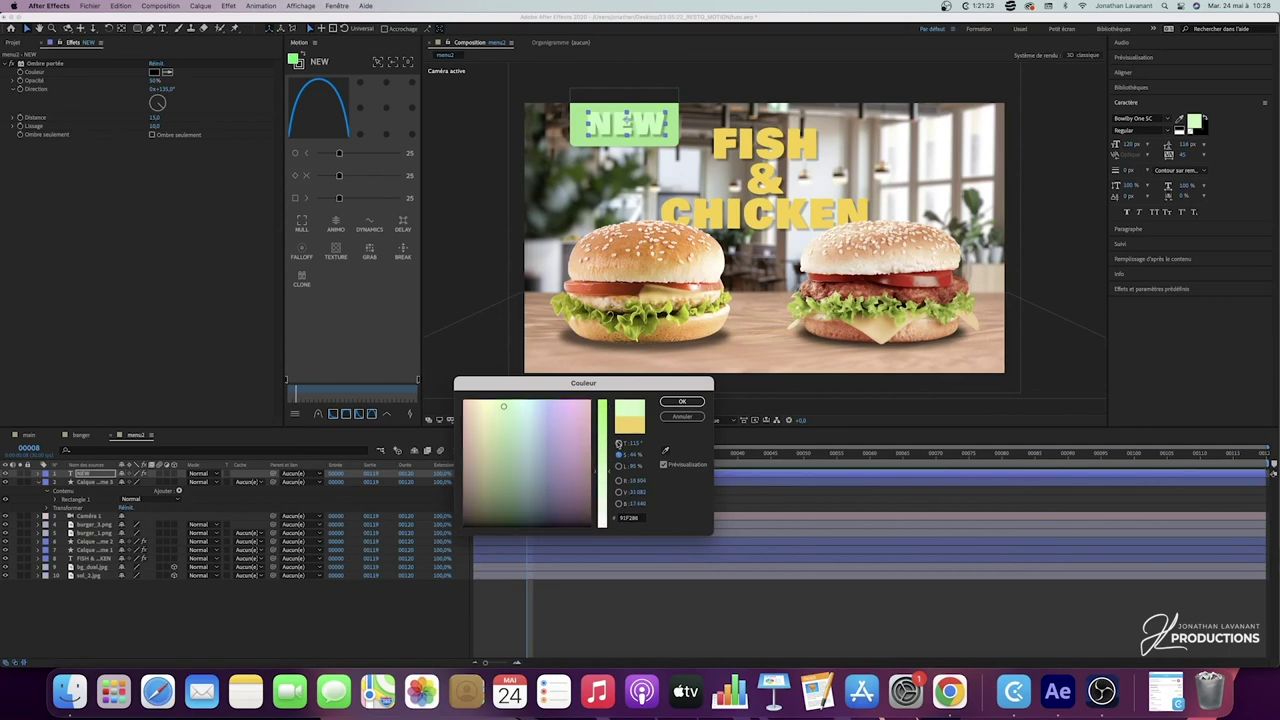
{"action": "left_click", "coordinate": [682, 402]}
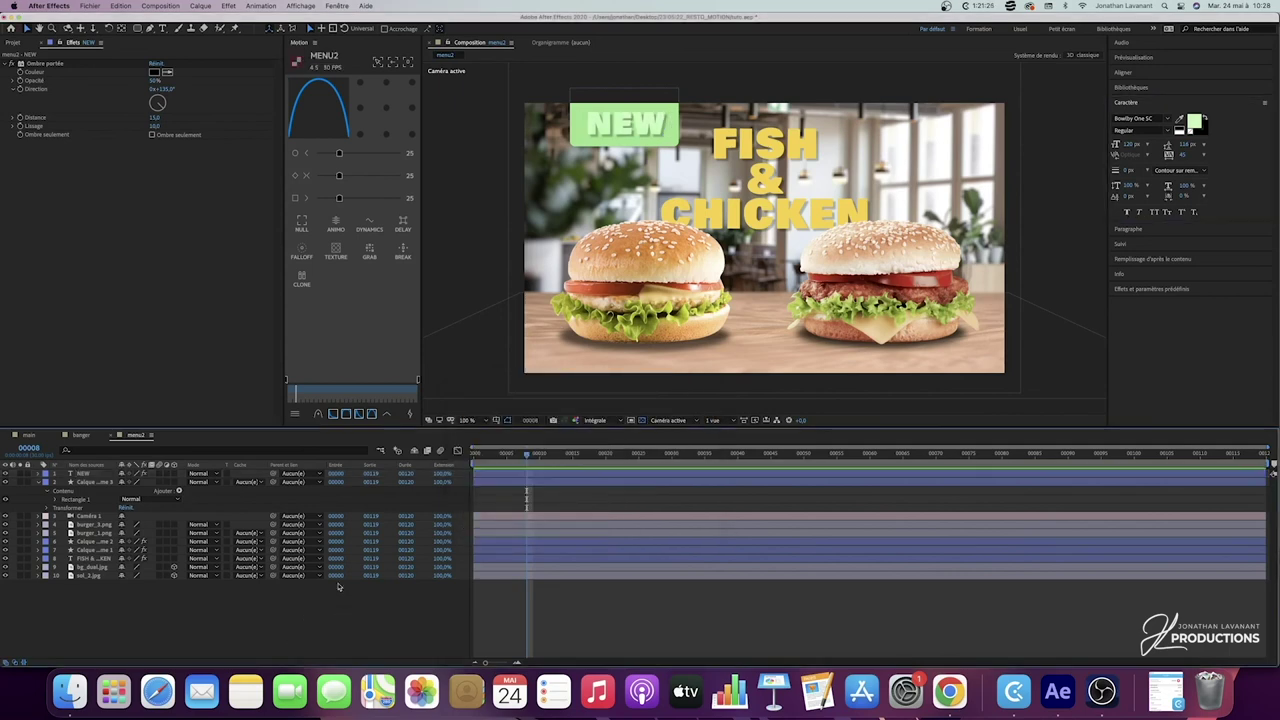
Step: Copy the drop shadow effect from the NEW text to the green rectangle's shape layer and collapse that layer's properties
{"action": "left_click", "coordinate": [87, 476]}
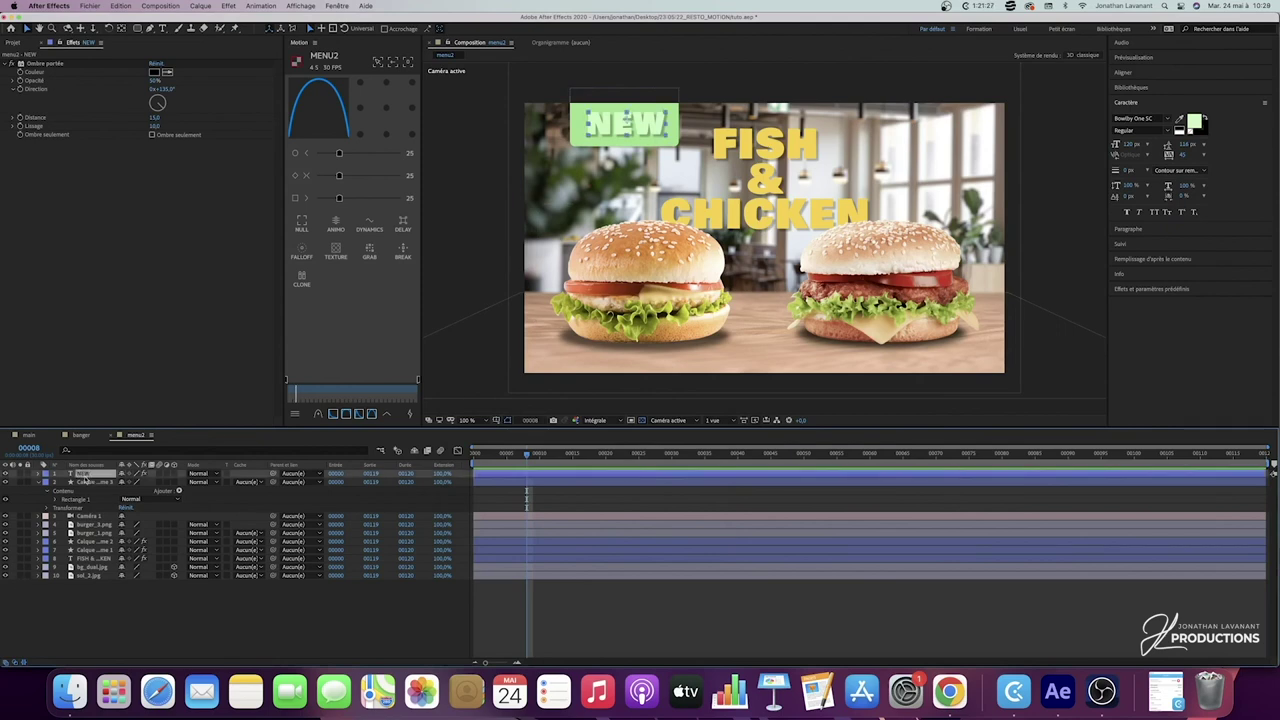
{"action": "left_click", "coordinate": [45, 64]}
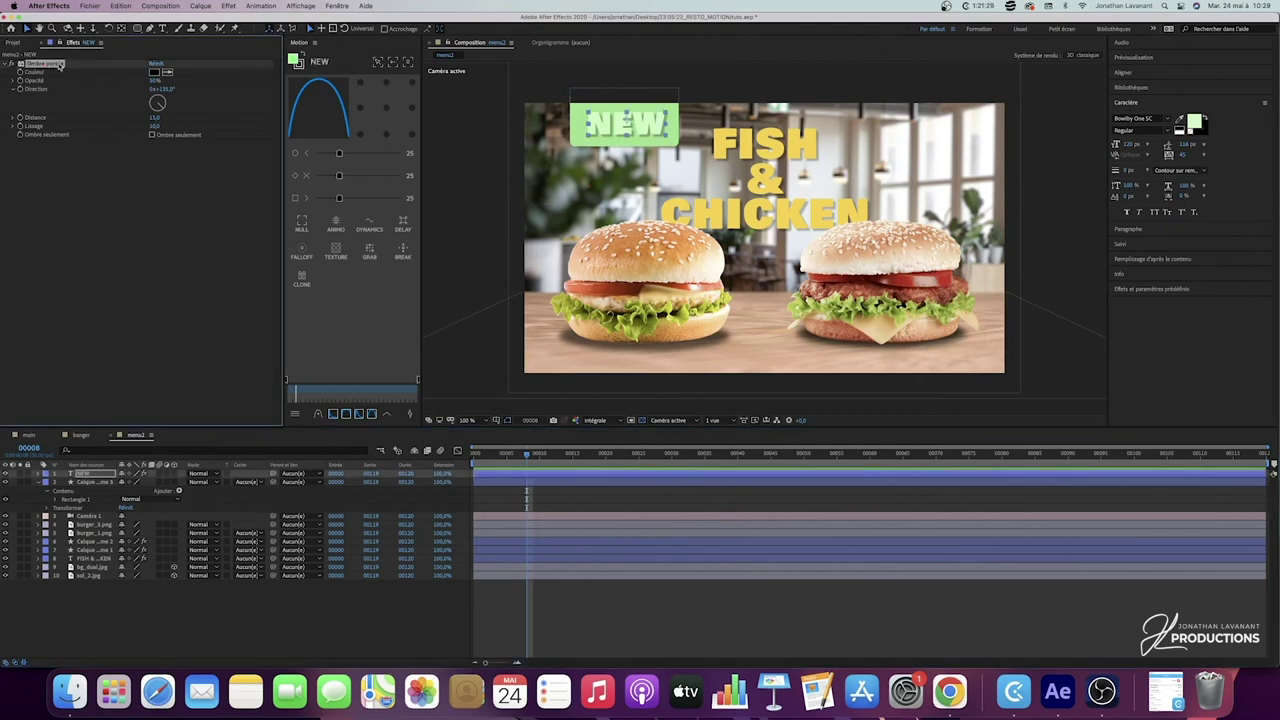
{"action": "left_click", "coordinate": [103, 483]}
{"action": "key", "text": "cmd+v"}
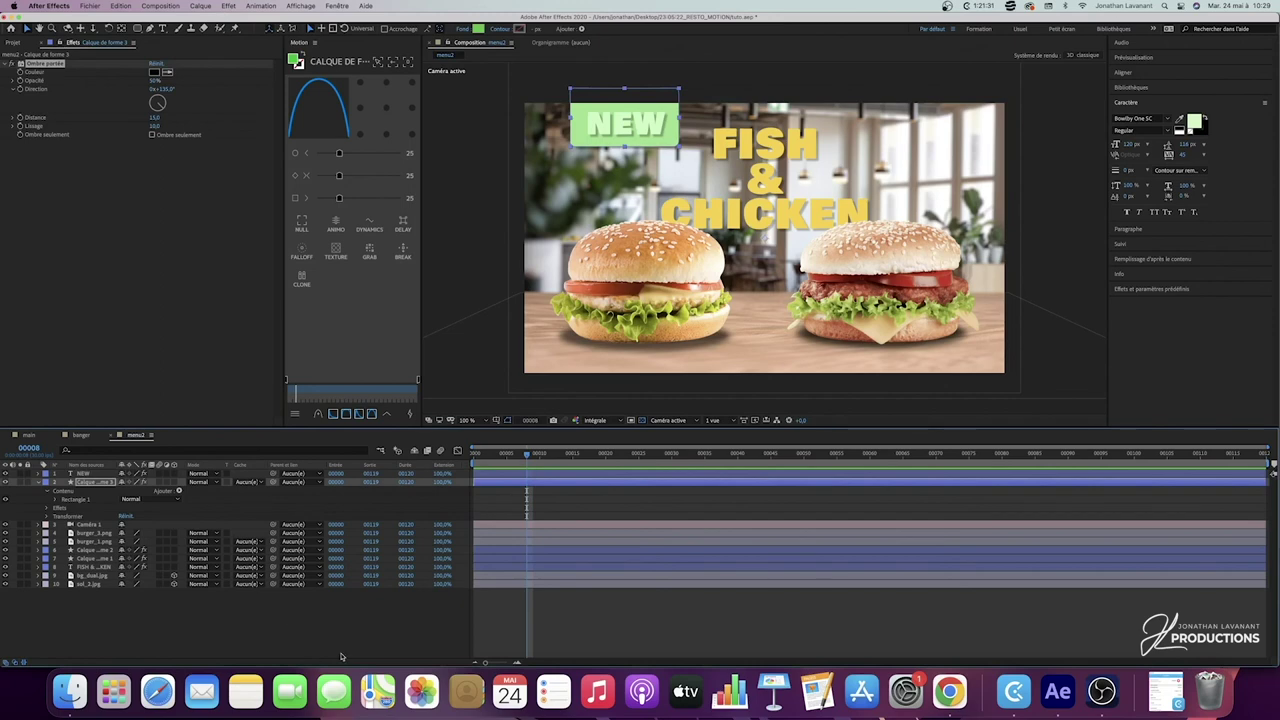
{"action": "left_click", "coordinate": [337, 617]}
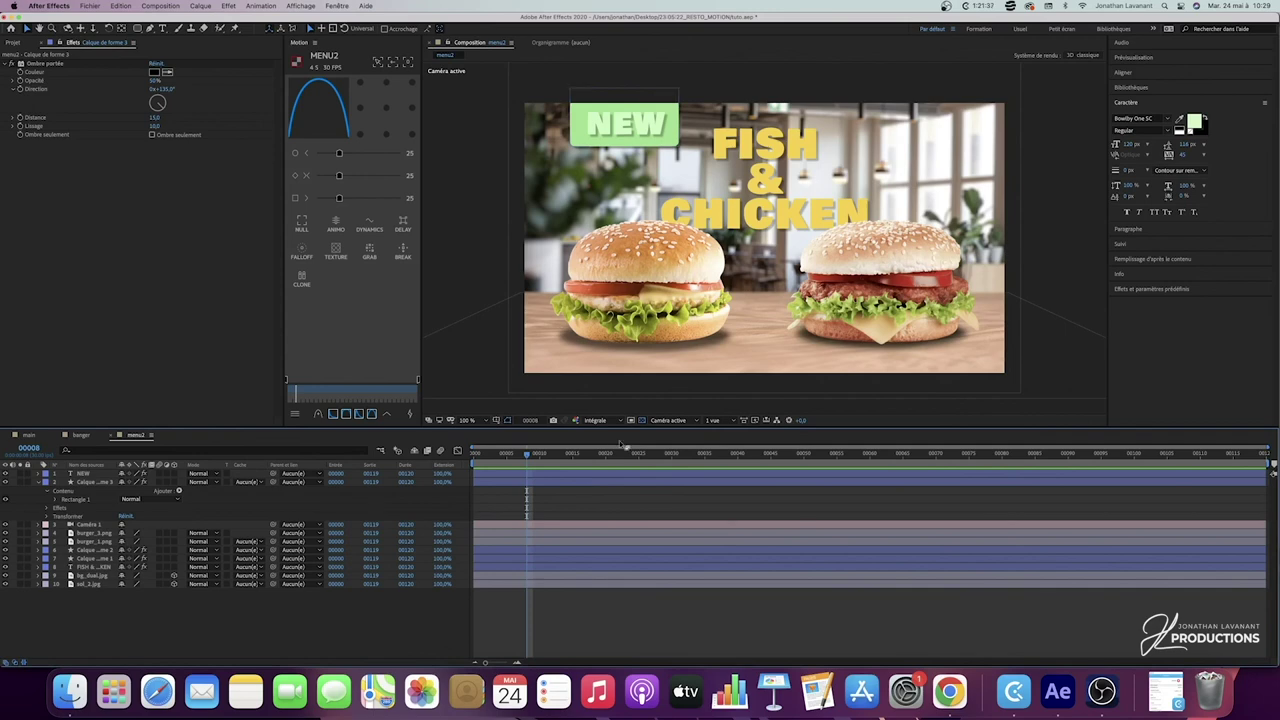
{"action": "left_click", "coordinate": [40, 483]}
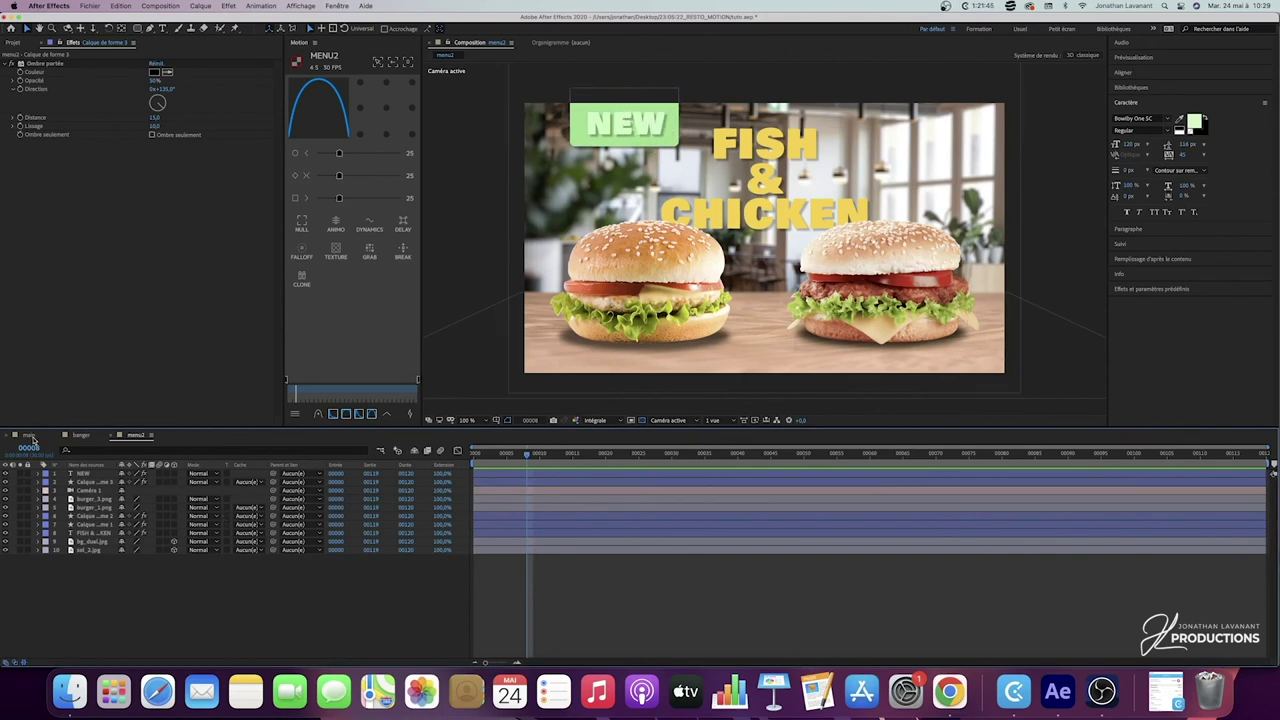
Step: Add menu2 to the main composition, starting at frame 110, and place its layer beneath banger
{"action": "left_click", "coordinate": [30, 436]}
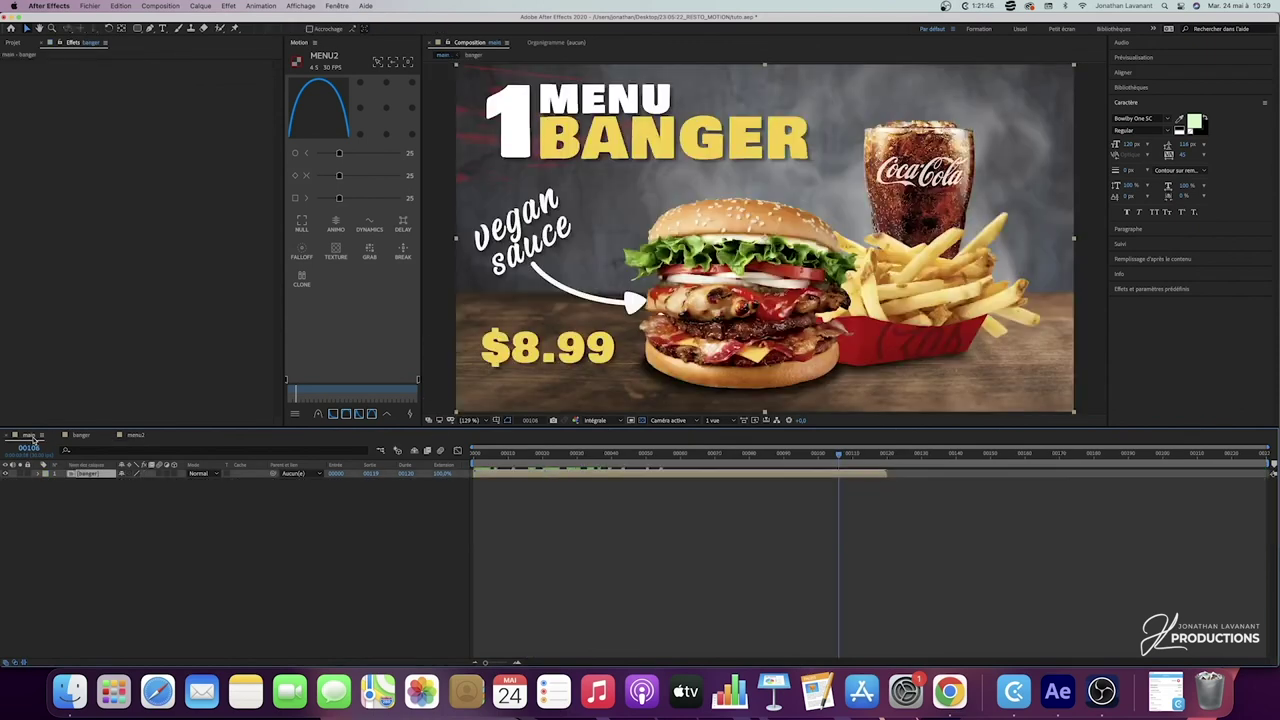
{"action": "left_click", "coordinate": [14, 43]}
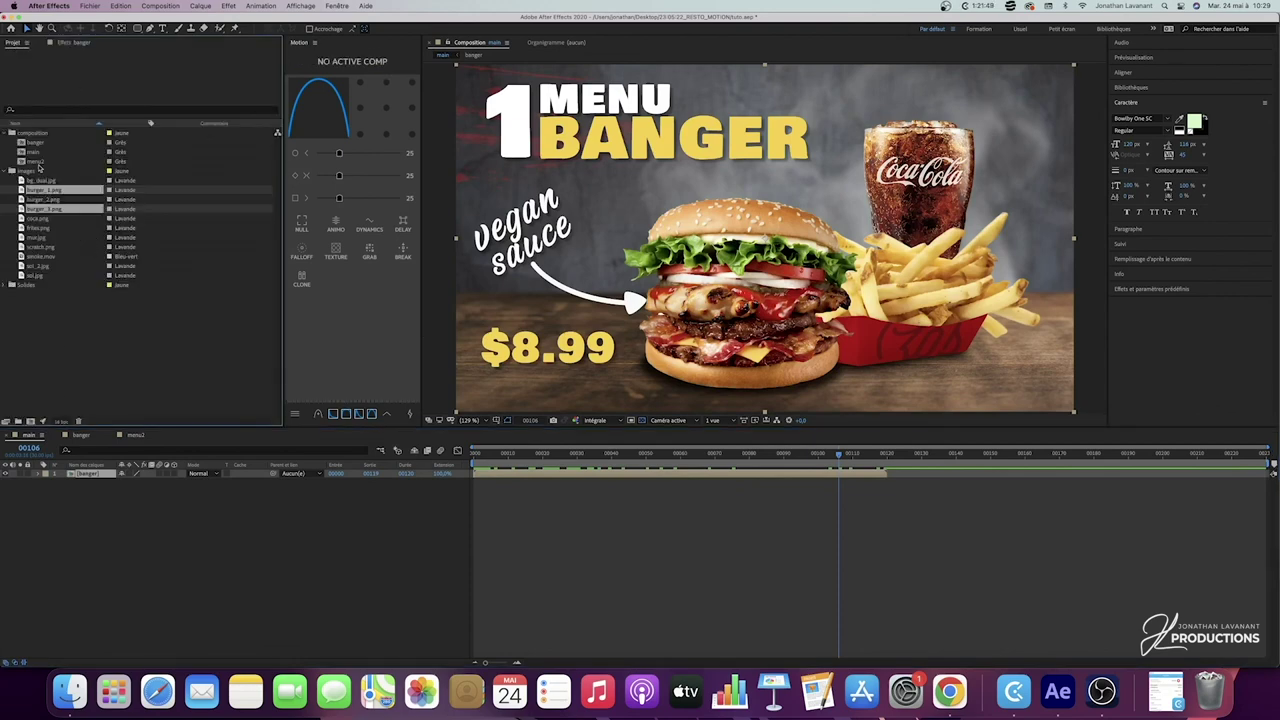
{"action": "left_click_drag", "start_coordinate": [38, 161], "coordinate": [107, 478]}
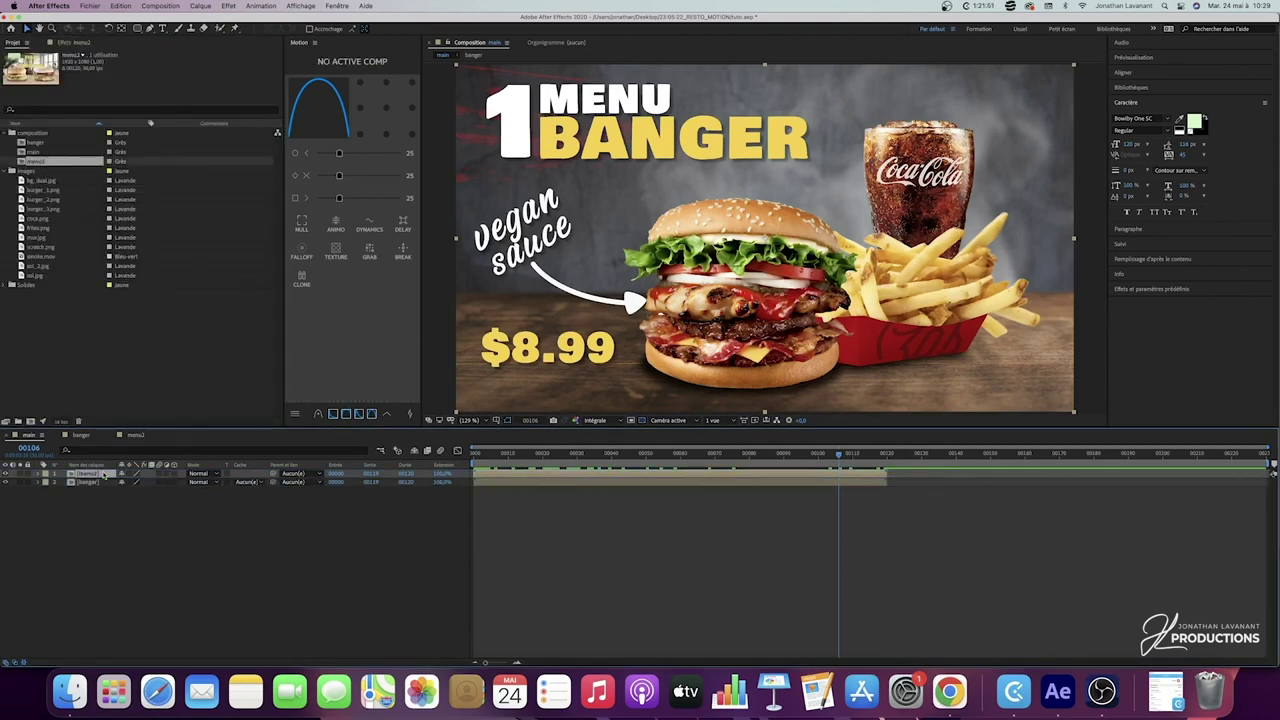
{"action": "left_click_drag", "start_coordinate": [504, 476], "coordinate": [870, 482]}
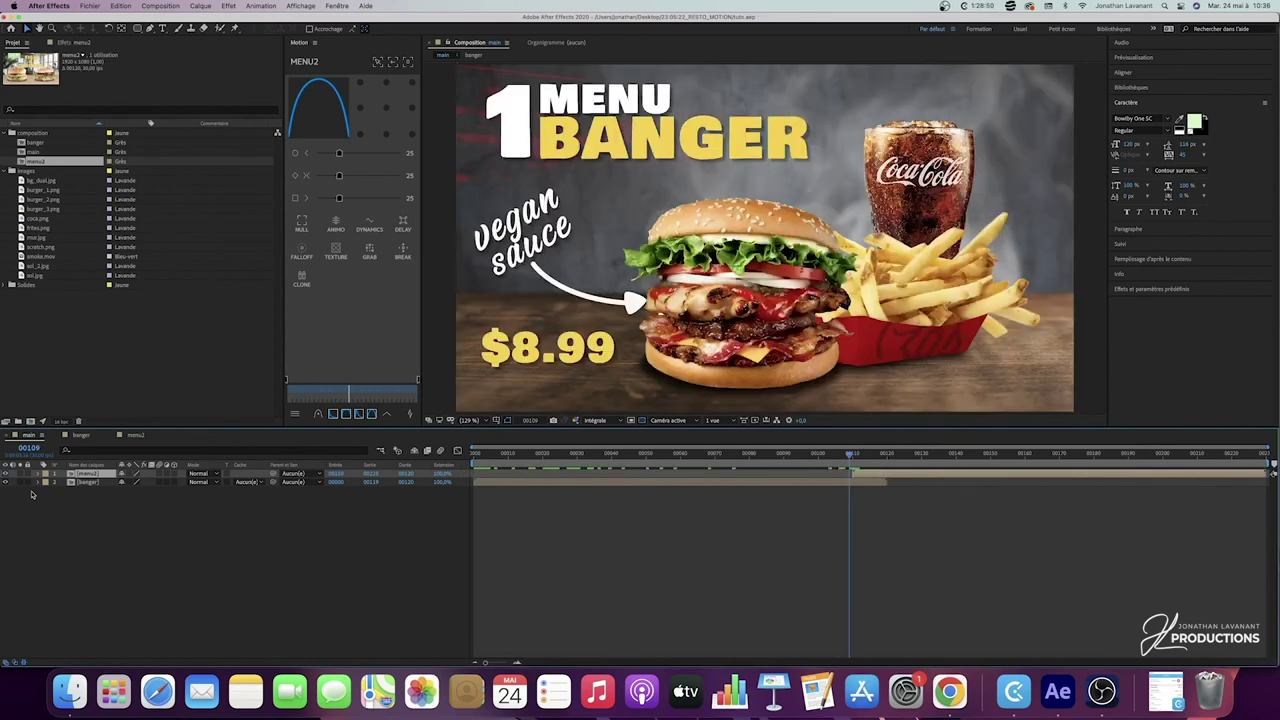
{"action": "left_click_drag", "start_coordinate": [85, 473], "coordinate": [88, 491]}
Step: Create a two-node camera with the 50 mm preset in the main composition
{"action": "right_click", "coordinate": [143, 512]}
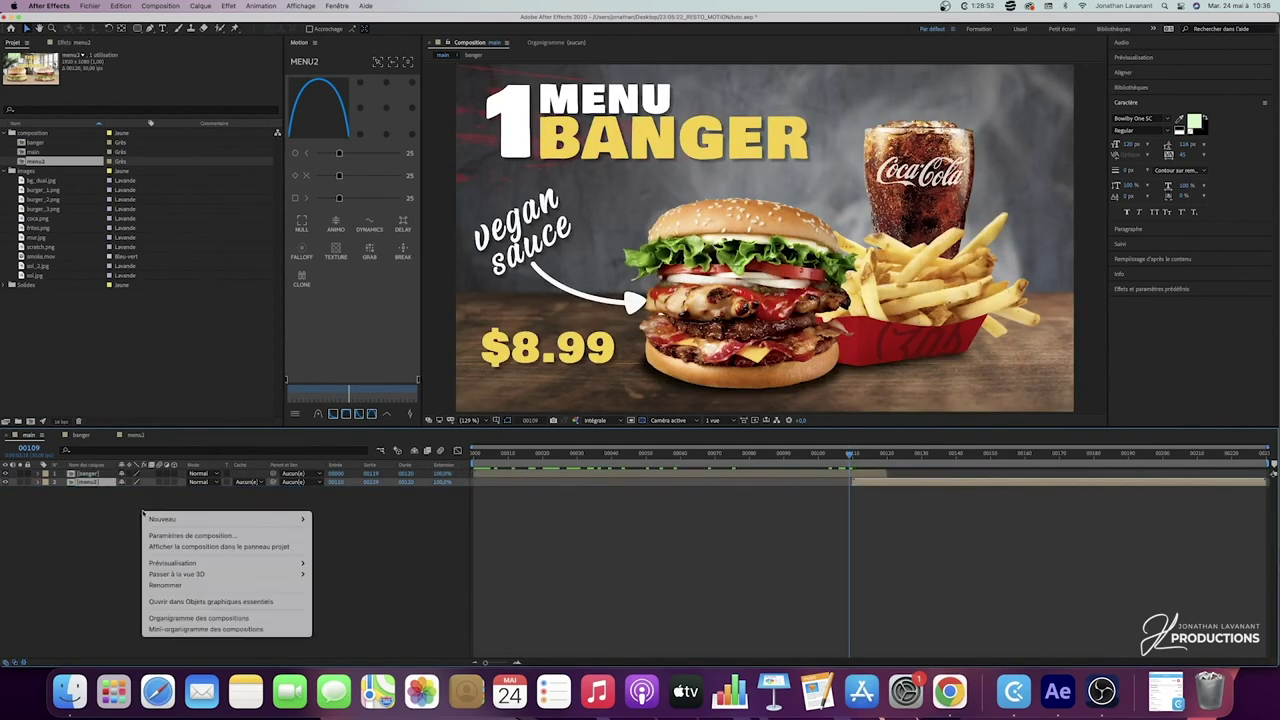
{"action": "mouse_move", "coordinate": [165, 519]}
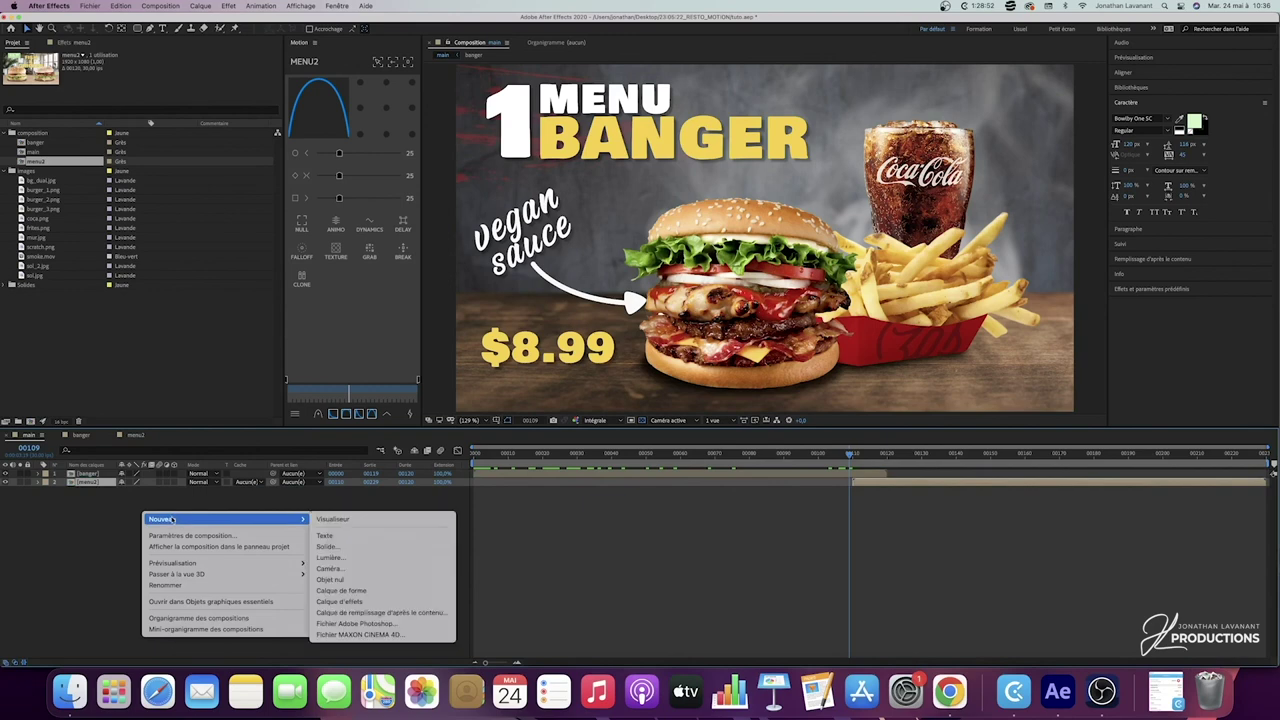
{"action": "left_click", "coordinate": [330, 568]}
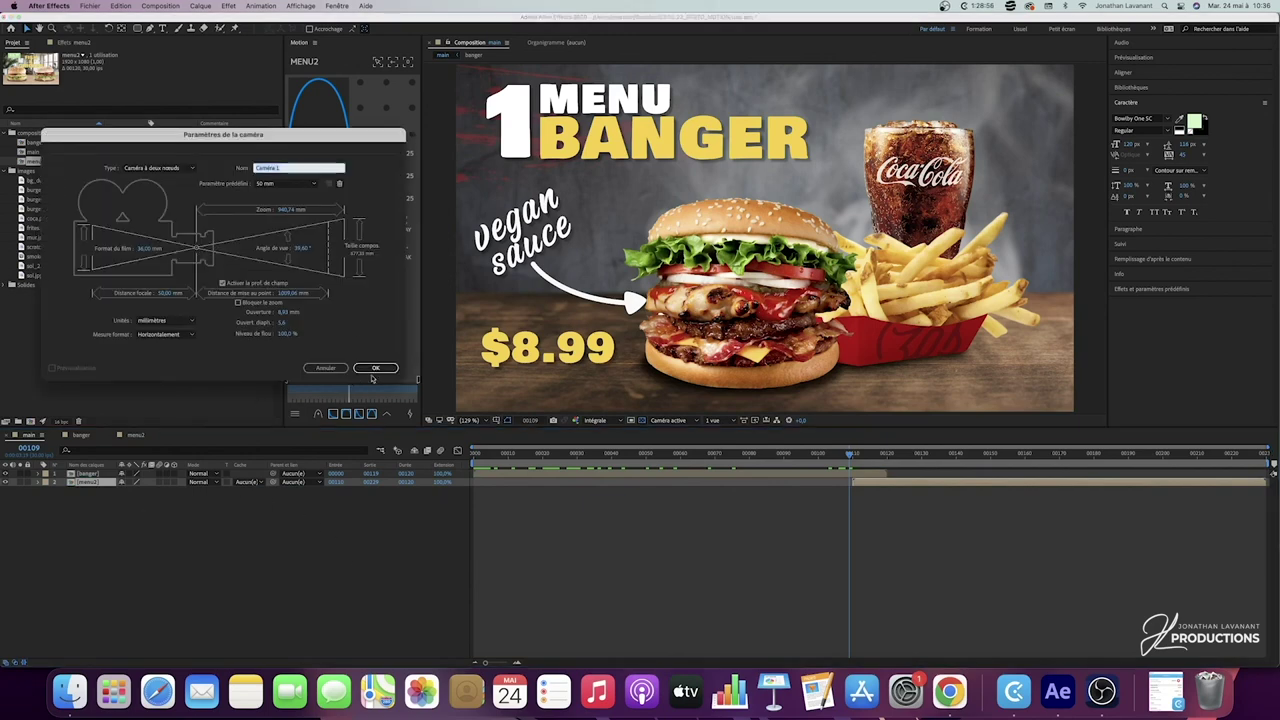
{"action": "left_click", "coordinate": [375, 368]}
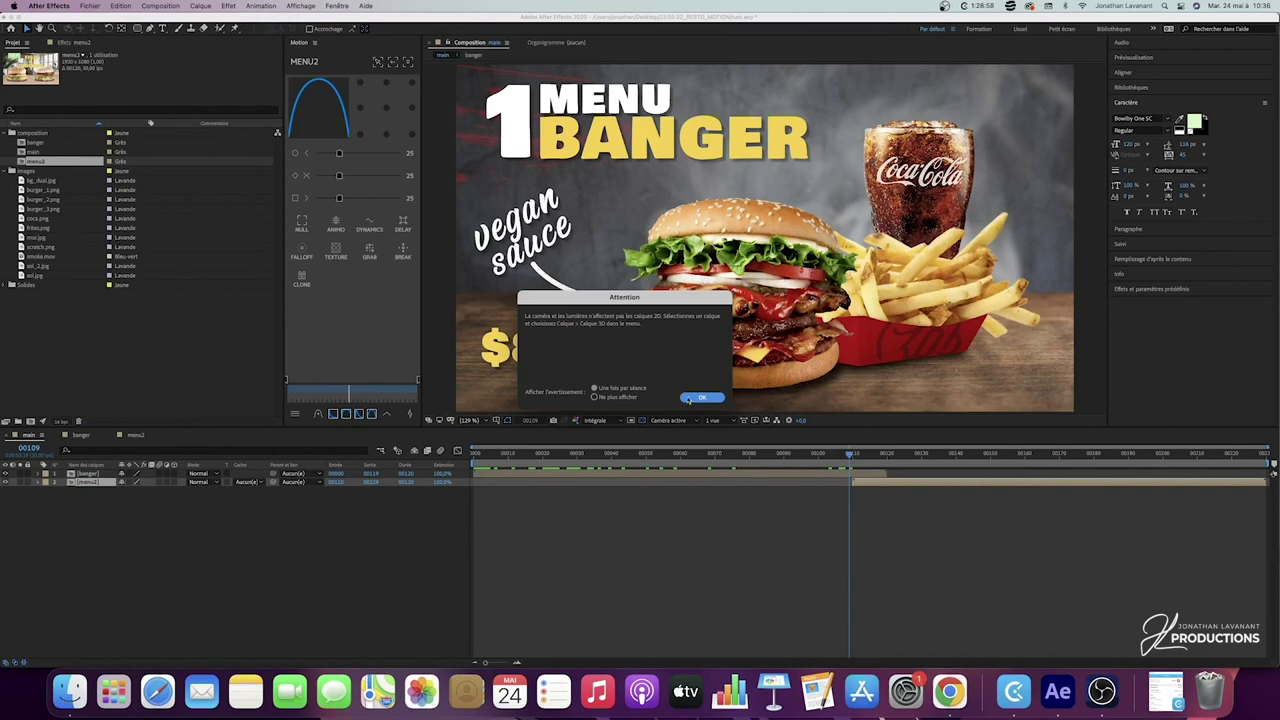
{"action": "left_click", "coordinate": [698, 398]}
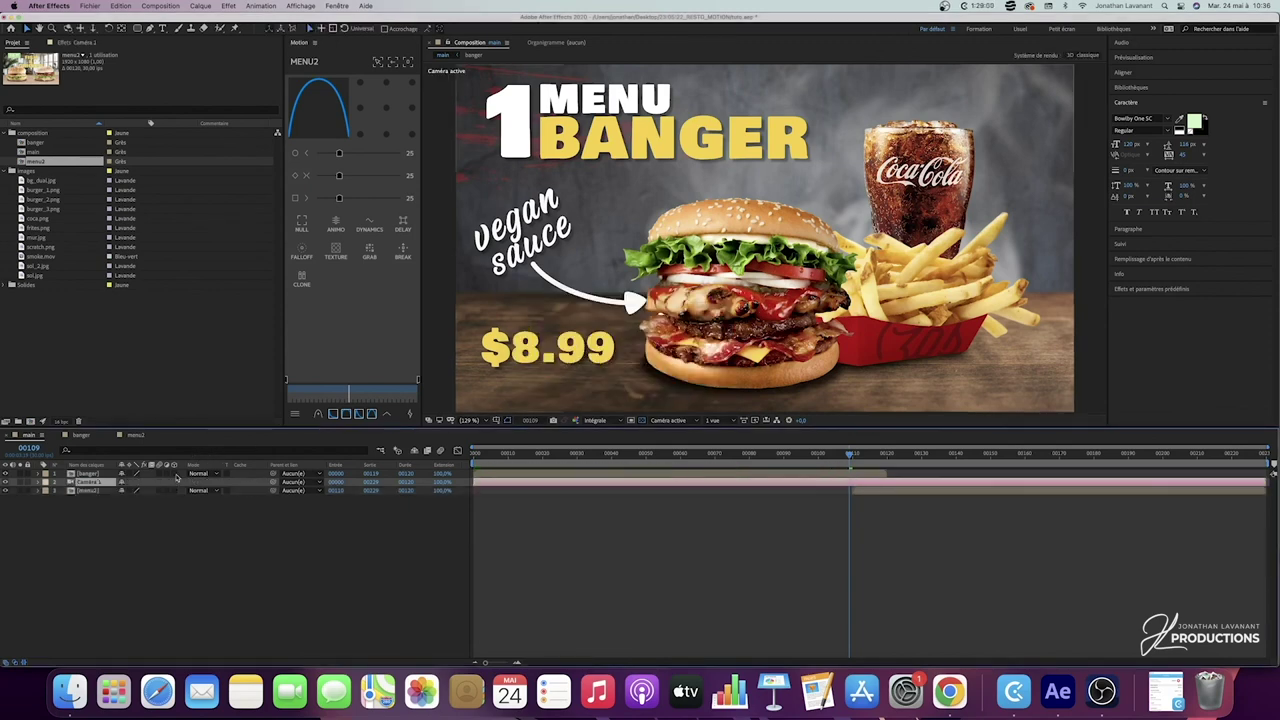
Step: Make the banger and menu2 layers 3D and move the camera layer above them
{"action": "left_click", "coordinate": [174, 474]}
{"action": "left_click", "coordinate": [174, 491]}
{"action": "left_click_drag", "start_coordinate": [94, 482], "coordinate": [106, 471]}
Step: Add a position keyframe to the banger layer at frame 110 of the main composition
{"action": "left_click", "coordinate": [88, 483]}
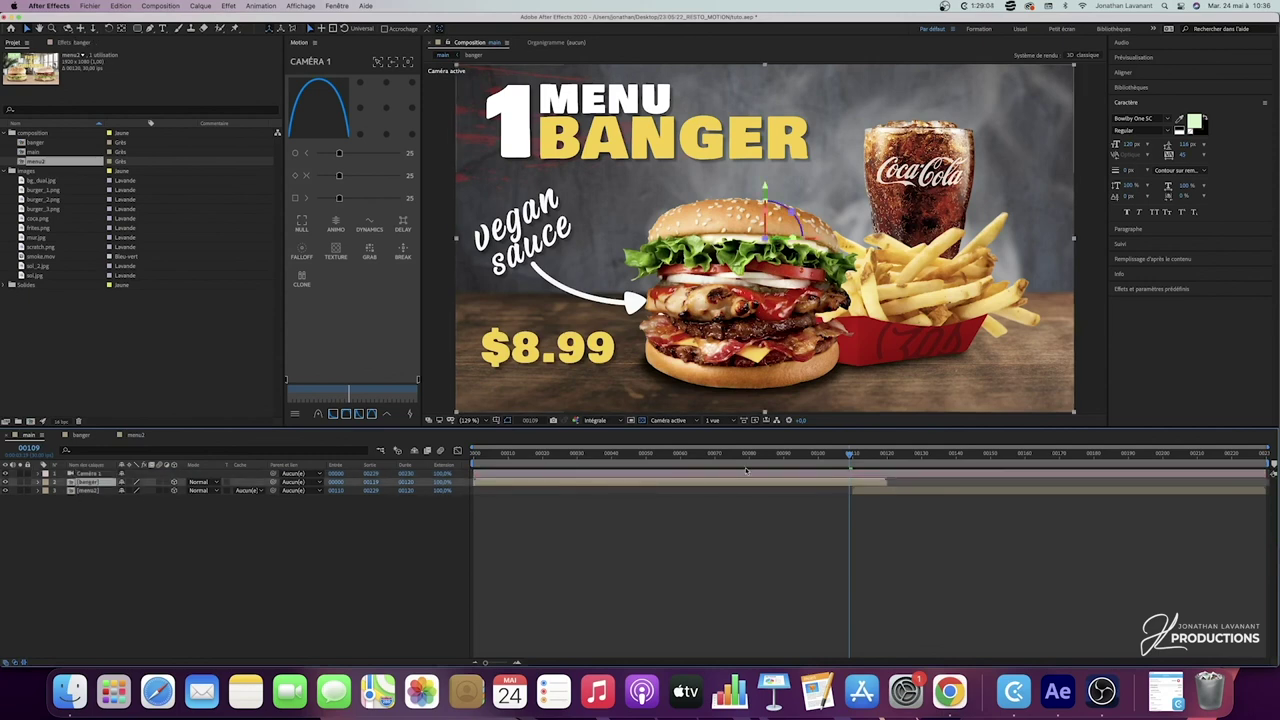
{"action": "left_click", "coordinate": [852, 456]}
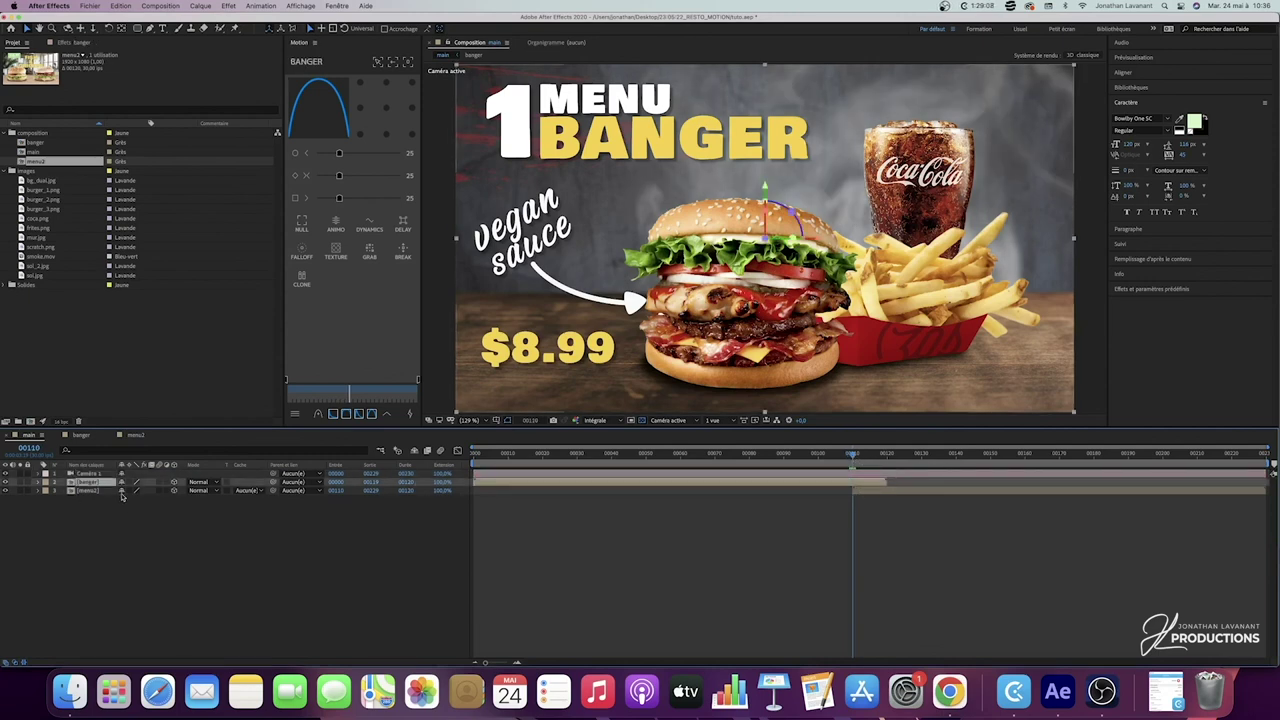
{"action": "key", "text": "p"}
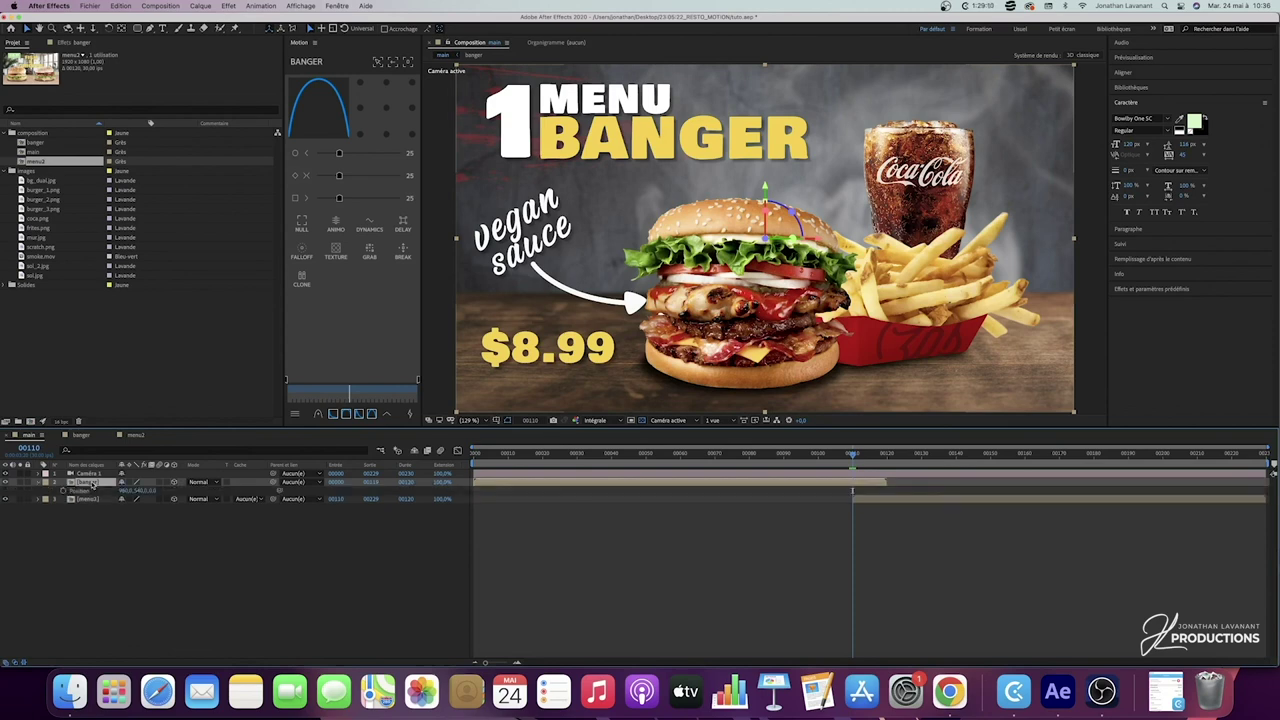
{"action": "left_click", "coordinate": [64, 491]}
Step: Keyframe banger sliding horizontally out of the frame's right edge, with its X position at about 2881 at frame 120
{"action": "left_click_drag", "start_coordinate": [851, 459], "coordinate": [887, 459]}
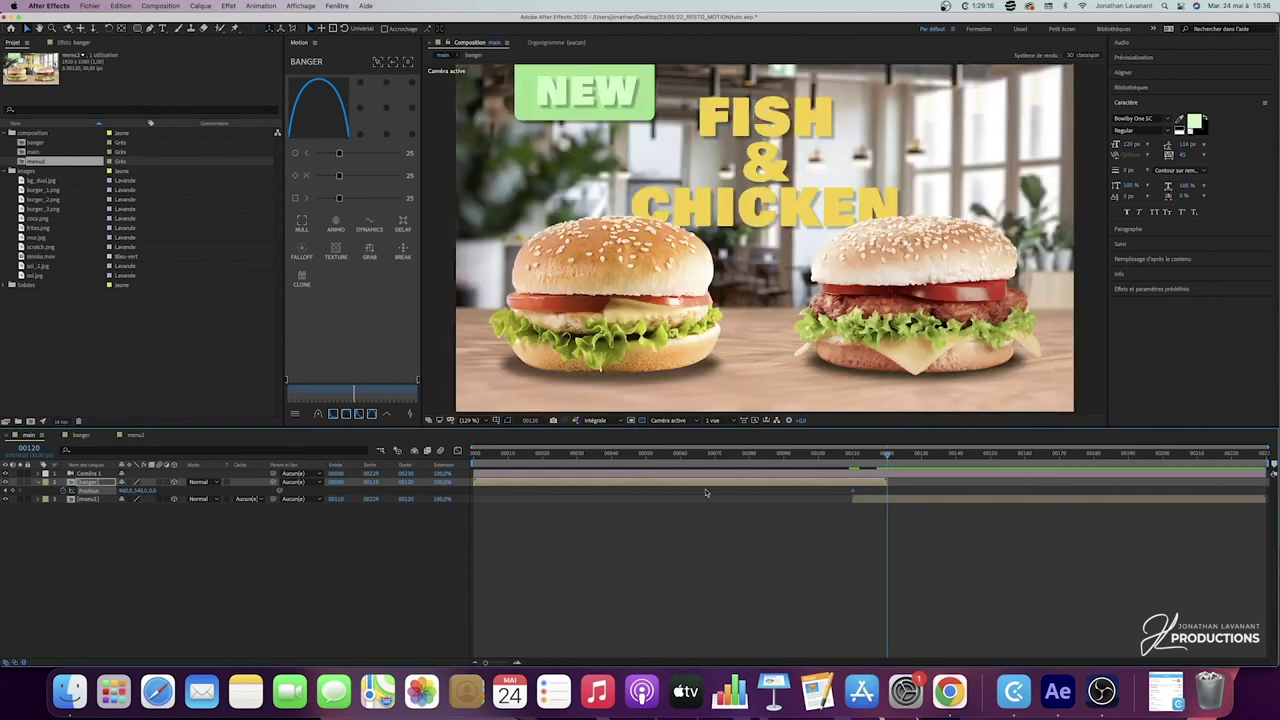
{"action": "left_click_drag", "start_coordinate": [886, 457], "coordinate": [884, 458]}
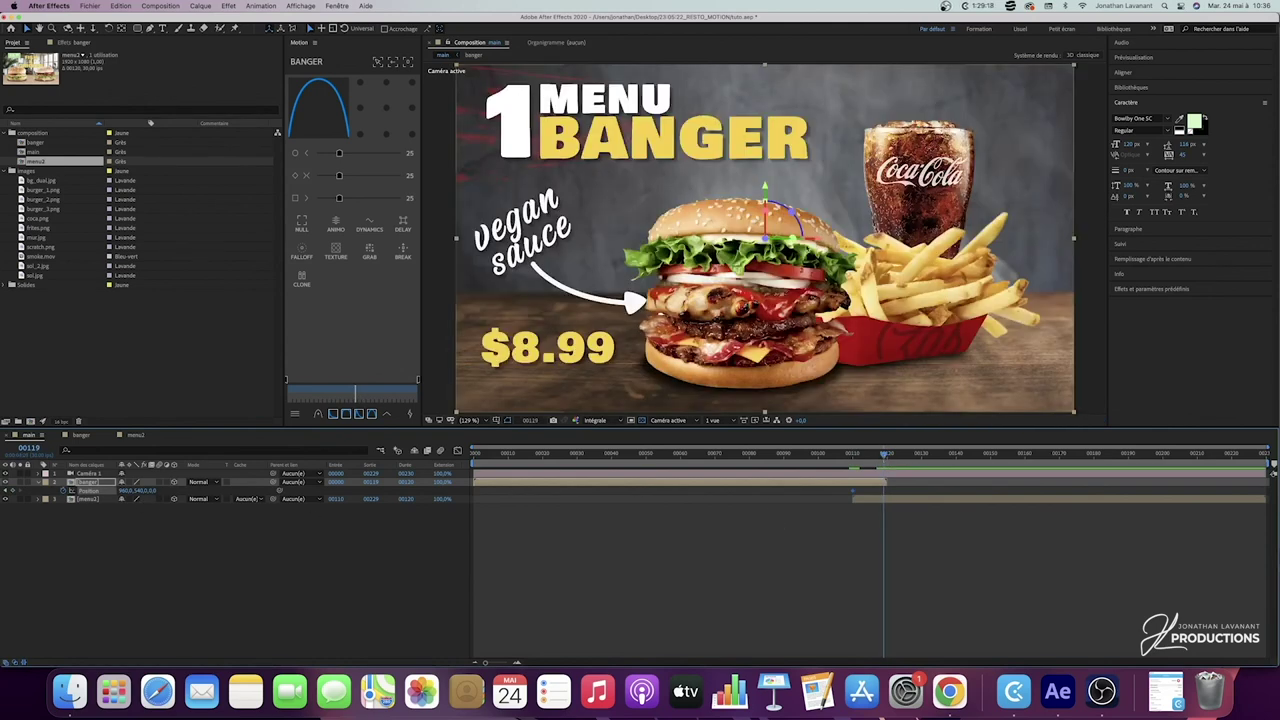
{"action": "left_click_drag", "start_coordinate": [816, 243], "coordinate": [1208, 243]}
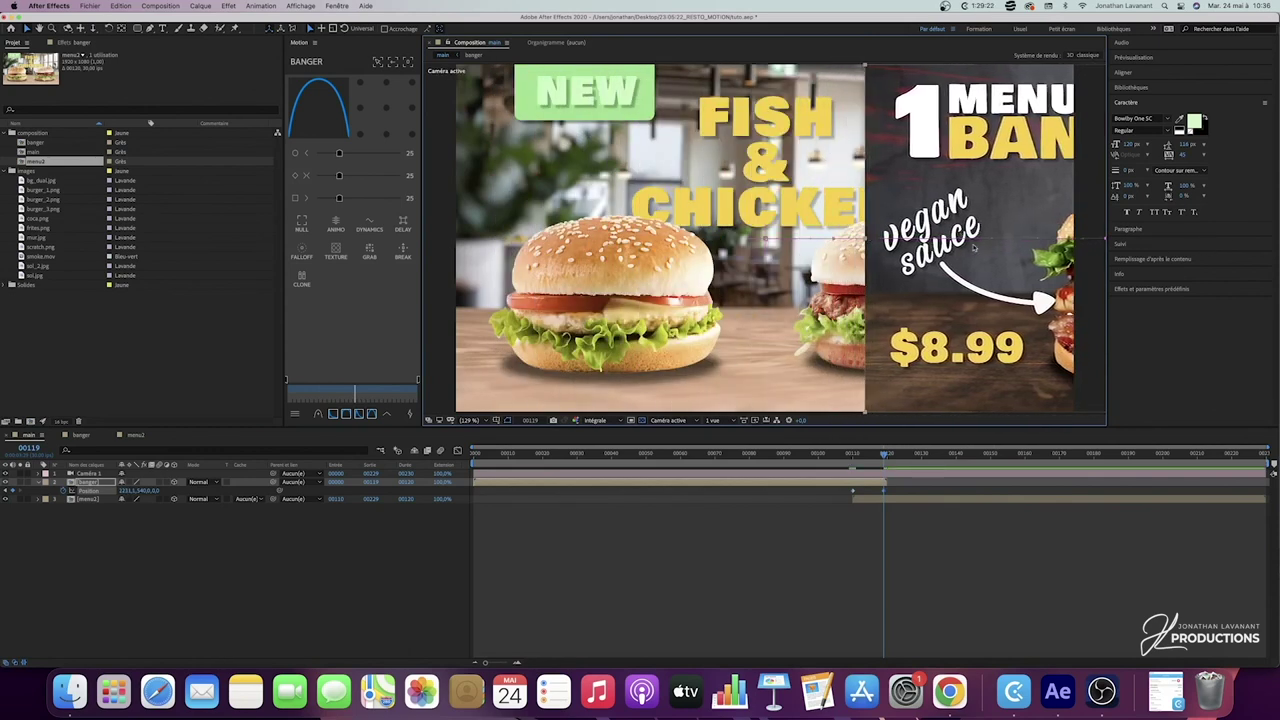
{"action": "left_click_drag", "start_coordinate": [130, 492], "coordinate": [437, 477]}
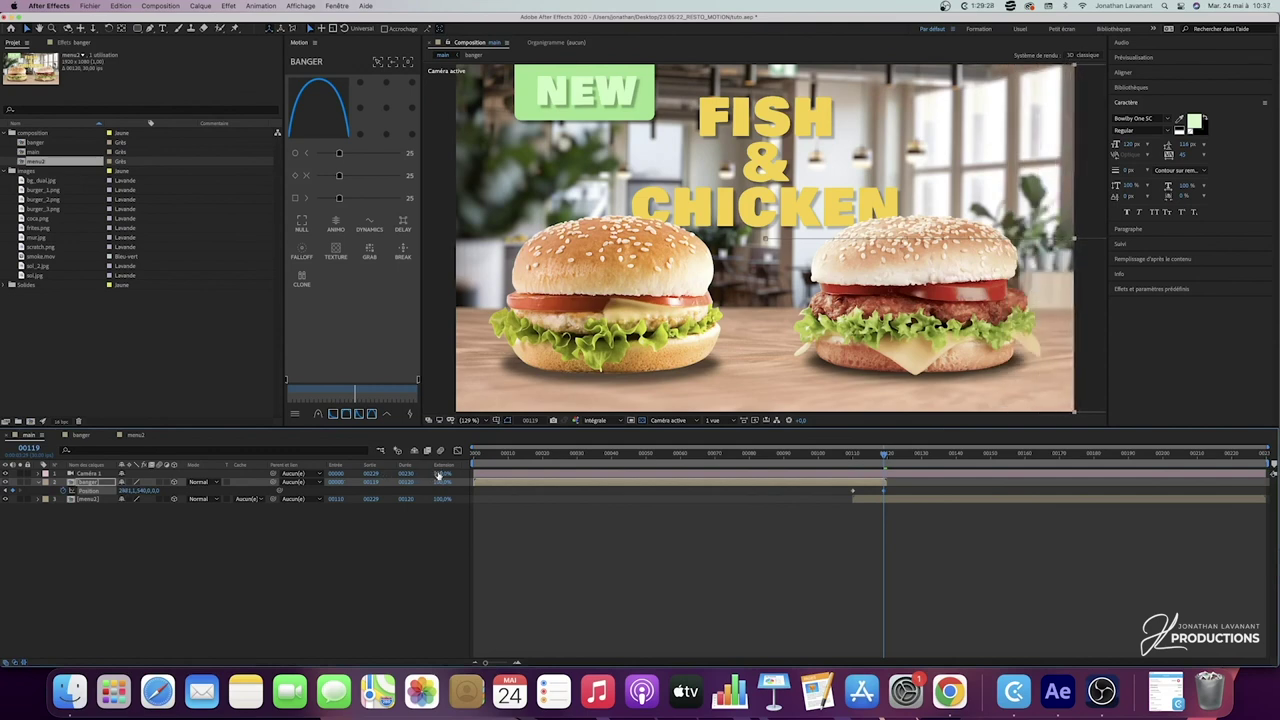
{"action": "left_click_drag", "start_coordinate": [884, 492], "coordinate": [887, 455]}
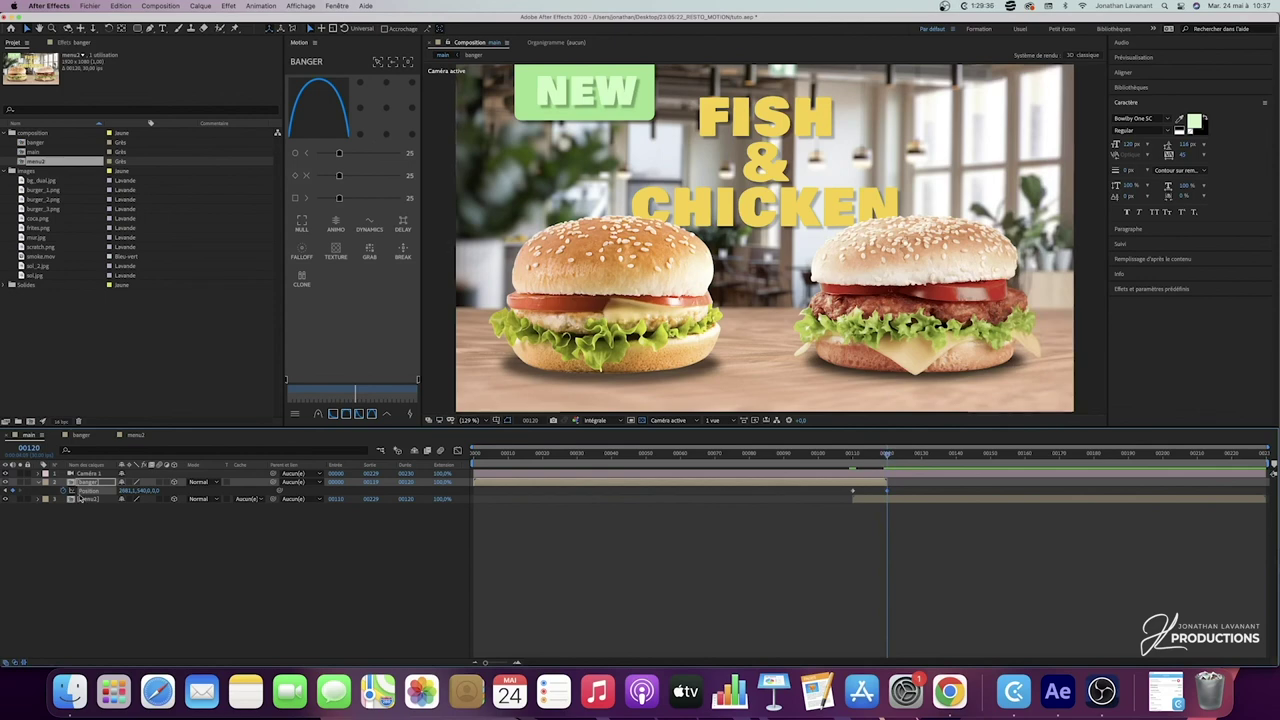
Step: Keyframe menu2 sliding in from off-frame left, X position about -961 at frame 110 to 960 at frame 120, and preview the transition
{"action": "left_click", "coordinate": [82, 498]}
{"action": "key", "text": "p"}
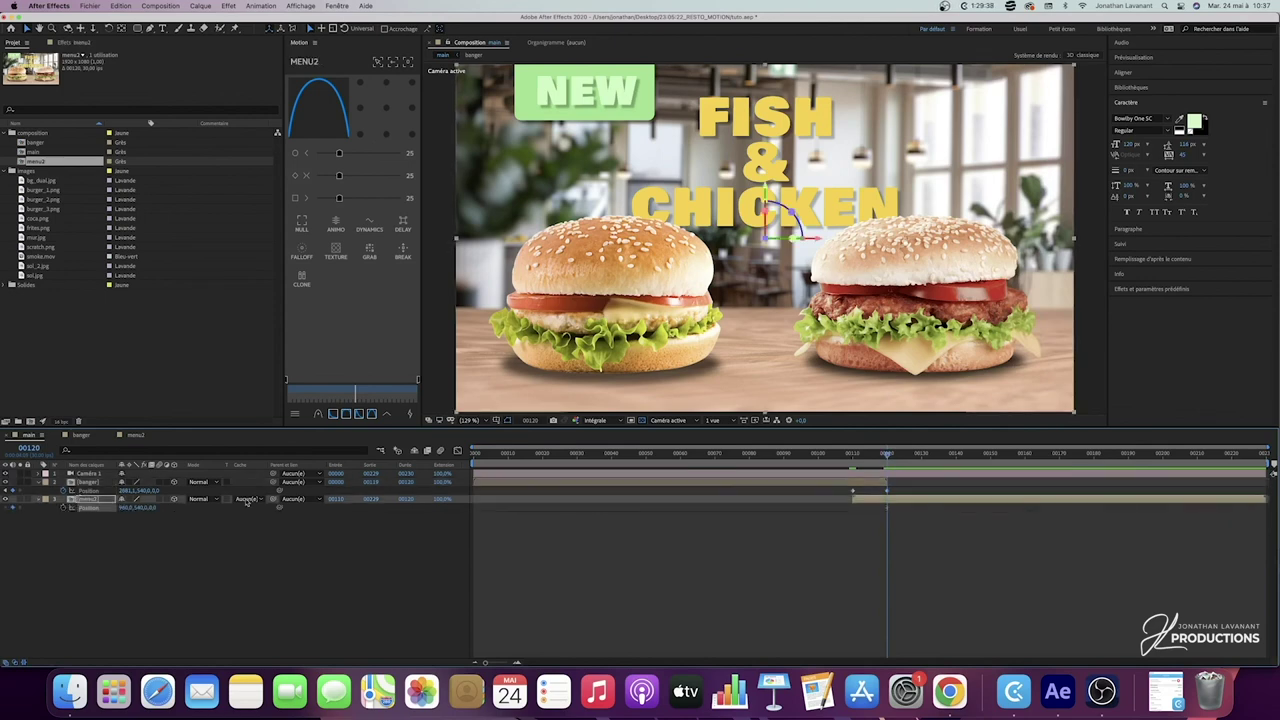
{"action": "left_click_drag", "start_coordinate": [872, 458], "coordinate": [856, 458]}
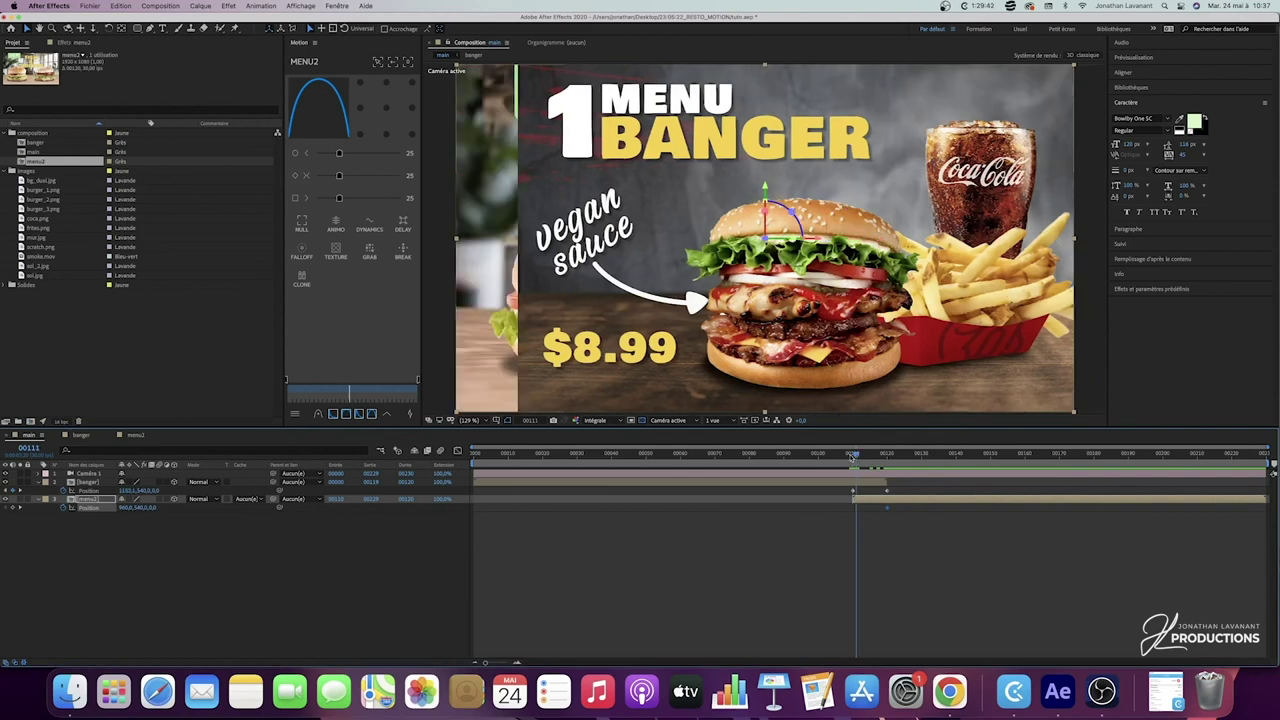
{"action": "left_click_drag", "start_coordinate": [812, 246], "coordinate": [197, 238]}
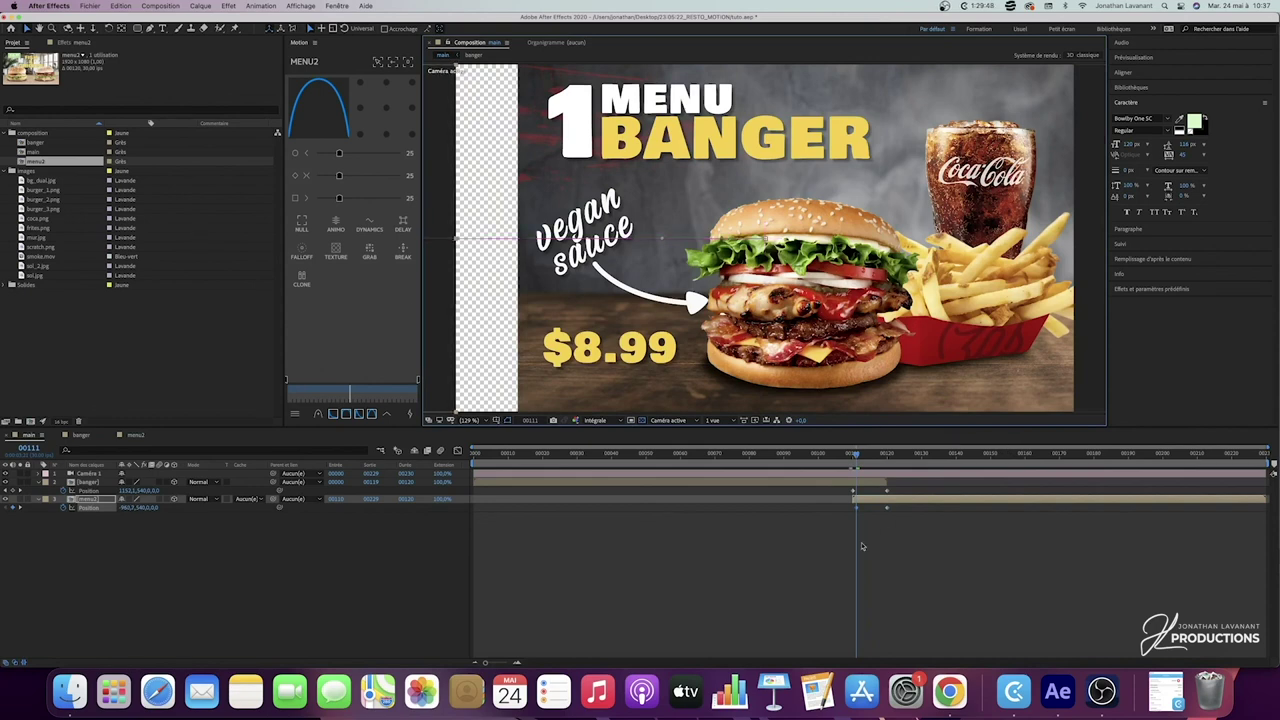
{"action": "left_click_drag", "start_coordinate": [857, 509], "coordinate": [854, 509]}
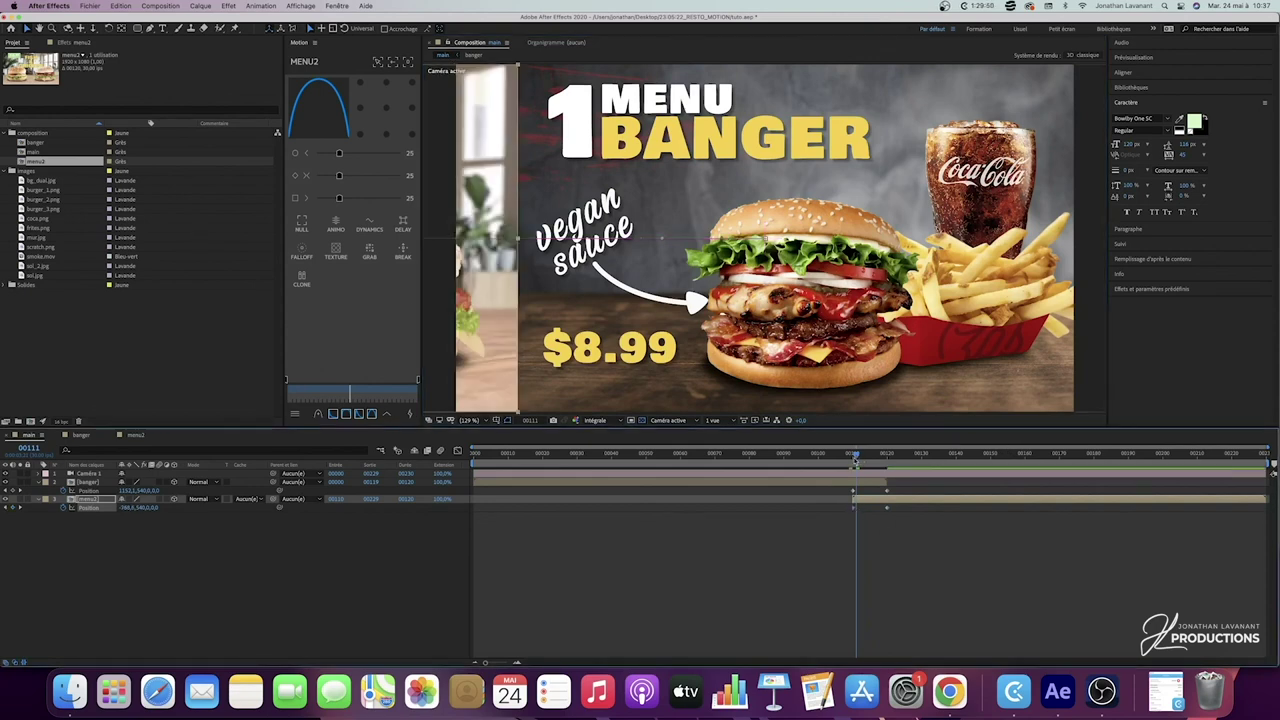
{"action": "left_click_drag", "start_coordinate": [857, 457], "coordinate": [828, 459]}
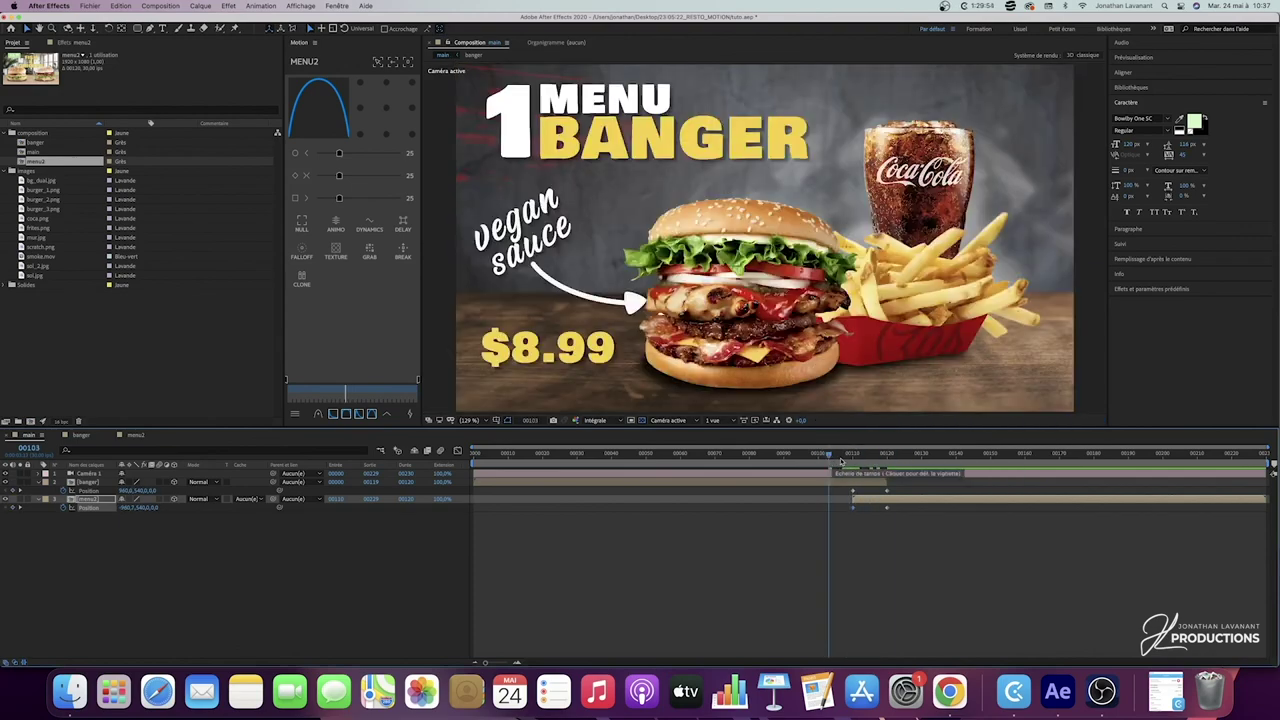
{"action": "left_click_drag", "start_coordinate": [840, 459], "coordinate": [832, 459]}
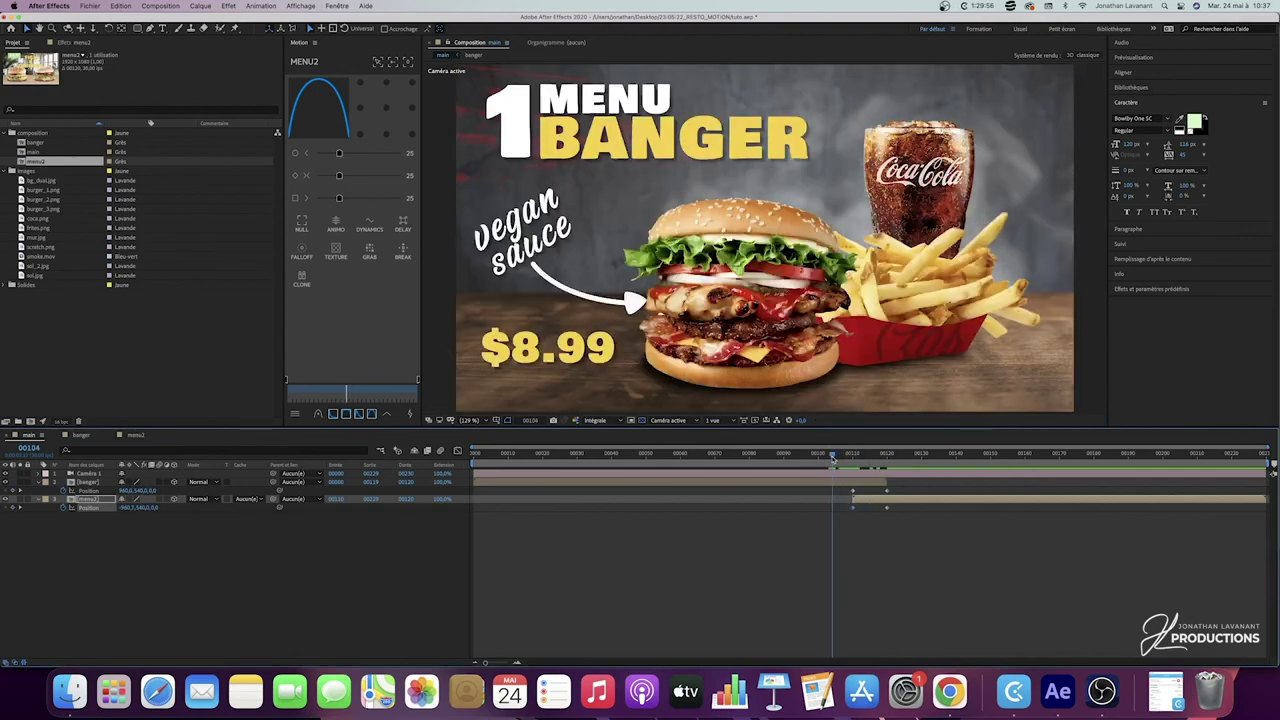
{"action": "key", "text": "space"}
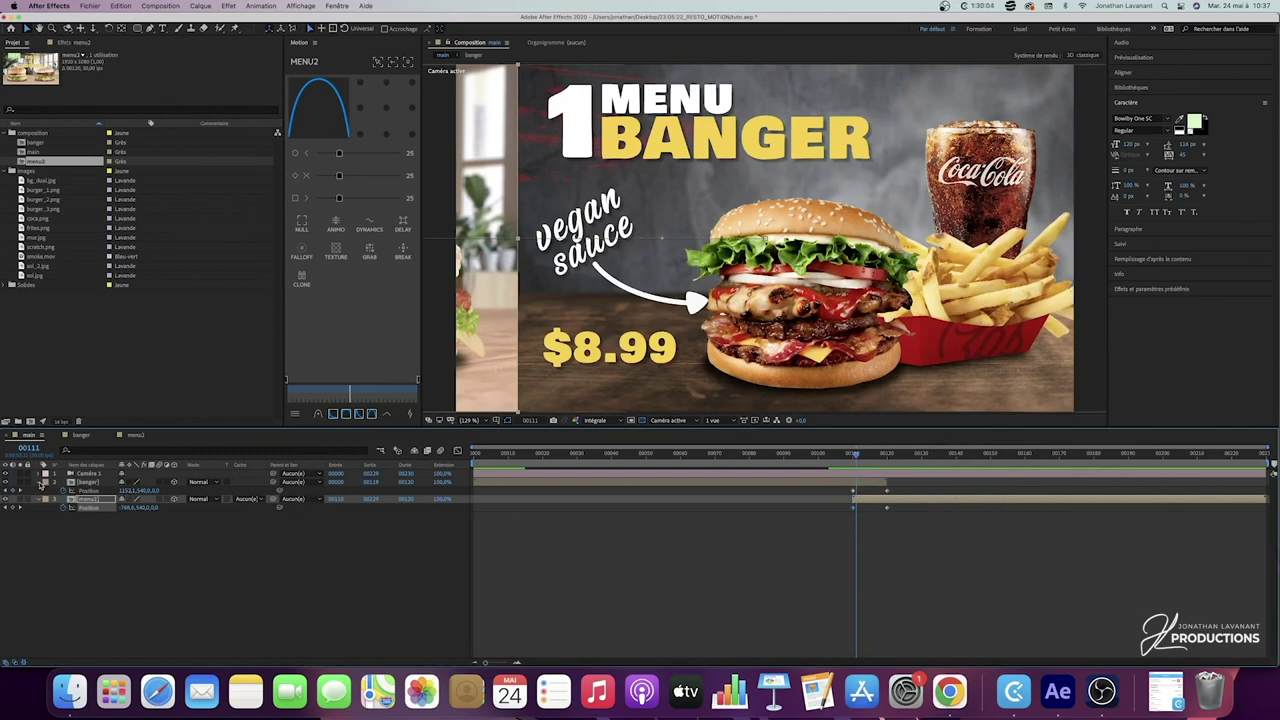
Step: Collapse banger's properties, create an adjustment layer in main, and place it between the camera and banger
{"action": "left_click", "coordinate": [41, 483]}
{"action": "right_click", "coordinate": [116, 536]}
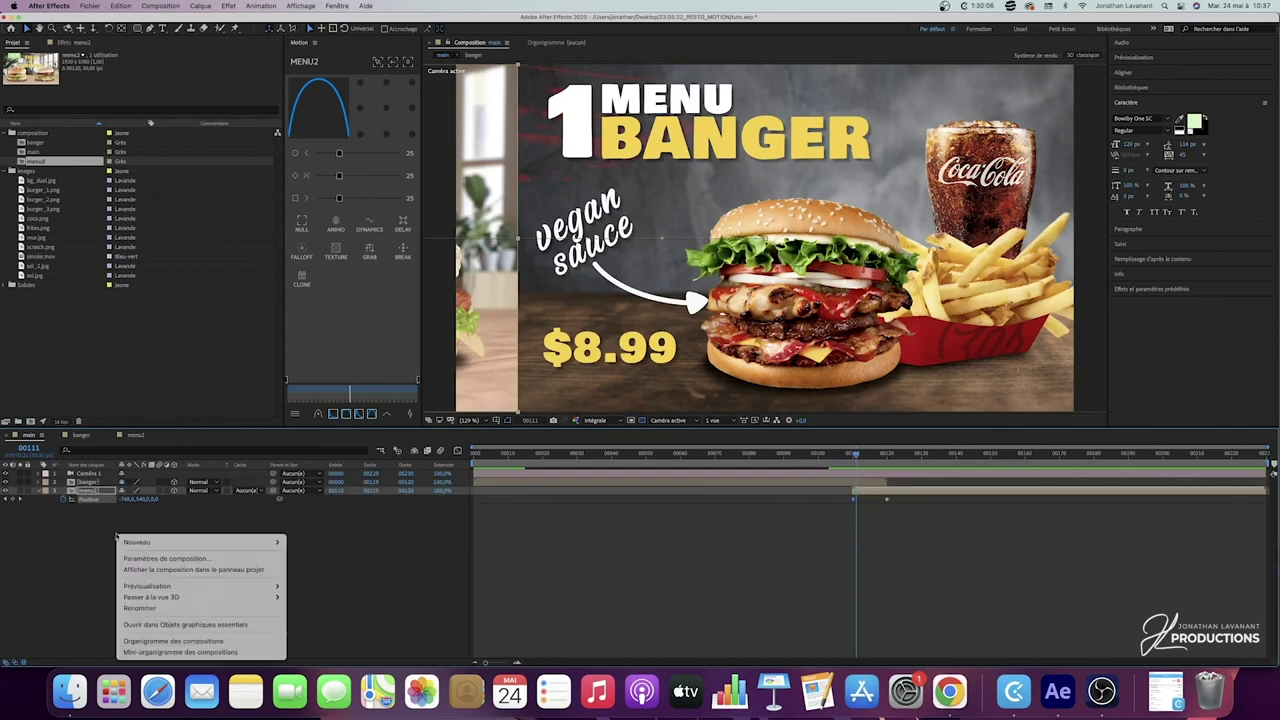
{"action": "mouse_move", "coordinate": [250, 542]}
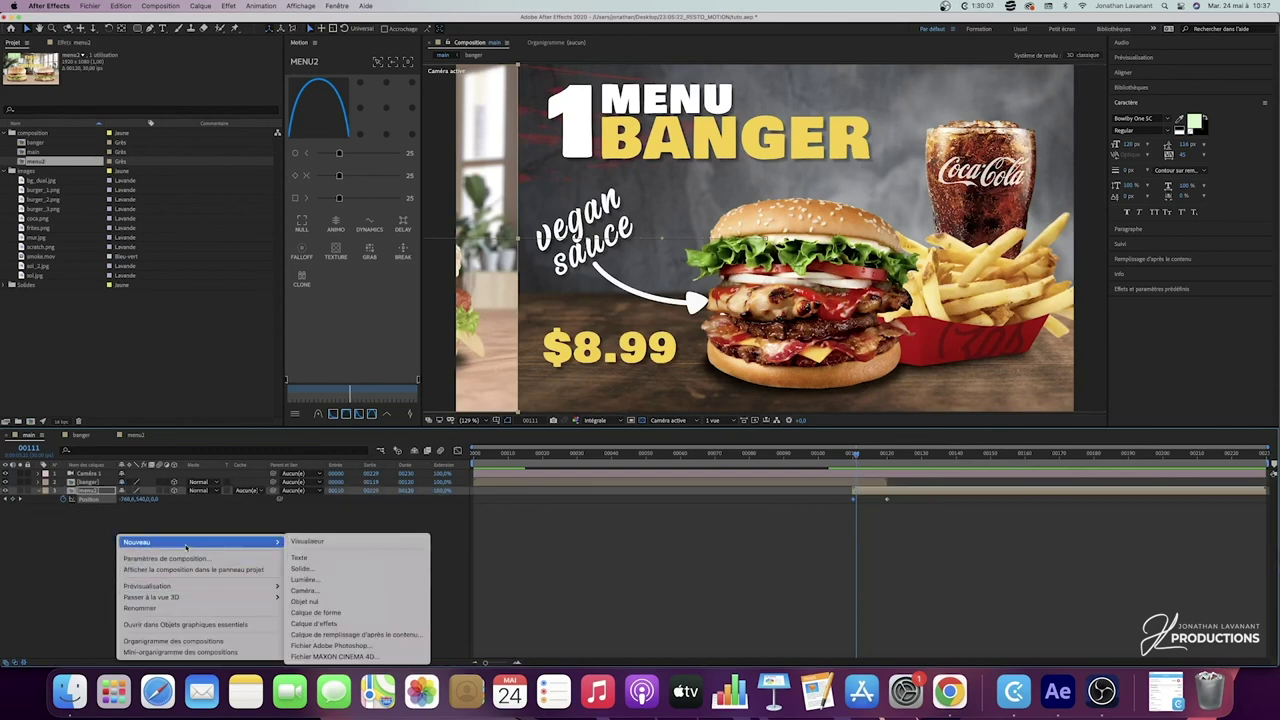
{"action": "left_click", "coordinate": [312, 623]}
{"action": "left_click_drag", "start_coordinate": [88, 489], "coordinate": [101, 484]}
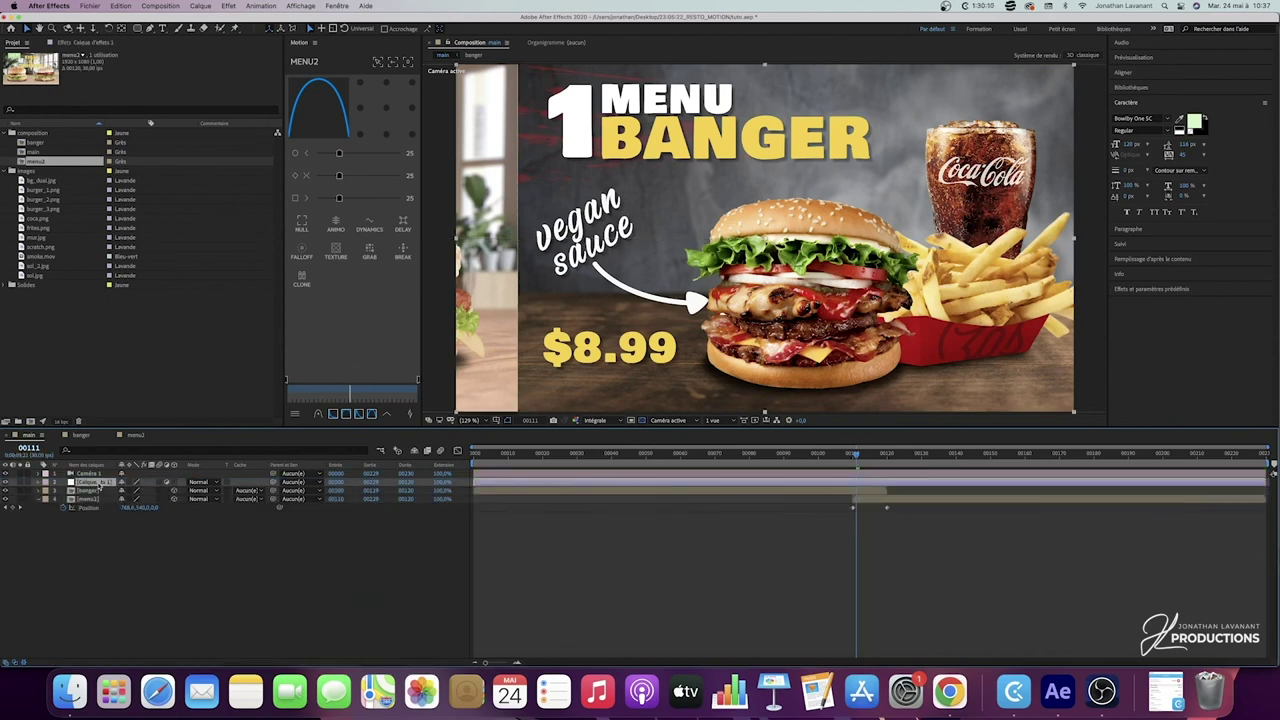